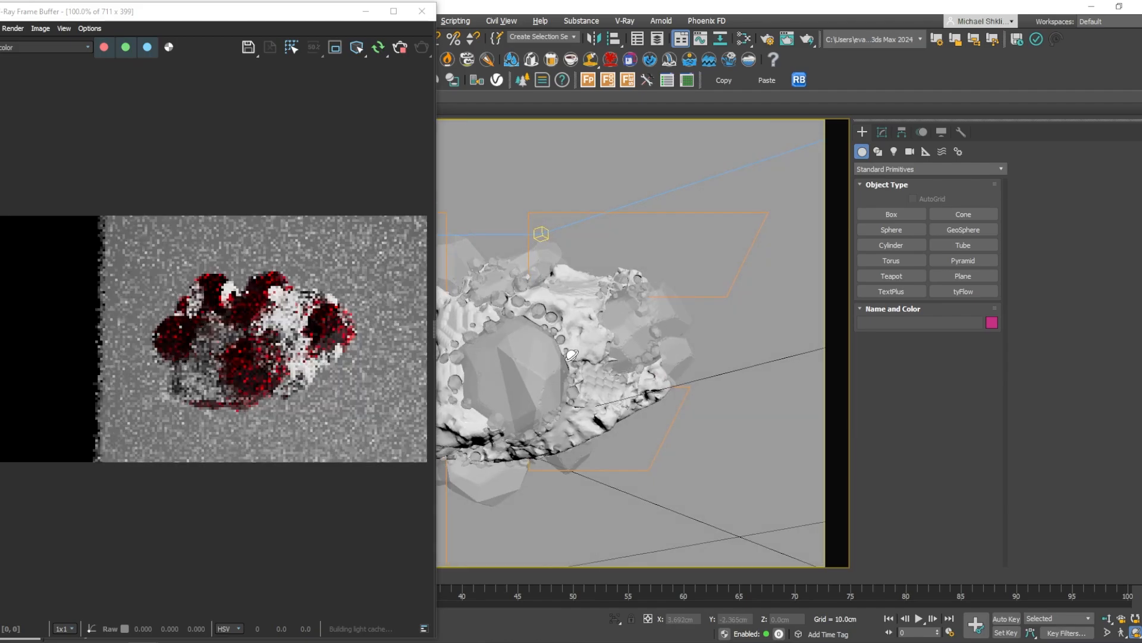
pyautogui.scroll(5, 462, 359)
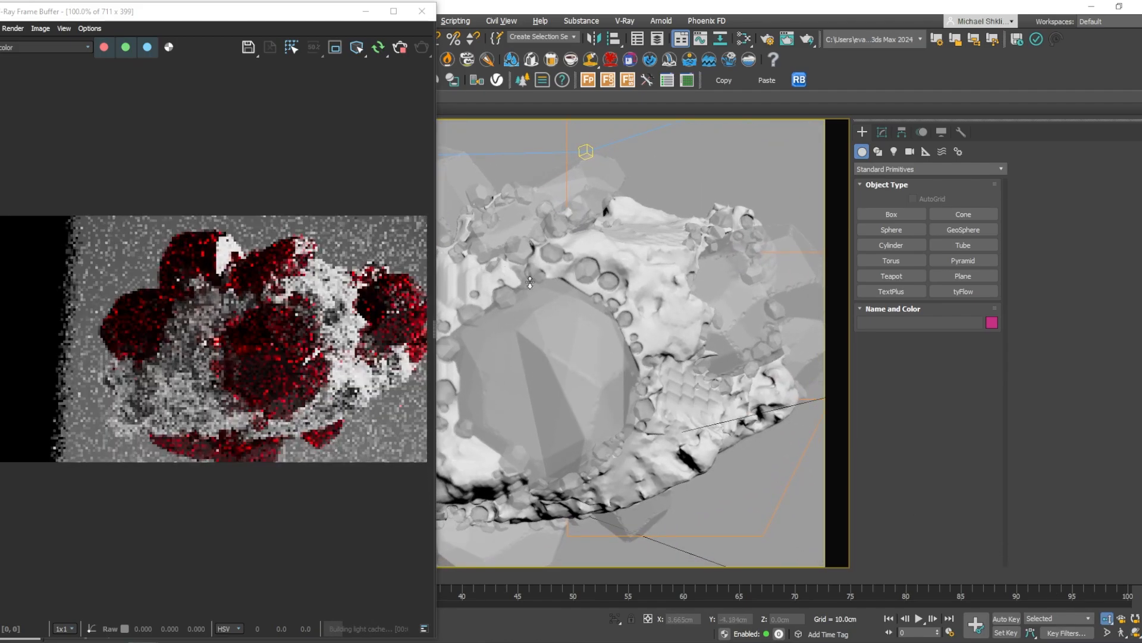
pyautogui.scroll(-5, 505, 274)
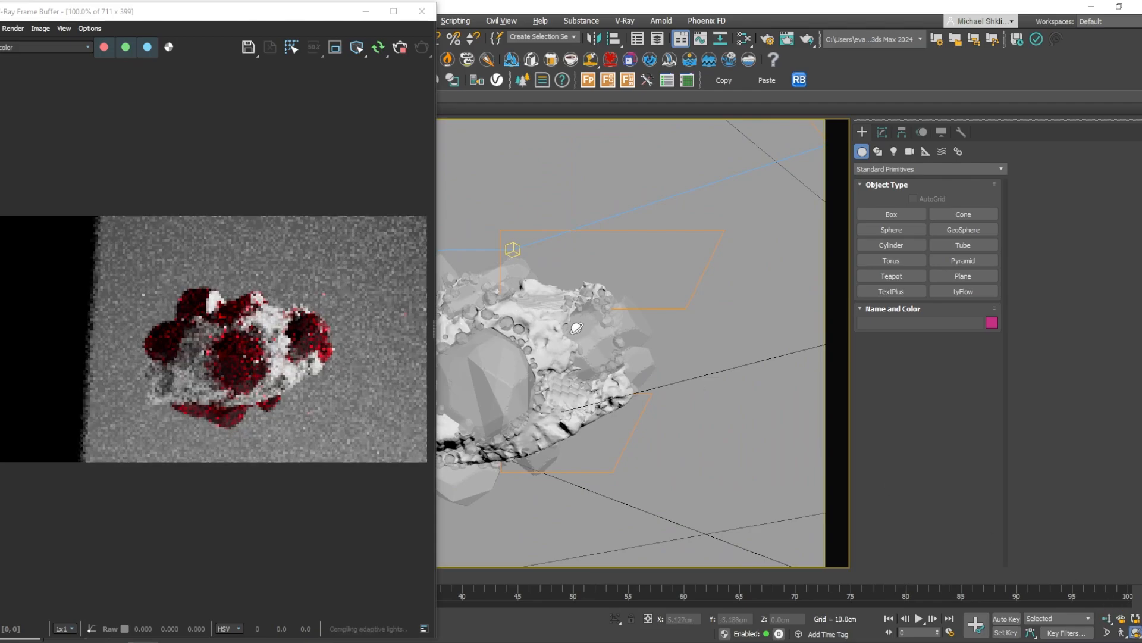
pyautogui.keyDown('alt'); pyautogui.moveTo(592, 345); pyautogui.dragTo(588, 349, button='middle'); pyautogui.keyUp('alt')
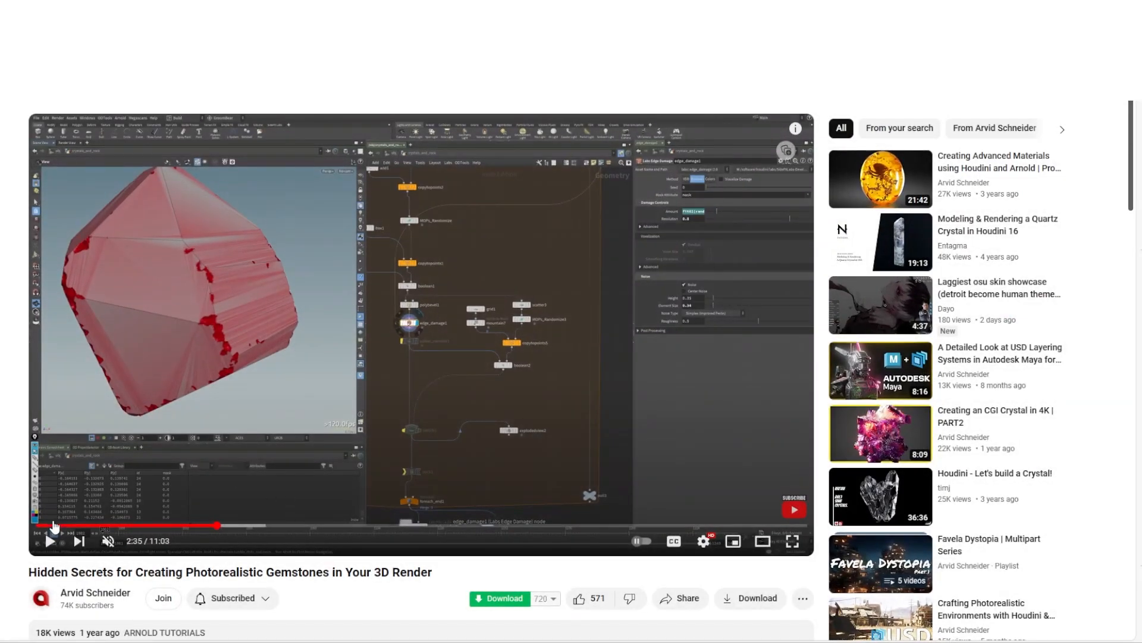
# Switch to the YouTube gemstone rendering tutorial, view the rock with red crystals at its start, and jump to about 2:35.
pyautogui.click(44, 524)
pyautogui.scroll(-3, 44, 462)
pyautogui.scroll(-3, 132, 550)
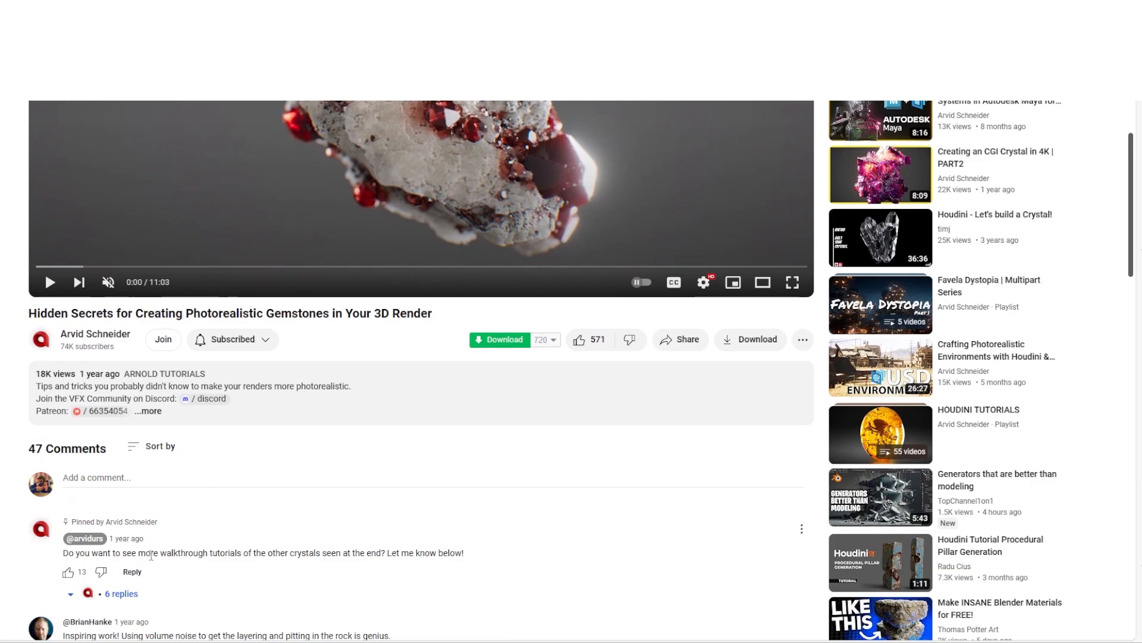
pyautogui.scroll(5, 225, 503)
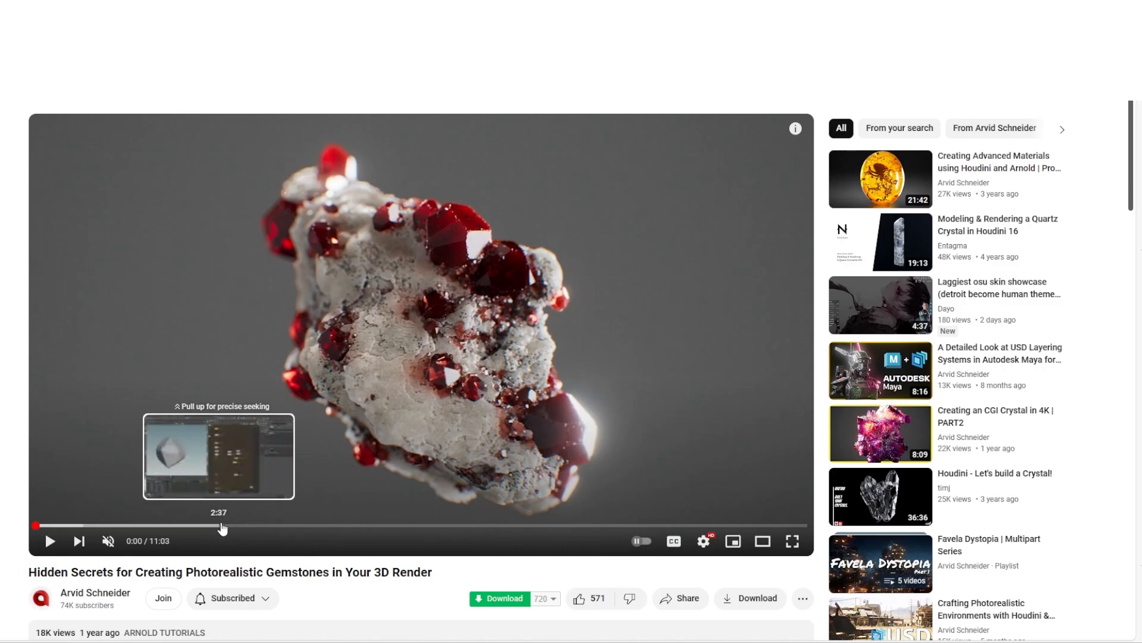
pyautogui.click(216, 524)
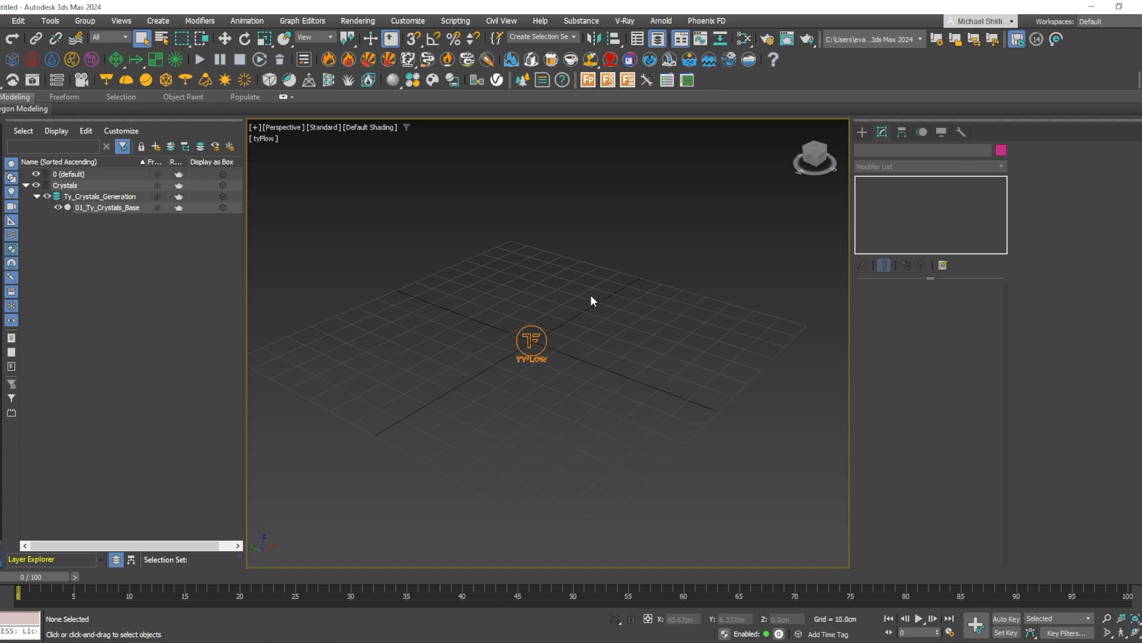
# Switch to 3ds Max, open the tyFlow editor for 01_Ty_Crystals_Base, and narrow and move it so the flow object stays visible.
pyautogui.click(532, 340)
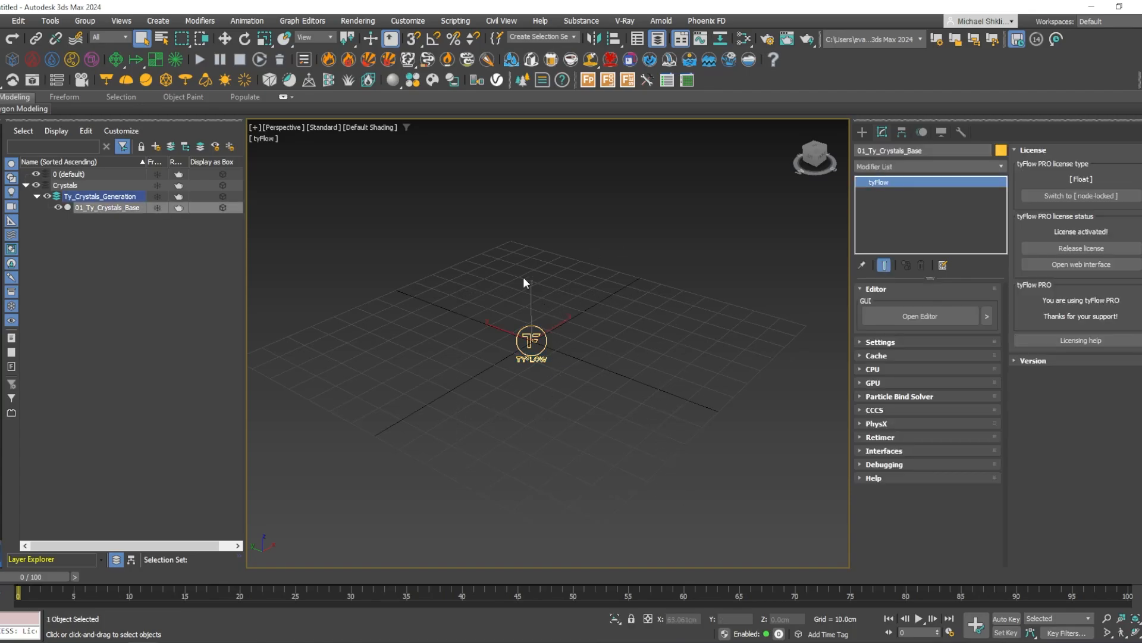
pyautogui.doubleClick(887, 151)
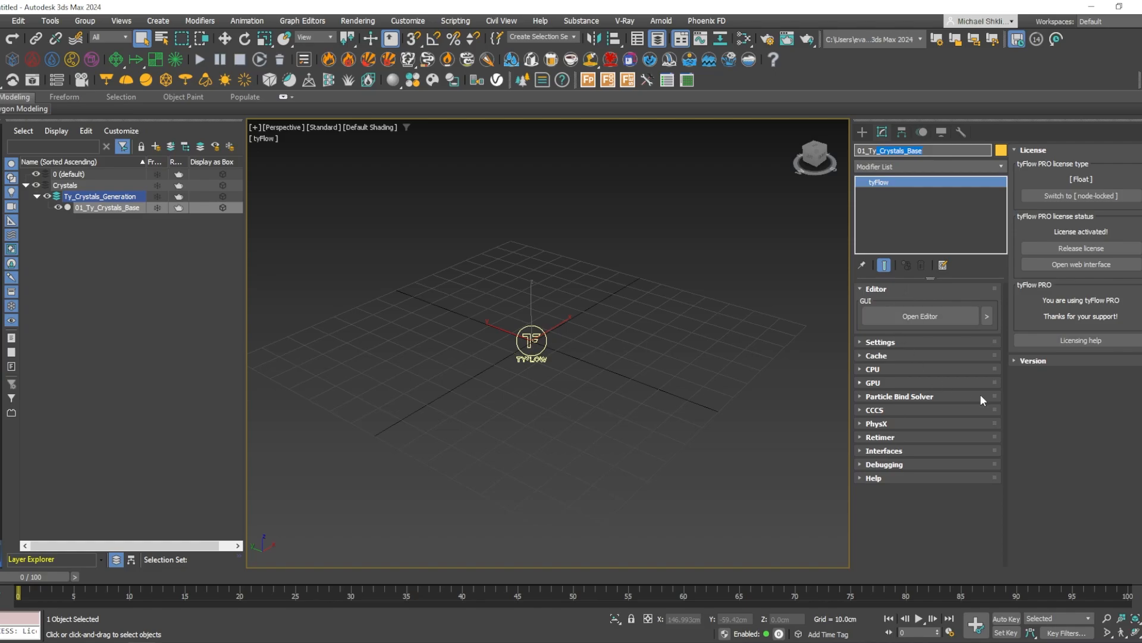
pyautogui.click(934, 315)
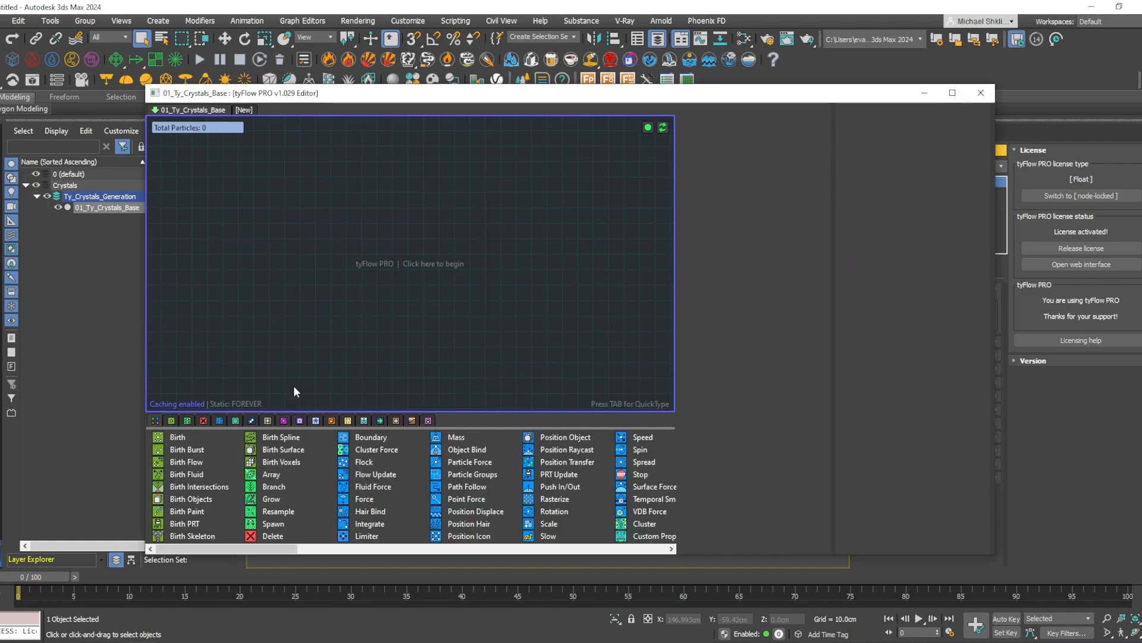
pyautogui.moveTo(145, 251); pyautogui.dragTo(521, 251)
pyautogui.moveTo(744, 100); pyautogui.dragTo(221, 93)
pyautogui.moveTo(527, 331); pyautogui.dragTo(594, 331, button='middle')
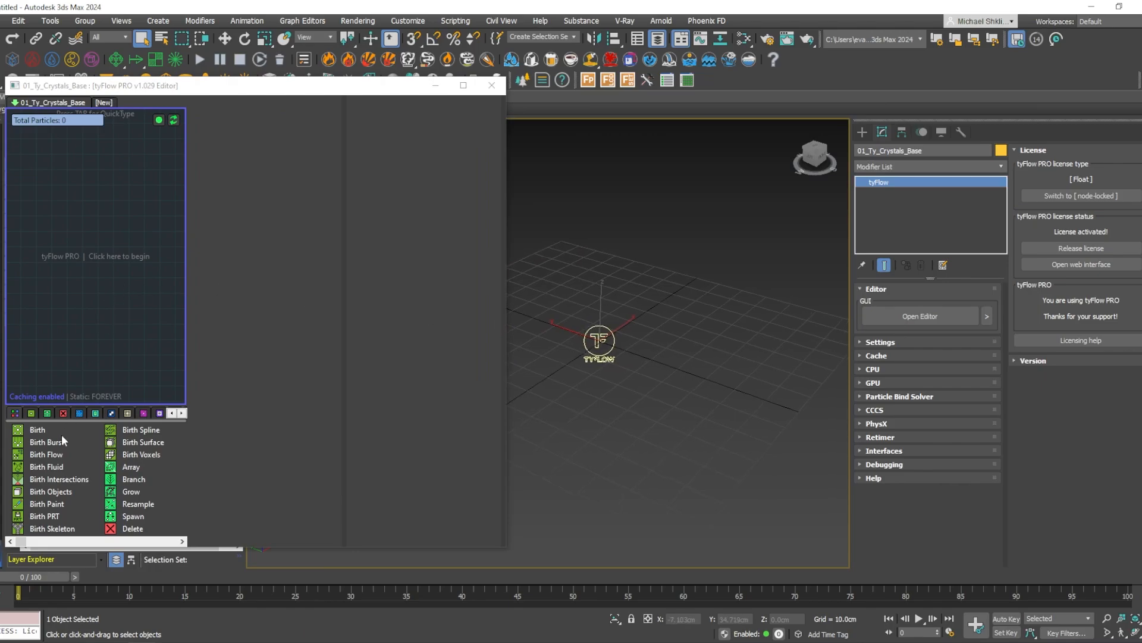
# Create an event with a Birth operator that ends at frame 0 and emits a total of 1 particle.
pyautogui.moveTo(36, 430); pyautogui.dragTo(79, 259)
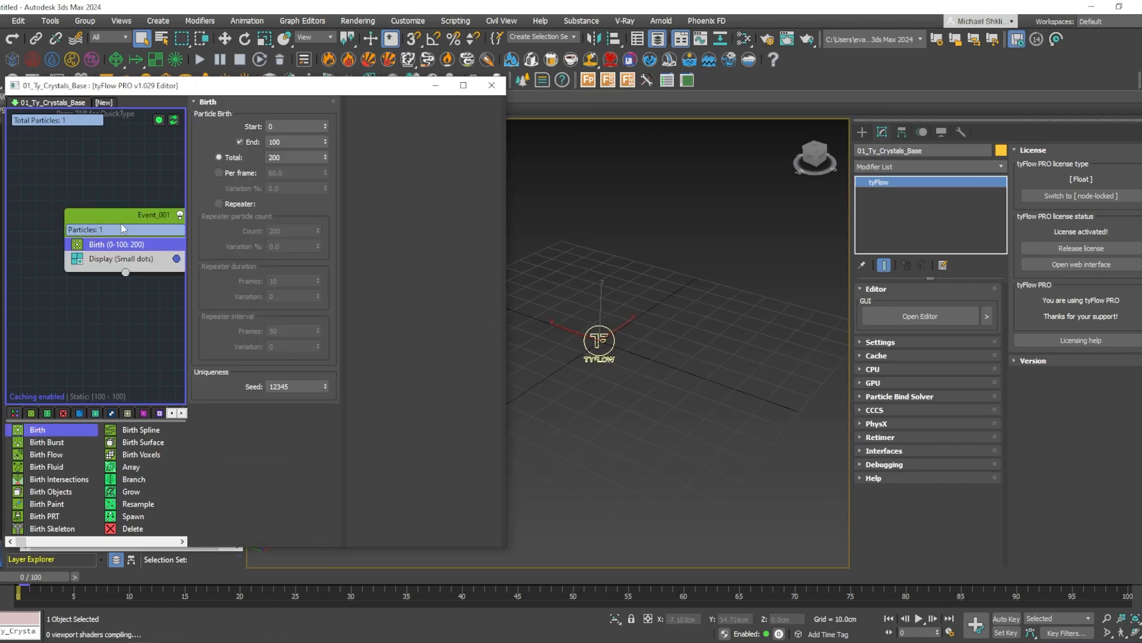
pyautogui.rightClick(325, 143)
pyautogui.rightClick(326, 155)
pyautogui.click(326, 155)
pyautogui.click(326, 156)
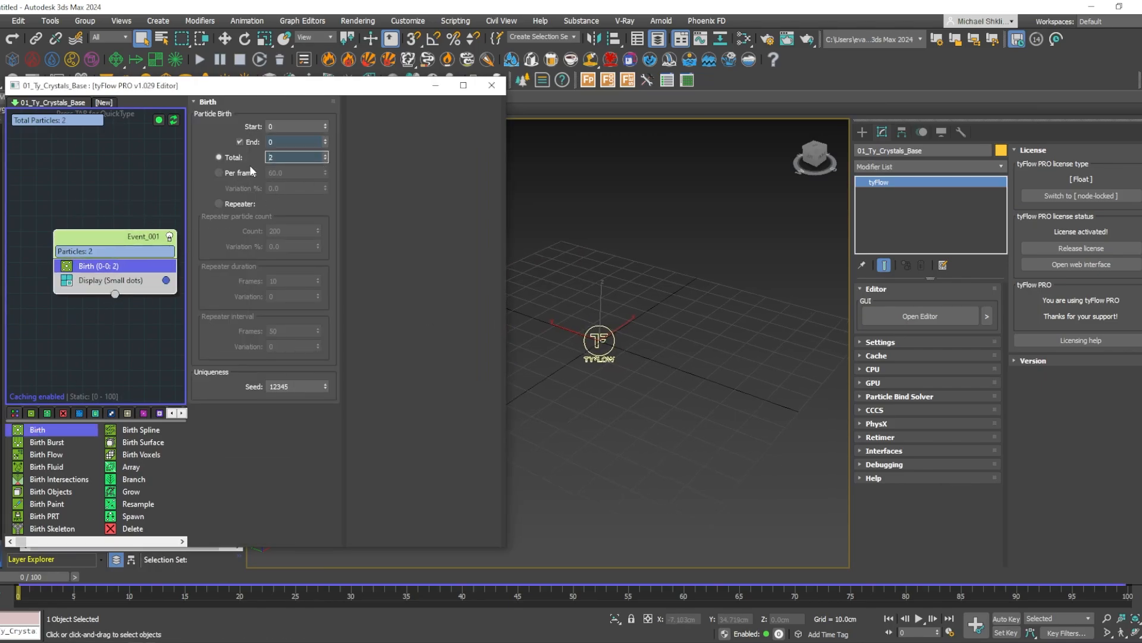
pyautogui.click(324, 160)
# Add a Shape operator to the birth event and set its shape to the 3D Cube.
pyautogui.moveTo(119, 276); pyautogui.dragTo(114, 275, button='middle')
pyautogui.press('Tab')
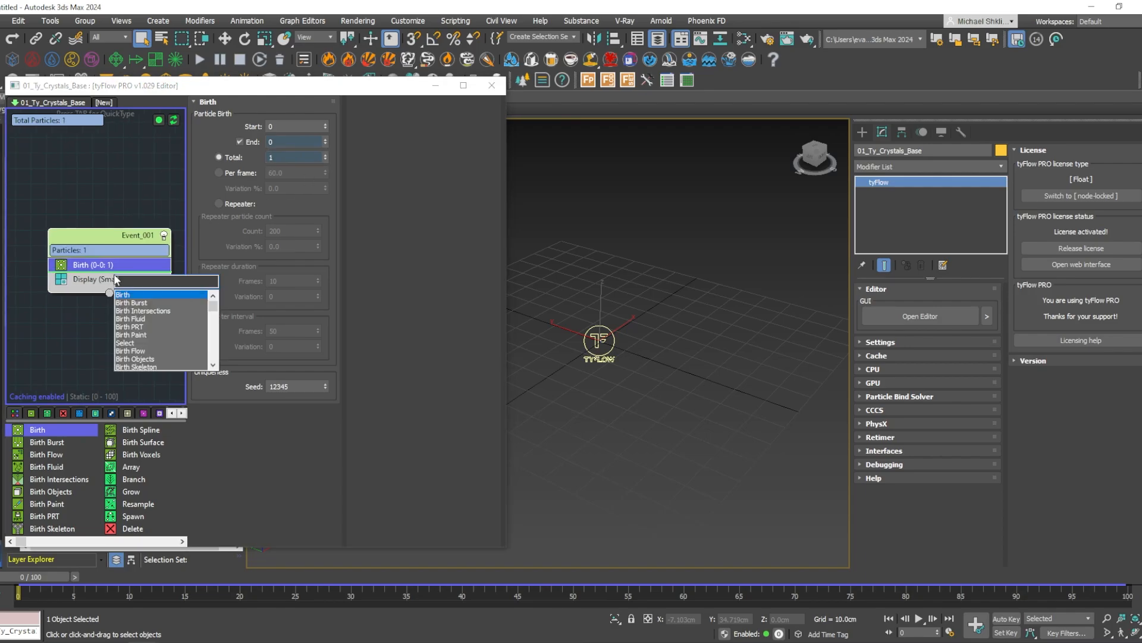
pyautogui.write('shape')
pyautogui.press('Return')
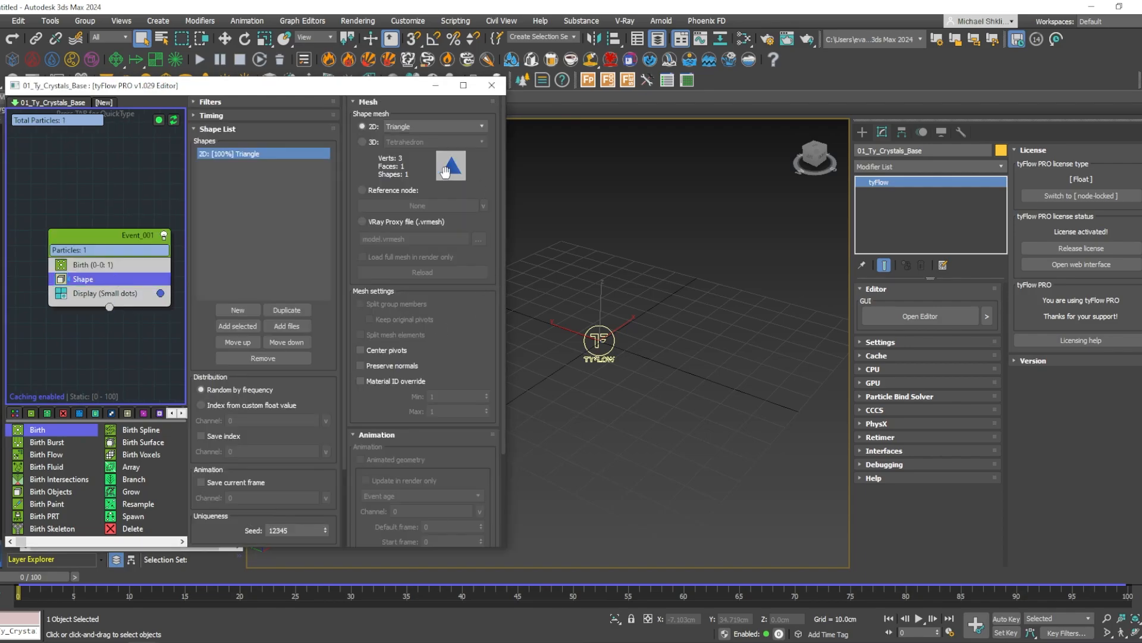
pyautogui.click(362, 142)
pyautogui.click(430, 142)
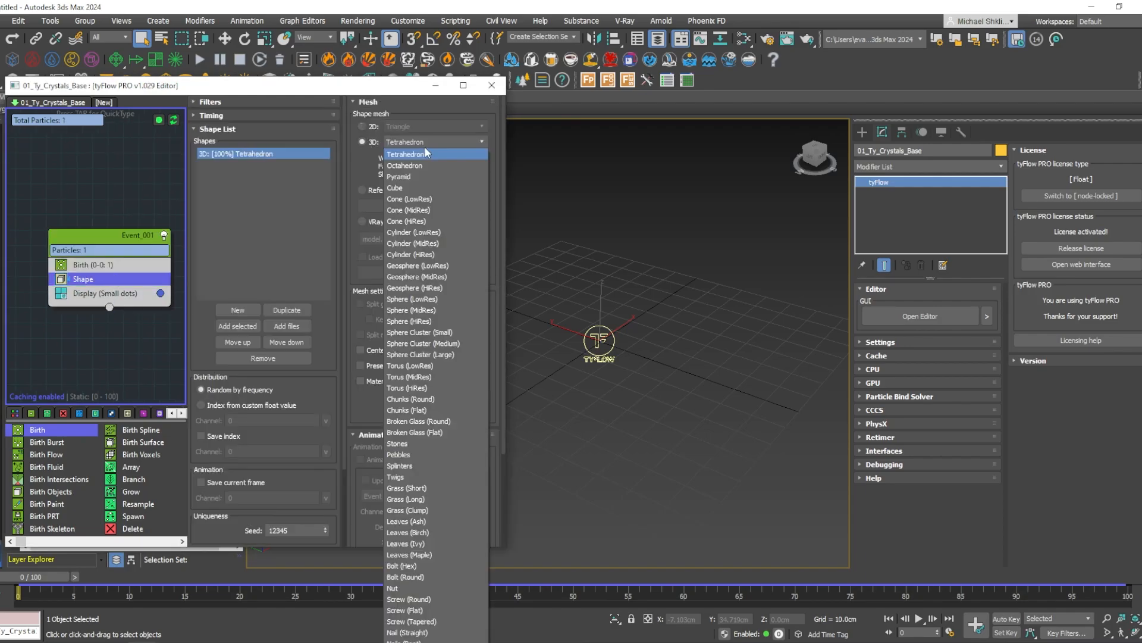
pyautogui.click(426, 188)
# Set the birth event's Display operator to Geometry and inspect the cube in the viewport.
pyautogui.moveTo(95, 304); pyautogui.dragTo(100, 303, button='middle')
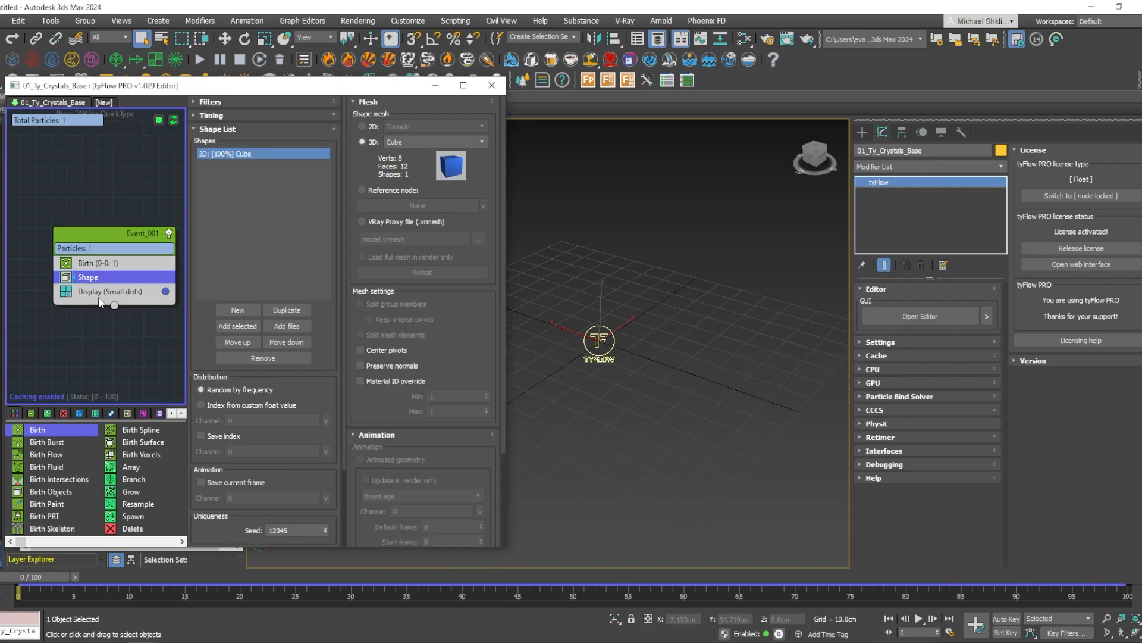
pyautogui.click(98, 291)
pyautogui.click(264, 126)
pyautogui.click(250, 203)
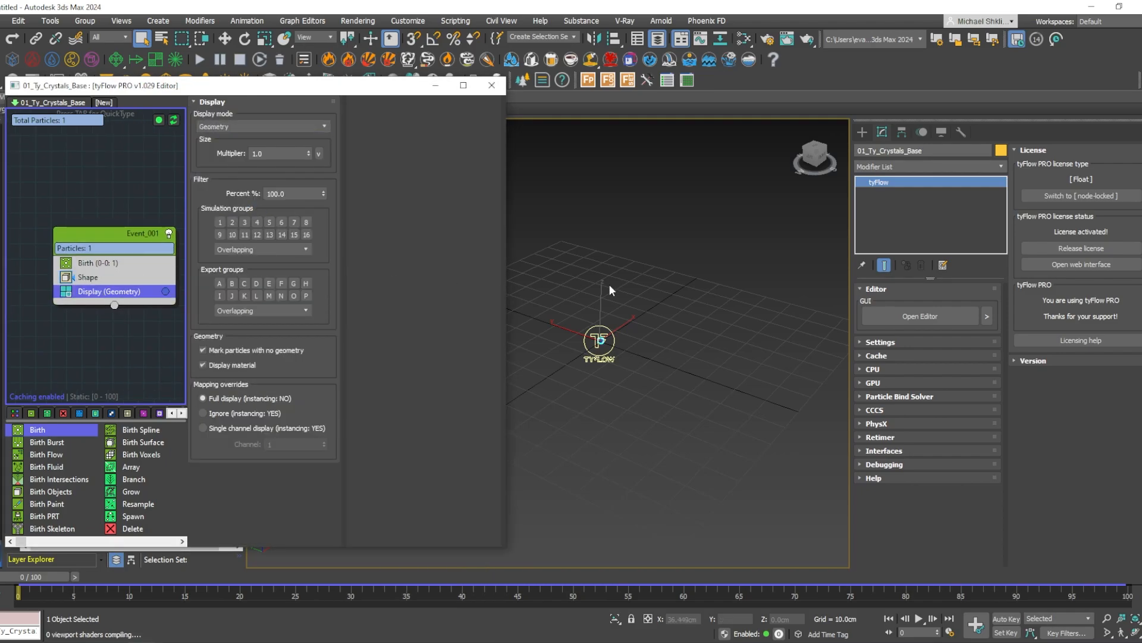
pyautogui.scroll(8, 630, 354)
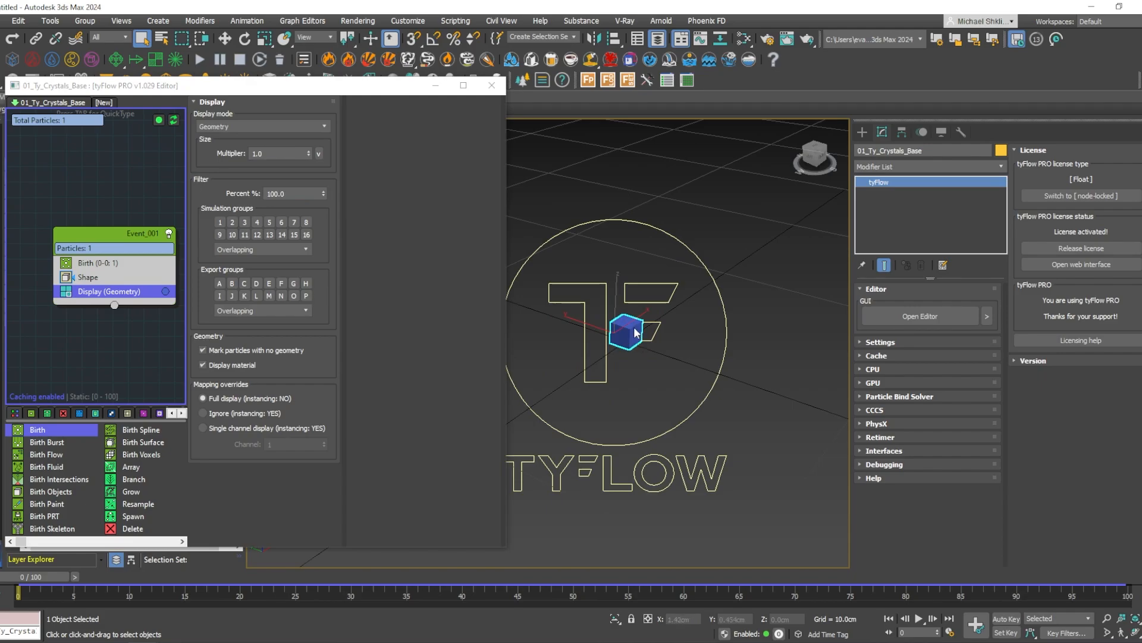
pyautogui.scroll(3, 634, 333)
pyautogui.scroll(-4, 633, 330)
# Add a Scale operator after Shape and set its linked X, Y and Z scale to 500%.
pyautogui.moveTo(111, 283); pyautogui.dragTo(118, 287, button='middle')
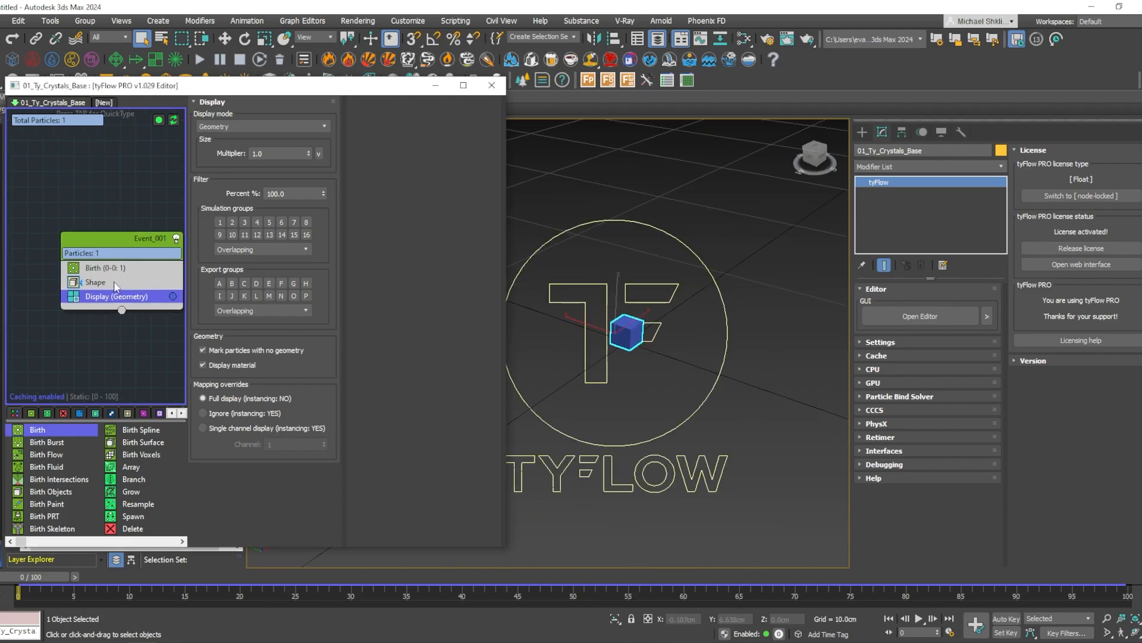
pyautogui.press('Tab')
pyautogui.write('scale')
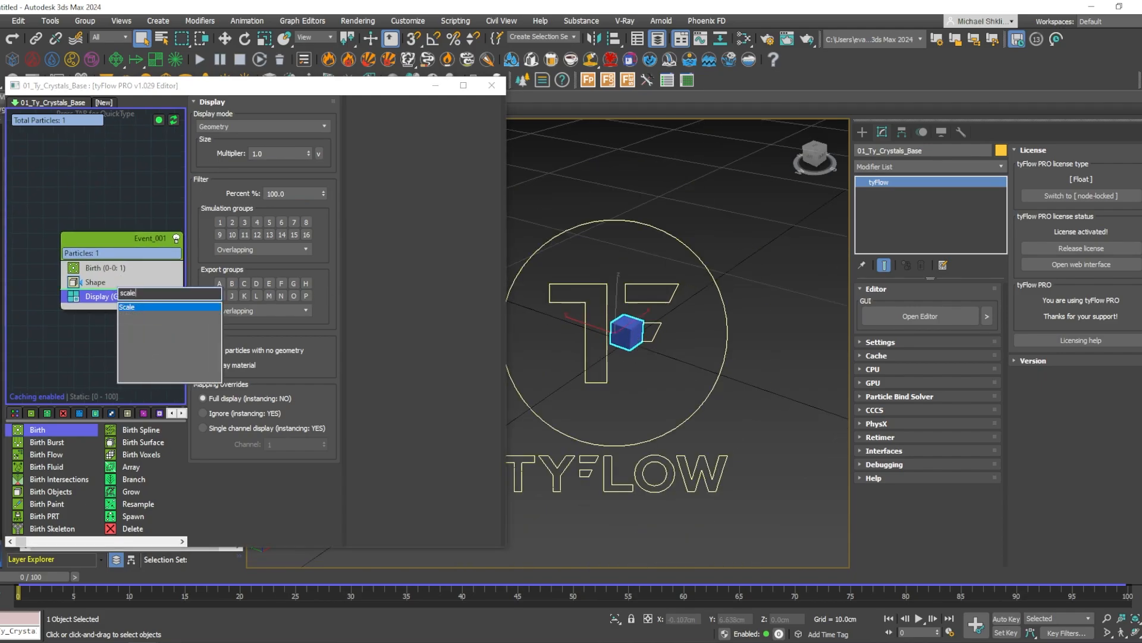
pyautogui.press('Return')
pyautogui.click(305, 197)
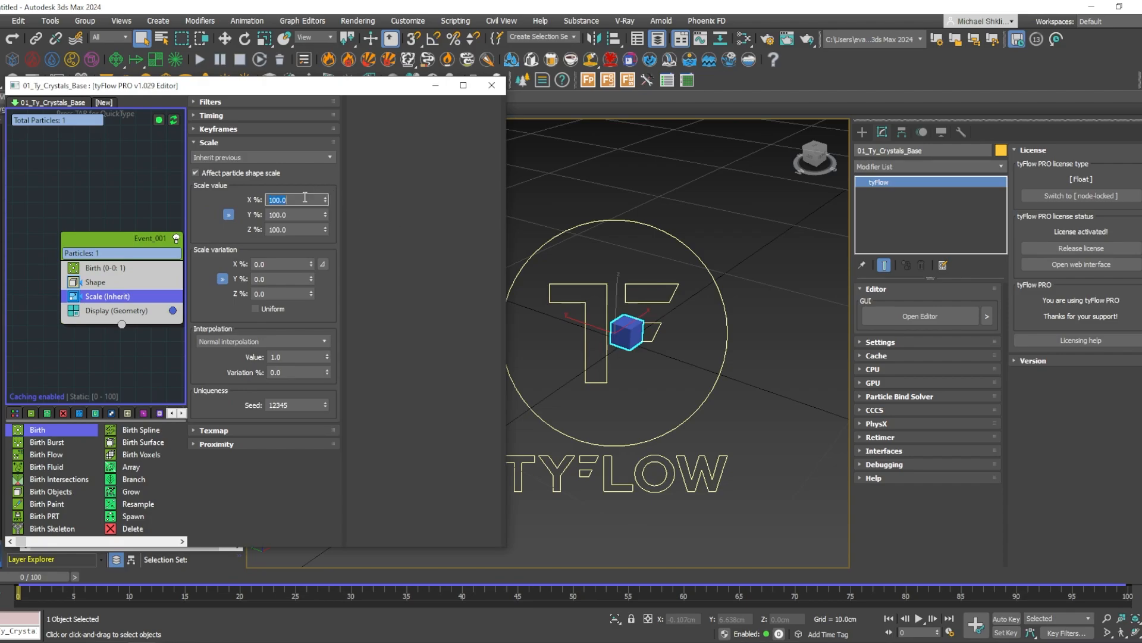
pyautogui.write('500')
pyautogui.press('Return')
pyautogui.scroll(-4, 664, 338)
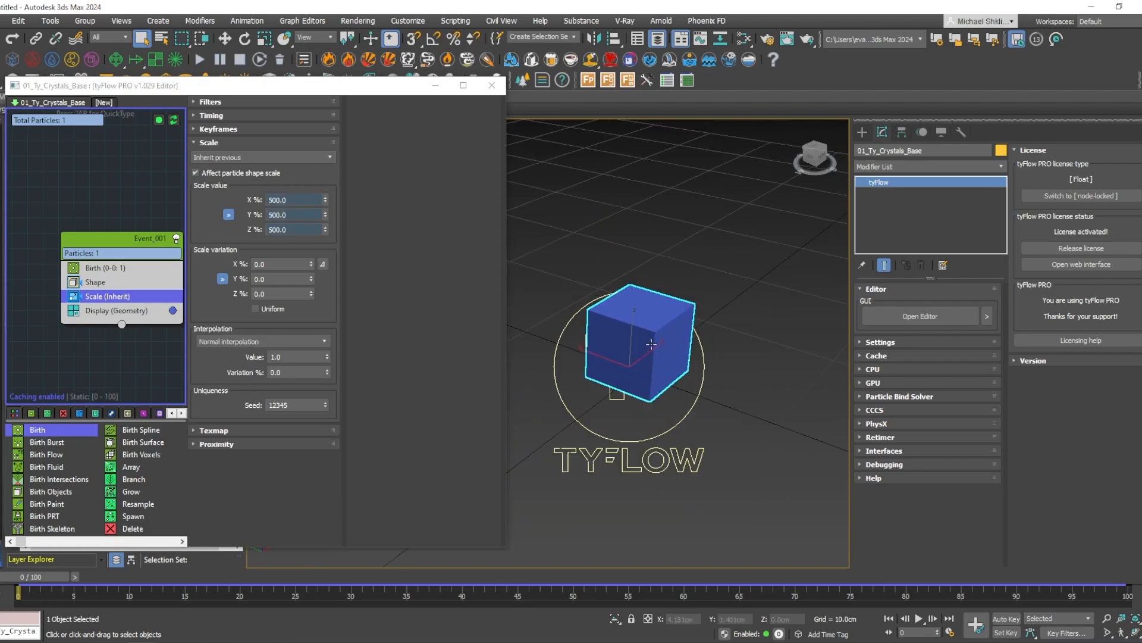
# Set the Scale operator's linked X, Y and Z scale variation to 75%.
pyautogui.keyDown('alt'); pyautogui.moveTo(664, 338); pyautogui.dragTo(643, 324, button='middle'); pyautogui.keyUp('alt')
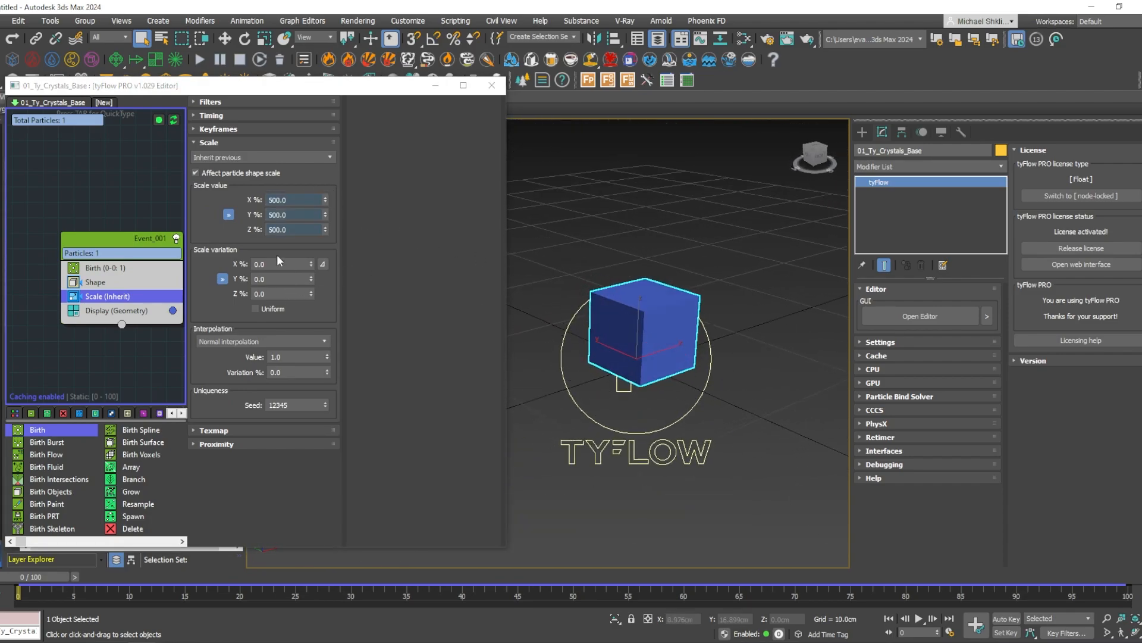
pyautogui.click(284, 265)
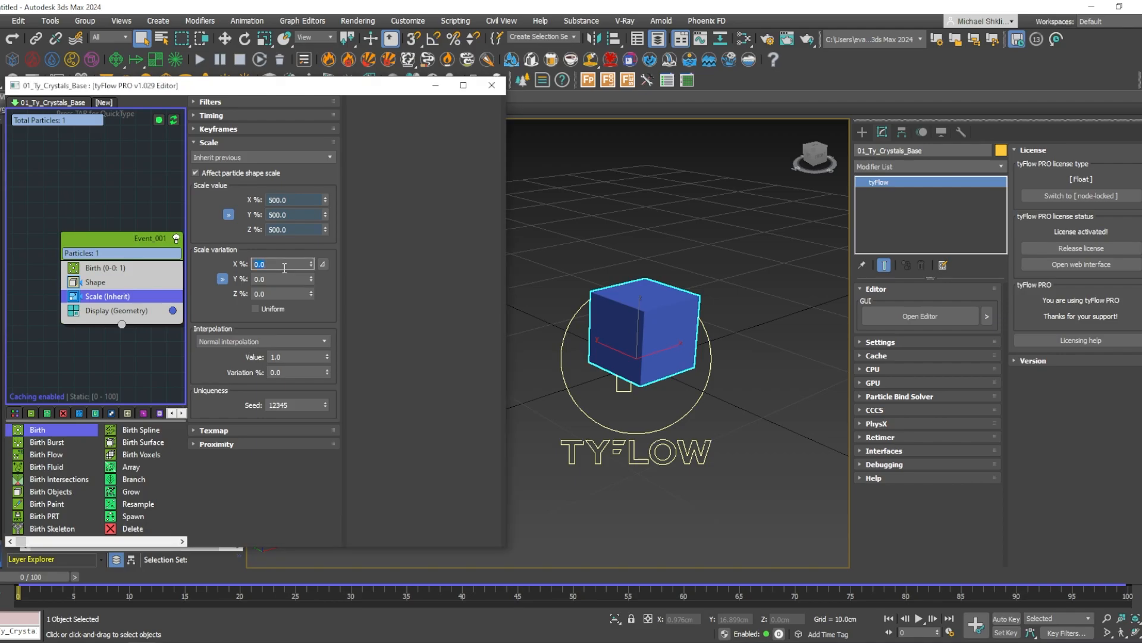
pyautogui.write('70')
pyautogui.press('Return')
pyautogui.write('75')
pyautogui.press('Return')
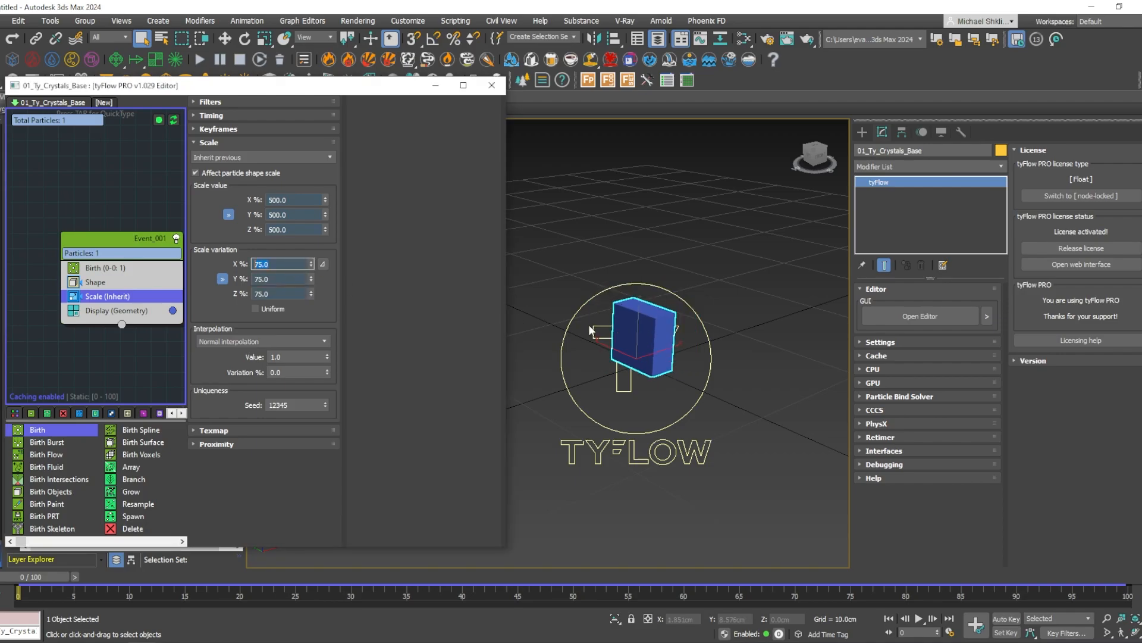
# Unlink the scale values, set X and Y to 400% and Z to 600%, and change the Scale seed to 12392.
pyautogui.moveTo(617, 324); pyautogui.dragTo(652, 354, button='middle')
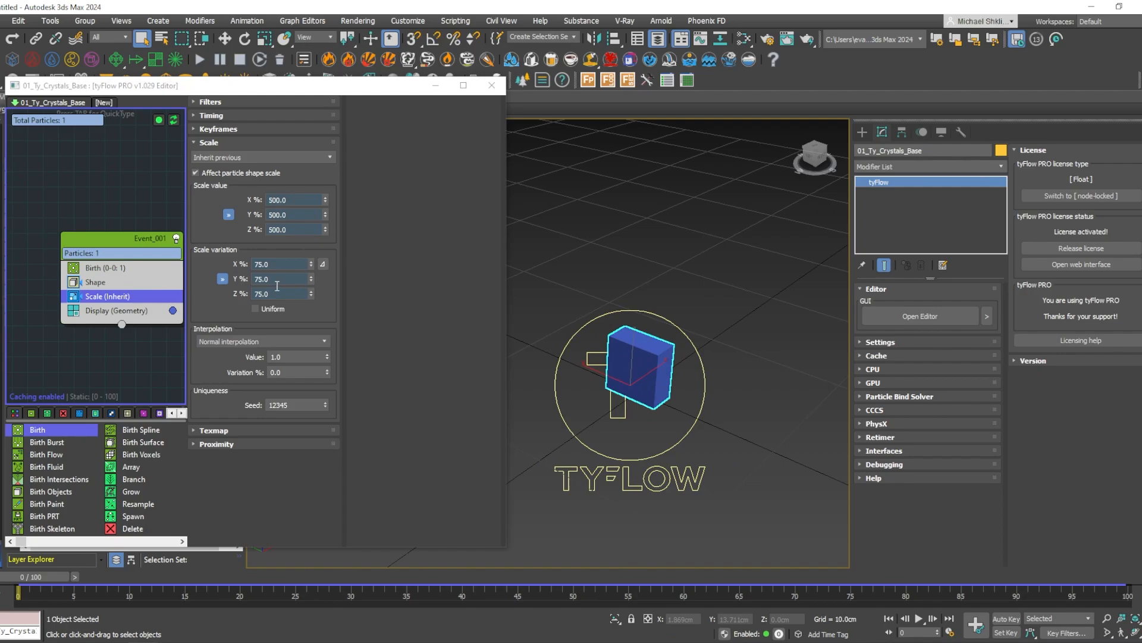
pyautogui.doubleClick(311, 215)
pyautogui.doubleClick(314, 202)
pyautogui.write('400')
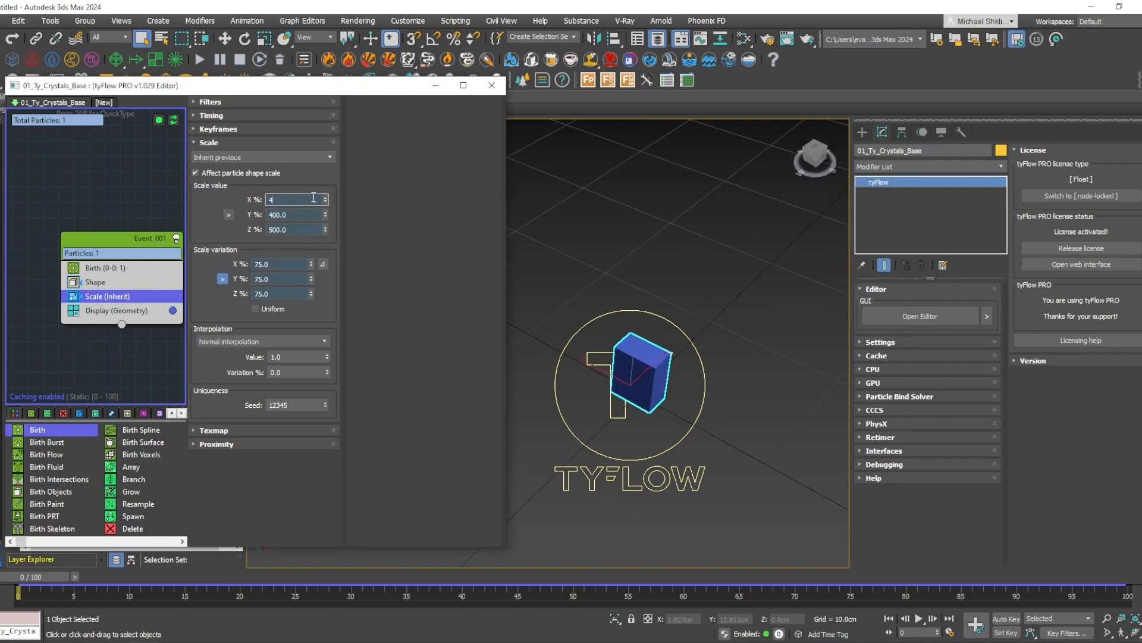
pyautogui.press('Return')
pyautogui.click(315, 228)
pyautogui.write('600')
pyautogui.press('Return')
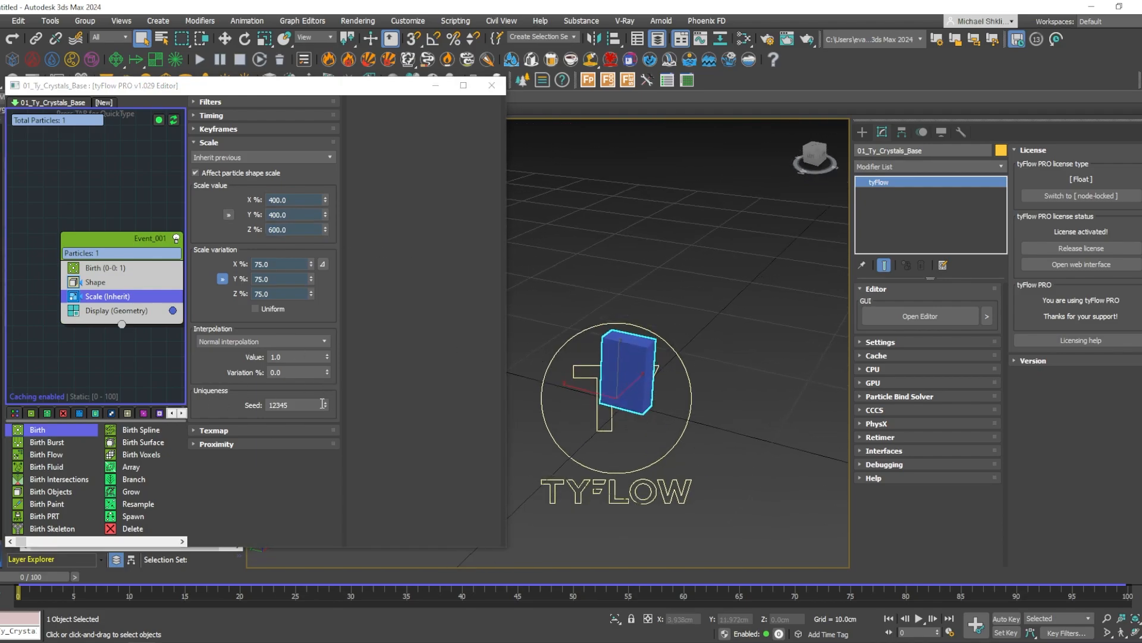
pyautogui.moveTo(325, 405); pyautogui.dragTo(319, 377)
# Add an Edge Fracture operator after Scale in the birth event.
pyautogui.moveTo(133, 323); pyautogui.dragTo(125, 326)
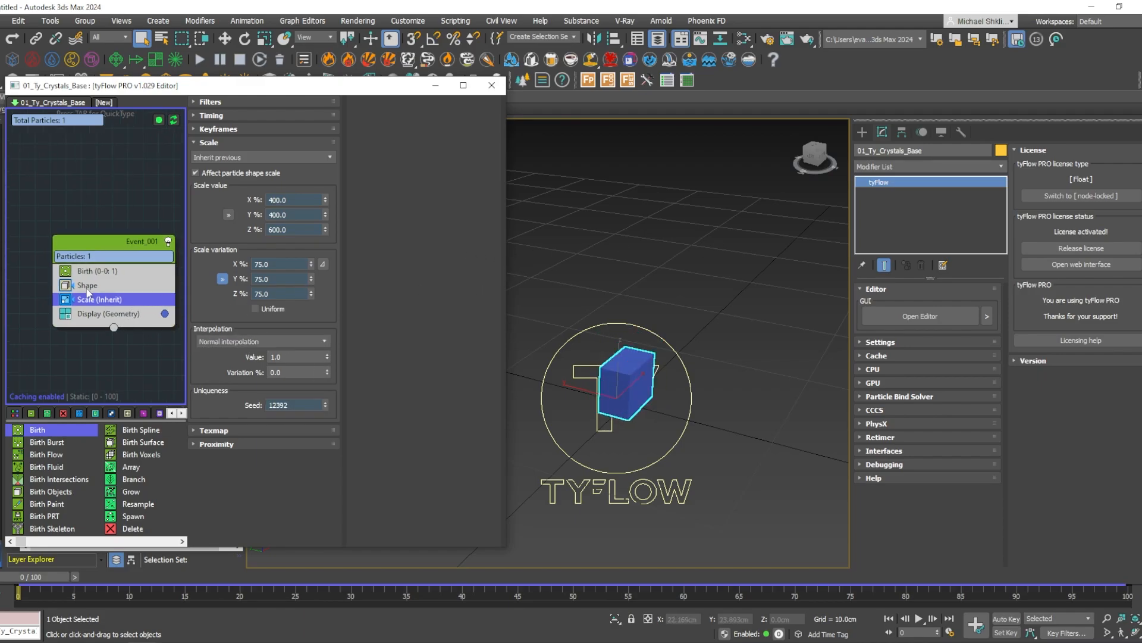
pyautogui.press('Tab')
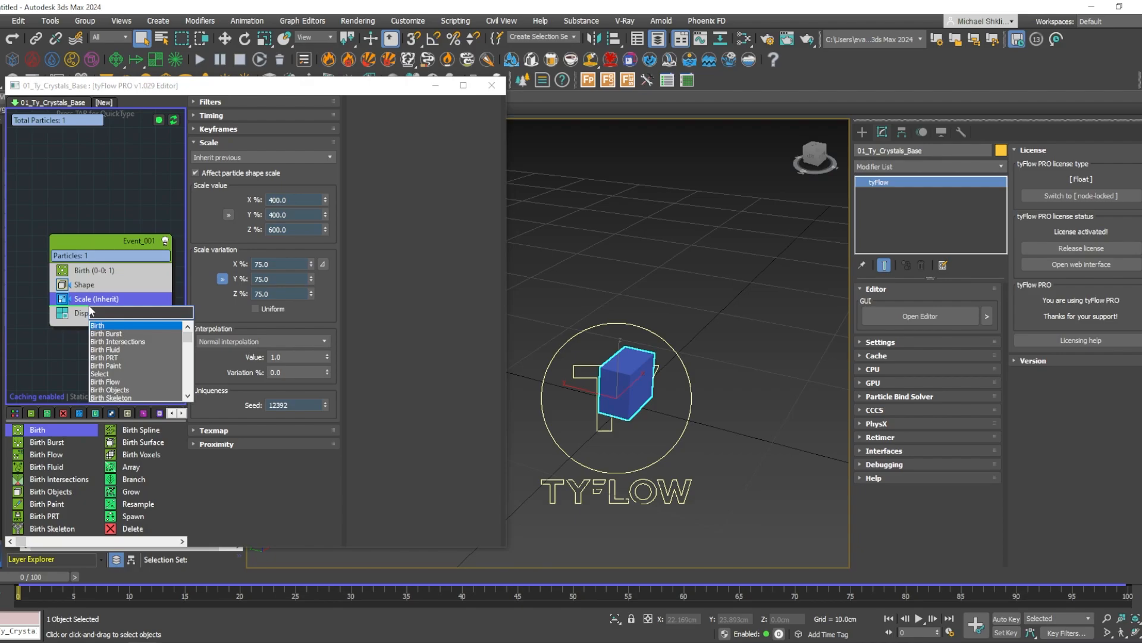
pyautogui.write('edge')
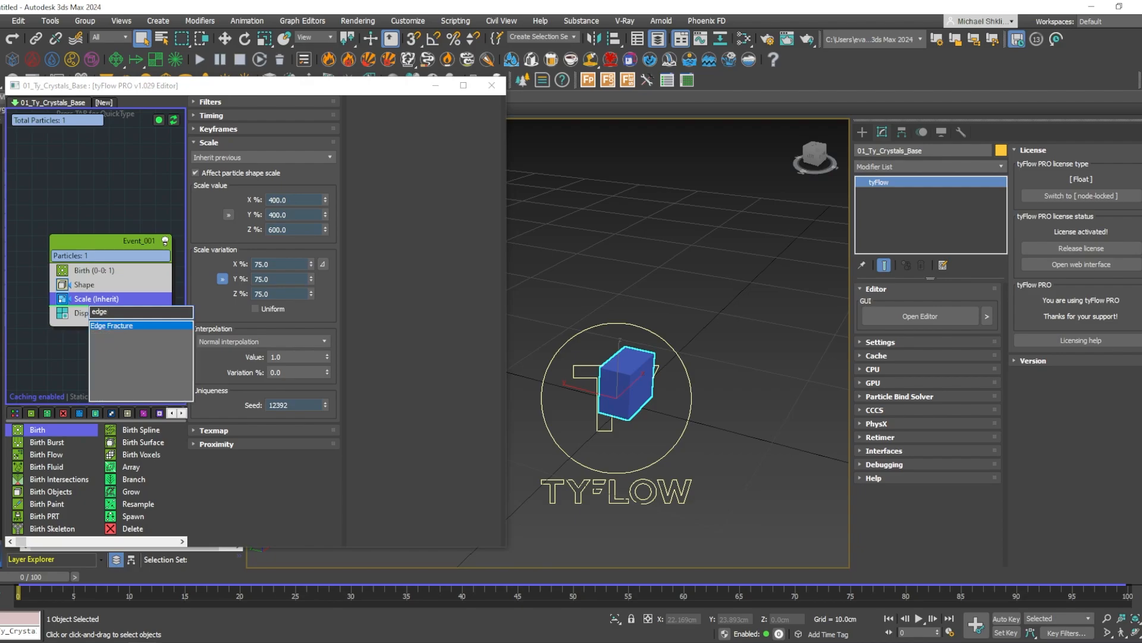
pyautogui.press('Return')
# Create a separate event with a Delete operator and connect the Edge Fracture output to it.
pyautogui.moveTo(177, 305); pyautogui.dragTo(128, 331, button='middle')
pyautogui.press('Tab')
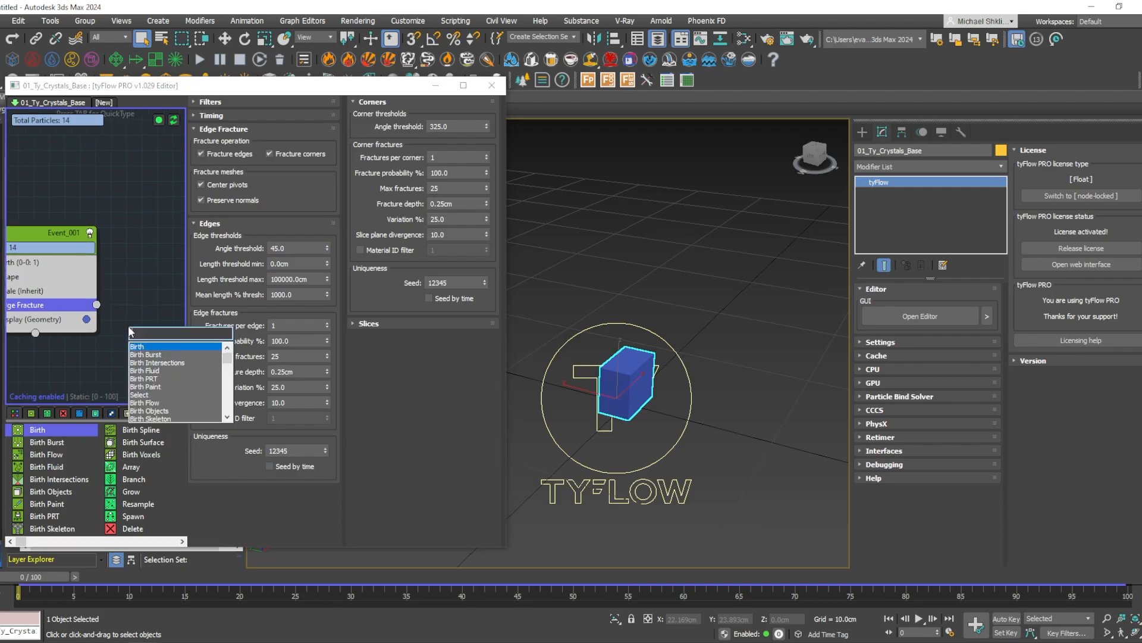
pyautogui.write('de')
pyautogui.press('Return')
pyautogui.moveTo(96, 304); pyautogui.dragTo(128, 311)
# Move and widen the tyFlow editor window while keeping the fractured crystal in view.
pyautogui.moveTo(314, 87); pyautogui.dragTo(303, 47)
pyautogui.moveTo(496, 266); pyautogui.dragTo(586, 247)
pyautogui.moveTo(711, 342); pyautogui.dragTo(748, 302, button='middle')
pyautogui.scroll(6, 751, 332)
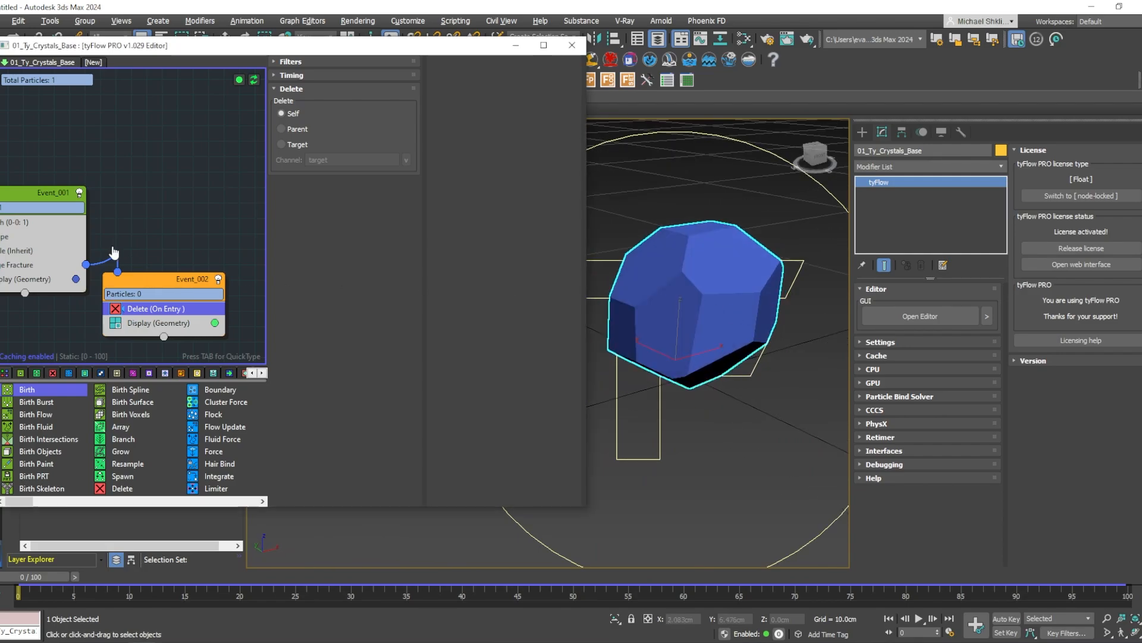
# Set the Edge Fracture operator's fracture depth for edges to 0.28 cm.
pyautogui.moveTo(113, 254); pyautogui.dragTo(166, 238, button='middle')
pyautogui.click(52, 251)
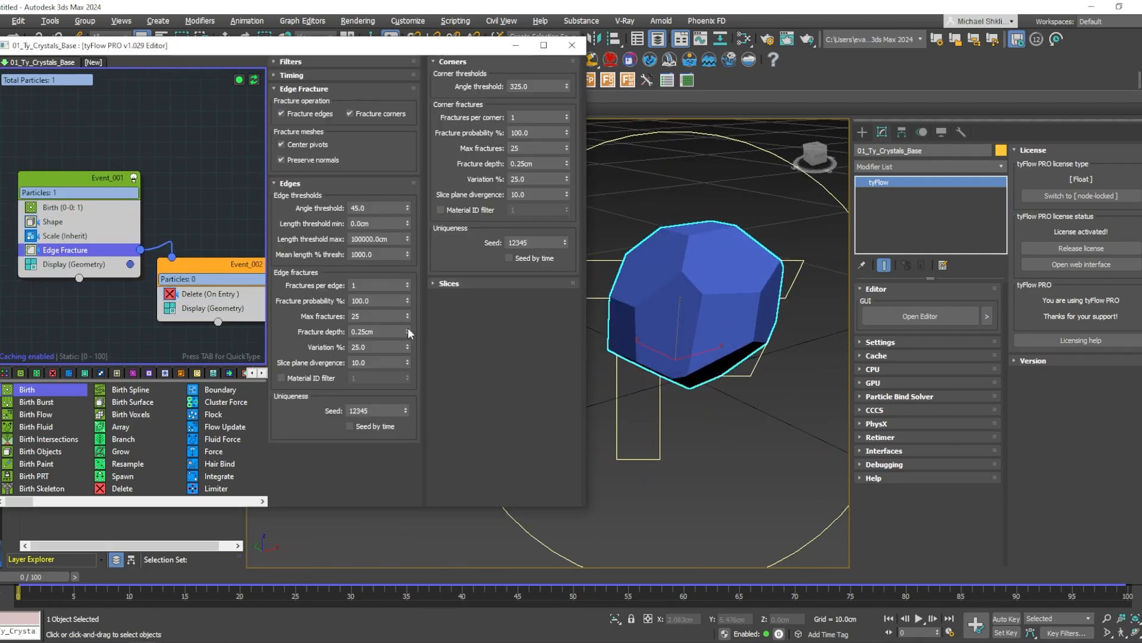
pyautogui.moveTo(408, 329)
pyautogui.mouseDown()
pyautogui.moveTo(417, 287)
pyautogui.moveTo(403, 391)
pyautogui.moveTo(413, 307)
pyautogui.moveTo(399, 346)
pyautogui.mouseUp()
pyautogui.moveTo(84, 267); pyautogui.dragTo(131, 250, button='middle')
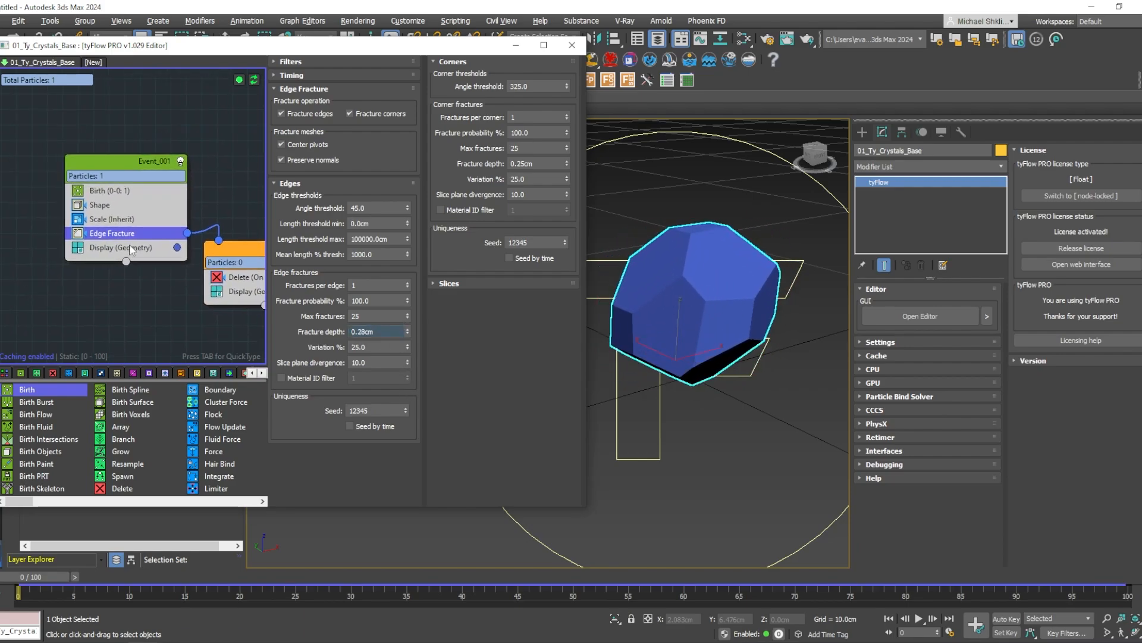
# Add a second Edge Fracture operator after the first, fracturing corners only, with a corner angle threshold of 350.
pyautogui.press('Tab')
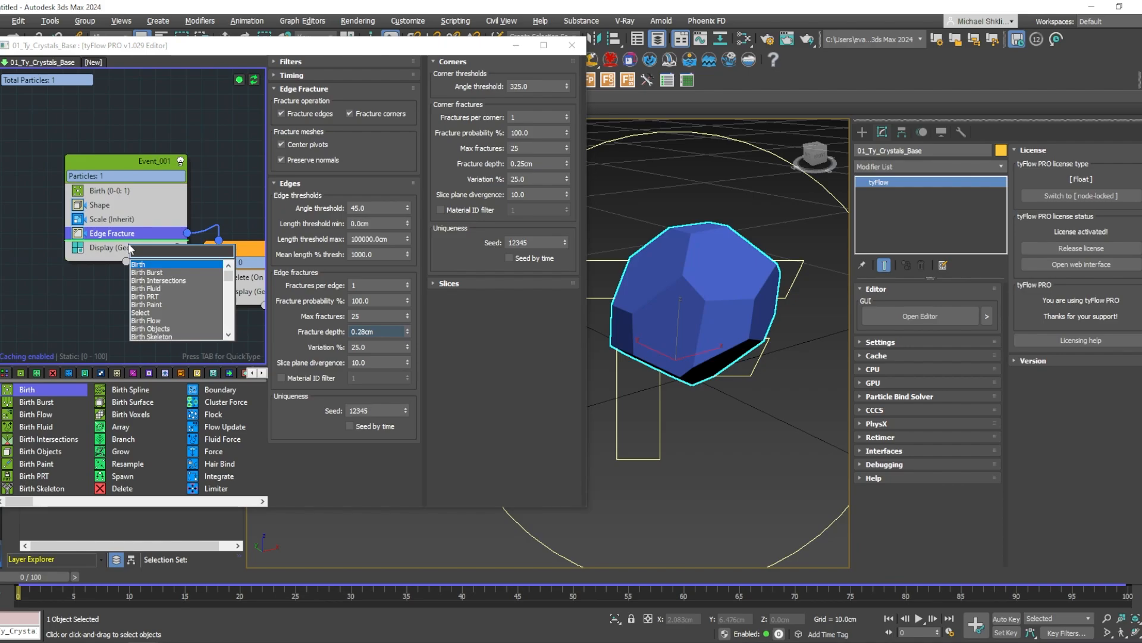
pyautogui.write('edge')
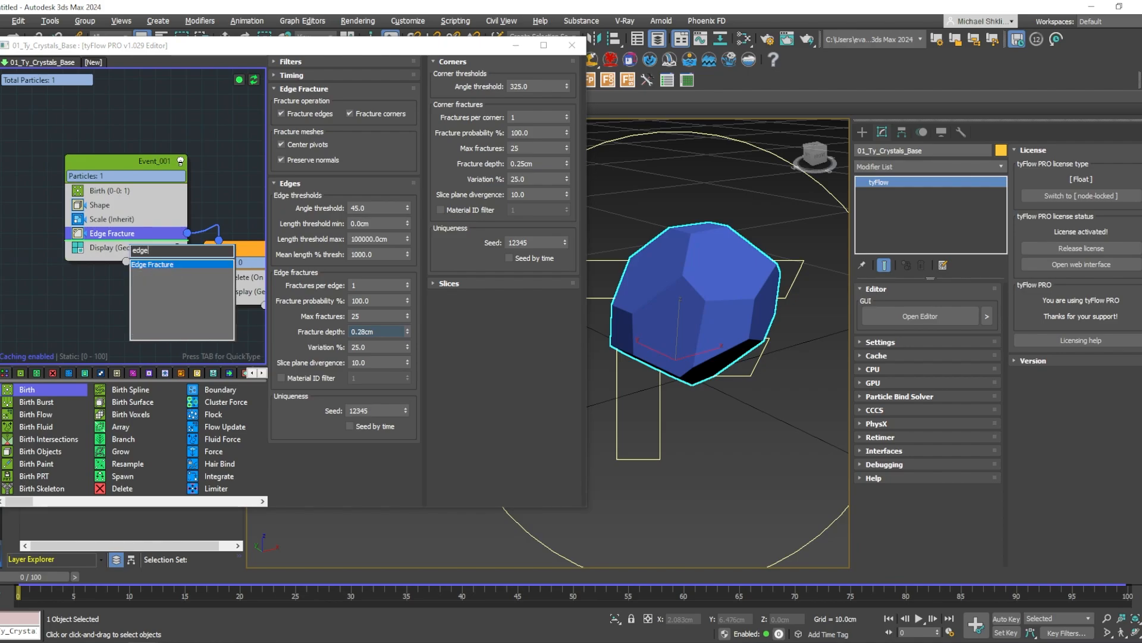
pyautogui.press('Return')
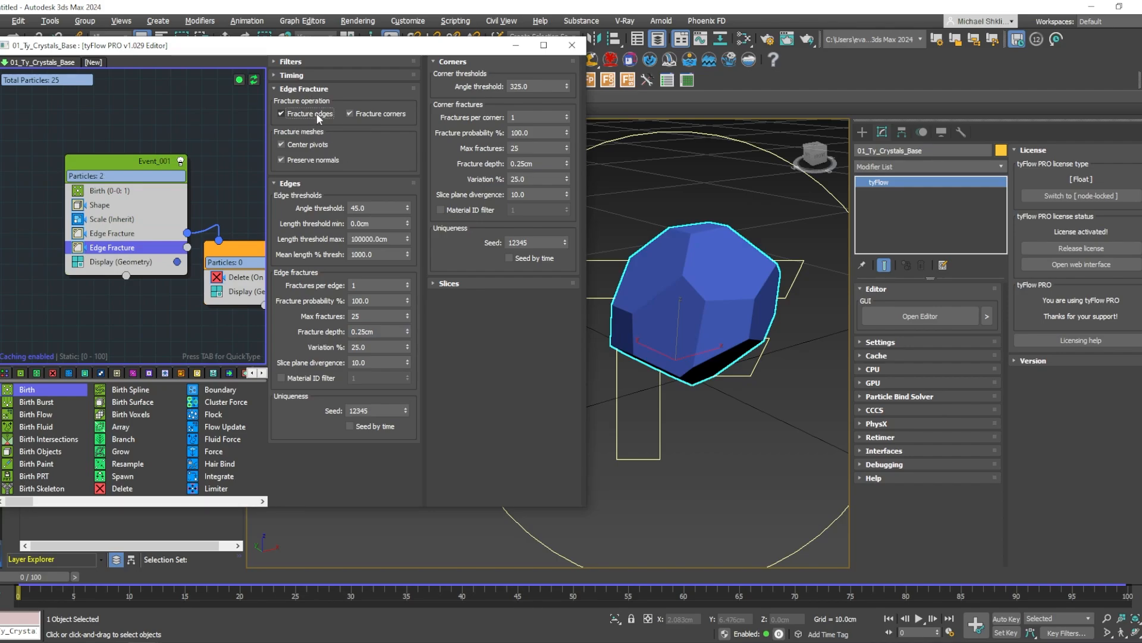
pyautogui.click(317, 113)
pyautogui.click(383, 208)
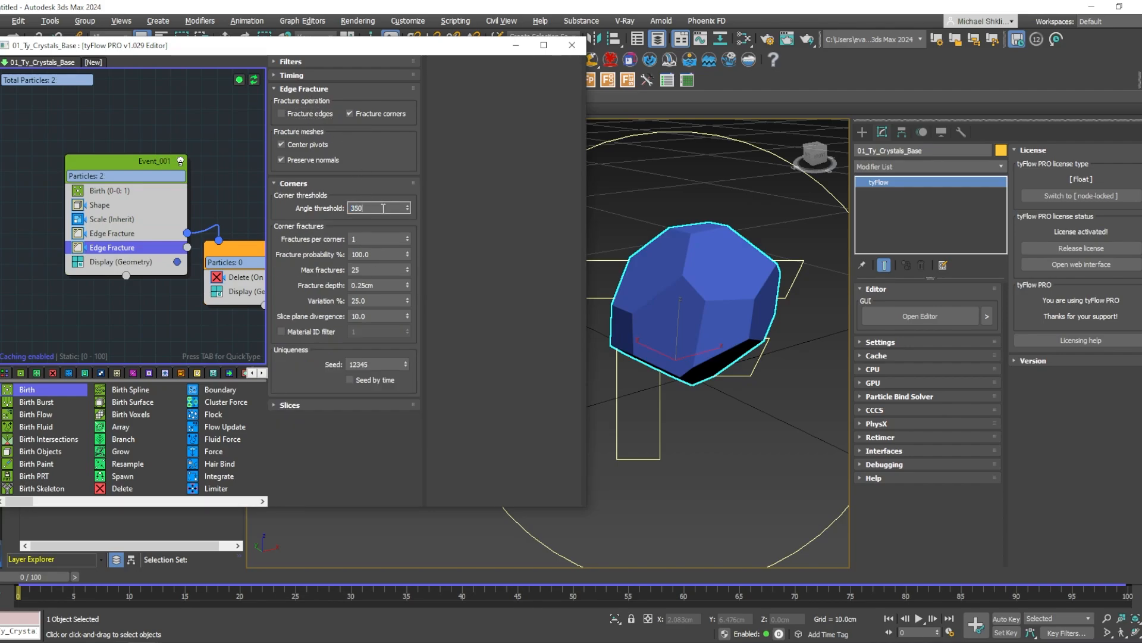
pyautogui.write('350')
pyautogui.press('Return')
# Set the second Edge Fracture's slice plane divergence to 2 and its corner fracture depth to 0.03 cm.
pyautogui.moveTo(712, 292); pyautogui.dragTo(708, 297, button='middle')
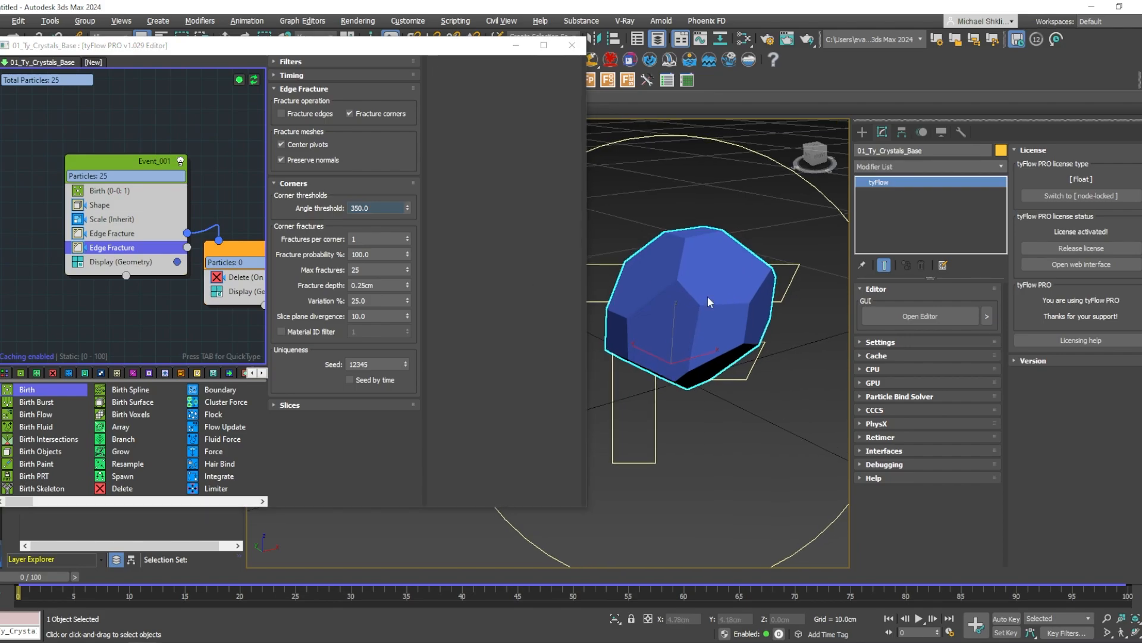
pyautogui.scroll(4, 708, 302)
pyautogui.click(378, 315)
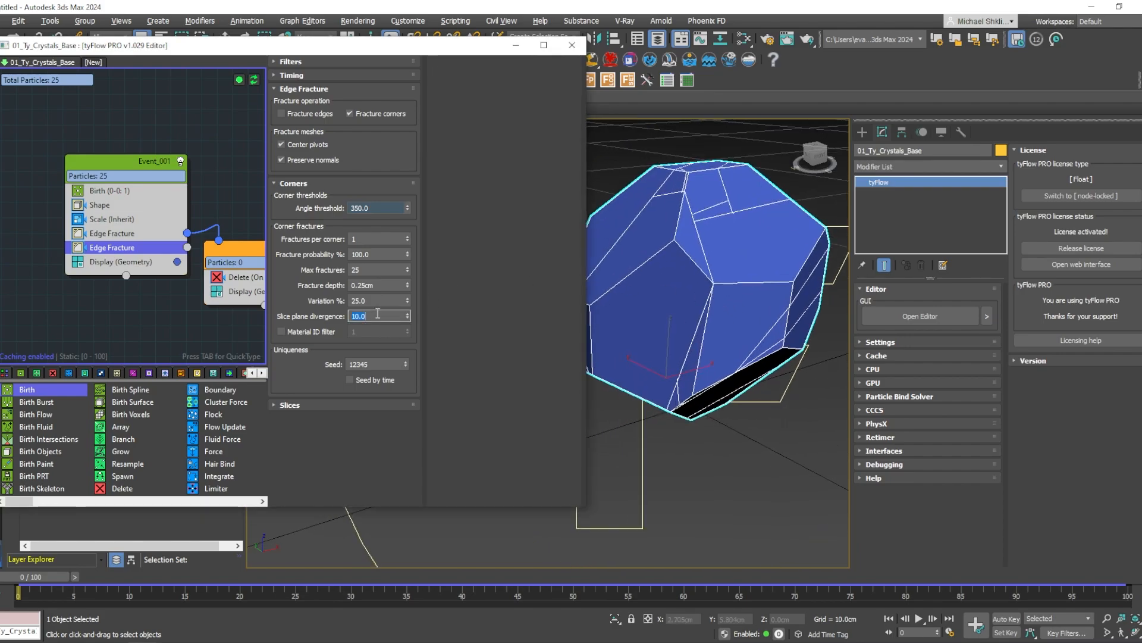
pyautogui.write('2')
pyautogui.press('Return')
pyautogui.click(381, 285)
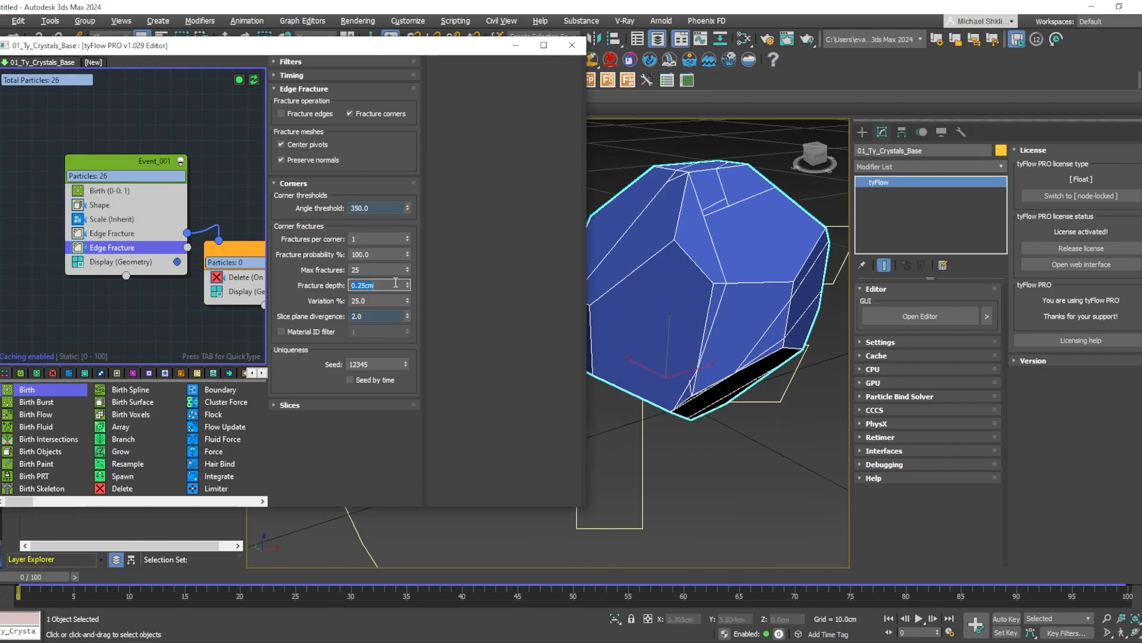
pyautogui.write('0.05')
pyautogui.press('Return')
pyautogui.write('.0')
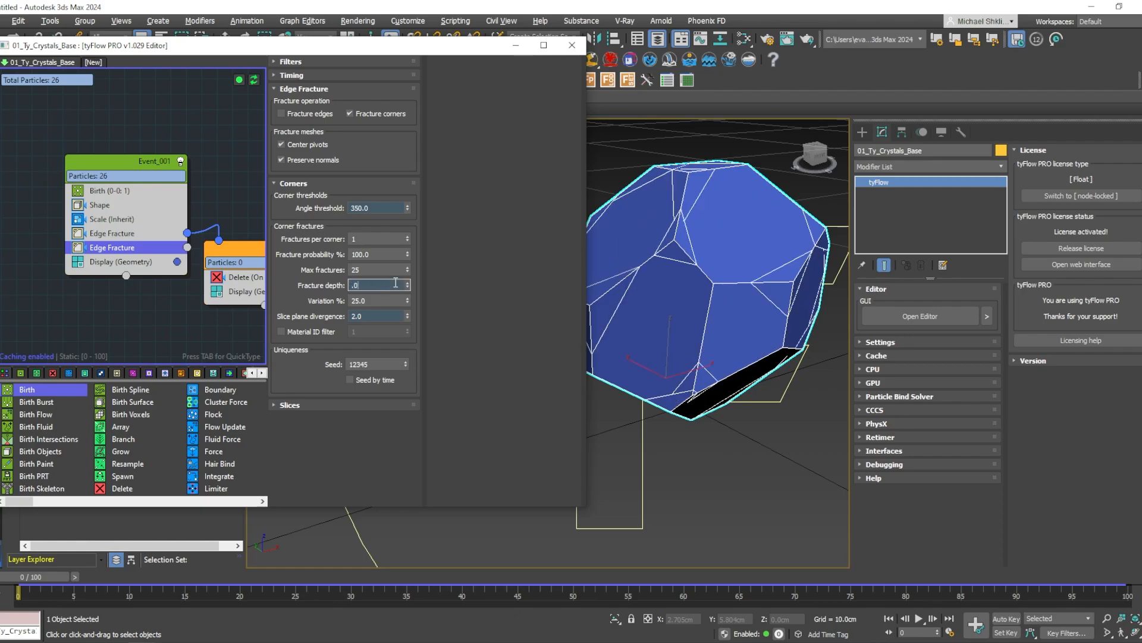
pyautogui.write('3')
pyautogui.press('Return')
pyautogui.moveTo(672, 292)
pyautogui.keyDown('alt'); pyautogui.mouseDown(button='middle')
pyautogui.moveTo(724, 316)
pyautogui.moveTo(742, 219)
pyautogui.moveTo(632, 302)
pyautogui.moveTo(670, 293)
pyautogui.mouseUp(button='middle'); pyautogui.keyUp('alt')
pyautogui.scroll(-4, 717, 309)
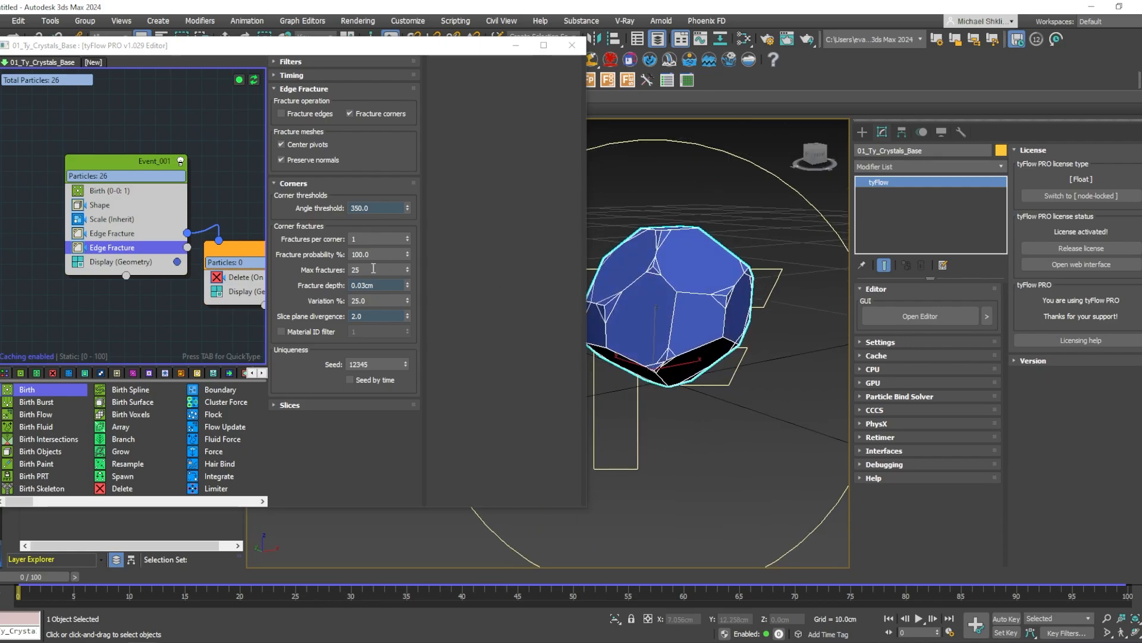
# Set the second Edge Fracture's max fractures to 1000 and fractures per corner to 100.
pyautogui.doubleClick(374, 269)
pyautogui.press('Return')
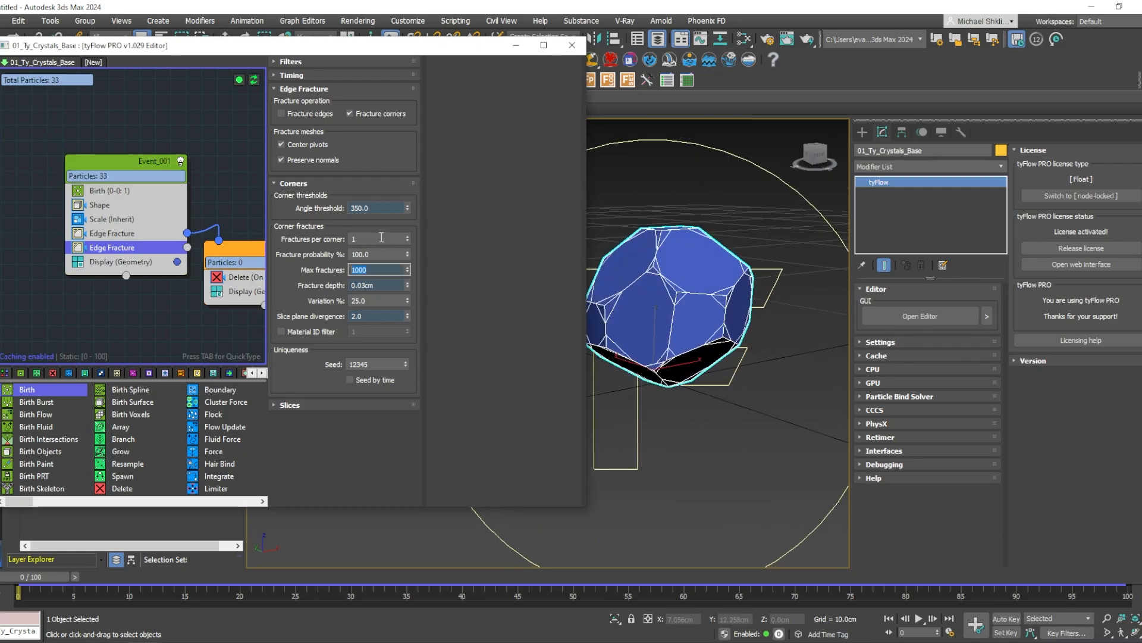
pyautogui.doubleClick(382, 238)
pyautogui.write('100')
pyautogui.press('Return')
pyautogui.moveTo(705, 306); pyautogui.dragTo(702, 315, button='middle')
pyautogui.scroll(5, 699, 309)
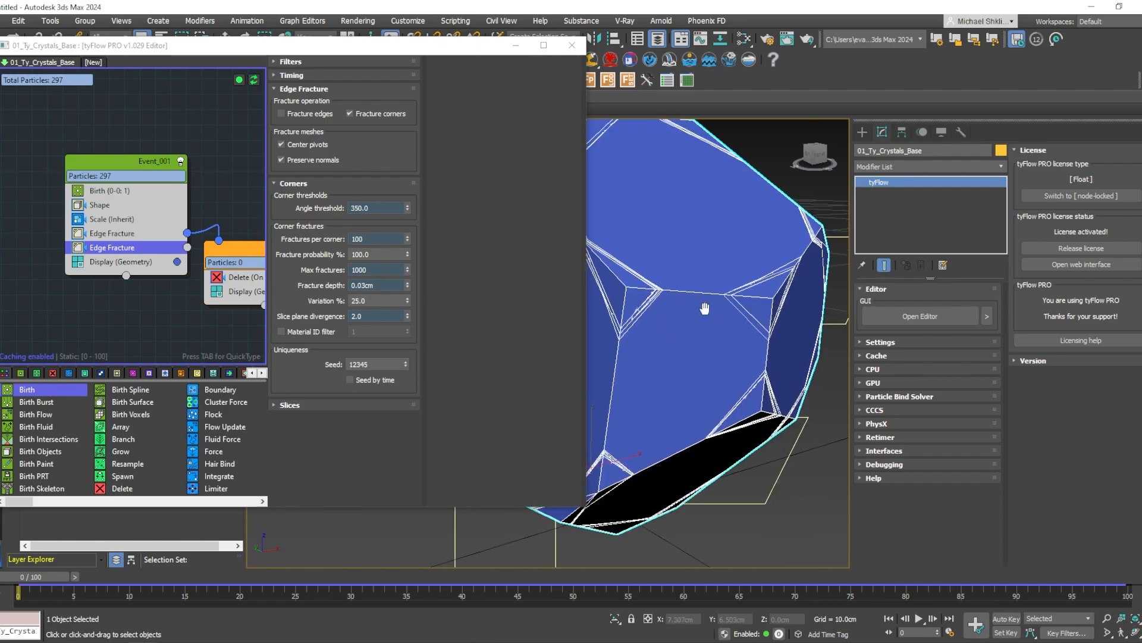
# Connect the second Edge Fracture's output to the event containing the Delete operator.
pyautogui.moveTo(179, 262); pyautogui.dragTo(127, 253, button='middle')
pyautogui.moveTo(213, 249); pyautogui.dragTo(231, 268)
pyautogui.moveTo(136, 237); pyautogui.dragTo(195, 250)
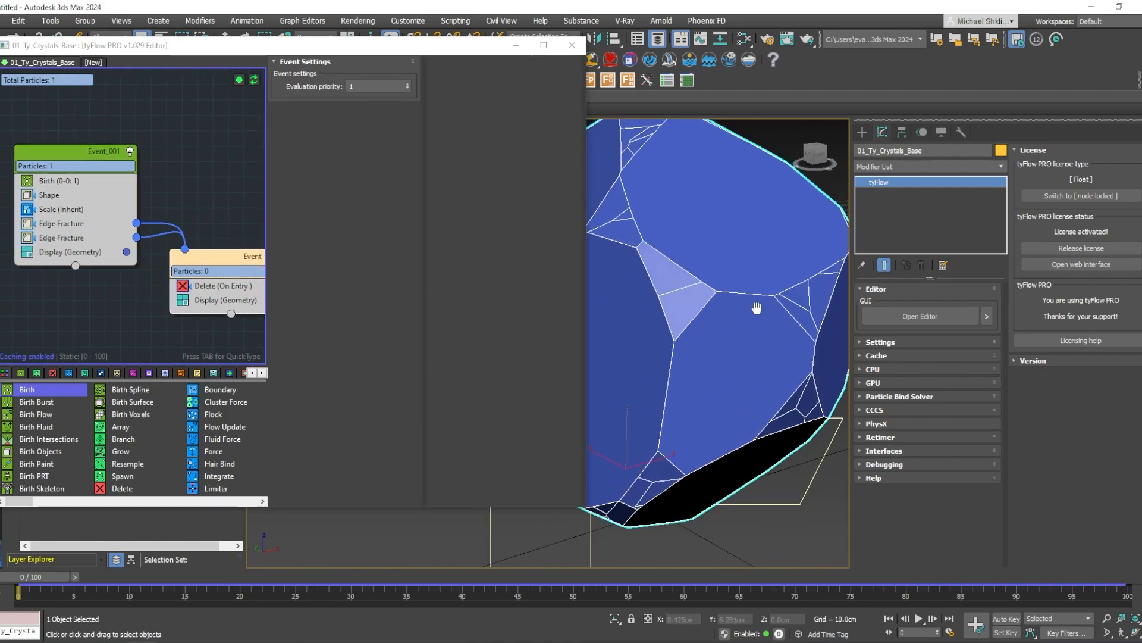
# Reduce the second Edge Fracture's corner fracture depth to 0.01 cm.
pyautogui.click(67, 238)
pyautogui.click(364, 286)
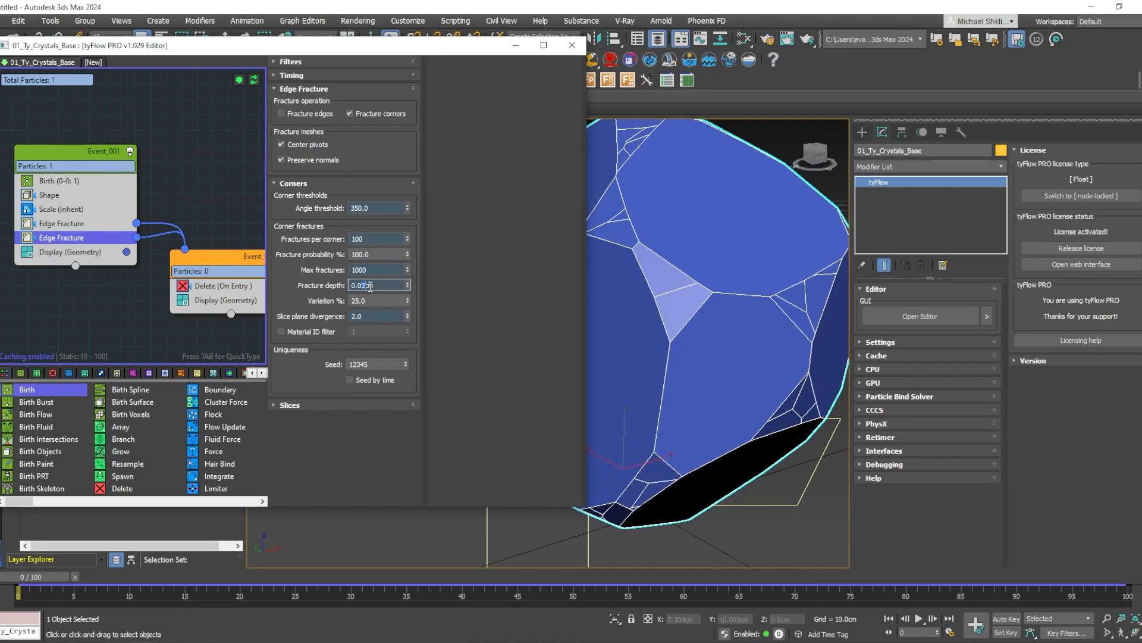
pyautogui.write('0.01')
pyautogui.press('Return')
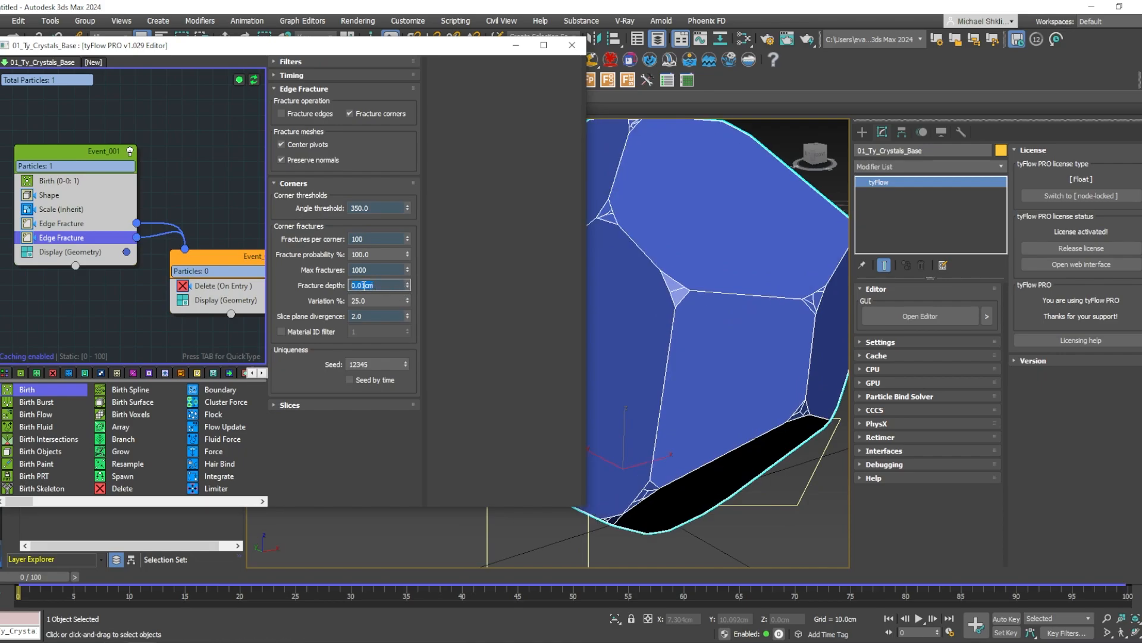
pyautogui.scroll(-5, 766, 345)
pyautogui.keyDown('alt'); pyautogui.moveTo(727, 344); pyautogui.dragTo(699, 342, button='middle'); pyautogui.keyUp('alt')
# Override the cap material ID in the second Edge Fracture's slice settings and set it to 3.
pyautogui.moveTo(139, 250); pyautogui.dragTo(120, 239, button='middle')
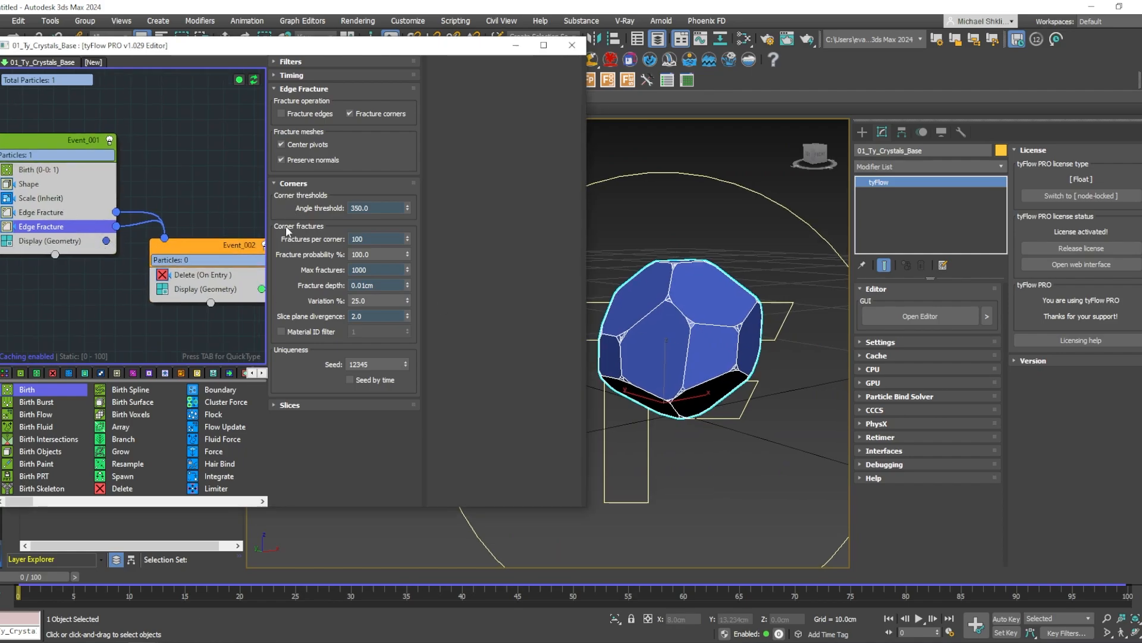
pyautogui.click(305, 403)
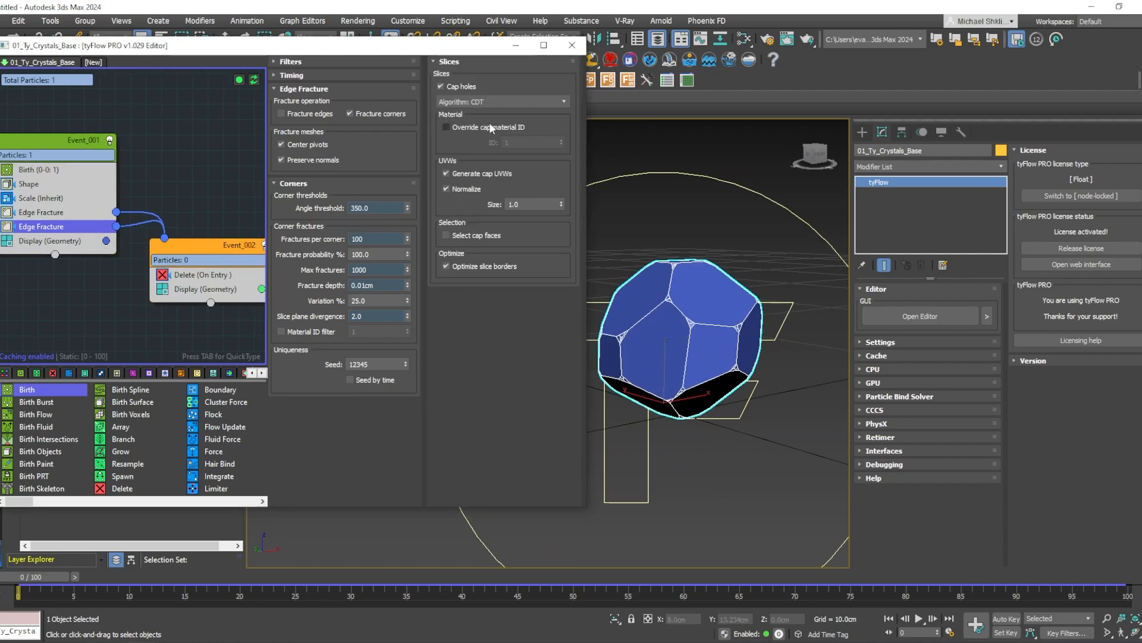
pyautogui.moveTo(535, 144); pyautogui.dragTo(321, 144)
pyautogui.write('3')
pyautogui.press('Return')
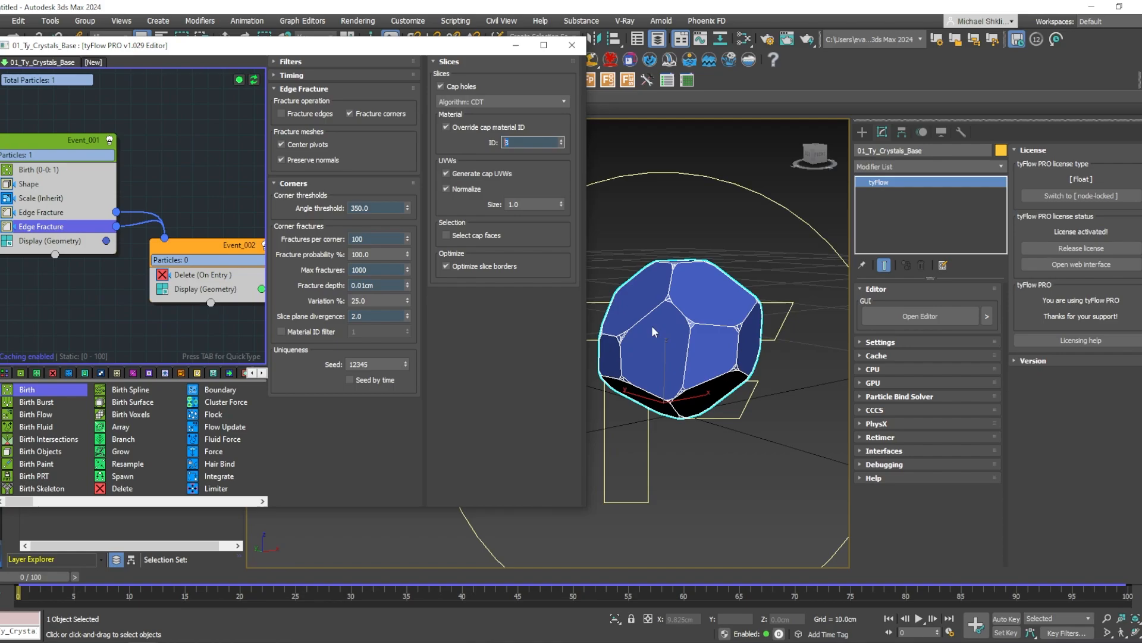
pyautogui.moveTo(652, 330)
pyautogui.mouseDown(button='middle')
pyautogui.moveTo(707, 318)
pyautogui.moveTo(666, 325)
pyautogui.mouseUp(button='middle')
# Insert a Material ID operator between the two Edge Fractures and enable baking into particle meshes.
pyautogui.moveTo(34, 229); pyautogui.dragTo(63, 223, button='middle')
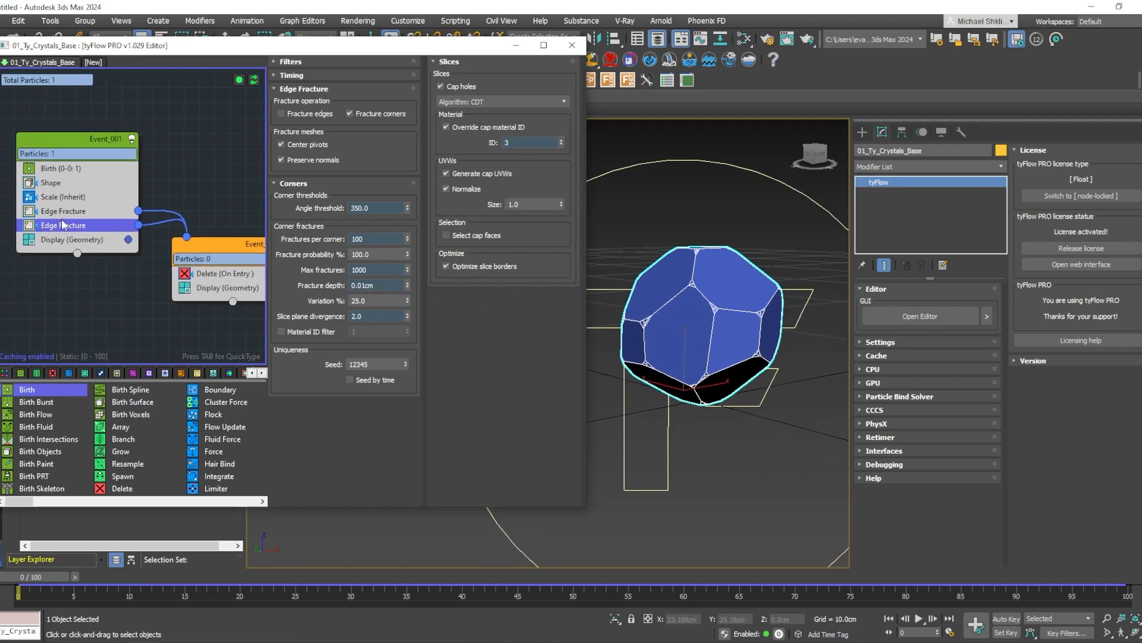
pyautogui.press('Tab')
pyautogui.write('mater')
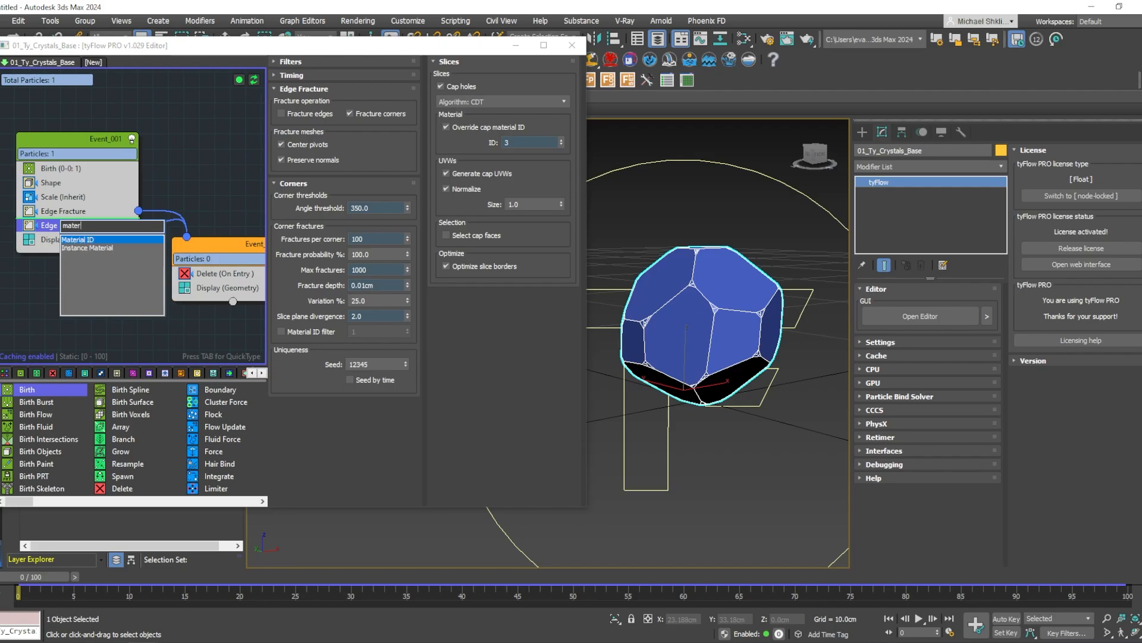
pyautogui.press('Return')
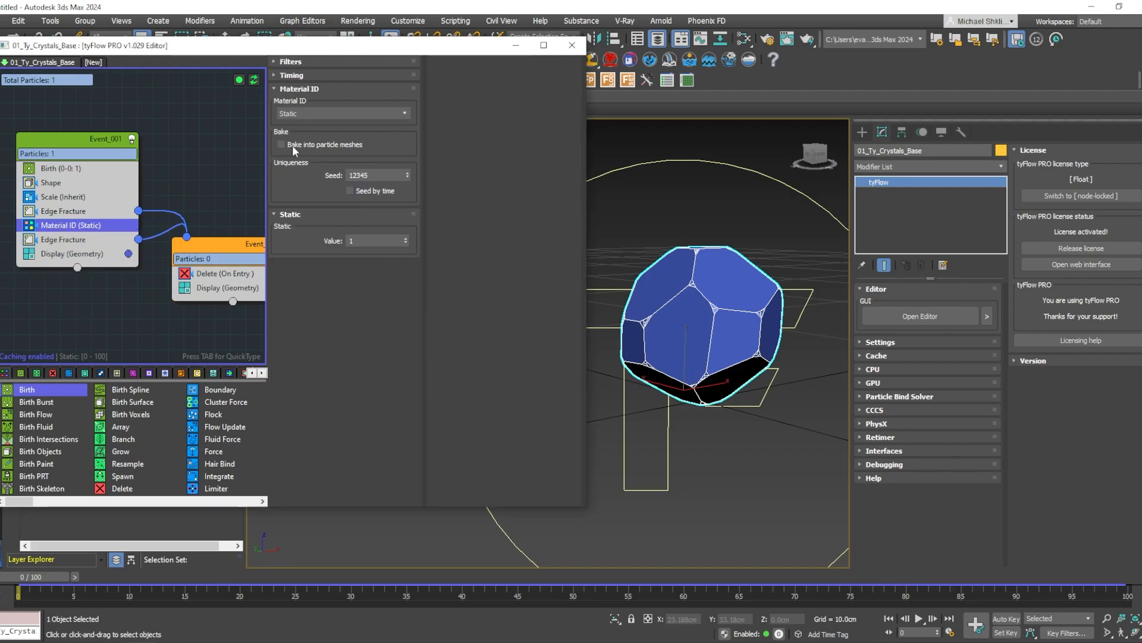
pyautogui.click(282, 144)
pyautogui.moveTo(102, 212); pyautogui.dragTo(117, 192, button='middle')
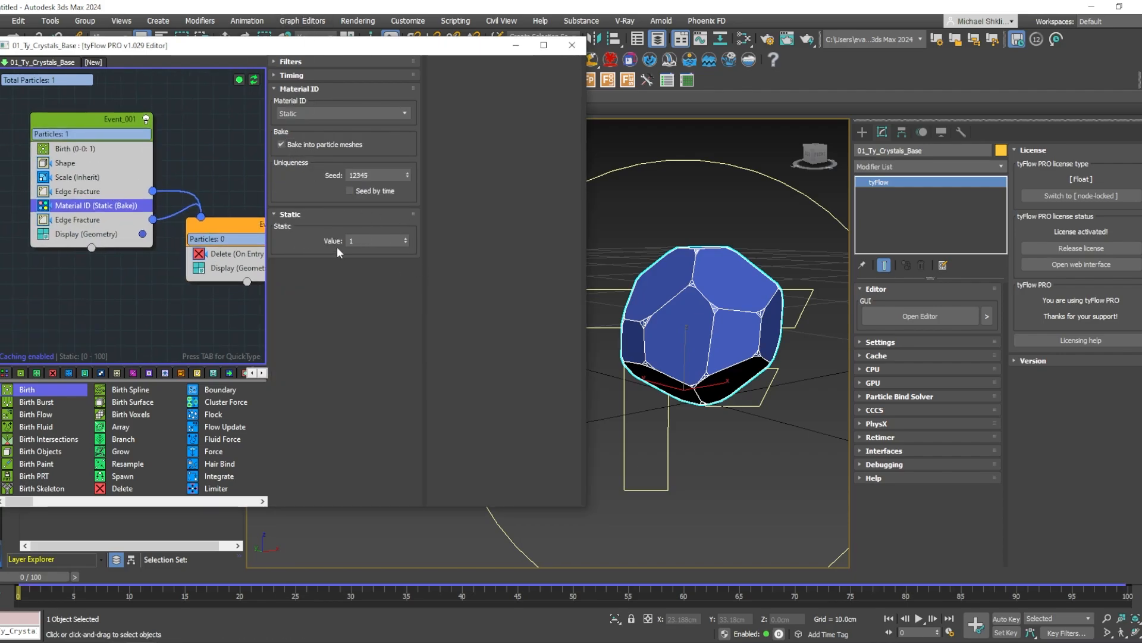
pyautogui.moveTo(732, 315); pyautogui.dragTo(717, 315, button='middle')
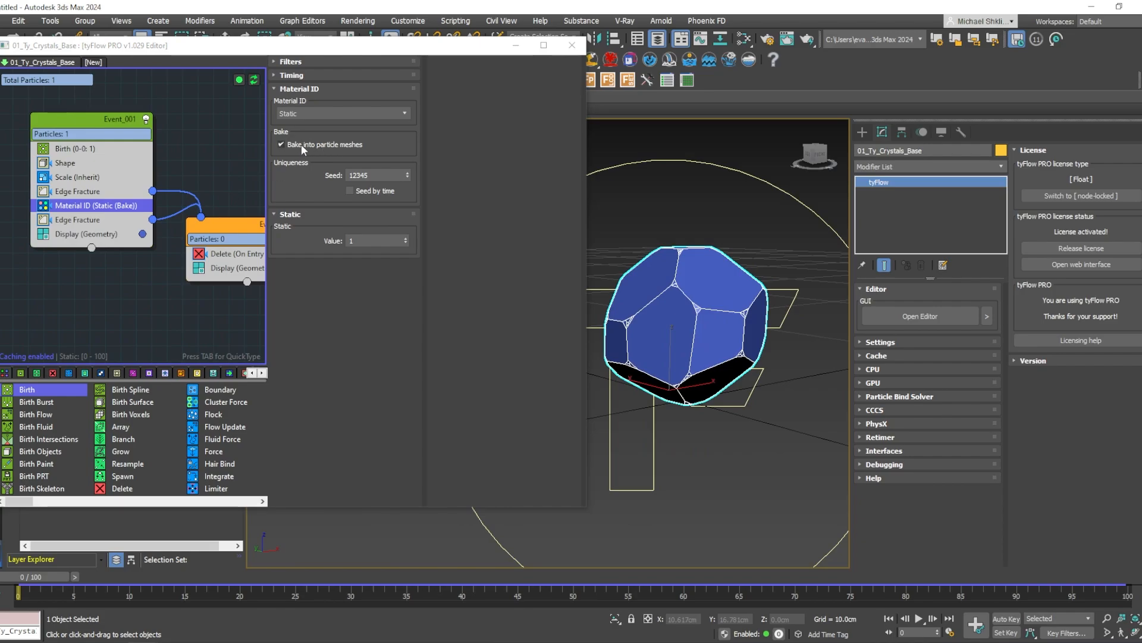
# Add a third Edge Fracture before Display, fracturing edges only, with an edge angle threshold of 50.
pyautogui.moveTo(121, 219); pyautogui.dragTo(137, 205, button='middle')
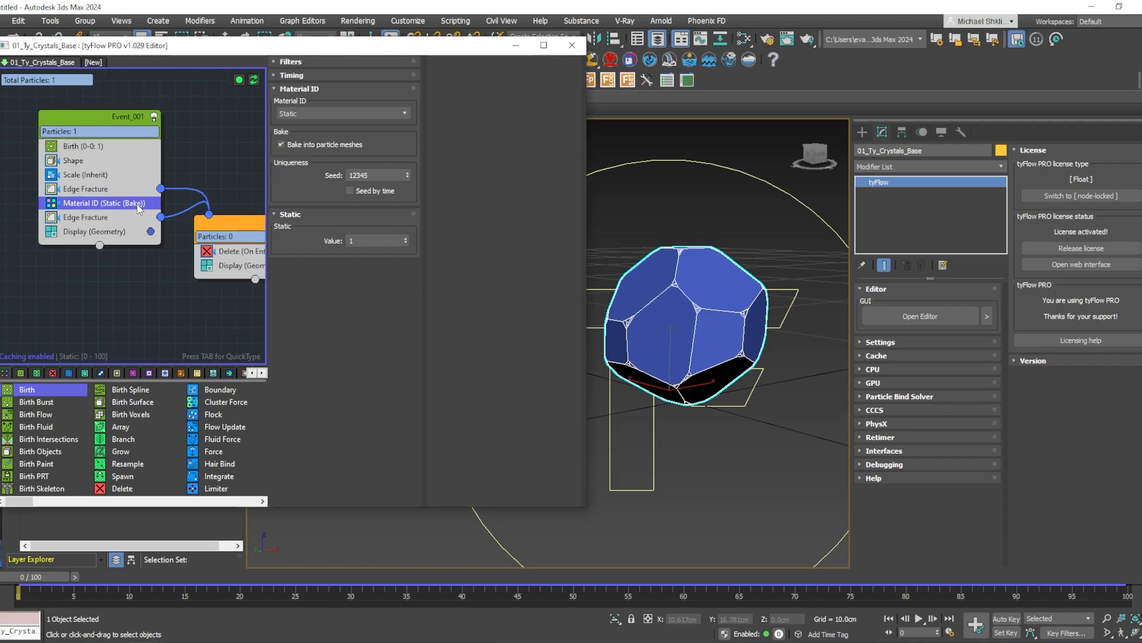
pyautogui.press('Tab')
pyautogui.write('edge')
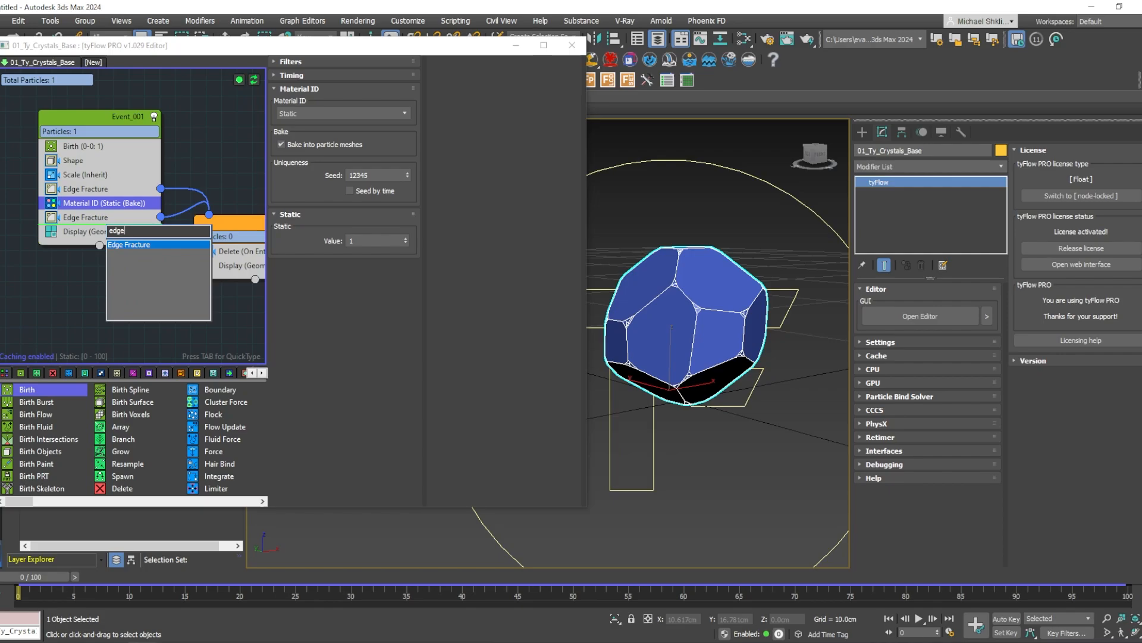
pyautogui.press('Return')
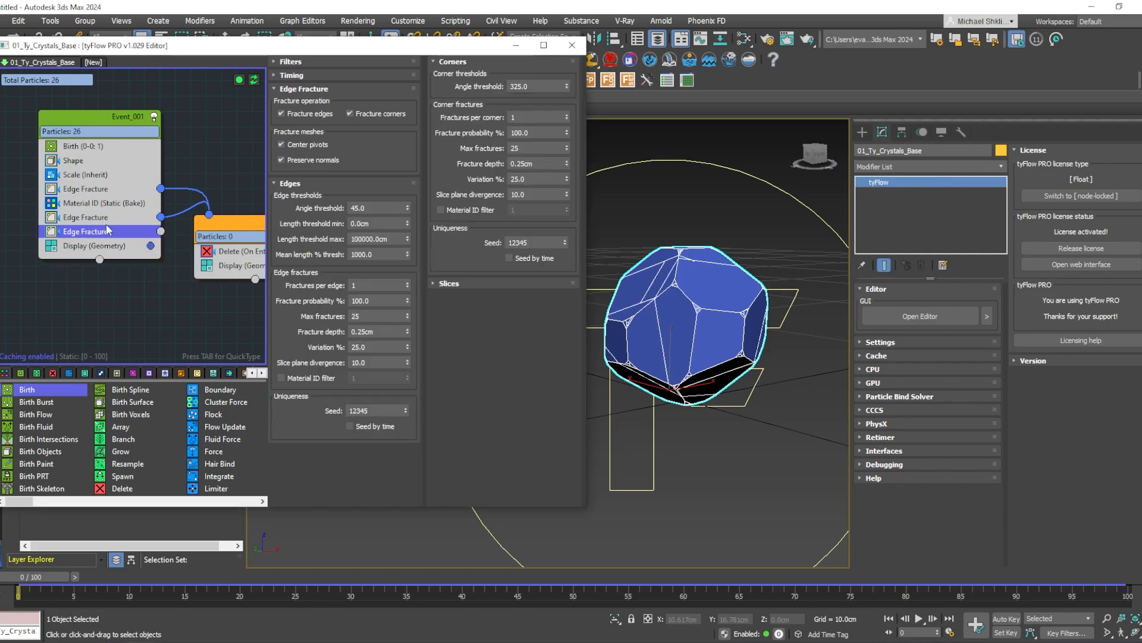
pyautogui.click(387, 114)
pyautogui.doubleClick(387, 208)
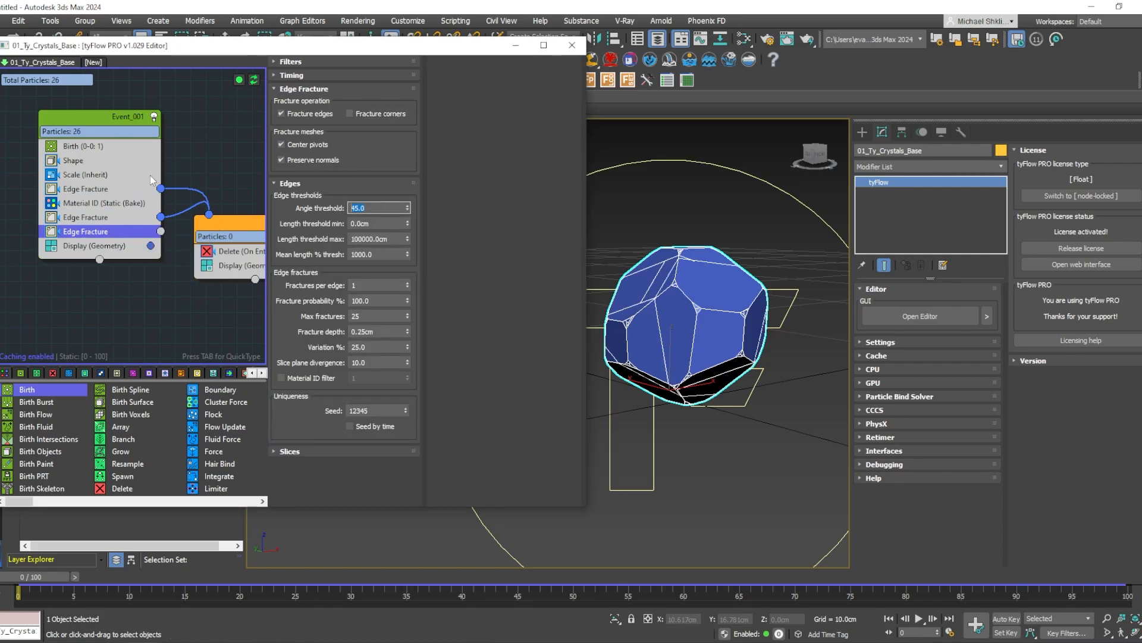
pyautogui.write('50')
pyautogui.press('Return')
# Set the third Edge Fracture's fracture depth to 0.001 cm and slice plane divergence to 2.
pyautogui.doubleClick(361, 332)
pyautogui.write('0.001')
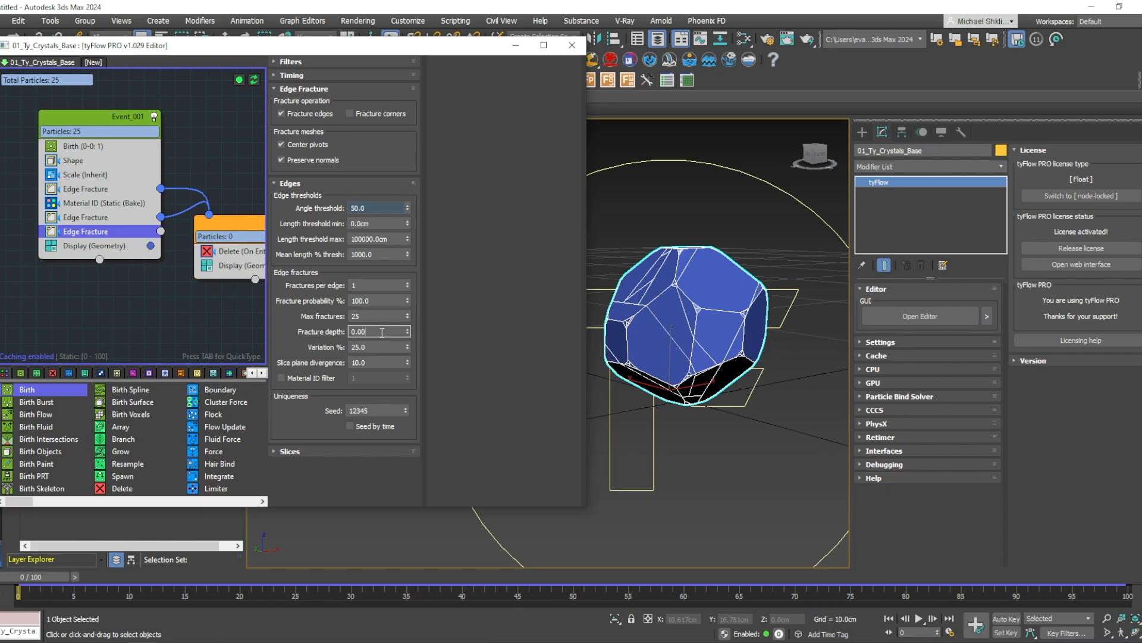
pyautogui.press('Return')
pyautogui.scroll(3, 695, 353)
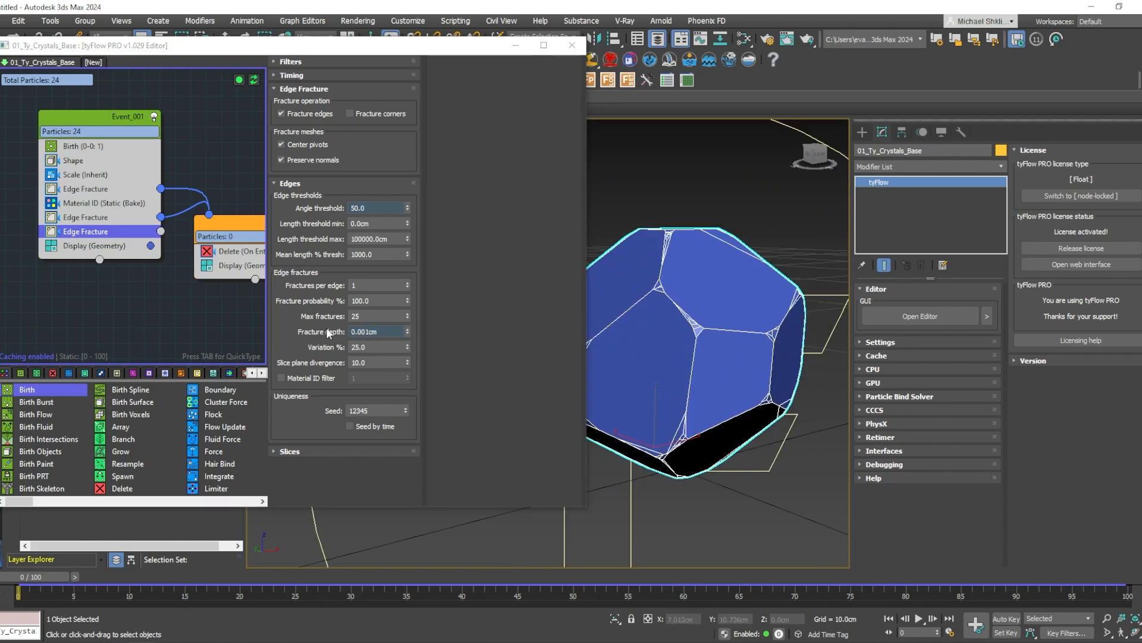
pyautogui.doubleClick(378, 360)
pyautogui.write('2')
pyautogui.press('Return')
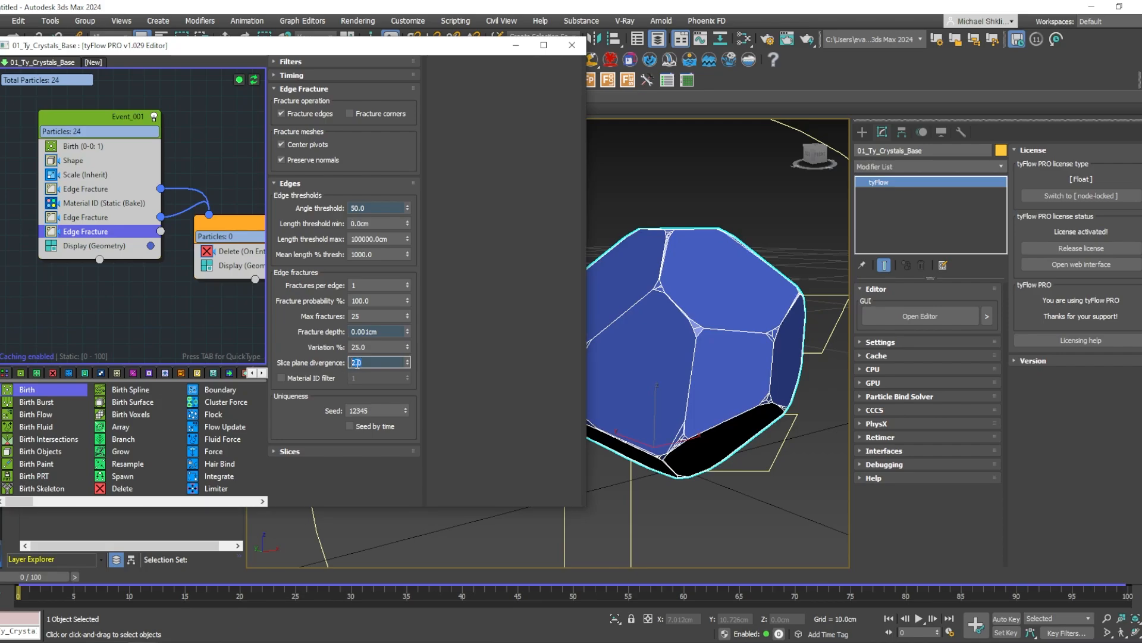
# Increase the third Edge Fracture's fracture depth to 0.002 cm.
pyautogui.scroll(2, 653, 284)
pyautogui.keyDown('alt'); pyautogui.moveTo(674, 296); pyautogui.dragTo(631, 286, button='middle'); pyautogui.keyUp('alt')
pyautogui.click(408, 329)
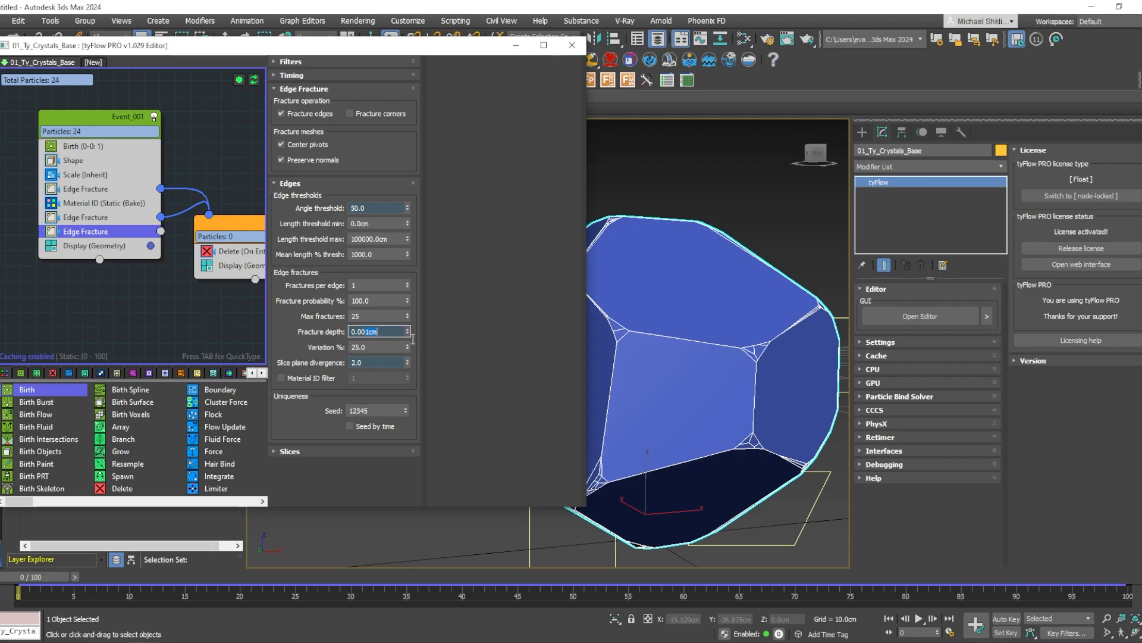
pyautogui.moveTo(671, 329); pyautogui.dragTo(681, 333, button='middle')
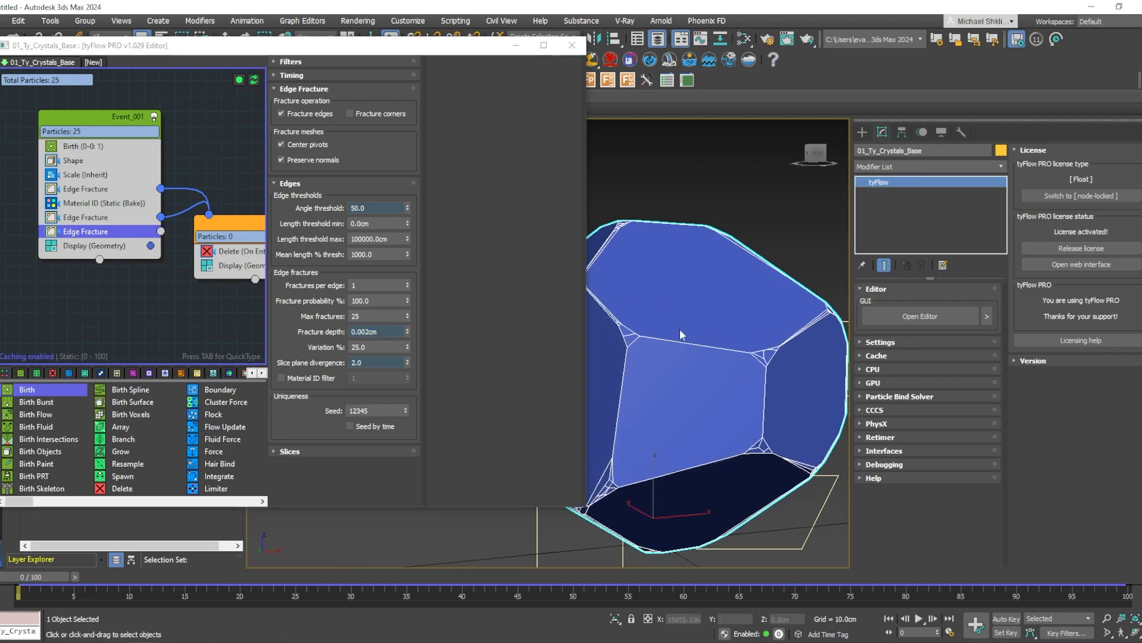
# Set the third Edge Fracture's max fractures to 100 and fractures per edge to 100.
pyautogui.moveTo(367, 316); pyautogui.dragTo(284, 304)
pyautogui.write('100')
pyautogui.press('Return')
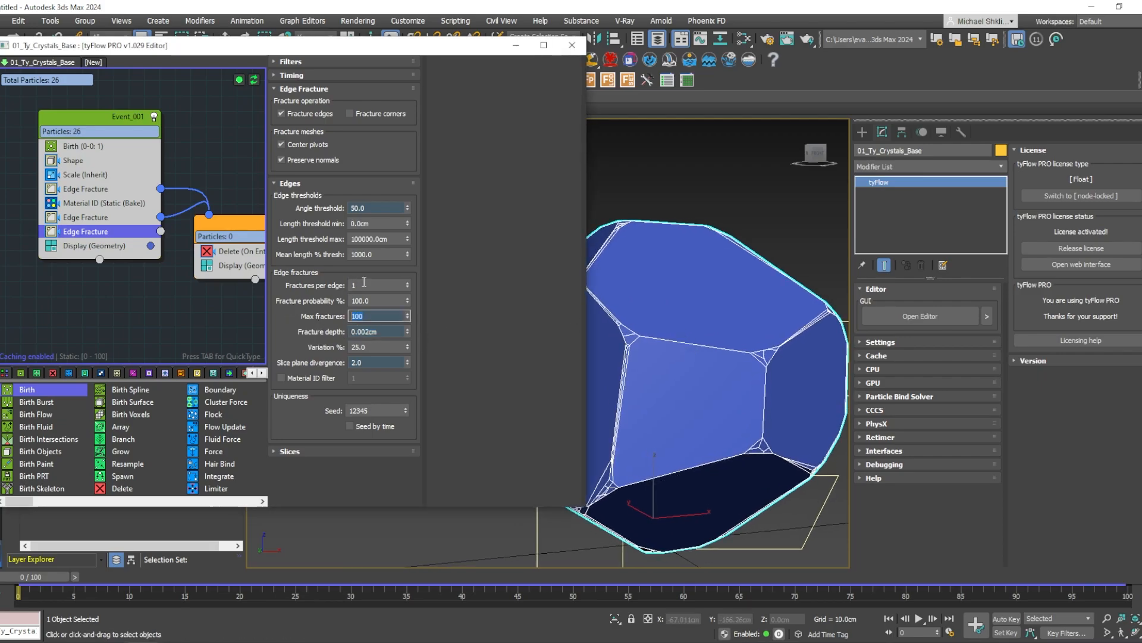
pyautogui.moveTo(365, 285); pyautogui.dragTo(272, 270)
pyautogui.write('100')
pyautogui.press('Return')
pyautogui.moveTo(673, 352); pyautogui.dragTo(722, 363, button='middle')
pyautogui.scroll(-2, 722, 363)
# Override the third Edge Fracture's cap material ID with 3.
pyautogui.moveTo(239, 262); pyautogui.dragTo(217, 253, button='middle')
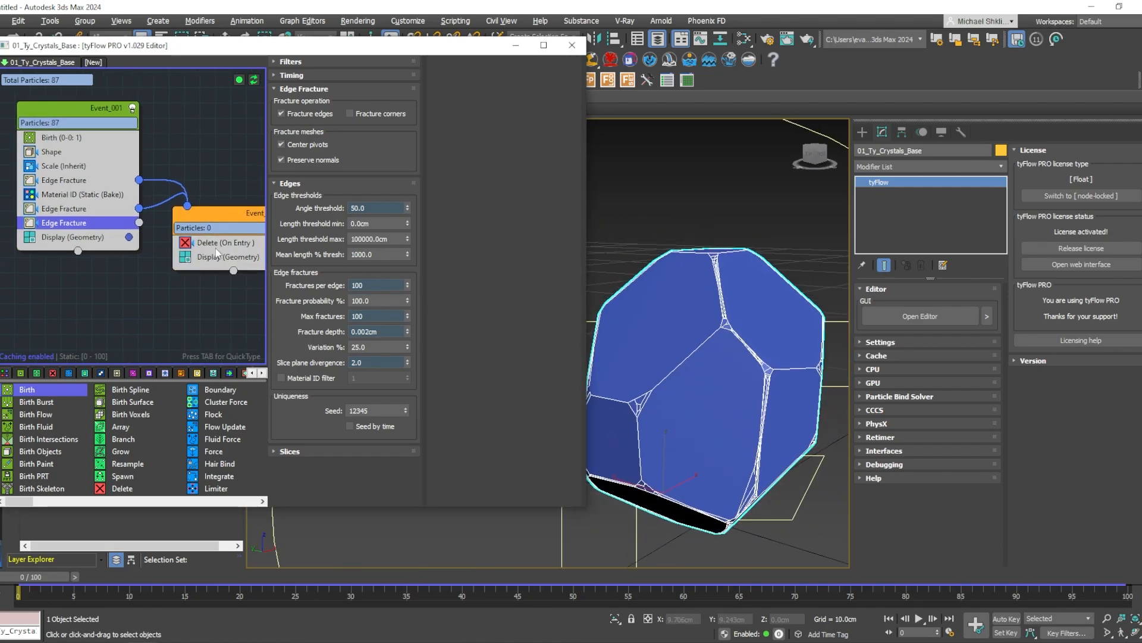
pyautogui.click(343, 451)
pyautogui.click(530, 143)
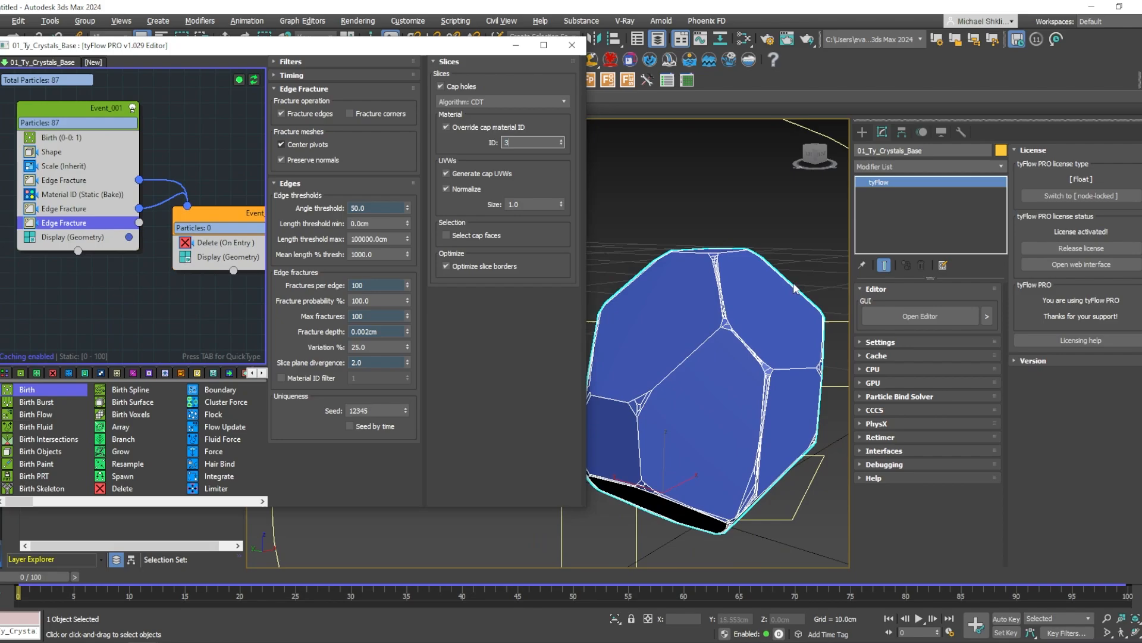
pyautogui.moveTo(794, 288); pyautogui.dragTo(785, 286, button='middle')
# Connect the third Edge Fracture's output to the event that deletes the fragments.
pyautogui.moveTo(163, 241); pyautogui.dragTo(149, 239, button='middle')
pyautogui.moveTo(124, 221); pyautogui.dragTo(169, 207)
pyautogui.moveTo(143, 271); pyautogui.dragTo(148, 253, button='middle')
# Turn off the viewport's edged-faces display and change the Scale operator's seed to 12413 for another crystal variation.
pyautogui.press('F4')
pyautogui.scroll(-3, 708, 339)
pyautogui.keyDown('alt'); pyautogui.moveTo(709, 340); pyautogui.dragTo(719, 364, button='middle'); pyautogui.keyUp('alt')
pyautogui.moveTo(174, 273); pyautogui.dragTo(140, 258, button='middle')
pyautogui.click(66, 153)
pyautogui.moveTo(406, 366)
pyautogui.mouseDown()
pyautogui.moveTo(397, 342)
pyautogui.moveTo(395, 351)
pyautogui.mouseUp()
# Add a Mesh operator below the third Edge Fracture in the crystal event and turn off its render-only option.
pyautogui.moveTo(81, 221); pyautogui.dragTo(75, 218, button='middle')
pyautogui.press('Tab')
pyautogui.write('m')
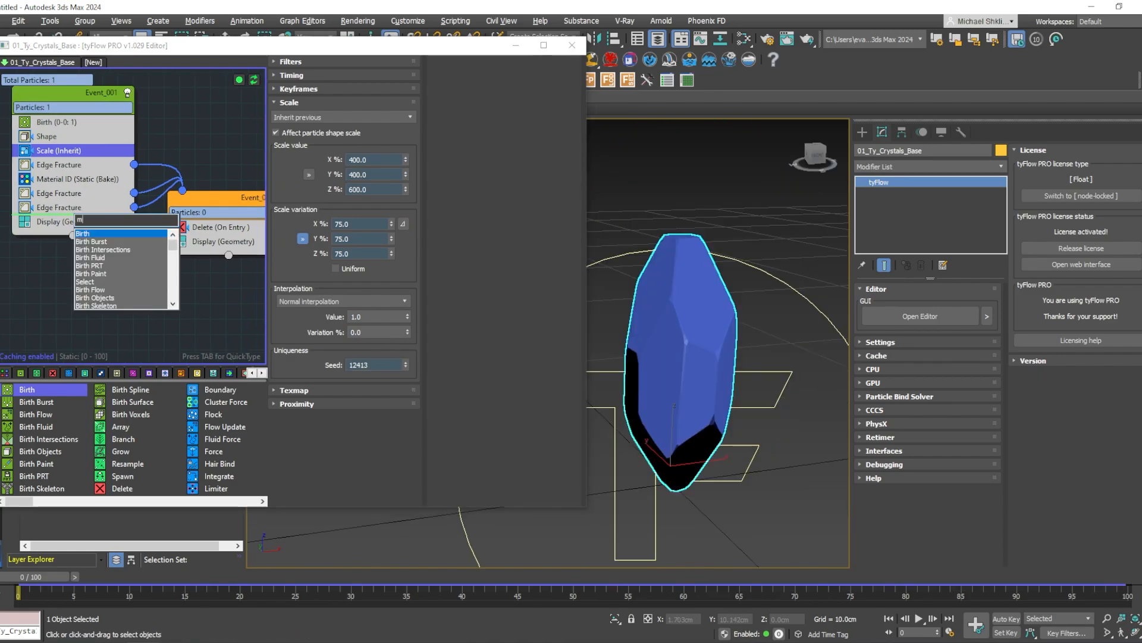
pyautogui.write('esh')
pyautogui.press('Return')
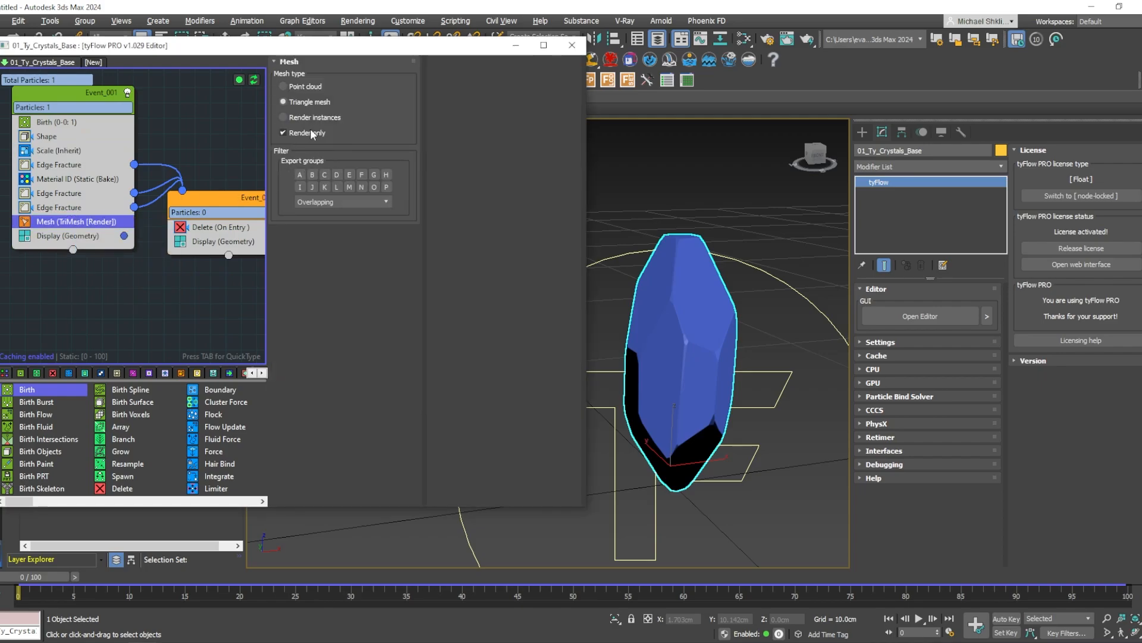
# Hide the base crystal flow and create a second tyFlow object at the world origin.
pyautogui.click(862, 132)
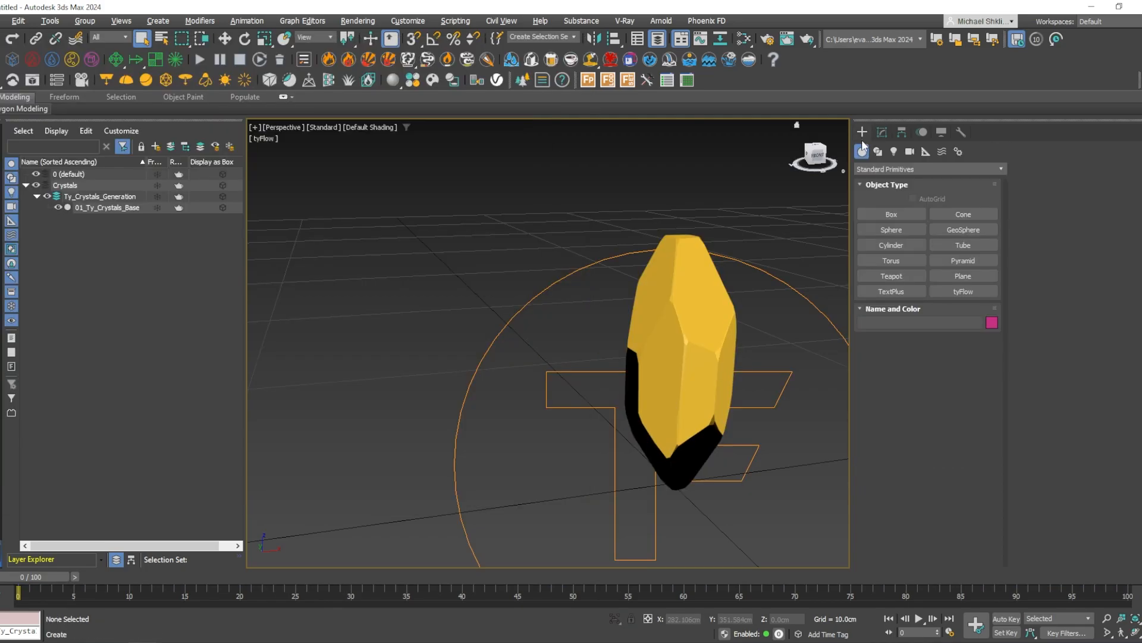
pyautogui.click(954, 293)
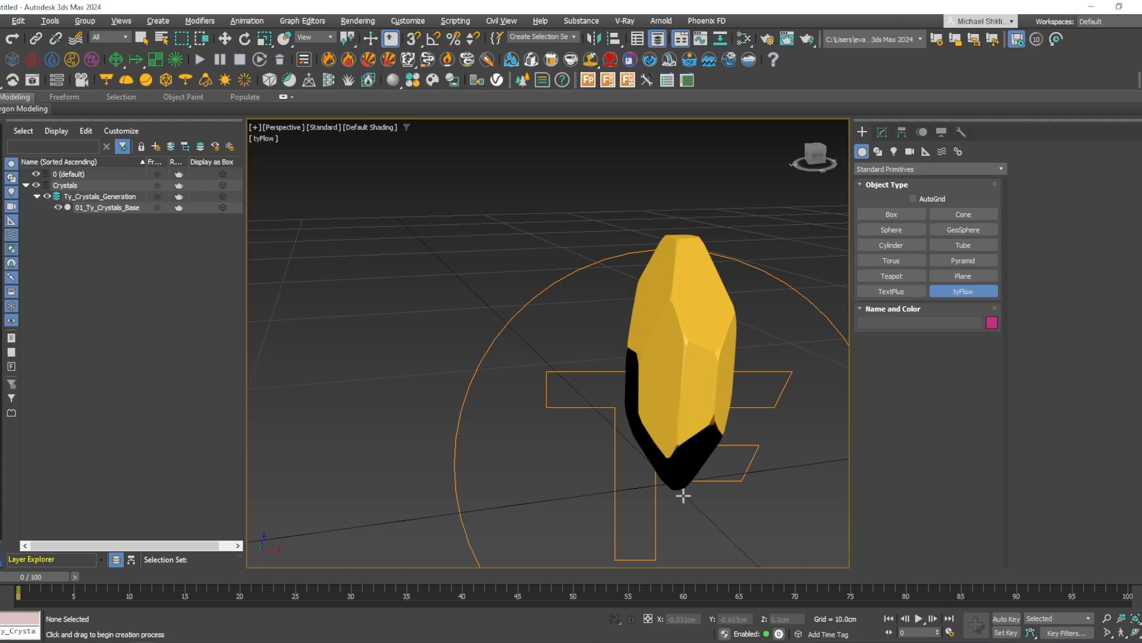
pyautogui.click(58, 207)
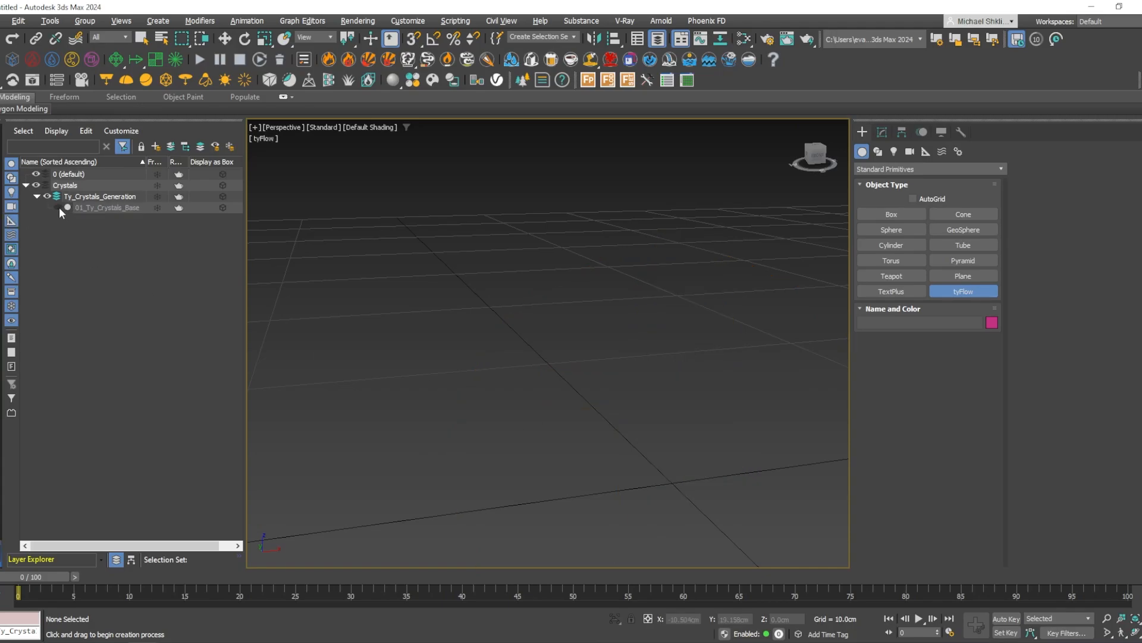
pyautogui.click(672, 482)
pyautogui.write('w001')
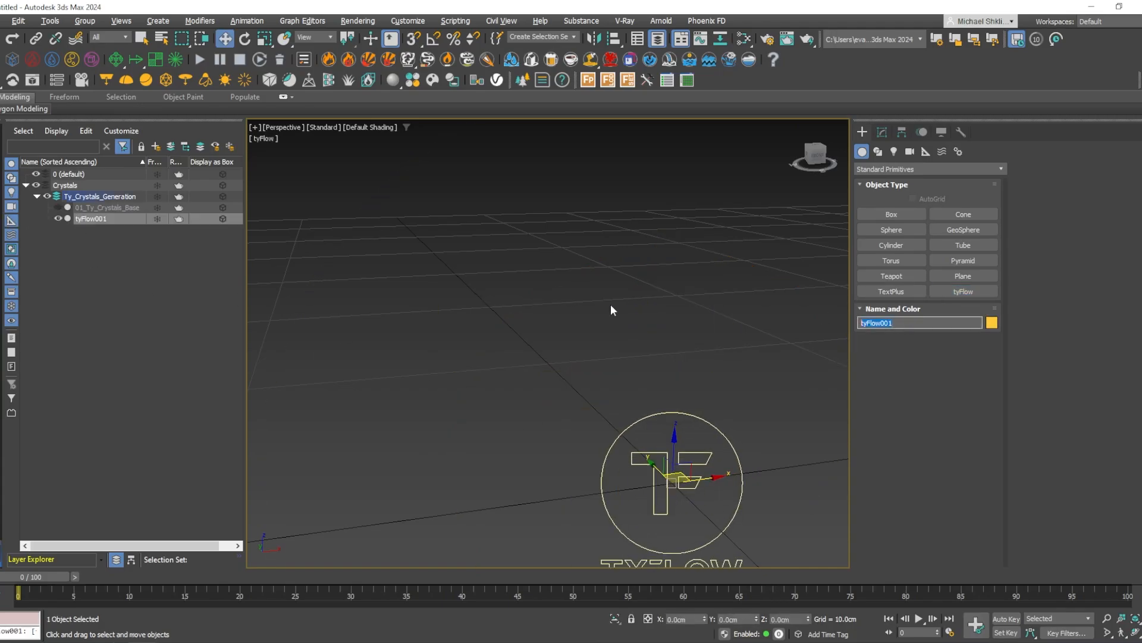
# Rename the new tyFlow object as 02_Ty_Crystal_DamageBase.
pyautogui.write('02')
pyautogui.write('_Ty_Crystal_DamageBase')
pyautogui.press('Return')
# Open the damage flow's editor and create its first event with a Birth operator.
pyautogui.click(882, 131)
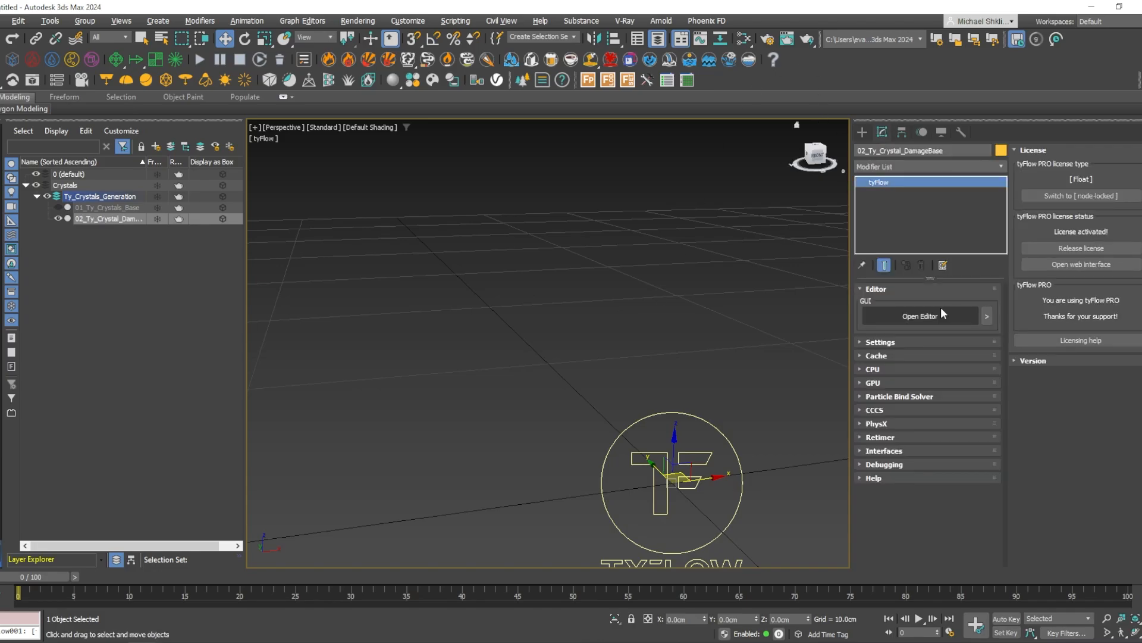
pyautogui.click(931, 315)
pyautogui.moveTo(169, 438); pyautogui.dragTo(354, 276)
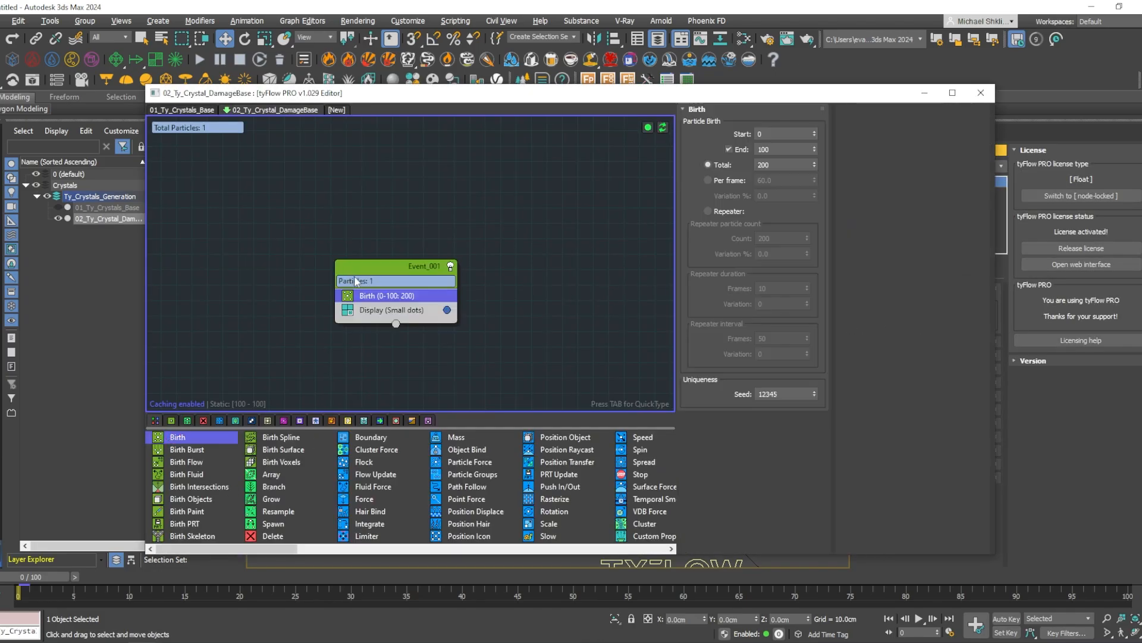
# Set the Birth operator's end frame to 0 and its total to 500 particles.
pyautogui.rightClick(816, 149)
pyautogui.moveTo(787, 165); pyautogui.dragTo(612, 152)
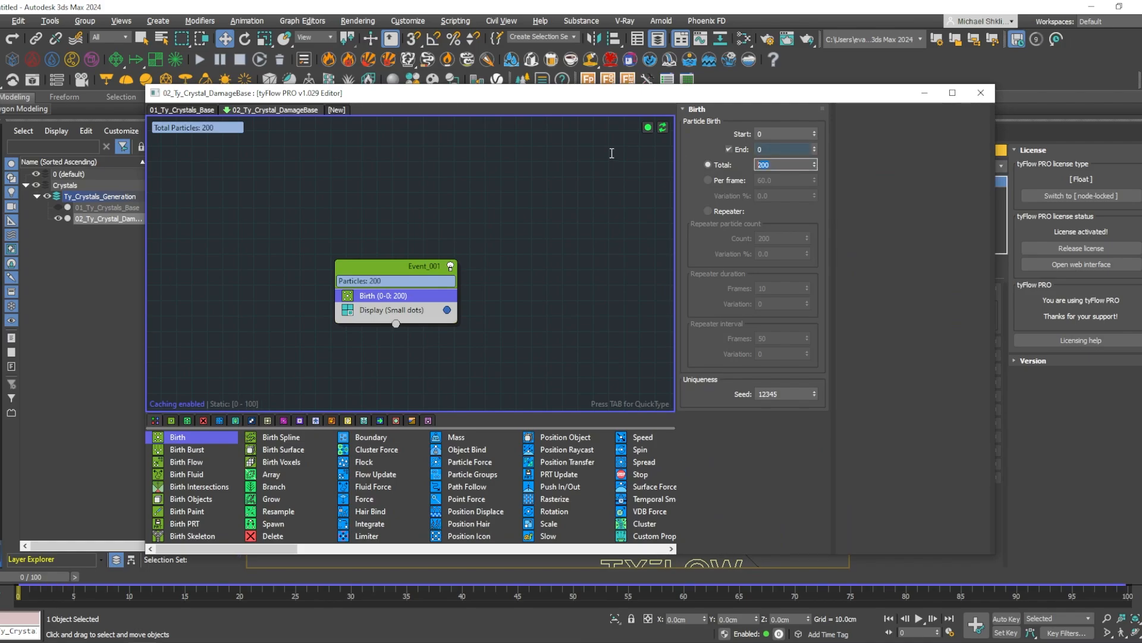
pyautogui.write('500')
pyautogui.press('Return')
pyautogui.moveTo(451, 317); pyautogui.dragTo(492, 298)
pyautogui.moveTo(491, 298); pyautogui.dragTo(491, 297, button='middle')
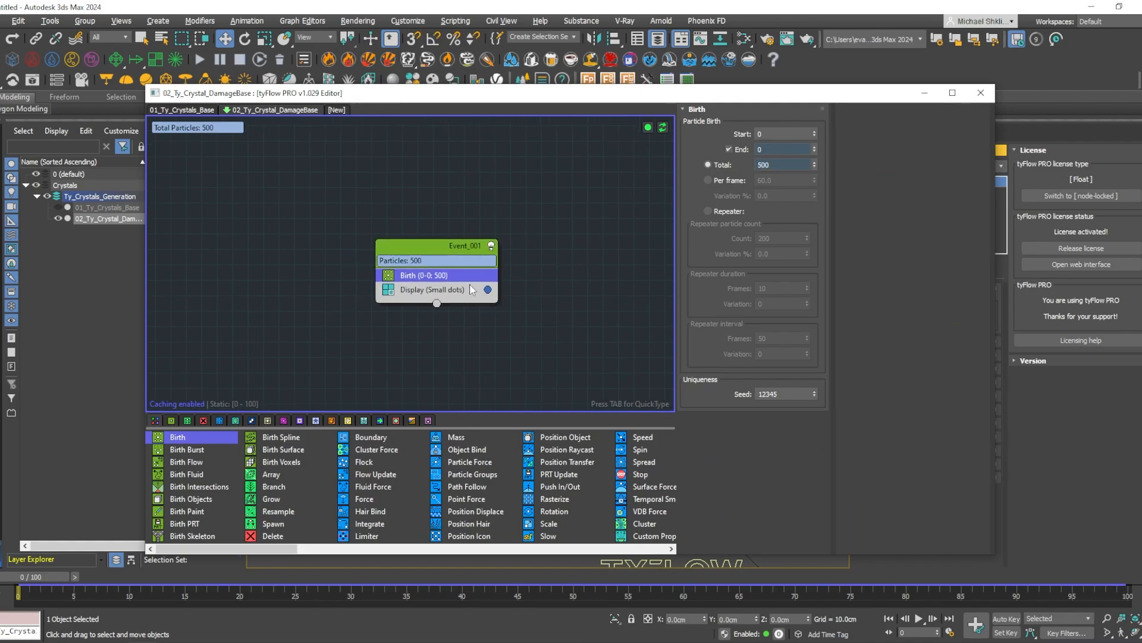
# Add a Position Object operator between Birth and Display in the damage flow's event.
pyautogui.press('Tab')
pyautogui.write('positio')
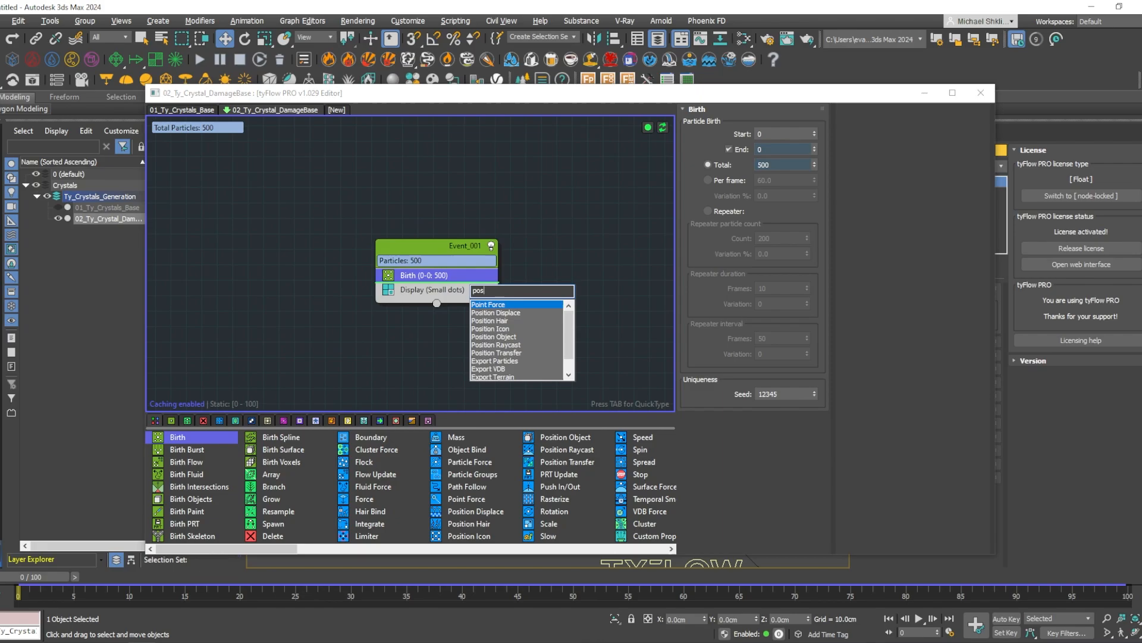
pyautogui.press('Down')
pyautogui.press('Down')
pyautogui.press('Down')
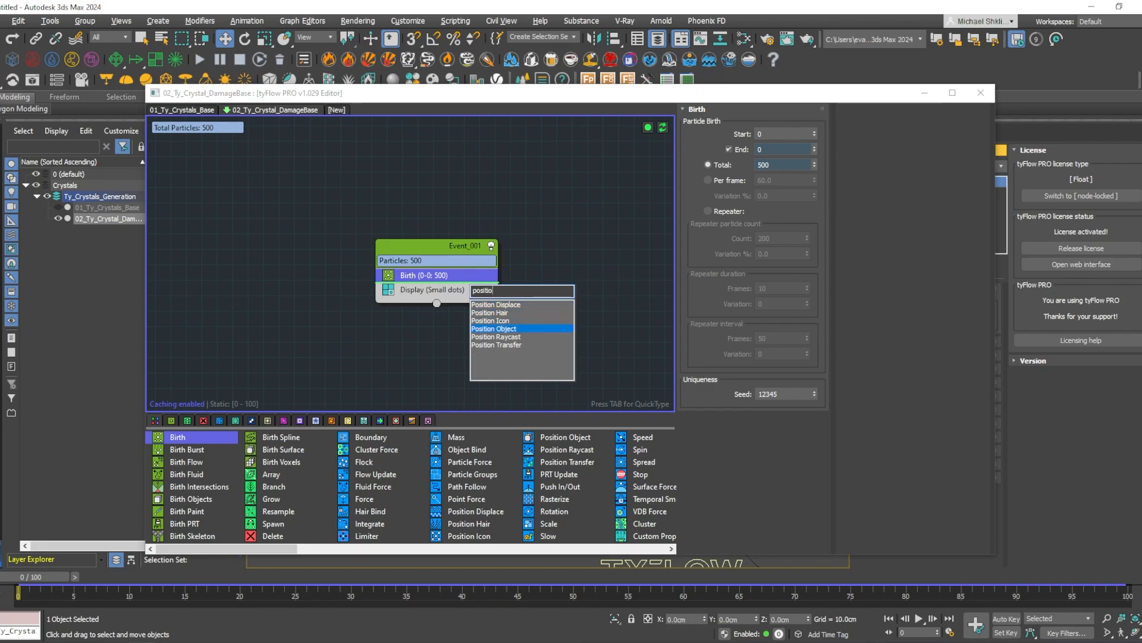
pyautogui.press('Return')
# Assign 01_Ty_Crystals_Base as the Position Object operator's source object so the particles scatter over its surface.
pyautogui.click(724, 287)
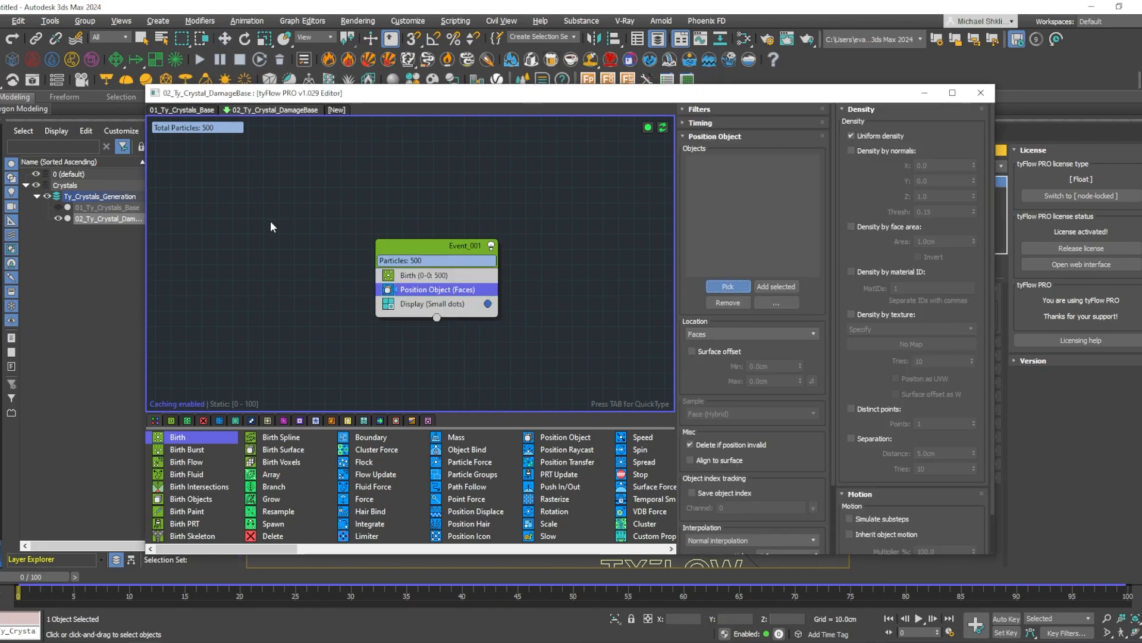
pyautogui.click(104, 207)
pyautogui.moveTo(483, 105); pyautogui.dragTo(498, 465)
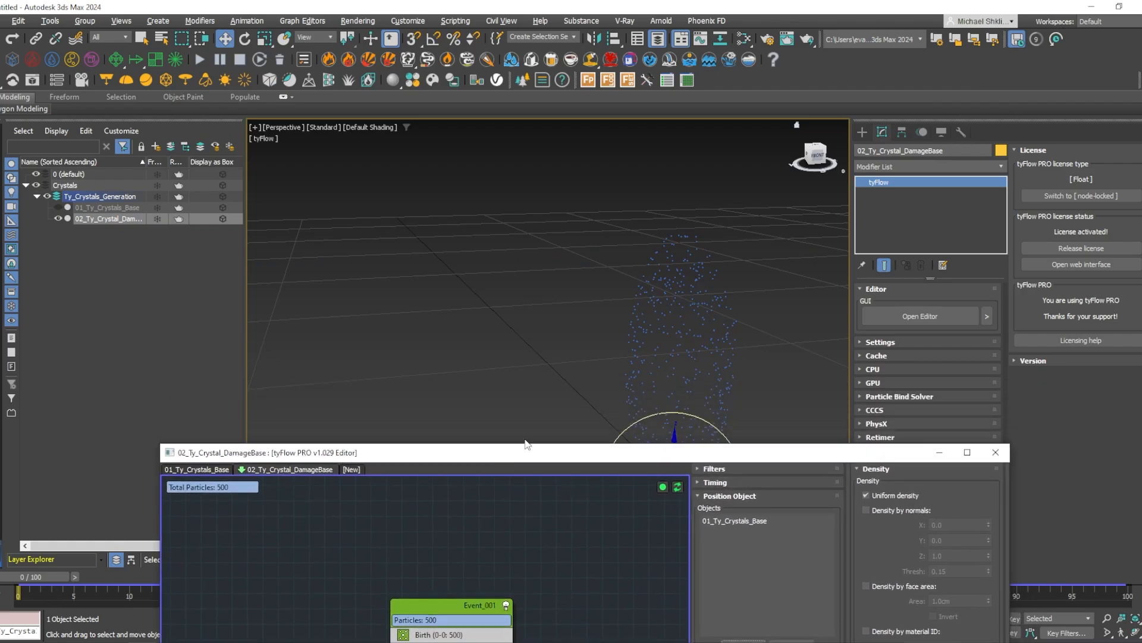
pyautogui.moveTo(664, 287); pyautogui.dragTo(615, 358, button='middle')
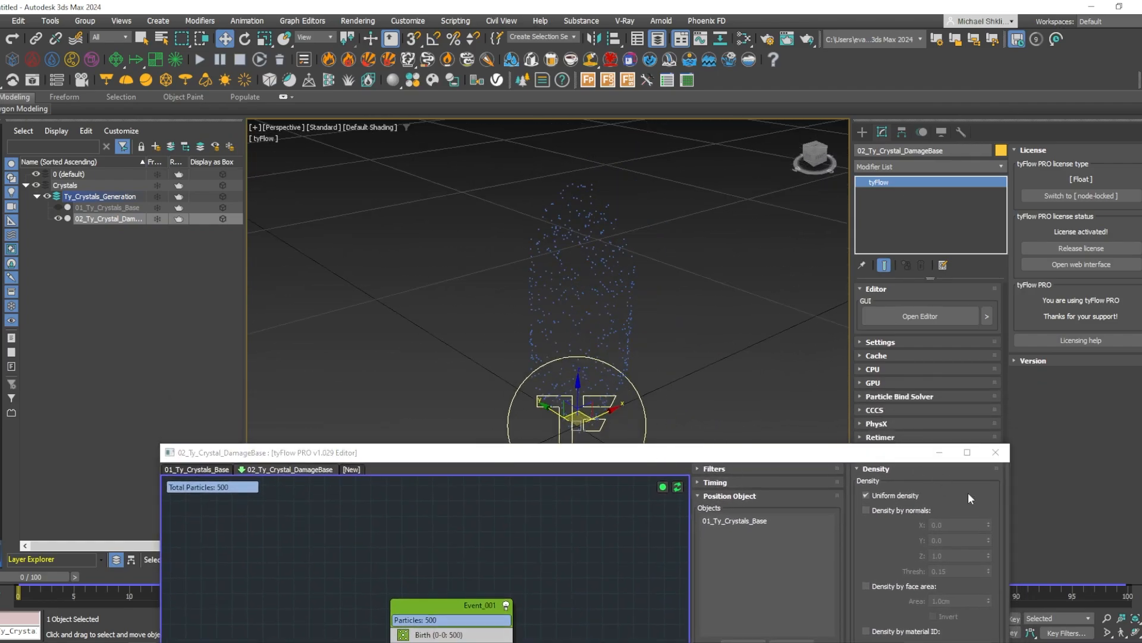
pyautogui.moveTo(1009, 500); pyautogui.dragTo(714, 495)
pyautogui.moveTo(542, 453); pyautogui.dragTo(377, 105)
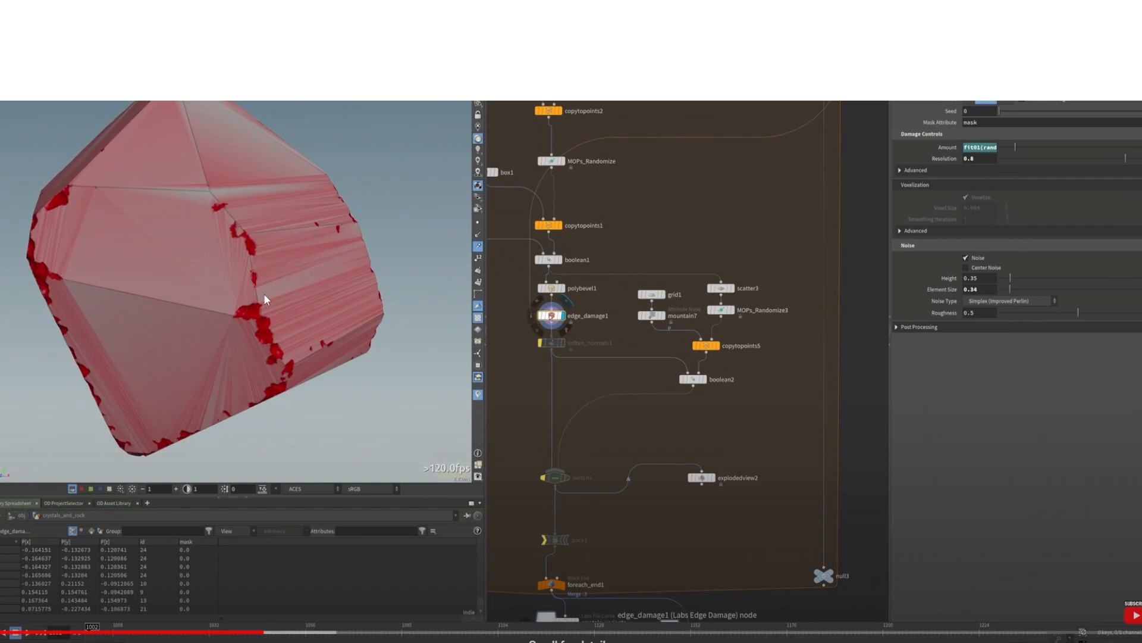
pyautogui.click(1139, 641)
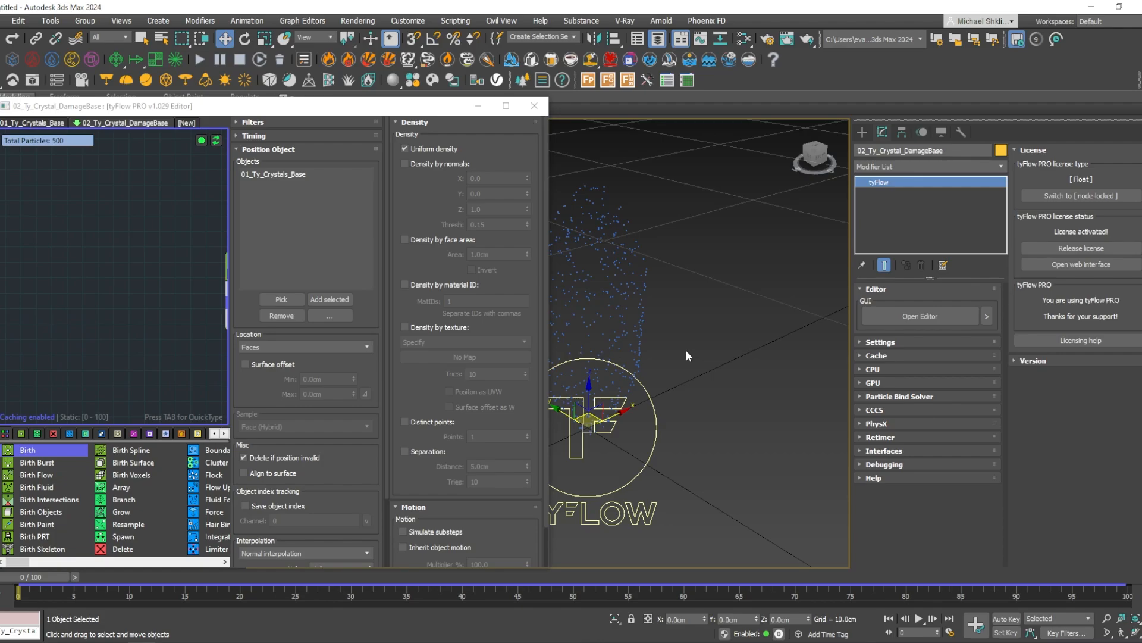
pyautogui.moveTo(686, 351); pyautogui.dragTo(632, 425, button='middle')
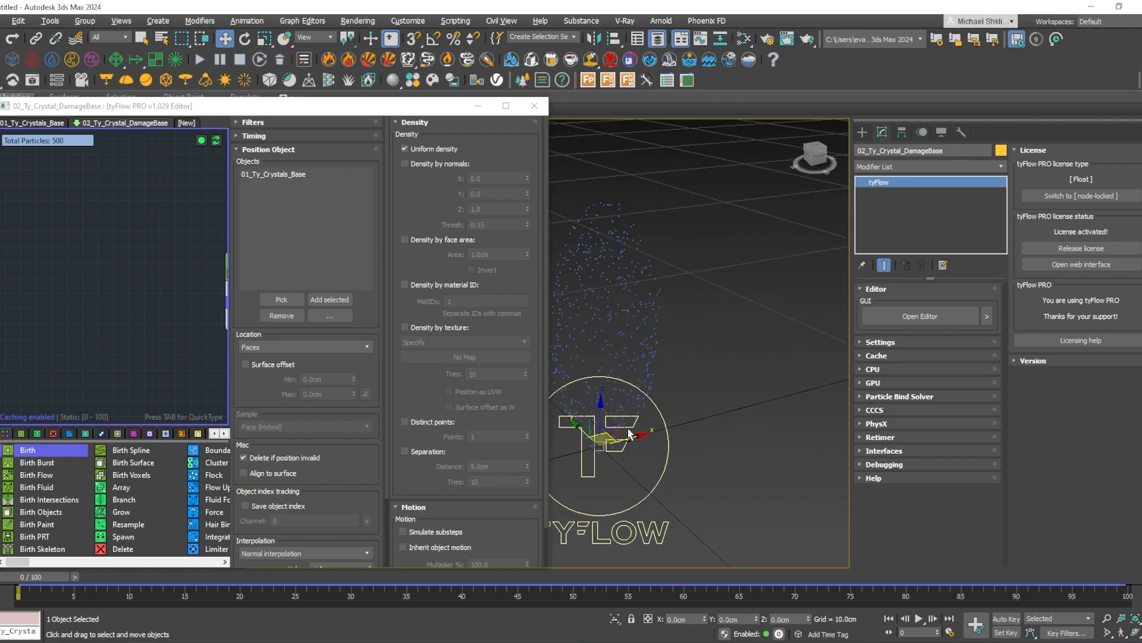
pyautogui.press('z')
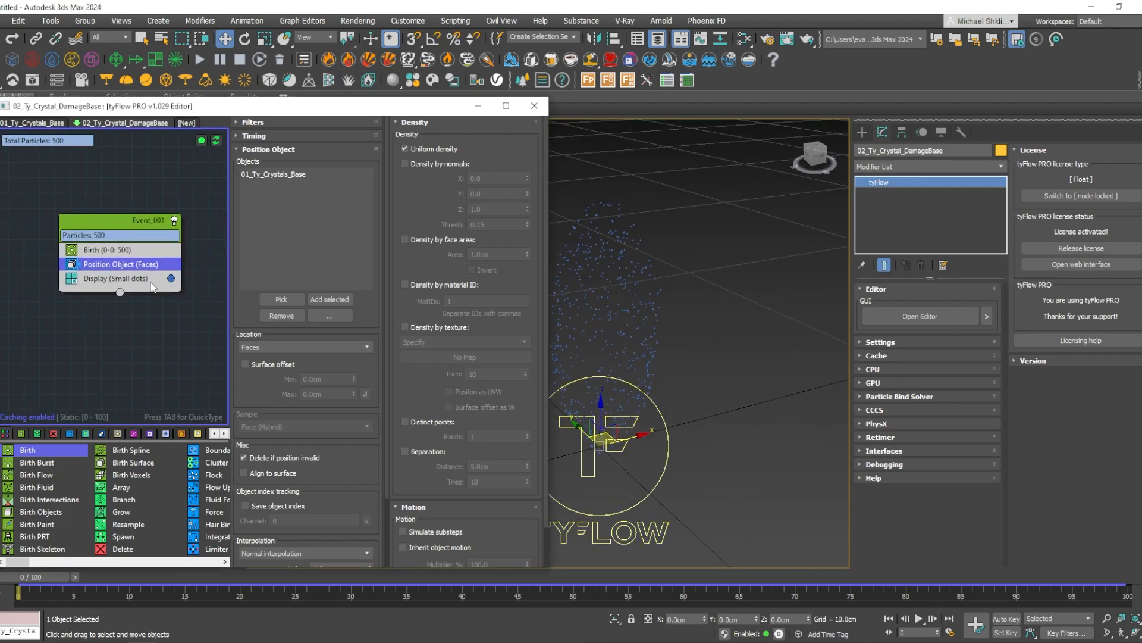
pyautogui.scroll(2, 578, 337)
pyautogui.scroll(-2, 637, 275)
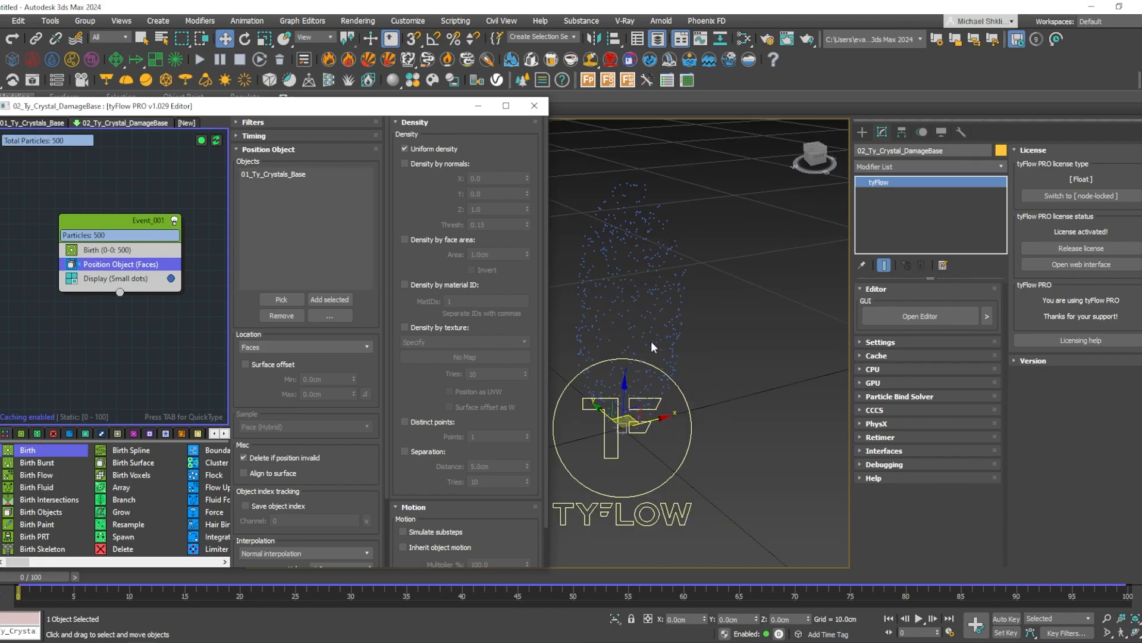
# Check the cap material ID settings of the second and third Edge Fracture operators in the 01_Ty_Crystals_Base flow.
pyautogui.click(143, 180)
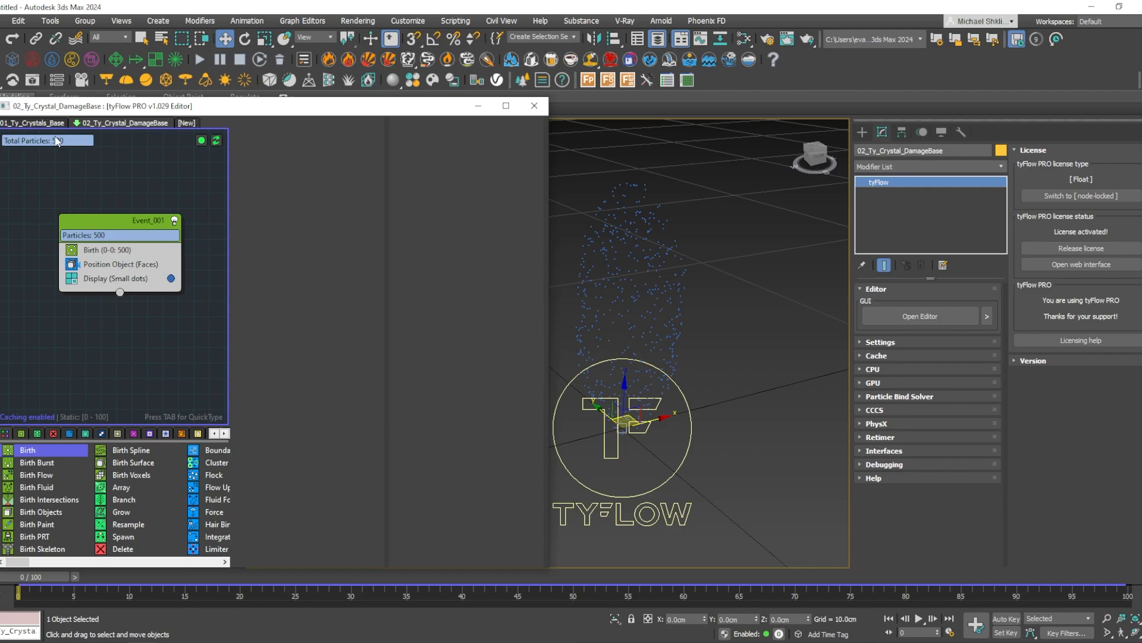
pyautogui.click(39, 123)
pyautogui.moveTo(72, 273); pyautogui.dragTo(85, 275, button='middle')
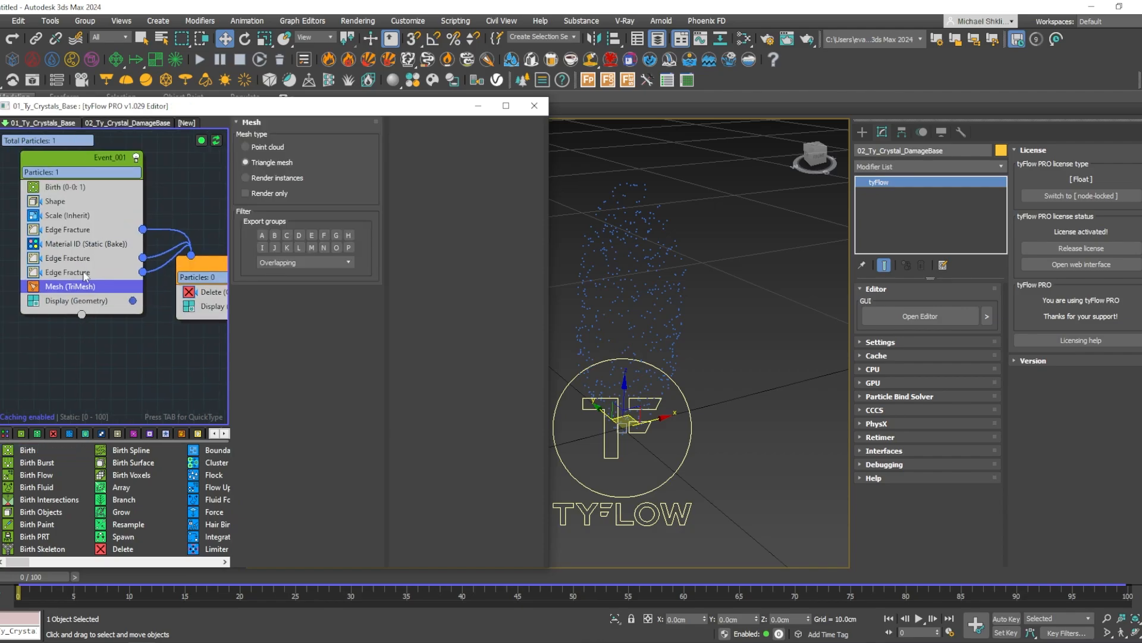
pyautogui.click(85, 272)
pyautogui.click(86, 260)
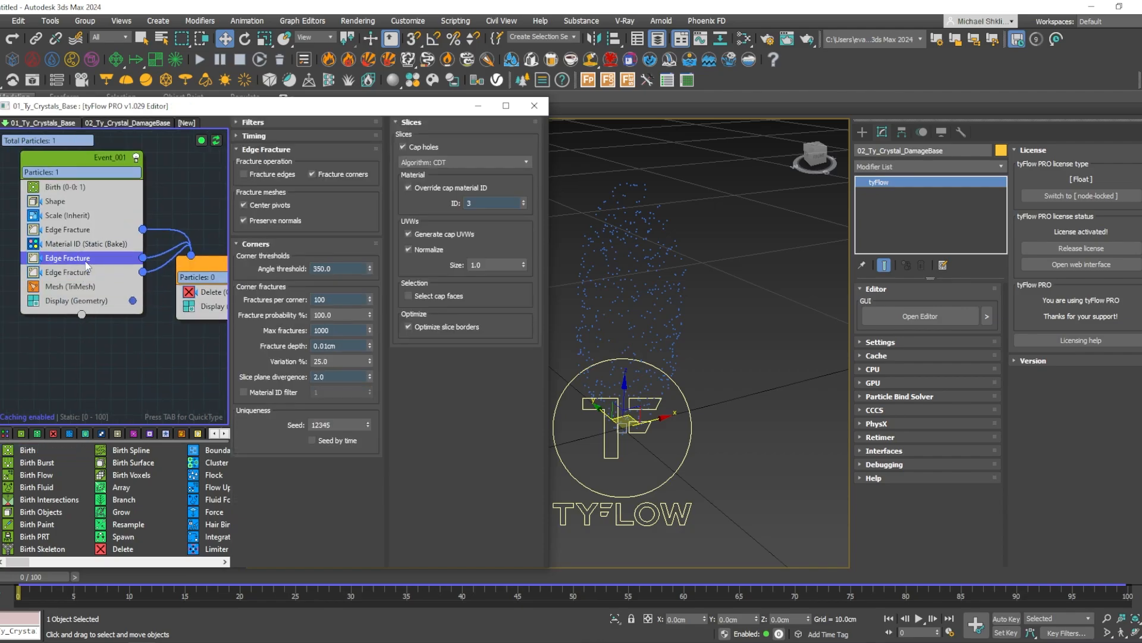
# In the damage flow's Position Object operator, enable density by material ID and restrict it to ID 3.
pyautogui.click(128, 123)
pyautogui.moveTo(658, 288); pyautogui.dragTo(667, 288, button='middle')
pyautogui.moveTo(158, 267); pyautogui.dragTo(149, 265, button='middle')
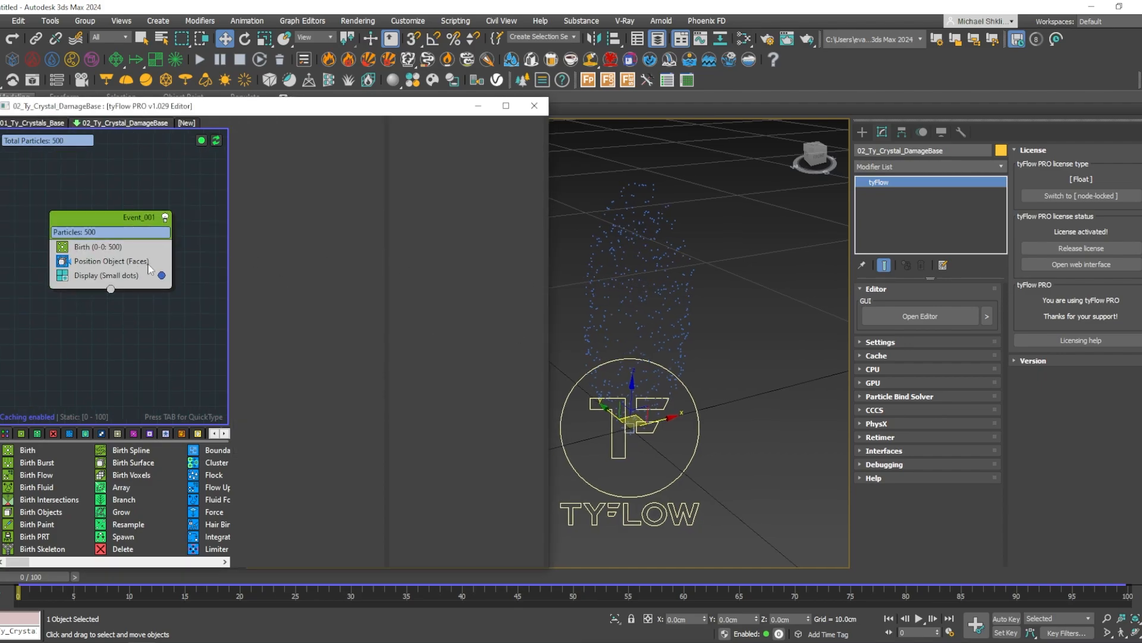
pyautogui.click(122, 262)
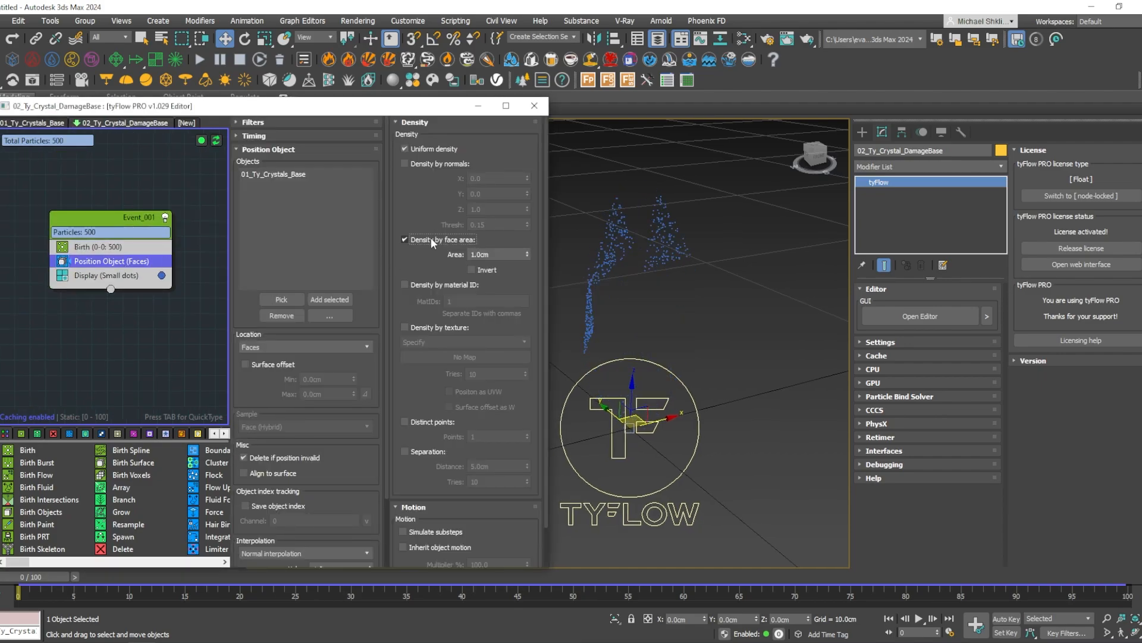
pyautogui.click(435, 286)
pyautogui.doubleClick(450, 301)
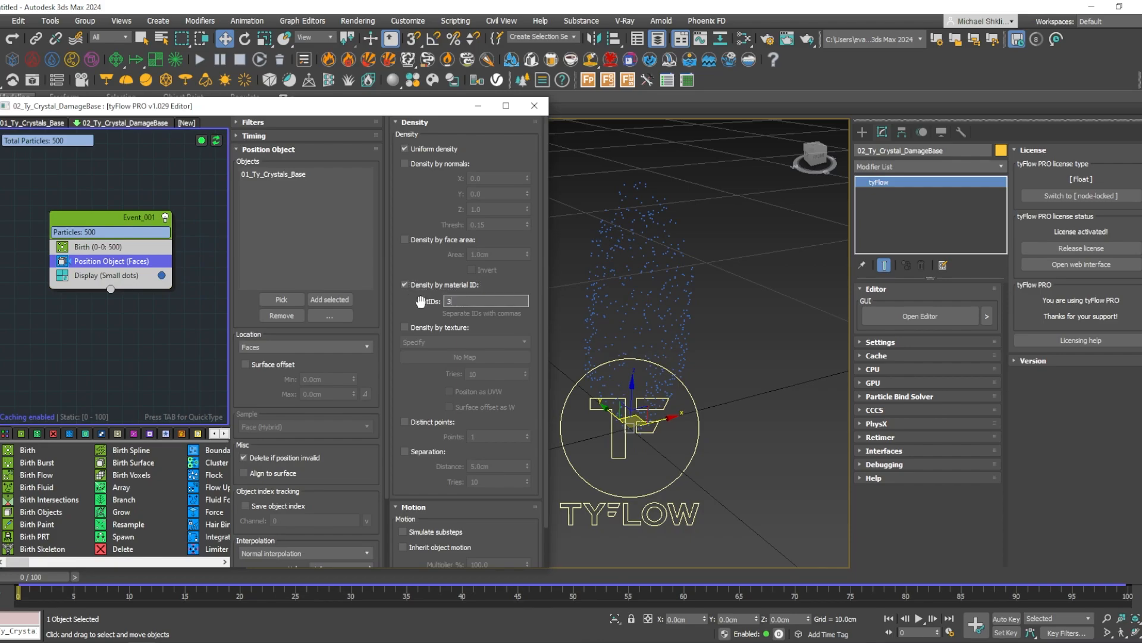
pyautogui.write('3')
# Unhide the base crystal flow and examine where the scattered particles sit on its faces and edges.
pyautogui.keyDown('alt'); pyautogui.moveTo(635, 314); pyautogui.dragTo(678, 302, button='middle'); pyautogui.keyUp('alt')
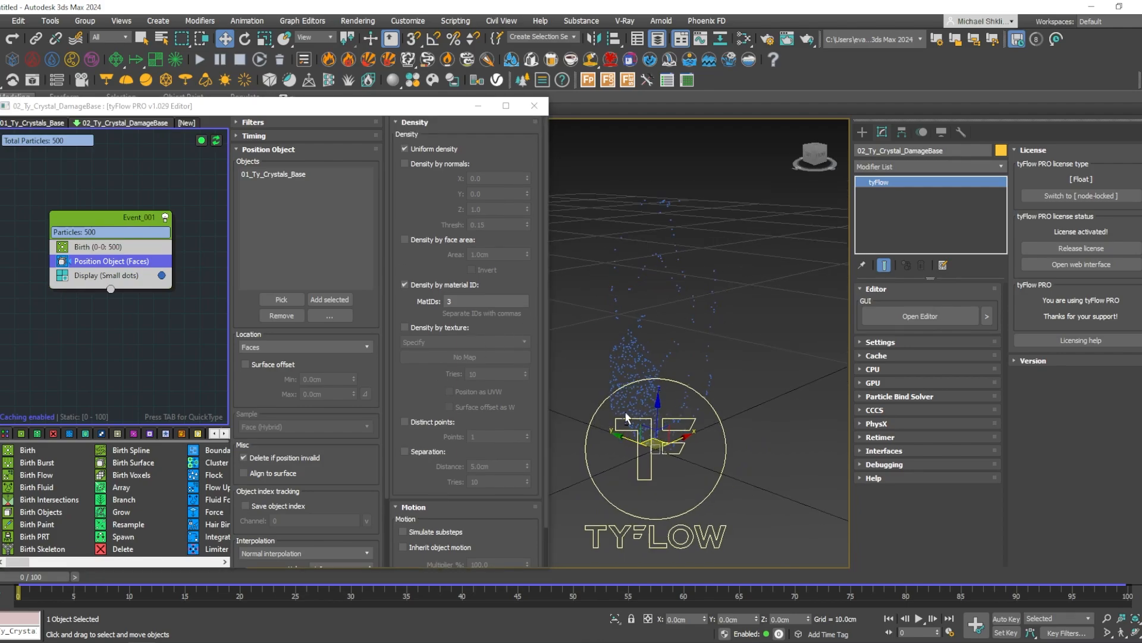
pyautogui.keyDown('alt'); pyautogui.moveTo(666, 381); pyautogui.dragTo(702, 428, button='middle'); pyautogui.keyUp('alt')
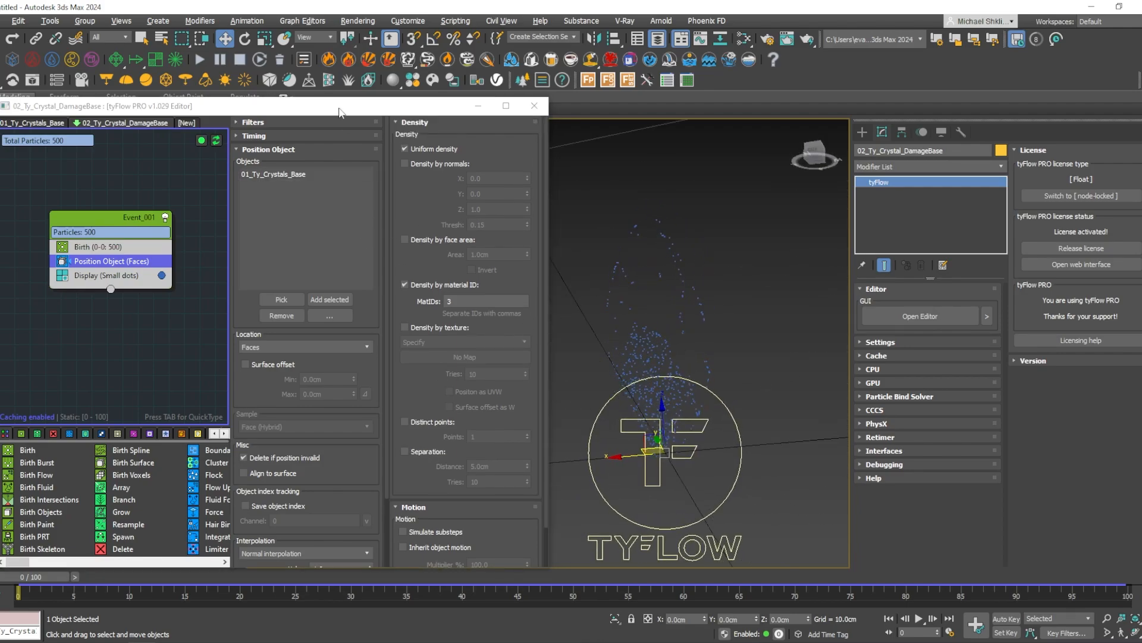
pyautogui.moveTo(339, 112); pyautogui.dragTo(338, 478)
pyautogui.click(58, 207)
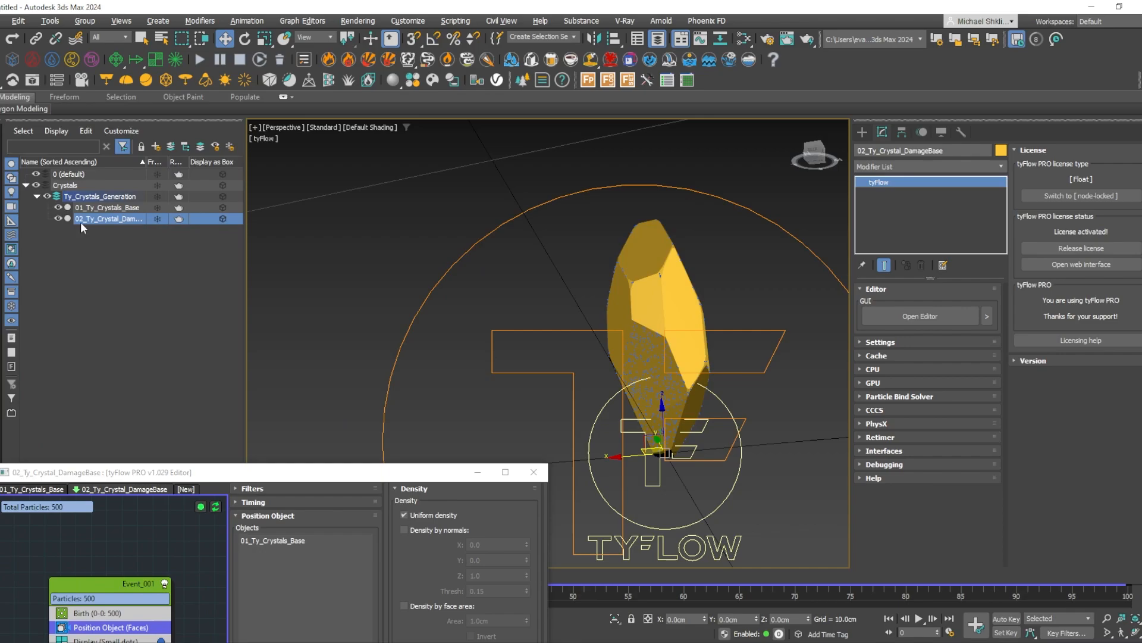
pyautogui.keyDown('alt'); pyautogui.moveTo(661, 280); pyautogui.dragTo(694, 438, button='middle'); pyautogui.keyUp('alt')
pyautogui.scroll(4, 676, 316)
pyautogui.keyDown('alt'); pyautogui.moveTo(705, 281); pyautogui.dragTo(641, 273, button='middle'); pyautogui.keyUp('alt')
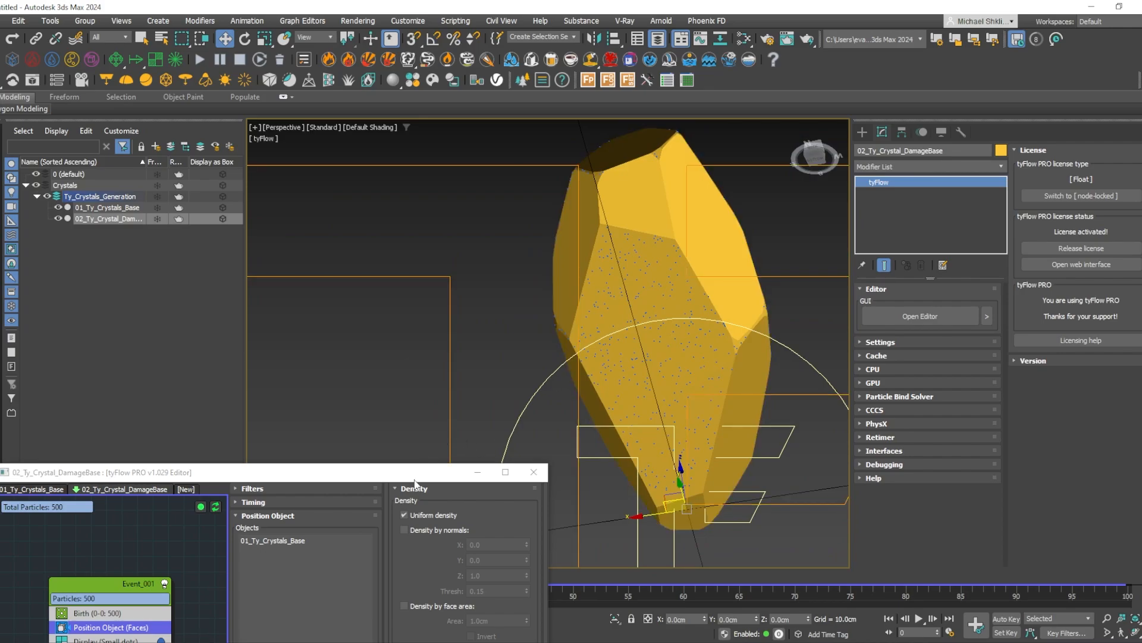
pyautogui.moveTo(415, 476); pyautogui.dragTo(407, 149)
pyautogui.moveTo(665, 277); pyautogui.dragTo(618, 333, button='middle')
# Enable density by face area in the damage flow's Position Object operator and set the area to 0.48 cm.
pyautogui.click(43, 162)
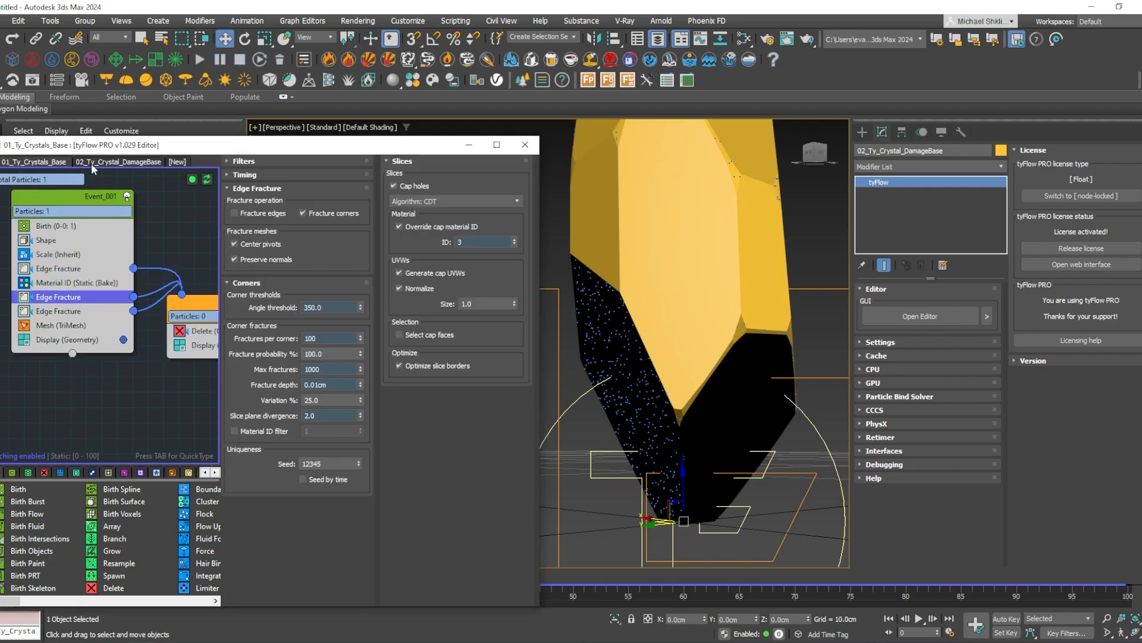
pyautogui.click(92, 163)
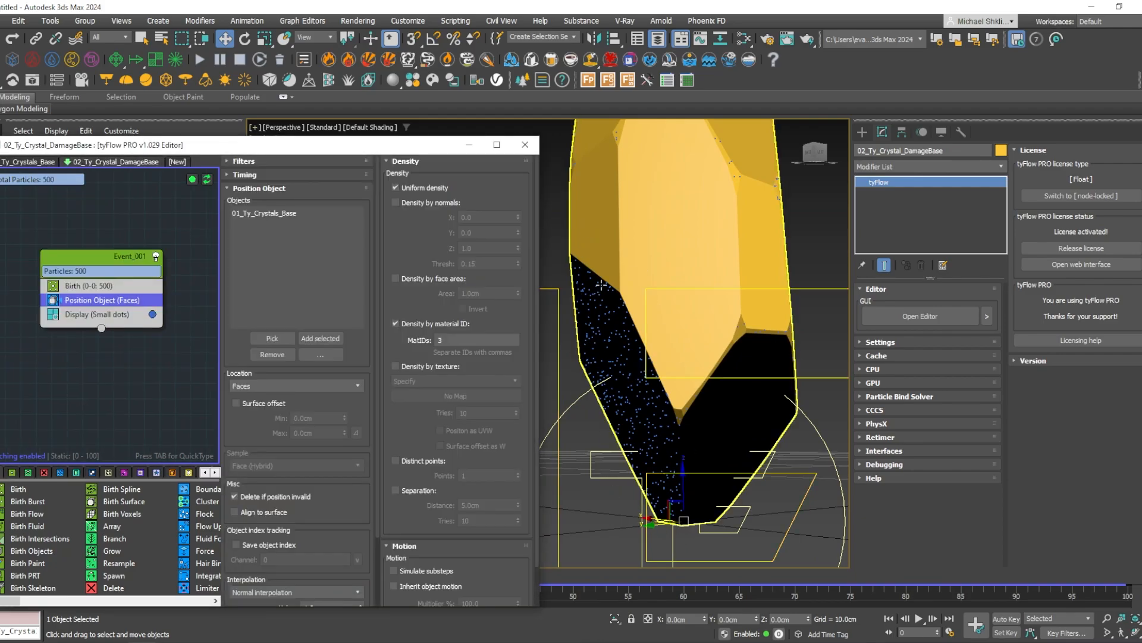
pyautogui.moveTo(197, 297); pyautogui.dragTo(195, 299, button='middle')
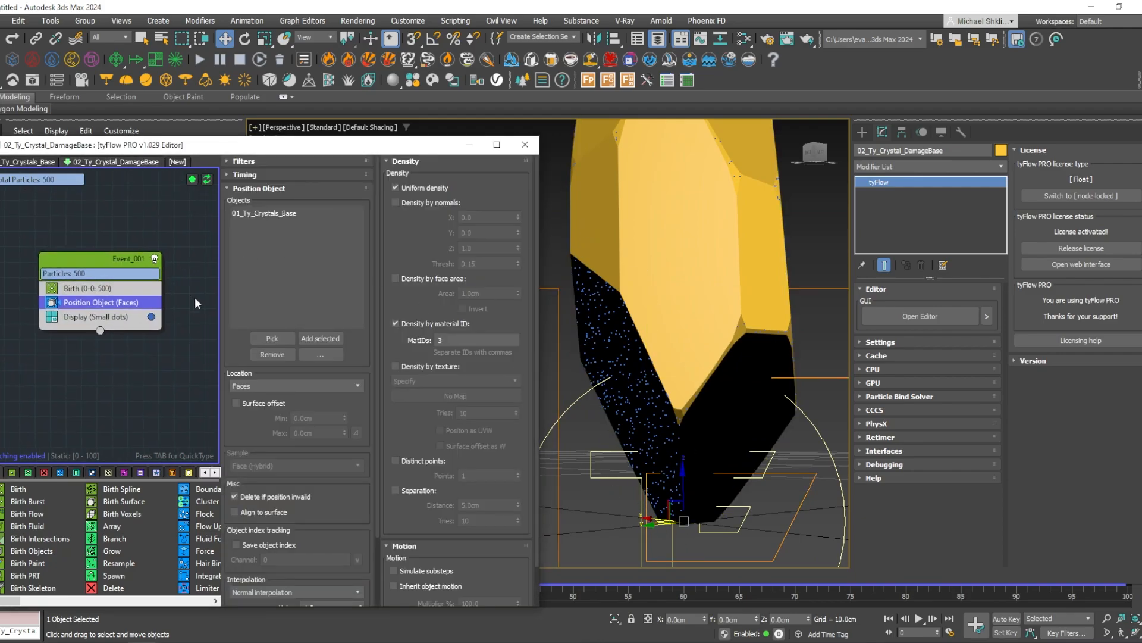
pyautogui.click(423, 278)
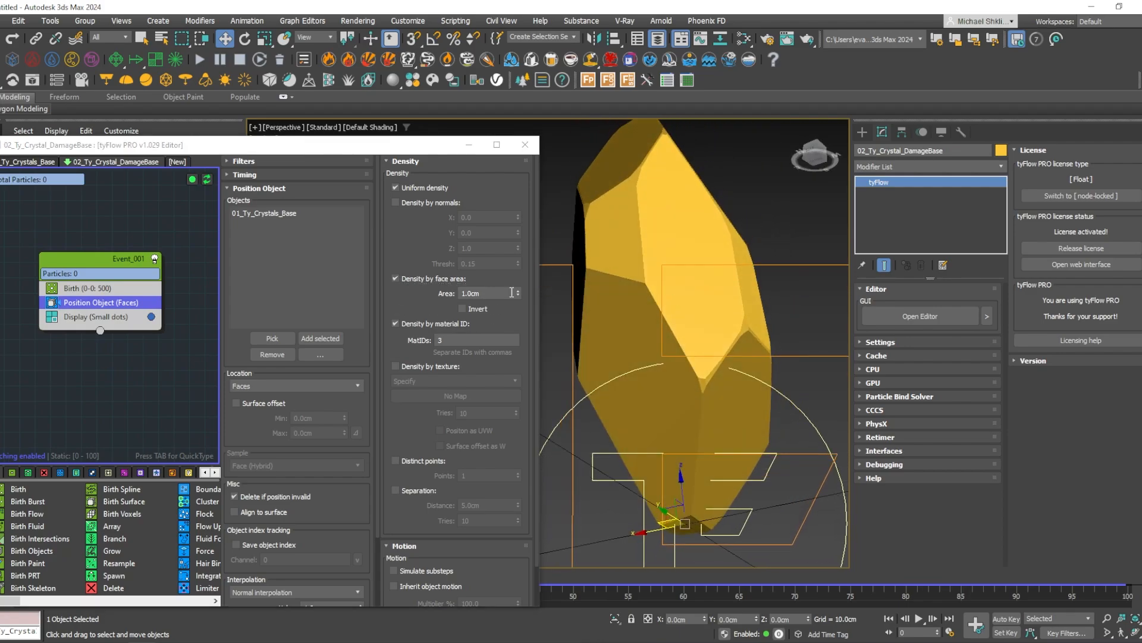
pyautogui.moveTo(517, 292); pyautogui.dragTo(505, 375)
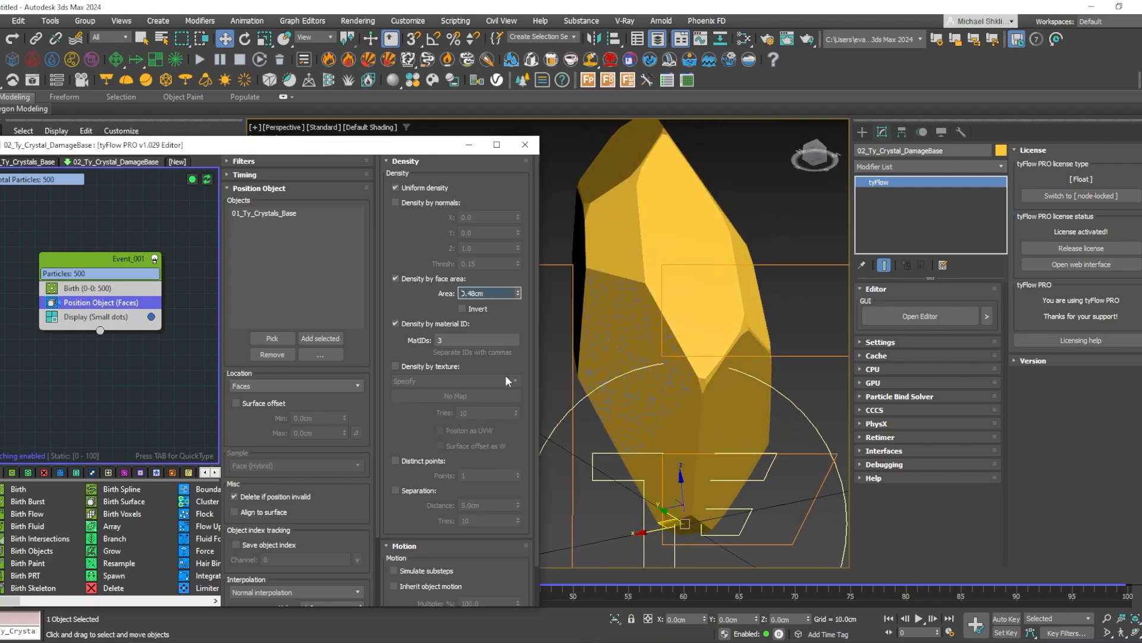
# Invert the damage flow's face-area density and set its area to 0.3 cm so particles favour the small edge faces.
pyautogui.click(463, 309)
pyautogui.moveTo(502, 293); pyautogui.dragTo(380, 276)
pyautogui.write('1')
pyautogui.press('Return')
pyautogui.write('.5')
pyautogui.press('Return')
pyautogui.write('0.2')
pyautogui.press('Return')
pyautogui.press('BackSpace')
pyautogui.press('Return')
pyautogui.keyDown('alt'); pyautogui.moveTo(709, 339); pyautogui.dragTo(648, 366, button='middle'); pyautogui.keyUp('alt')
# Add a Shape operator to Event_001 and set its 3D mesh to Geosphere (MidRes).
pyautogui.moveTo(136, 320); pyautogui.dragTo(146, 322, button='middle')
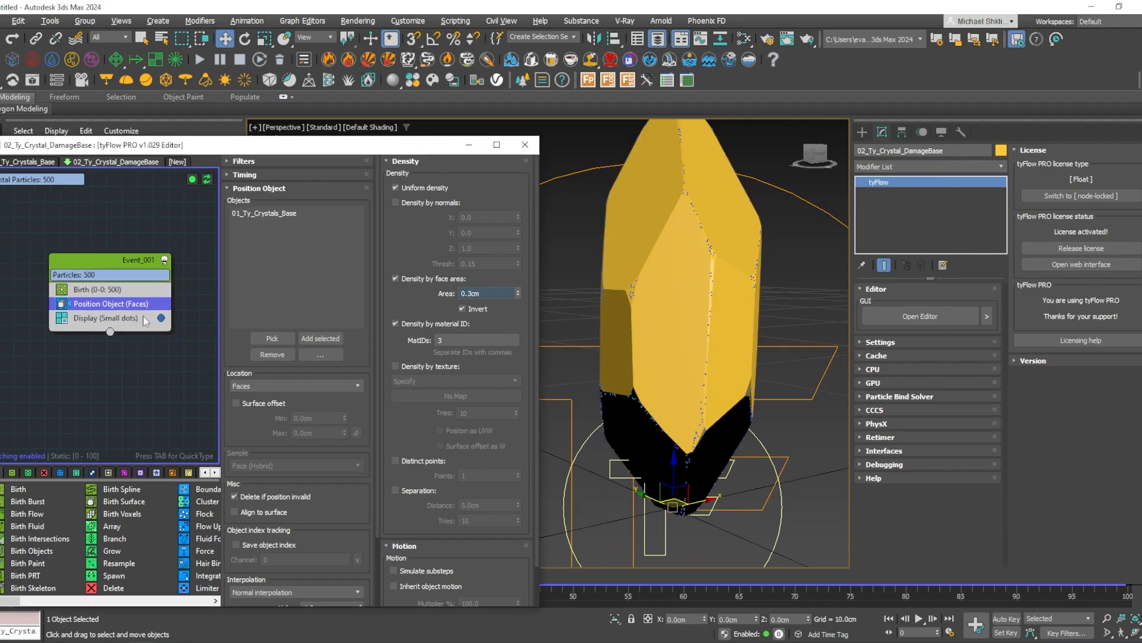
pyautogui.press('Tab')
pyautogui.write('s')
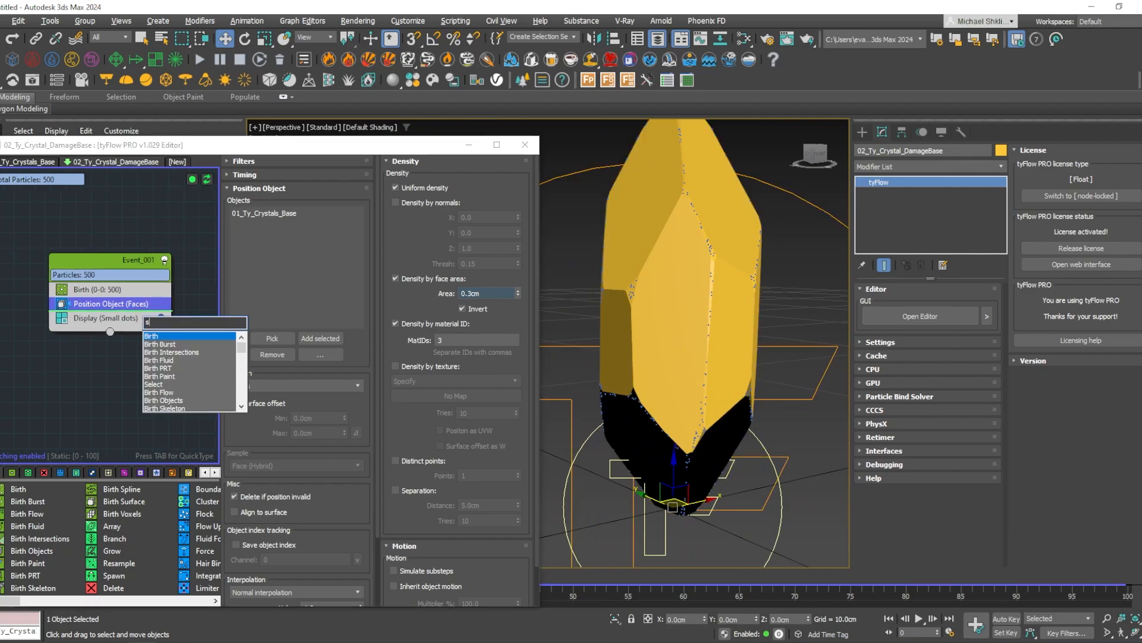
pyautogui.write('hape')
pyautogui.press('Return')
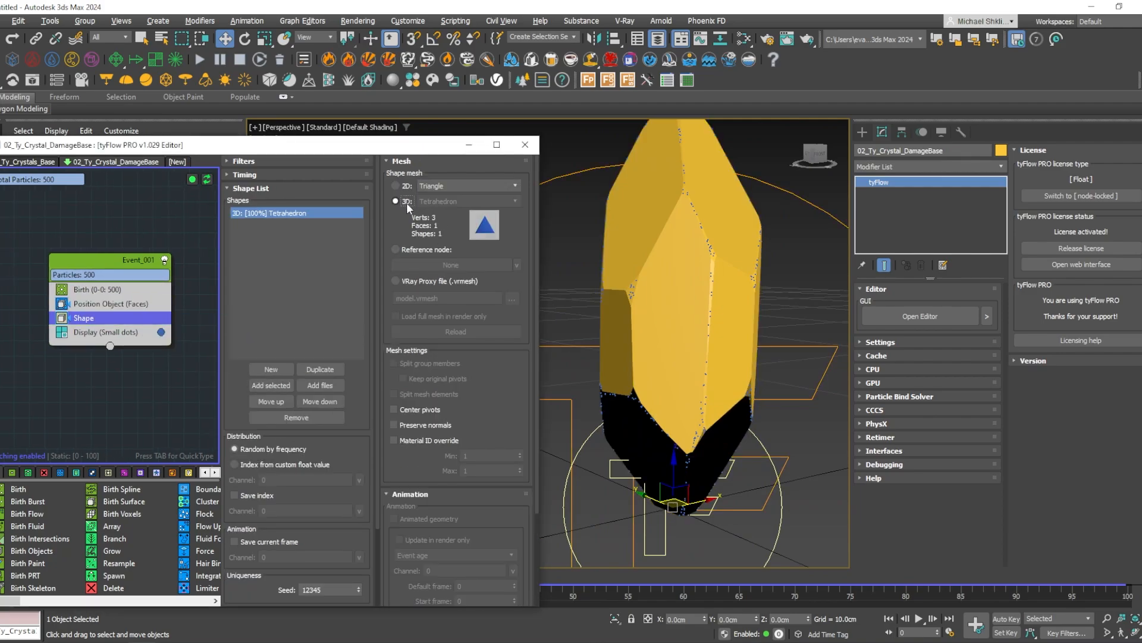
pyautogui.click(407, 202)
pyautogui.click(464, 201)
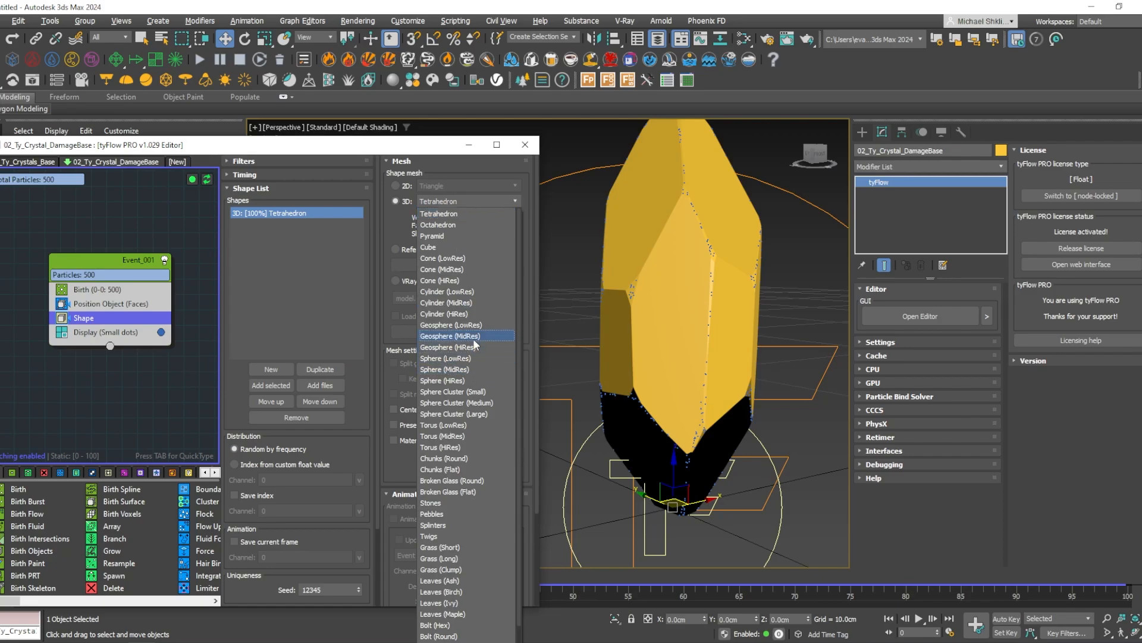
pyautogui.click(469, 337)
# Set the Display operator's mode to Geometry in Event_001.
pyautogui.moveTo(45, 352); pyautogui.dragTo(57, 348, button='middle')
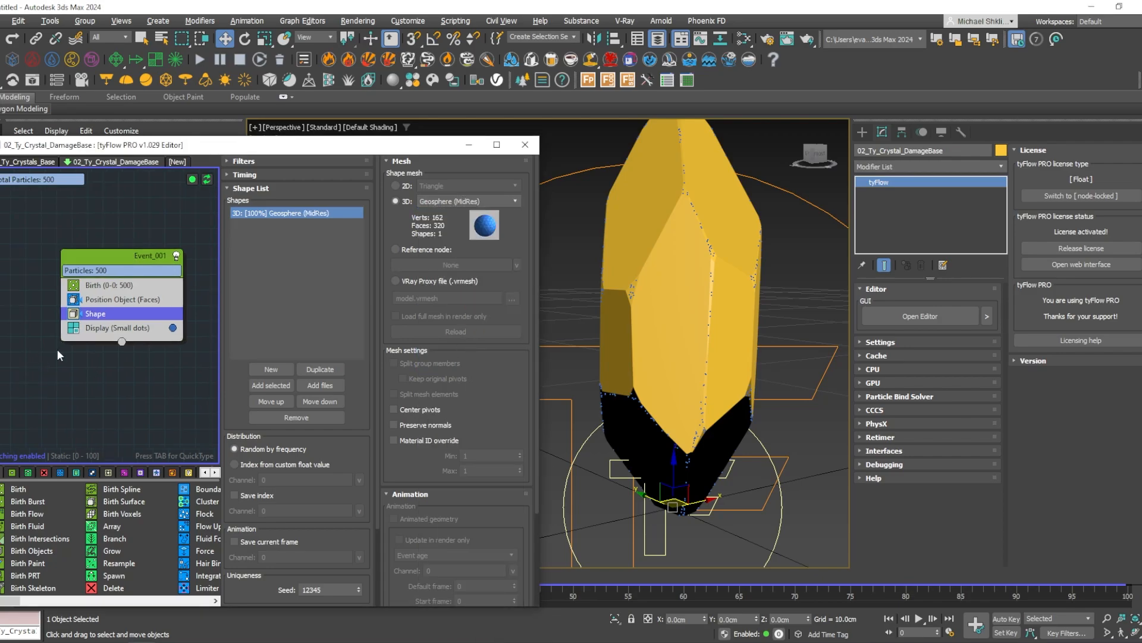
pyautogui.click(97, 332)
pyautogui.click(294, 186)
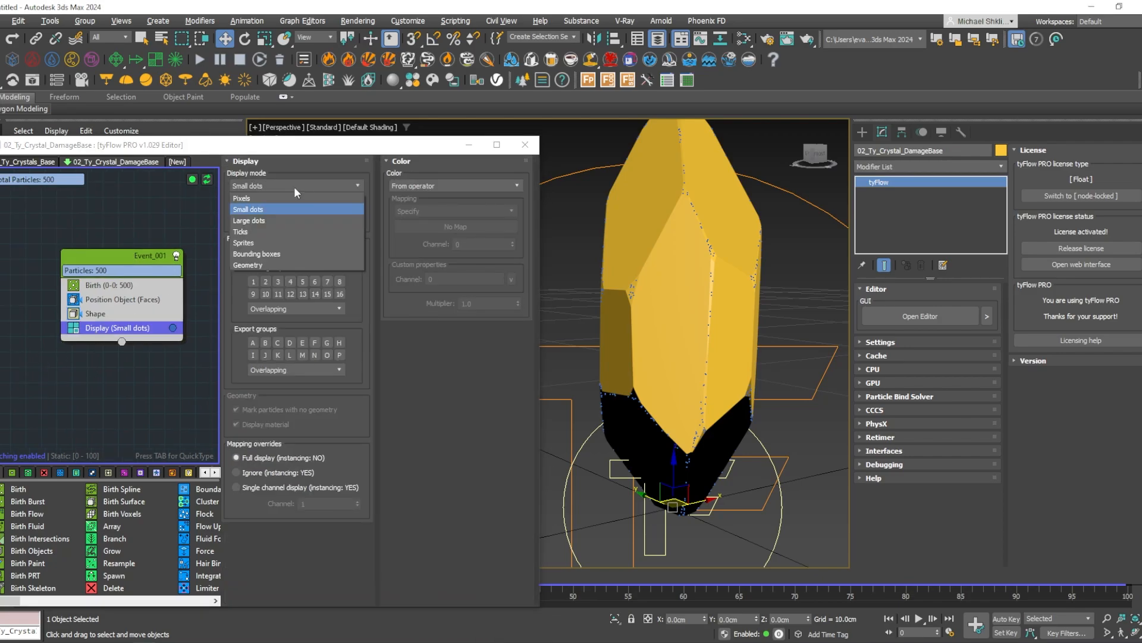
pyautogui.click(262, 262)
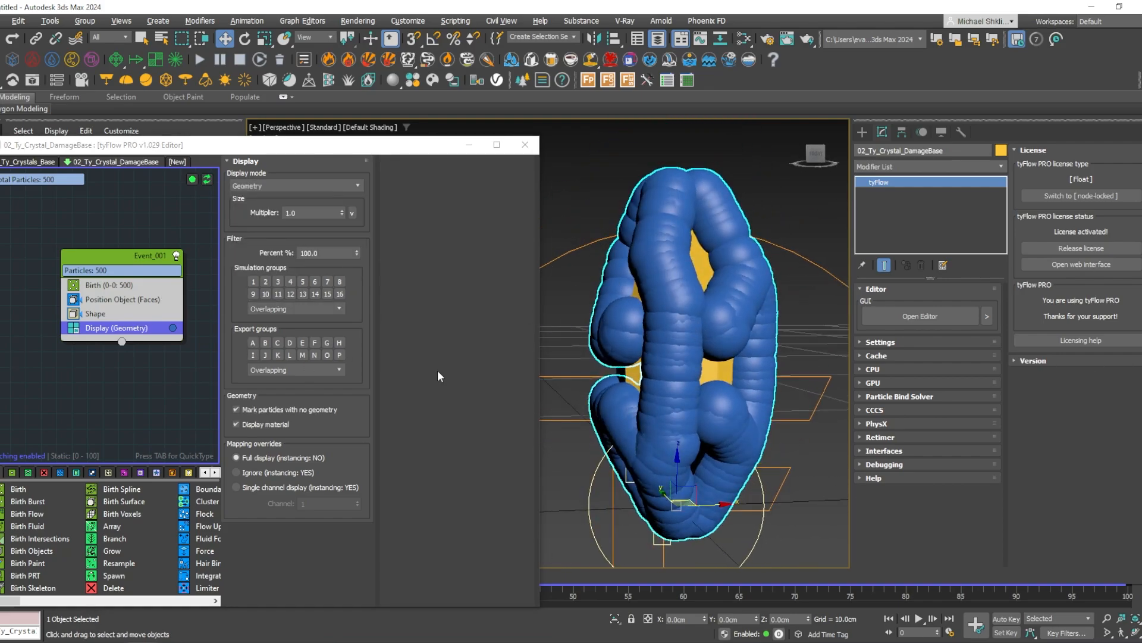
# Set the Shape operator's size scale to 35% with 86.5% variation.
pyautogui.click(135, 314)
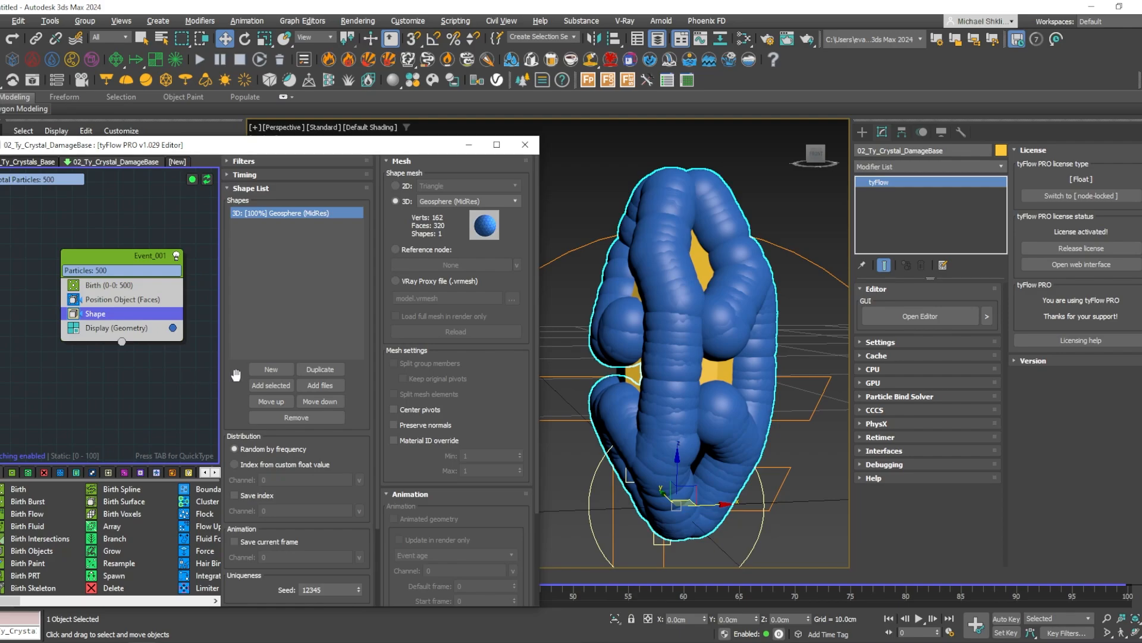
pyautogui.scroll(-3, 357, 437)
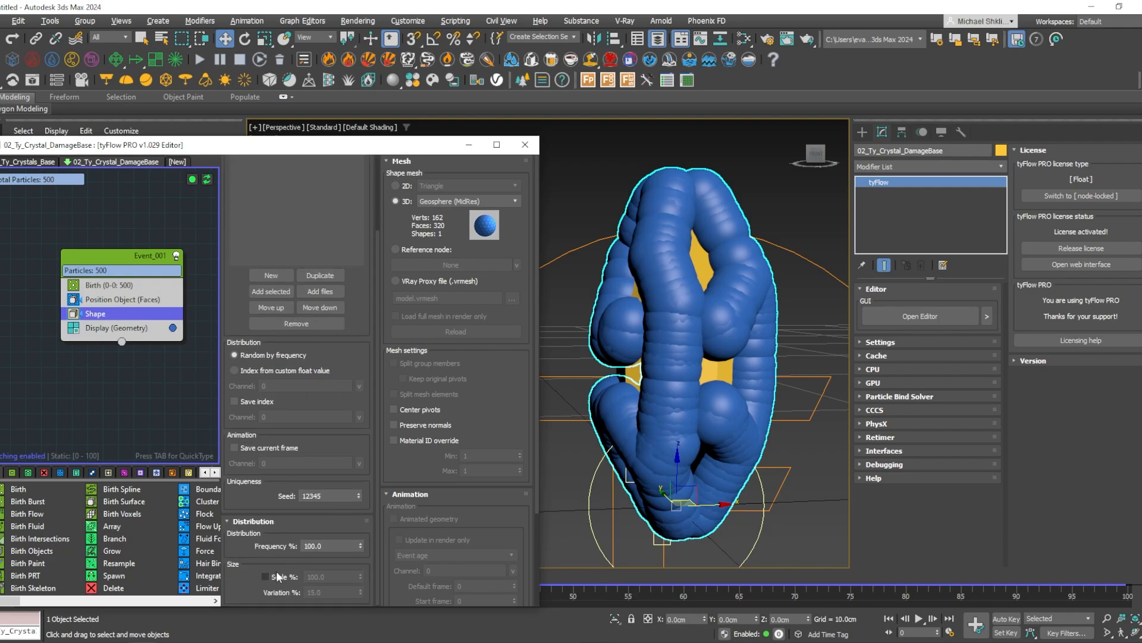
pyautogui.moveTo(361, 577); pyautogui.dragTo(402, 467)
pyautogui.click(341, 578)
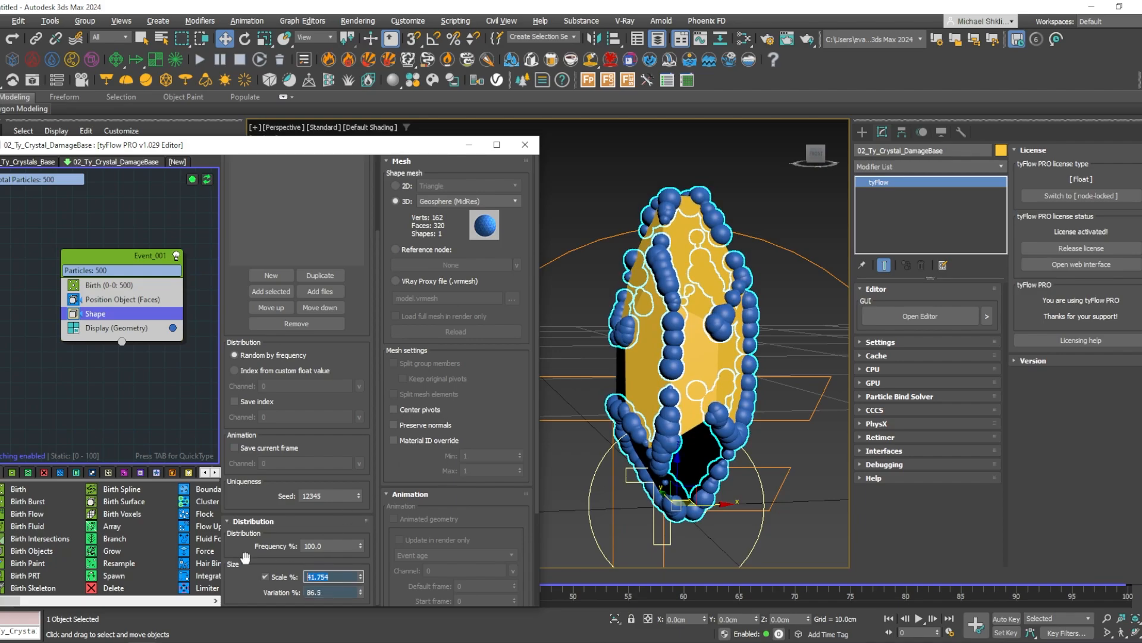
pyautogui.write('35')
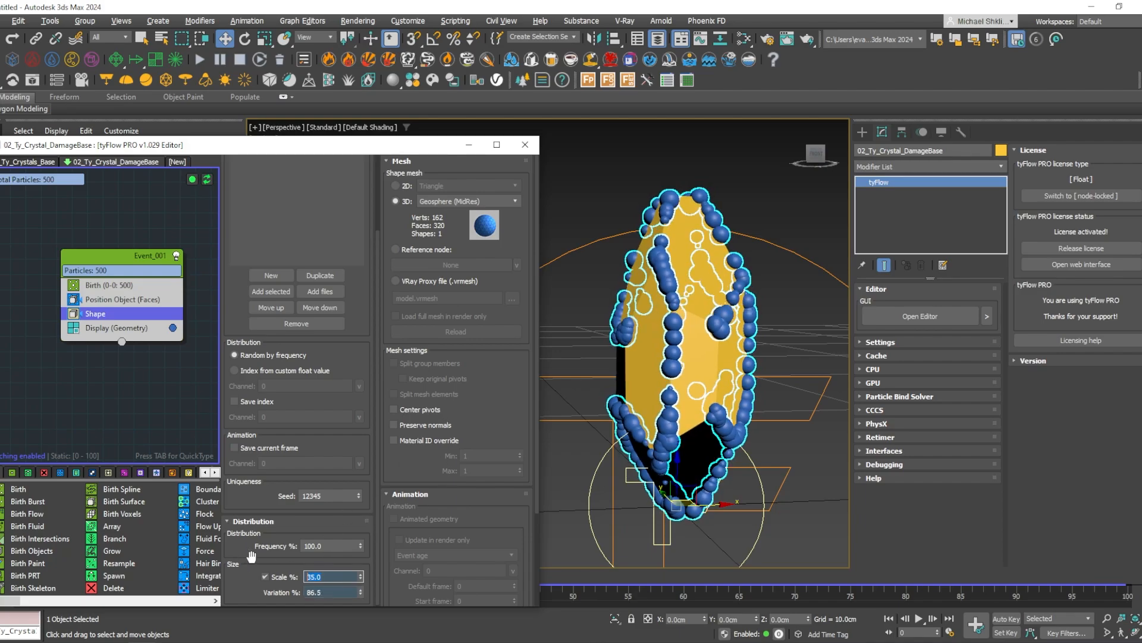
# Add a Position Displace operator below Shape and assign 01_Ty_Crystals_Base as its object.
pyautogui.moveTo(122, 327); pyautogui.dragTo(131, 328)
pyautogui.press('Tab')
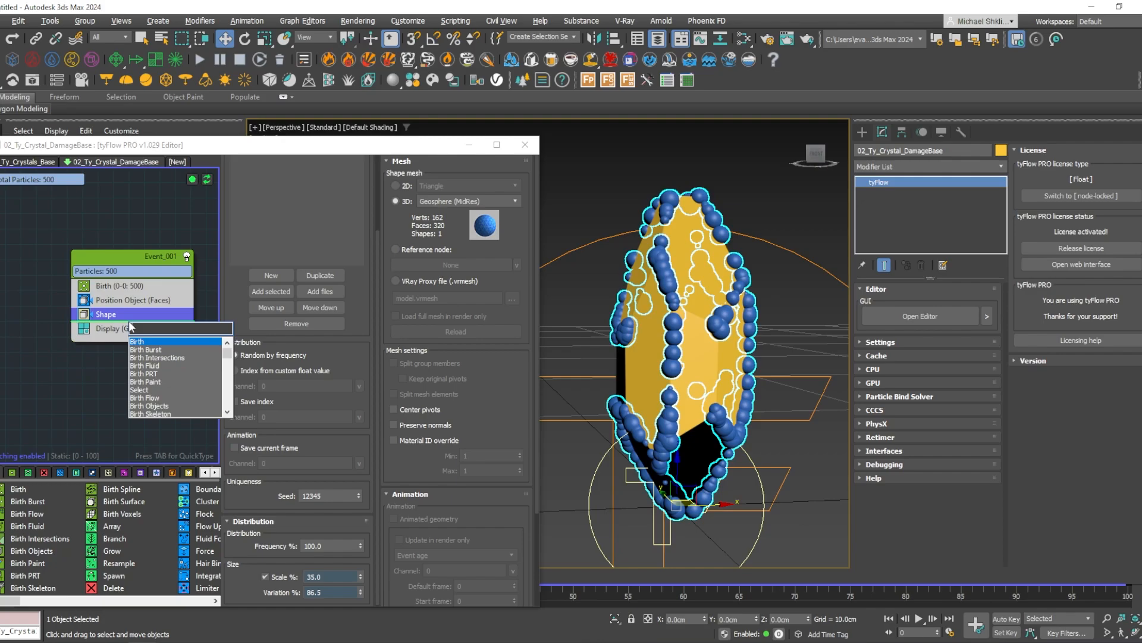
pyautogui.write('displace')
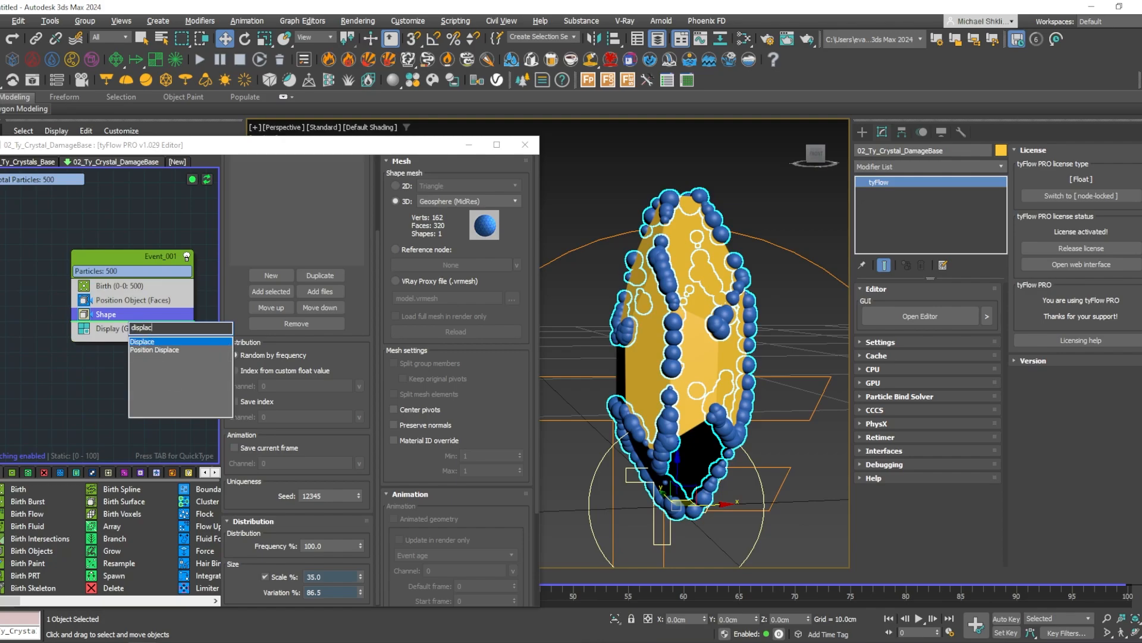
pyautogui.press('Down')
pyautogui.press('Return')
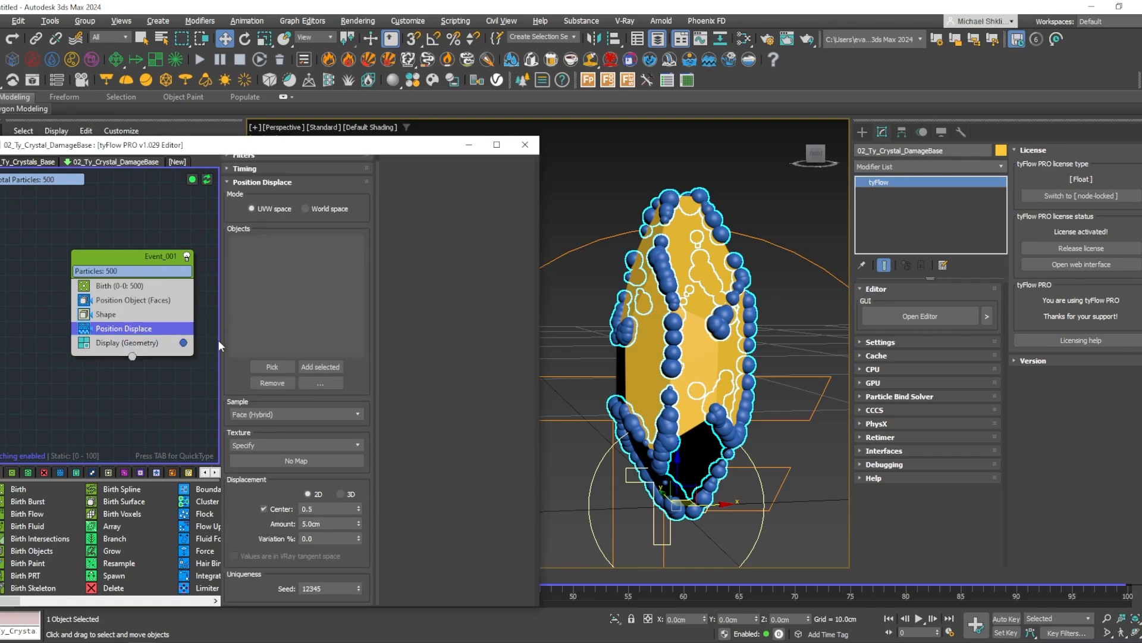
pyautogui.click(271, 366)
pyautogui.click(692, 303)
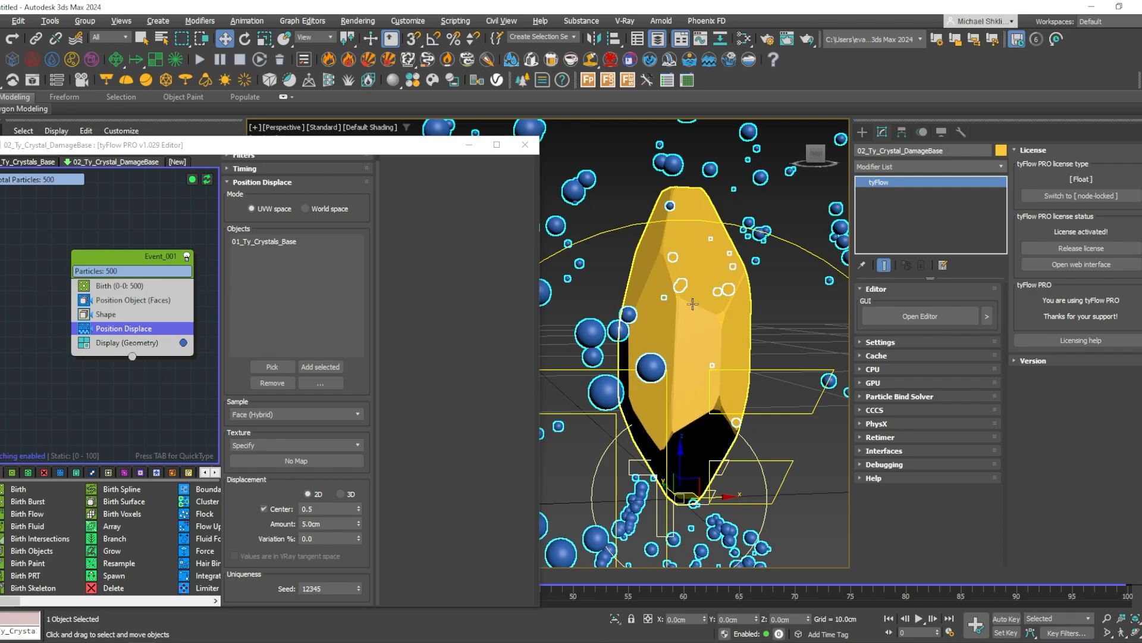
# Set the Position Displace amount to 0.1 cm and check the spheres up close along the crystal edge.
pyautogui.click(335, 524)
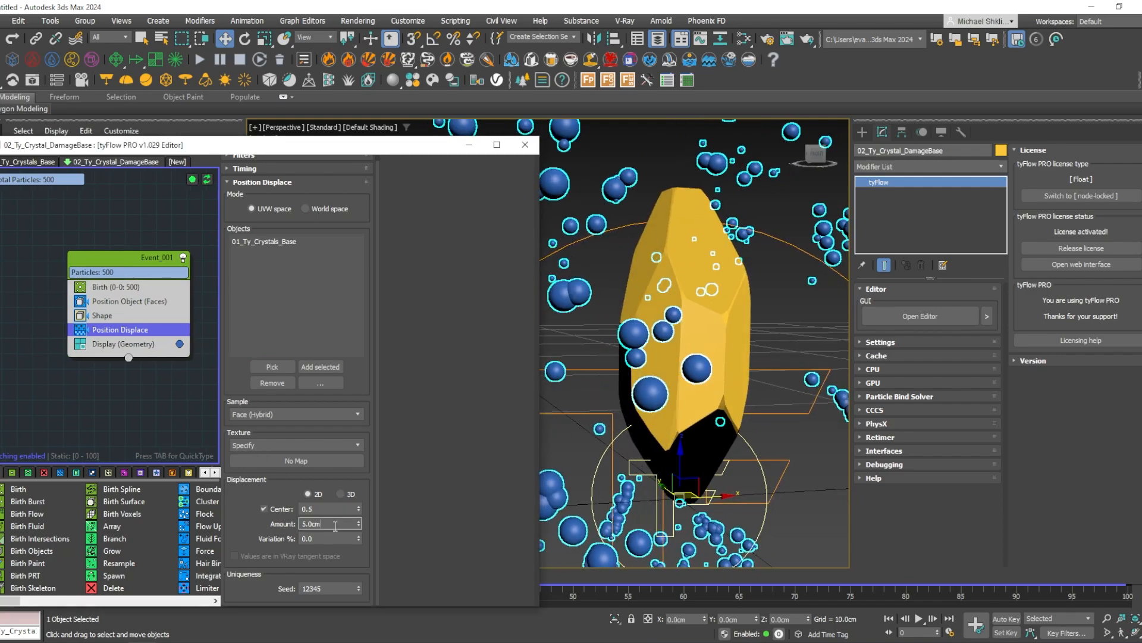
pyautogui.press('BackSpace')
pyautogui.press('BackSpace')
pyautogui.press('BackSpace')
pyautogui.press('BackSpace')
pyautogui.press('BackSpace')
pyautogui.write('0.1')
pyautogui.press('Return')
pyautogui.keyDown('alt'); pyautogui.moveTo(598, 496); pyautogui.dragTo(705, 345, button='middle'); pyautogui.keyUp('alt')
pyautogui.scroll(5, 708, 231)
pyautogui.keyDown('alt'); pyautogui.moveTo(708, 231); pyautogui.dragTo(693, 193, button='middle'); pyautogui.keyUp('alt')
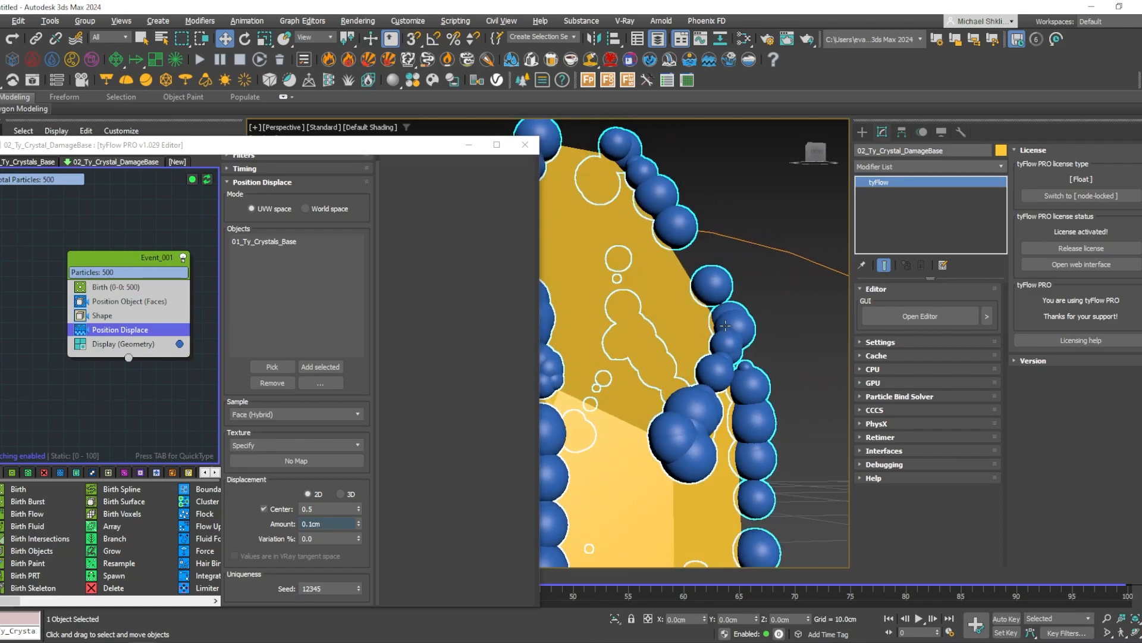
# Try Position Displace amounts of 0.15, 0.05 and 0.025 cm on the edge spheres.
pyautogui.doubleClick(314, 523)
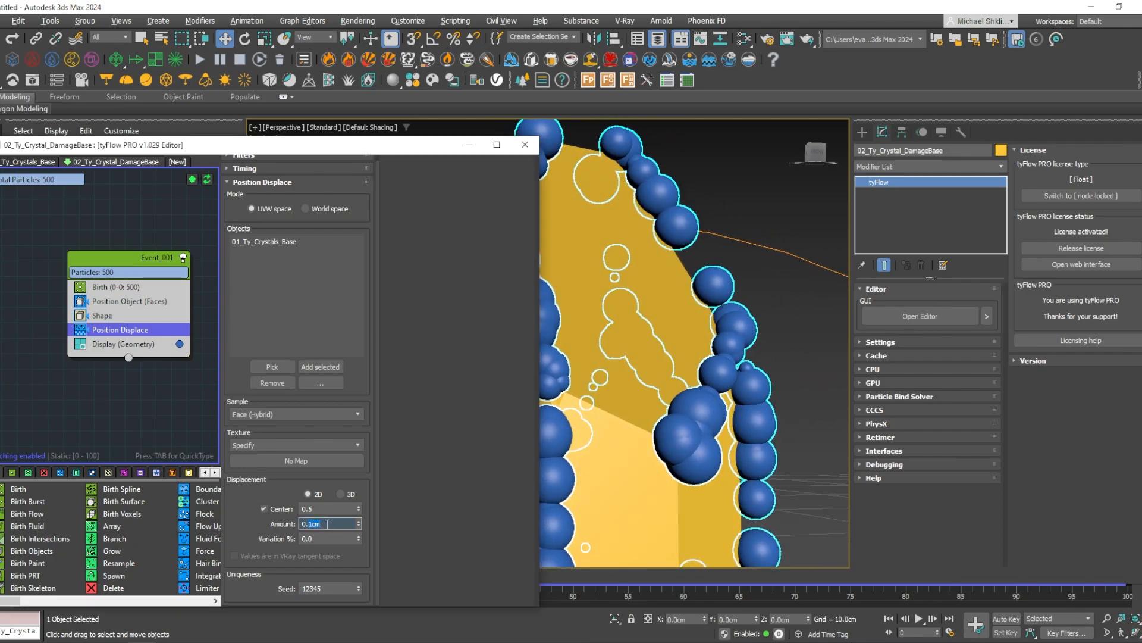
pyautogui.write('0.15')
pyautogui.press('Return')
pyautogui.write('0')
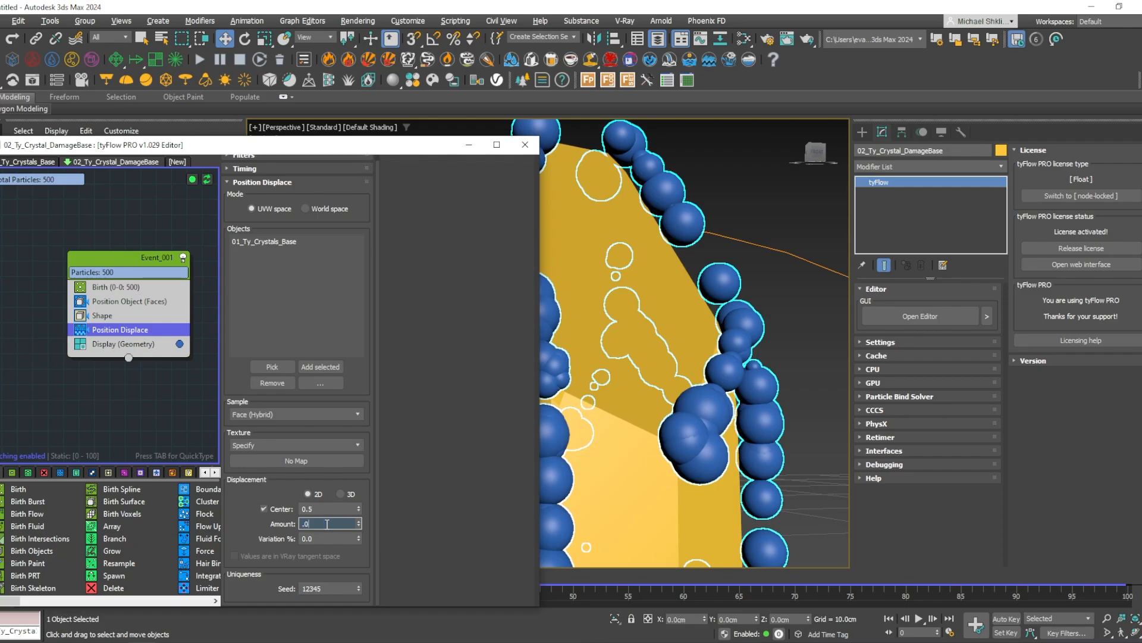
pyautogui.write('.05')
pyautogui.press('Return')
pyautogui.write('.02')
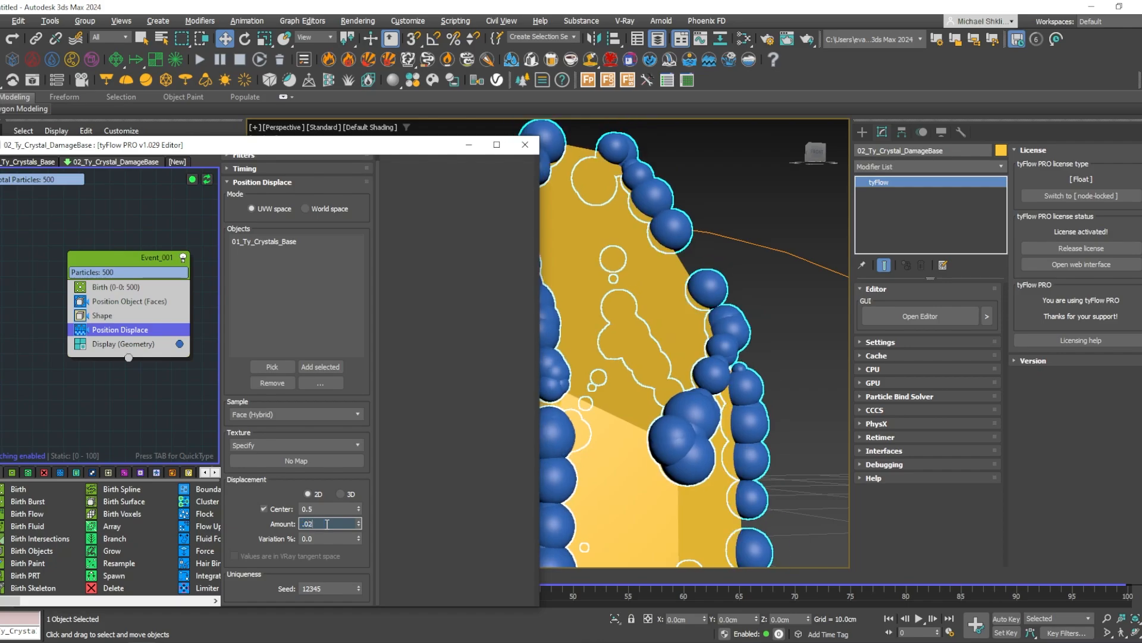
pyautogui.write('5')
pyautogui.press('Return')
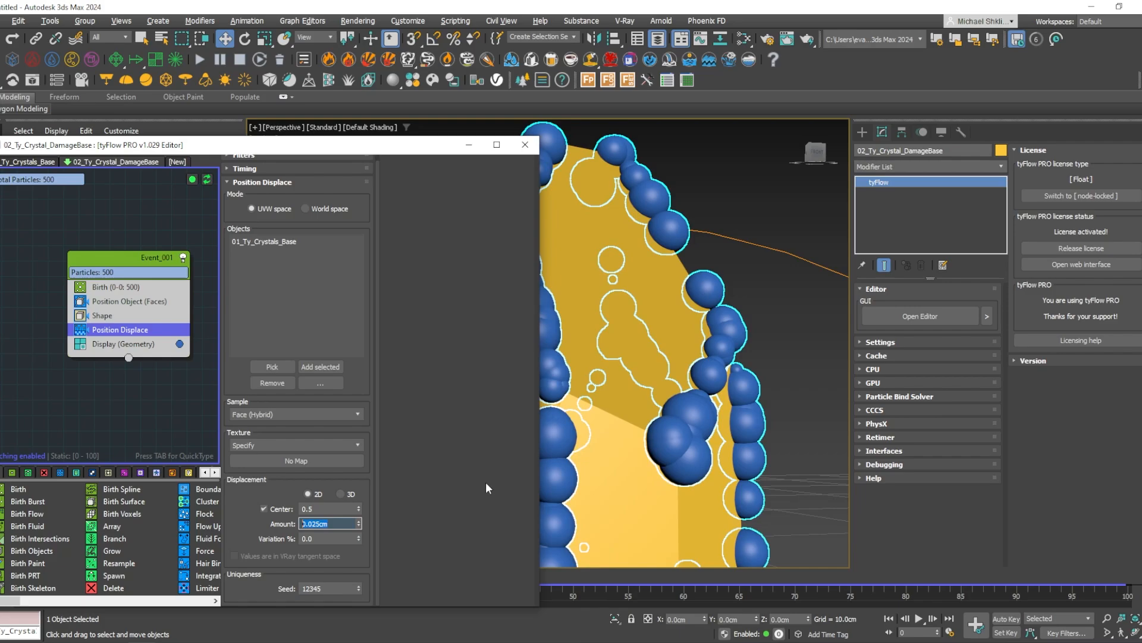
# Set the Position Displace amount to 0.05 cm.
pyautogui.write('.05')
pyautogui.press('Return')
pyautogui.moveTo(652, 397); pyautogui.dragTo(689, 345, button='middle')
pyautogui.scroll(-4, 689, 353)
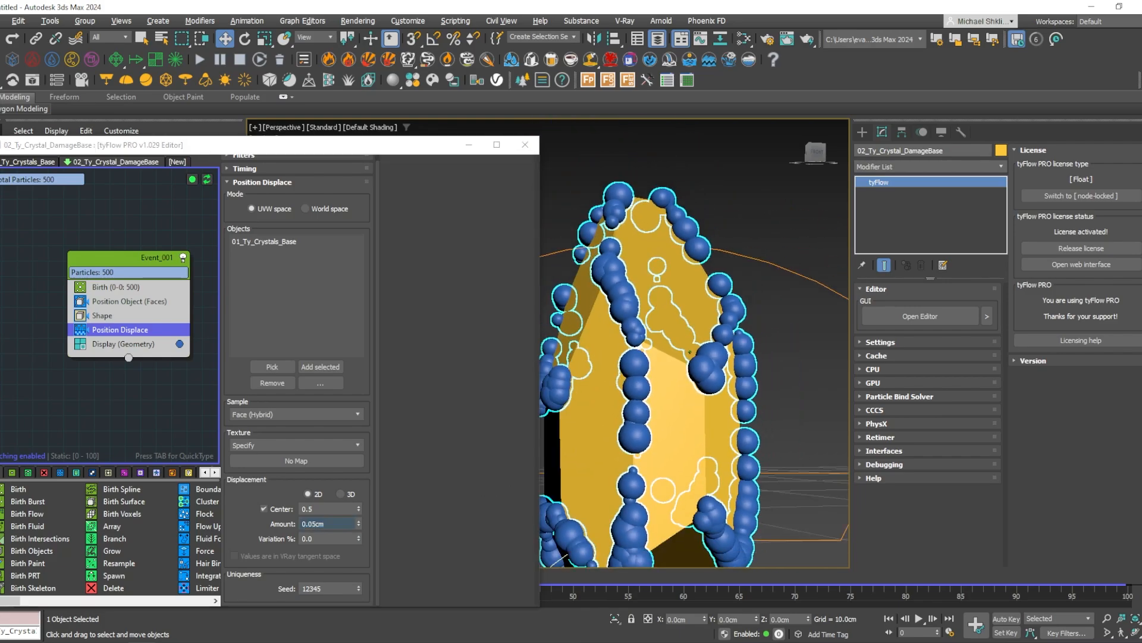
pyautogui.keyDown('alt'); pyautogui.moveTo(680, 410); pyautogui.dragTo(663, 418, button='middle'); pyautogui.keyUp('alt')
# Add a Displace operator below Position Displace, switch it to Noise mode and set the noise scale to 0.1.
pyautogui.moveTo(102, 345); pyautogui.dragTo(115, 331, button='middle')
pyautogui.press('Tab')
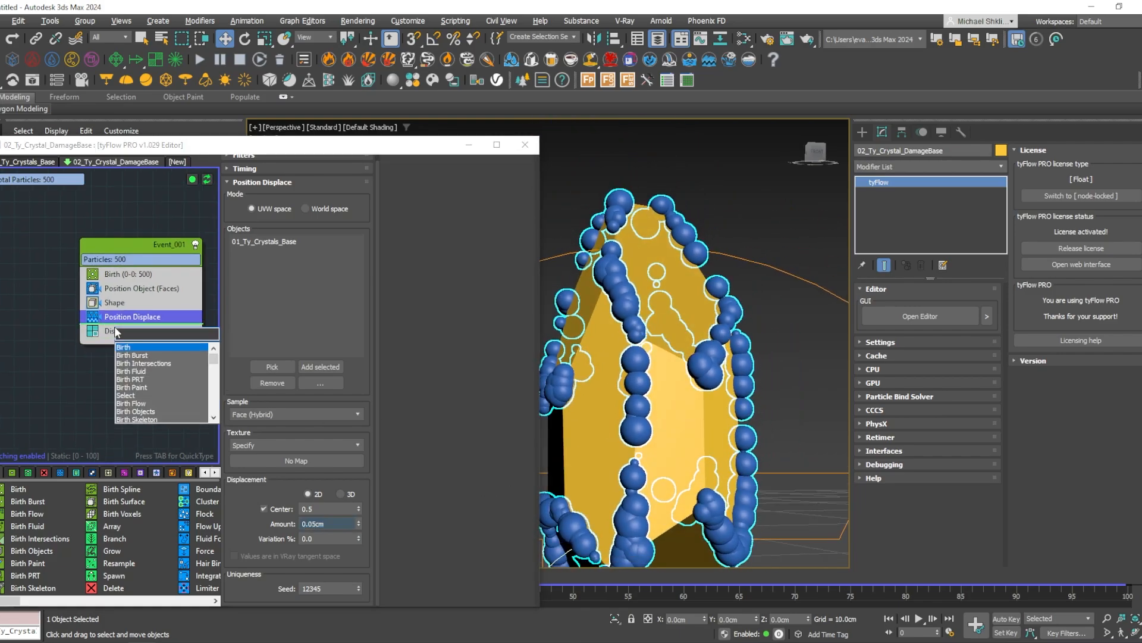
pyautogui.write('displace')
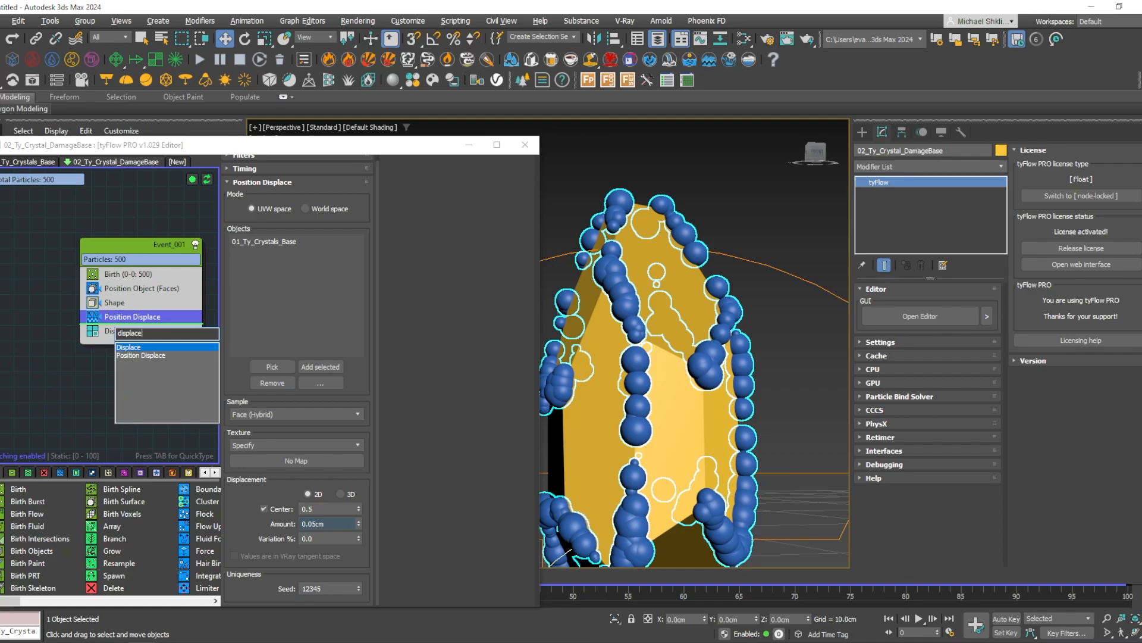
pyautogui.press('Return')
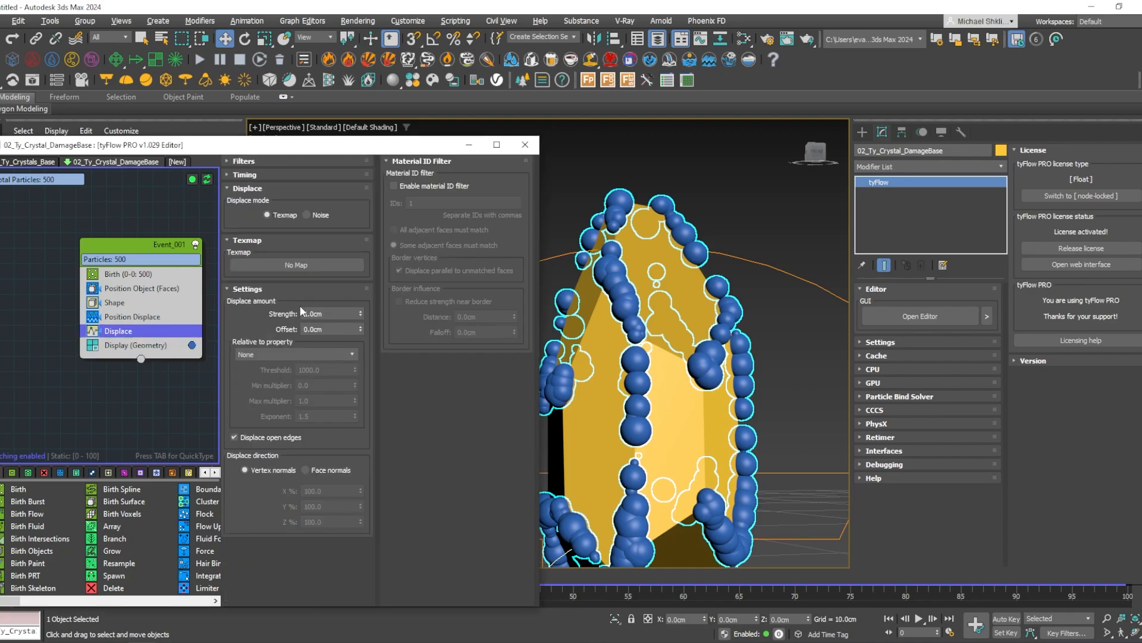
pyautogui.click(322, 214)
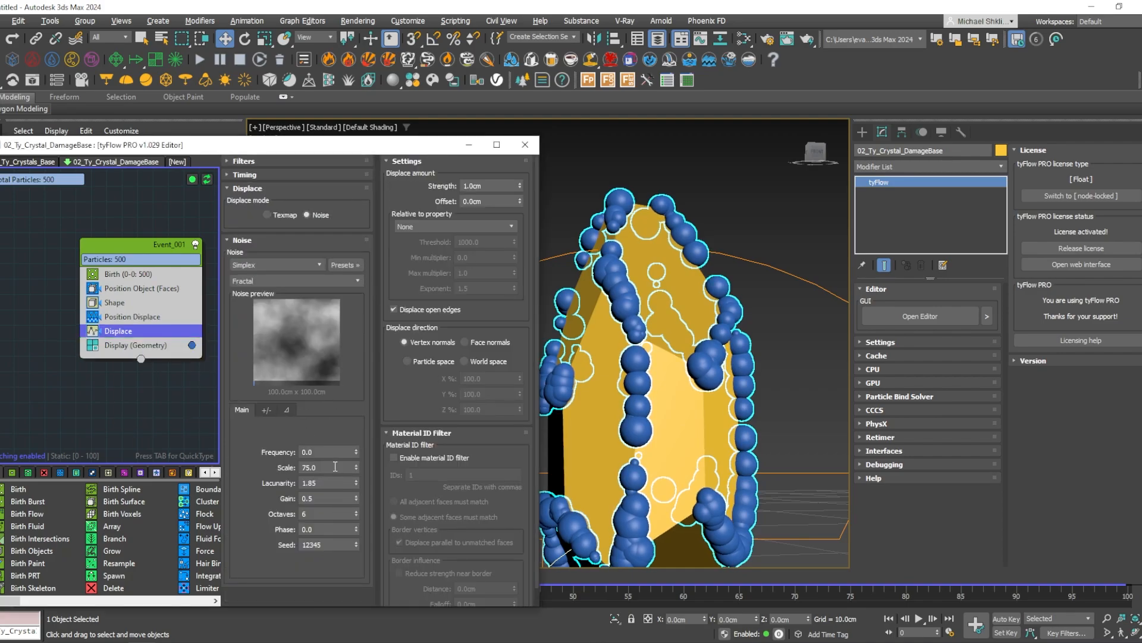
pyautogui.doubleClick(335, 466)
pyautogui.write('0.1')
pyautogui.press('Return')
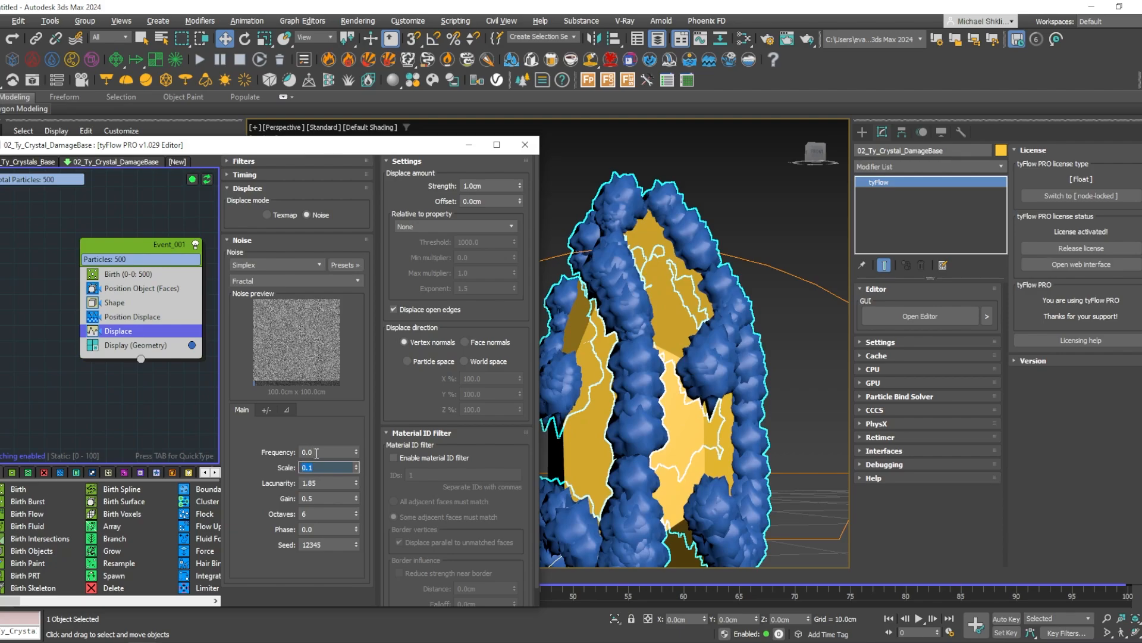
# Set the Displace operator's strength to 0.3 cm and its offset to 0.5 cm.
pyautogui.doubleClick(486, 186)
pyautogui.write('0.1')
pyautogui.press('Return')
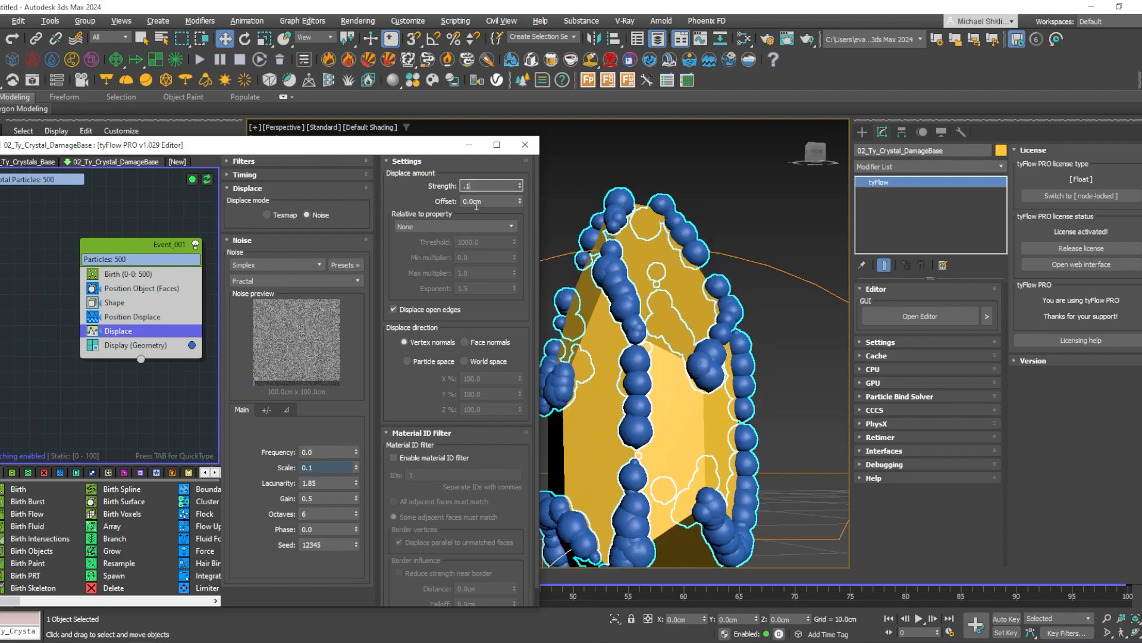
pyautogui.moveTo(480, 203); pyautogui.dragTo(308, 184)
pyautogui.write('.5')
pyautogui.press('Return')
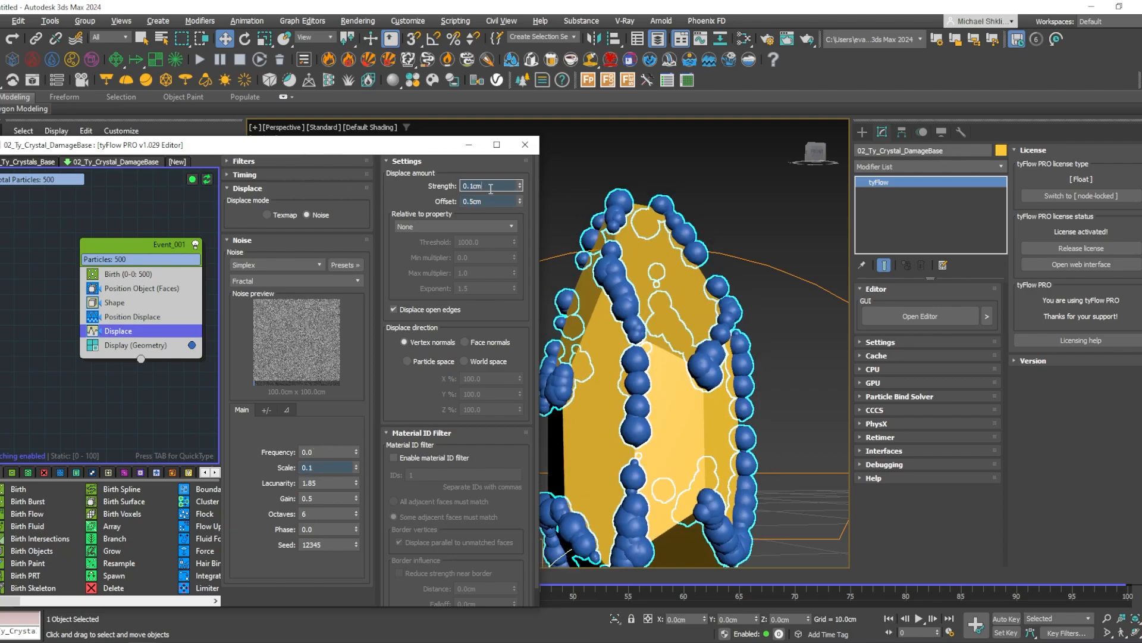
pyautogui.moveTo(490, 186); pyautogui.dragTo(394, 177)
pyautogui.write('.3')
pyautogui.press('Return')
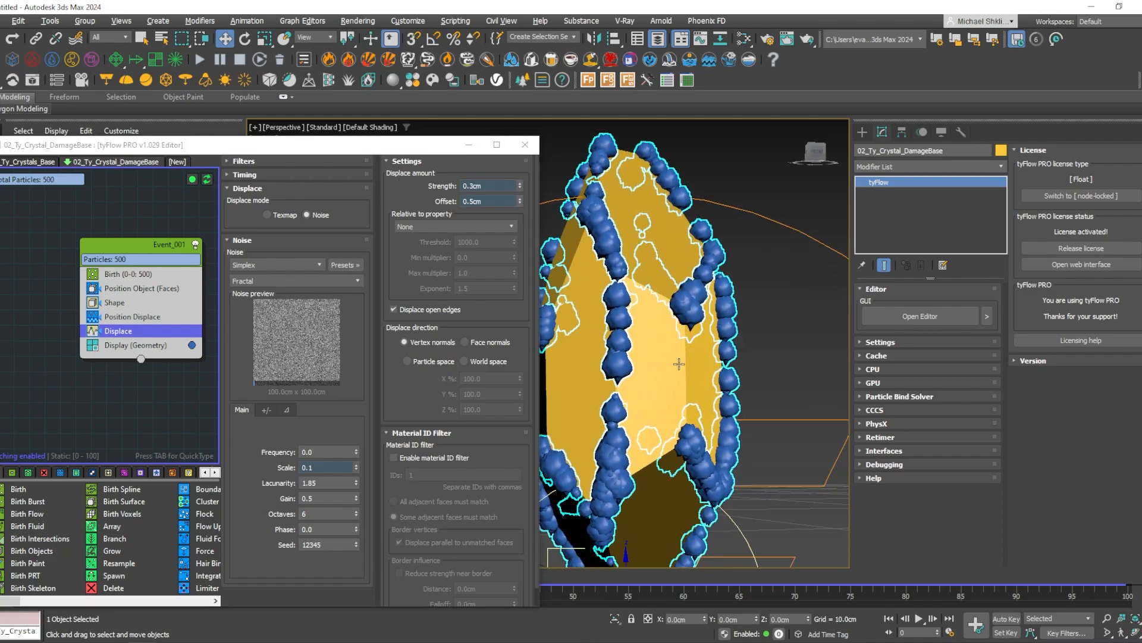
pyautogui.keyDown('alt'); pyautogui.moveTo(736, 322); pyautogui.dragTo(675, 421, button='middle'); pyautogui.keyUp('alt')
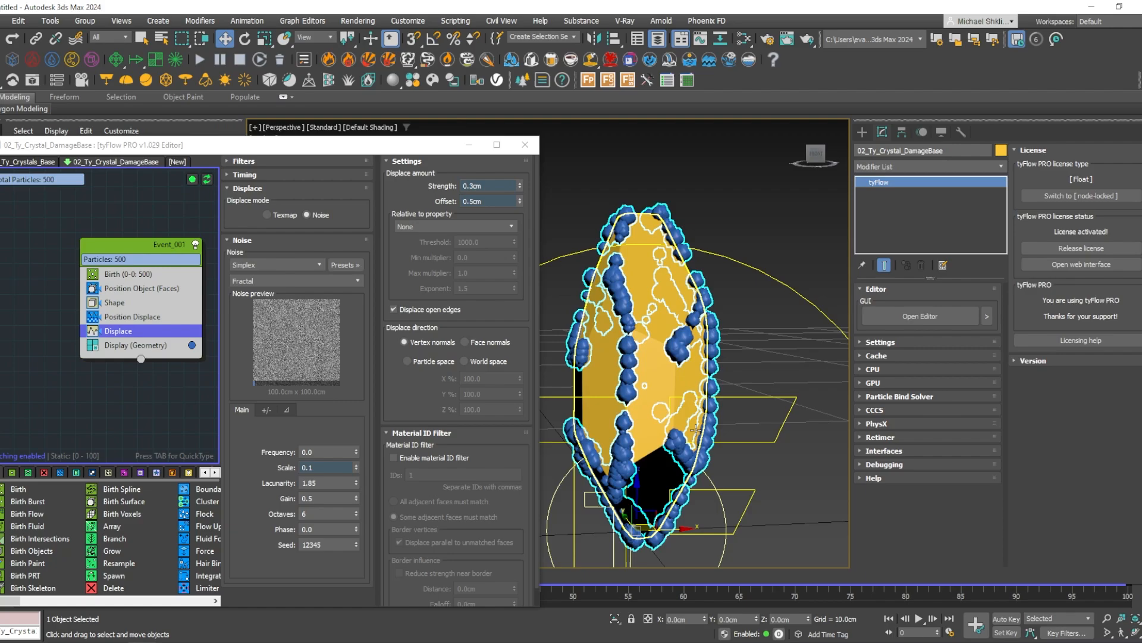
# Turn off the Display operator in Event_001 to hide the damage spheres.
pyautogui.moveTo(188, 364); pyautogui.dragTo(71, 374, button='middle')
pyautogui.click(30, 356)
pyautogui.moveTo(152, 362); pyautogui.dragTo(72, 364, button='middle')
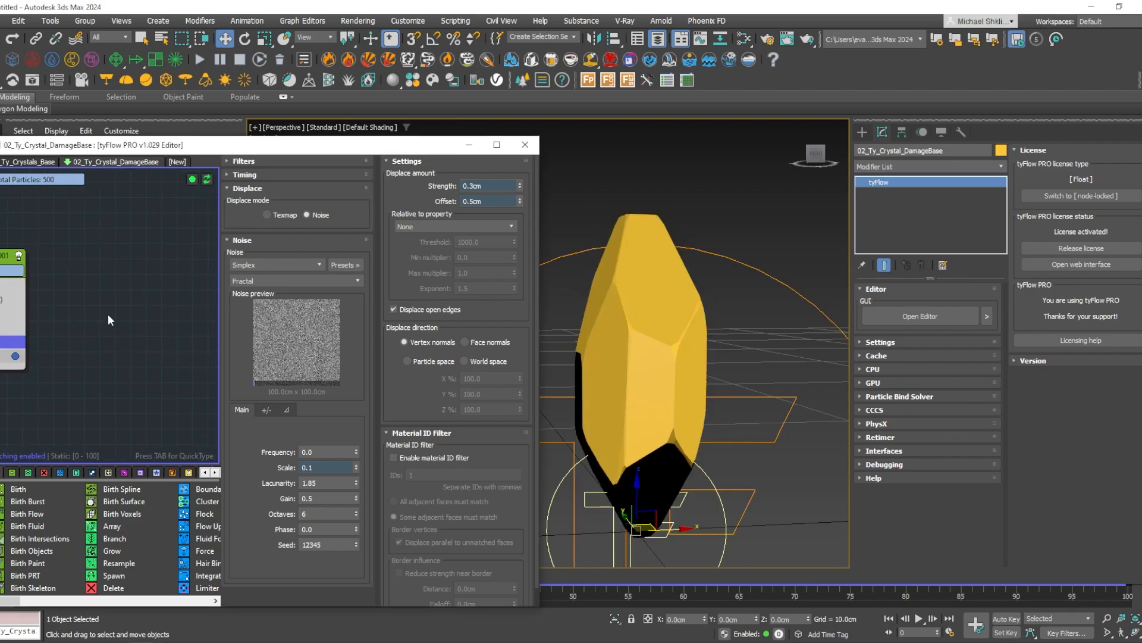
# Create a new event beside Event_001 with a Birth VDB operator.
pyautogui.moveTo(110, 319); pyautogui.dragTo(108, 330, button='middle')
pyautogui.press('Tab')
pyautogui.write('b')
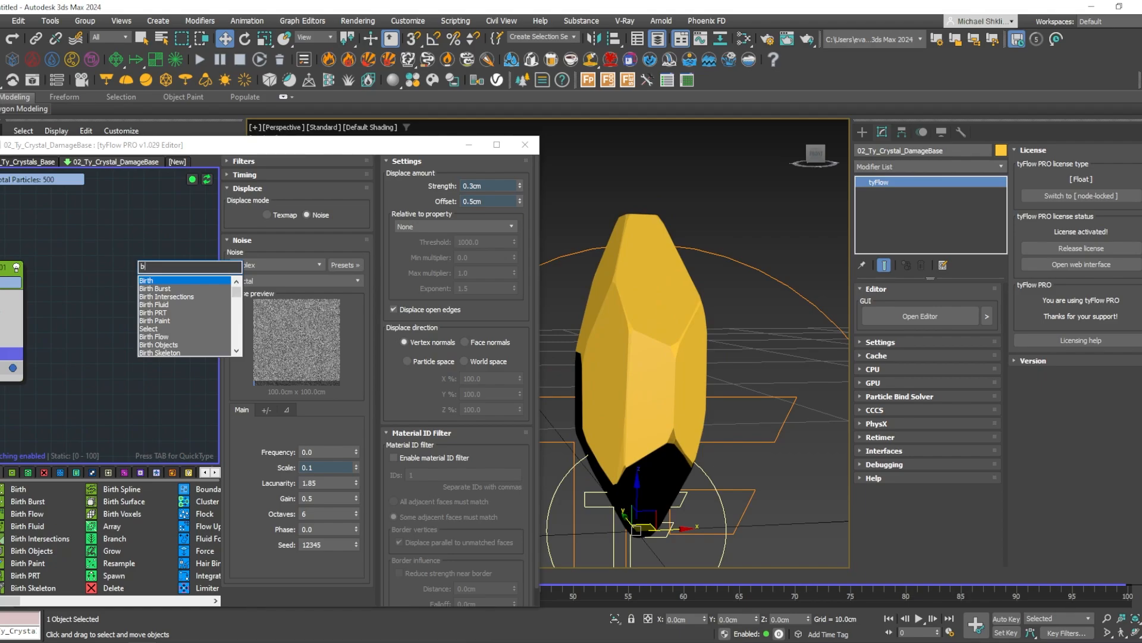
pyautogui.write('irt')
pyautogui.press('Down')
pyautogui.press('Down')
pyautogui.press('Down')
pyautogui.press('Down')
pyautogui.press('Down')
pyautogui.press('Down')
pyautogui.press('Down')
pyautogui.press('Down')
pyautogui.press('Down')
pyautogui.press('Down')
pyautogui.press('Down')
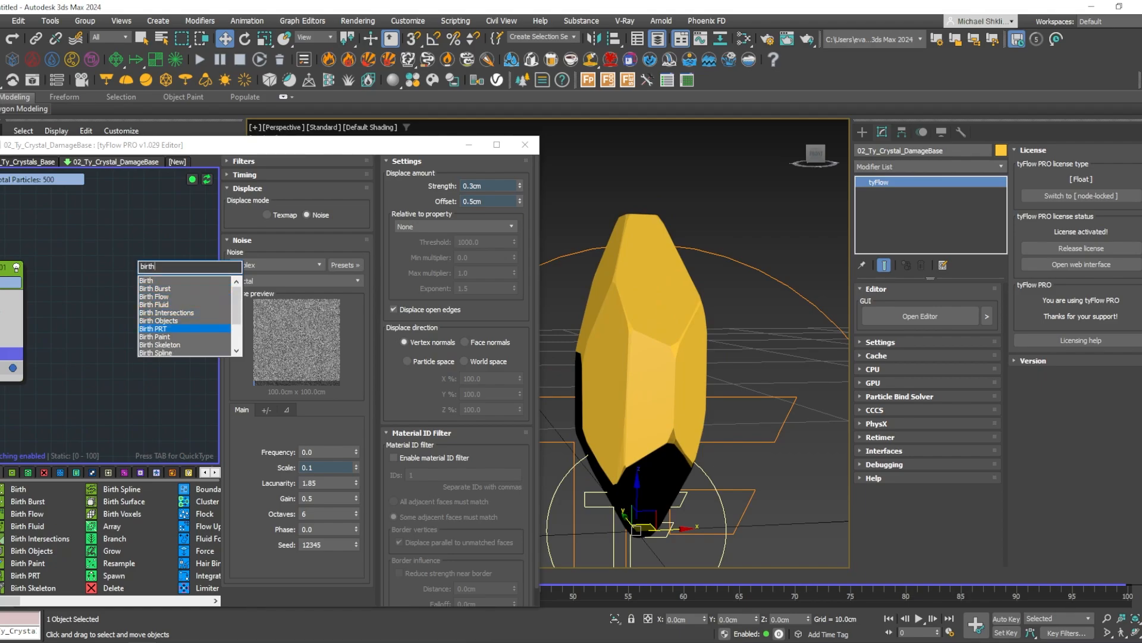
pyautogui.press('Down')
pyautogui.press('Return')
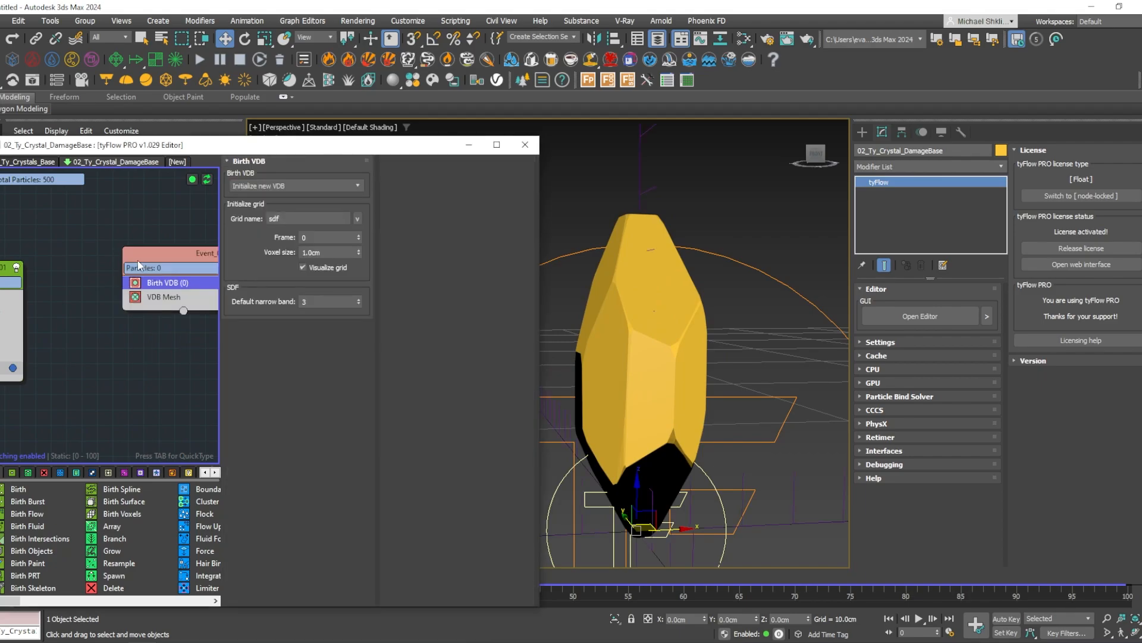
# Add a Particles to VDB operator between Birth VDB and VDB Mesh in the new event.
pyautogui.press('Tab')
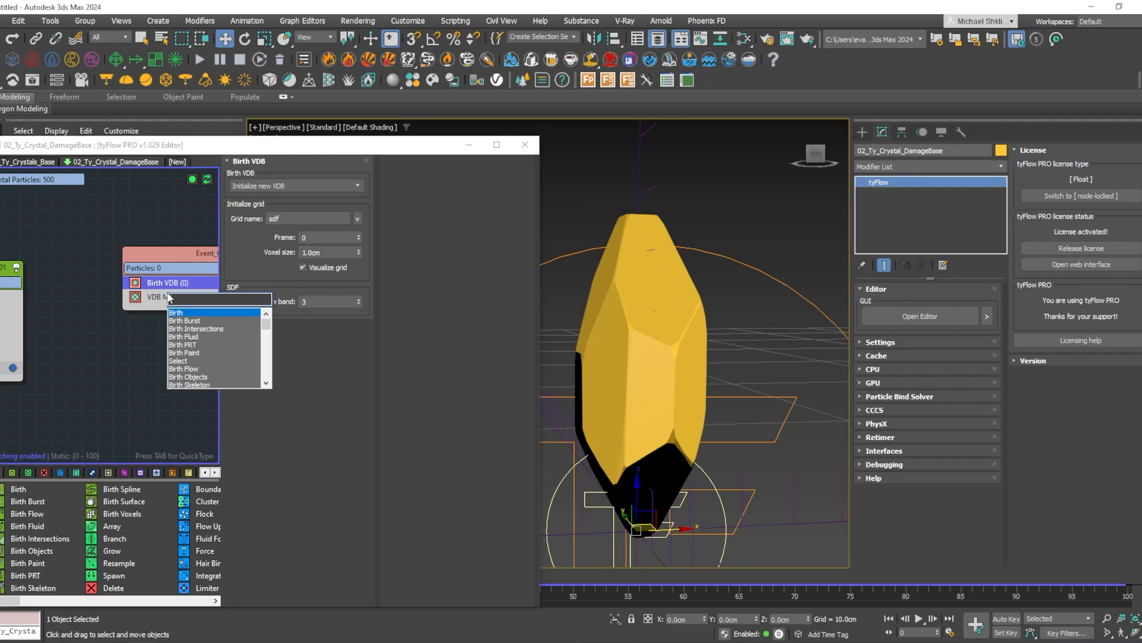
pyautogui.write('part')
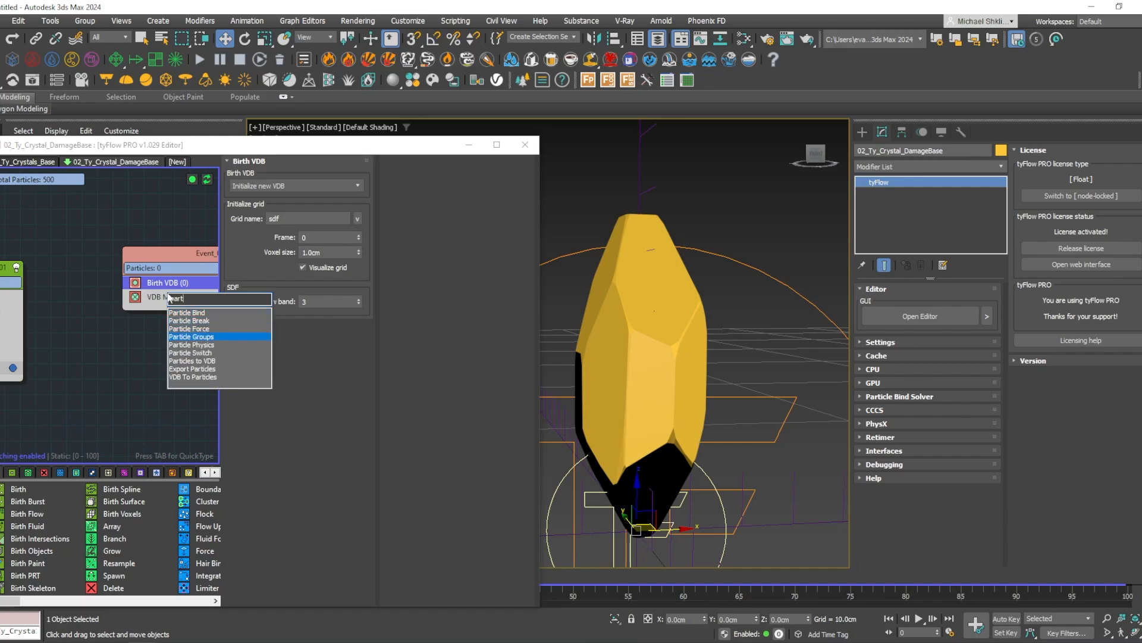
pyautogui.press('Down')
pyautogui.press('Down')
pyautogui.press('Down')
pyautogui.press('Down')
pyautogui.press('Up')
pyautogui.press('Return')
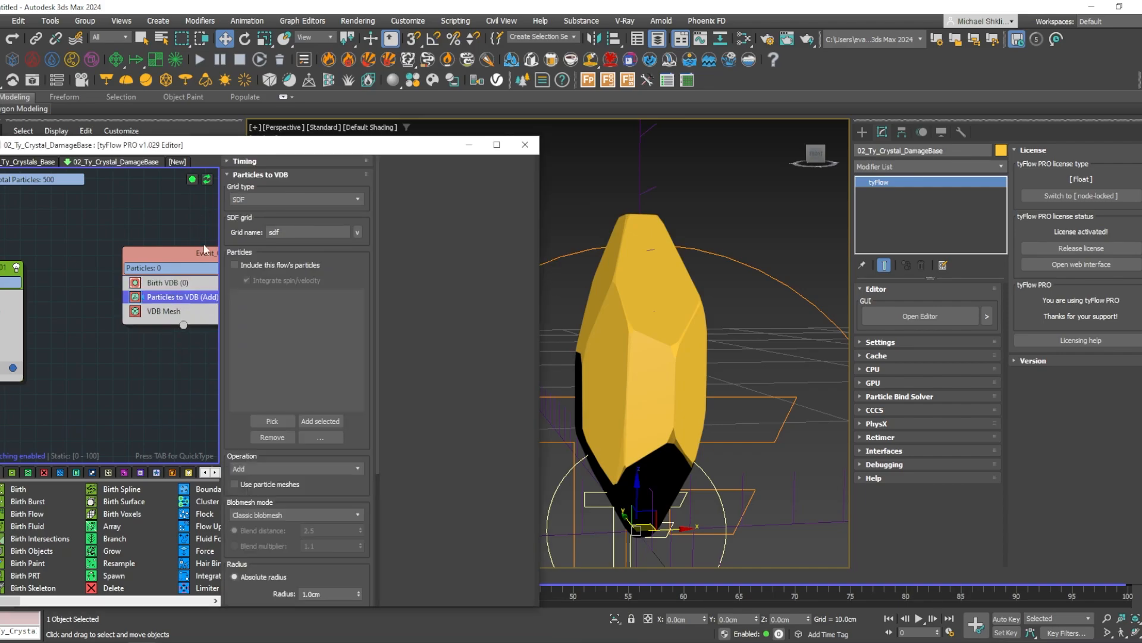
# Make the Particles to VDB operator include this flow's particles and use particle meshes.
pyautogui.click(262, 265)
pyautogui.scroll(-3, 276, 417)
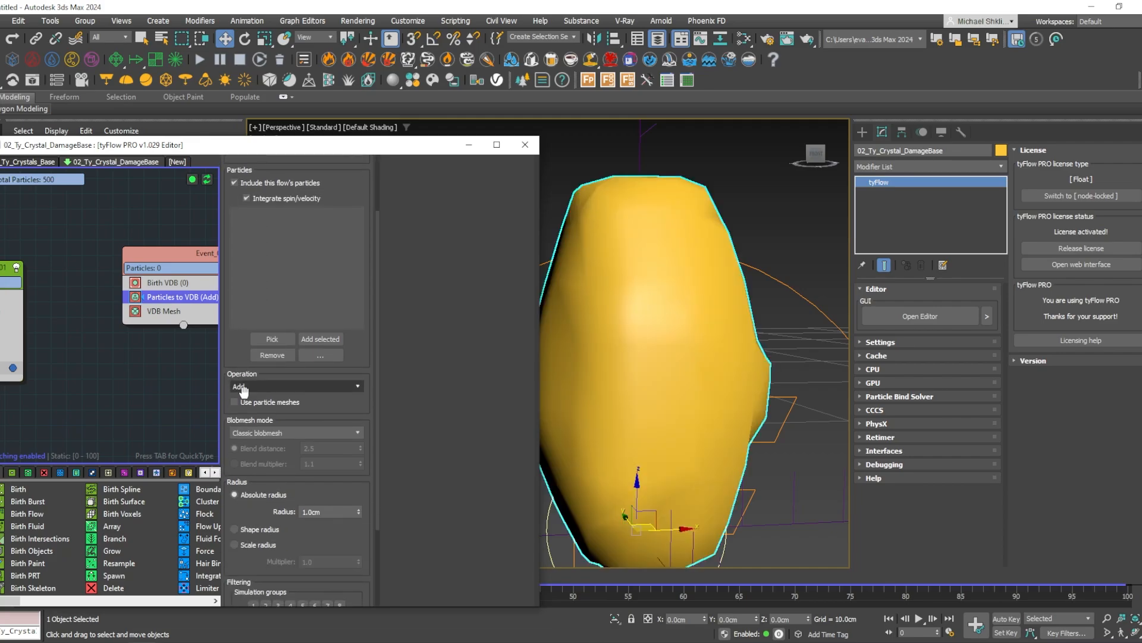
pyautogui.click(276, 407)
pyautogui.moveTo(88, 344); pyautogui.dragTo(59, 338, button='middle')
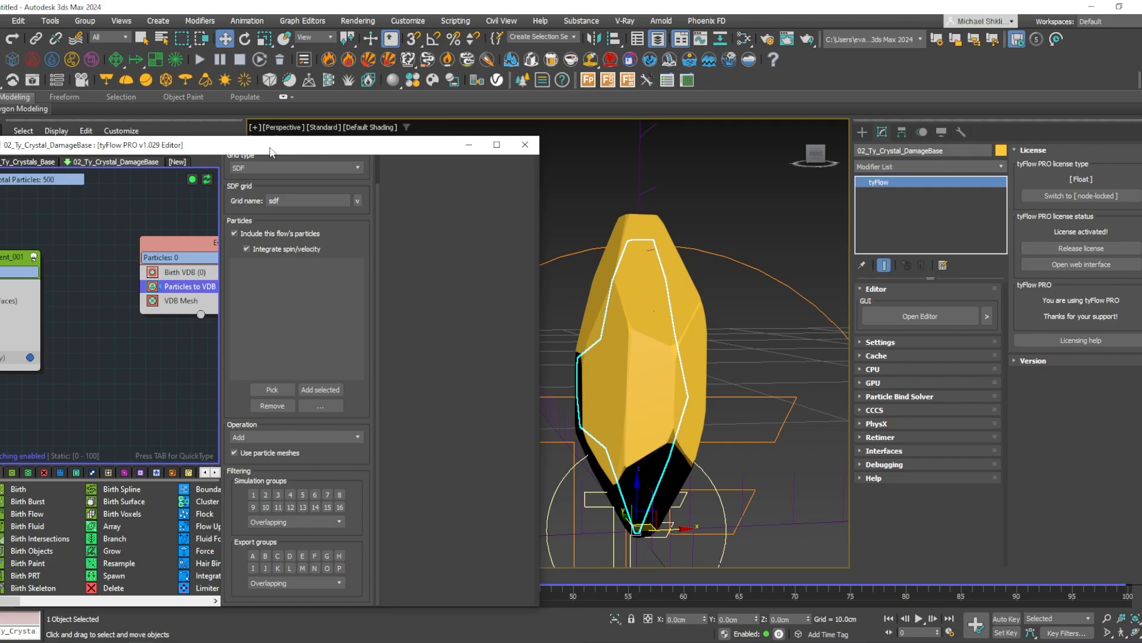
# Set the Birth VDB voxel size to 0.05 cm and check the damage mesh along the crystal edges.
pyautogui.click(176, 273)
pyautogui.doubleClick(330, 253)
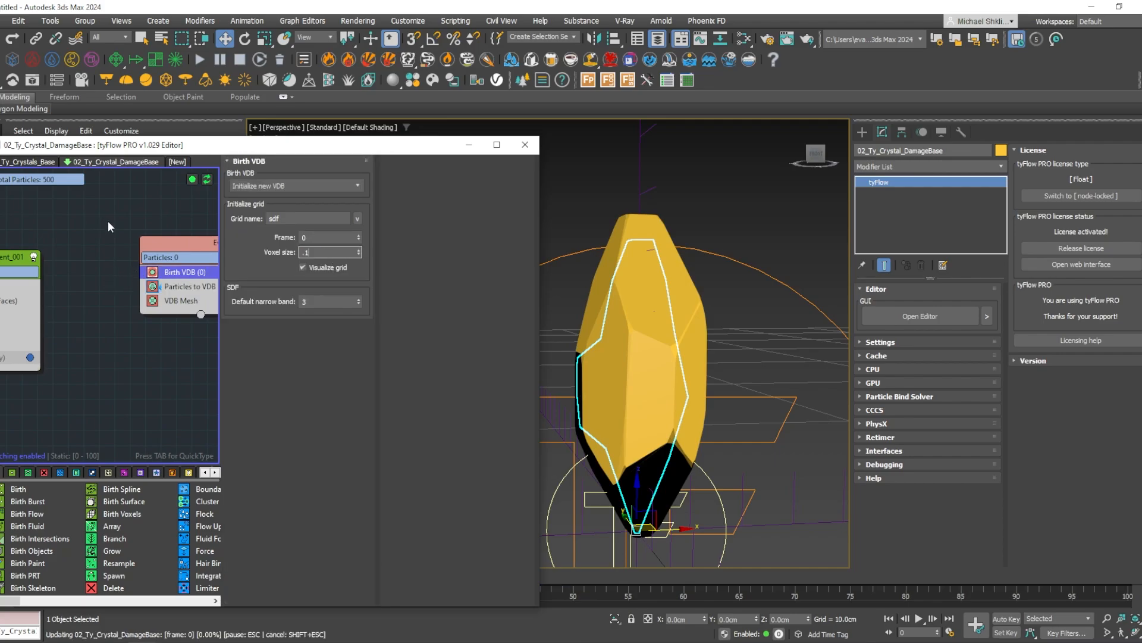
pyautogui.write('.01')
pyautogui.press('BackSpace')
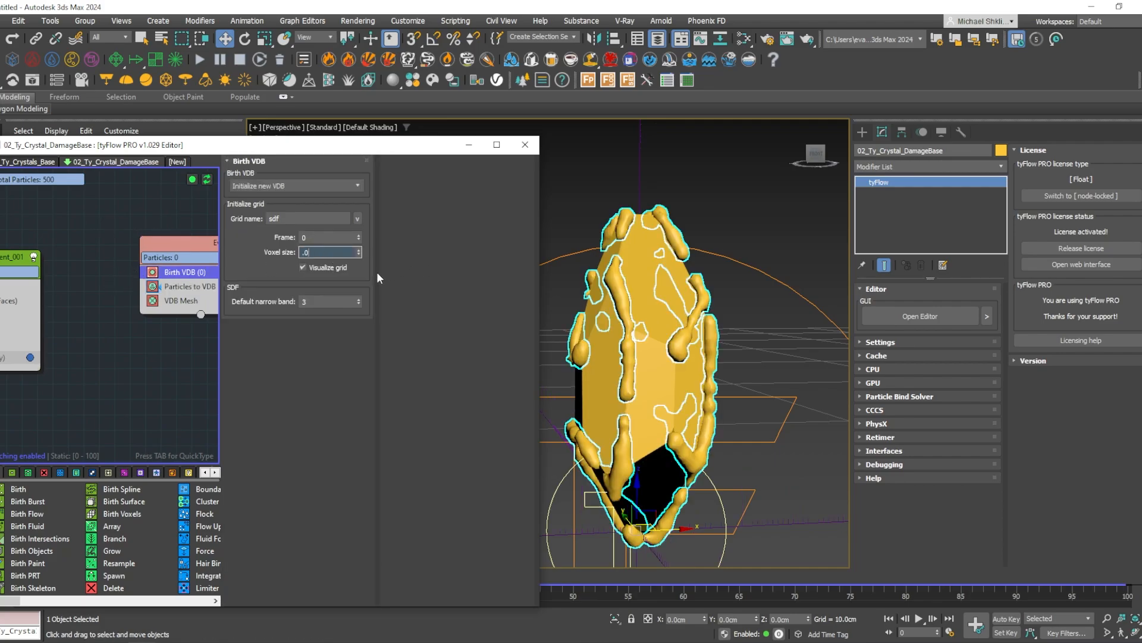
pyautogui.write('5')
pyautogui.press('Return')
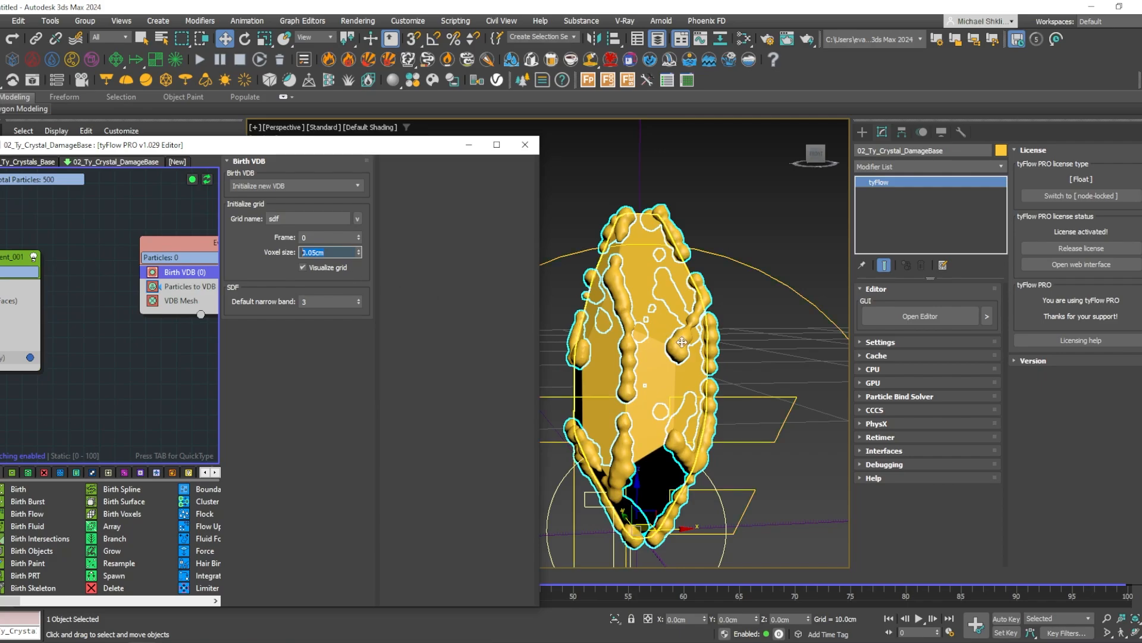
pyautogui.keyDown('alt'); pyautogui.moveTo(677, 353); pyautogui.dragTo(681, 329, button='middle'); pyautogui.keyUp('alt')
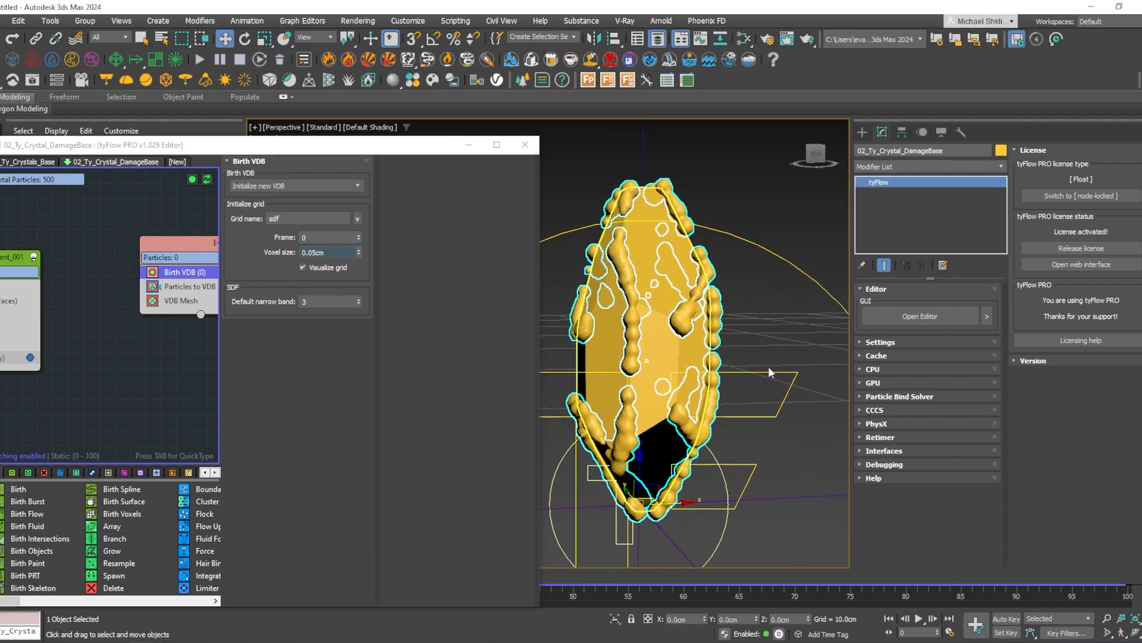
# Refine the Birth VDB voxel size to 0.025 cm and further down to 0.02 cm.
pyautogui.click(784, 334)
pyautogui.doubleClick(312, 252)
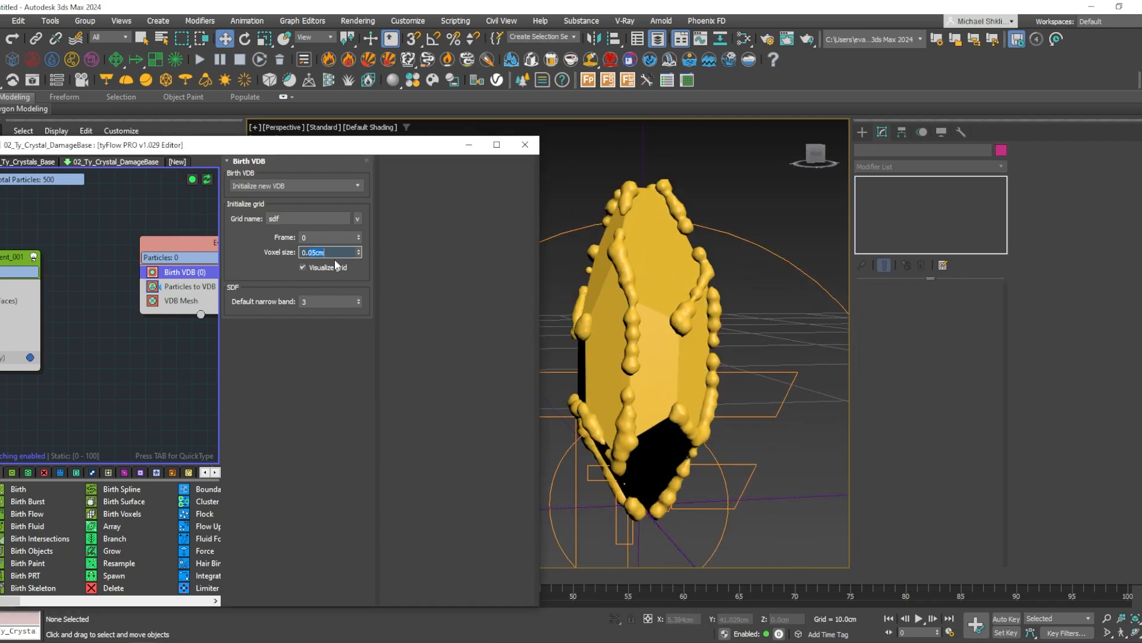
pyautogui.write('0.025')
pyautogui.press('Return')
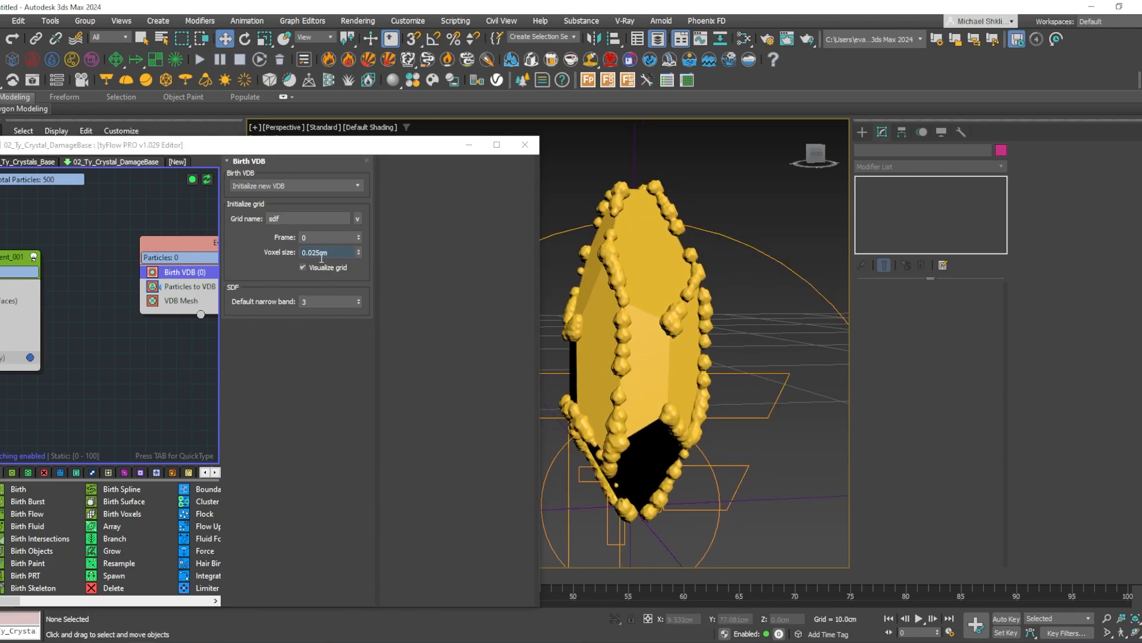
pyautogui.doubleClick(314, 254)
pyautogui.write('0.02')
pyautogui.press('Return')
pyautogui.keyDown('alt'); pyautogui.moveTo(646, 334); pyautogui.dragTo(614, 316, button='middle'); pyautogui.keyUp('alt')
pyautogui.scroll(1, 631, 351)
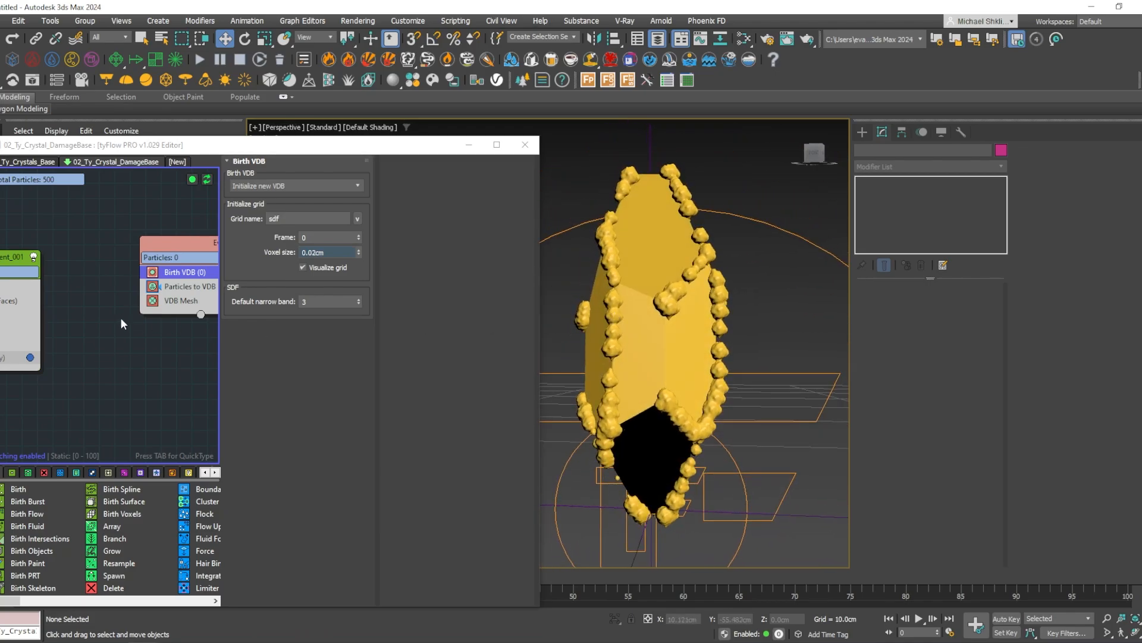
# Close the flow editor and hide both the 01_Ty_Crystals_Base and 02_Ty_Crystal_DamageBase flows.
pyautogui.moveTo(114, 326)
pyautogui.mouseDown(button='middle')
pyautogui.moveTo(171, 317)
pyautogui.moveTo(129, 321)
pyautogui.mouseUp(button='middle')
pyautogui.click(525, 145)
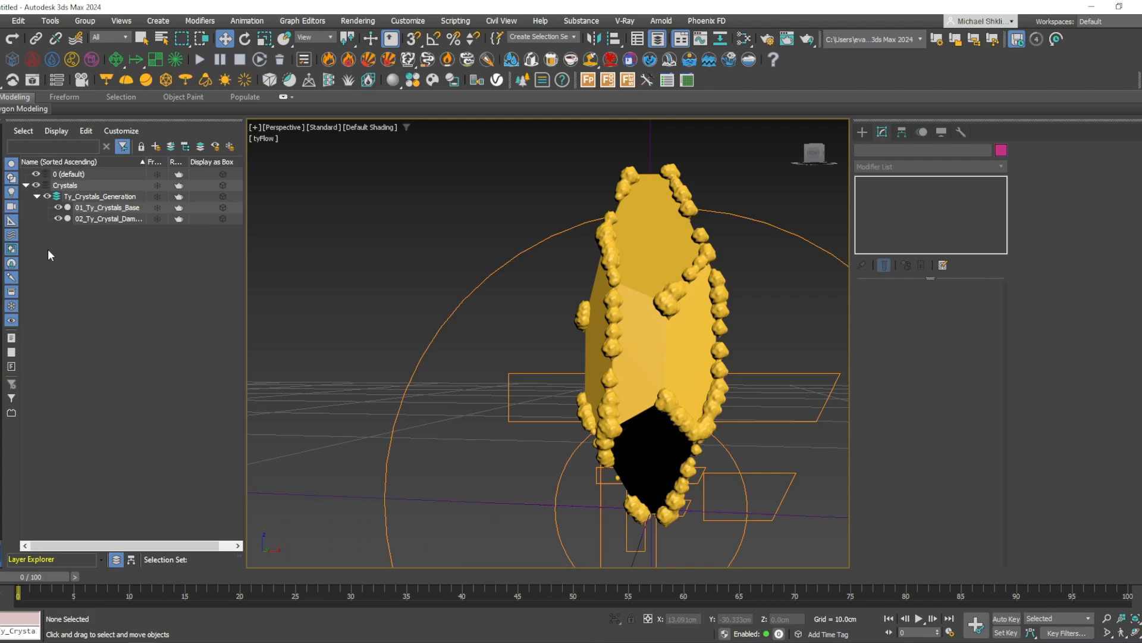
pyautogui.click(60, 219)
pyautogui.click(59, 208)
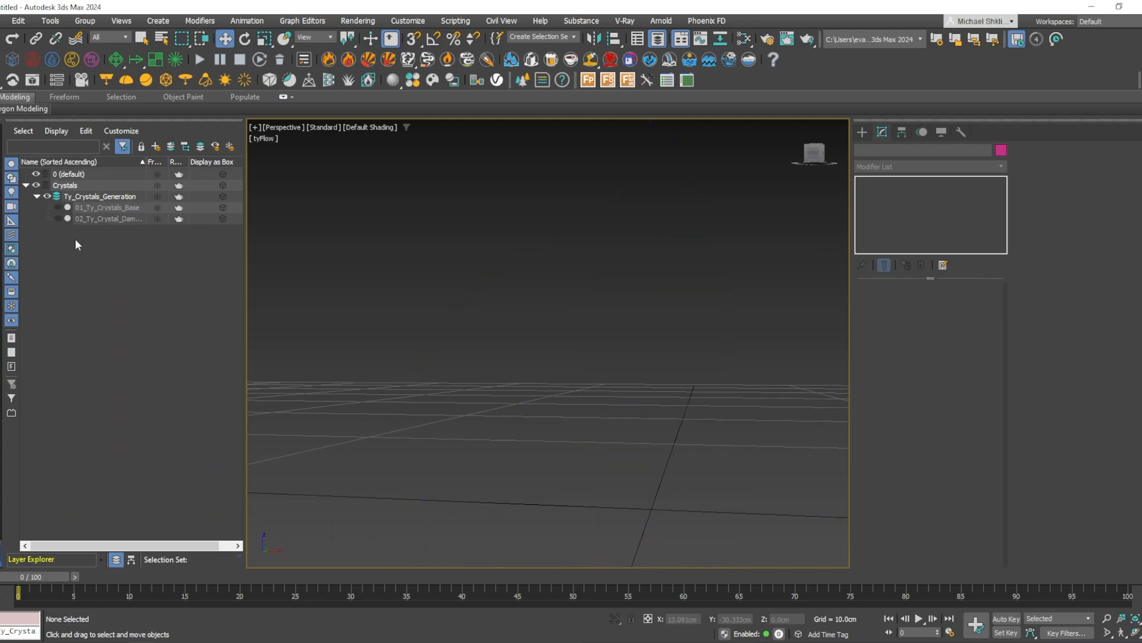
# Create a new tyFlow object near the scene origin and name it 03_Ty_Crystal_EdgeDamage.
pyautogui.click(862, 131)
pyautogui.click(970, 291)
pyautogui.keyDown('alt'); pyautogui.moveTo(662, 477); pyautogui.dragTo(617, 444, button='middle'); pyautogui.keyUp('alt')
pyautogui.click(619, 444)
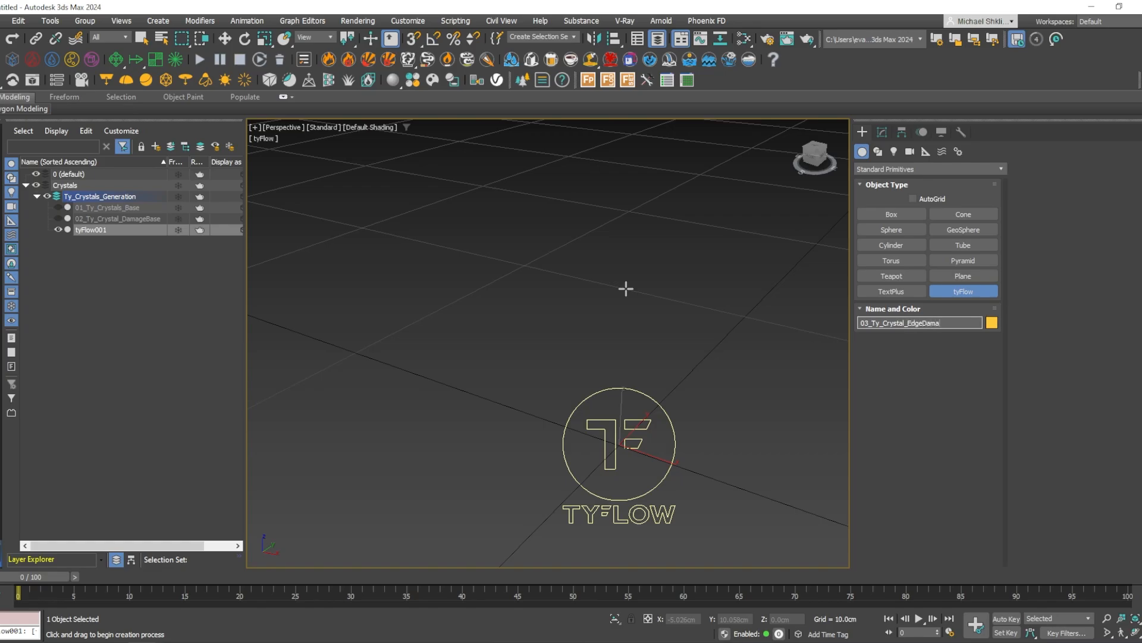
pyautogui.write('ge')
pyautogui.press('Return')
pyautogui.press('w')
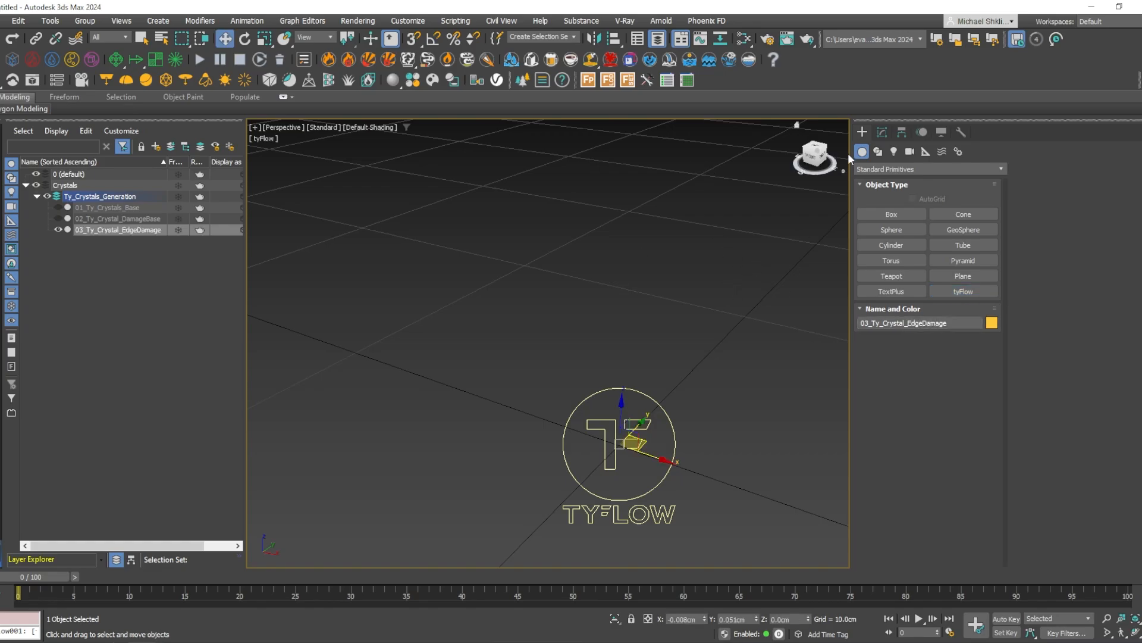
# Open the new flow's editor, create a Birth VDB event and move its VDB Mesh operator into a separate event below.
pyautogui.click(882, 133)
pyautogui.click(921, 316)
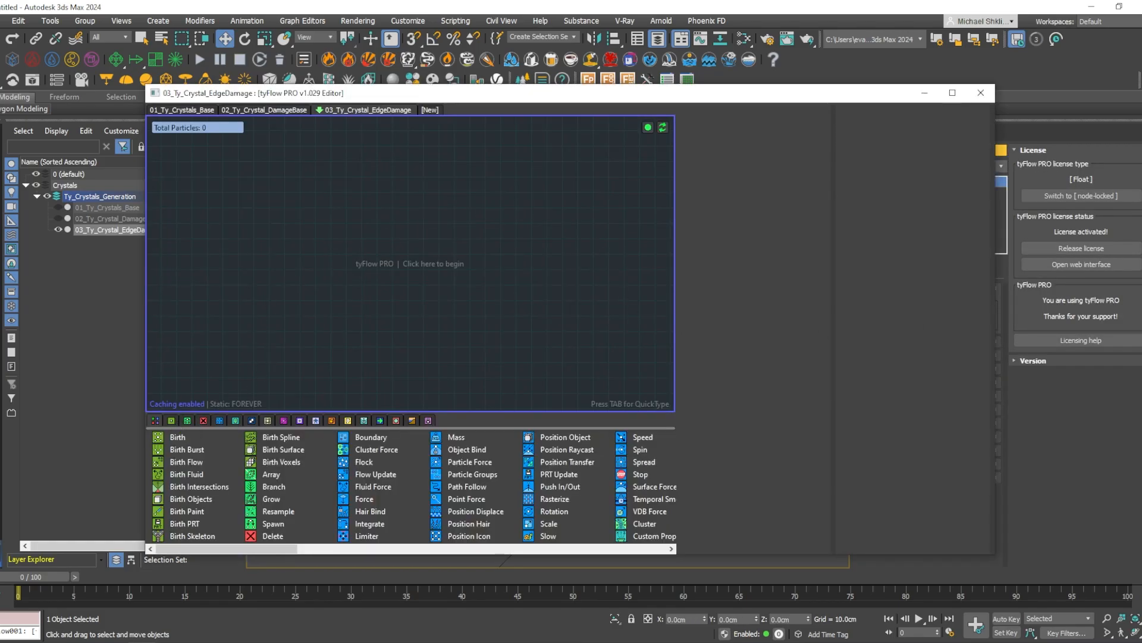
pyautogui.click(412, 420)
pyautogui.moveTo(193, 437); pyautogui.dragTo(327, 202)
pyautogui.moveTo(443, 259); pyautogui.dragTo(340, 249, button='middle')
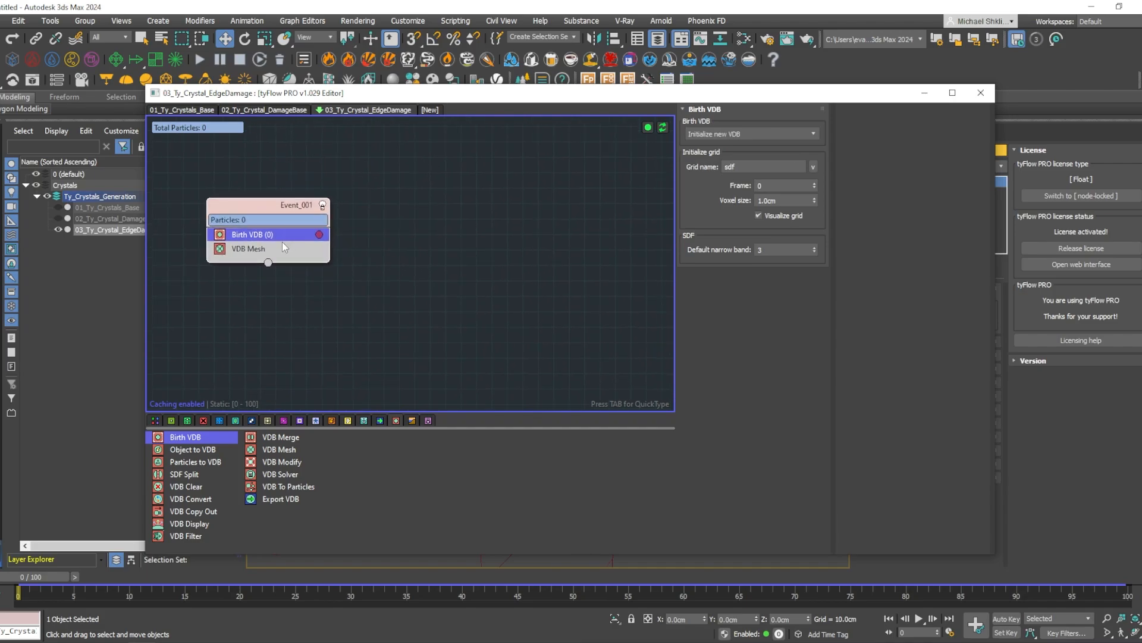
pyautogui.moveTo(270, 248); pyautogui.dragTo(409, 361)
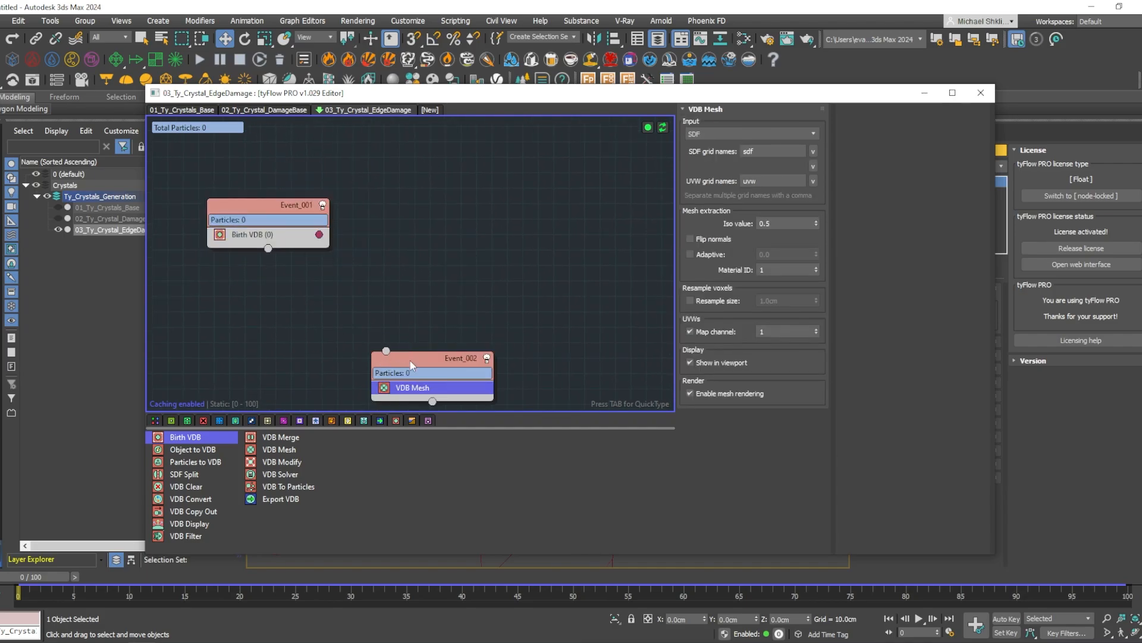
pyautogui.click(401, 316)
# Add an Object to VDB operator below Birth VDB in Event_001 and pick 01_Ty_Crystals_Base as its object.
pyautogui.press('Tab')
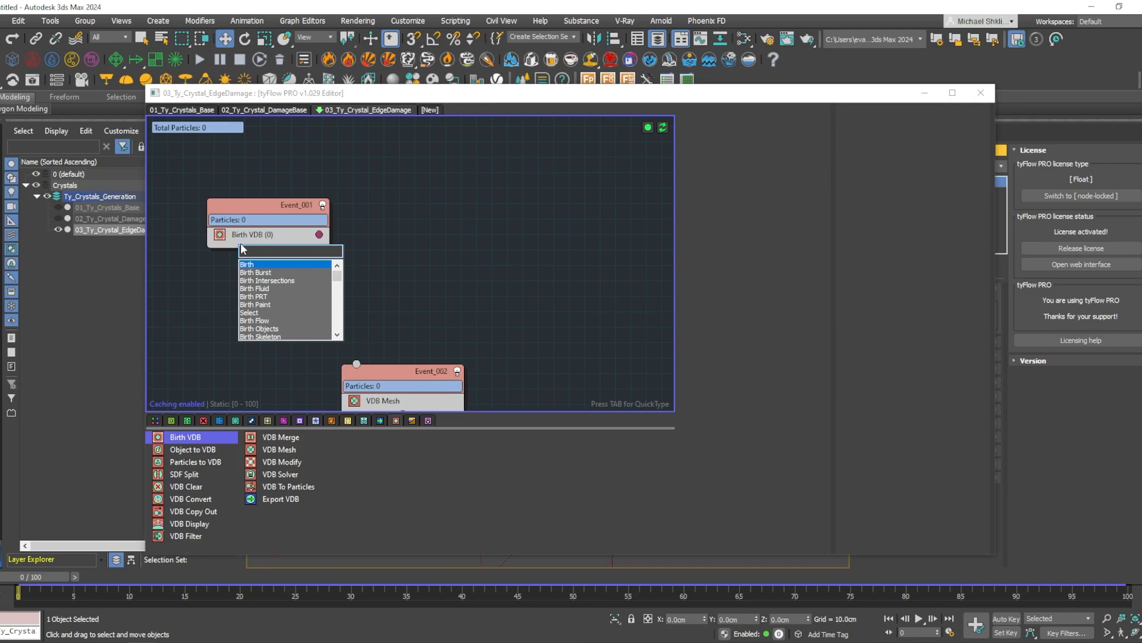
pyautogui.write('object')
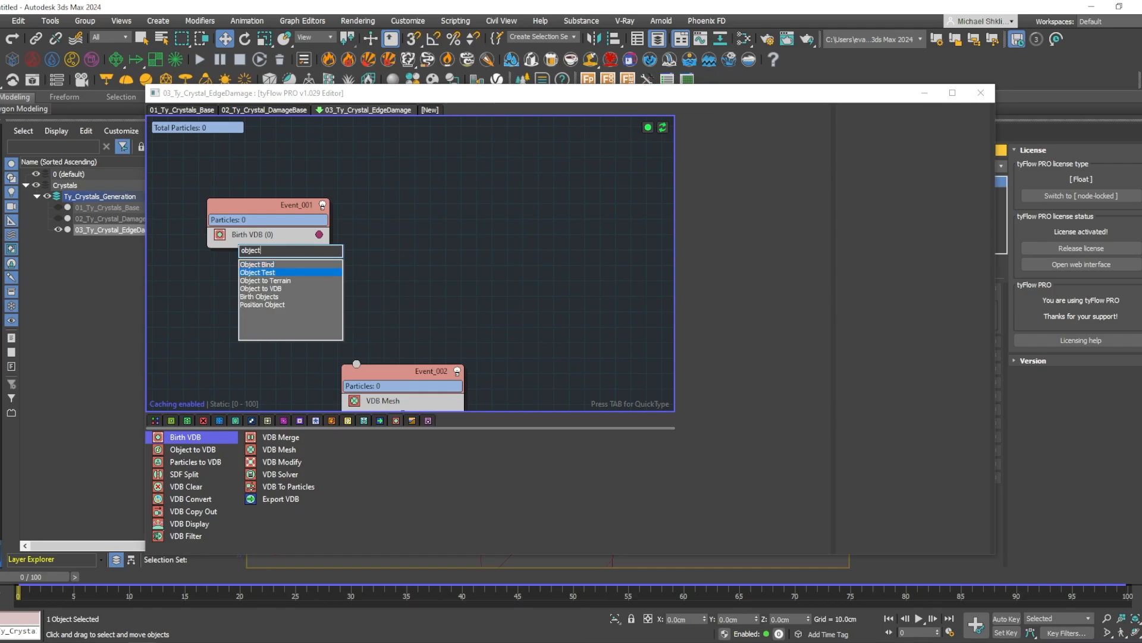
pyautogui.press('Up')
pyautogui.press('Return')
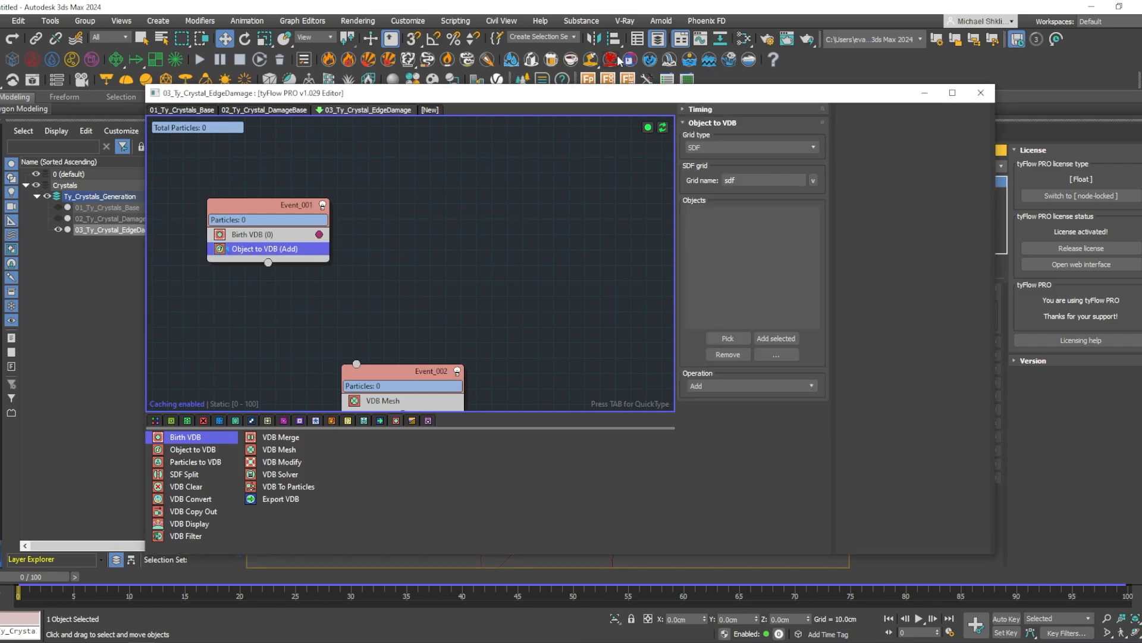
pyautogui.click(728, 338)
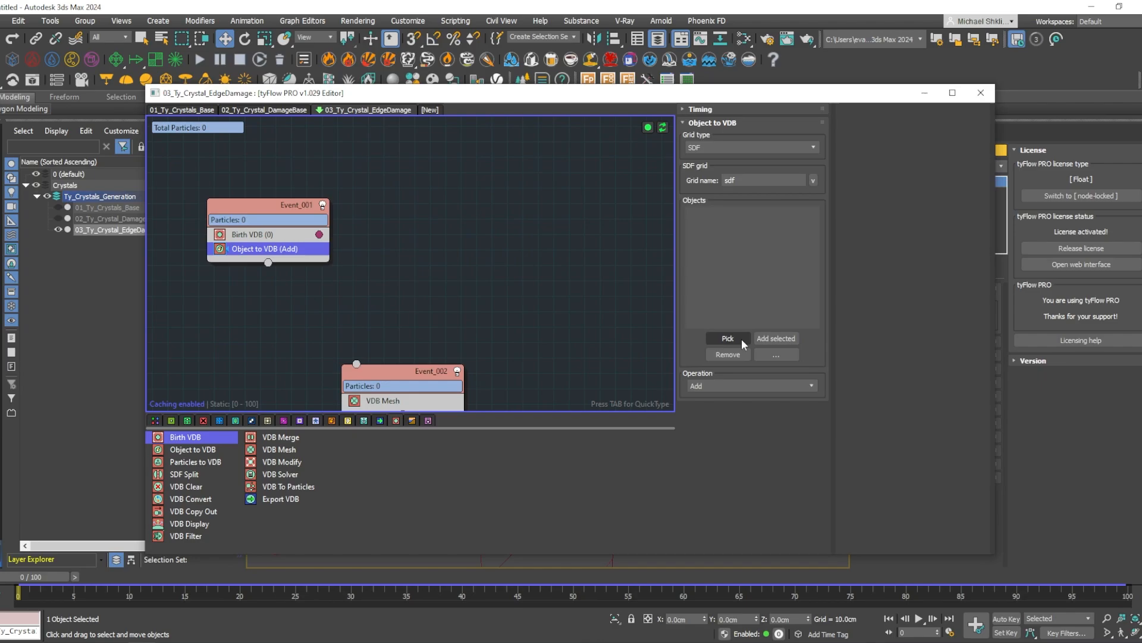
pyautogui.click(120, 209)
# Duplicate Event_001 beside the original and replace the copy's Object to VDB source with 02_Ty_Crystal_DamageBase.
pyautogui.rightClick(285, 213)
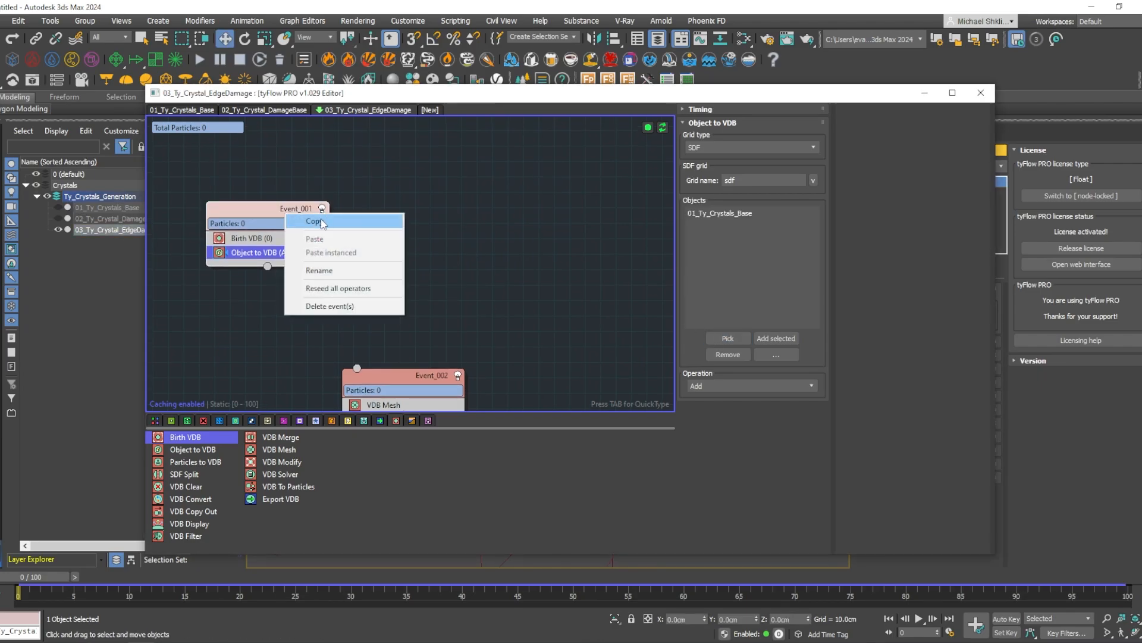
pyautogui.click(320, 221)
pyautogui.rightClick(463, 212)
pyautogui.click(470, 220)
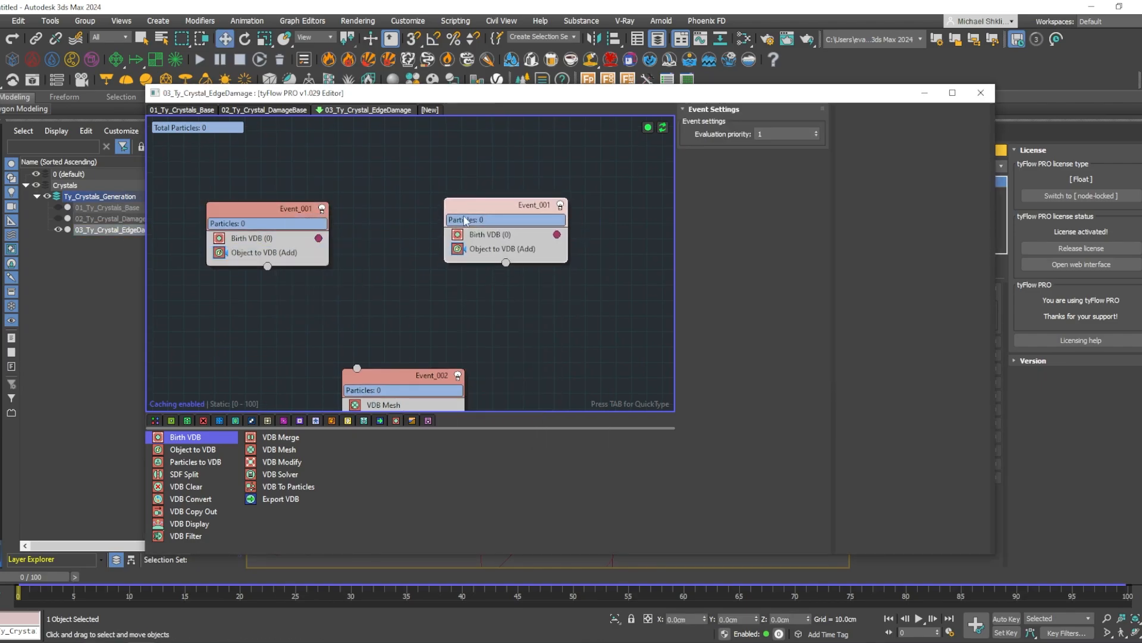
pyautogui.click(497, 248)
pyautogui.click(730, 213)
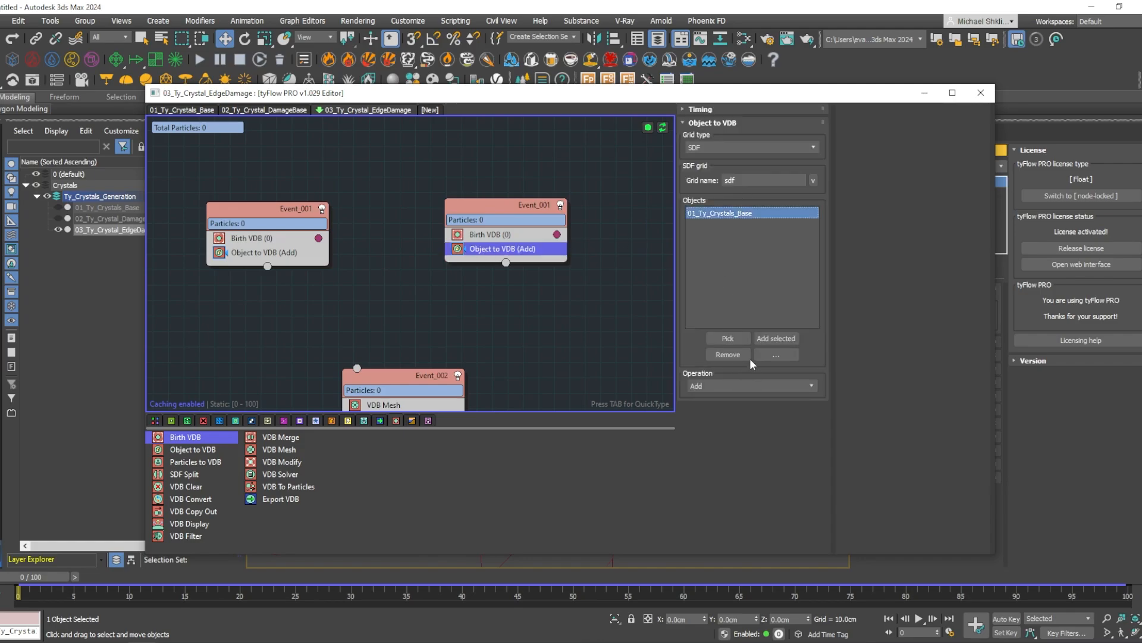
pyautogui.click(739, 355)
pyautogui.click(740, 341)
pyautogui.click(121, 219)
# Wire both Birth VDB events into the VDB Mesh event through VDB Copy Out operators.
pyautogui.moveTo(482, 298); pyautogui.dragTo(435, 244, button='middle')
pyautogui.click(435, 244)
pyautogui.moveTo(310, 211); pyautogui.dragTo(400, 312)
pyautogui.click(324, 199)
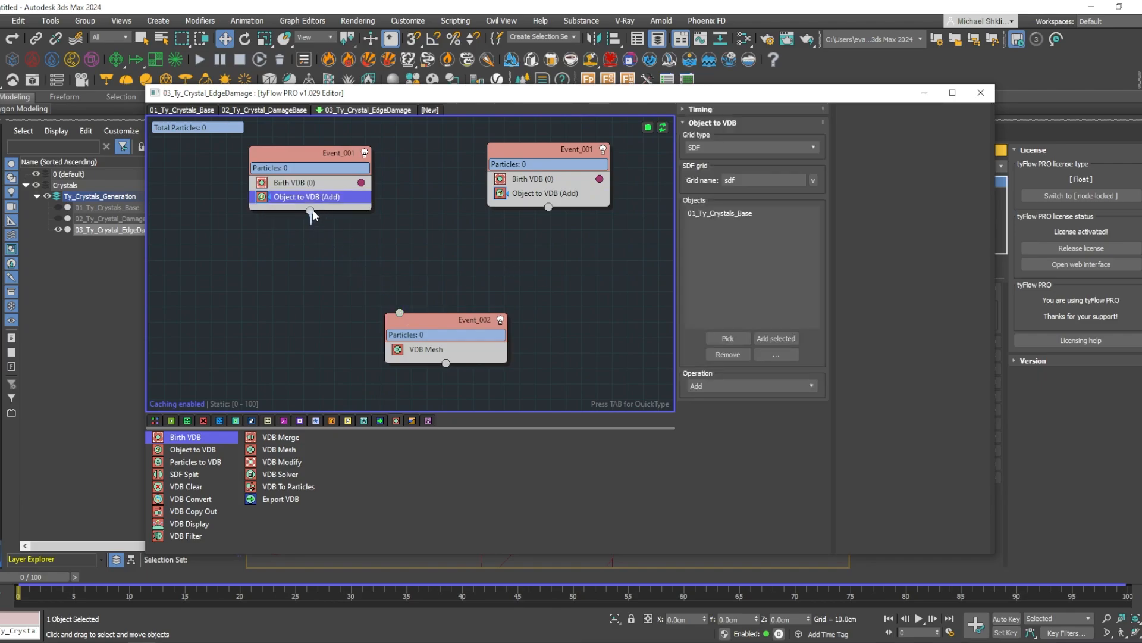
pyautogui.moveTo(310, 211); pyautogui.dragTo(399, 312)
pyautogui.click(533, 219)
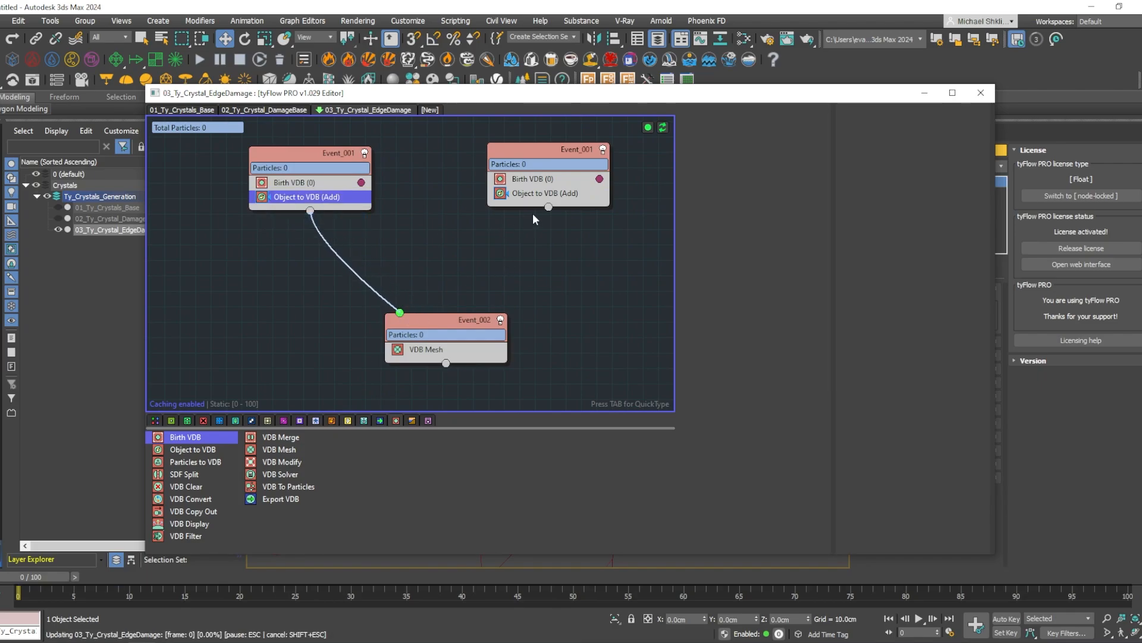
pyautogui.moveTo(548, 207); pyautogui.dragTo(400, 313)
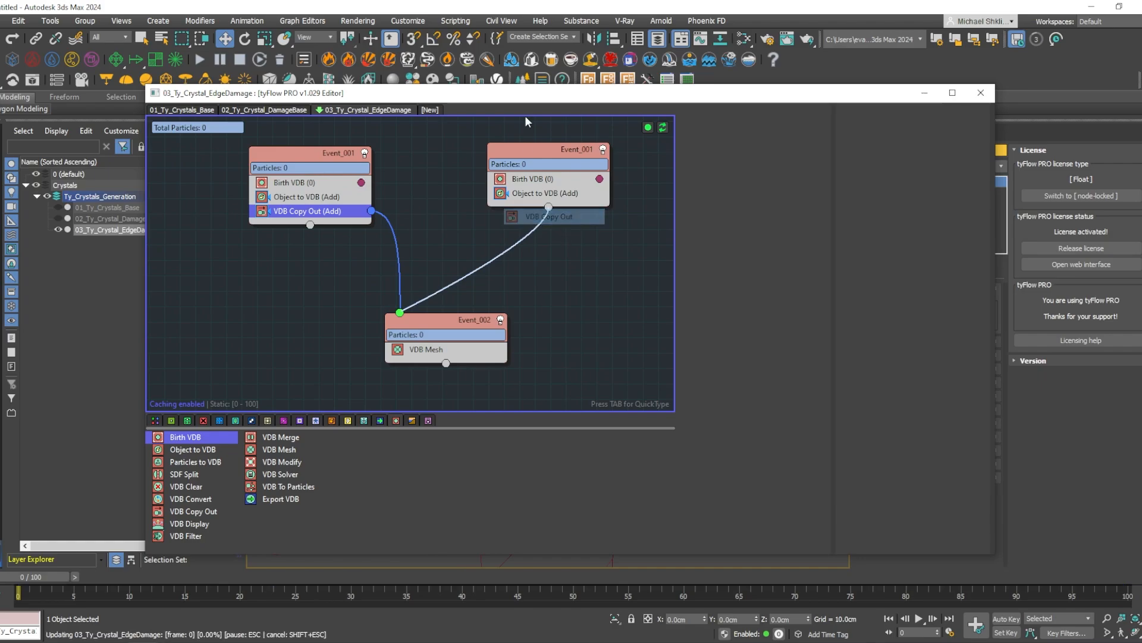
pyautogui.moveTo(535, 149); pyautogui.dragTo(509, 156)
# Set the evaluation priority of the duplicated Birth VDB event to 2.
pyautogui.click(481, 158)
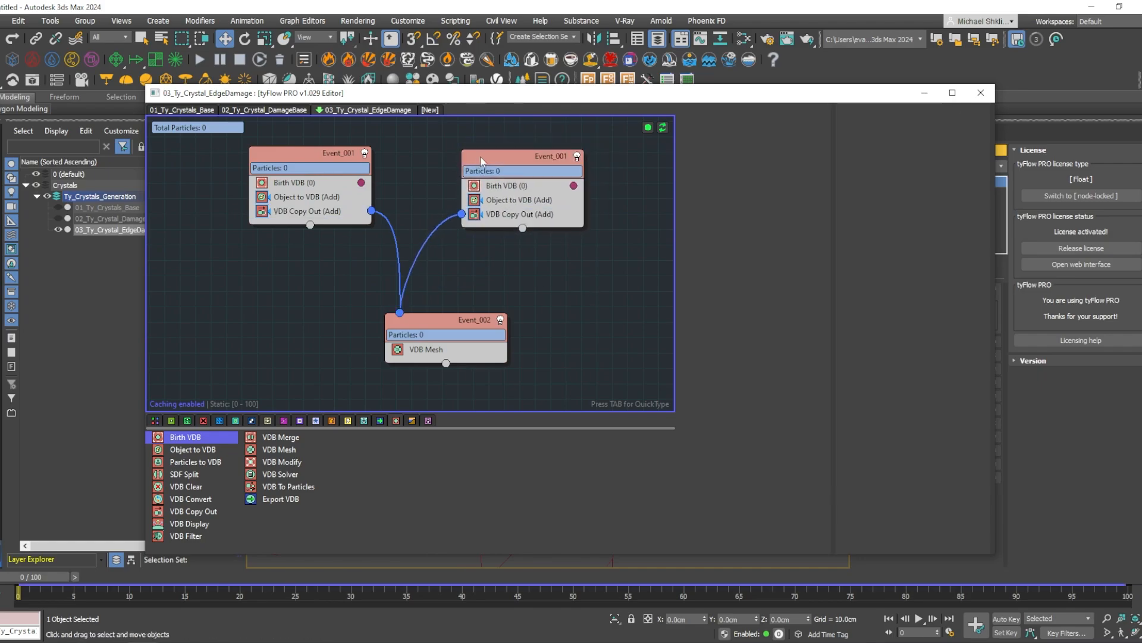
pyautogui.click(481, 158)
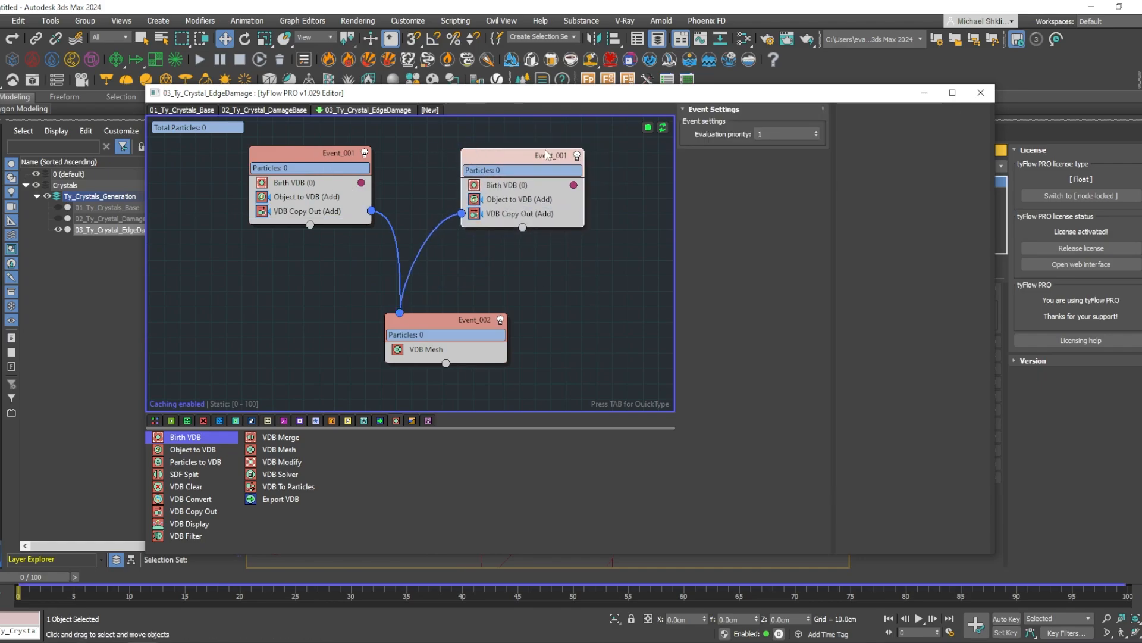
pyautogui.doubleClick(756, 134)
pyautogui.write('2')
pyautogui.press('Return')
pyautogui.moveTo(535, 254)
pyautogui.mouseDown(button='middle')
pyautogui.moveTo(537, 275)
pyautogui.moveTo(540, 254)
pyautogui.mouseUp(button='middle')
pyautogui.scroll(-1, 538, 261)
pyautogui.click(431, 143)
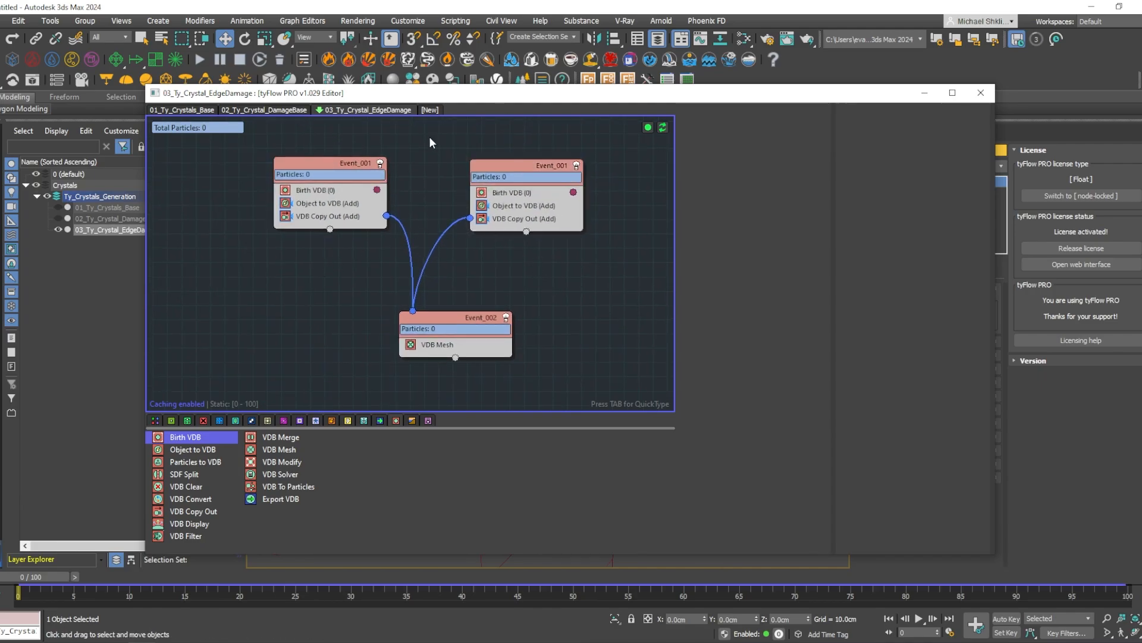
# Narrow the flow editor window and move it aside to uncover the viewport.
pyautogui.moveTo(999, 245); pyautogui.dragTo(690, 246)
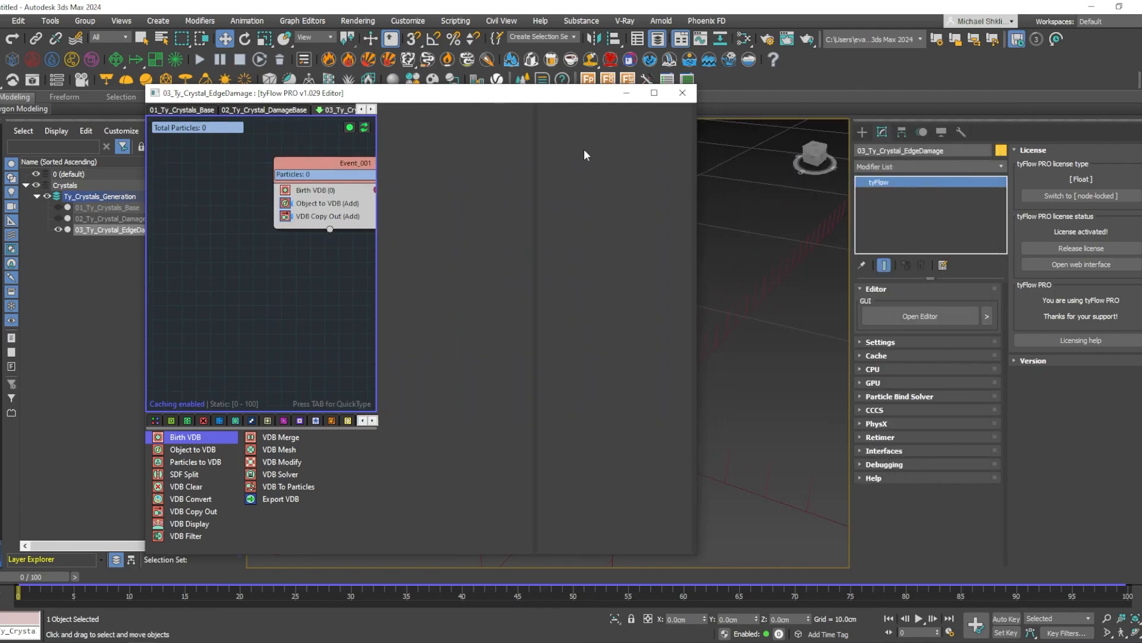
pyautogui.moveTo(559, 101); pyautogui.dragTo(331, 111)
pyautogui.moveTo(580, 301); pyautogui.dragTo(601, 299, button='middle')
pyautogui.moveTo(113, 239)
pyautogui.mouseDown(button='middle')
pyautogui.moveTo(52, 234)
pyautogui.moveTo(94, 235)
pyautogui.mouseUp(button='middle')
pyautogui.scroll(-2, 51, 234)
# Set the voxel size of the original event's Birth VDB operator to 0.03 cm.
pyautogui.click(56, 212)
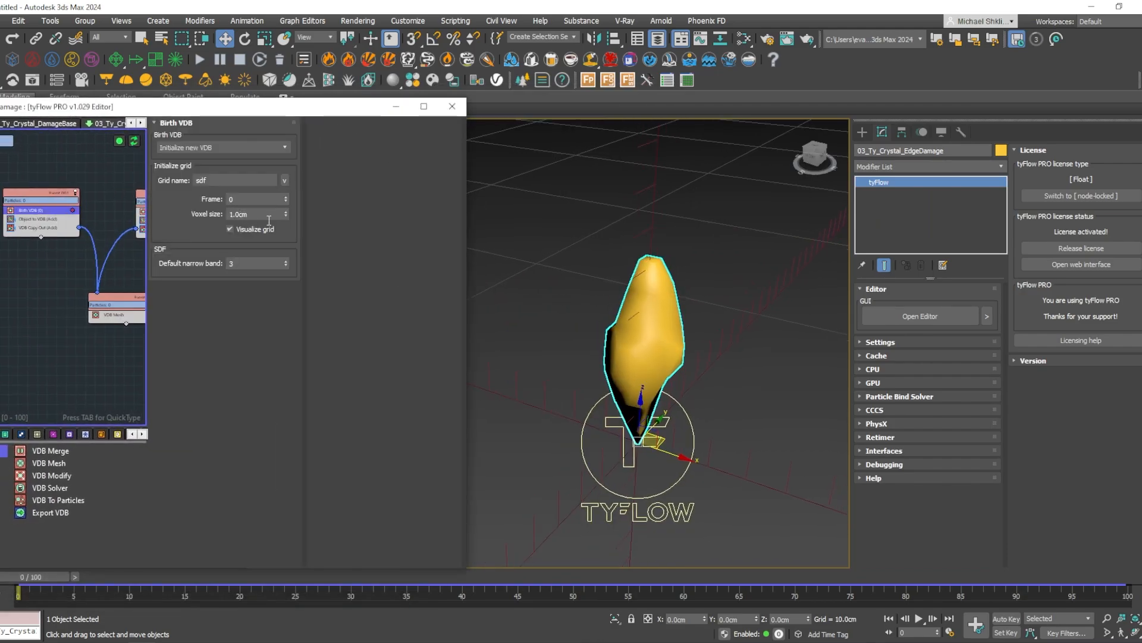
pyautogui.moveTo(268, 216); pyautogui.dragTo(199, 224)
pyautogui.write('0.03')
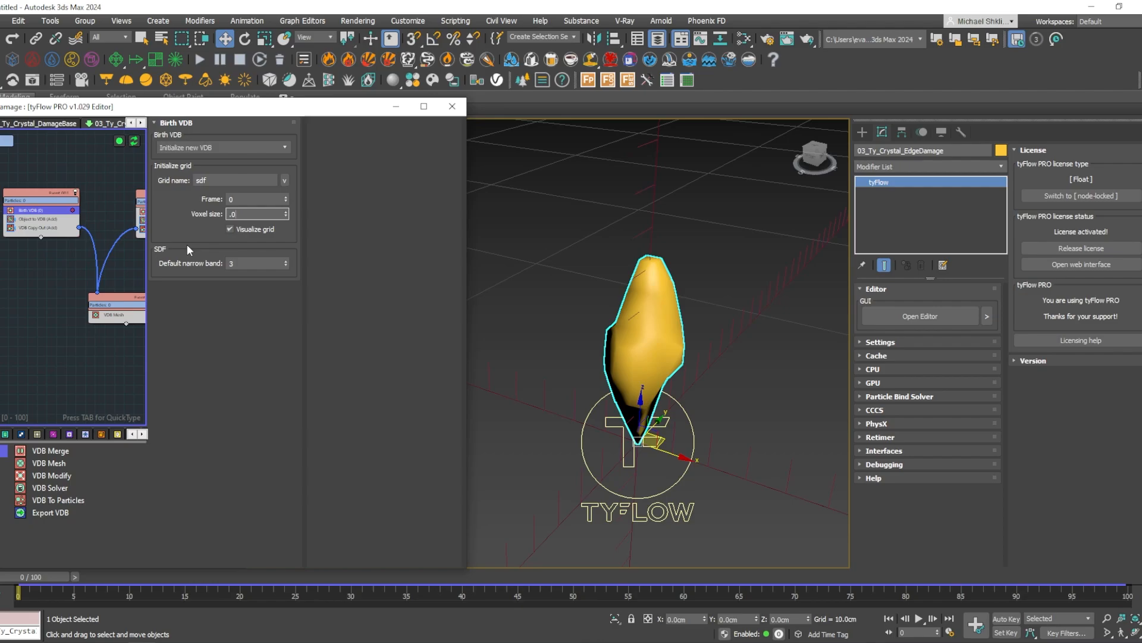
pyautogui.press('Return')
pyautogui.moveTo(138, 191); pyautogui.dragTo(112, 191, button='middle')
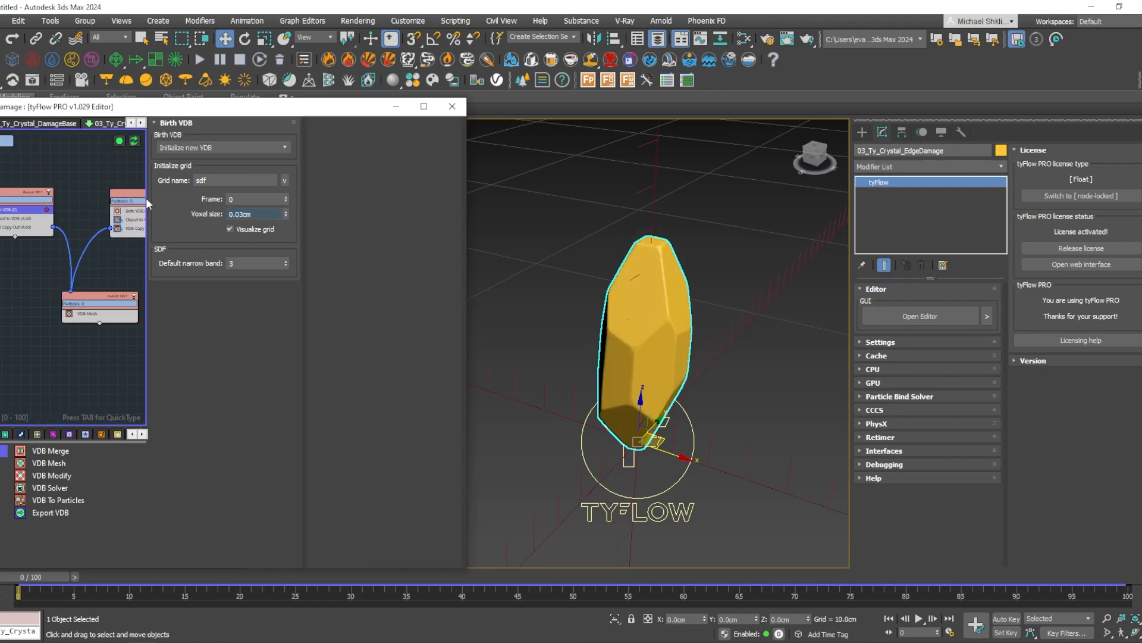
# Set the duplicated event's Birth VDB voxel size to 0.03 cm, then reduce it to 0.02 cm.
pyautogui.click(145, 197)
pyautogui.click(138, 210)
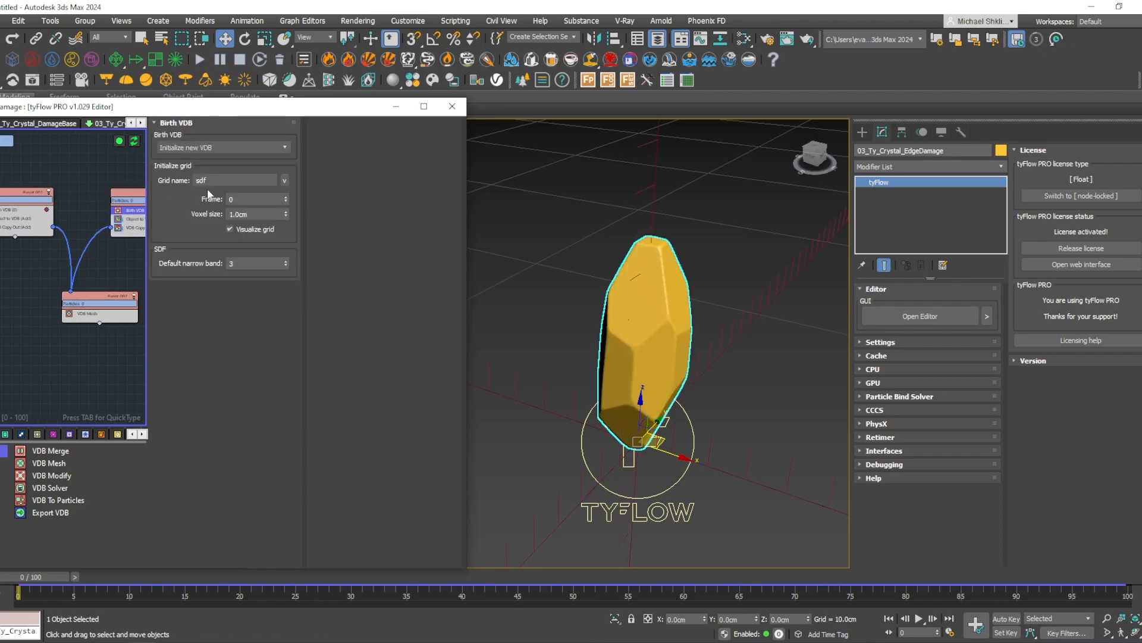
pyautogui.write('.03')
pyautogui.press('Return')
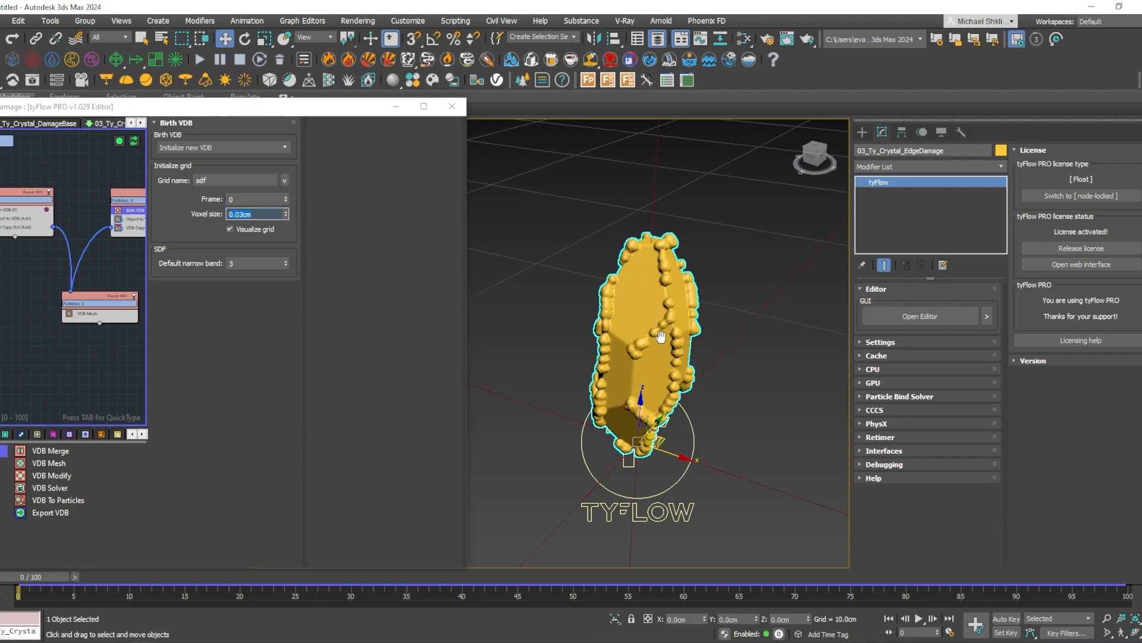
pyautogui.write('.02')
pyautogui.press('Return')
# Refine the original event's Birth VDB voxel size to 0.02 cm, then to 0.015 cm.
pyautogui.moveTo(73, 277); pyautogui.dragTo(143, 270, button='middle')
pyautogui.click(90, 204)
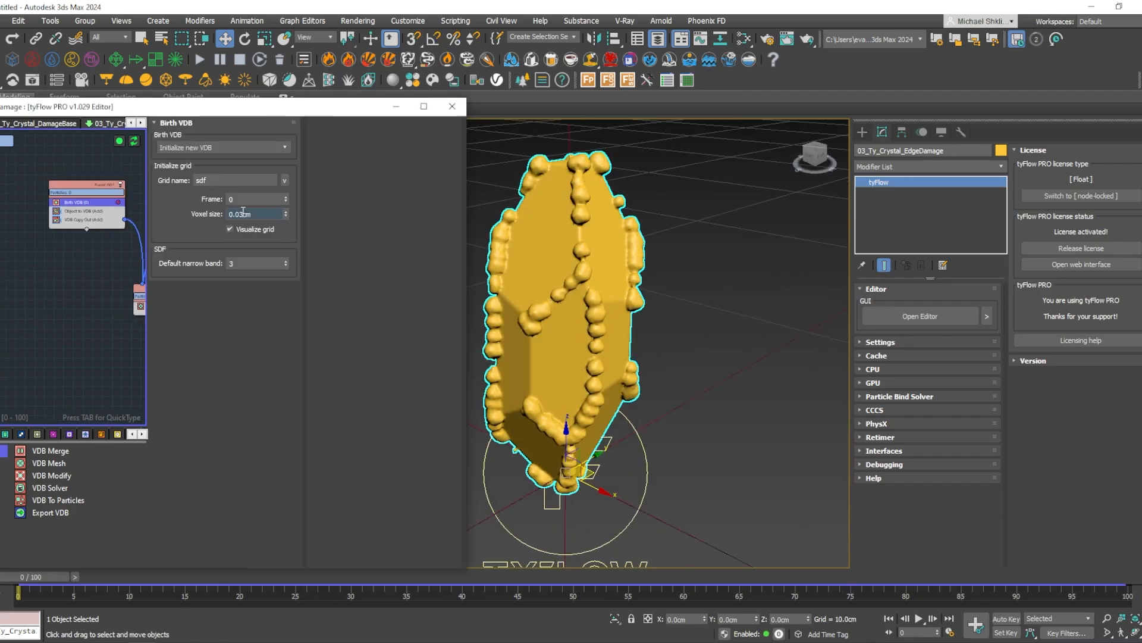
pyautogui.moveTo(242, 214); pyautogui.dragTo(294, 222)
pyautogui.write('2')
pyautogui.press('Return')
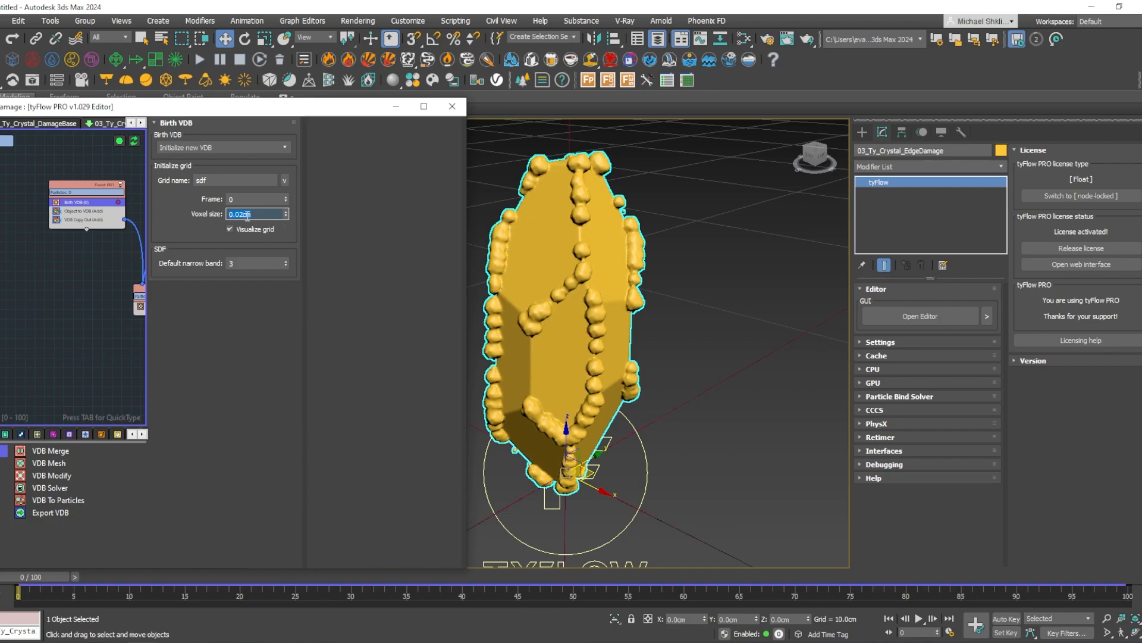
pyautogui.write('0.015')
pyautogui.press('Return')
# Match the duplicated event's Birth VDB by setting its voxel size to 0.015 cm.
pyautogui.moveTo(124, 251); pyautogui.dragTo(80, 248, button='middle')
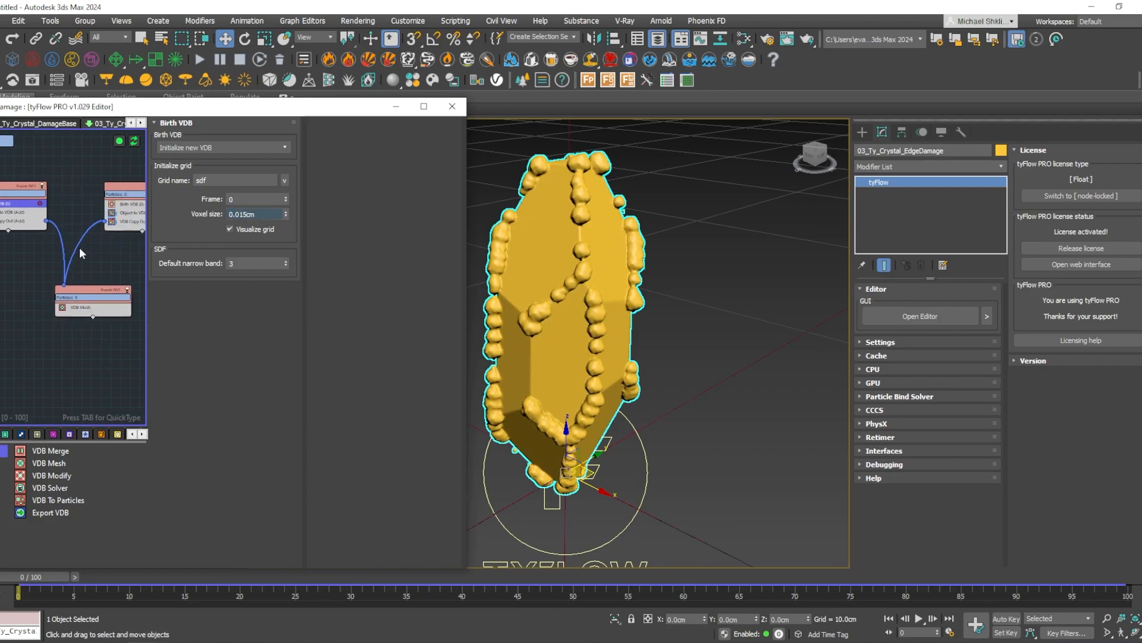
pyautogui.click(129, 223)
pyautogui.click(135, 212)
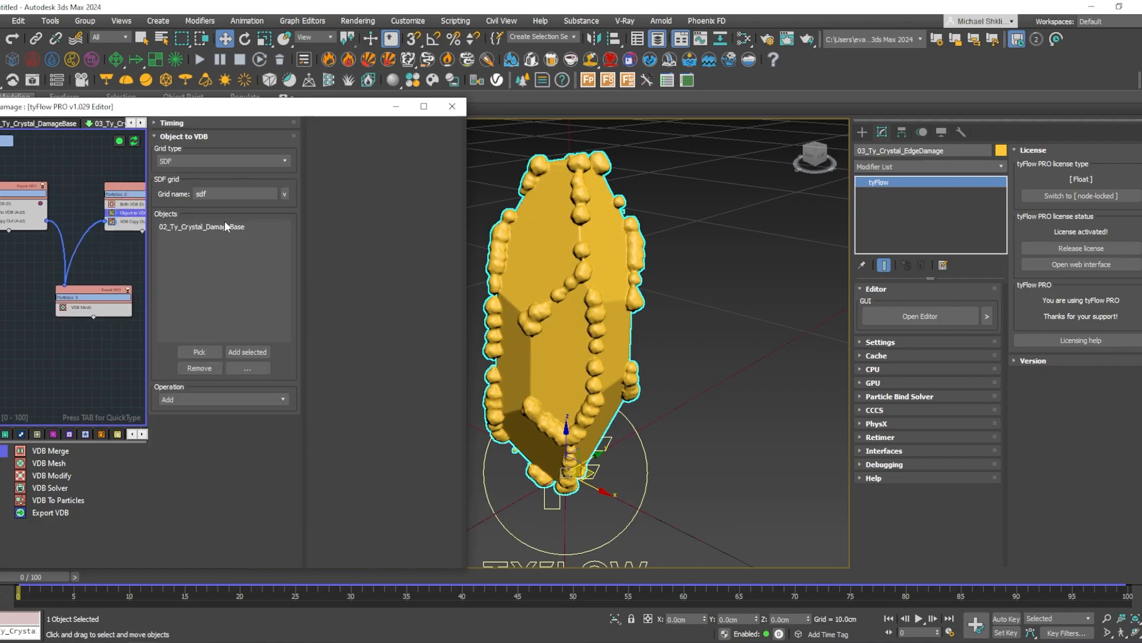
pyautogui.click(136, 204)
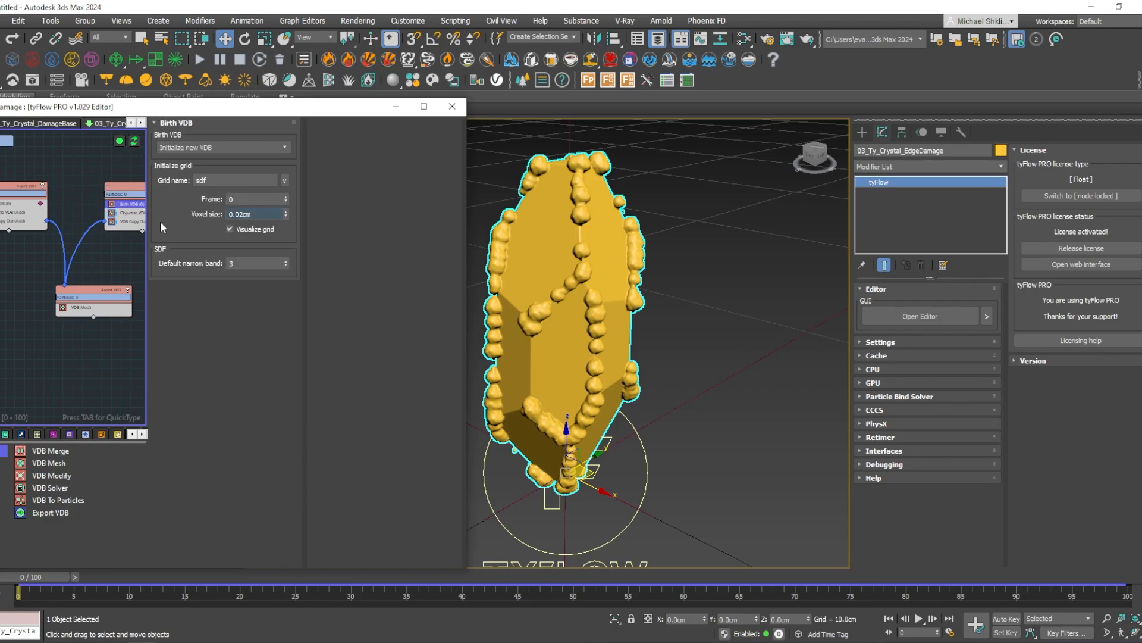
pyautogui.moveTo(240, 218); pyautogui.dragTo(298, 219)
pyautogui.write('15')
pyautogui.press('Return')
pyautogui.moveTo(596, 280); pyautogui.dragTo(642, 280, button='middle')
pyautogui.scroll(3, 642, 279)
# Change the operation of the damage event's VDB Copy Out operator to Subtract and inspect the crystal's edges.
pyautogui.moveTo(23, 276); pyautogui.dragTo(37, 263, button='middle')
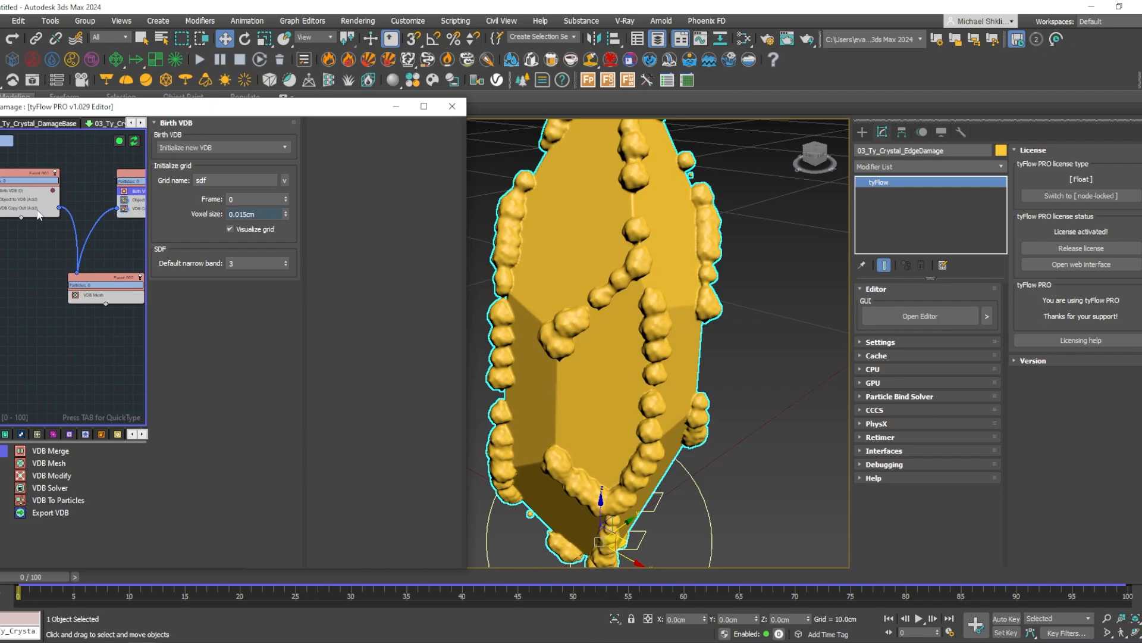
pyautogui.click(38, 210)
pyautogui.moveTo(106, 217); pyautogui.dragTo(63, 212, button='middle')
pyautogui.click(104, 205)
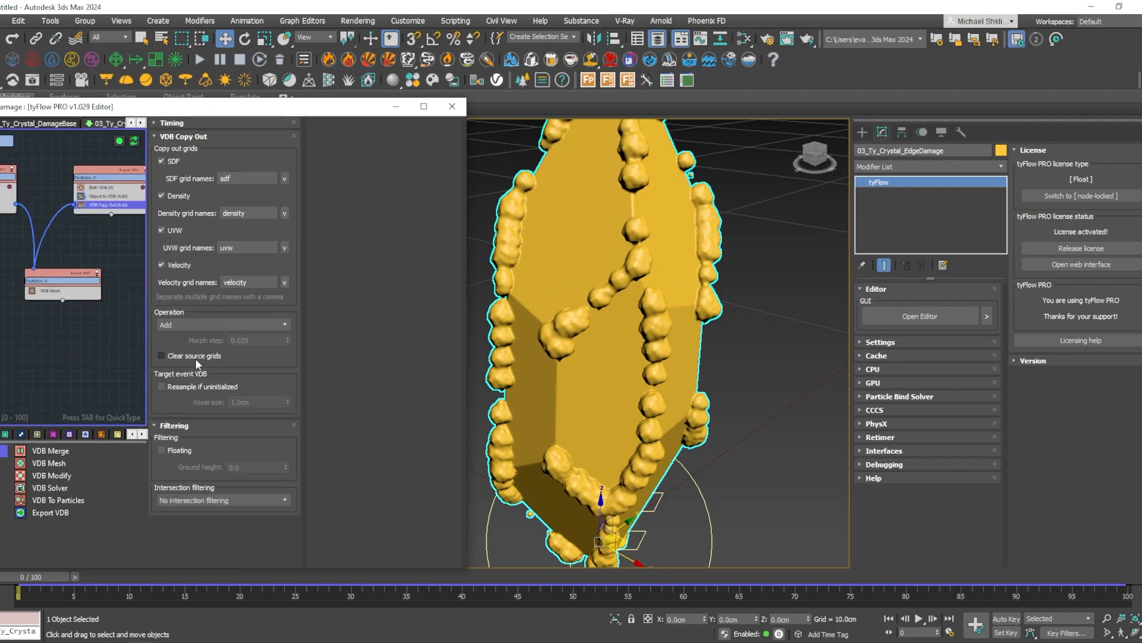
pyautogui.click(179, 324)
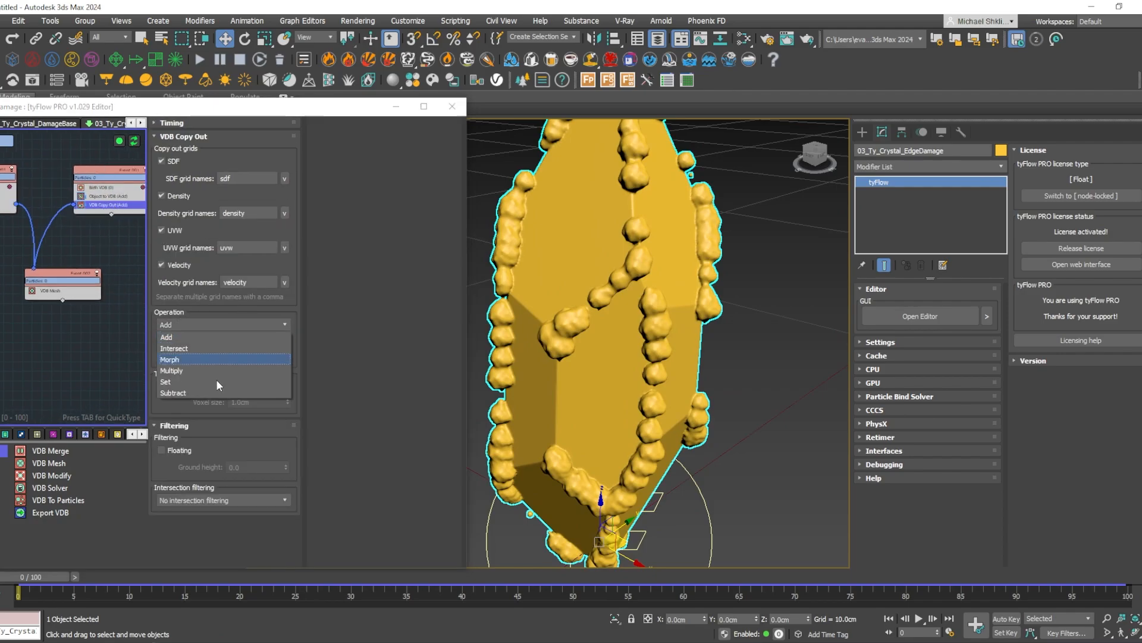
pyautogui.click(188, 391)
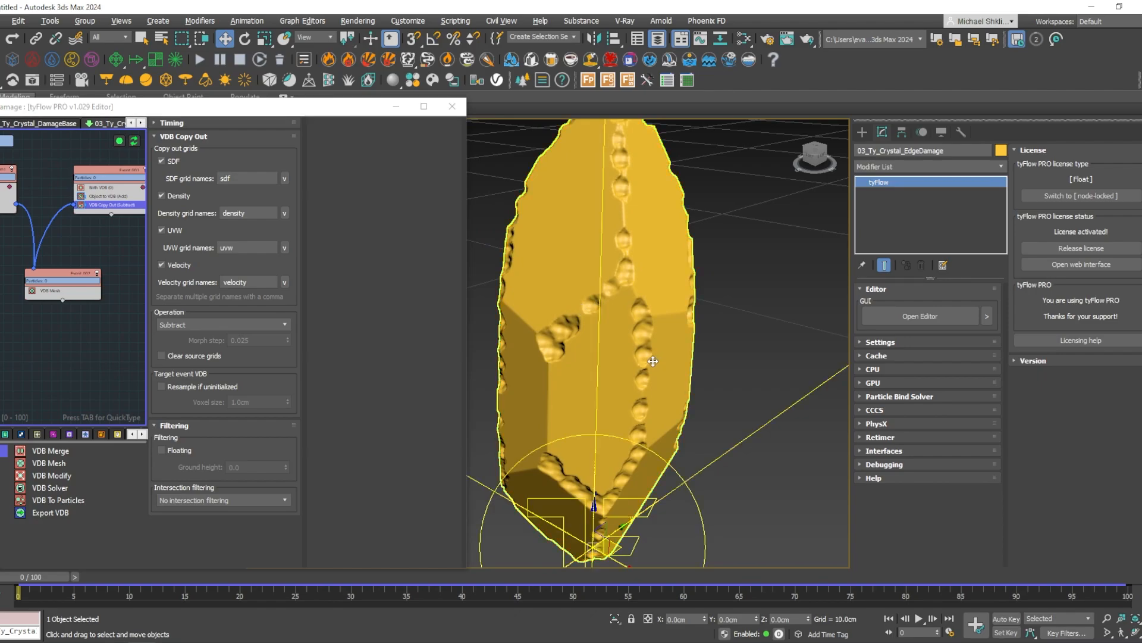
pyautogui.keyDown('alt'); pyautogui.moveTo(651, 360); pyautogui.dragTo(650, 296, button='middle'); pyautogui.keyUp('alt')
pyautogui.scroll(-5, 650, 296)
pyautogui.scroll(5, 641, 291)
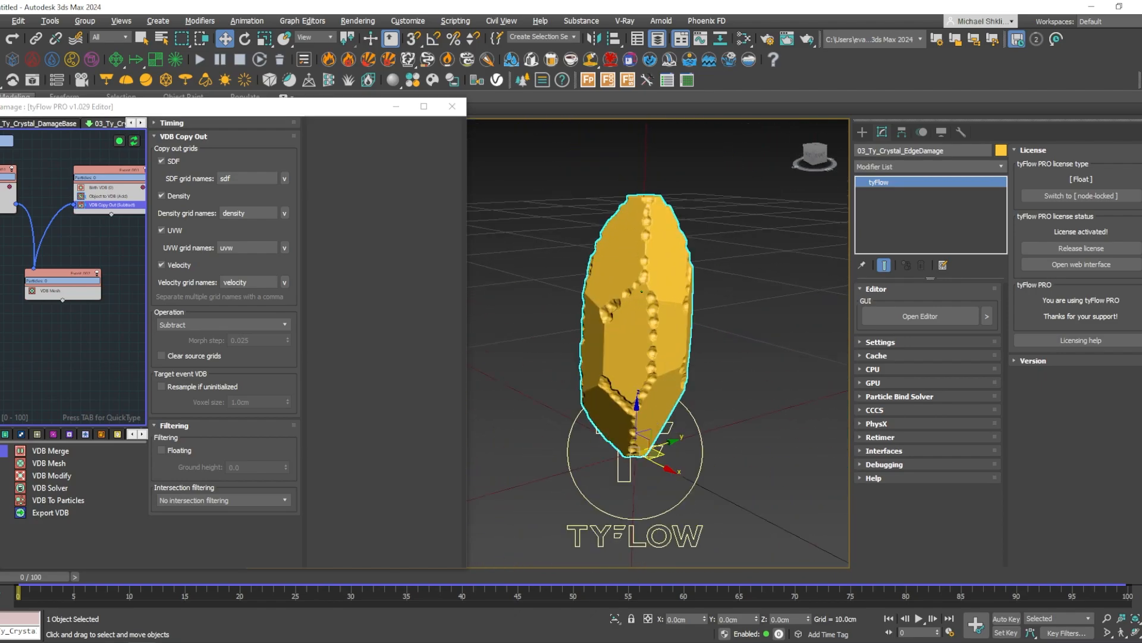
pyautogui.moveTo(642, 291); pyautogui.dragTo(637, 294, button='middle')
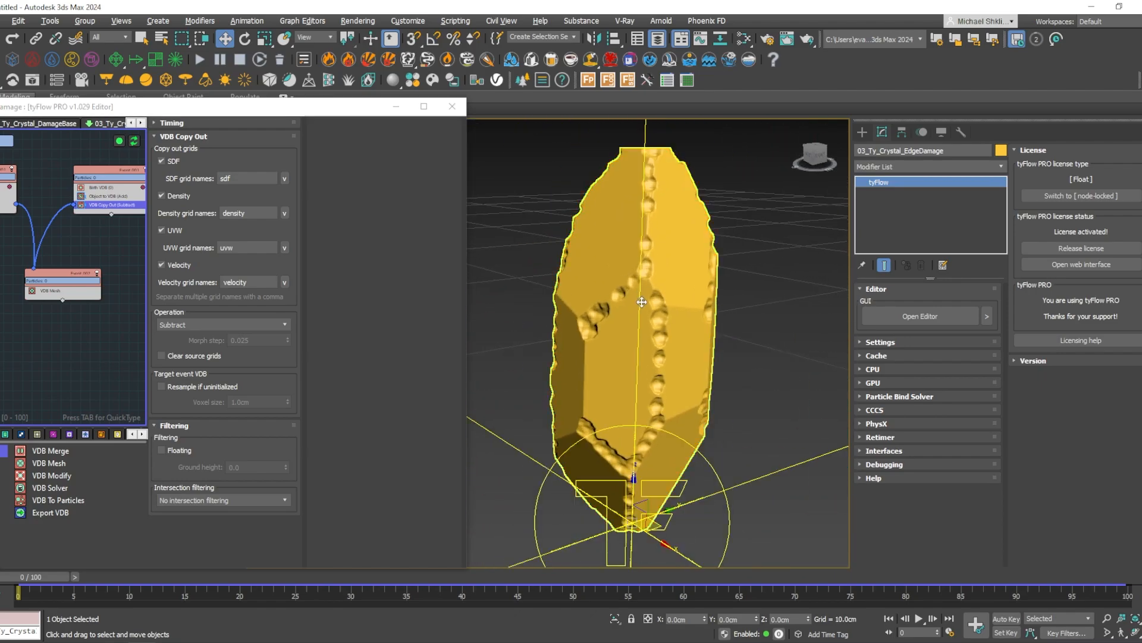
# Switch to the 02_Ty_Crystal_DamageBase flow and set the Position Displace variation to 50%.
pyautogui.click(515, 167)
pyautogui.moveTo(179, 107); pyautogui.dragTo(284, 92)
pyautogui.click(198, 171)
pyautogui.moveTo(95, 261); pyautogui.dragTo(188, 258, button='middle')
pyautogui.click(92, 268)
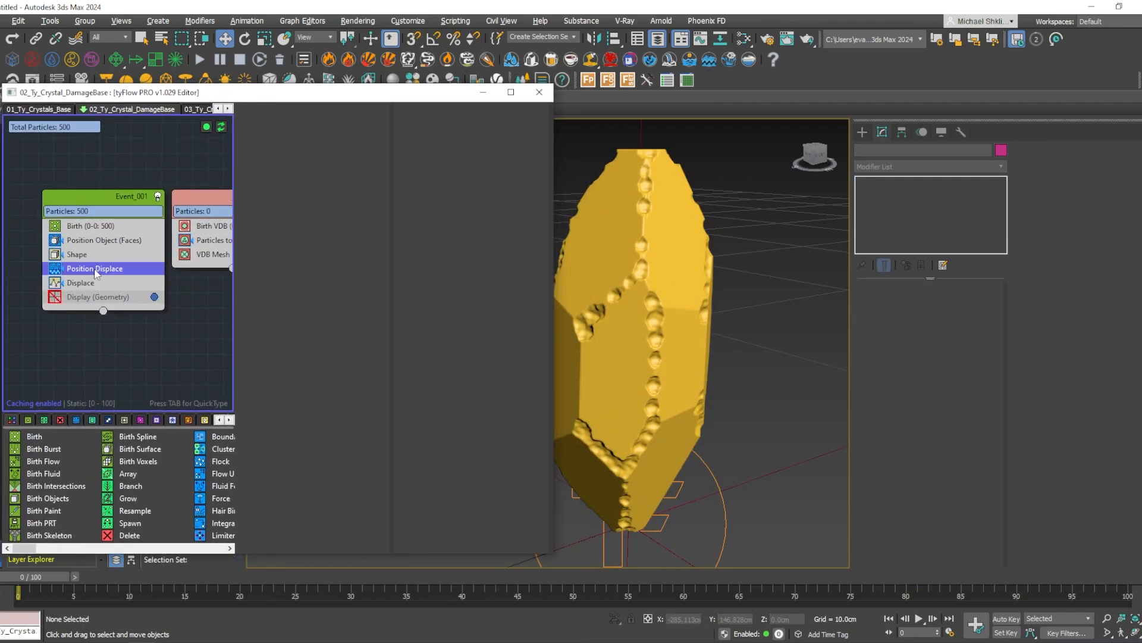
pyautogui.click(345, 486)
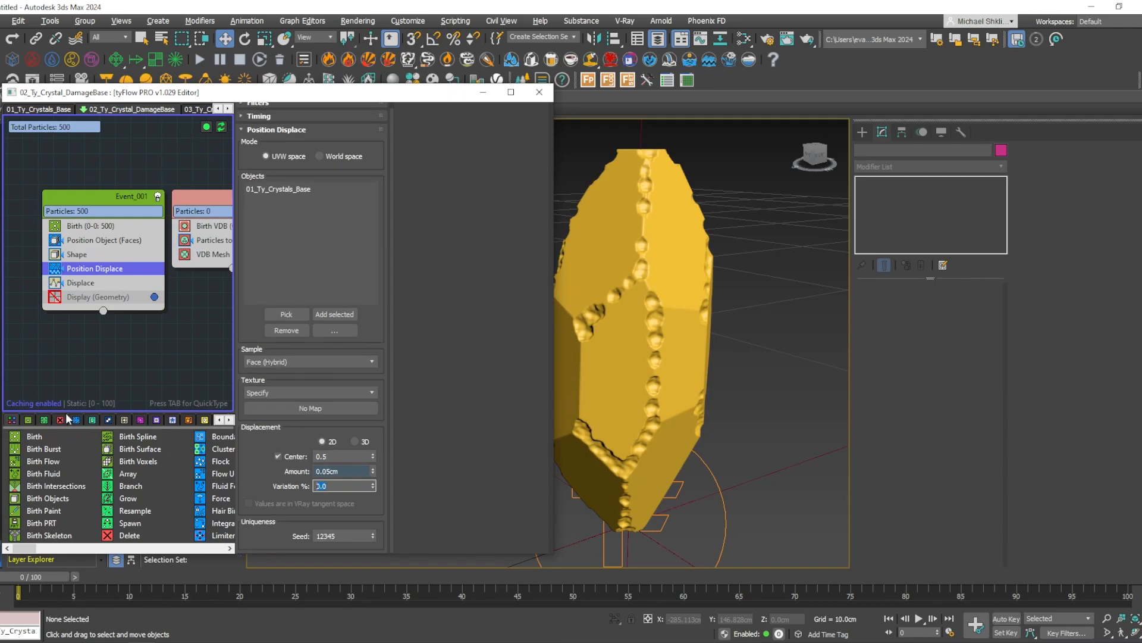
pyautogui.write('50')
pyautogui.press('Return')
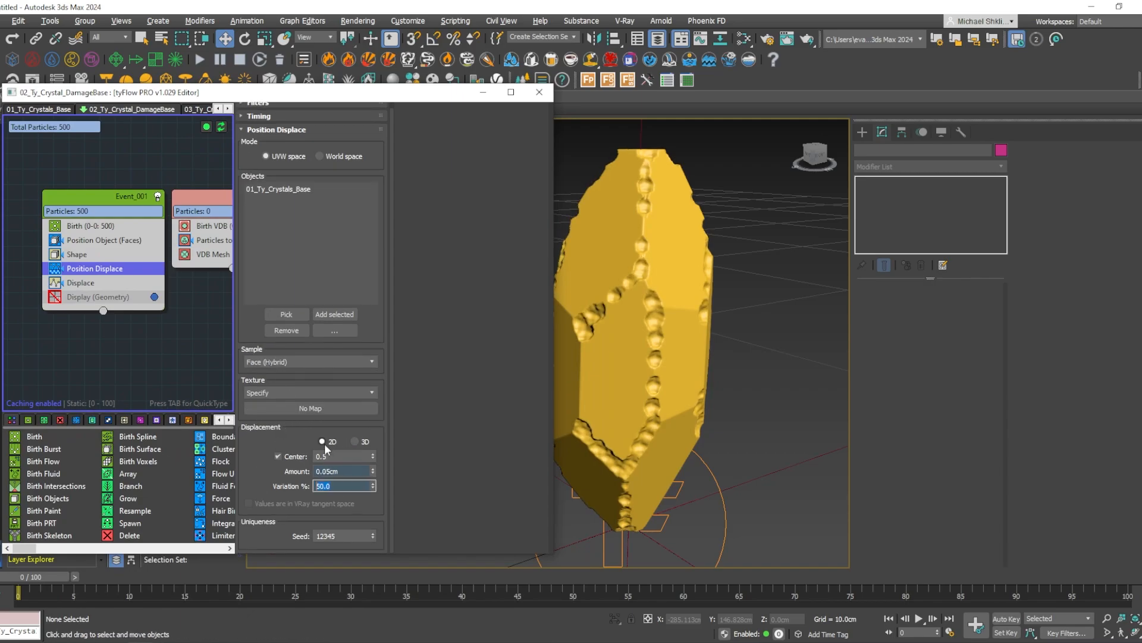
# Try a Position Displace amount of 0.08 cm, then raise it to 0.15 cm.
pyautogui.click(326, 472)
pyautogui.write('0.0')
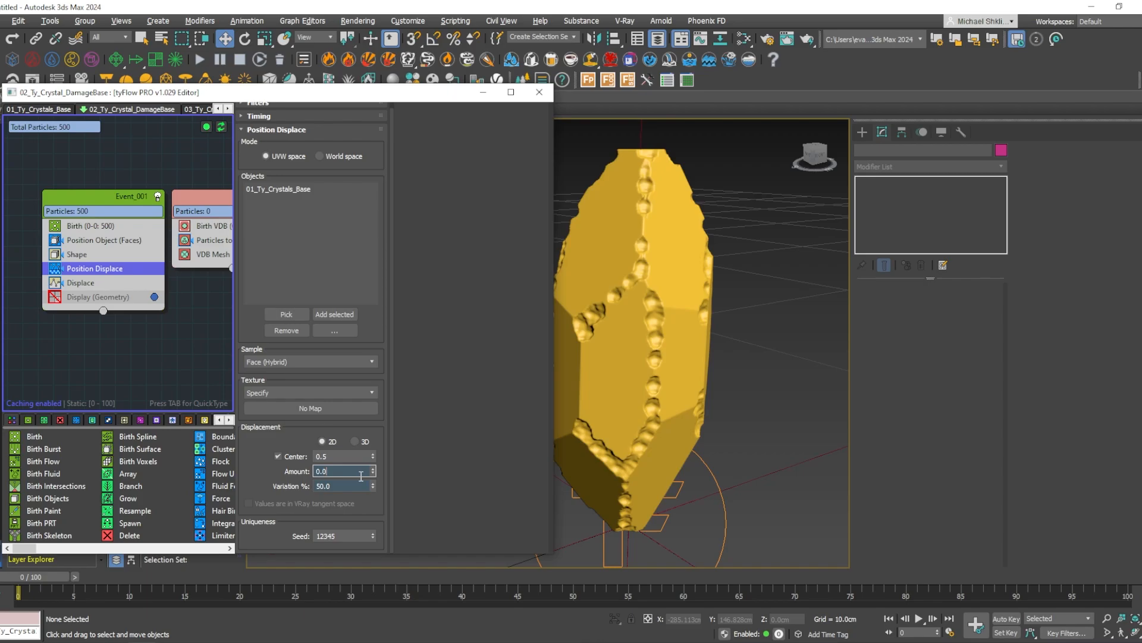
pyautogui.write('8')
pyautogui.press('Return')
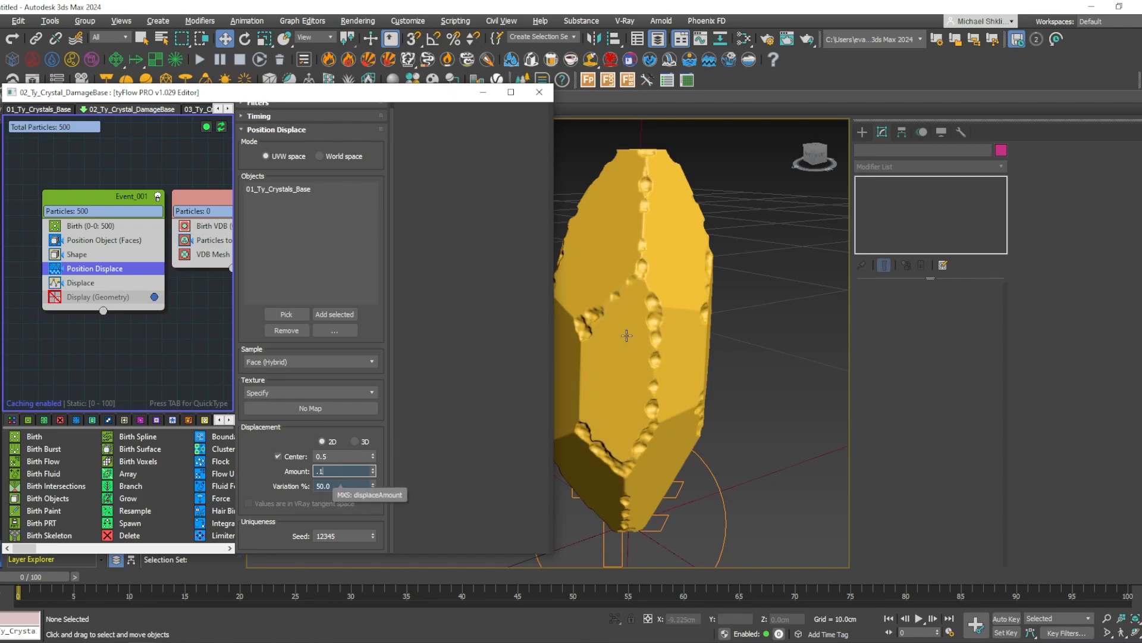
pyautogui.write('0.15')
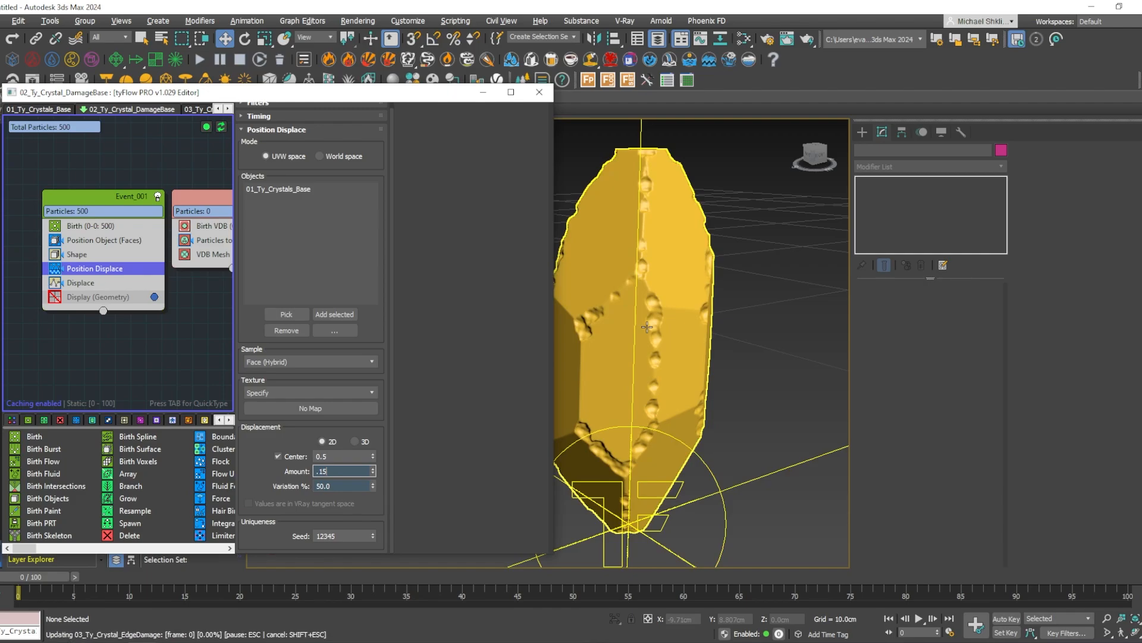
pyautogui.press('Return')
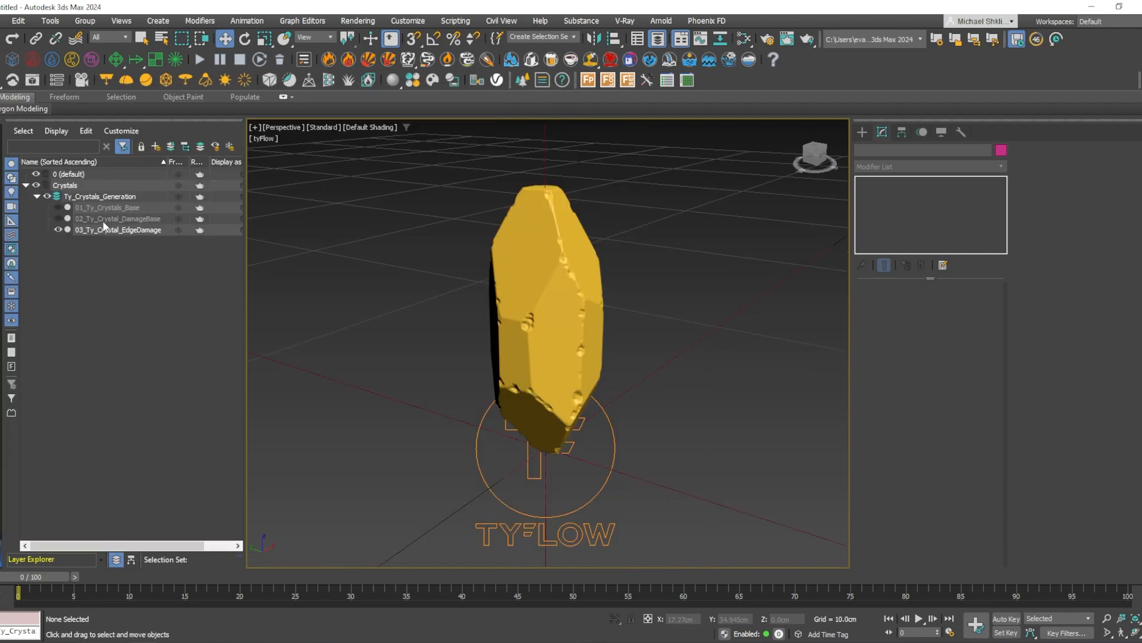
# Reopen the 02_Ty_Crystal_DamageBase flow and try a Position Displace amount of 0.2 cm.
pyautogui.moveTo(538, 300); pyautogui.dragTo(580, 293, button='middle')
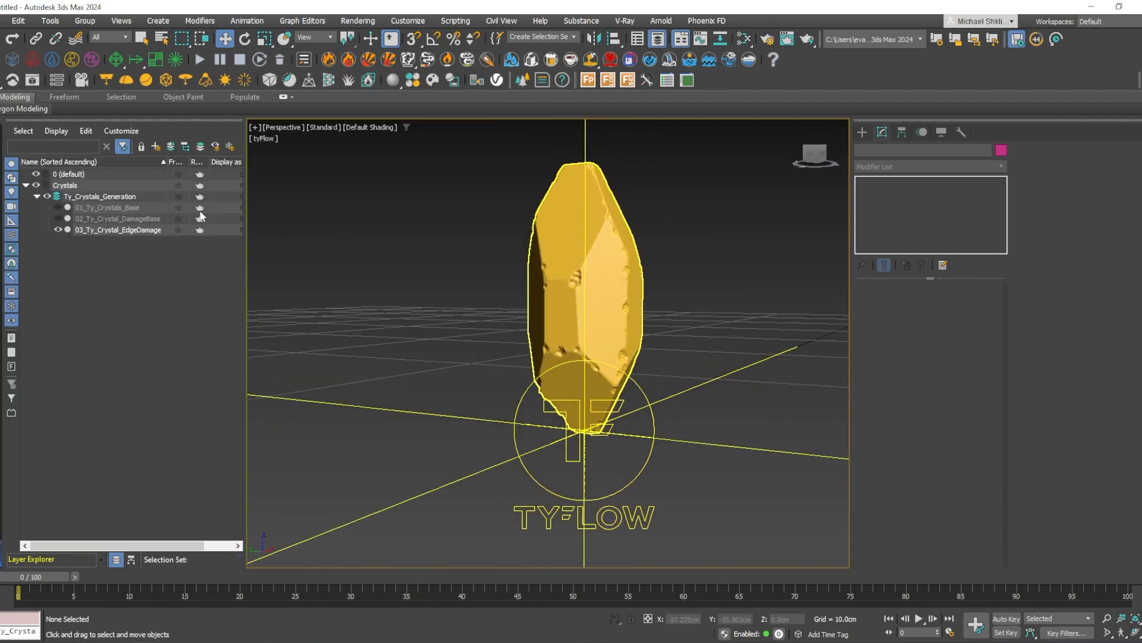
pyautogui.click(92, 219)
pyautogui.click(932, 319)
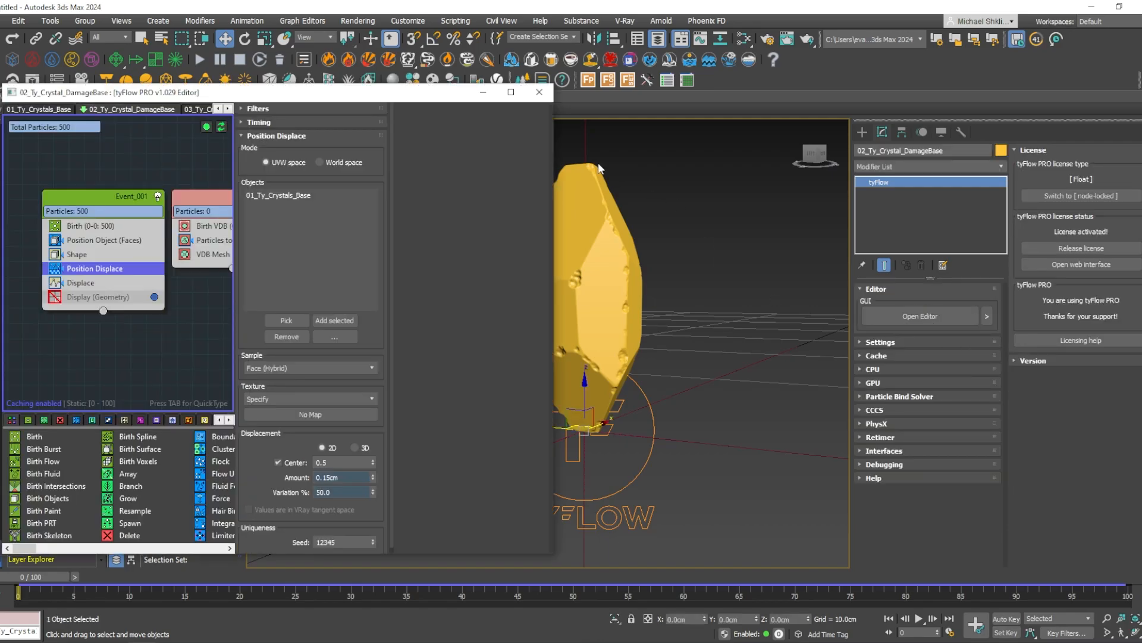
pyautogui.click(740, 376)
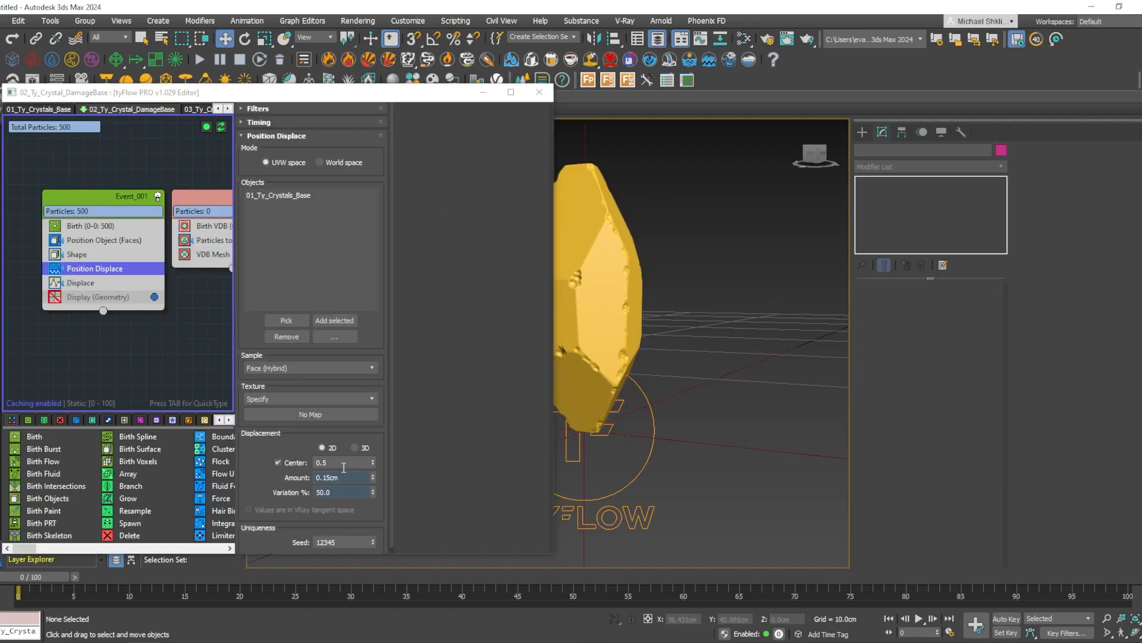
pyautogui.doubleClick(326, 477)
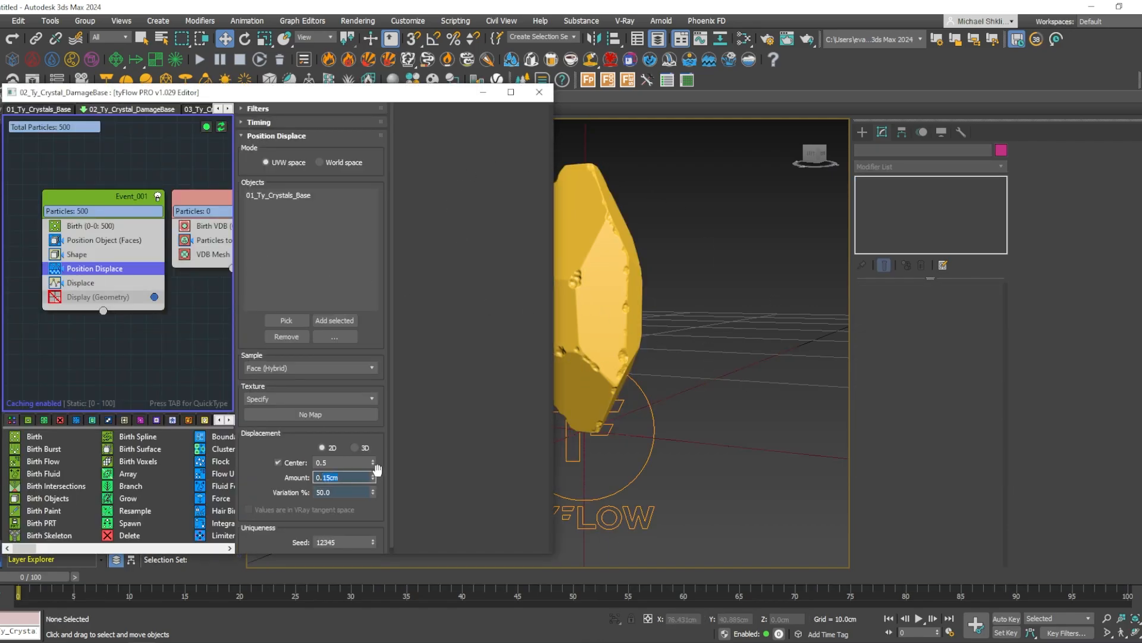
pyautogui.press('Return')
pyautogui.moveTo(596, 337); pyautogui.dragTo(637, 337, button='middle')
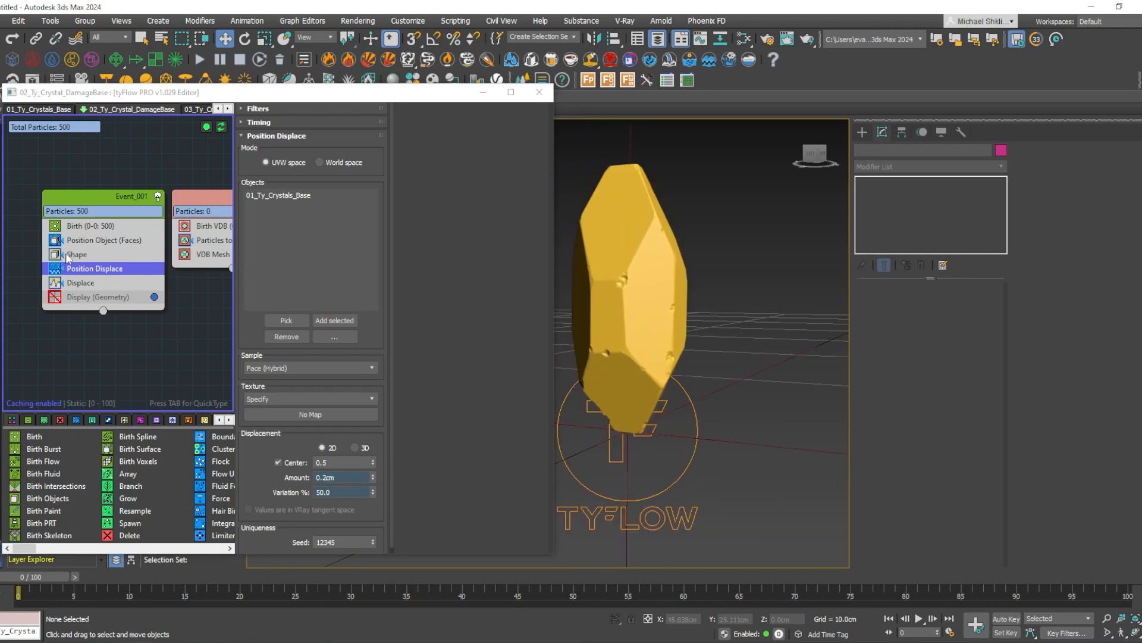
# Set the Shape operator's scale to 30% and its scale variation to 90%.
pyautogui.click(75, 255)
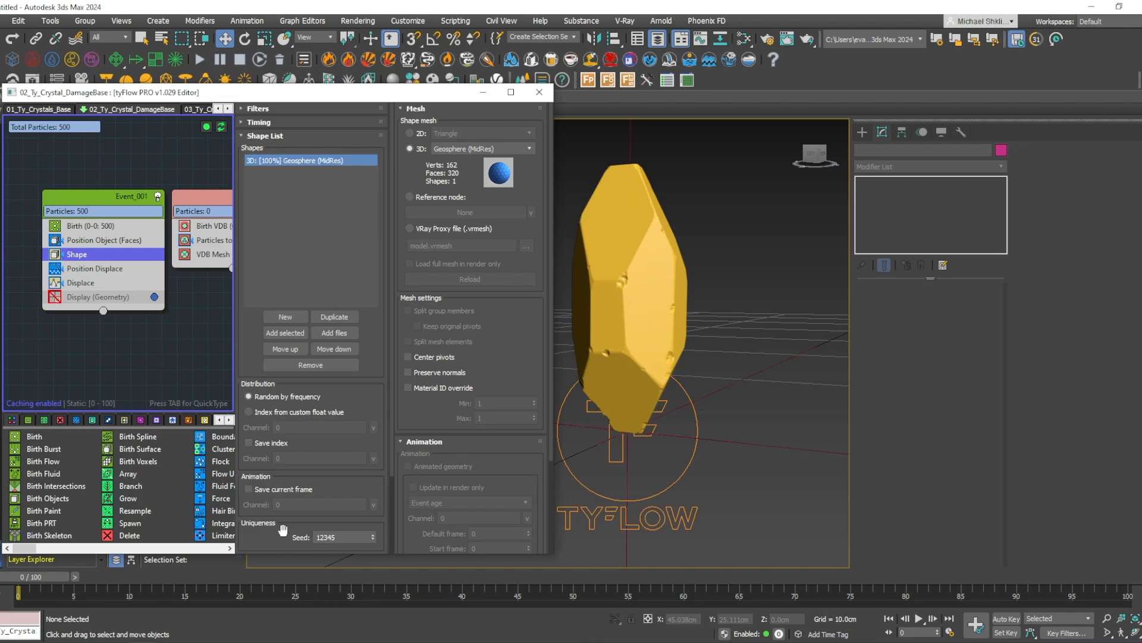
pyautogui.moveTo(283, 529); pyautogui.dragTo(283, 332)
pyautogui.click(348, 522)
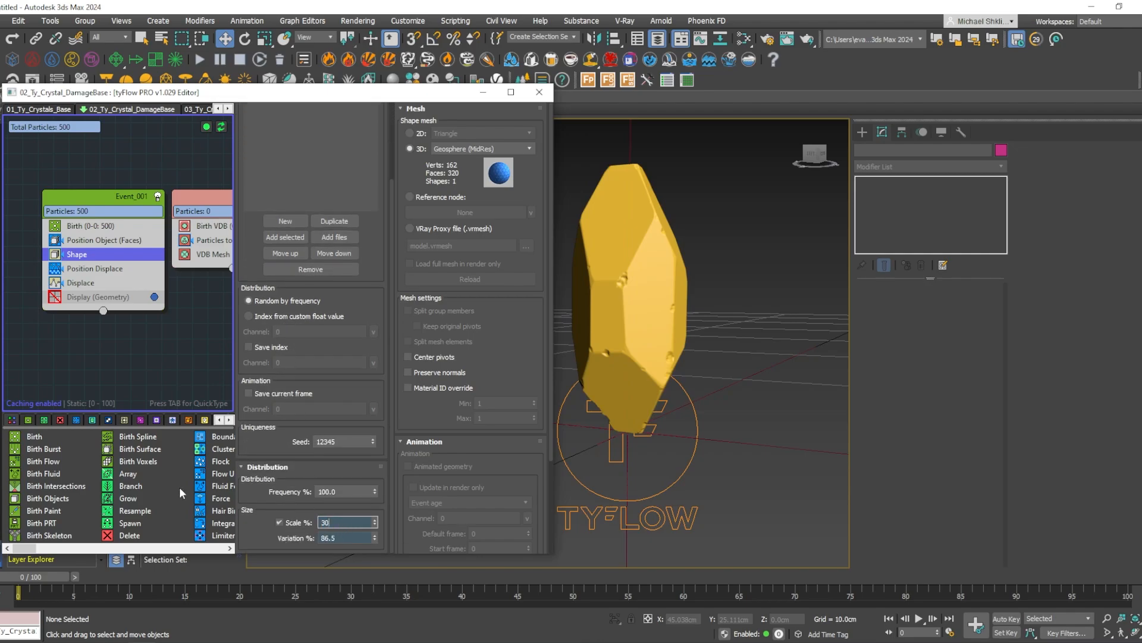
pyautogui.doubleClick(344, 537)
pyautogui.write('90')
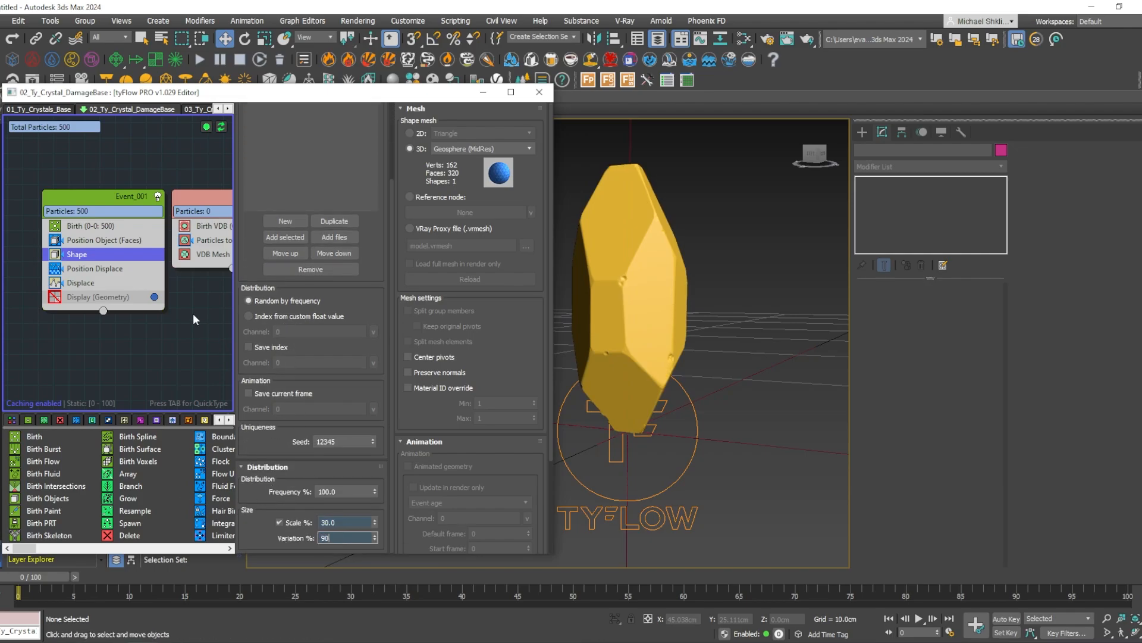
# Set the Position Displace amount to 0.15 cm and inspect the chipped edges up close.
pyautogui.click(100, 272)
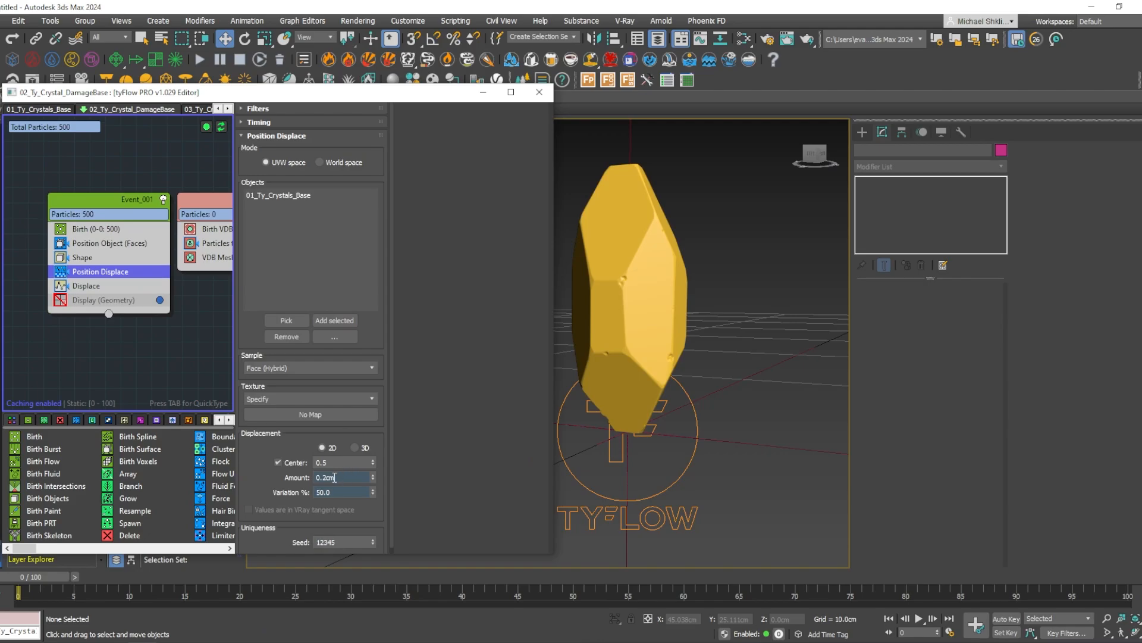
pyautogui.click(325, 477)
pyautogui.press('Return')
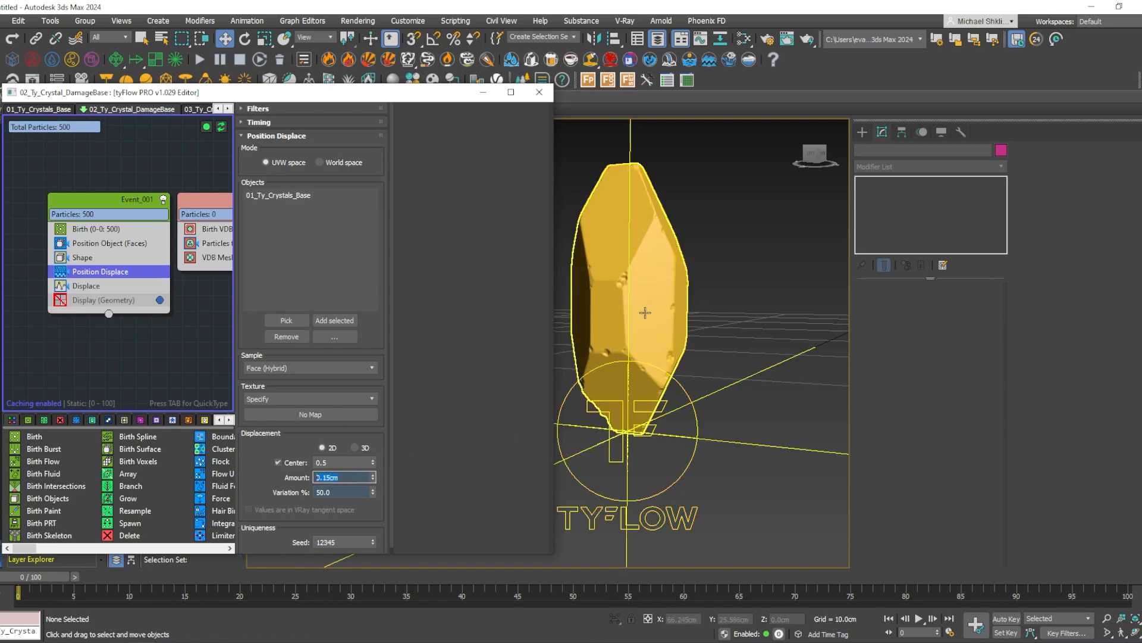
pyautogui.moveTo(651, 317); pyautogui.dragTo(640, 363, button='middle')
pyautogui.scroll(-3, 684, 351)
pyautogui.scroll(10, 686, 315)
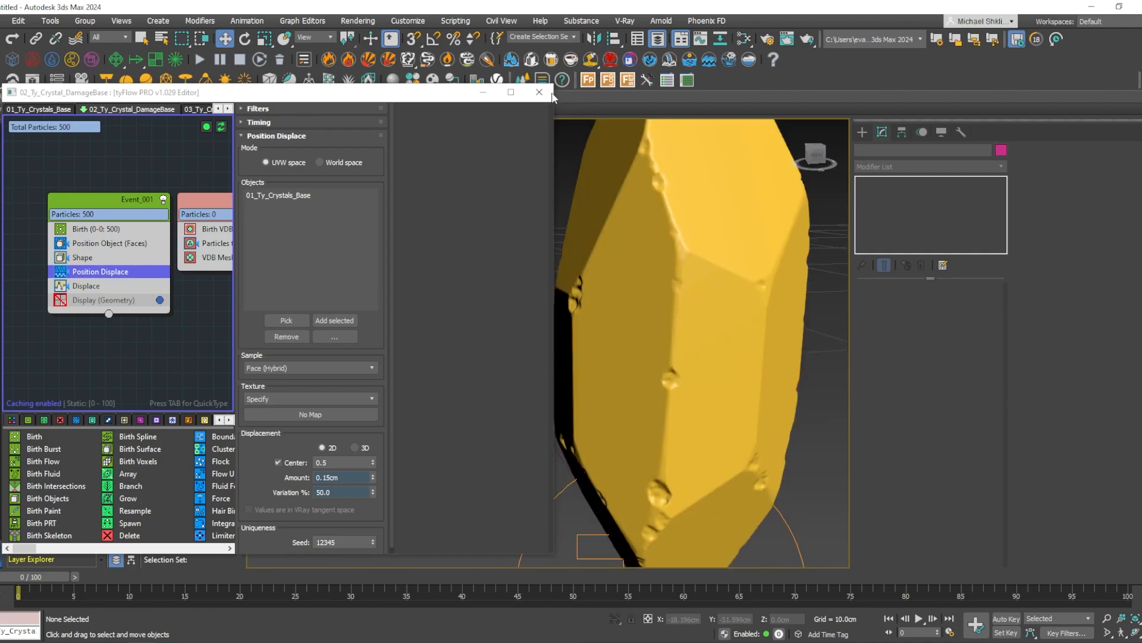
# Close the flow editor and add an Optimize modifier to 03_Ty_Crystal_EdgeDamage, checking its mesh wireframe.
pyautogui.click(539, 92)
pyautogui.click(683, 302)
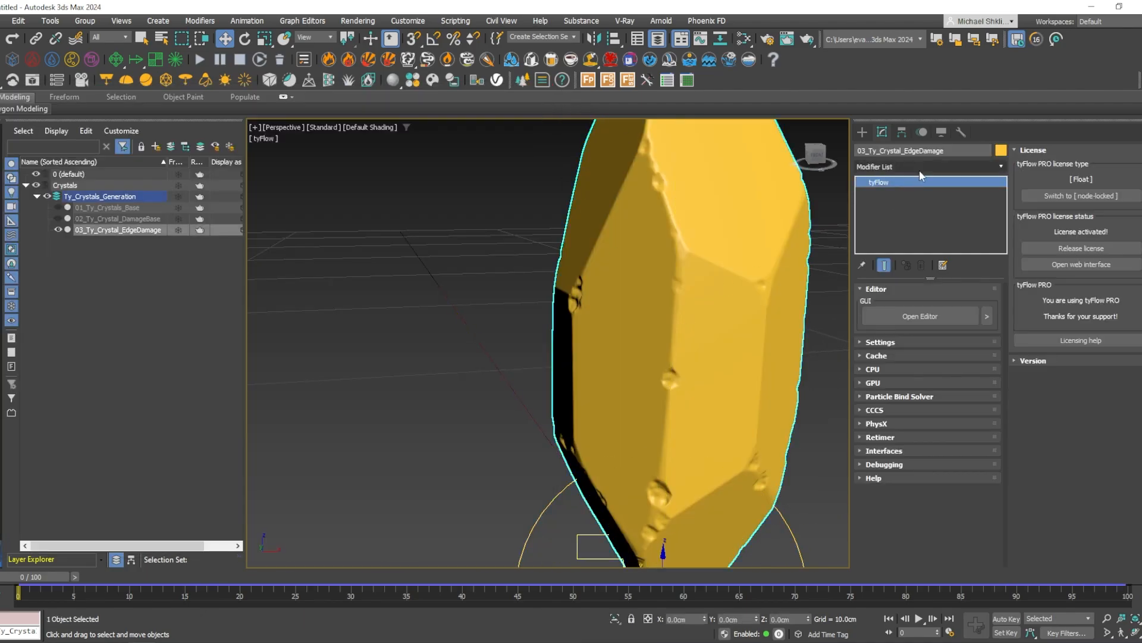
pyautogui.click(920, 170)
pyautogui.write('op')
pyautogui.click(869, 204)
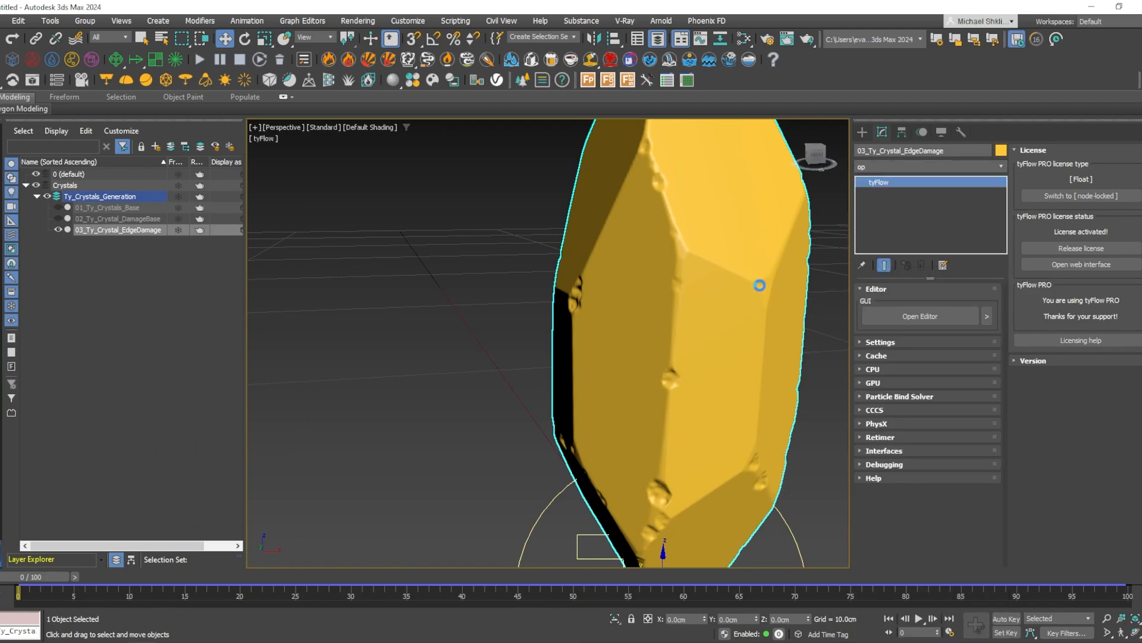
pyautogui.press('F4')
pyautogui.moveTo(673, 317); pyautogui.dragTo(633, 283, button='middle')
pyautogui.press('F4')
# Add a Smooth modifier above Optimize on 03_Ty_Crystal_EdgeDamage and check the crystal's shading.
pyautogui.click(937, 169)
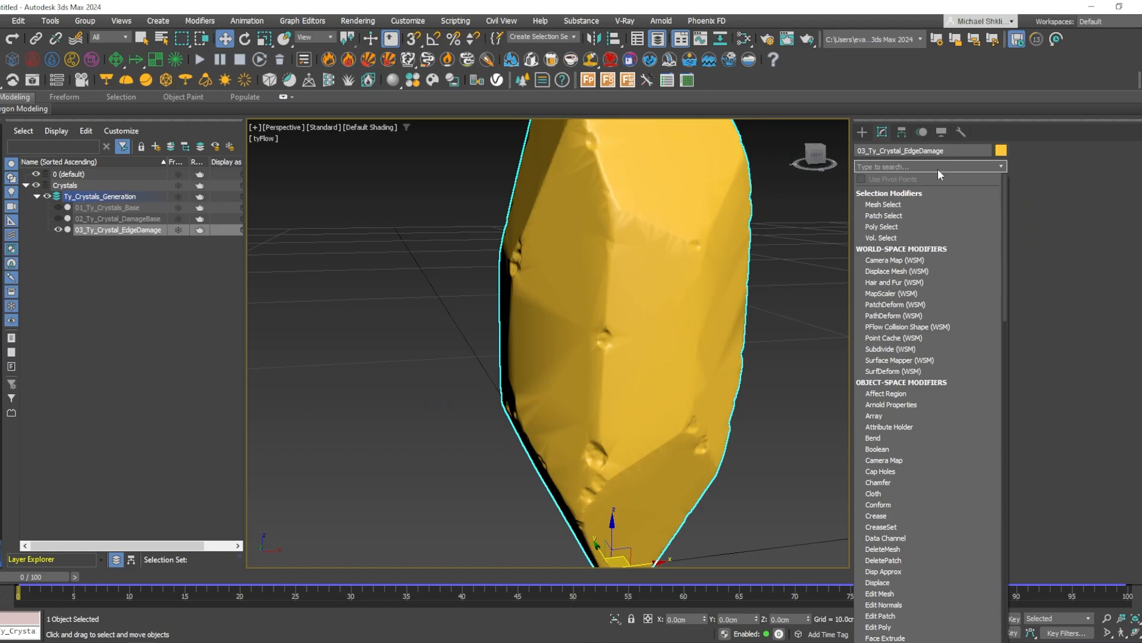
pyautogui.write('smooth')
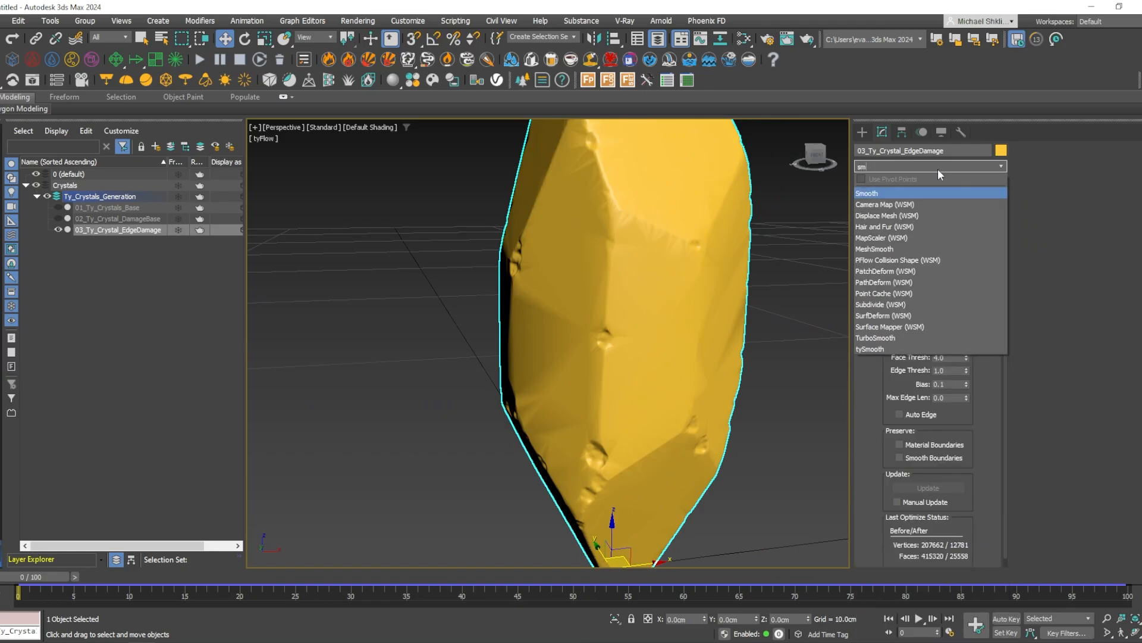
pyautogui.press('Return')
pyautogui.scroll(-5, 663, 316)
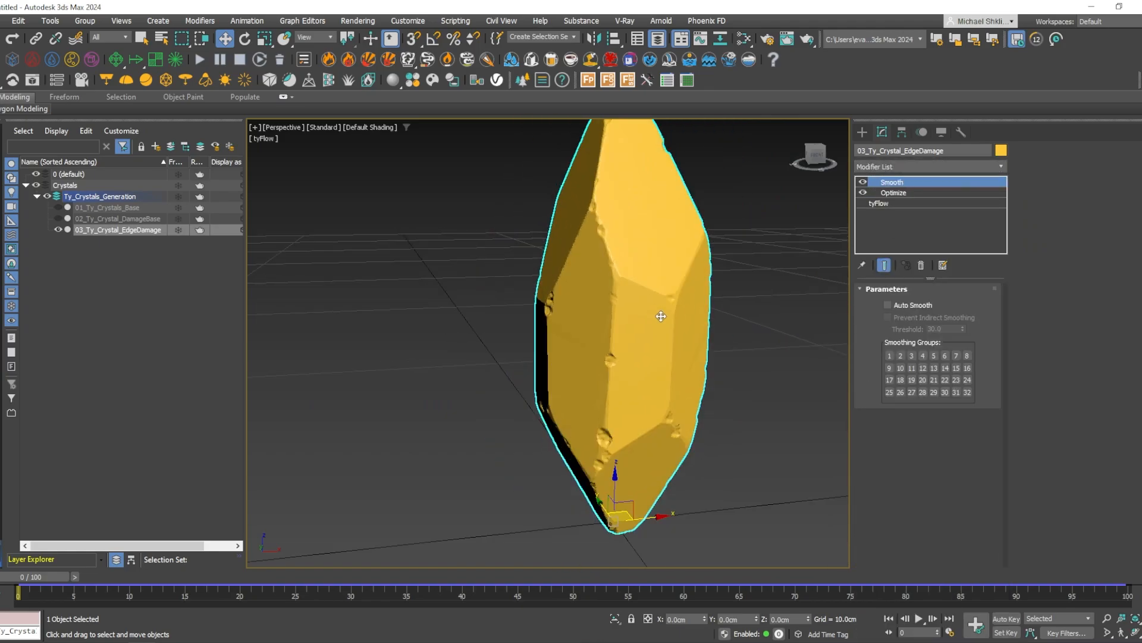
pyautogui.keyDown('alt'); pyautogui.moveTo(676, 319); pyautogui.dragTo(542, 312, button='middle'); pyautogui.keyUp('alt')
pyautogui.moveTo(625, 325); pyautogui.dragTo(500, 298, button='middle')
# Deselect the crystal and hide 03_Ty_Crystal_EdgeDamage in the scene.
pyautogui.press('q')
pyautogui.hotkey('ctrl', 'd')
pyautogui.press('z')
pyautogui.scroll(-2, 500, 297)
pyautogui.click(58, 230)
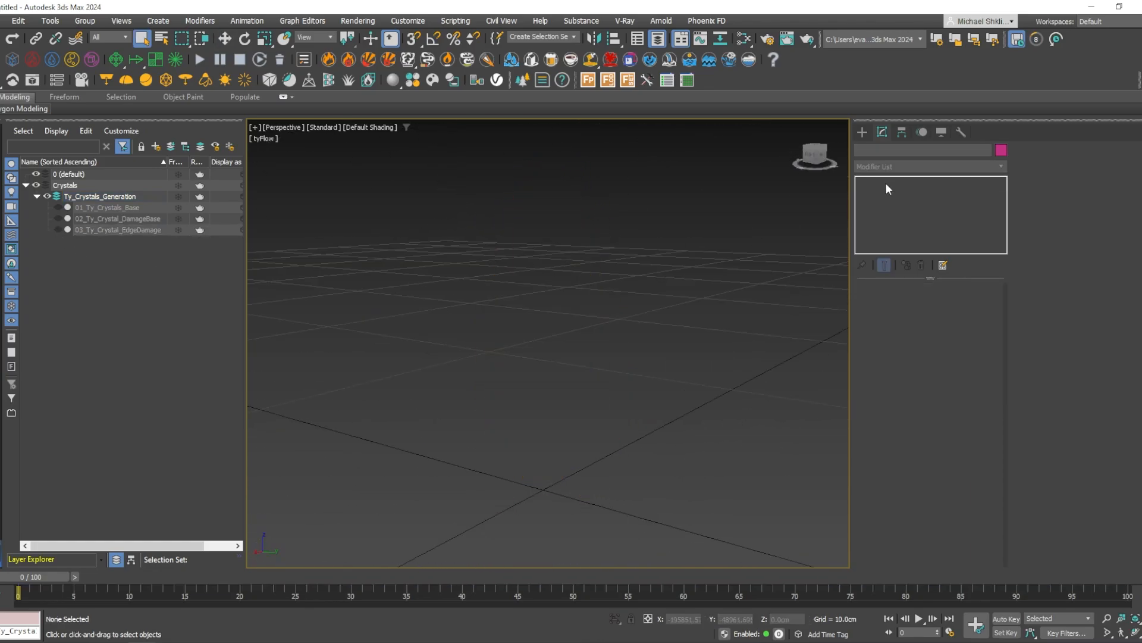
# Create a new tyFlow object at the world origin and name it 04_Ty_Crystal_Final.
pyautogui.click(862, 131)
pyautogui.click(964, 291)
pyautogui.moveTo(543, 490); pyautogui.dragTo(605, 445)
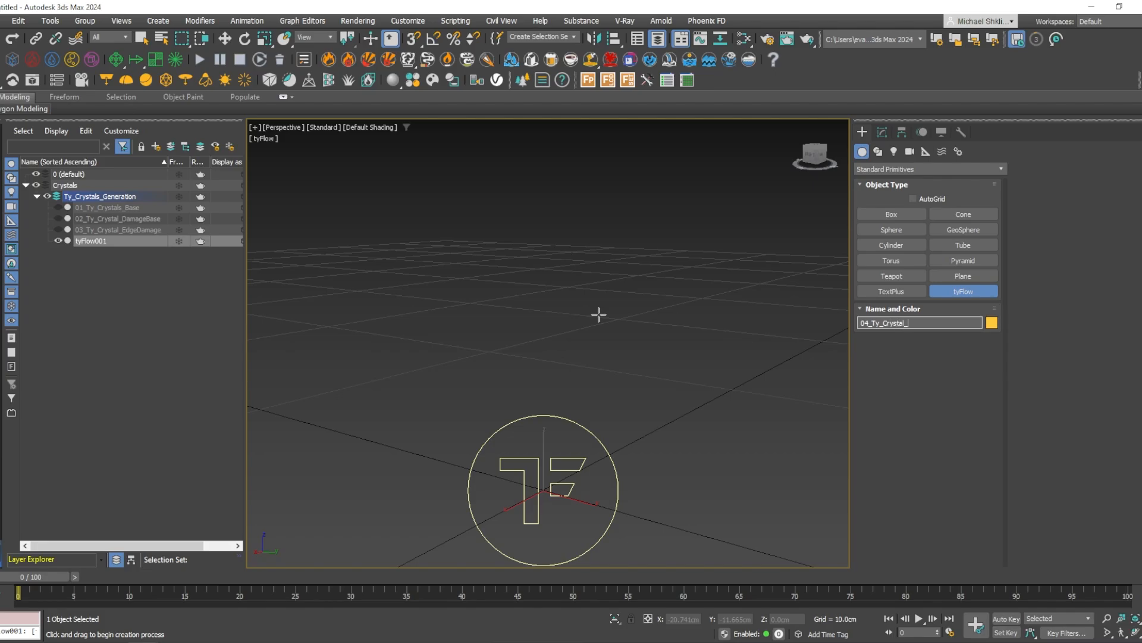
pyautogui.press('Return')
pyautogui.press('w')
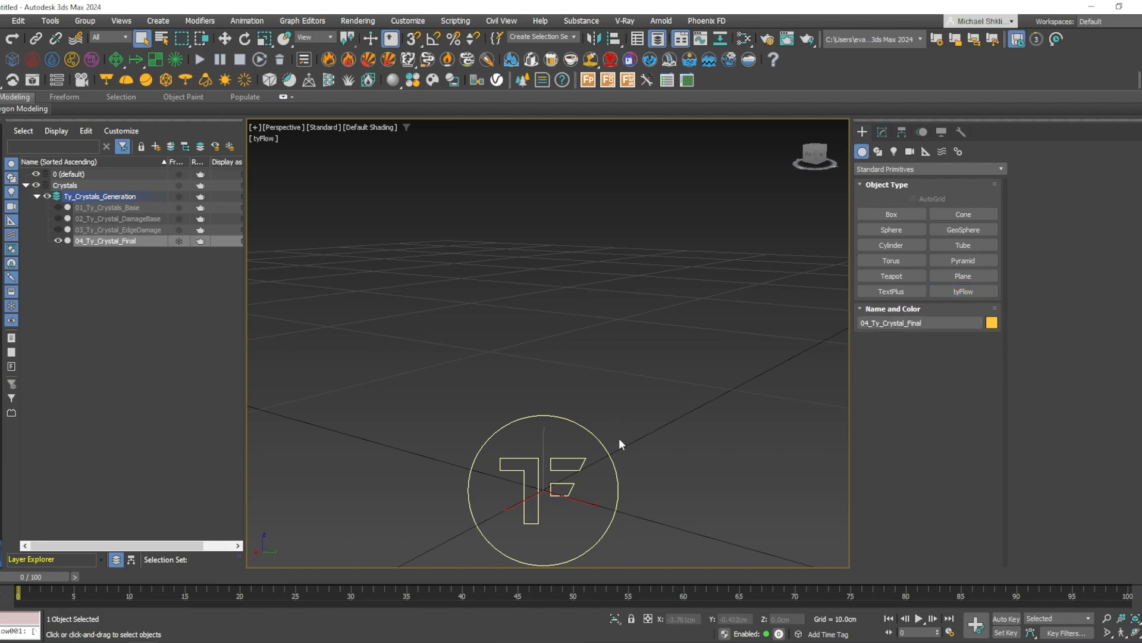
pyautogui.rightClick(756, 617)
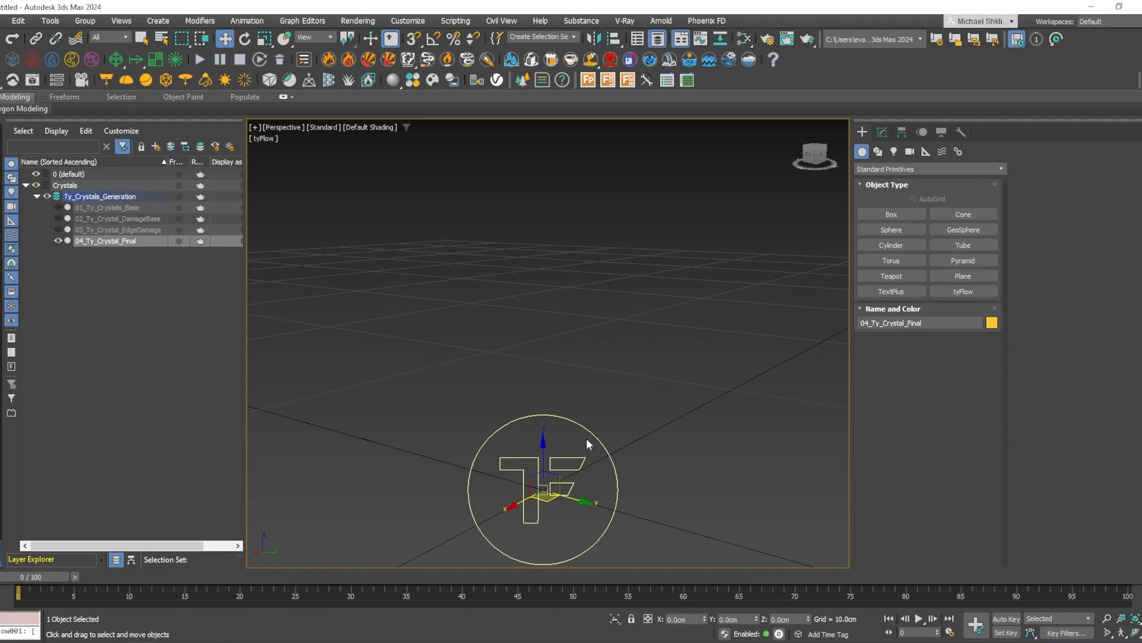
pyautogui.moveTo(590, 438); pyautogui.dragTo(640, 398, button='middle')
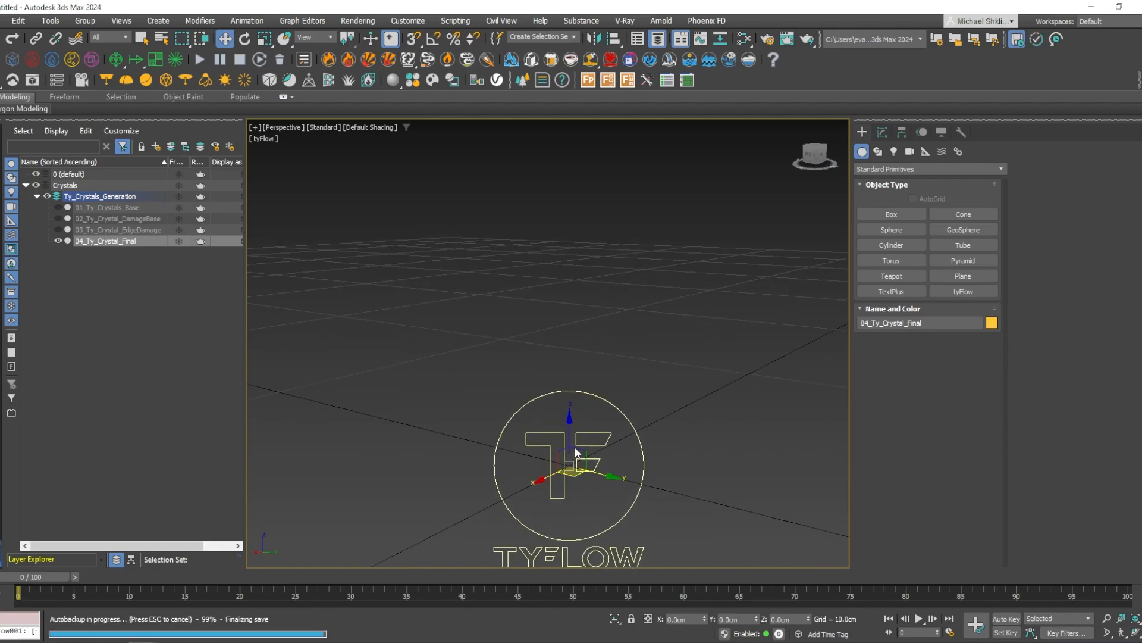
pyautogui.press('q')
pyautogui.moveTo(575, 447); pyautogui.dragTo(623, 386, button='middle')
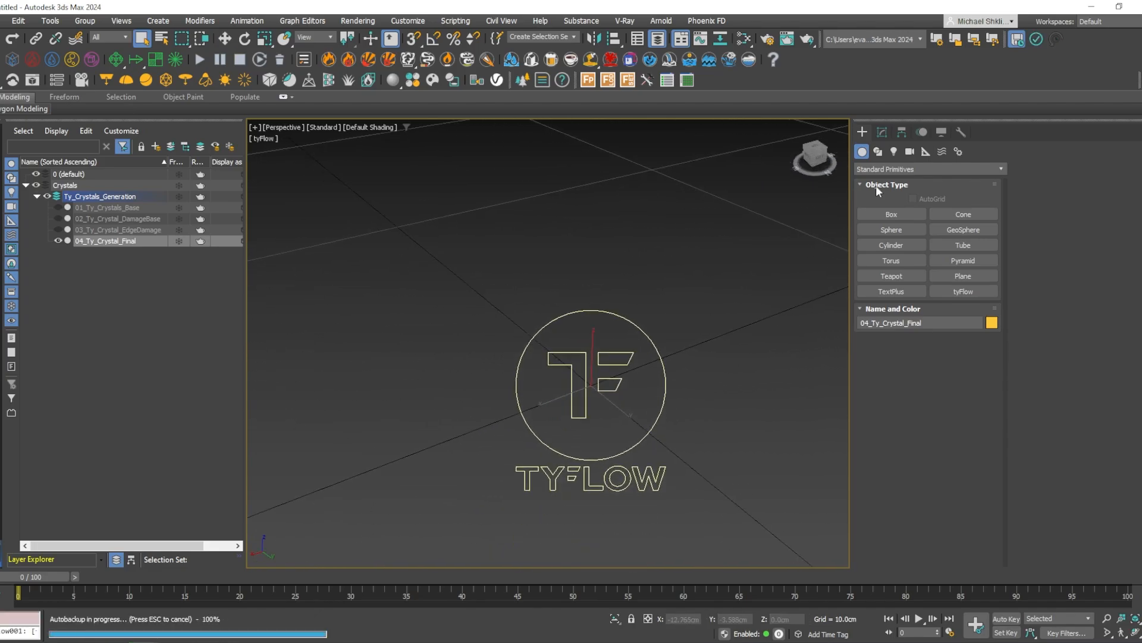
# Start the 04_Ty_Crystal_Final flow with a Birth Objects operator that uses 03_Ty_Crystal_EdgeDamage as its source.
pyautogui.click(883, 131)
pyautogui.click(919, 316)
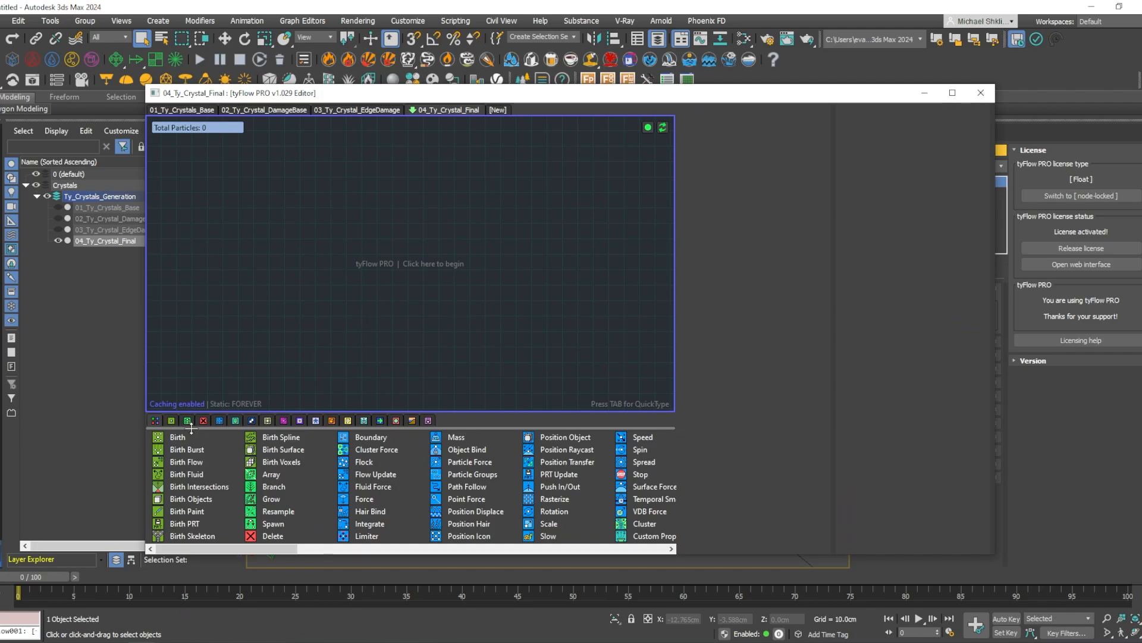
pyautogui.click(177, 437)
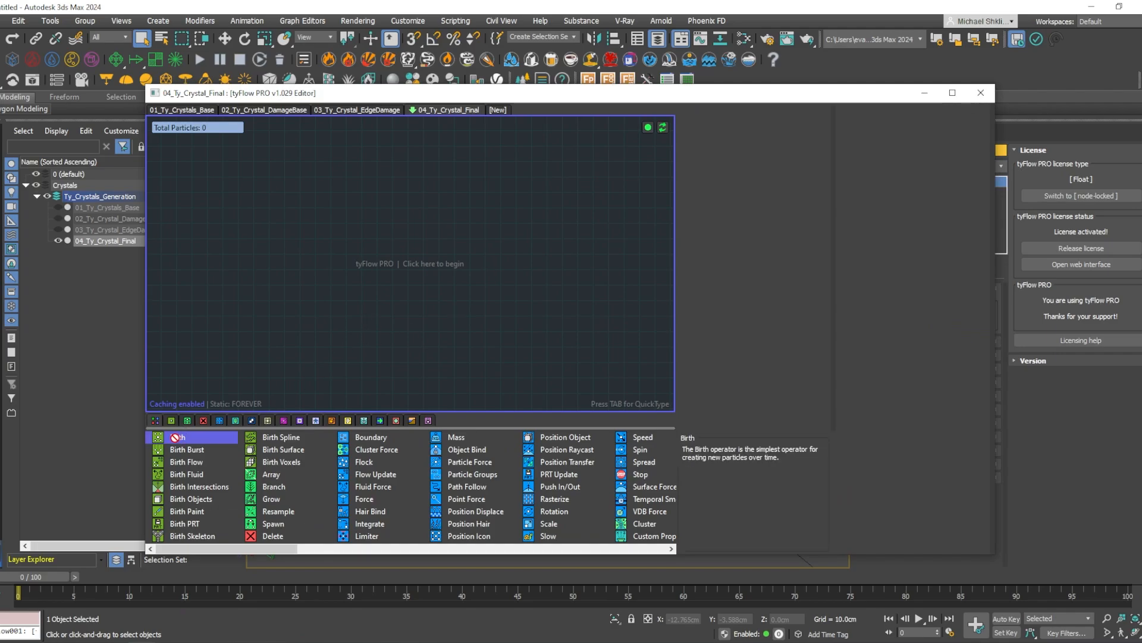
pyautogui.doubleClick(191, 500)
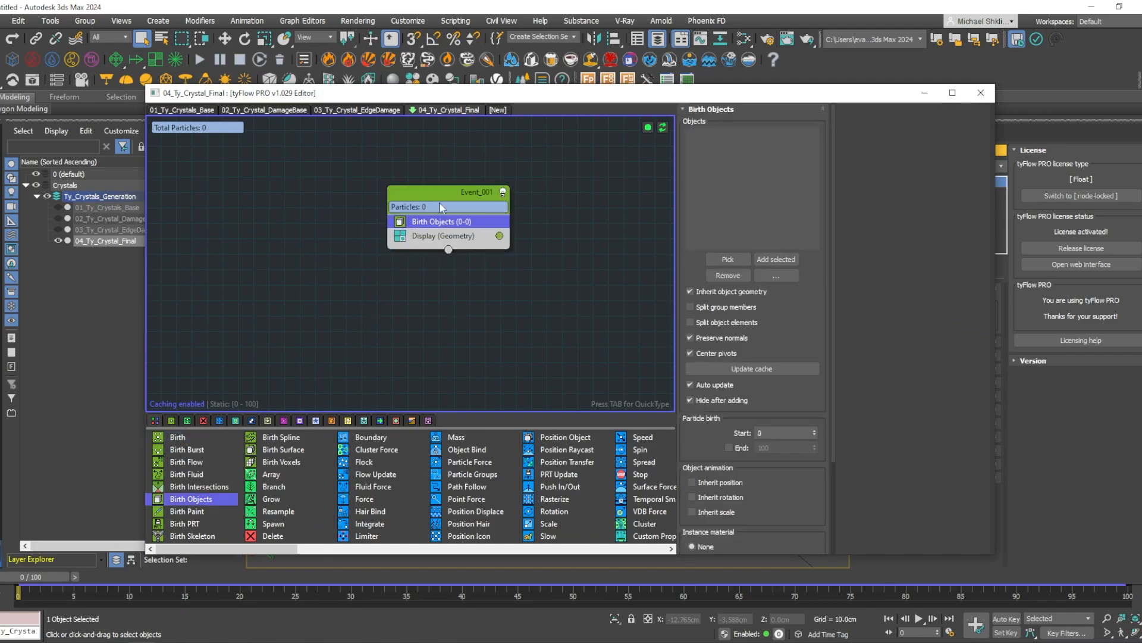
pyautogui.click(127, 229)
# Add a Voronoi Fracture operator below Birth Objects in Event_001.
pyautogui.press('Tab')
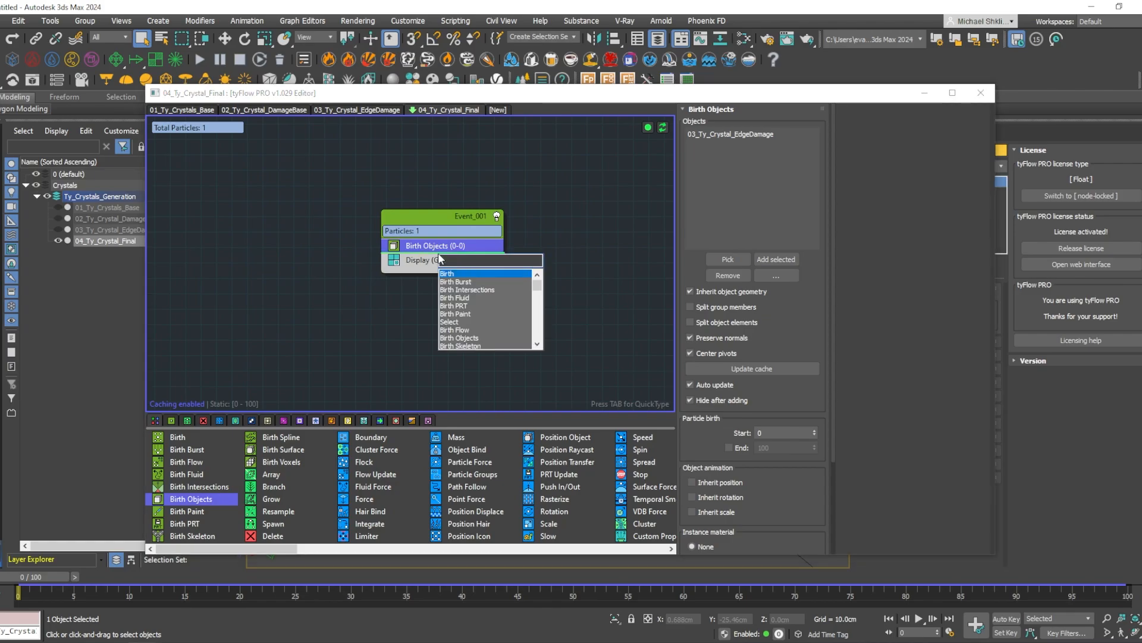
pyautogui.write('vorono')
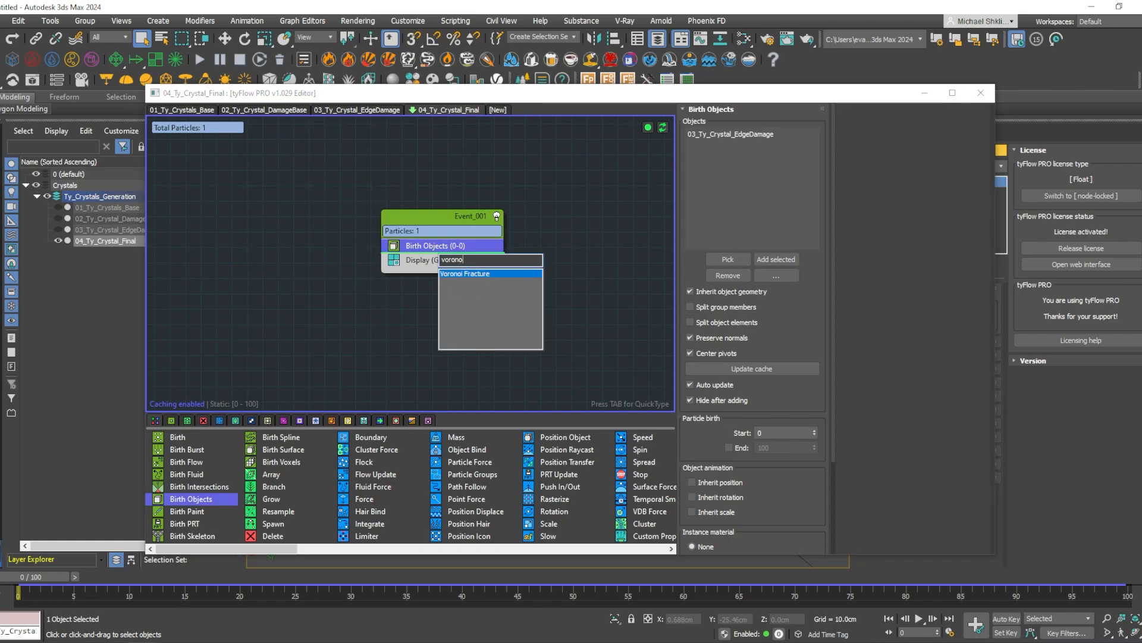
pyautogui.press('Return')
# Add a Scale operator below Voronoi Fracture with all axes at 90% to separate the crystal pieces in the viewport.
pyautogui.press('Tab')
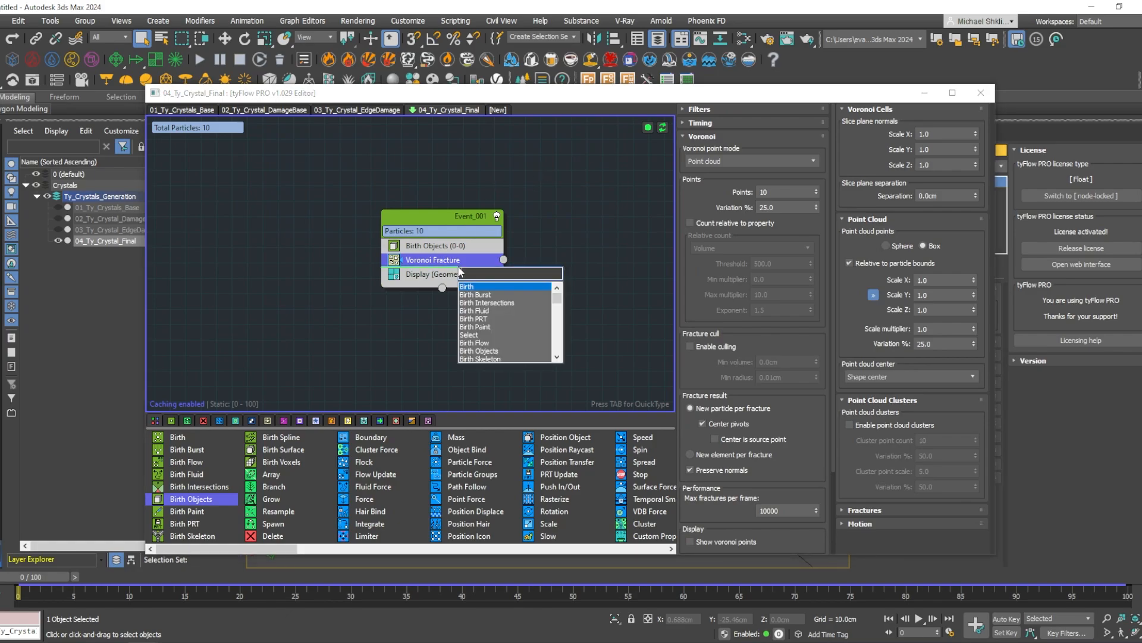
pyautogui.write('scale')
pyautogui.press('Return')
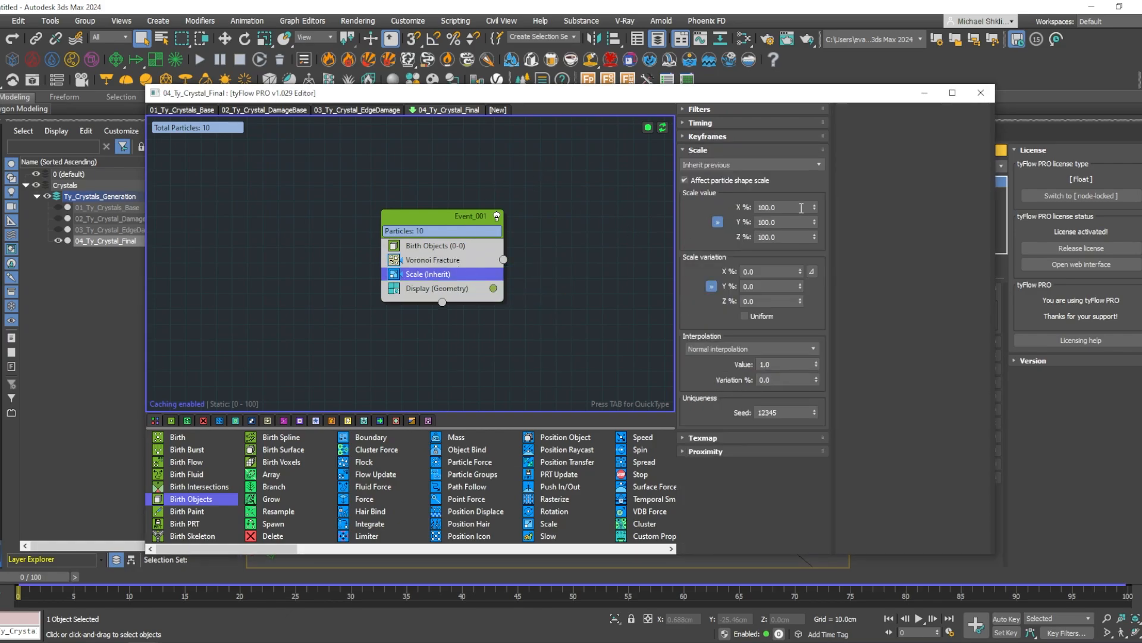
pyautogui.doubleClick(802, 208)
pyautogui.write('90')
pyautogui.press('Return')
pyautogui.moveTo(675, 98); pyautogui.dragTo(463, 94)
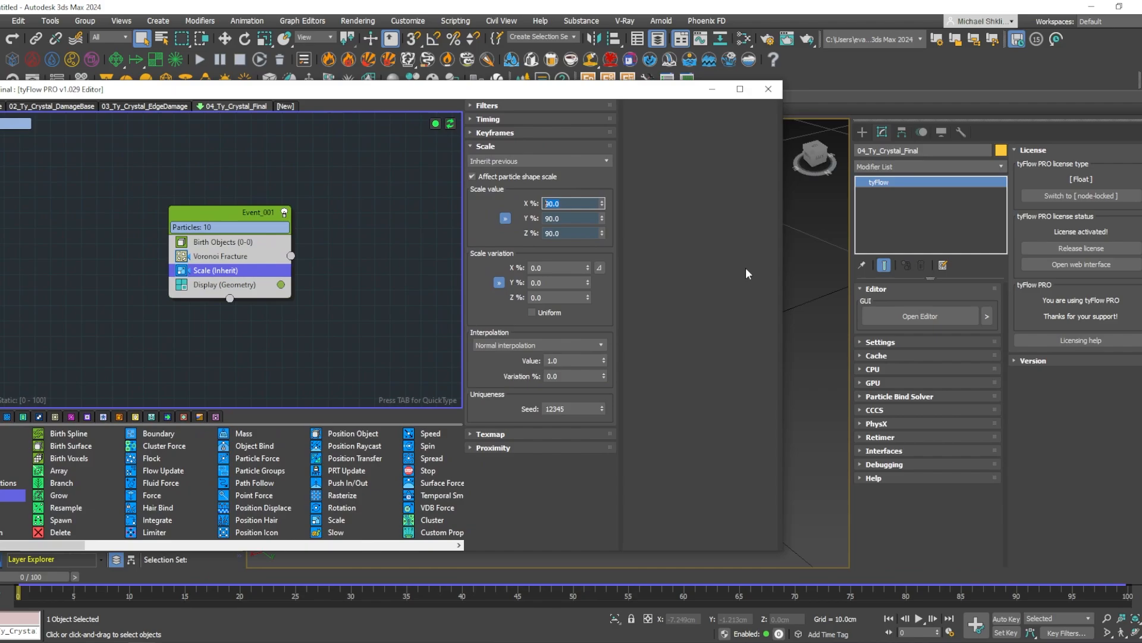
pyautogui.moveTo(782, 270); pyautogui.dragTo(433, 271)
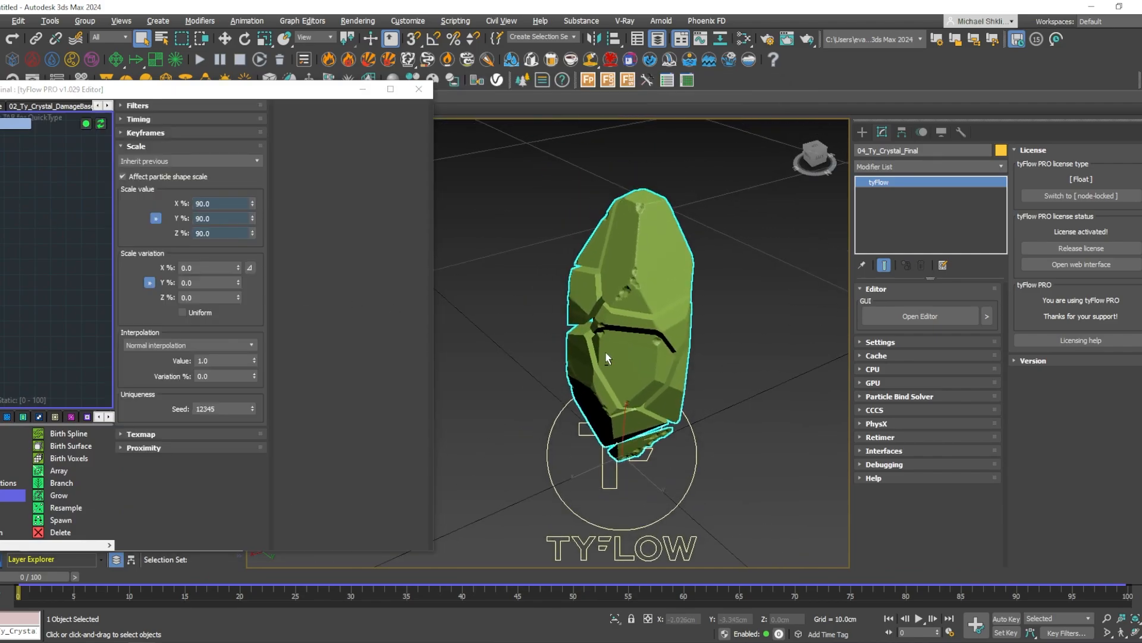
# Examine the fractured crystal pieces from several angles with the Voronoi Fracture settings open.
pyautogui.keyDown('alt'); pyautogui.moveTo(606, 355); pyautogui.dragTo(488, 223, button='middle'); pyautogui.keyUp('alt')
pyautogui.moveTo(260, 95); pyautogui.dragTo(347, 111)
pyautogui.moveTo(182, 287); pyautogui.dragTo(49, 287, button='middle')
pyautogui.click(129, 280)
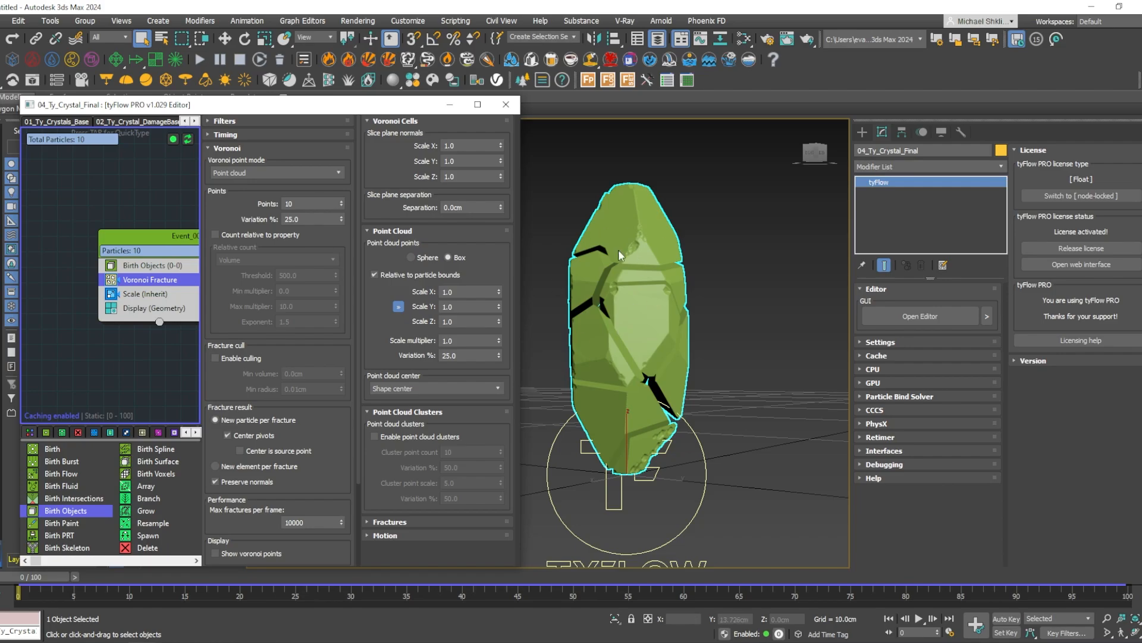
pyautogui.keyDown('alt'); pyautogui.moveTo(633, 294); pyautogui.dragTo(612, 240, button='middle'); pyautogui.keyUp('alt')
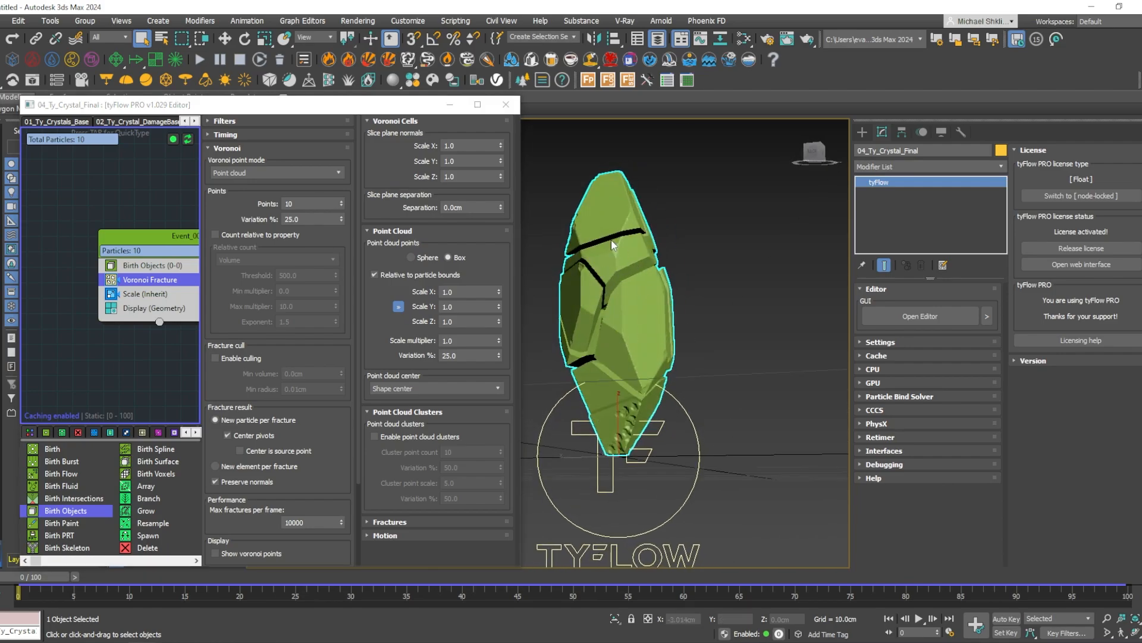
pyautogui.scroll(2, 634, 241)
pyautogui.scroll(5, 633, 279)
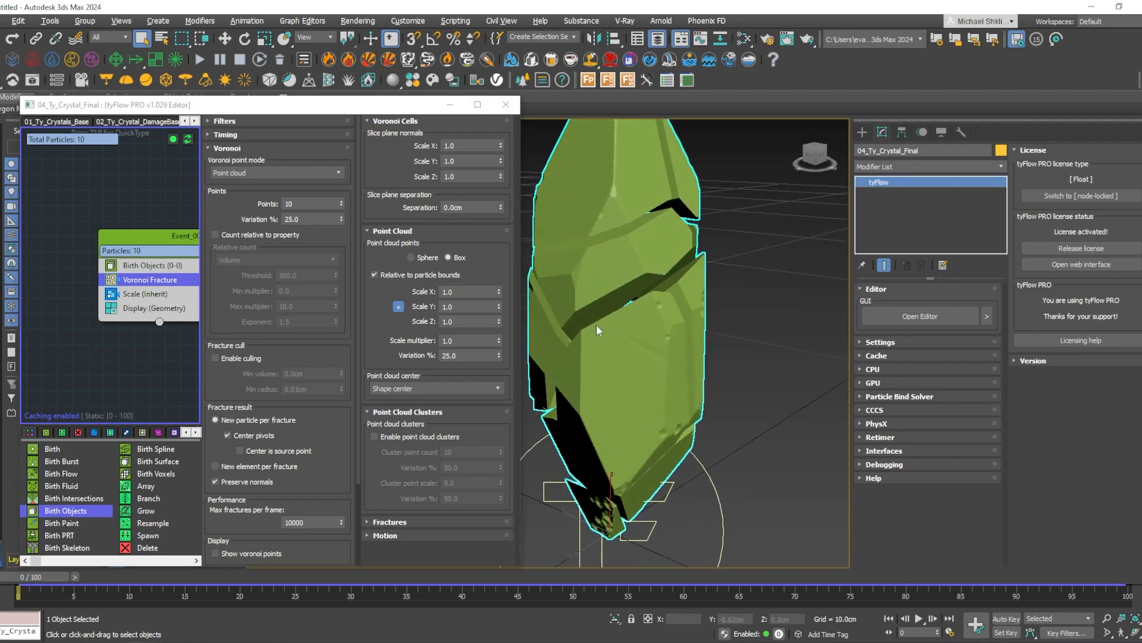
pyautogui.keyDown('alt'); pyautogui.moveTo(670, 238); pyautogui.dragTo(638, 179, button='middle'); pyautogui.keyUp('alt')
pyautogui.keyDown('alt'); pyautogui.moveTo(748, 288); pyautogui.dragTo(692, 341, button='middle'); pyautogui.keyUp('alt')
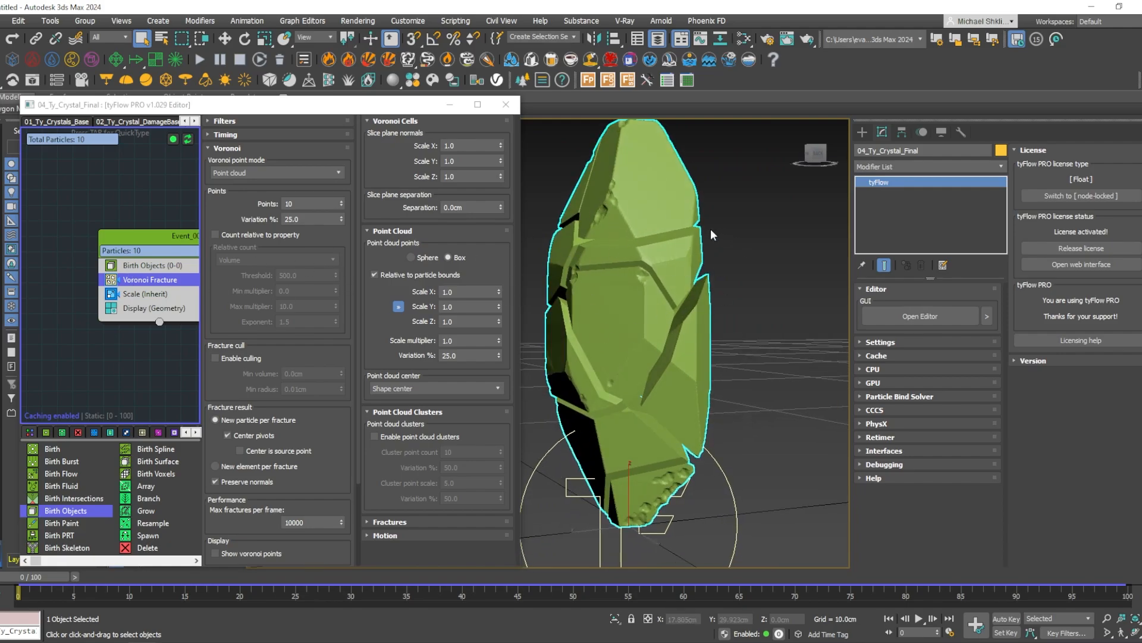
# Set the Voronoi Fracture point count to 3 and check the larger pieces from other angles.
pyautogui.moveTo(132, 266); pyautogui.dragTo(113, 264, button='middle')
pyautogui.moveTo(297, 204); pyautogui.dragTo(144, 192)
pyautogui.write('3')
pyautogui.press('Return')
pyautogui.keyDown('alt'); pyautogui.moveTo(619, 313); pyautogui.dragTo(586, 271, button='middle'); pyautogui.keyUp('alt')
pyautogui.scroll(-2, 586, 271)
pyautogui.keyDown('alt'); pyautogui.moveTo(670, 267); pyautogui.dragTo(673, 303, button='middle'); pyautogui.keyUp('alt')
# Delete the Scale operator from Event_001.
pyautogui.moveTo(155, 270); pyautogui.dragTo(105, 282, button='middle')
pyautogui.click(116, 284)
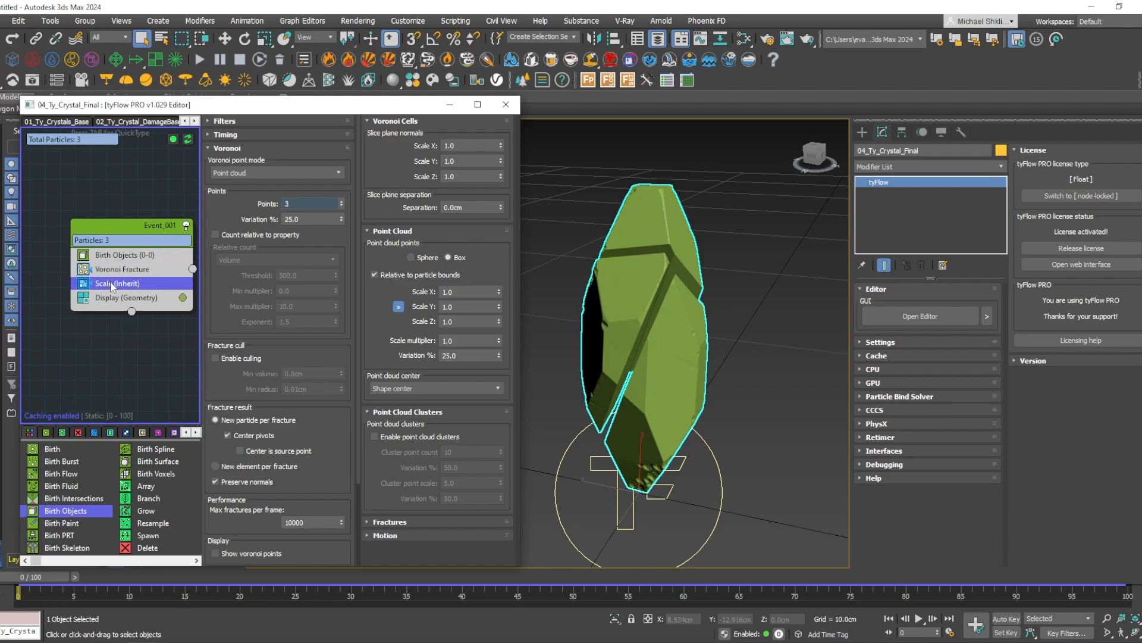
pyautogui.press('Delete')
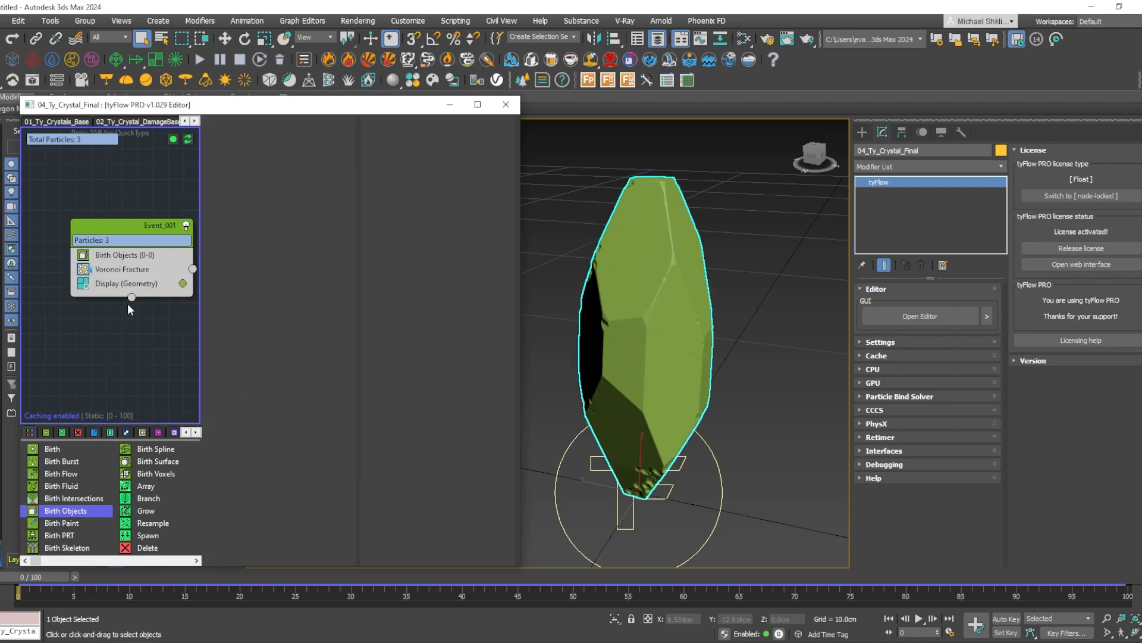
# Close the flow editor and hide 04_Ty_Crystal_Final in the scene.
pyautogui.click(506, 104)
pyautogui.click(93, 293)
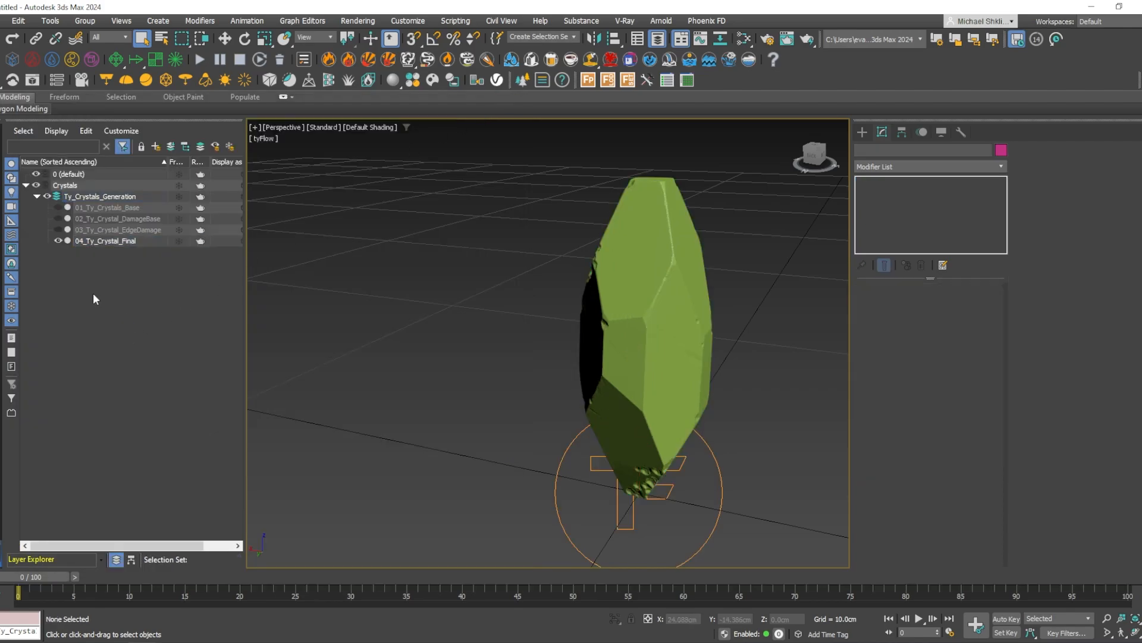
pyautogui.click(56, 240)
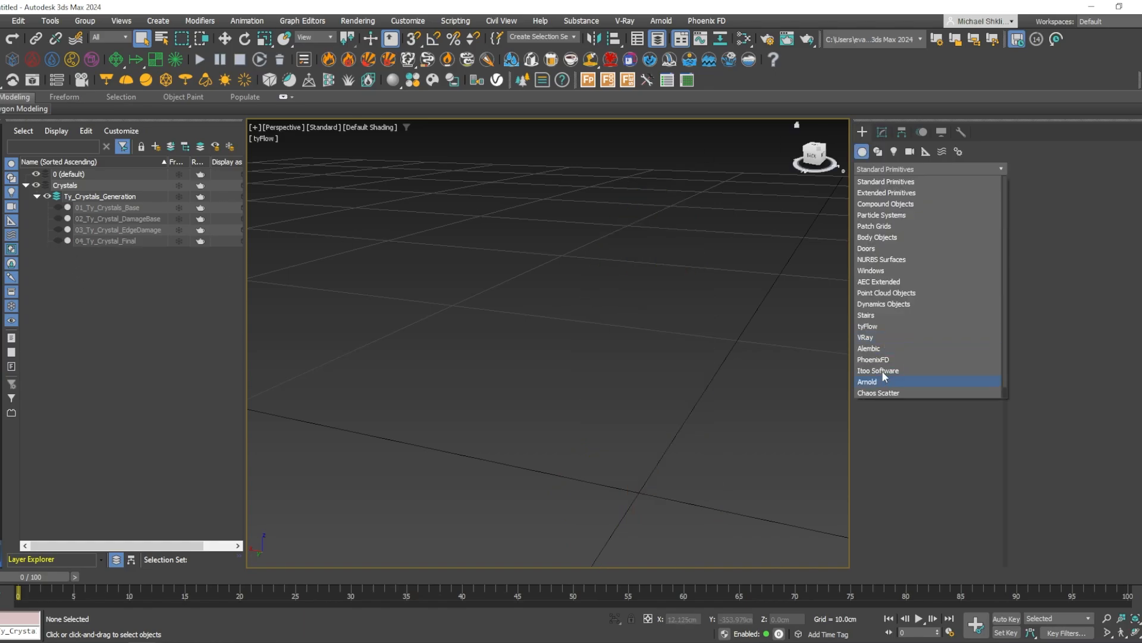
# Create a tyMesher object and place it at the world origin.
pyautogui.click(872, 327)
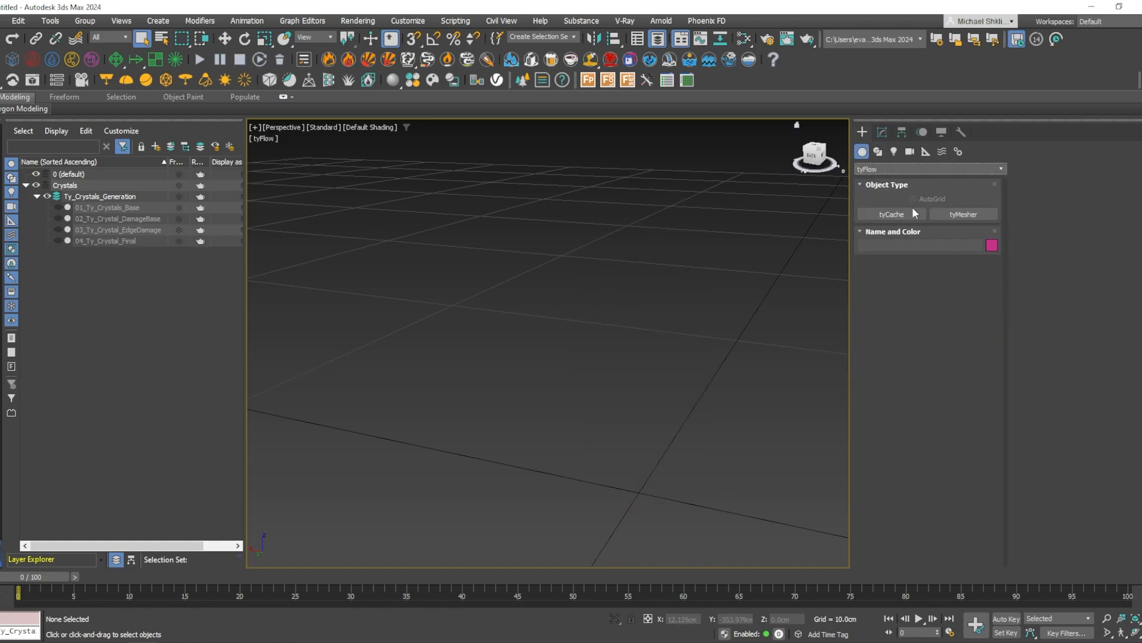
pyautogui.click(956, 215)
pyautogui.click(641, 493)
pyautogui.moveTo(640, 493); pyautogui.dragTo(700, 450)
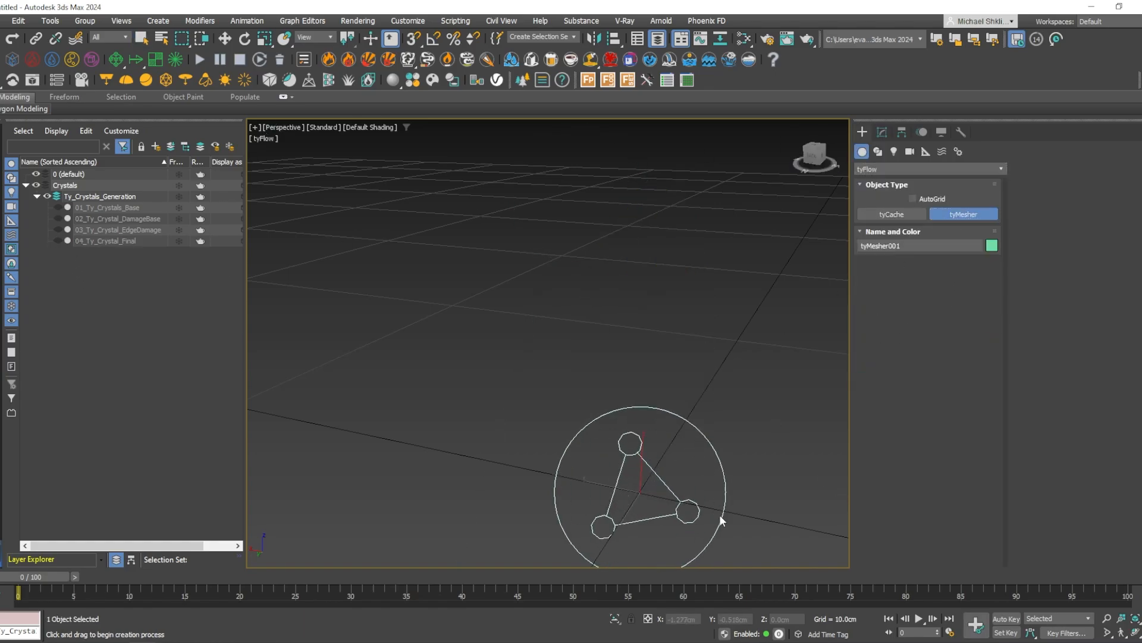
pyautogui.rightClick(720, 516)
pyautogui.rightClick(705, 619)
pyautogui.rightClick(757, 619)
pyautogui.moveTo(746, 505); pyautogui.dragTo(753, 447, button='middle')
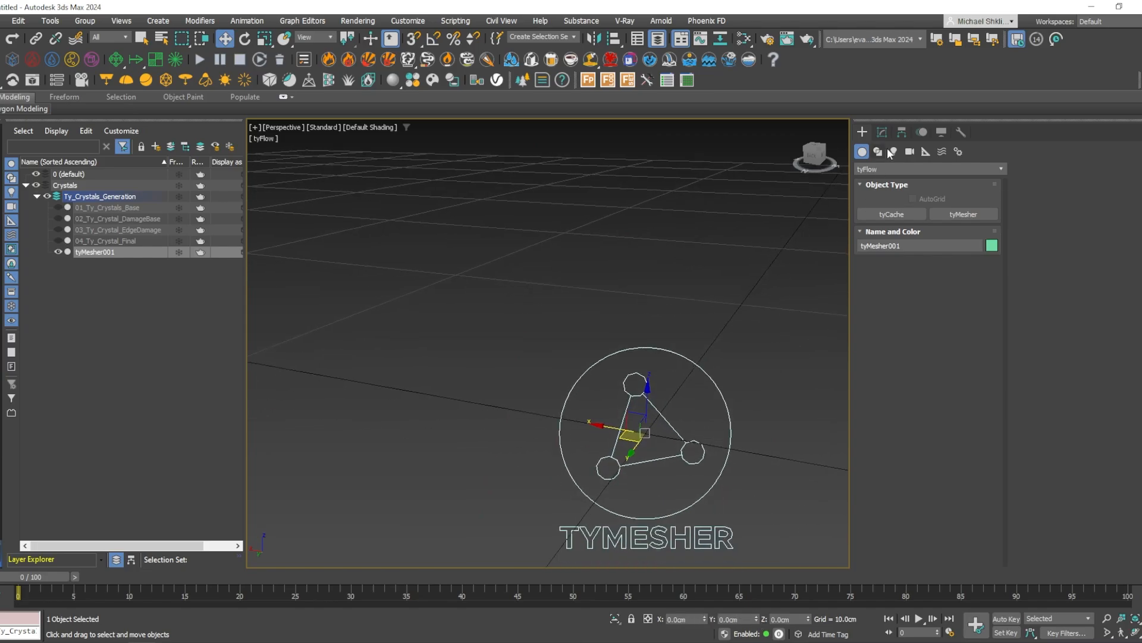
# Rename the tyMesher object as 05_TyMesher_Crystal.
pyautogui.click(882, 132)
pyautogui.moveTo(911, 149); pyautogui.dragTo(363, 165)
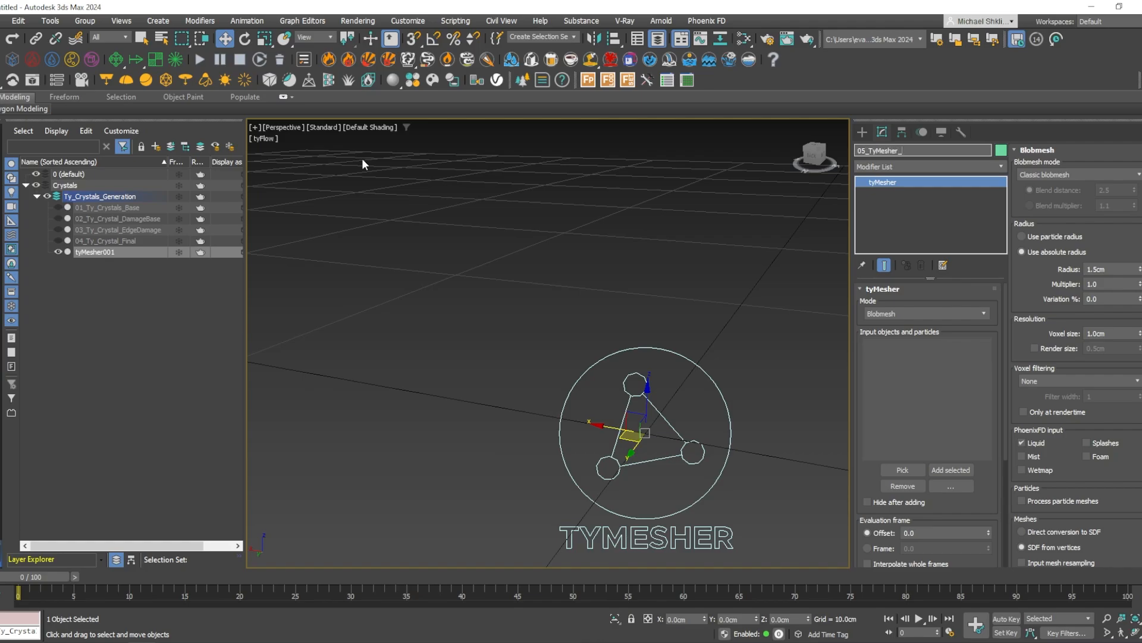
pyautogui.press('Return')
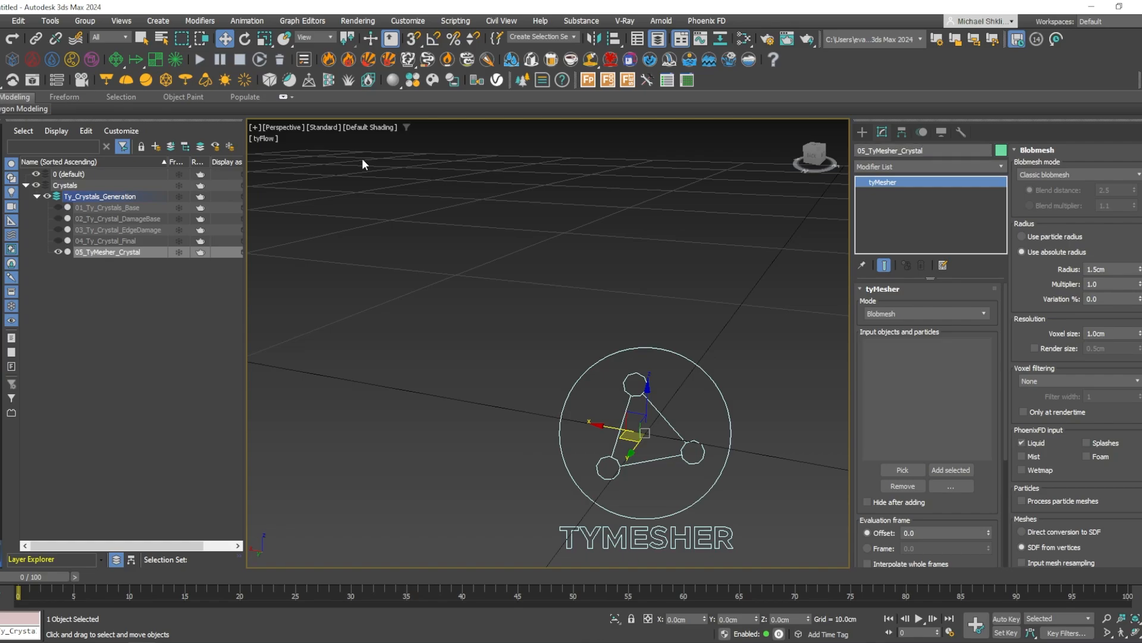
# Add 04_Ty_Crystal_Final as the tyMesher's input object and set the tyMesher mode to Input geometry.
pyautogui.moveTo(608, 503); pyautogui.dragTo(595, 510, button='middle')
pyautogui.click(902, 470)
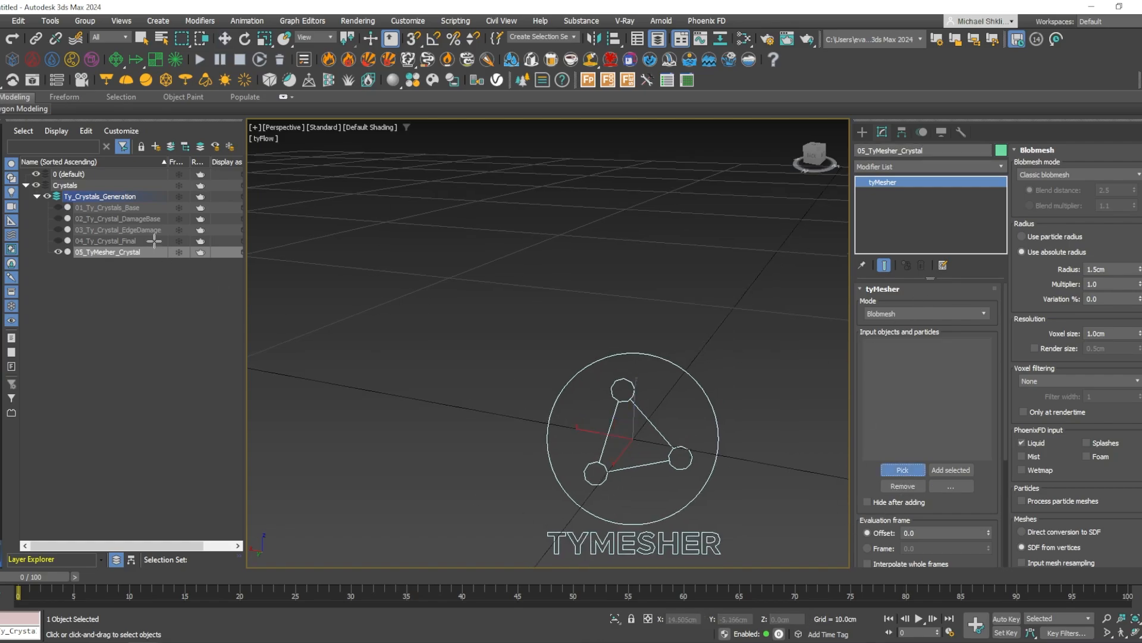
pyautogui.click(113, 241)
pyautogui.scroll(-2, 472, 282)
pyautogui.click(926, 313)
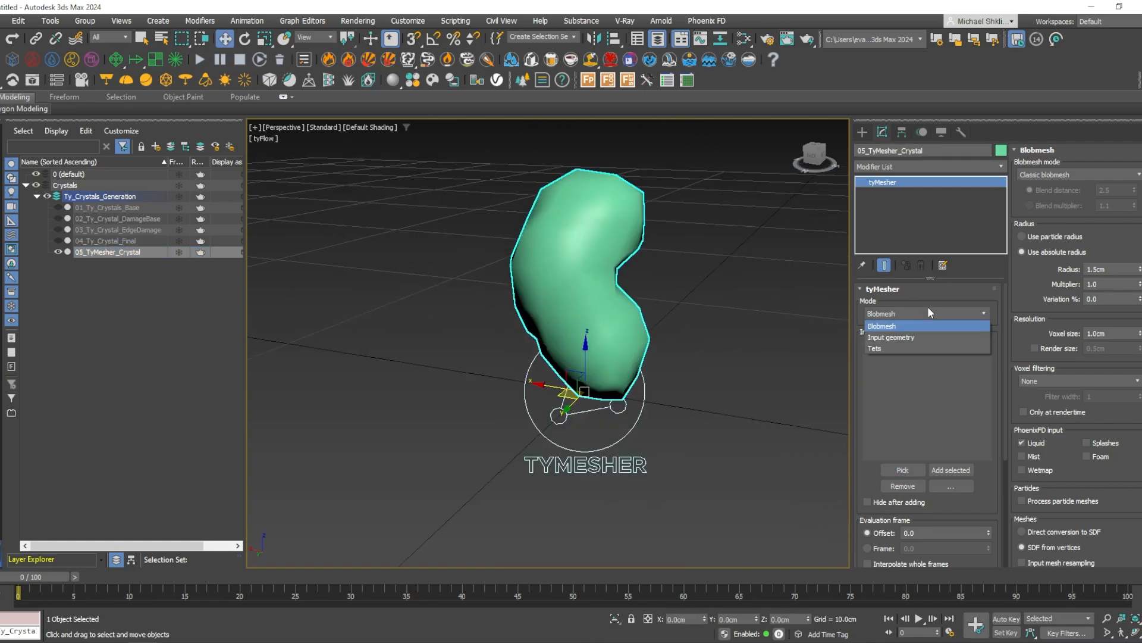
pyautogui.click(907, 339)
pyautogui.keyDown('alt'); pyautogui.moveTo(617, 286); pyautogui.dragTo(591, 319, button='middle'); pyautogui.keyUp('alt')
pyautogui.press('q')
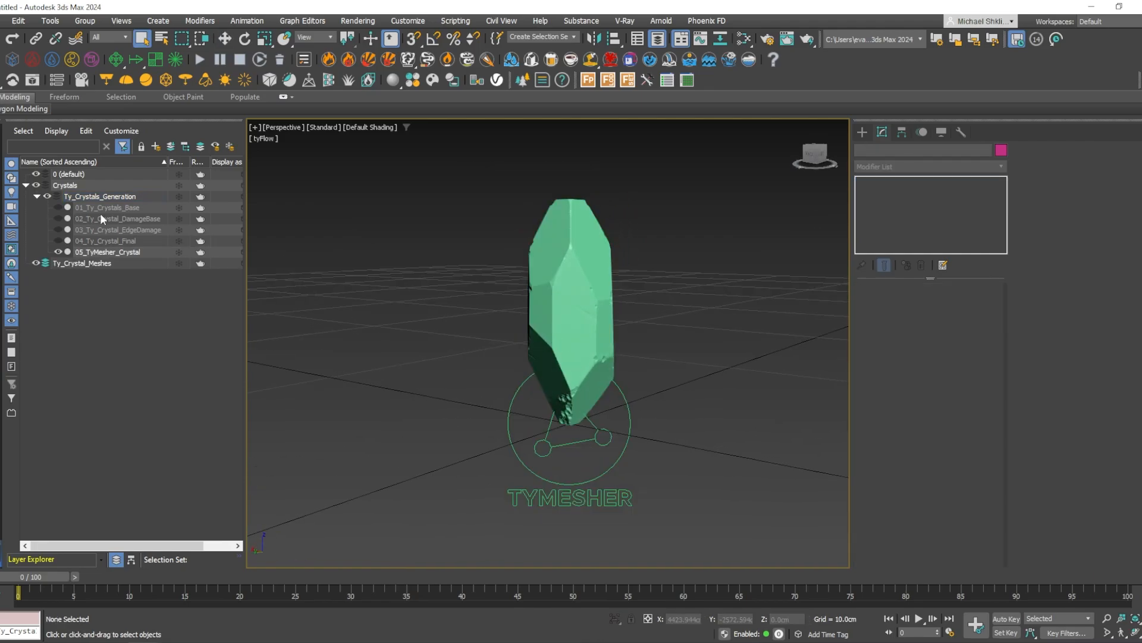
# Open the flow editor of 01_Ty_Crystals_Base, move it clear of the crystal and reselect 05_TyMesher_Crystal.
pyautogui.click(102, 208)
pyautogui.click(926, 324)
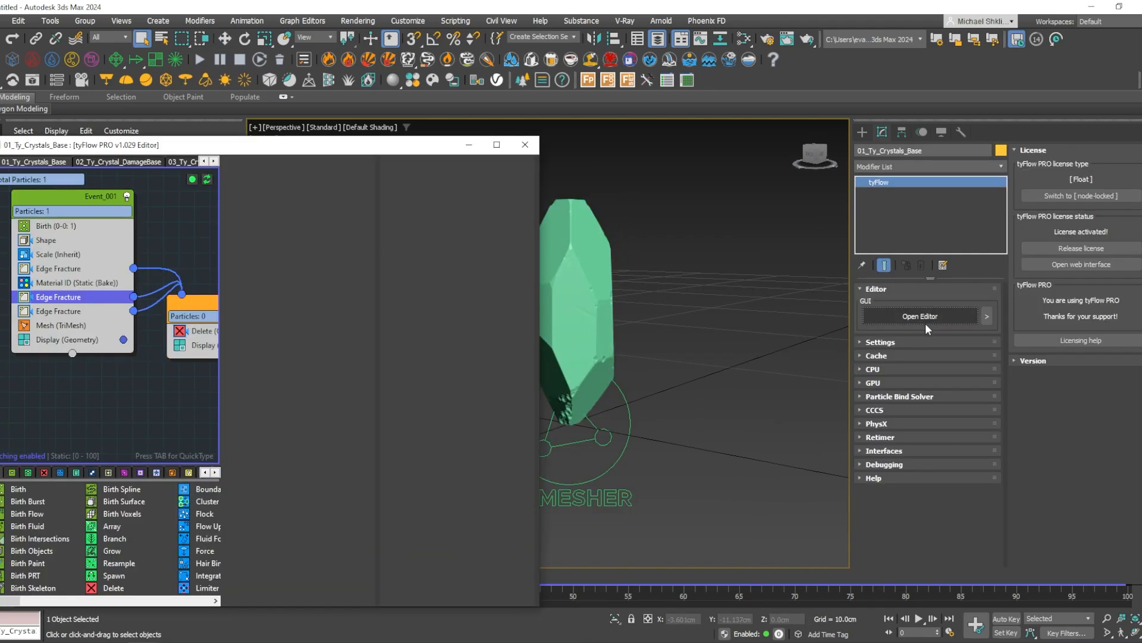
pyautogui.moveTo(300, 148); pyautogui.dragTo(238, 463)
pyautogui.click(413, 271)
pyautogui.click(564, 292)
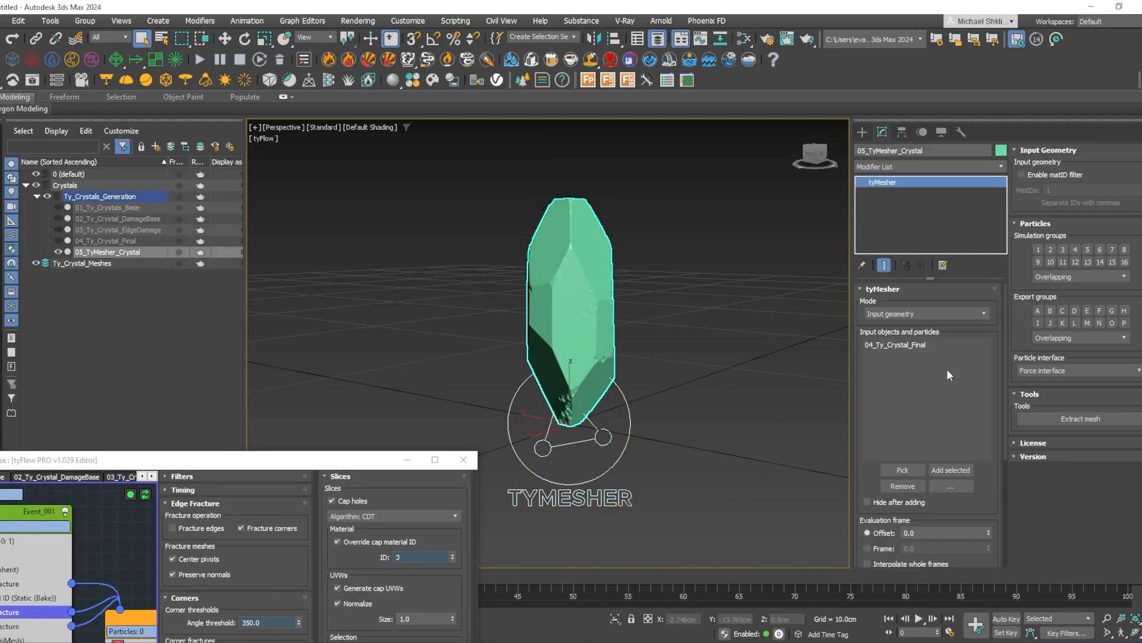
# Extract a mesh from 05_TyMesher_Crystal, hide the Ty_Crystal_Meshes layer and reselect the tyMesher.
pyautogui.click(1082, 419)
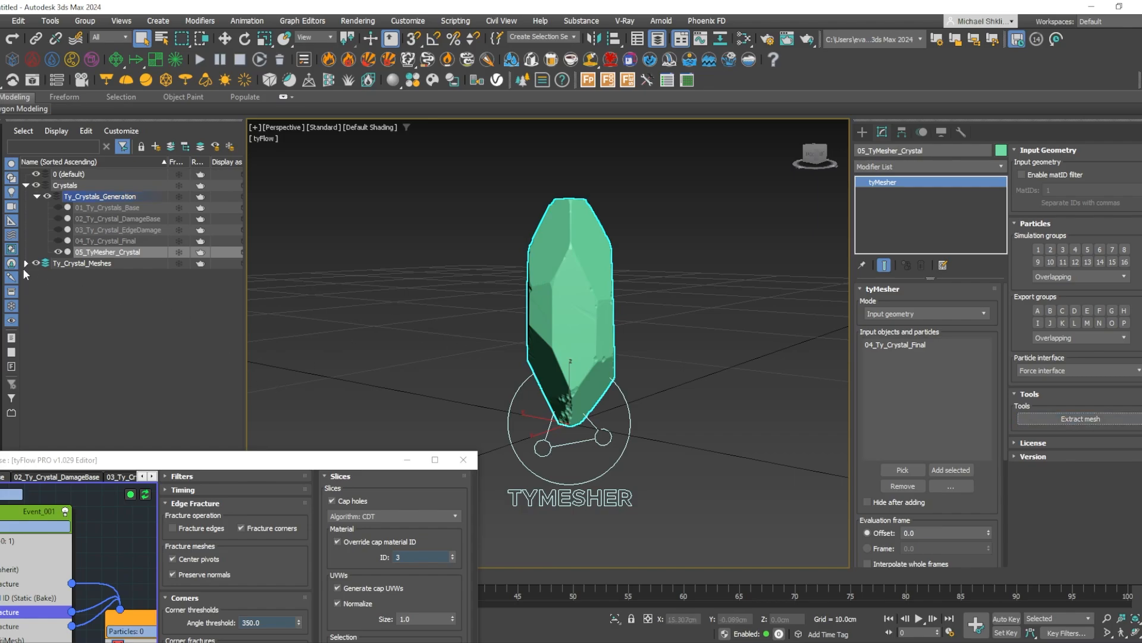
pyautogui.moveTo(279, 469); pyautogui.dragTo(247, 306)
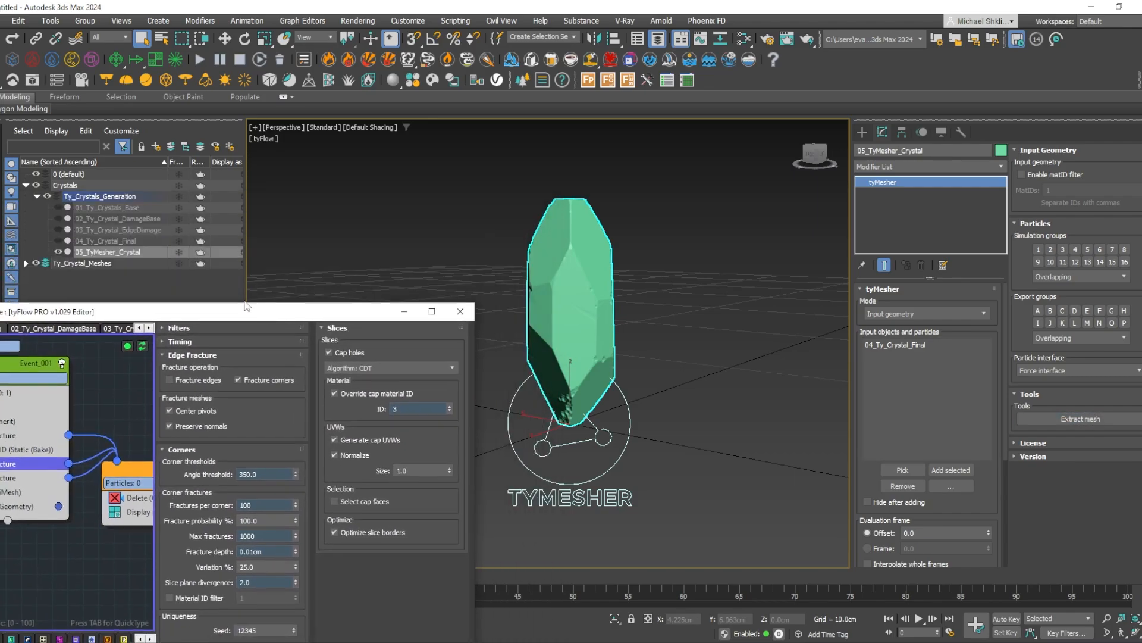
pyautogui.click(36, 263)
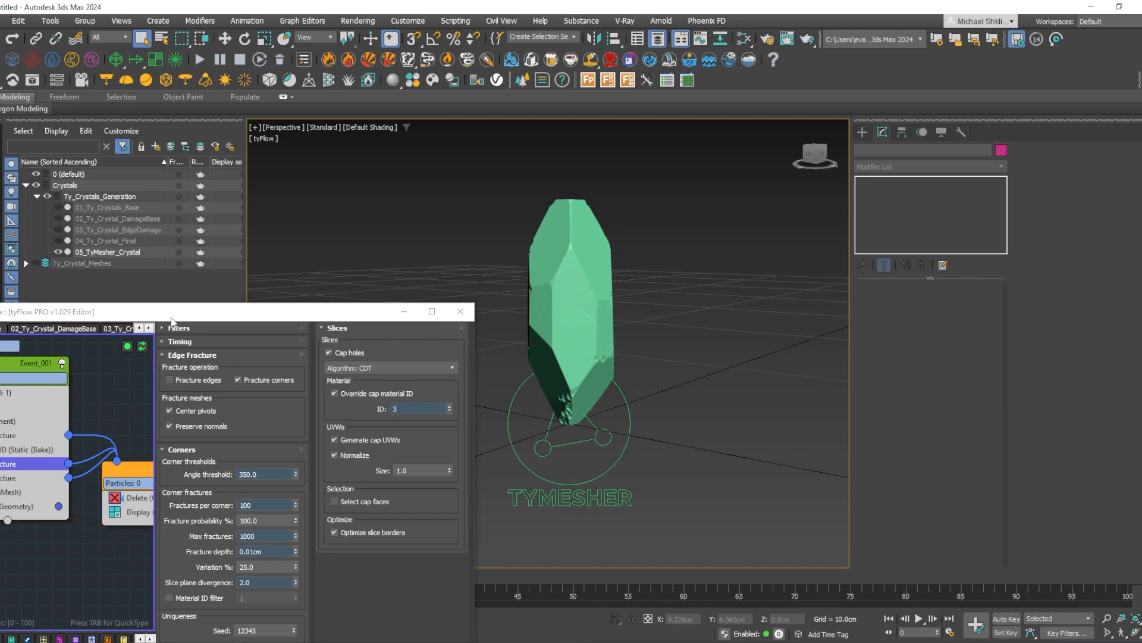
pyautogui.moveTo(171, 319); pyautogui.dragTo(237, 111)
pyautogui.click(580, 298)
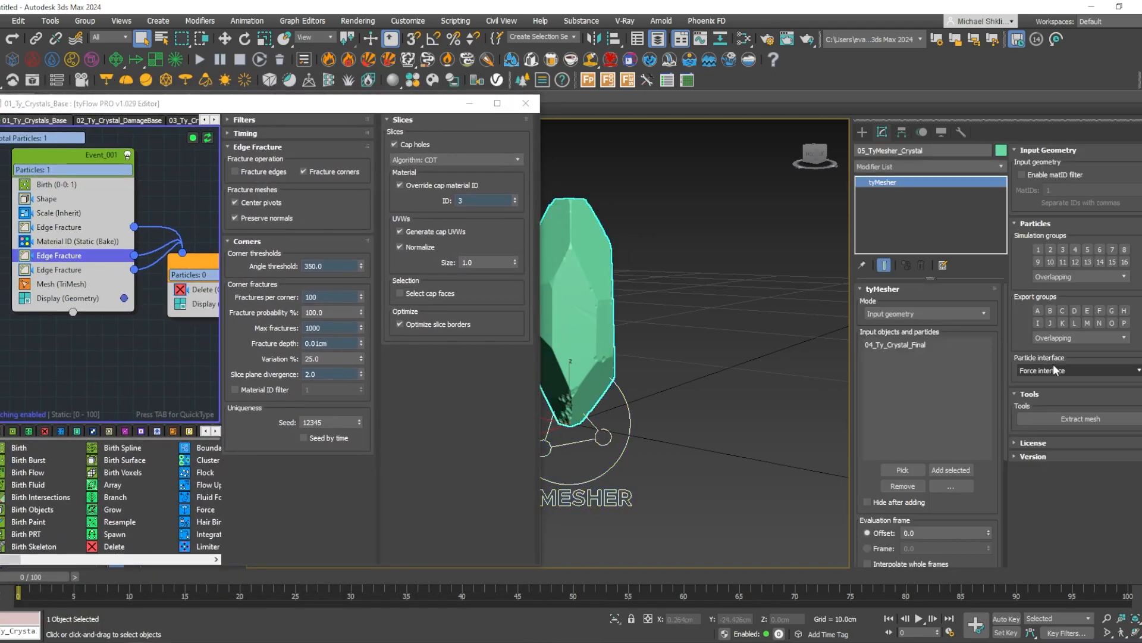
# Reseed all operators in the 01_Ty_Crystals_Base flow to generate a different crystal shape.
pyautogui.moveTo(115, 346); pyautogui.dragTo(119, 349, button='middle')
pyautogui.rightClick(119, 349)
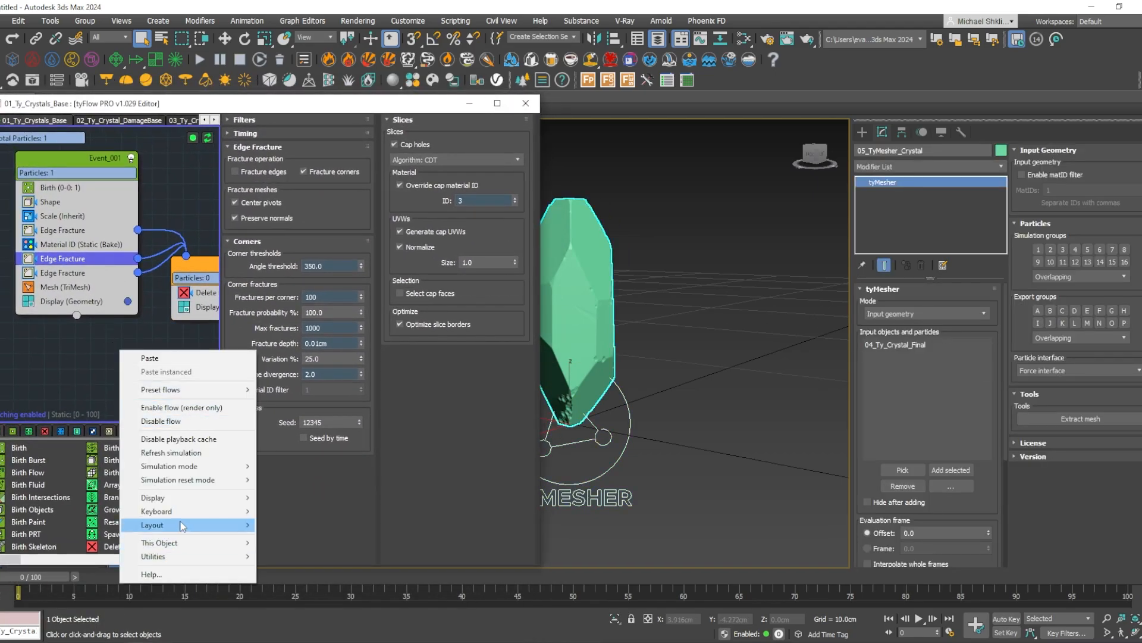
pyautogui.moveTo(178, 556)
pyautogui.click(333, 499)
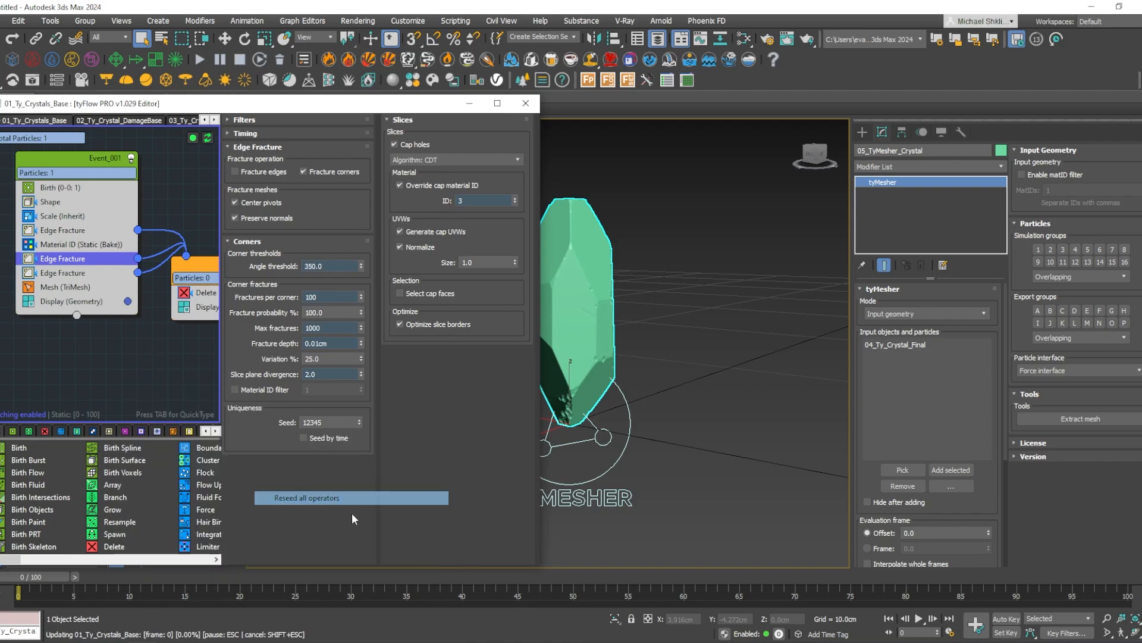
pyautogui.moveTo(594, 353); pyautogui.dragTo(632, 352, button='middle')
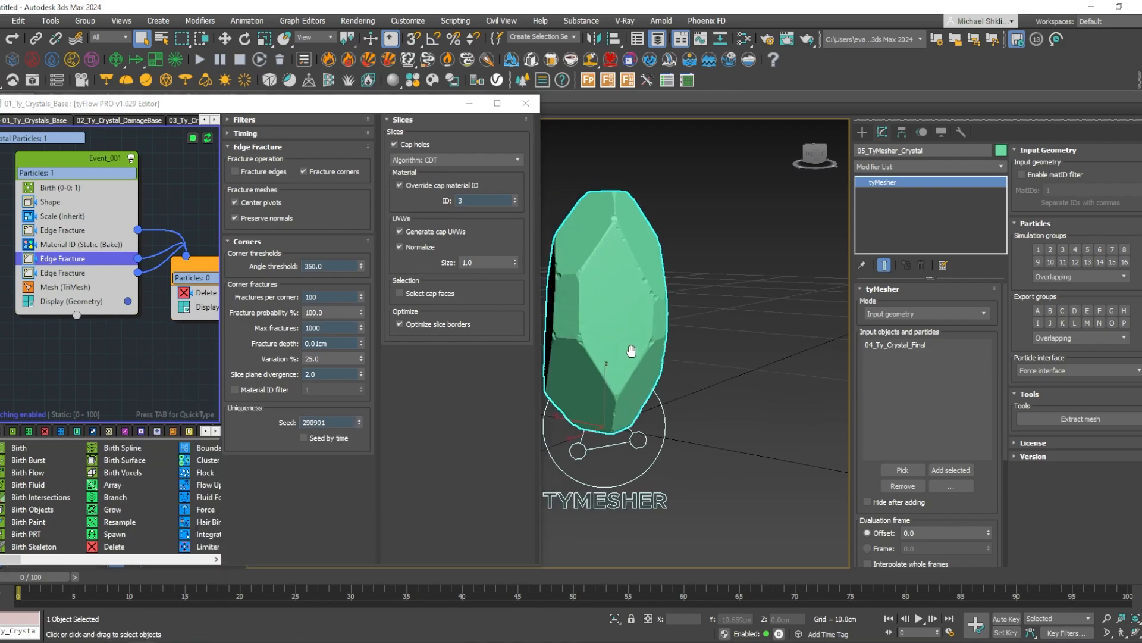
pyautogui.keyDown('alt'); pyautogui.moveTo(782, 357); pyautogui.dragTo(735, 336, button='middle'); pyautogui.keyUp('alt')
# Review the 04_Ty_Crystal_Final flow and return to the 01_Ty_Crystals_Base flow.
pyautogui.rightClick(131, 351)
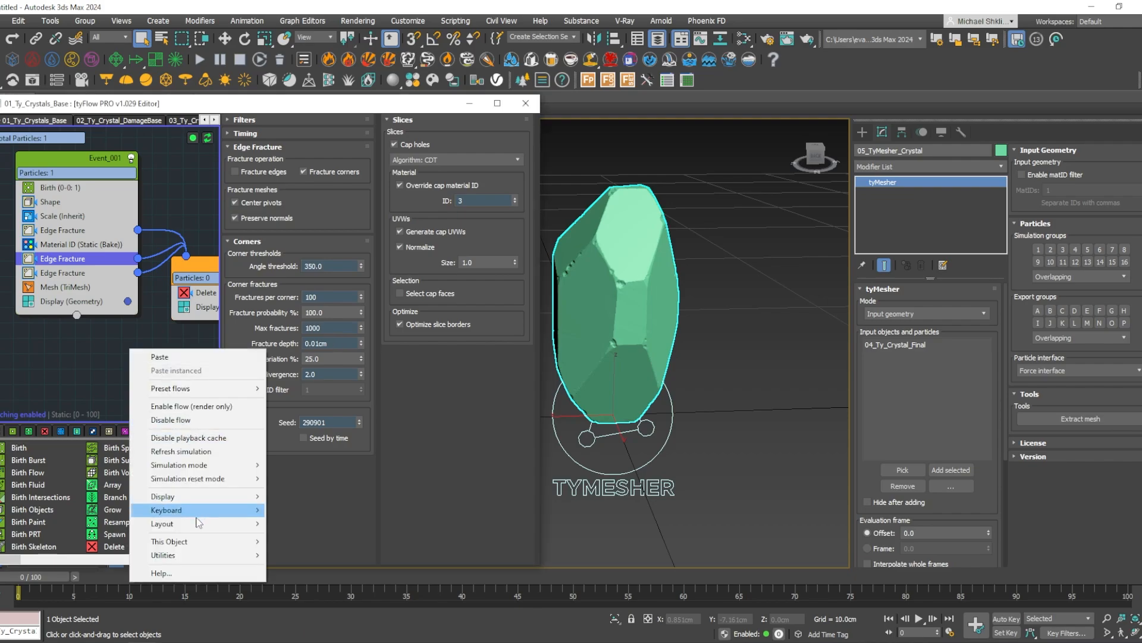
pyautogui.click(1100, 524)
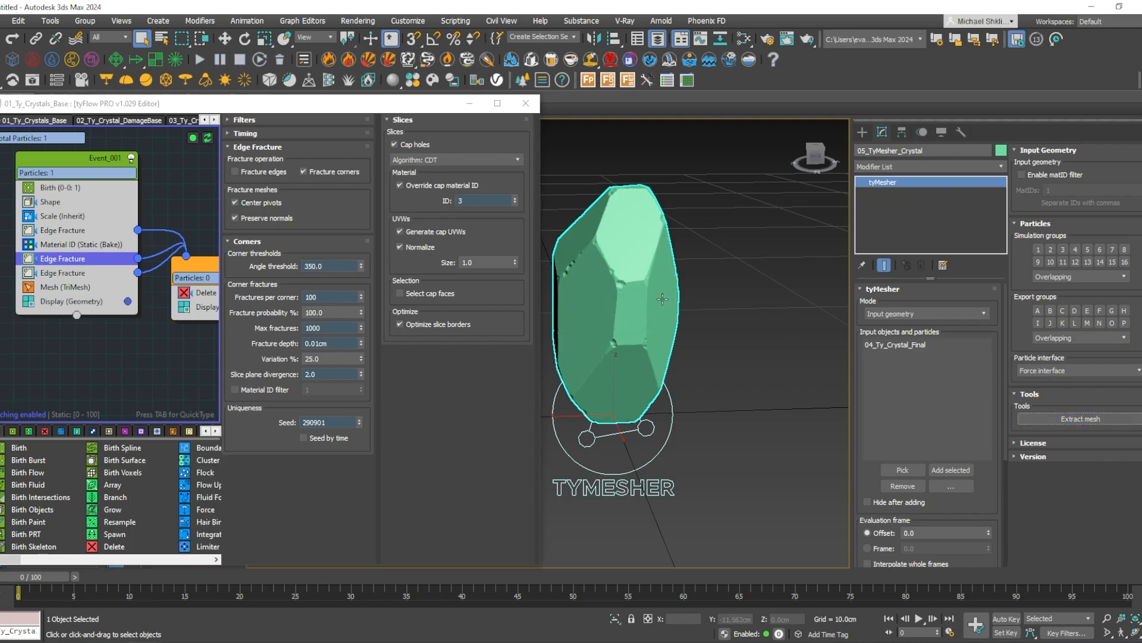
pyautogui.moveTo(735, 328); pyautogui.dragTo(744, 332, button='middle')
pyautogui.click(558, 195)
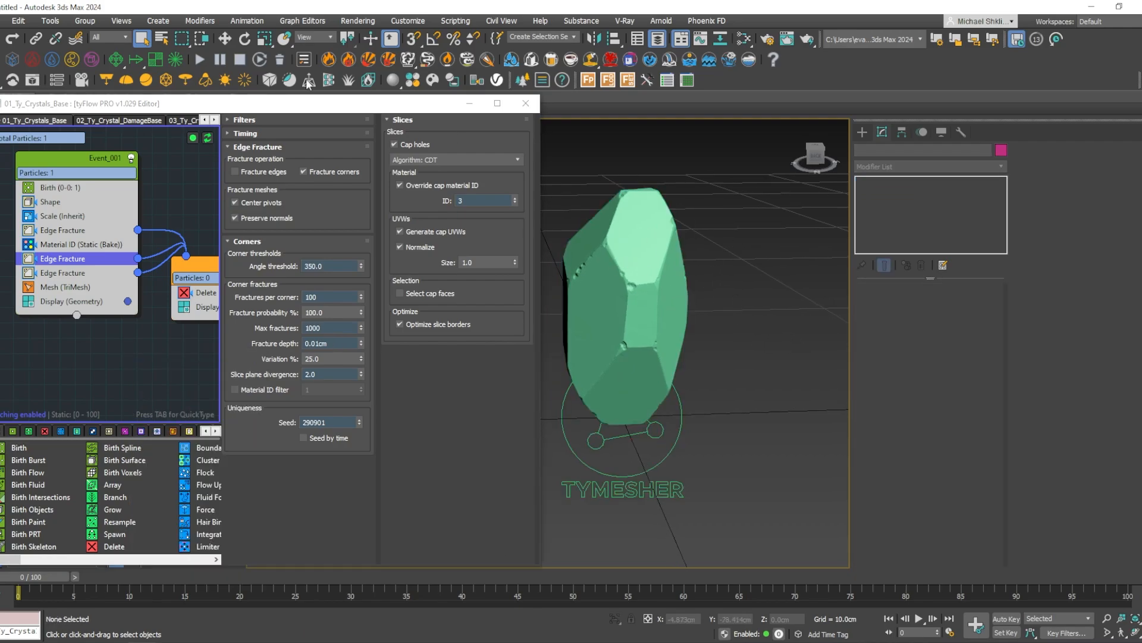
pyautogui.click(216, 121)
pyautogui.click(216, 120)
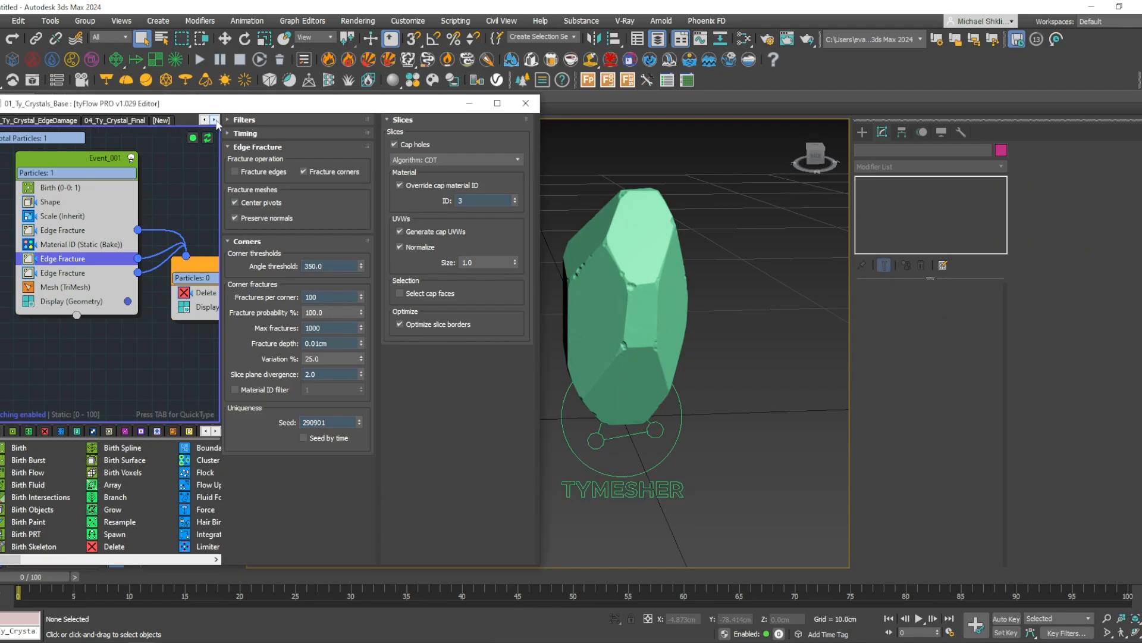
pyautogui.click(103, 121)
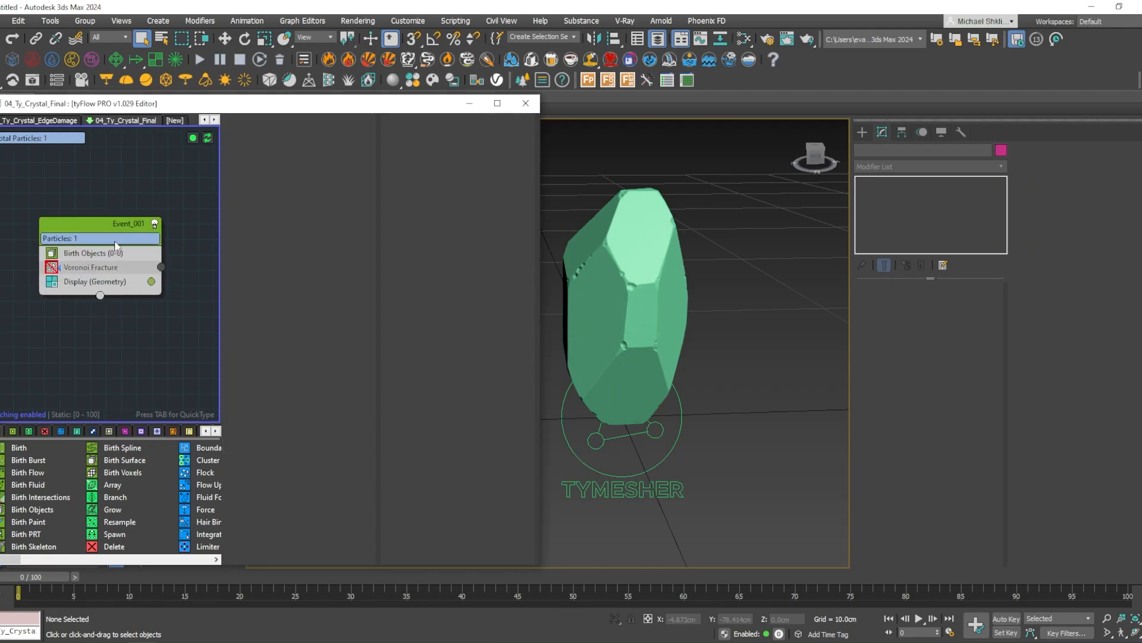
pyautogui.click(205, 120)
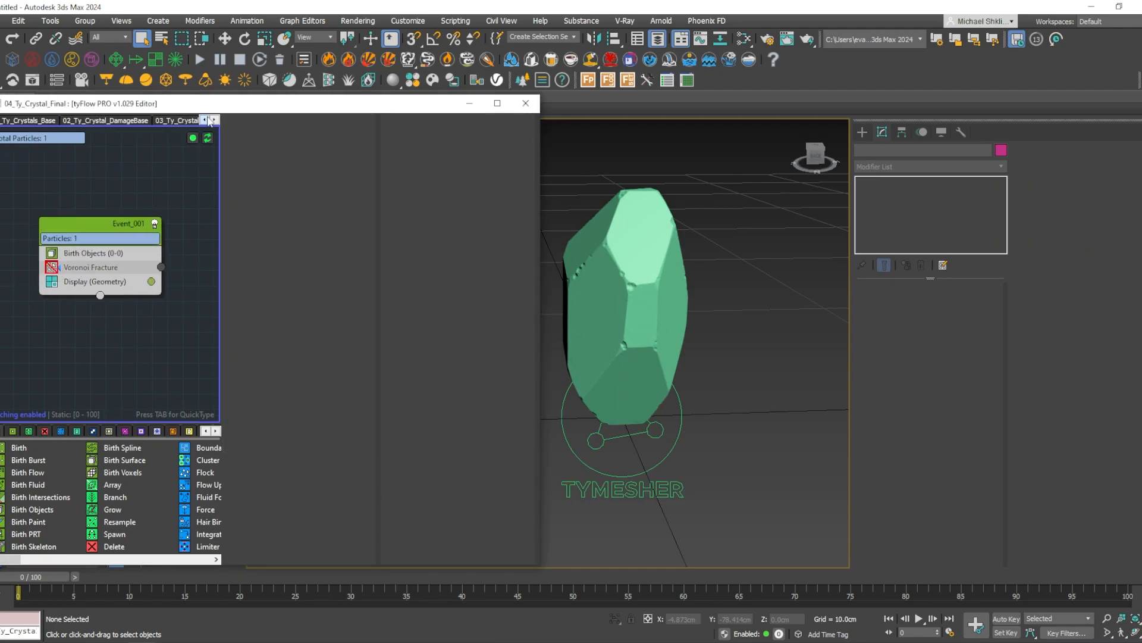
pyautogui.click(33, 119)
# Reseed all operators in 01_Ty_Crystals_Base again and select 05_TyMesher_Crystal in the viewport.
pyautogui.rightClick(102, 326)
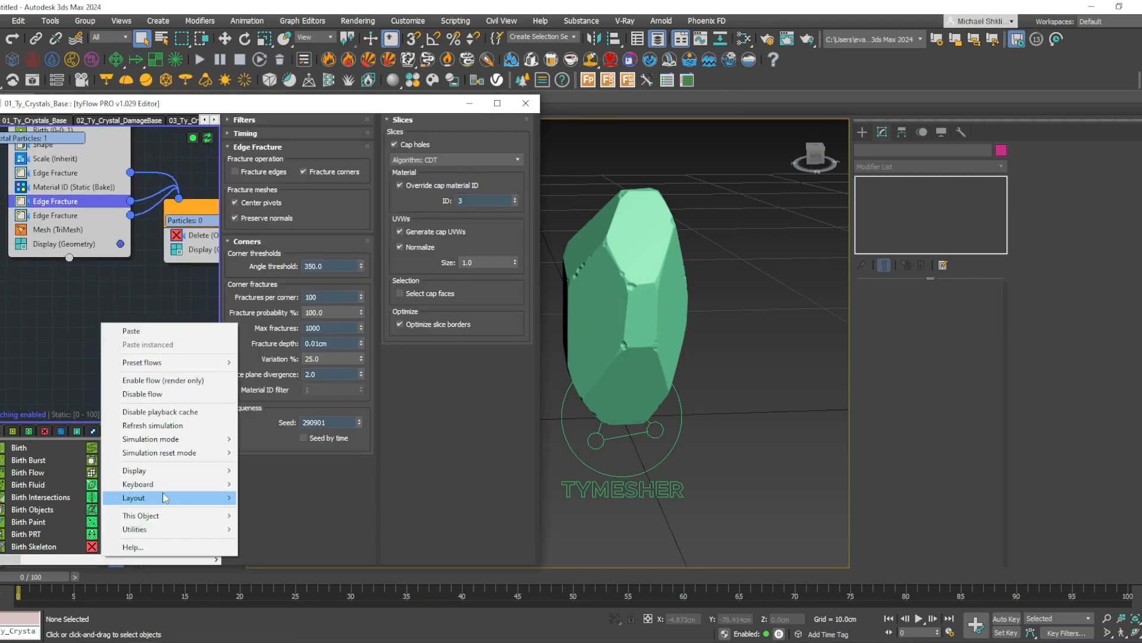
pyautogui.moveTo(169, 529)
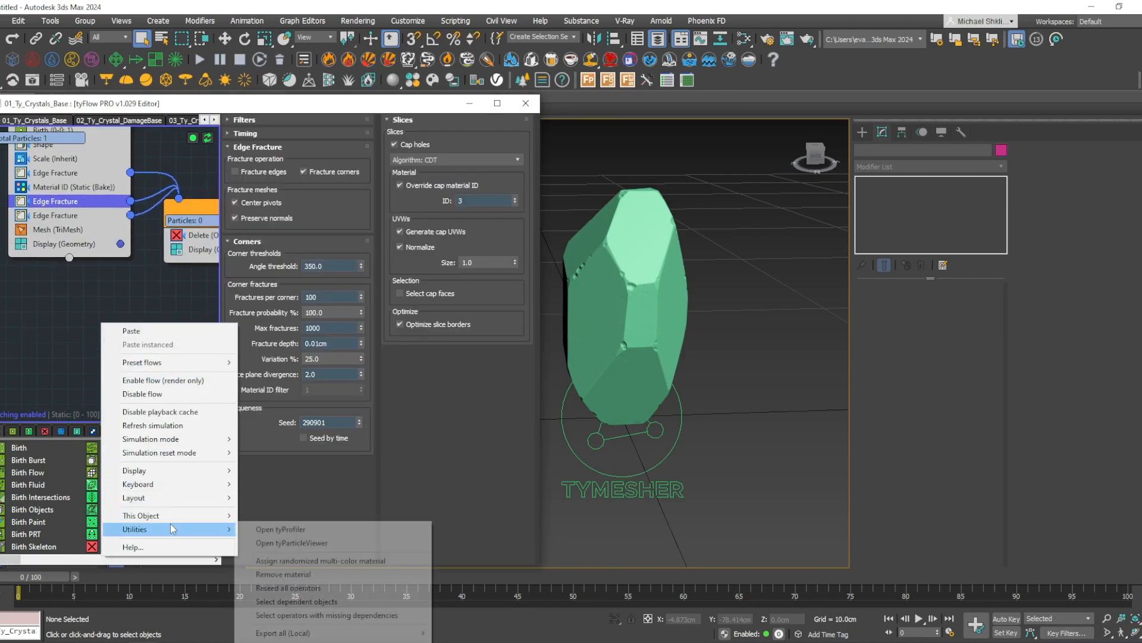
pyautogui.click(321, 587)
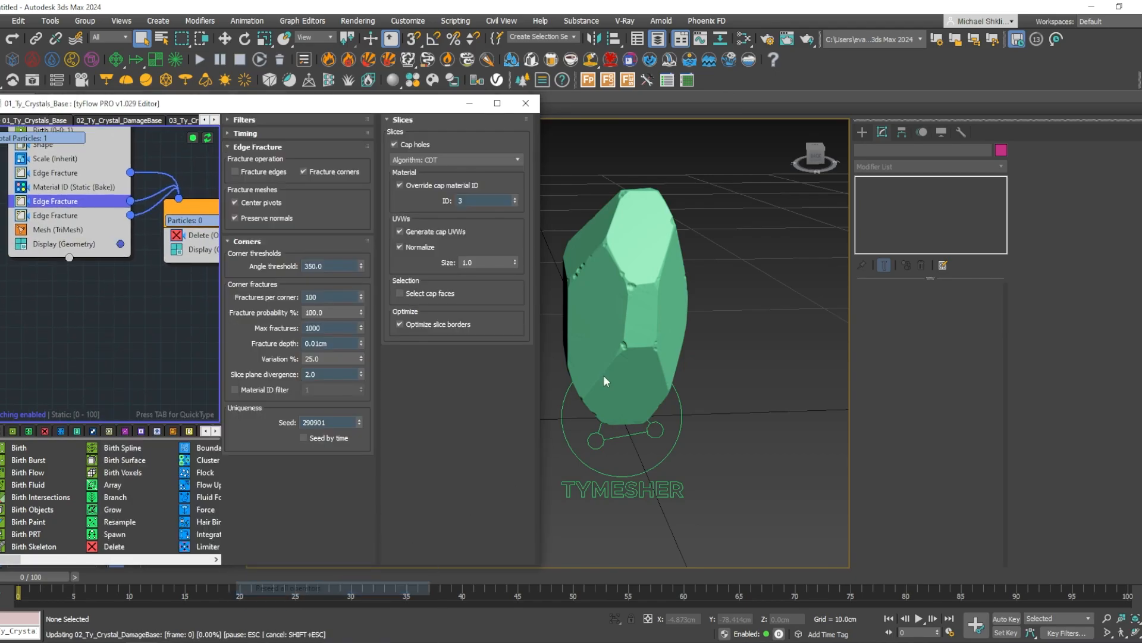
pyautogui.click(629, 306)
pyautogui.rightClick(112, 319)
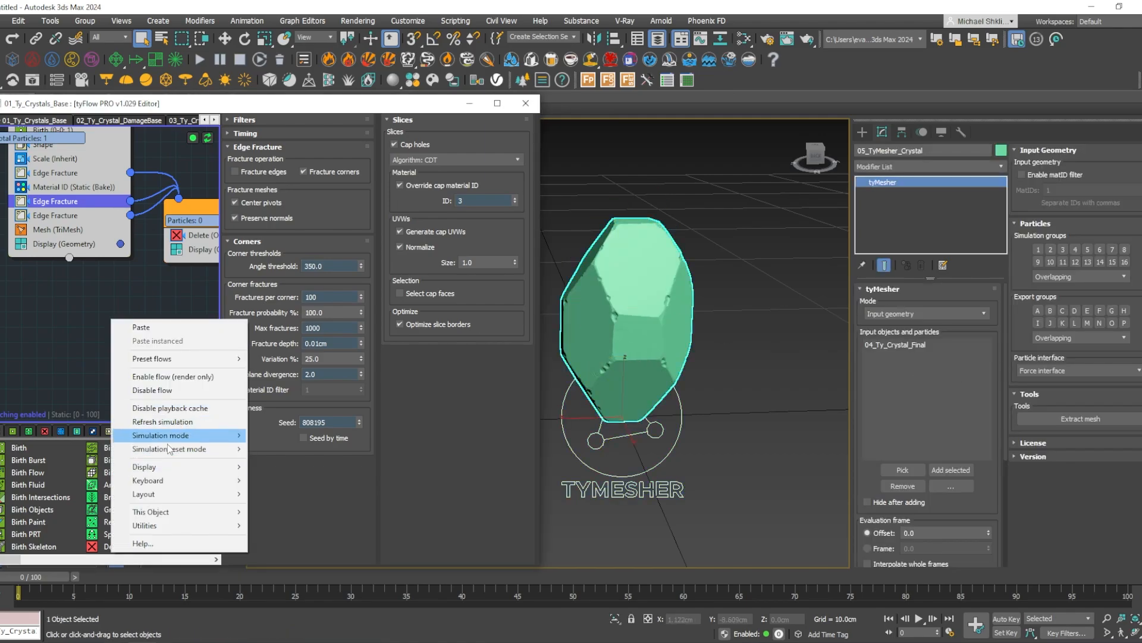
pyautogui.click(44, 339)
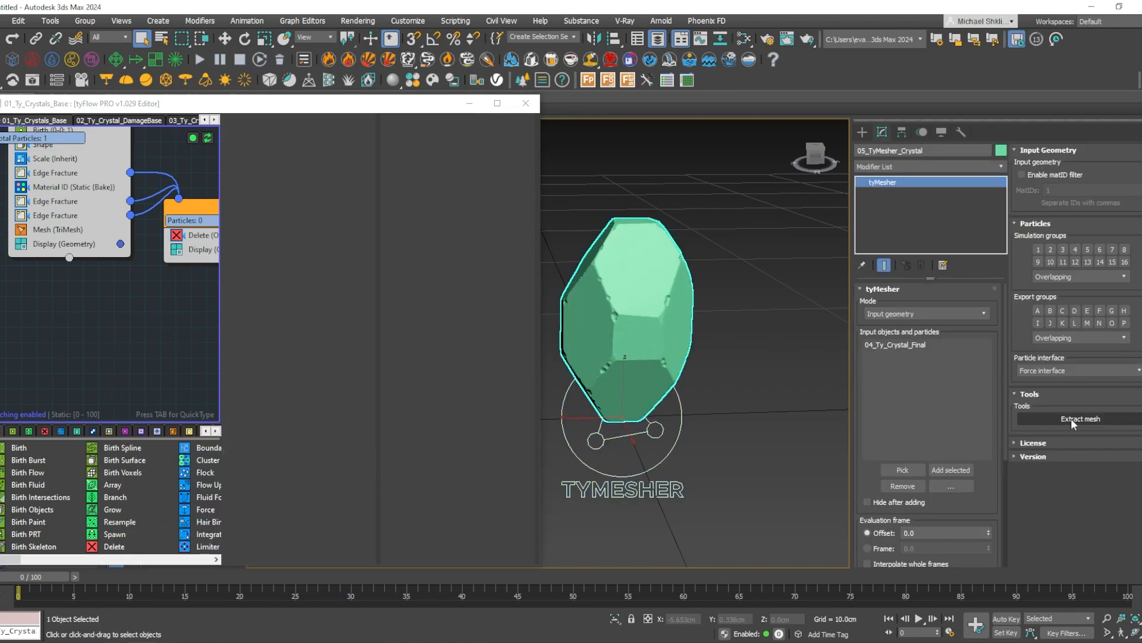
# Produce two more crystal variations by reseeding all operators of 01_Ty_Crystals_Base twice.
pyautogui.rightClick(90, 322)
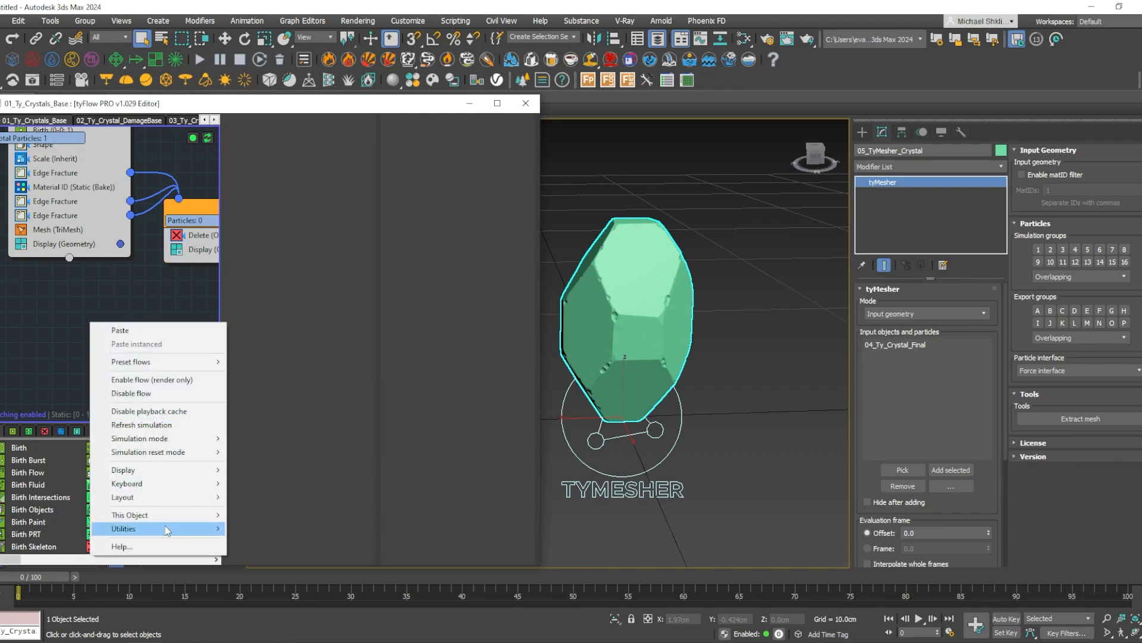
pyautogui.moveTo(166, 528)
pyautogui.click(277, 587)
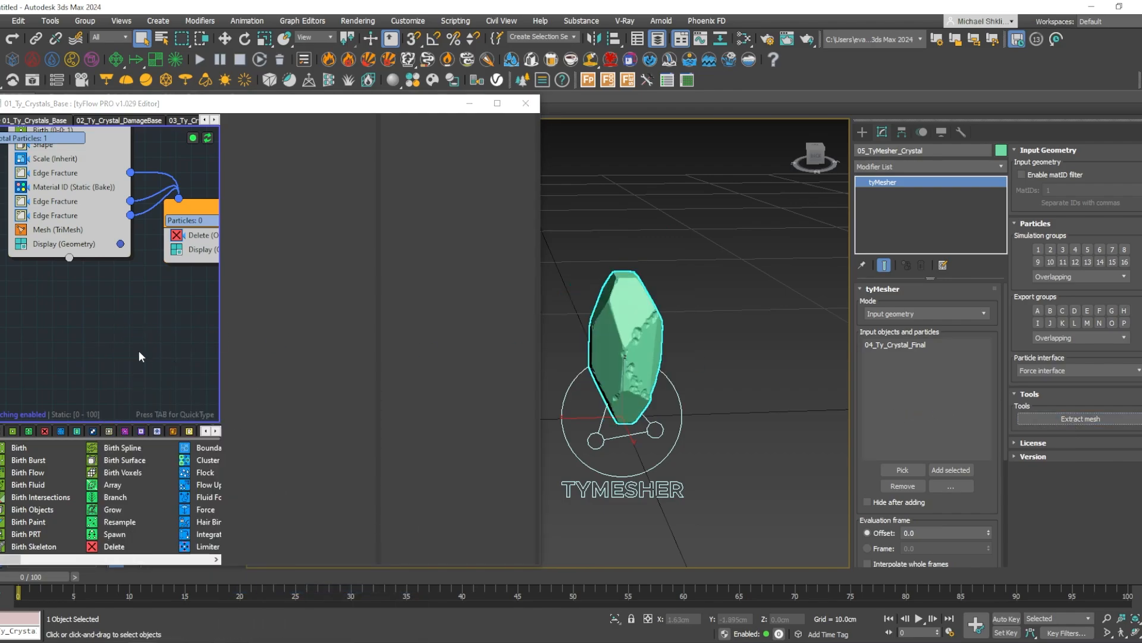
pyautogui.rightClick(87, 332)
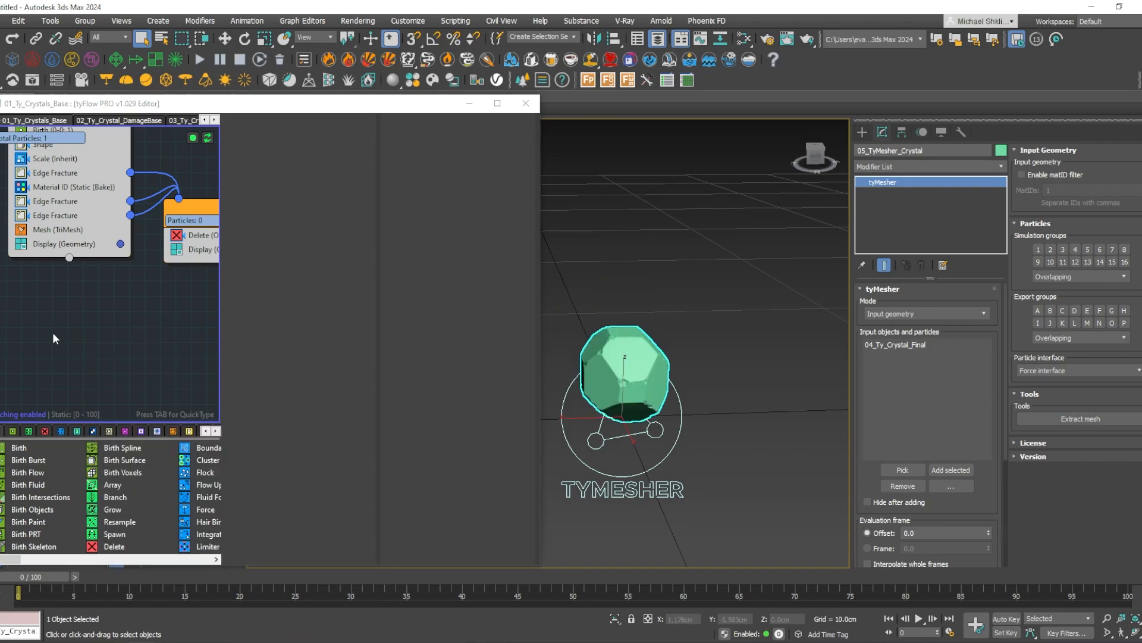
pyautogui.rightClick(52, 332)
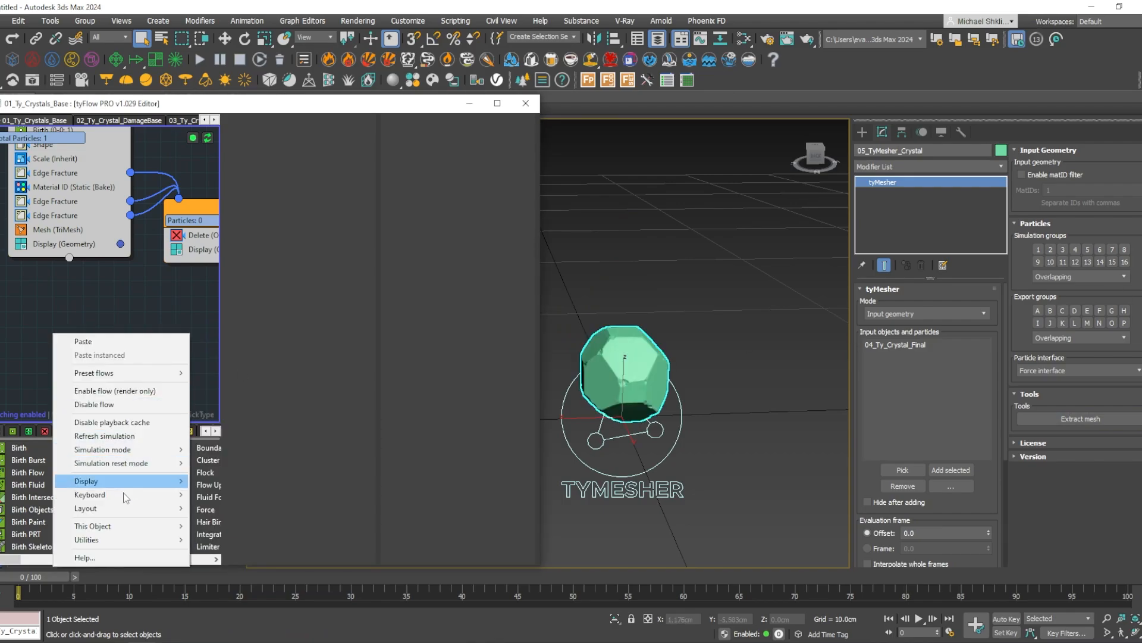
pyautogui.click(94, 292)
# Set the scale variation of Event_001's Scale operator to 10% on all axes.
pyautogui.moveTo(50, 205); pyautogui.dragTo(64, 268, button='middle')
pyautogui.click(59, 224)
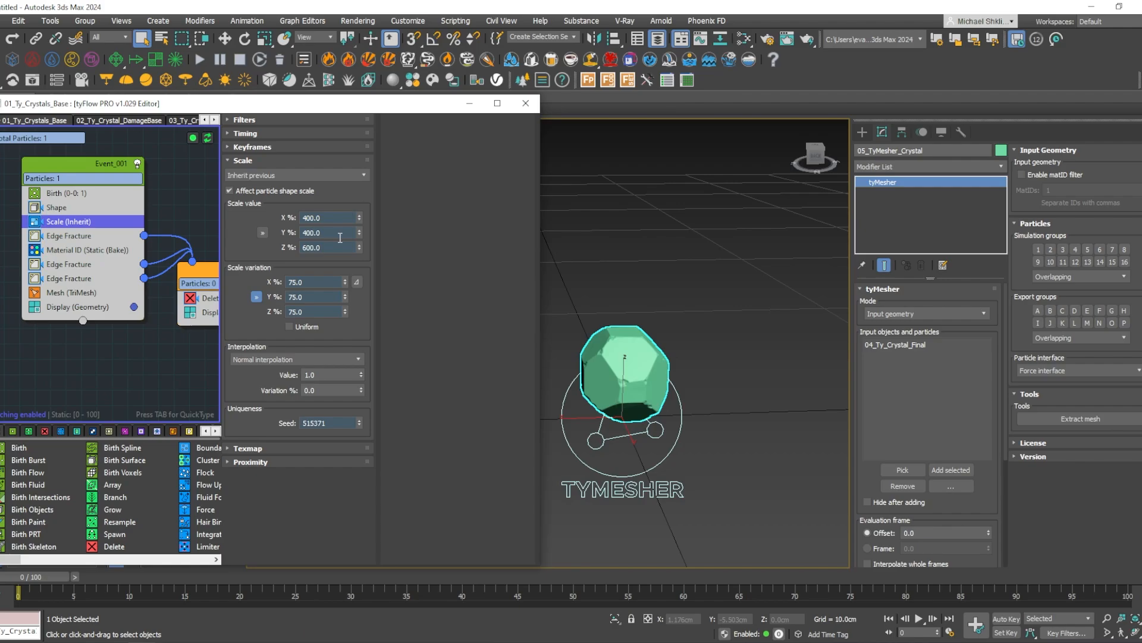
pyautogui.doubleClick(303, 281)
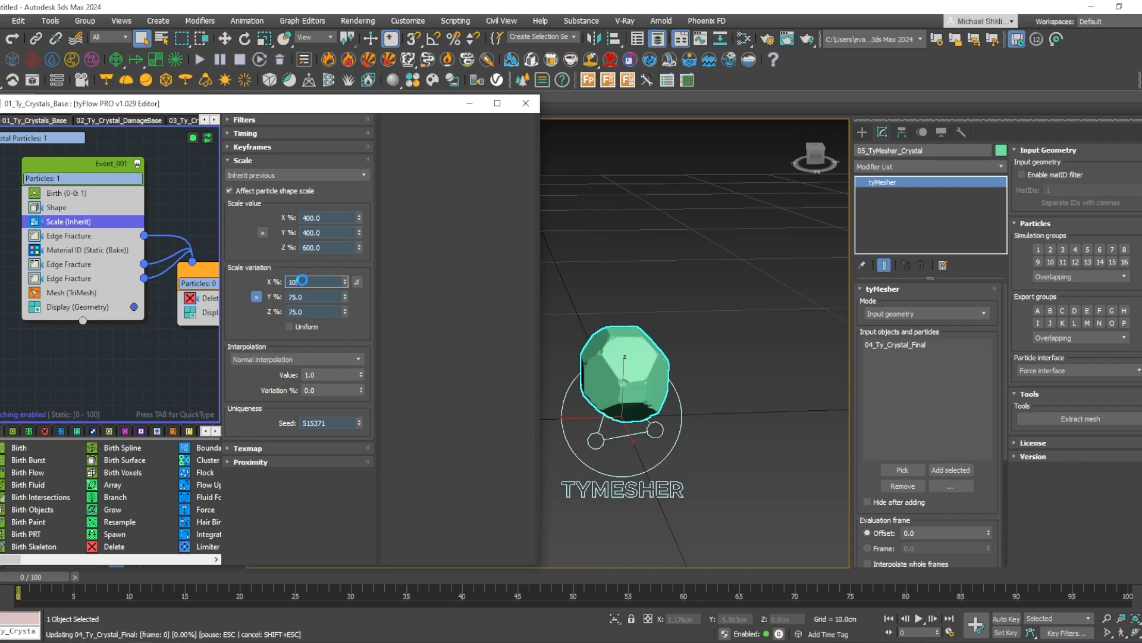
pyautogui.write('10')
pyautogui.press('Return')
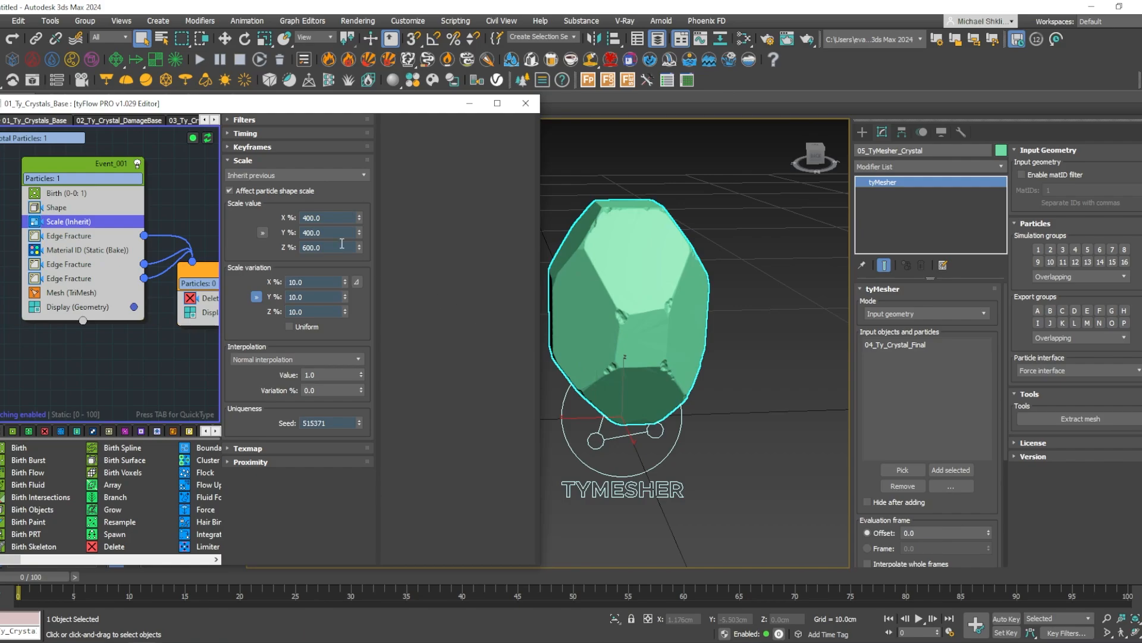
# Set the Scale operator's Z scale value to 800% and its linked scale variation to 50%.
pyautogui.click(334, 248)
pyautogui.write('800')
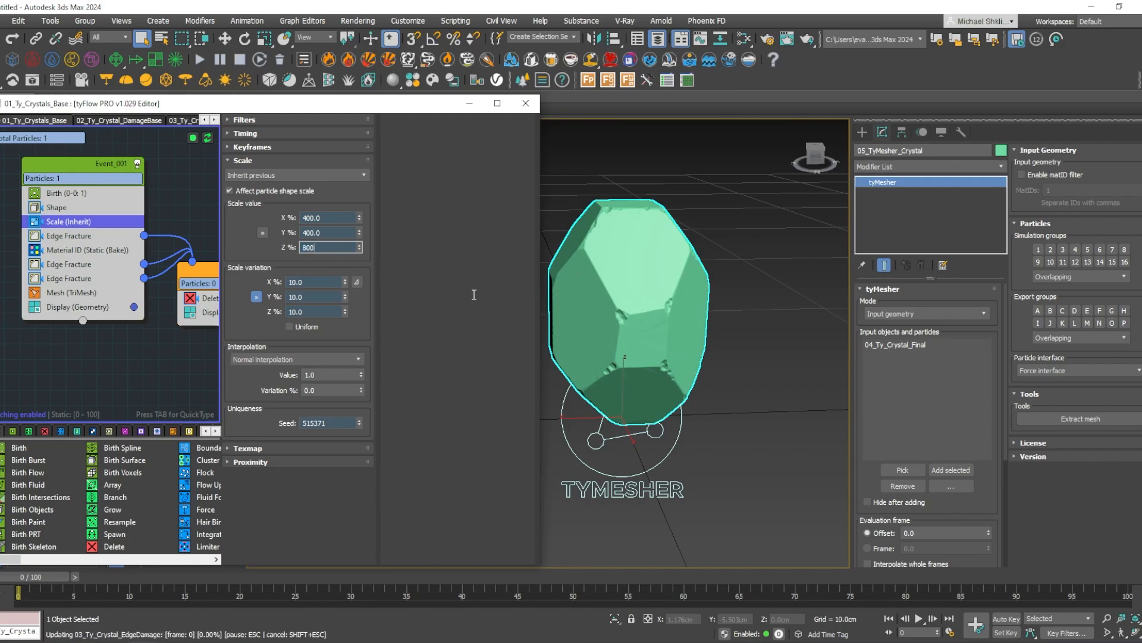
pyautogui.scroll(-3, 642, 292)
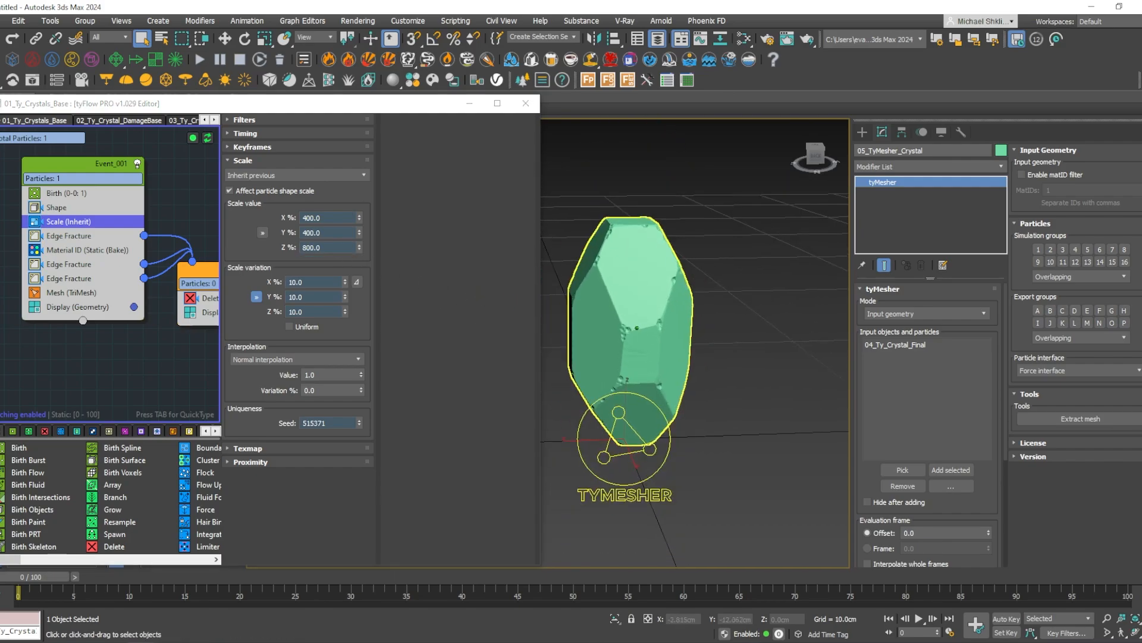
pyautogui.keyDown('alt'); pyautogui.moveTo(641, 291); pyautogui.dragTo(681, 262, button='middle'); pyautogui.keyUp('alt')
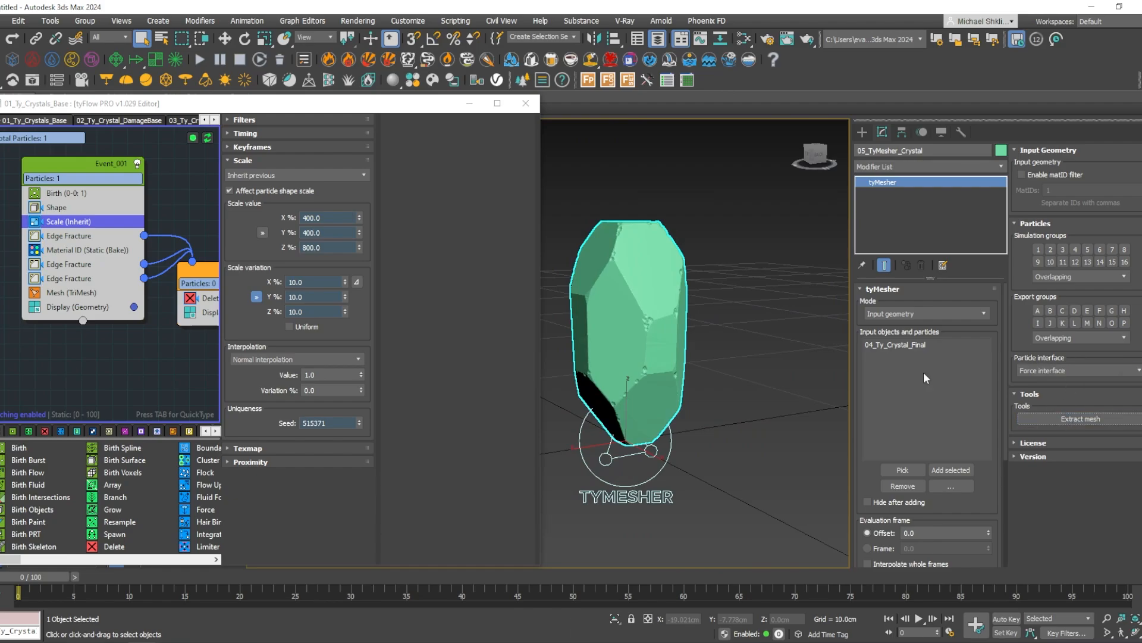
pyautogui.moveTo(652, 347); pyautogui.dragTo(659, 341, button='middle')
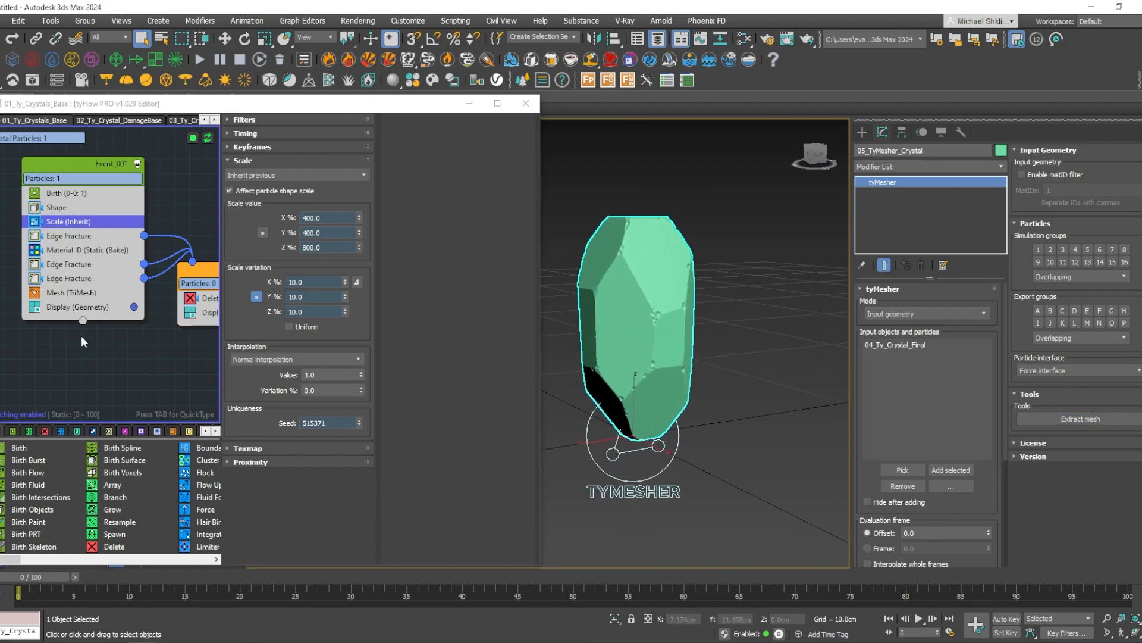
pyautogui.doubleClick(332, 283)
pyautogui.write('50')
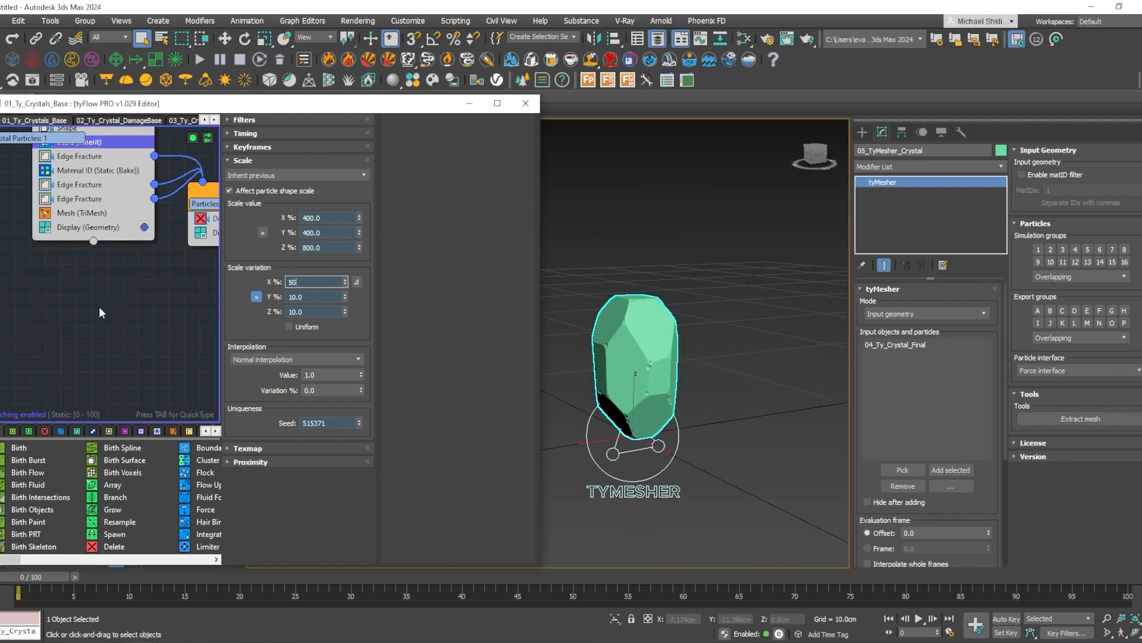
# Apply the 50% scale variation on all axes and reseed all operators of 01_Ty_Crystals_Base three times.
pyautogui.press('Return')
pyautogui.rightClick(98, 298)
pyautogui.moveTo(166, 506)
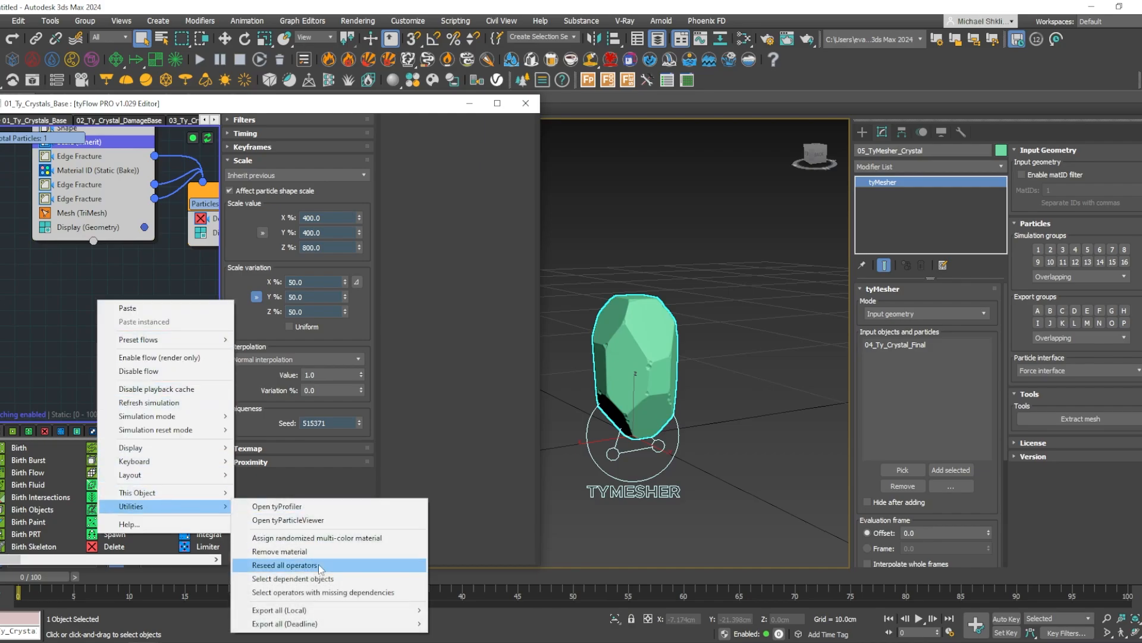
pyautogui.click(320, 567)
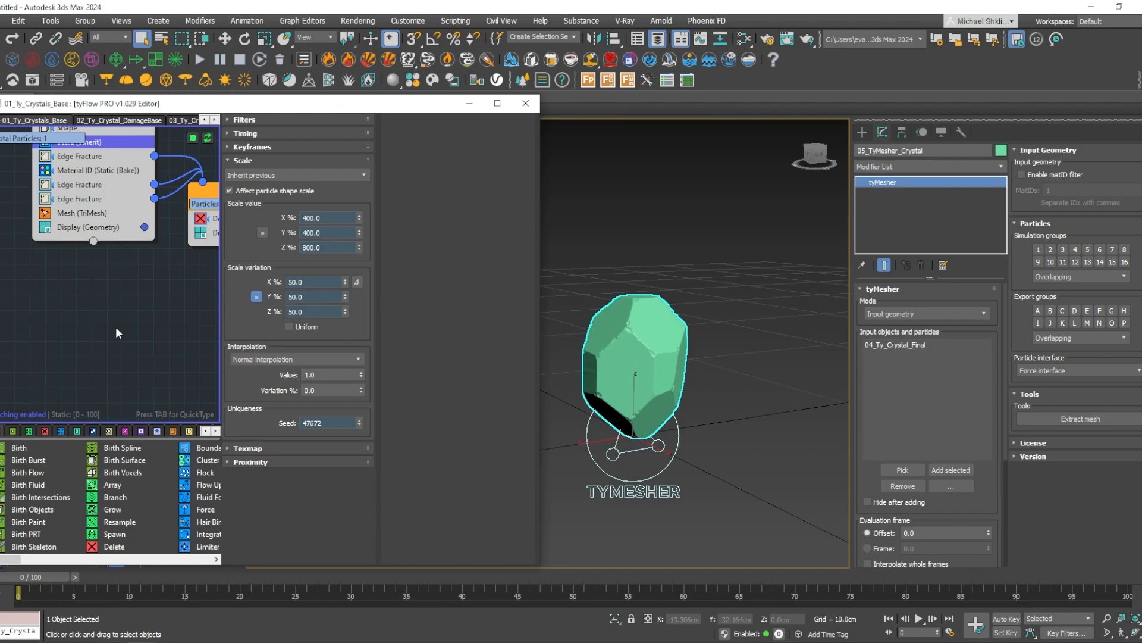
pyautogui.rightClick(119, 331)
pyautogui.moveTo(179, 534)
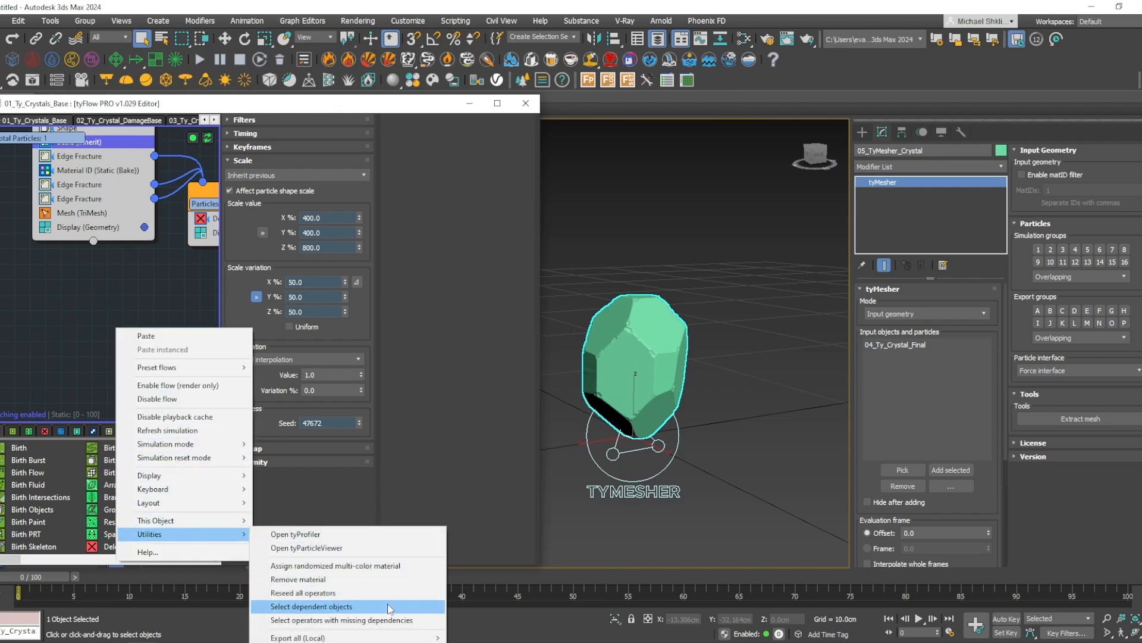
pyautogui.click(360, 593)
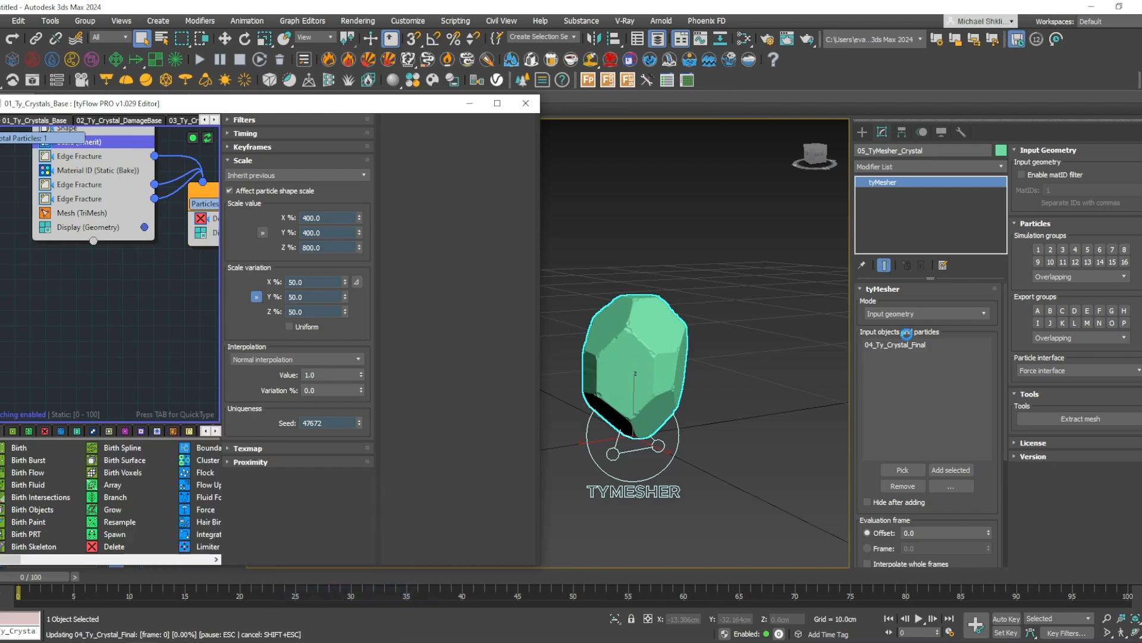
pyautogui.rightClick(57, 319)
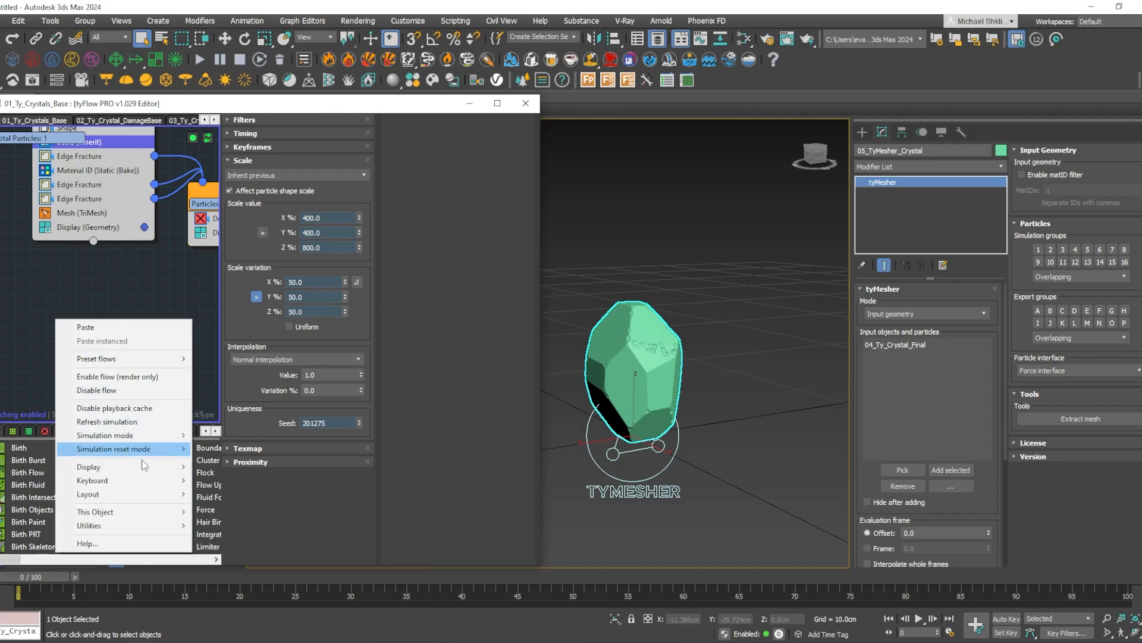
pyautogui.moveTo(142, 526)
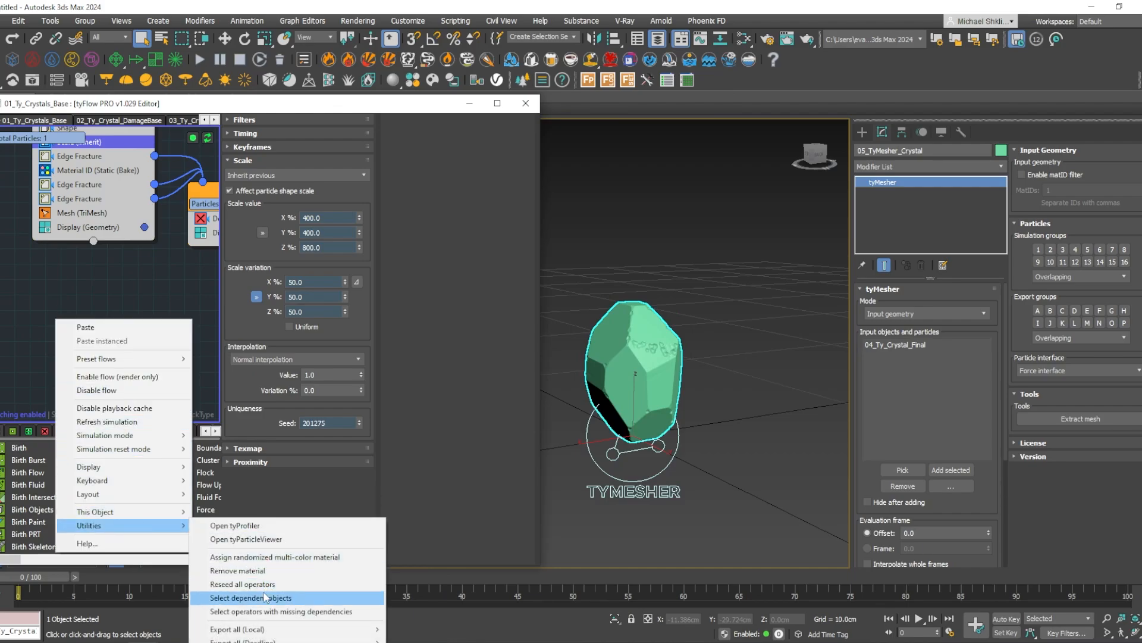
pyautogui.click(244, 583)
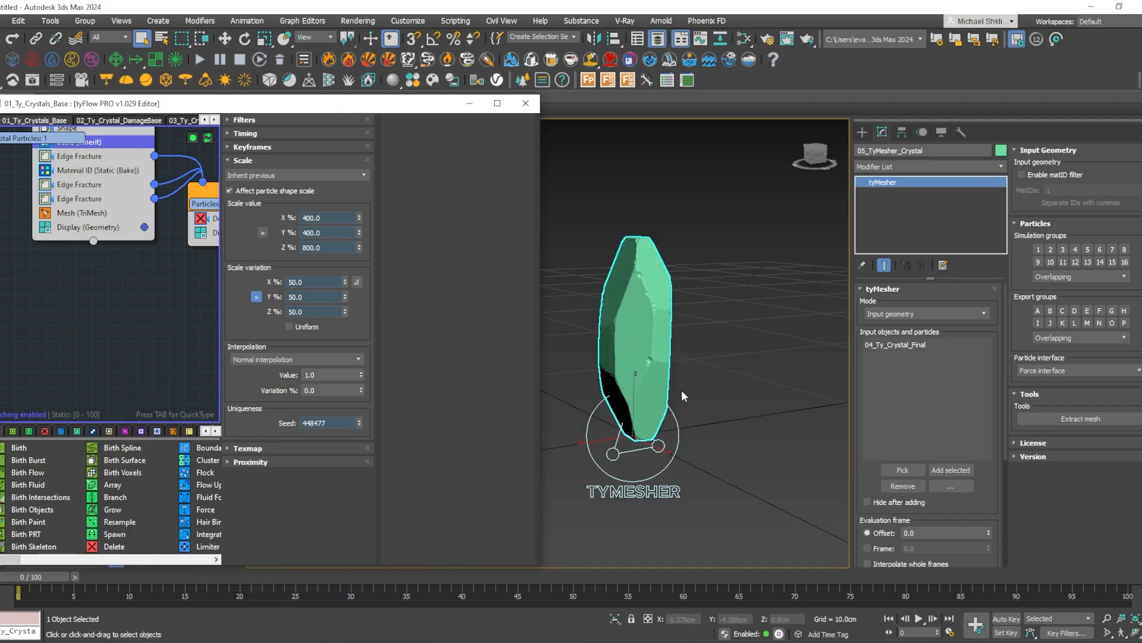
# Extract the reseeded crystal as a mesh from 05_TyMesher_Crystal, then close the flow editor and hide the Ty_Crystals_Generation layer.
pyautogui.click(1084, 419)
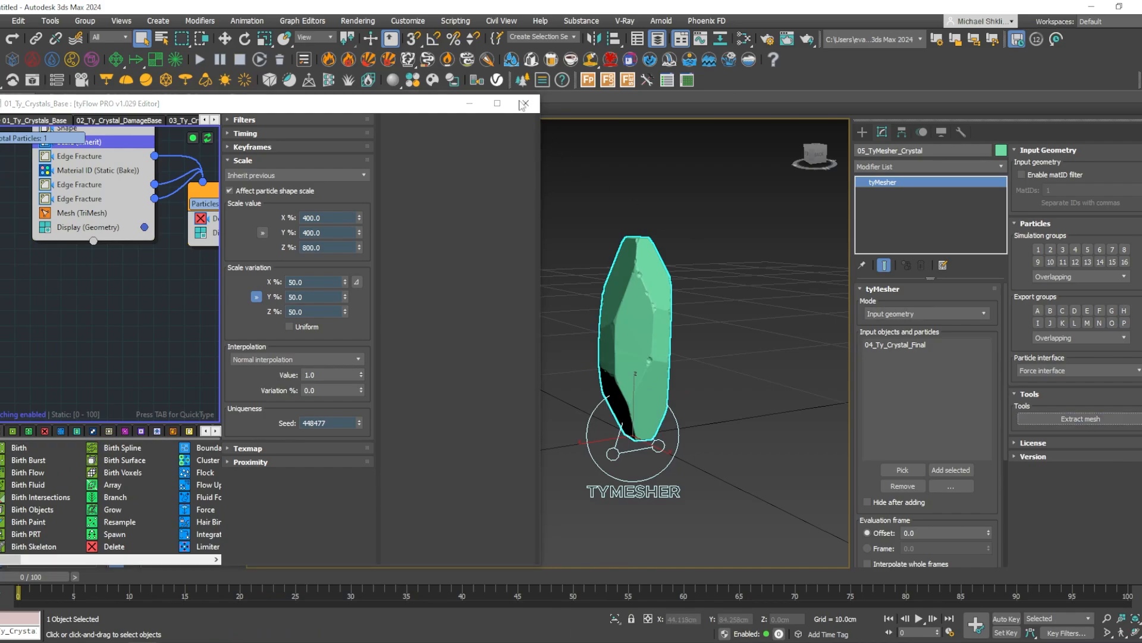
pyautogui.click(525, 103)
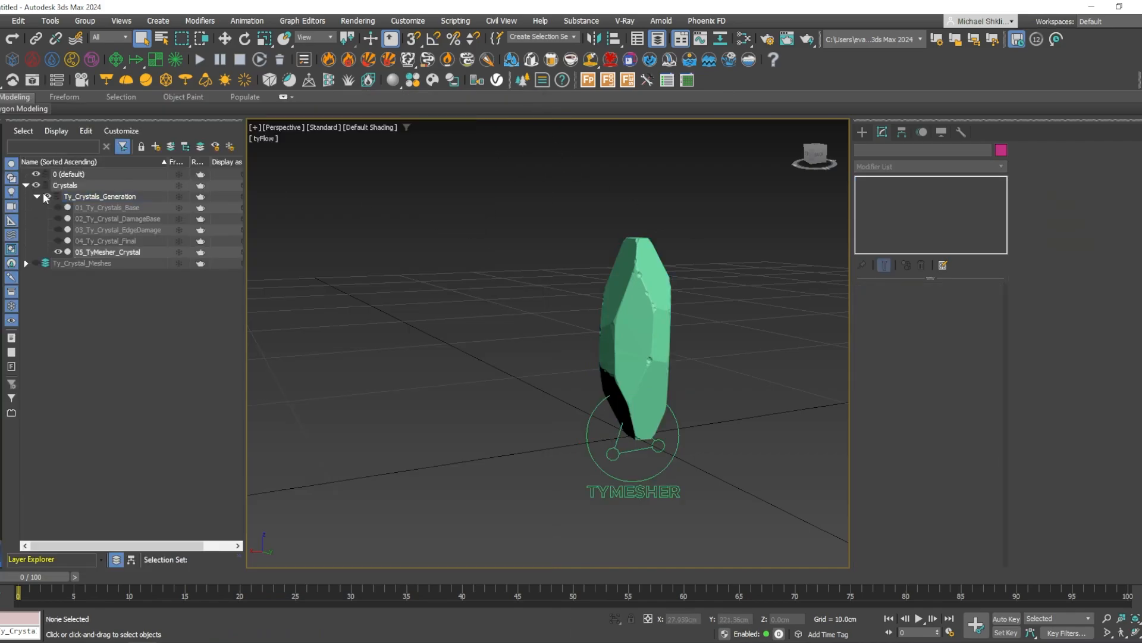
pyautogui.click(47, 196)
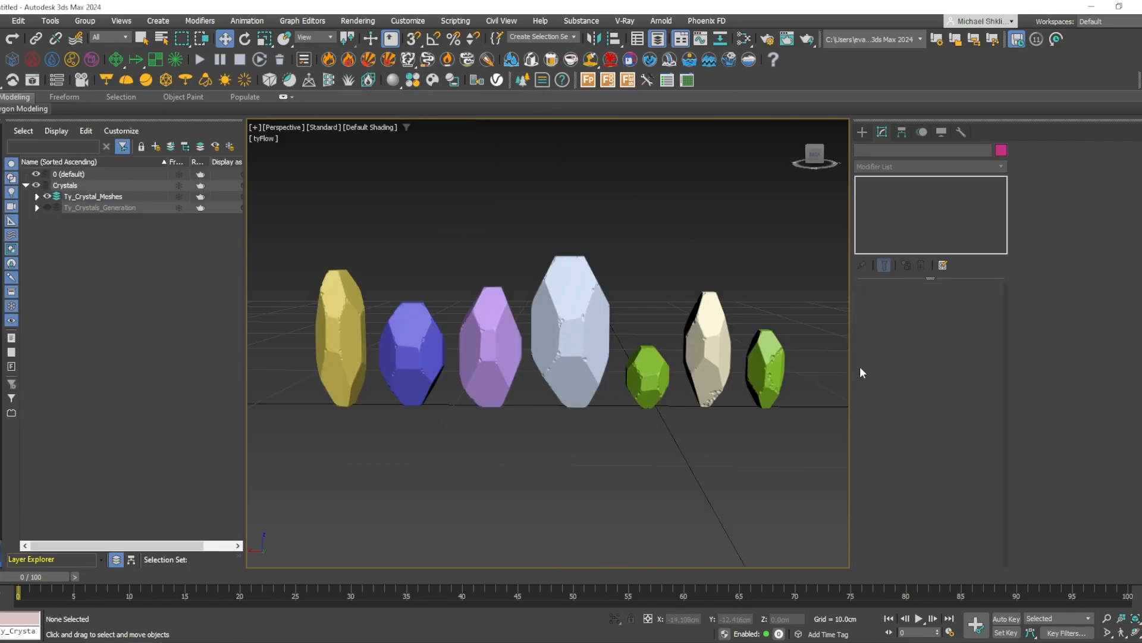
# Inspect the row of extracted crystal meshes from different angles and hide the Ty_Crystal_Meshes layer.
pyautogui.keyDown('alt'); pyautogui.moveTo(708, 381); pyautogui.dragTo(652, 361, button='middle'); pyautogui.keyUp('alt')
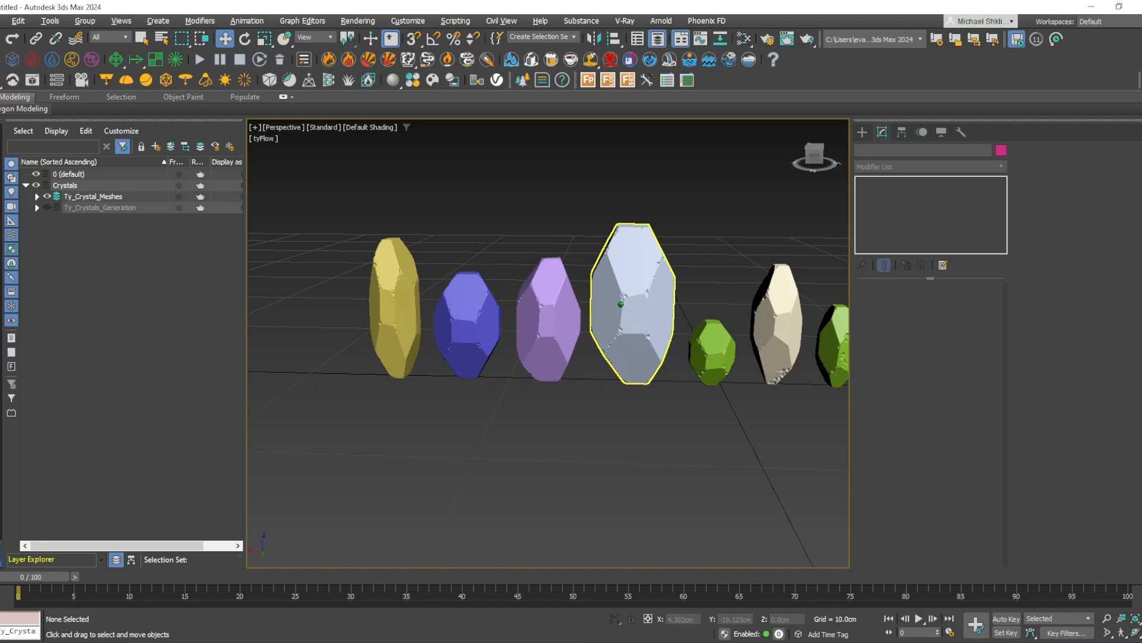
pyautogui.scroll(5, 620, 304)
pyautogui.keyDown('alt'); pyautogui.moveTo(619, 304); pyautogui.dragTo(586, 304, button='middle'); pyautogui.keyUp('alt')
pyautogui.scroll(-5, 547, 271)
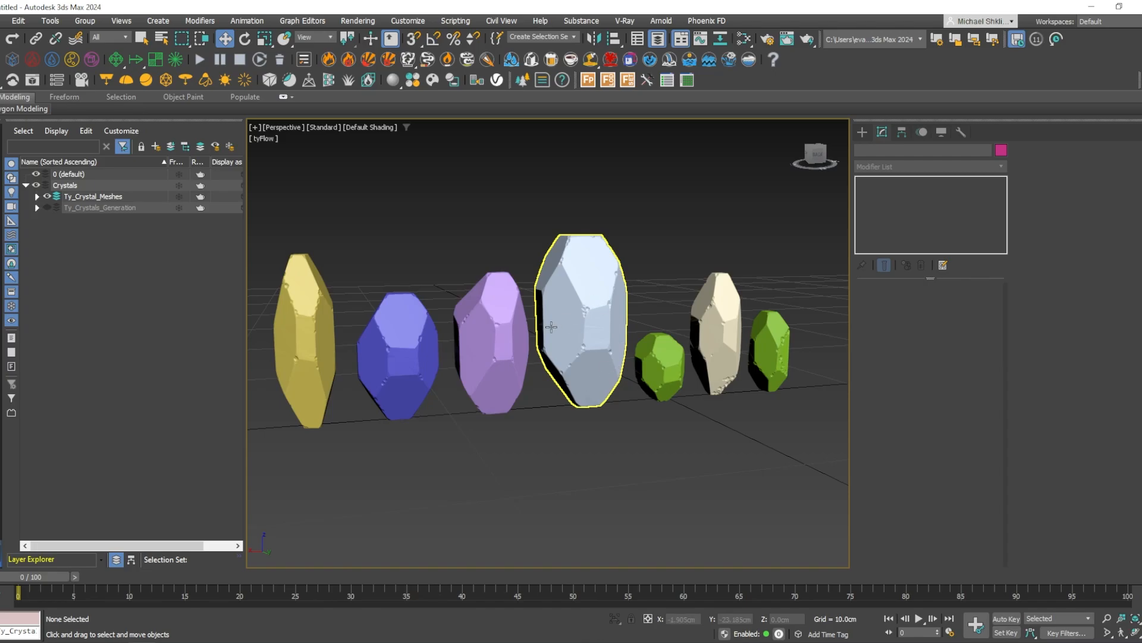
pyautogui.moveTo(468, 326); pyautogui.dragTo(444, 361, button='middle')
pyautogui.click(46, 197)
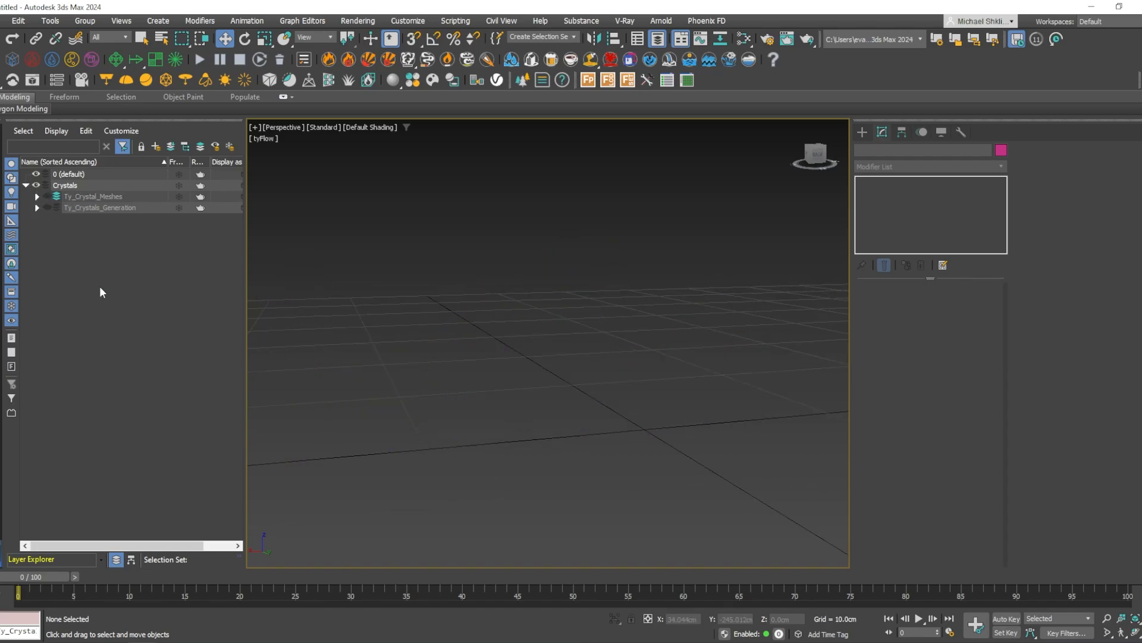
# Create a new layer named Ty_Rock and nest it under the Crystals layer.
pyautogui.click(46, 185)
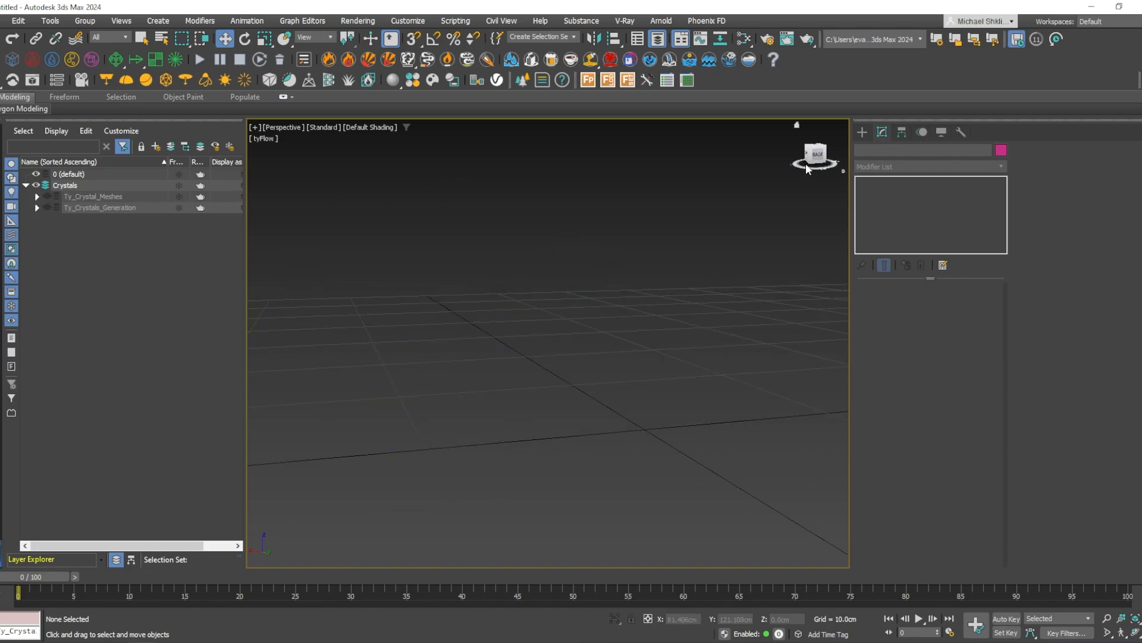
pyautogui.click(155, 146)
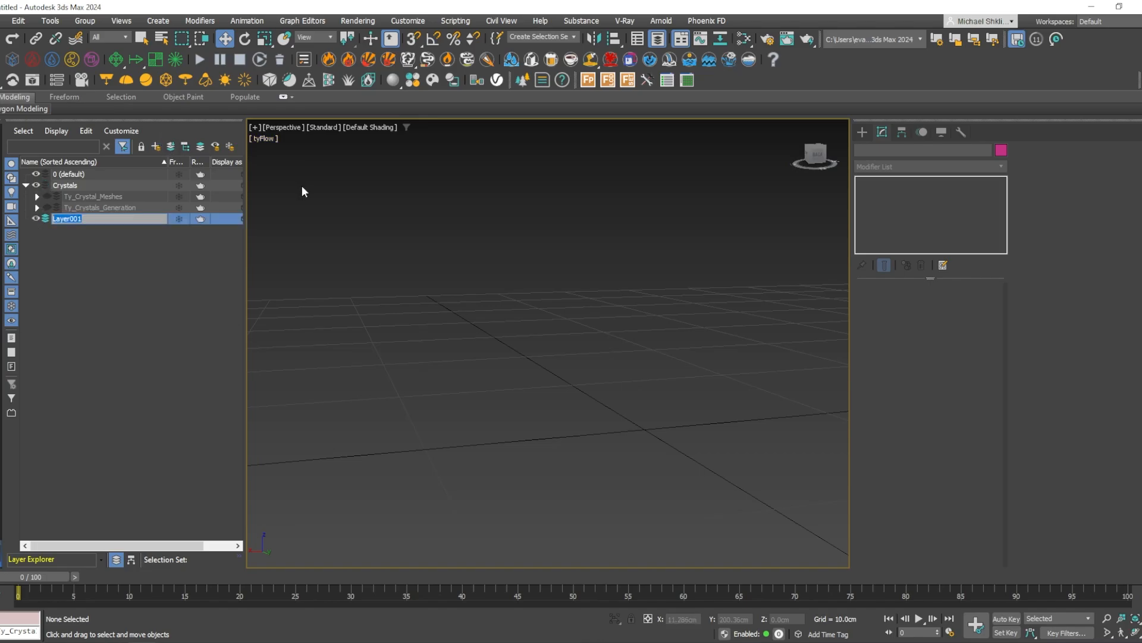
pyautogui.write('Ty_Rock')
pyautogui.press('Return')
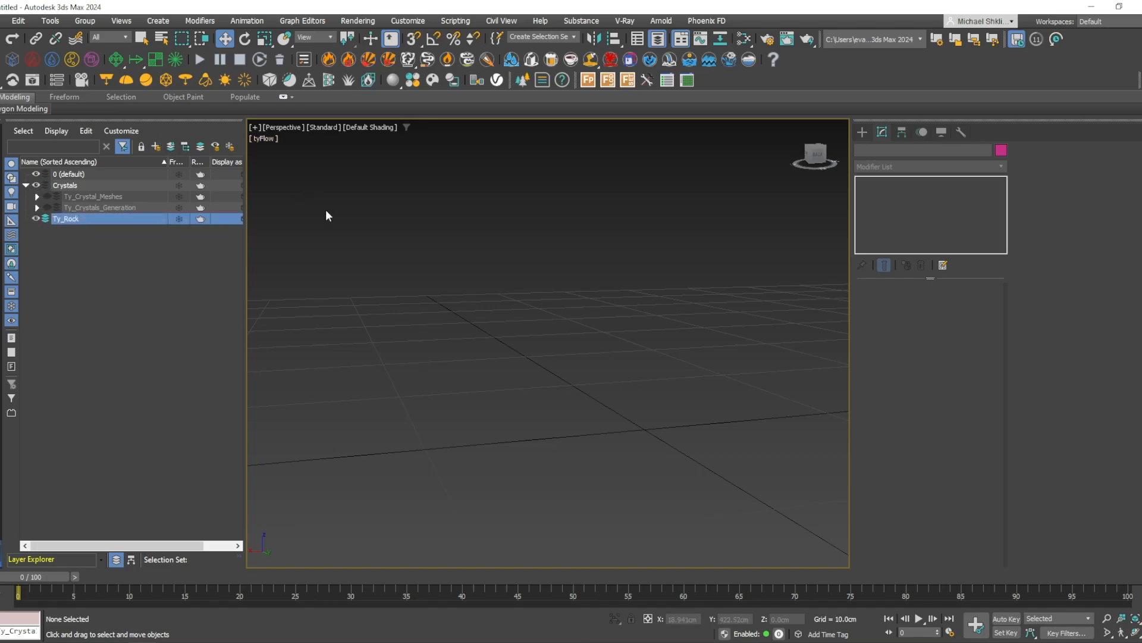
pyautogui.moveTo(88, 220); pyautogui.dragTo(81, 185)
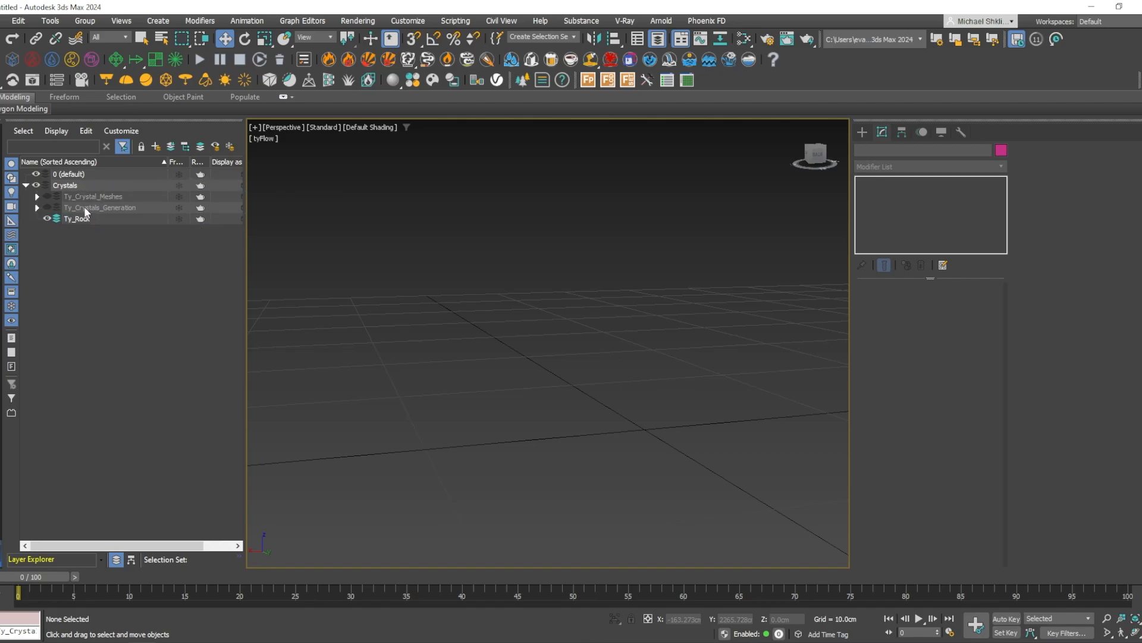
# Create a tyFlow object at the world origin in the Ty_Rock layer and name it 06_Ty_Rock_Base.
pyautogui.click(863, 132)
pyautogui.click(964, 291)
pyautogui.moveTo(645, 429); pyautogui.dragTo(749, 465)
pyautogui.press('w')
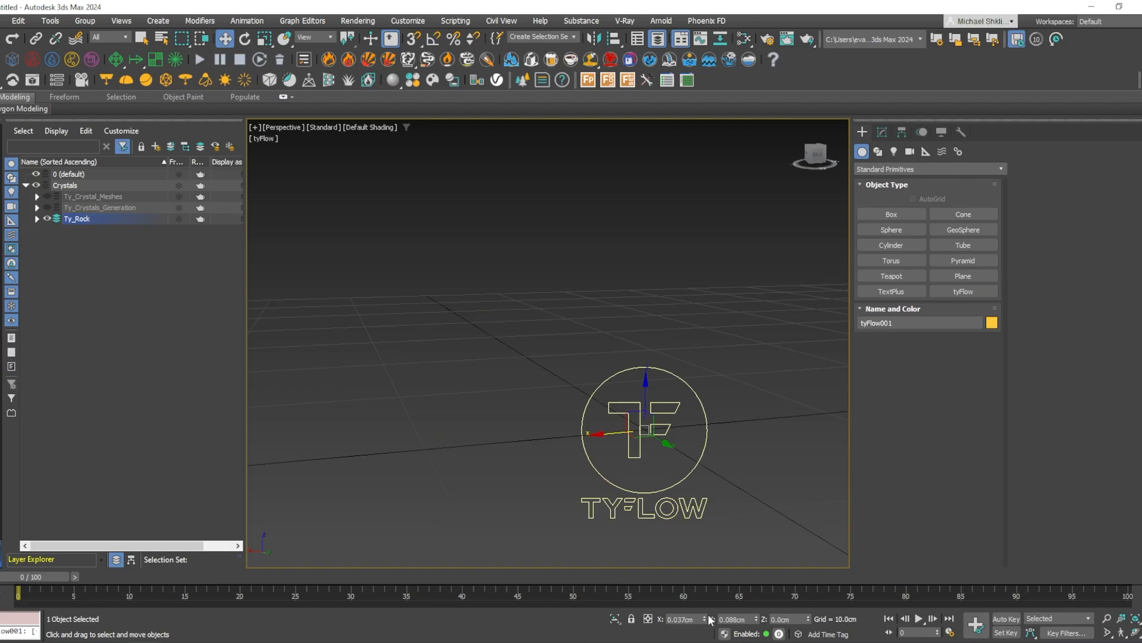
pyautogui.rightClick(706, 619)
pyautogui.rightClick(757, 619)
pyautogui.click(922, 322)
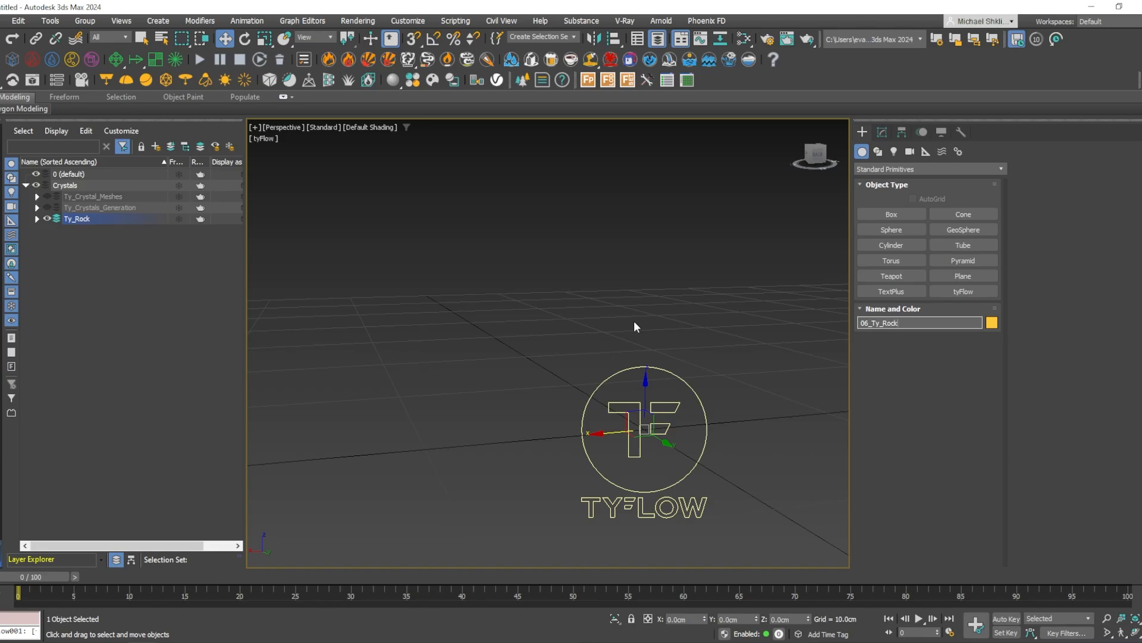
pyautogui.press('Return')
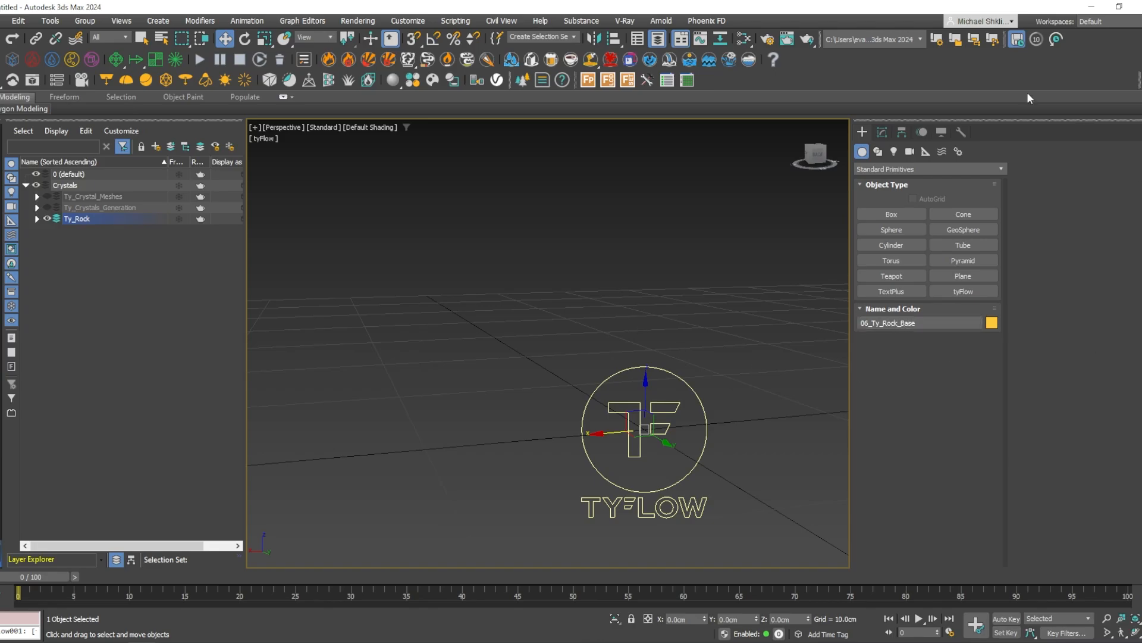
# Open the flow editor of 06_Ty_Rock_Base and add a Birth operator with end frame 0 and a total of 1 particle.
pyautogui.click(881, 132)
pyautogui.click(915, 315)
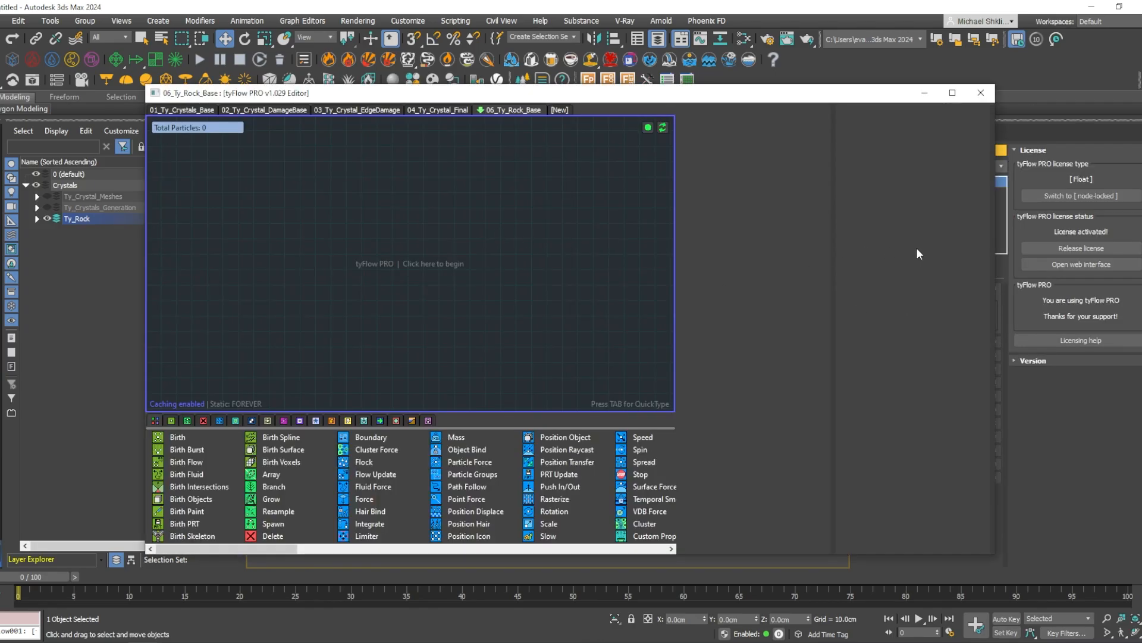
pyautogui.moveTo(998, 250); pyautogui.dragTo(633, 251)
pyautogui.moveTo(407, 100); pyautogui.dragTo(259, 90)
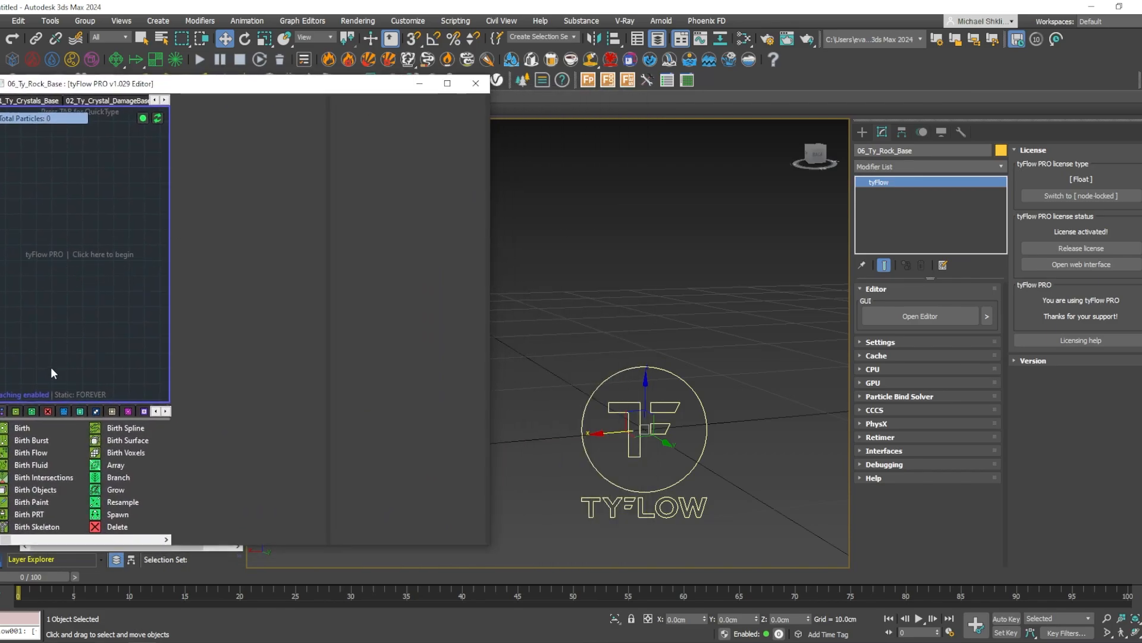
pyautogui.moveTo(23, 427); pyautogui.dragTo(48, 228)
pyautogui.rightClick(310, 138)
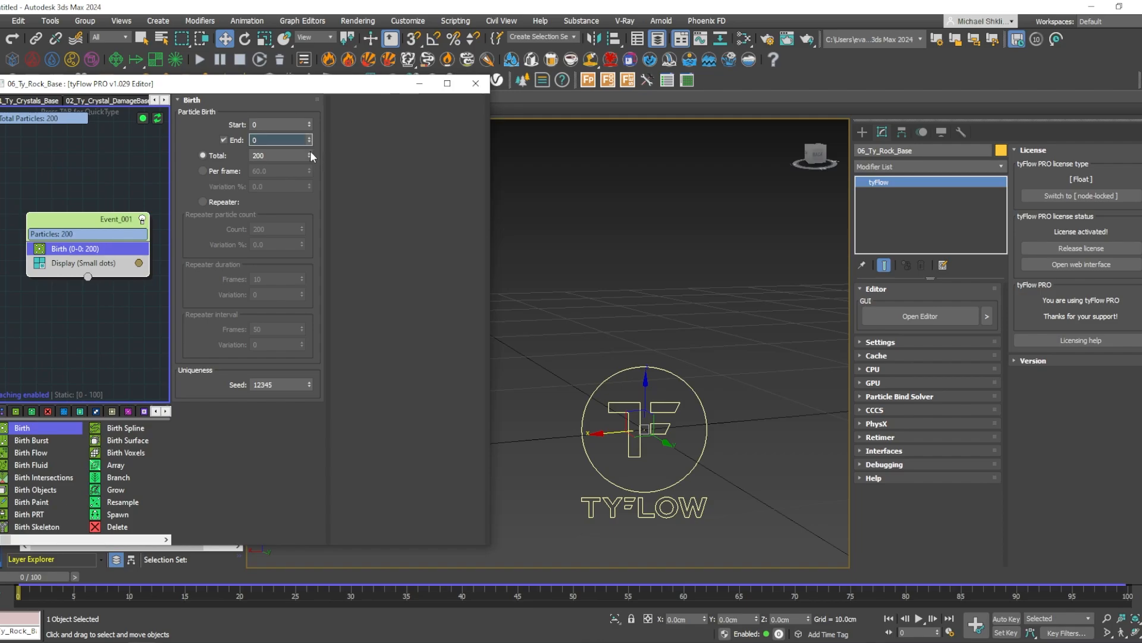
pyautogui.rightClick(310, 153)
# Add a Shape operator to Event_001 and set its Display operator's mode to Geometry.
pyautogui.moveTo(93, 256); pyautogui.dragTo(100, 255, button='middle')
pyautogui.press('Tab')
pyautogui.write('sh')
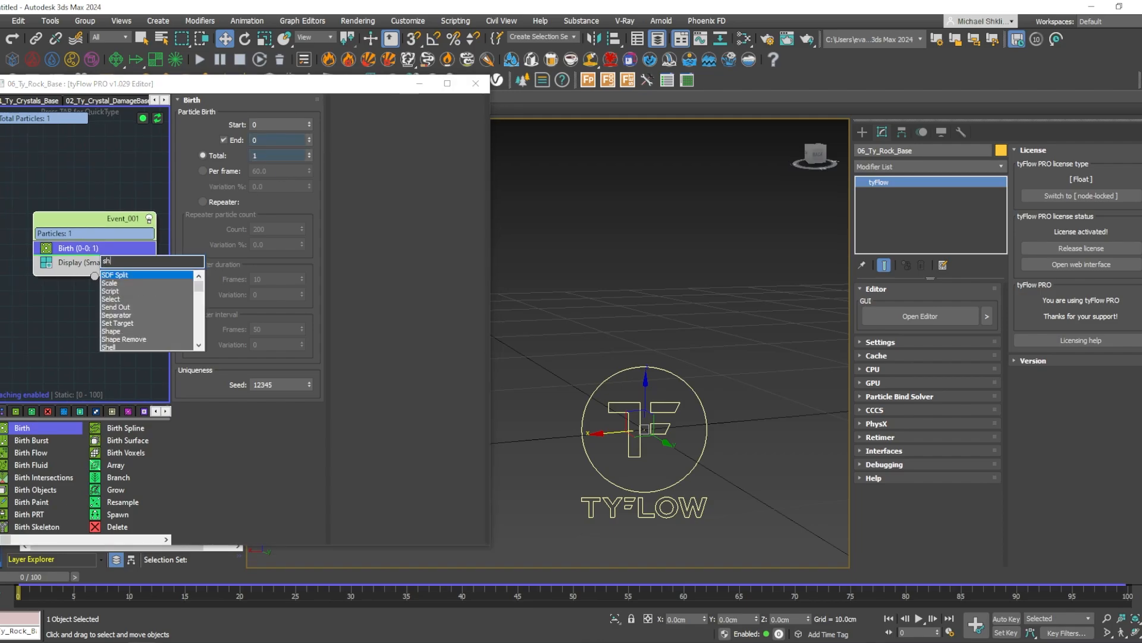
pyautogui.write('ape')
pyautogui.press('Return')
pyautogui.click(90, 280)
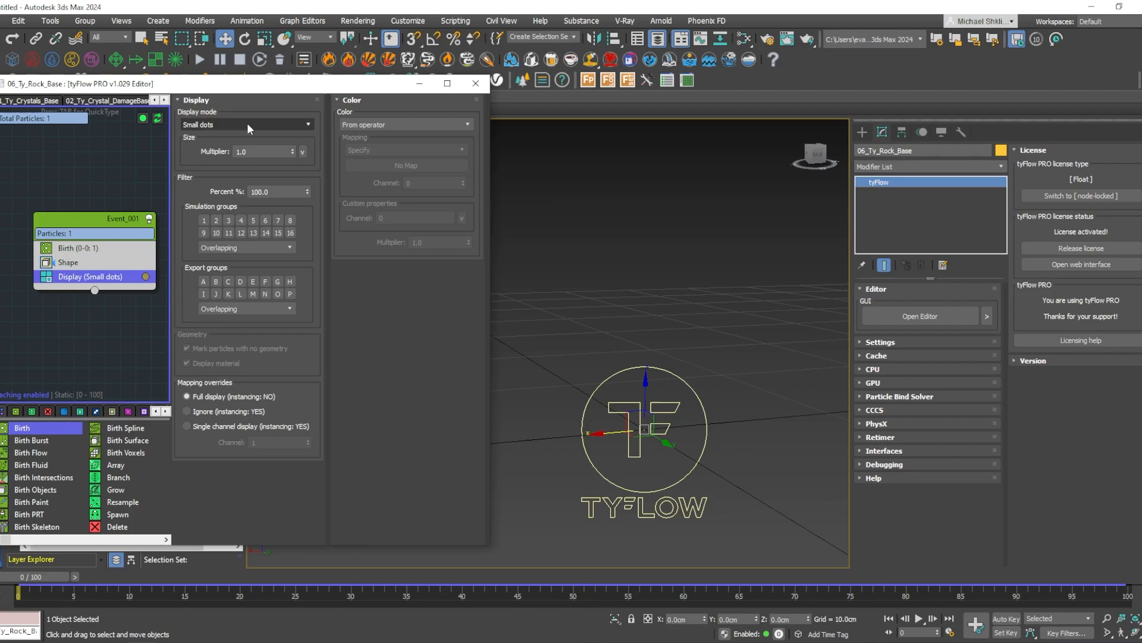
pyautogui.click(248, 124)
pyautogui.click(234, 202)
pyautogui.click(692, 320)
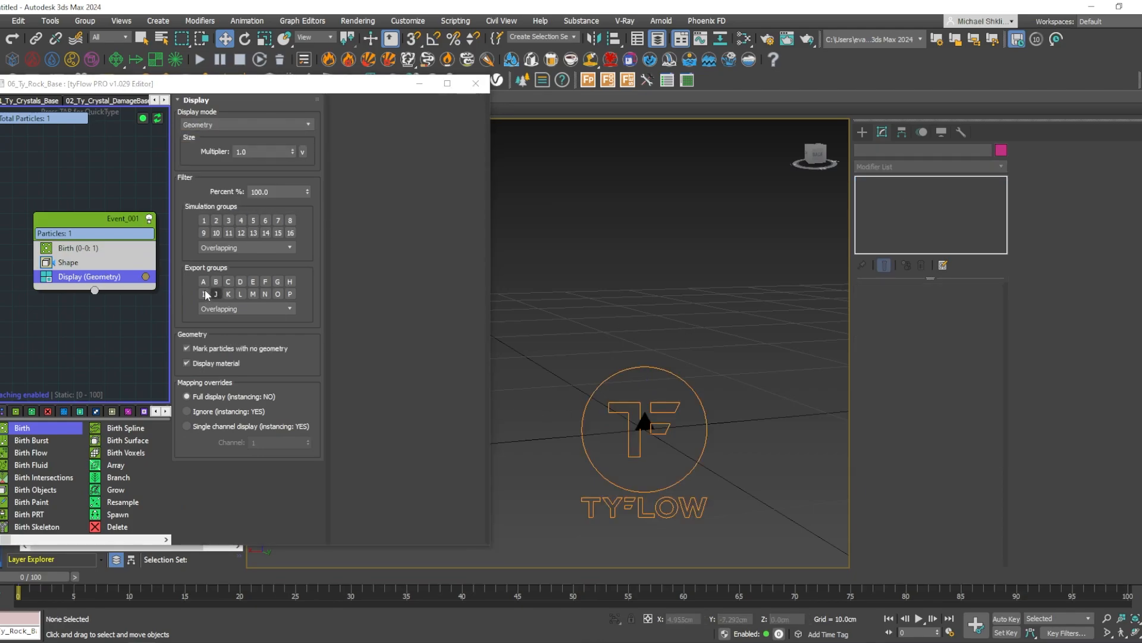
# Set the Shape operator of Event_001 to the 3D Stones mesh.
pyautogui.click(71, 263)
pyautogui.click(388, 125)
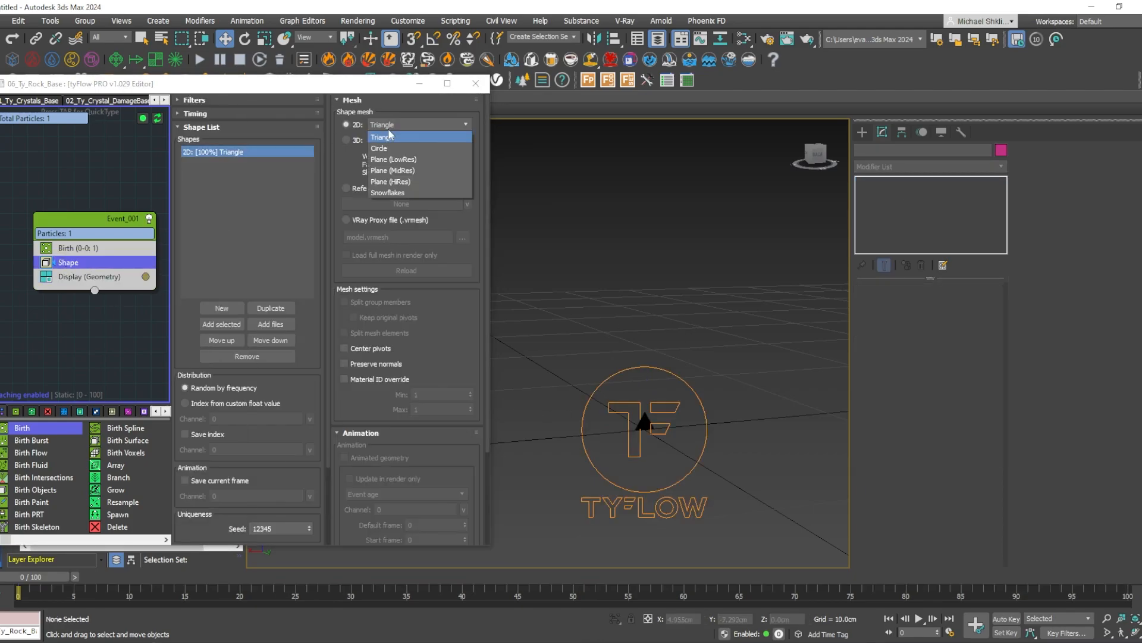
pyautogui.click(390, 136)
pyautogui.click(346, 140)
pyautogui.click(417, 140)
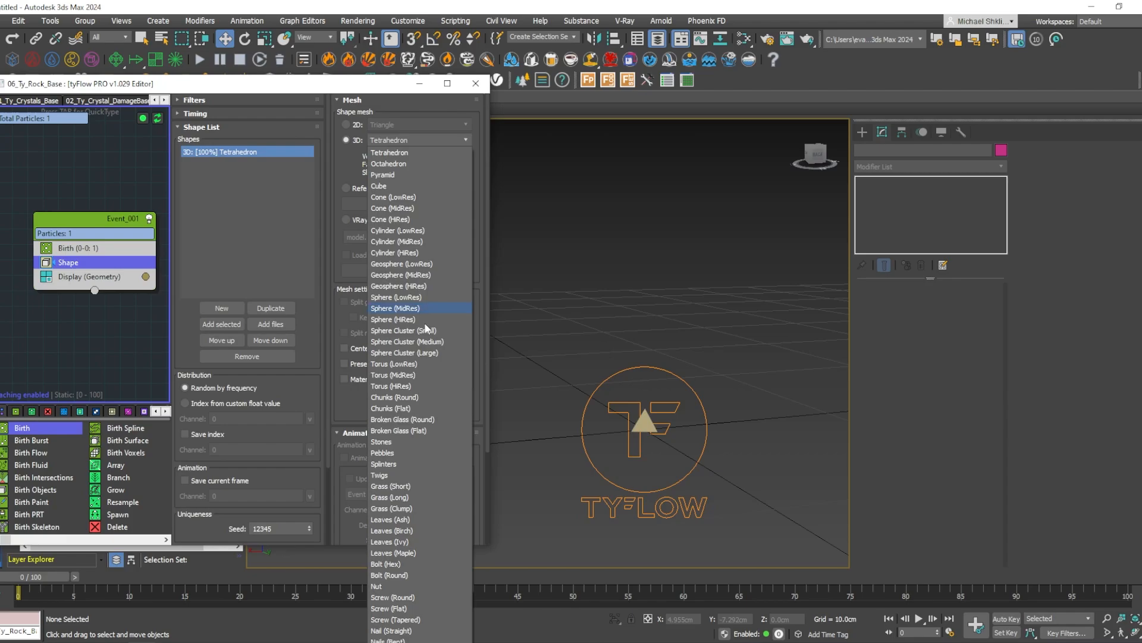
pyautogui.click(412, 442)
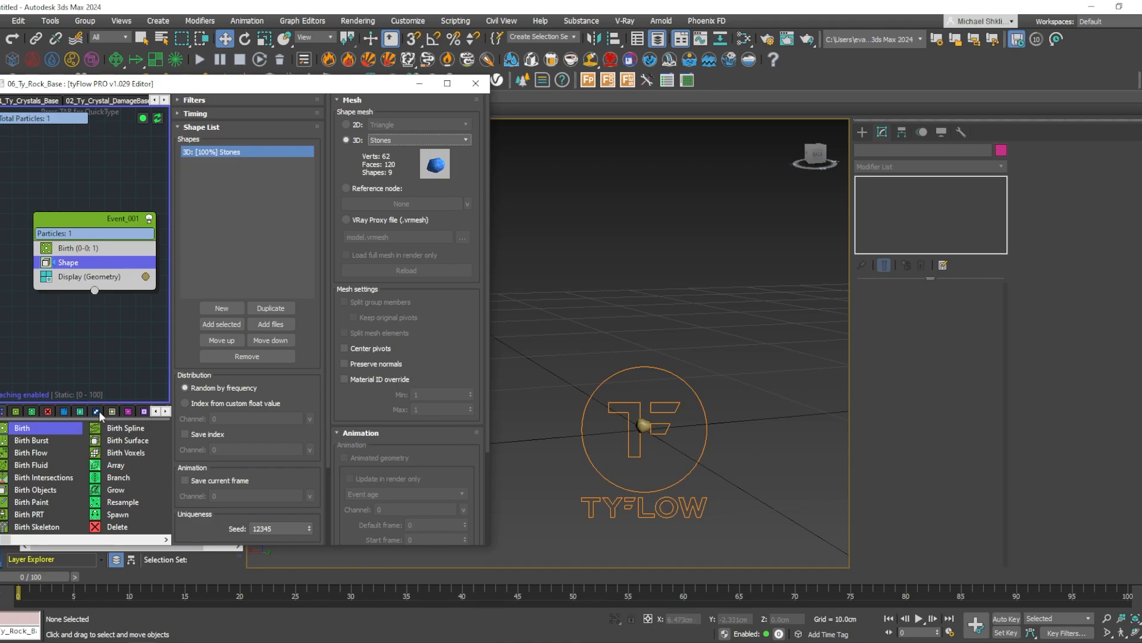
# Enable the Shape operator's size scale and set it to 1000%.
pyautogui.scroll(-3, 199, 493)
pyautogui.click(217, 513)
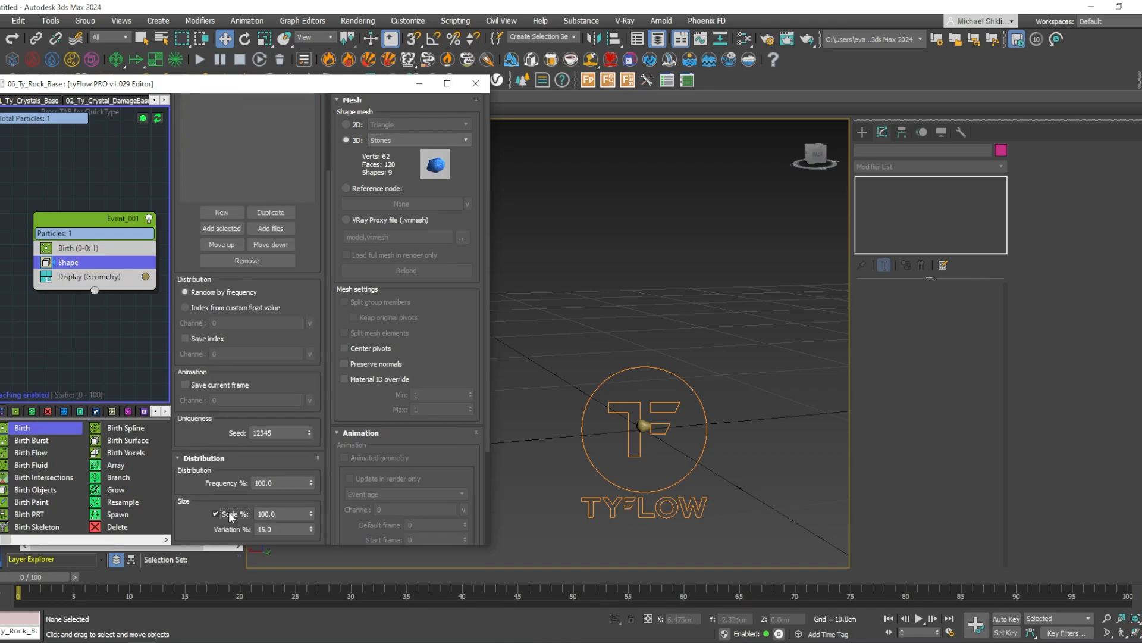
pyautogui.click(266, 514)
pyautogui.write('0')
pyautogui.press('Return')
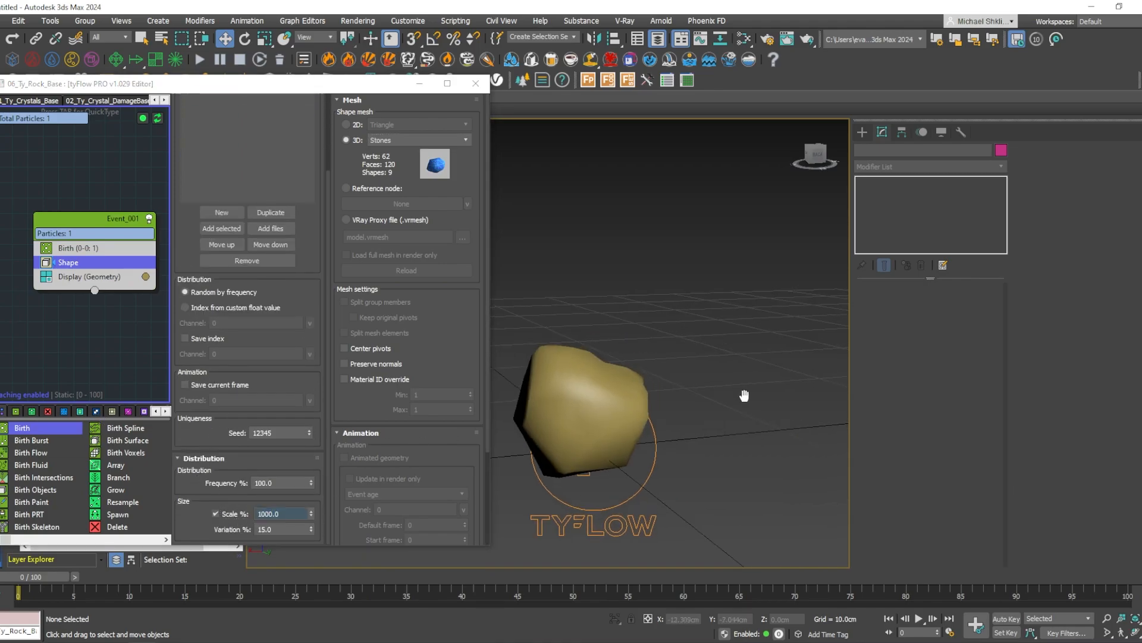
pyautogui.moveTo(608, 418); pyautogui.dragTo(611, 391, button='middle')
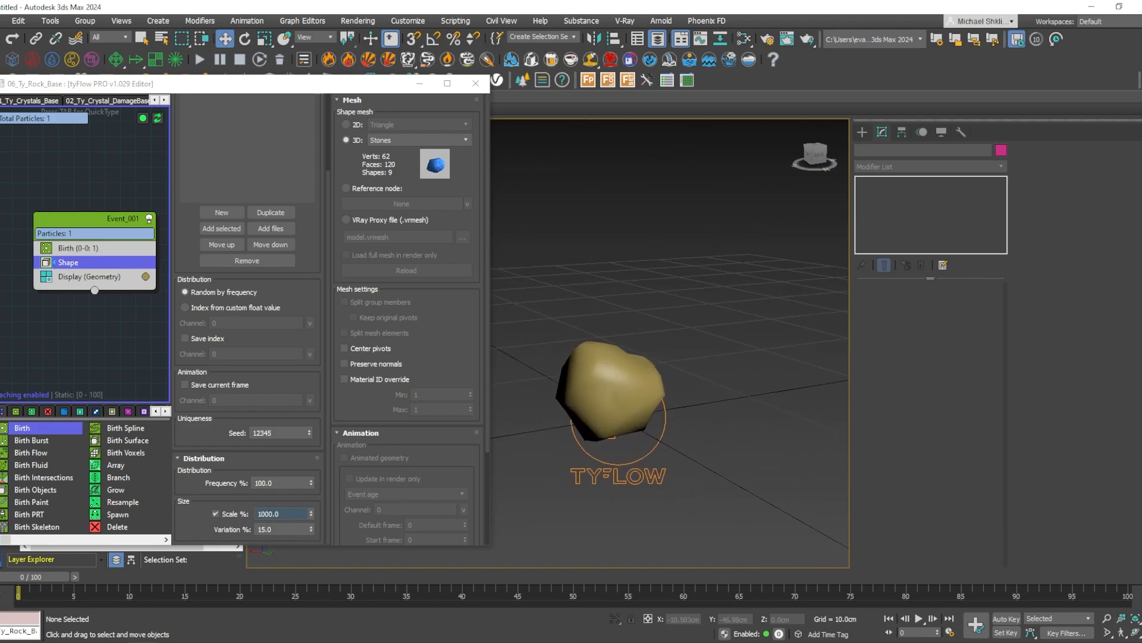
# Add a Scale operator after the Shape operator in Event_001 and set its Z scale value to 30%.
pyautogui.press('Tab')
pyautogui.write('sca')
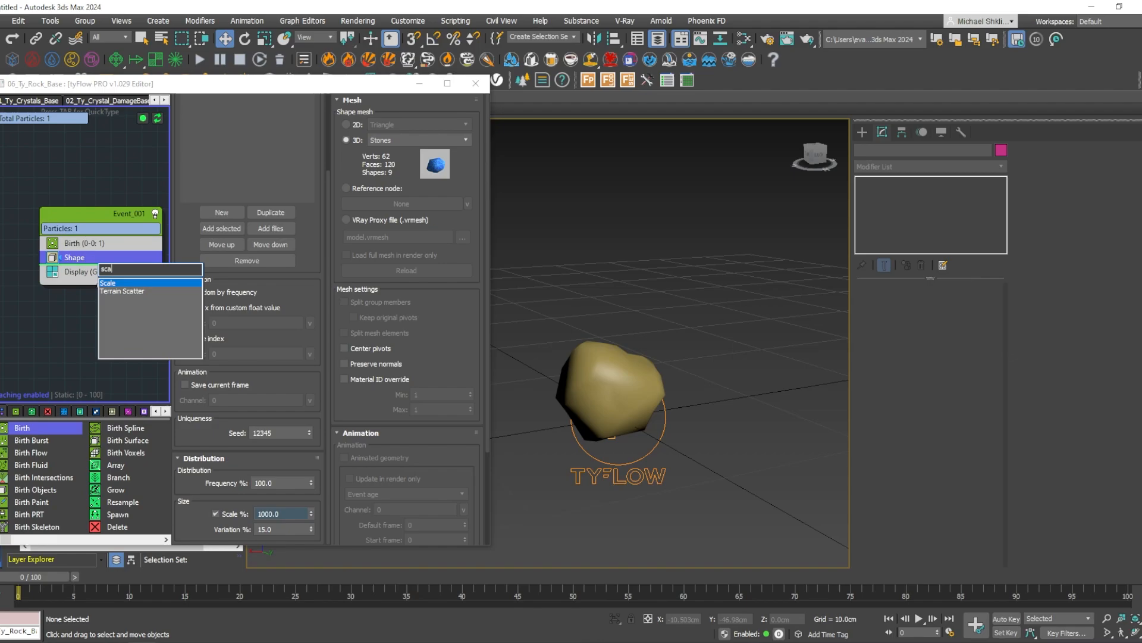
pyautogui.press('Return')
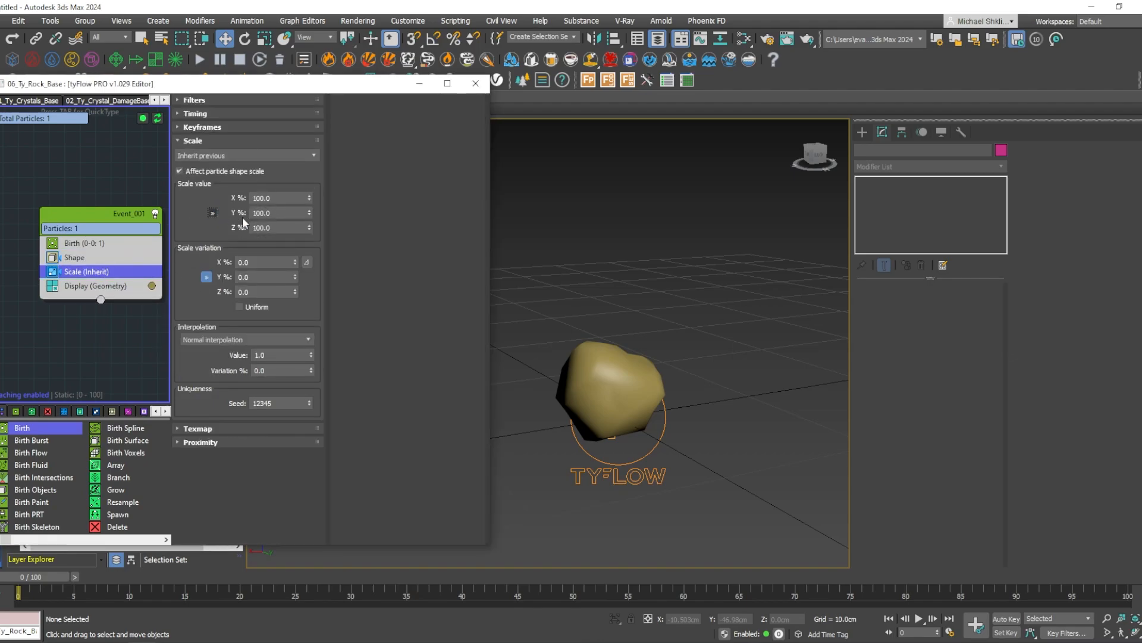
pyautogui.click(292, 227)
pyautogui.write('30')
pyautogui.press('Return')
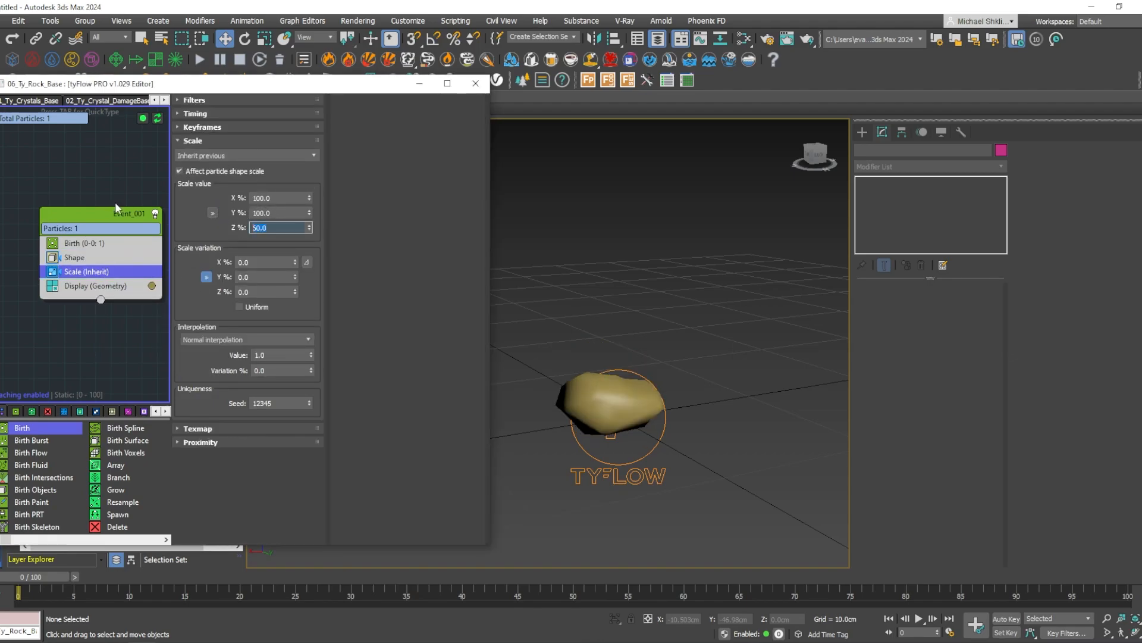
# Set the Scale operator's Z scale value to 90% and its Y scale value to 60%.
pyautogui.press('Return')
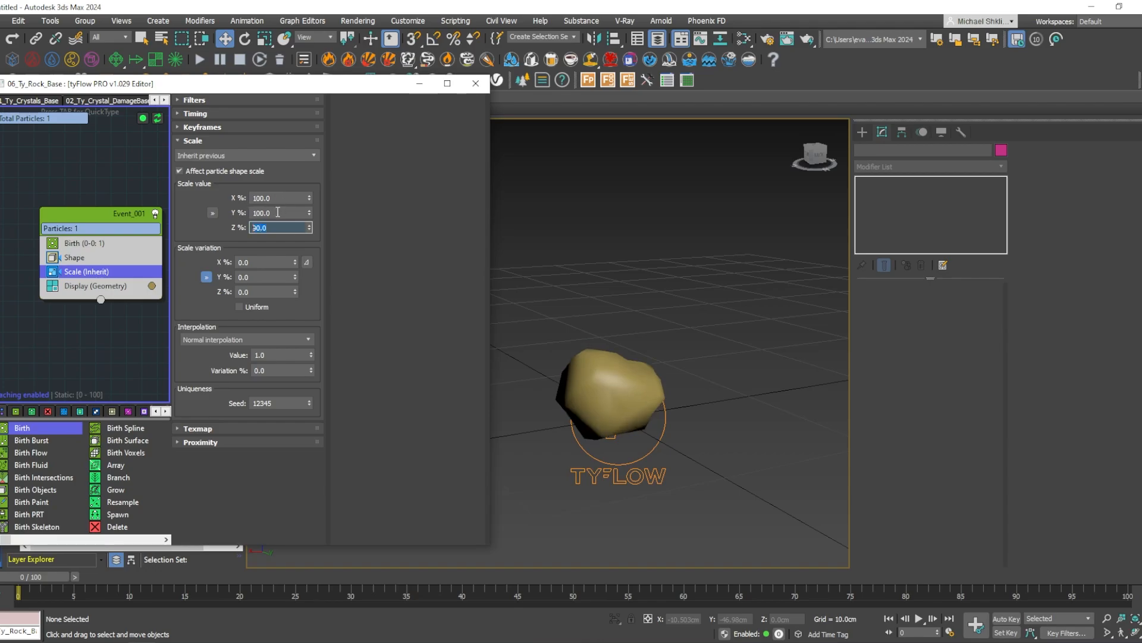
pyautogui.click(279, 213)
pyautogui.write('60')
pyautogui.press('Return')
pyautogui.moveTo(605, 362)
pyautogui.keyDown('alt'); pyautogui.mouseDown(button='middle')
pyautogui.moveTo(702, 403)
pyautogui.moveTo(741, 345)
pyautogui.moveTo(589, 363)
pyautogui.mouseUp(button='middle'); pyautogui.keyUp('alt')
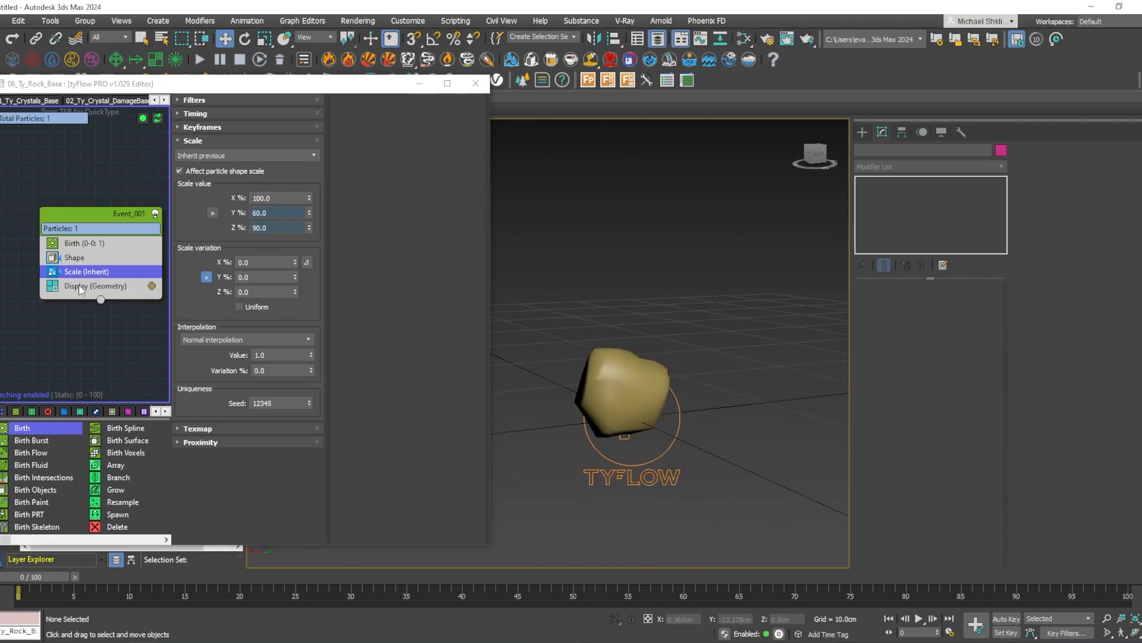
# Add a Smooth operator after the Scale operator in Event_001 and enable removal of explicit normals.
pyautogui.press('Tab')
pyautogui.write('sm,')
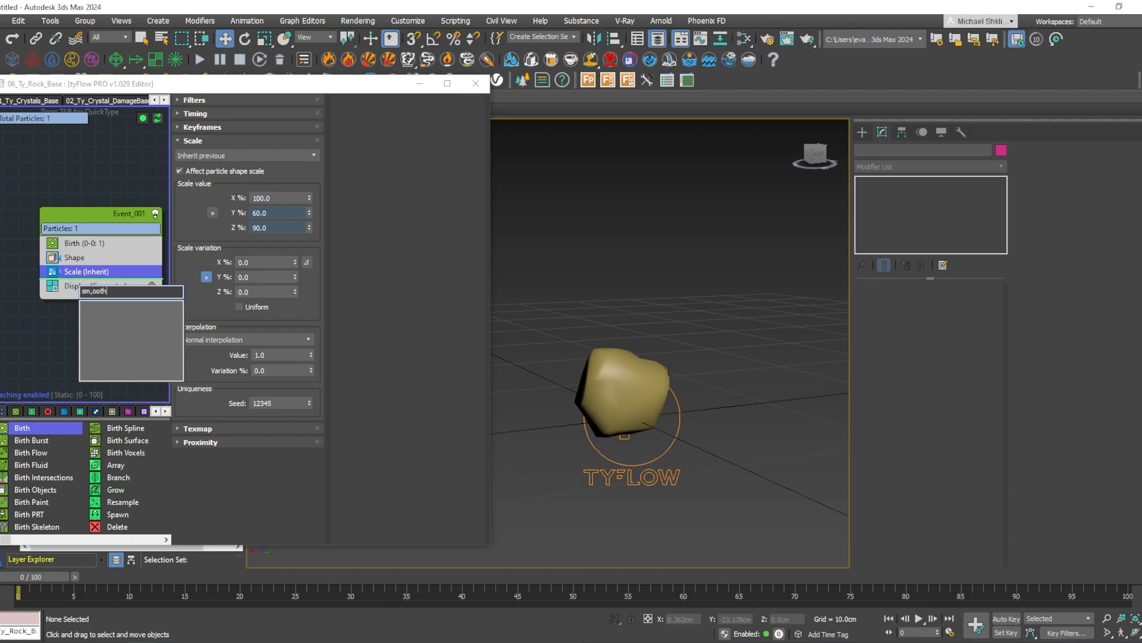
pyautogui.write('oth')
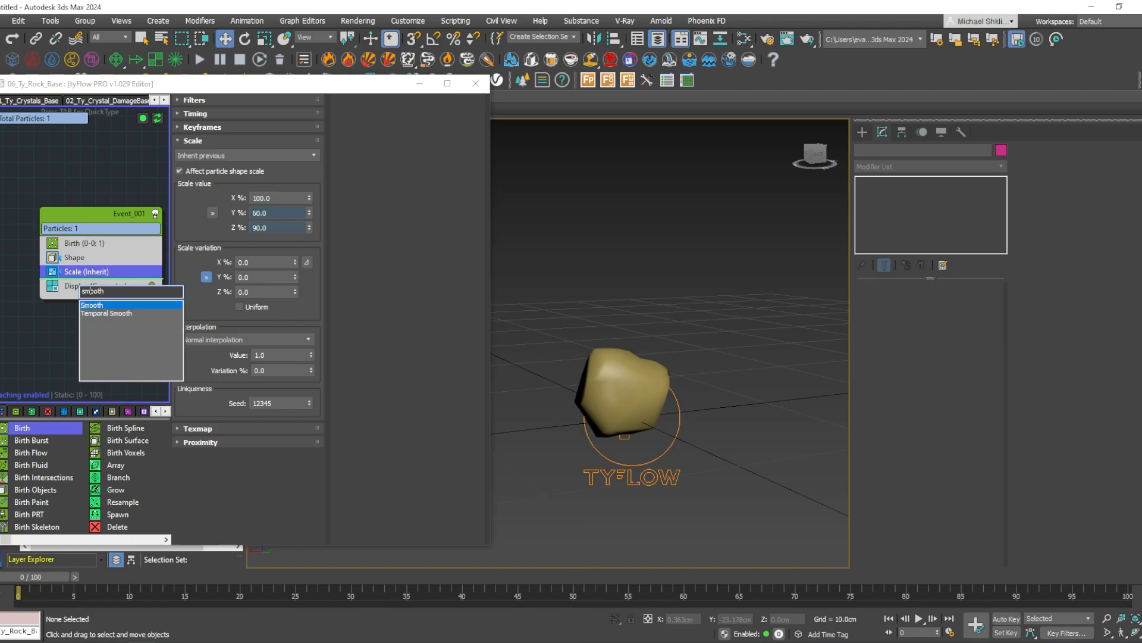
pyautogui.press('Return')
pyautogui.click(186, 198)
pyautogui.keyDown('alt'); pyautogui.moveTo(757, 344); pyautogui.dragTo(631, 367, button='middle'); pyautogui.keyUp('alt')
pyautogui.moveTo(120, 282); pyautogui.dragTo(102, 261, button='middle')
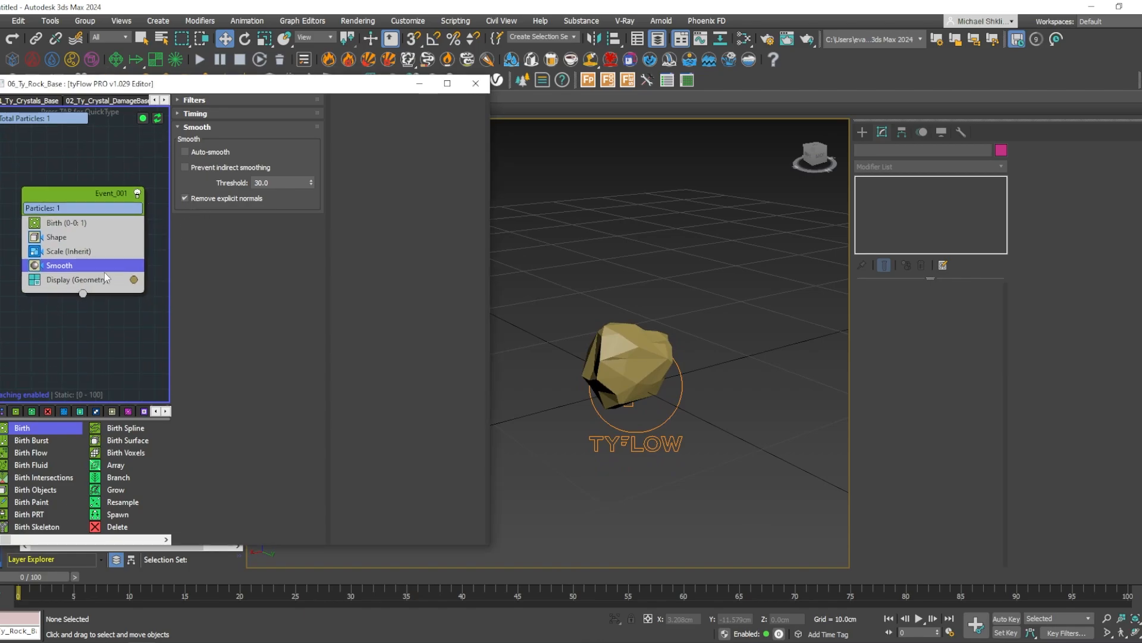
# Add a Displace operator after the Smooth operator in Event_001 and set its displace mode to Noise.
pyautogui.press('Tab')
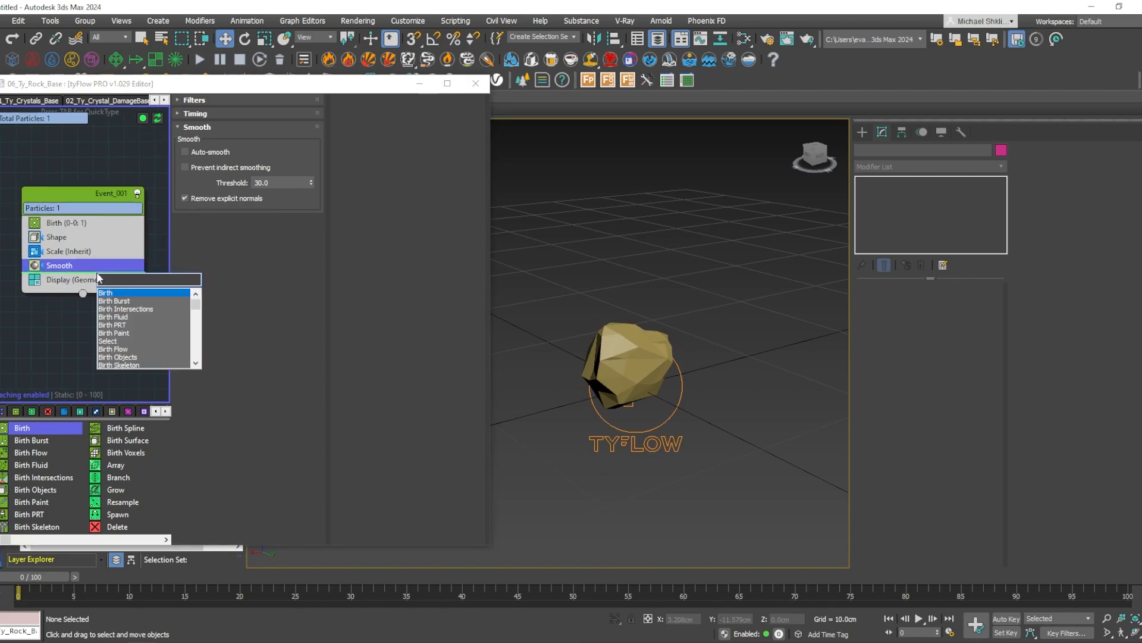
pyautogui.write('displace')
pyautogui.press('Return')
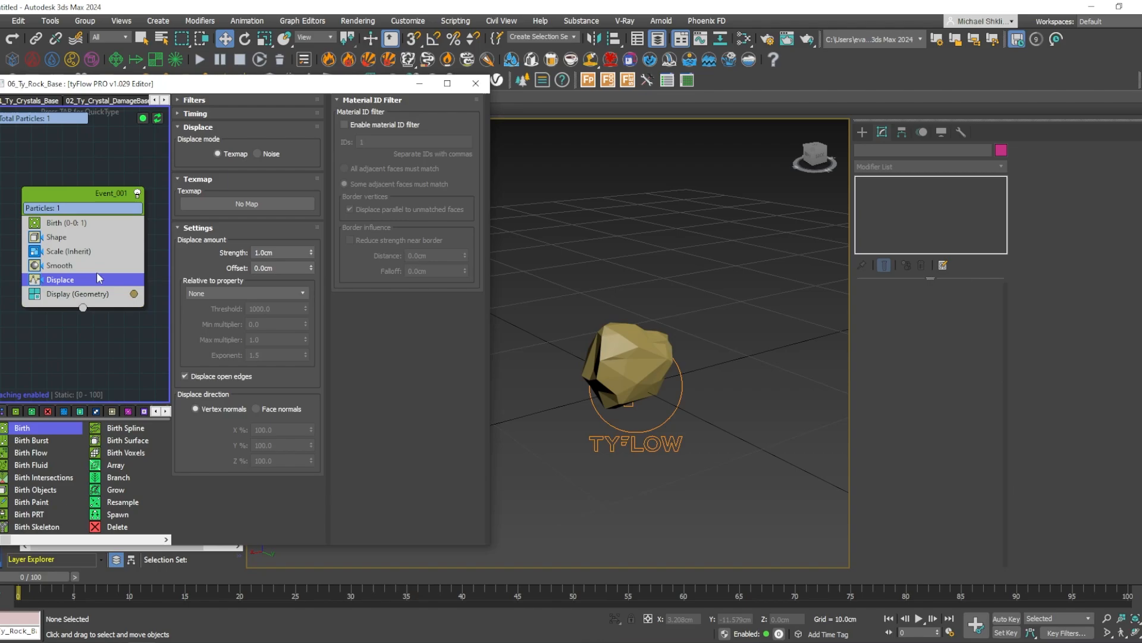
pyautogui.click(270, 155)
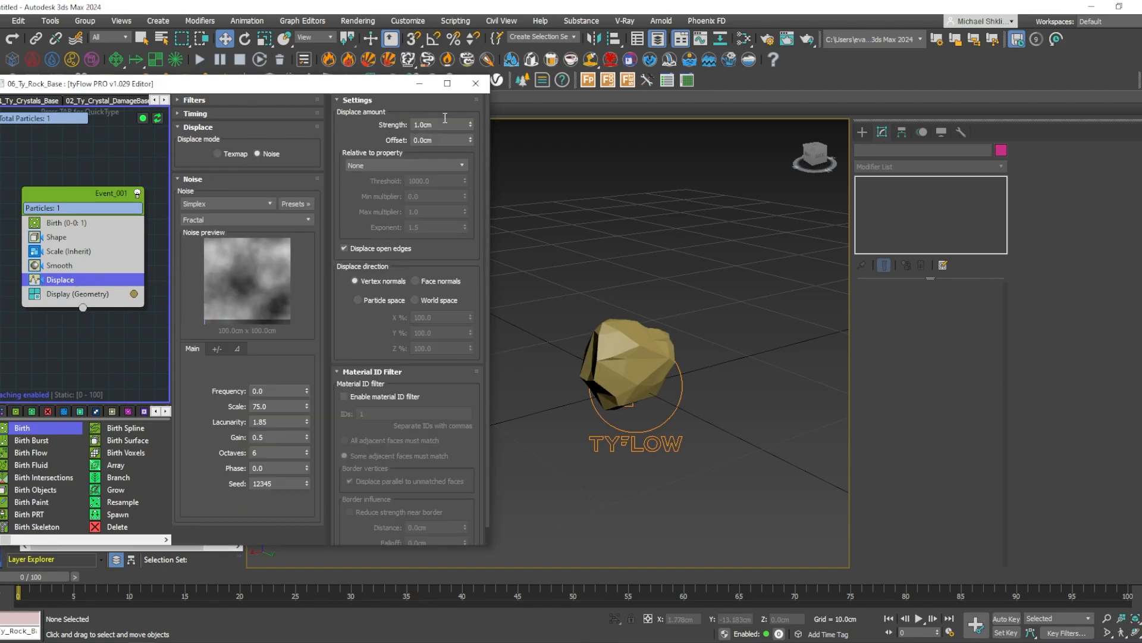
# Set the Displace operator's strength to 0.2 cm and enter a new noise scale.
pyautogui.doubleClick(440, 125)
pyautogui.write('0.2')
pyautogui.press('Return')
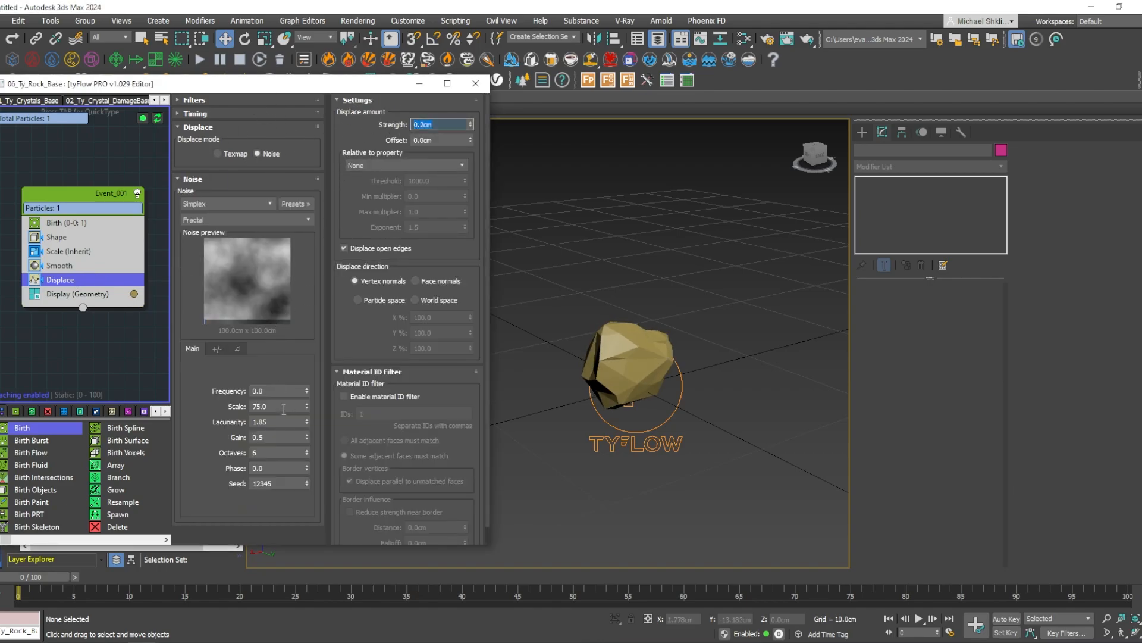
pyautogui.doubleClick(284, 407)
pyautogui.write('.')
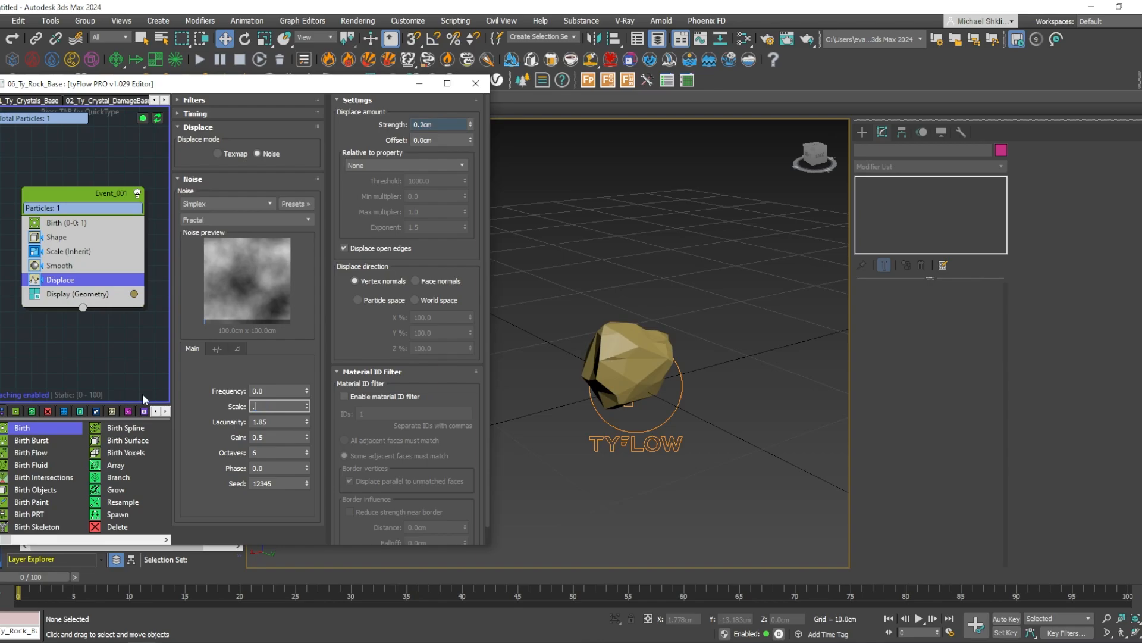
# Set the Displace operator's noise scale to 0.05 and its displacement offset to 0.5 cm.
pyautogui.write('05')
pyautogui.press('Return')
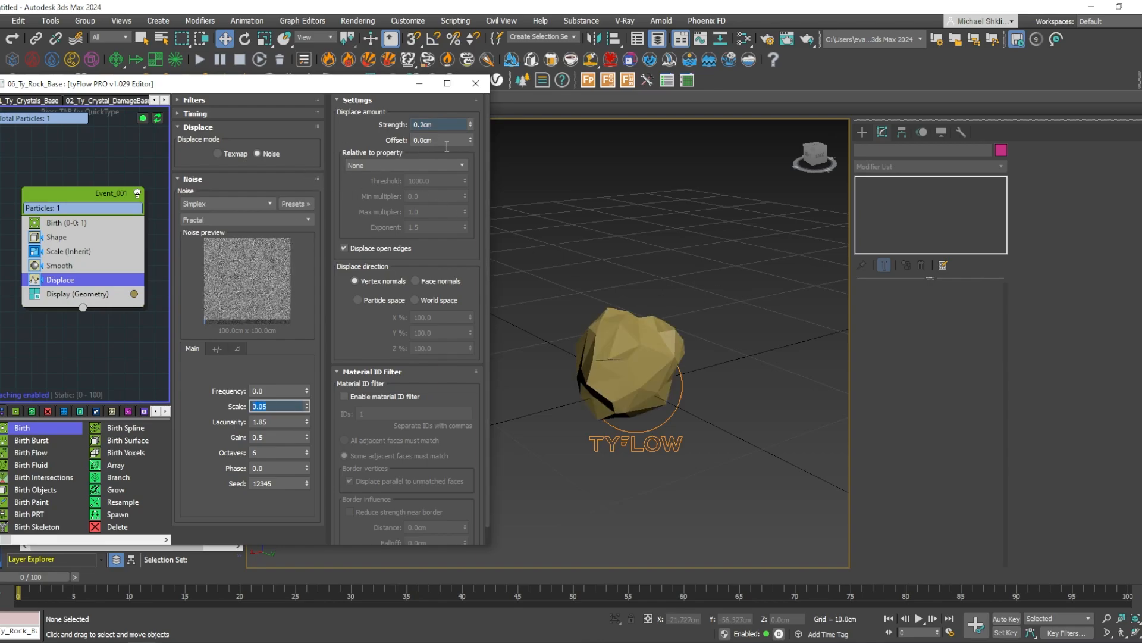
pyautogui.moveTo(447, 142); pyautogui.dragTo(286, 158)
pyautogui.write('.5')
pyautogui.press('Return')
pyautogui.moveTo(619, 339); pyautogui.dragTo(613, 340, button='middle')
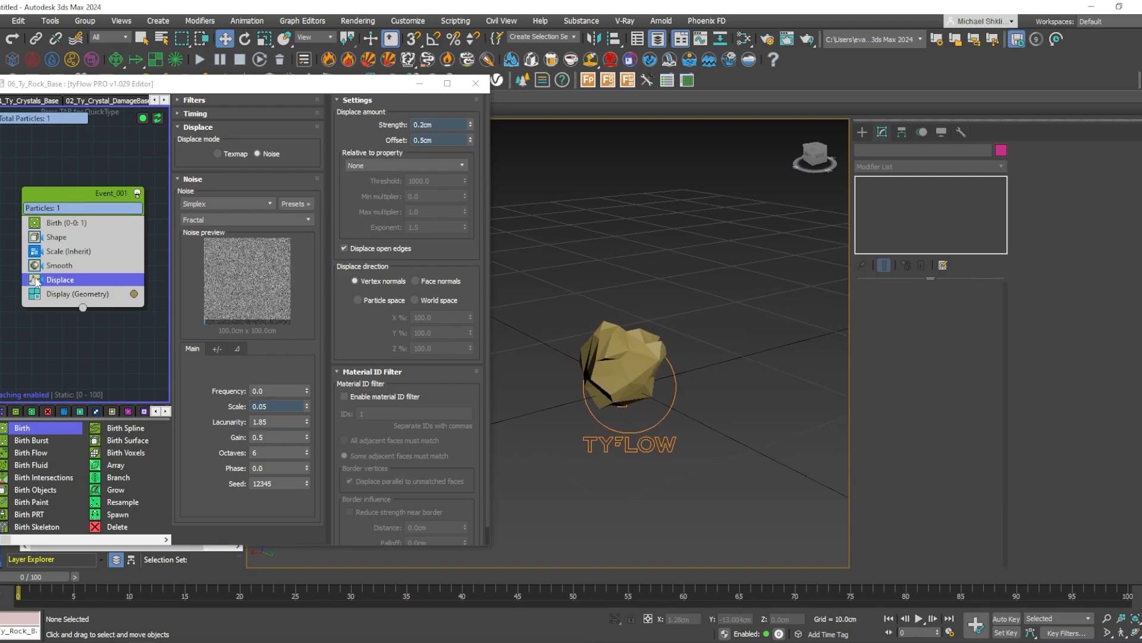
# Compare the rock with and without the Displace operator, and inspect its shape from another side.
pyautogui.click(34, 280)
pyautogui.click(35, 279)
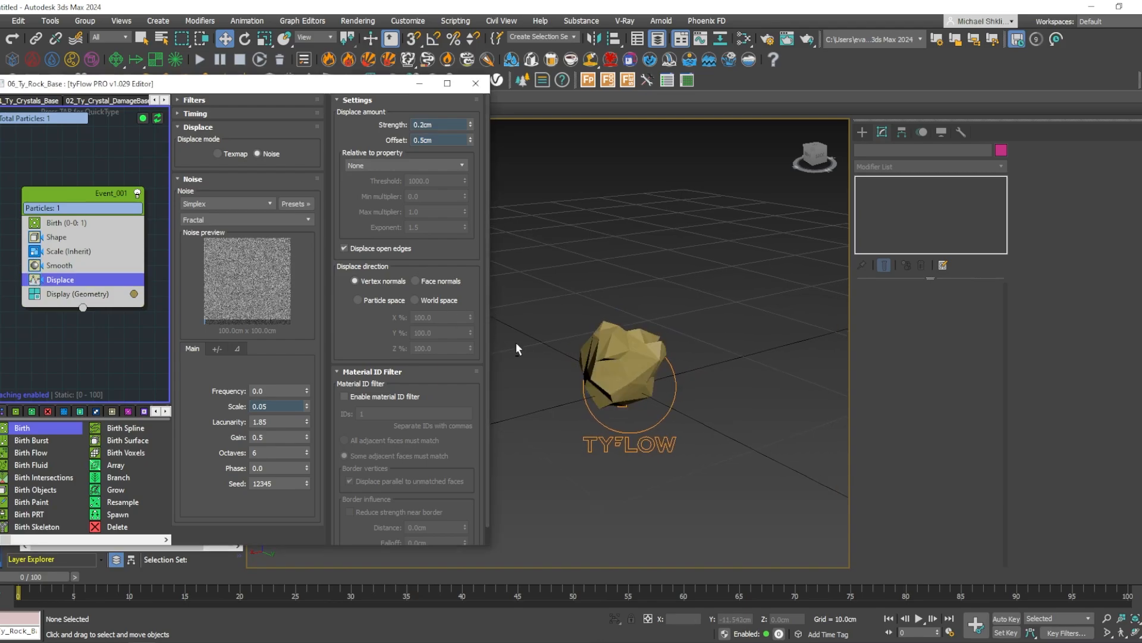
pyautogui.keyDown('alt'); pyautogui.moveTo(496, 347); pyautogui.dragTo(684, 333, button='middle'); pyautogui.keyUp('alt')
pyautogui.keyDown('alt'); pyautogui.moveTo(684, 333); pyautogui.dragTo(608, 342, button='middle'); pyautogui.keyUp('alt')
pyautogui.scroll(4, 614, 340)
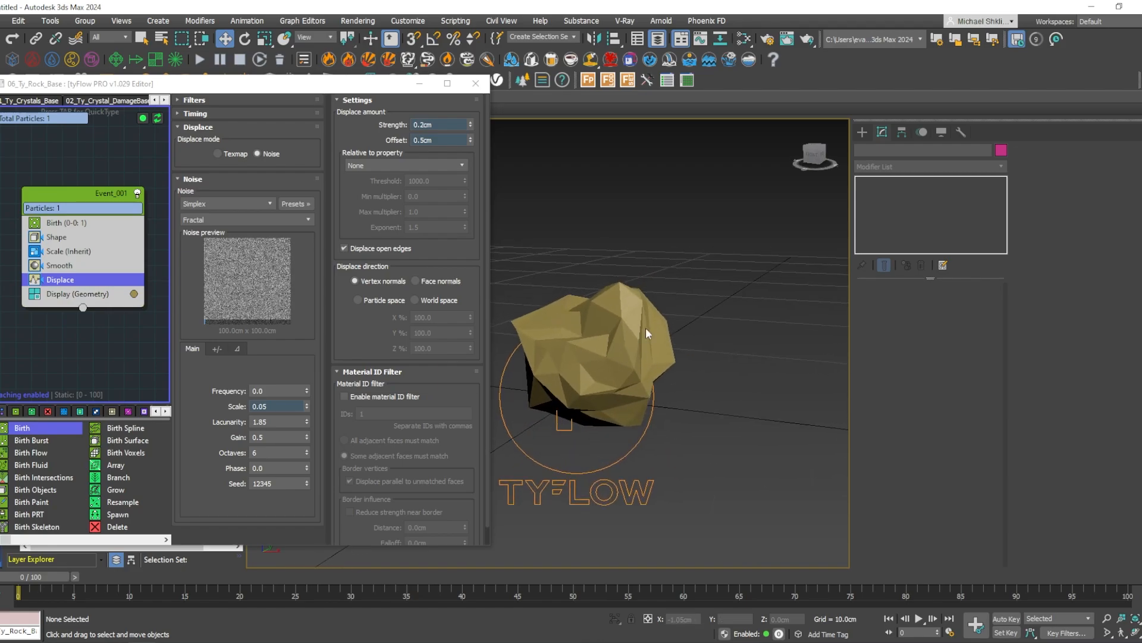
# Turn off the Display (Geometry) operator in Event_001 to hide the original rock particle.
pyautogui.moveTo(64, 258); pyautogui.dragTo(41, 259, button='middle')
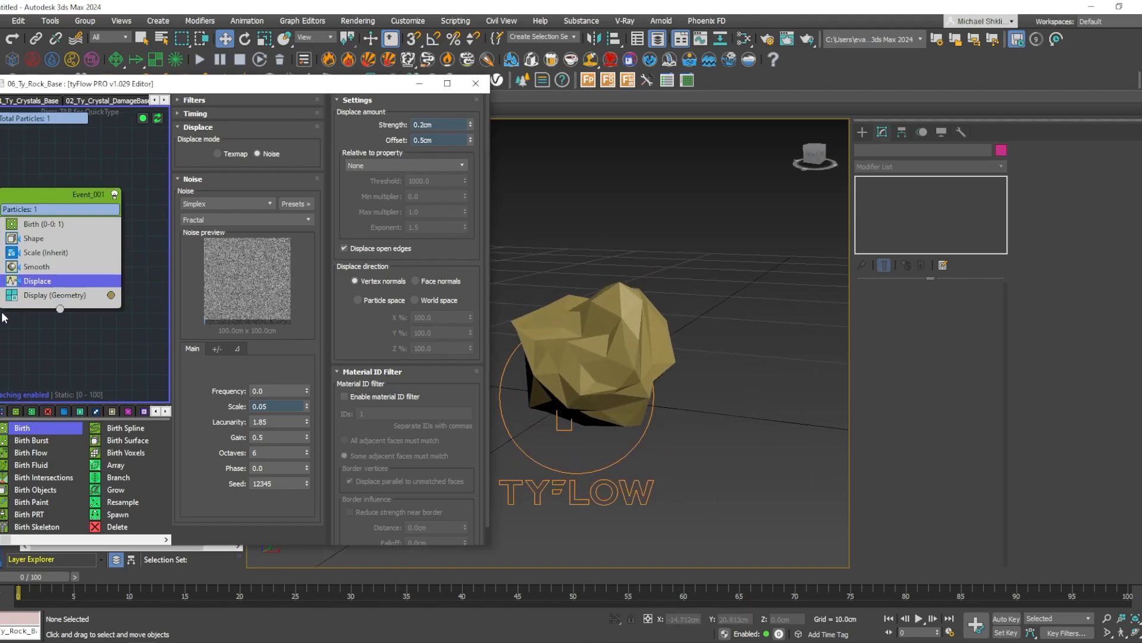
pyautogui.click(11, 295)
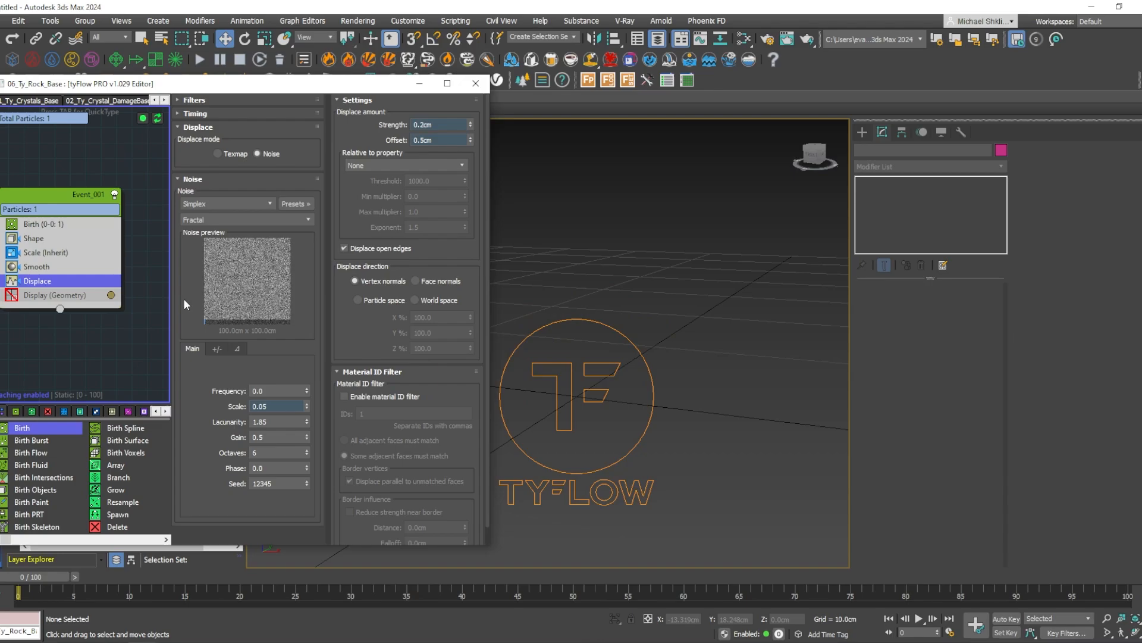
pyautogui.click(10, 295)
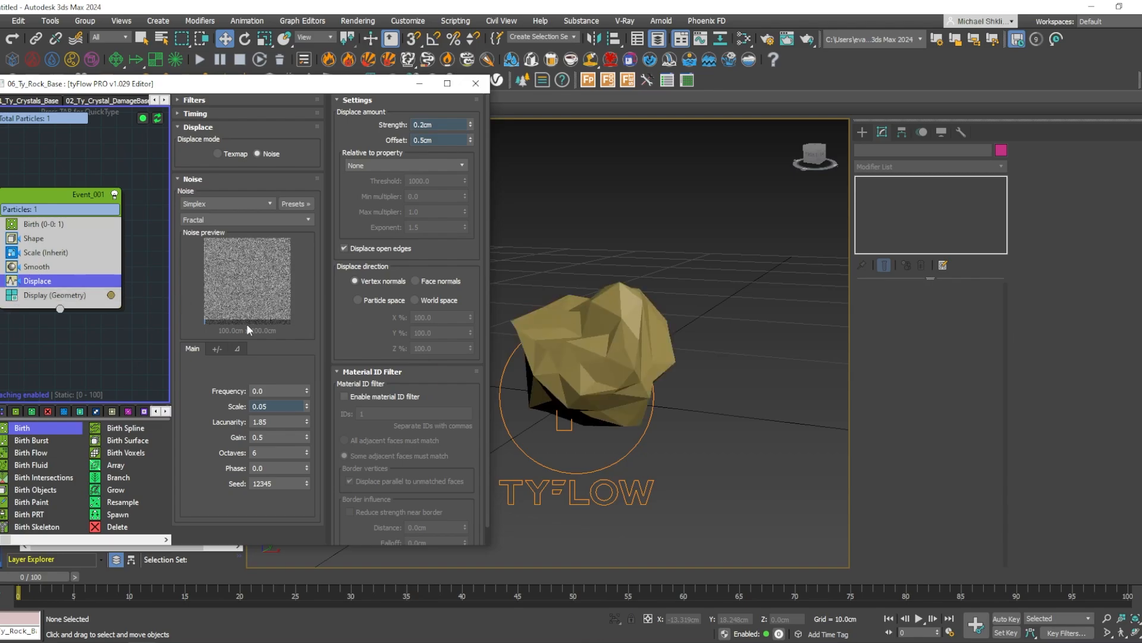
pyautogui.click(5, 296)
pyautogui.click(10, 295)
# Create a new event with a Birth VDB operator in the empty area beside Event_001.
pyautogui.moveTo(160, 267); pyautogui.dragTo(39, 258, button='middle')
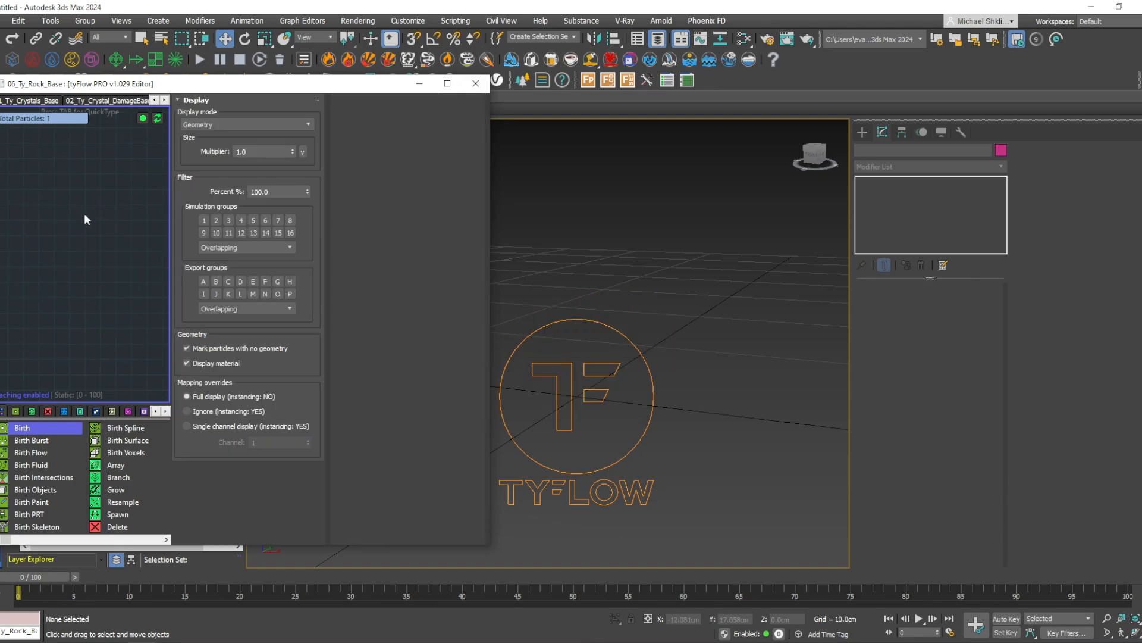
pyautogui.moveTo(85, 214)
pyautogui.mouseDown(button='middle')
pyautogui.moveTo(119, 222)
pyautogui.moveTo(98, 204)
pyautogui.mouseUp(button='middle')
pyautogui.press('Tab')
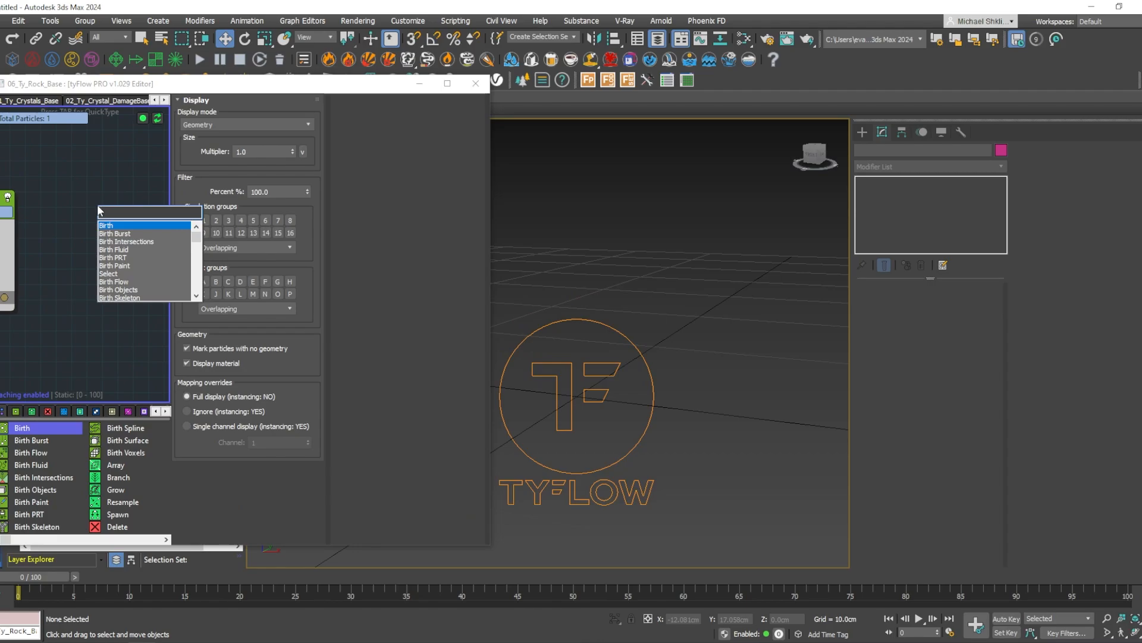
pyautogui.write('bir')
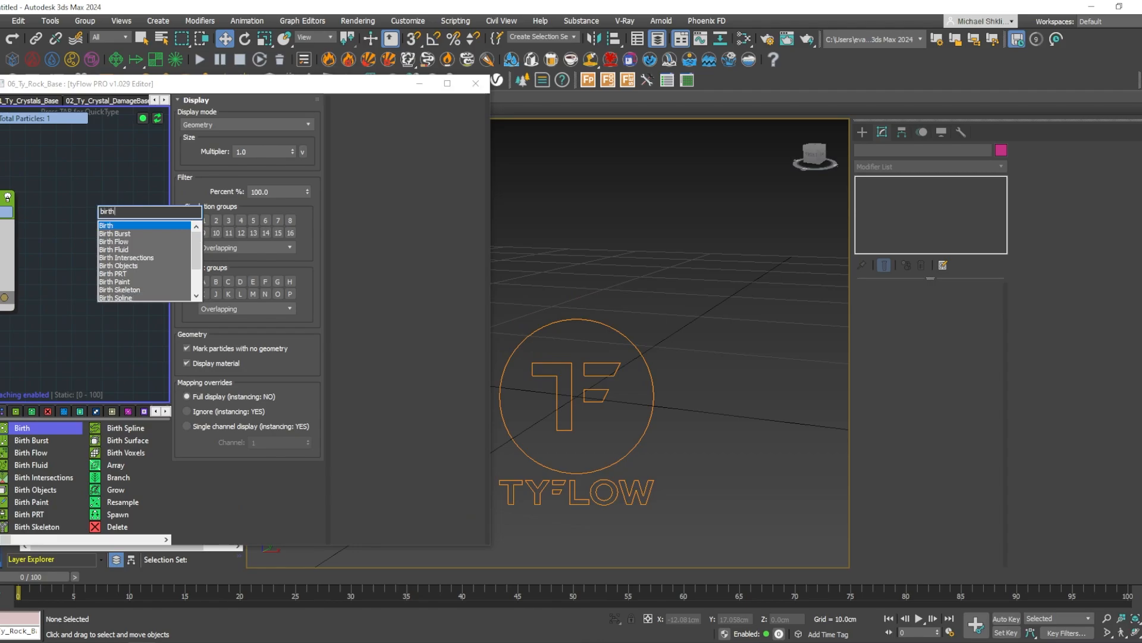
pyautogui.write('th')
pyautogui.press('Down')
pyautogui.press('Down')
pyautogui.press('Down')
pyautogui.moveTo(198, 238); pyautogui.dragTo(192, 261)
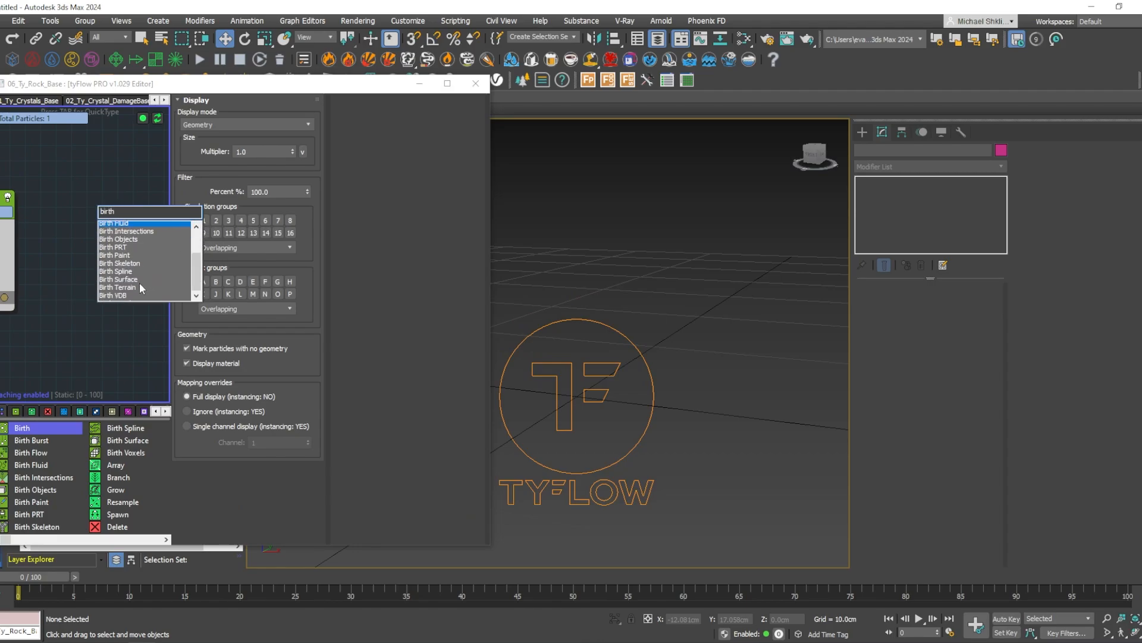
pyautogui.doubleClick(127, 281)
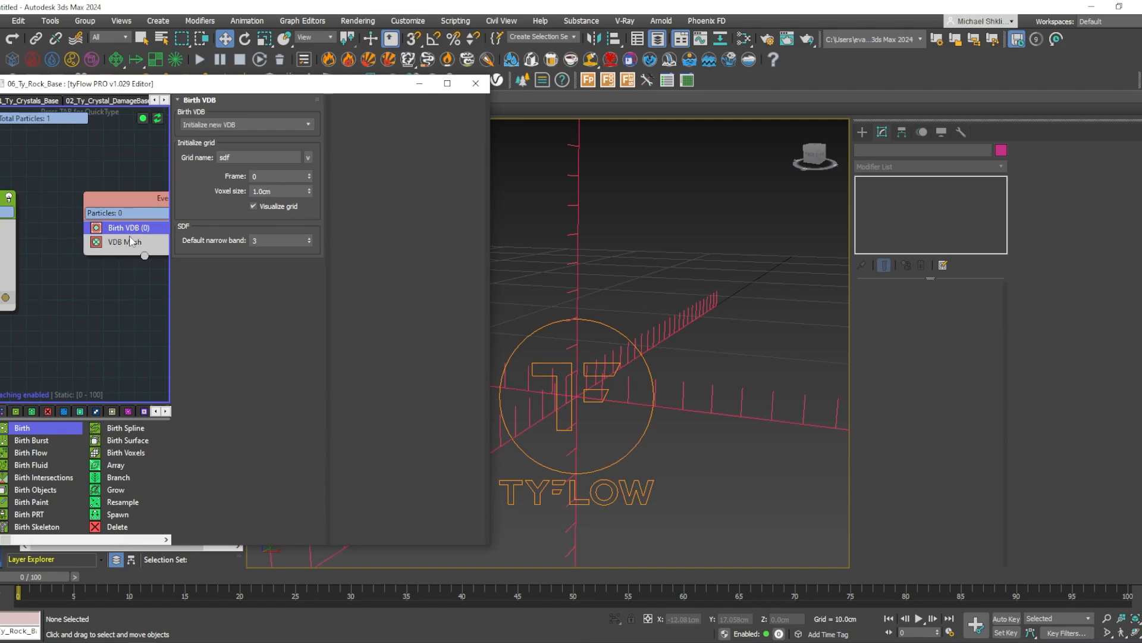
# Insert a Particles to VDB operator between Birth VDB and VDB Mesh, and include this flow's particles.
pyautogui.press('Tab')
pyautogui.write('partic')
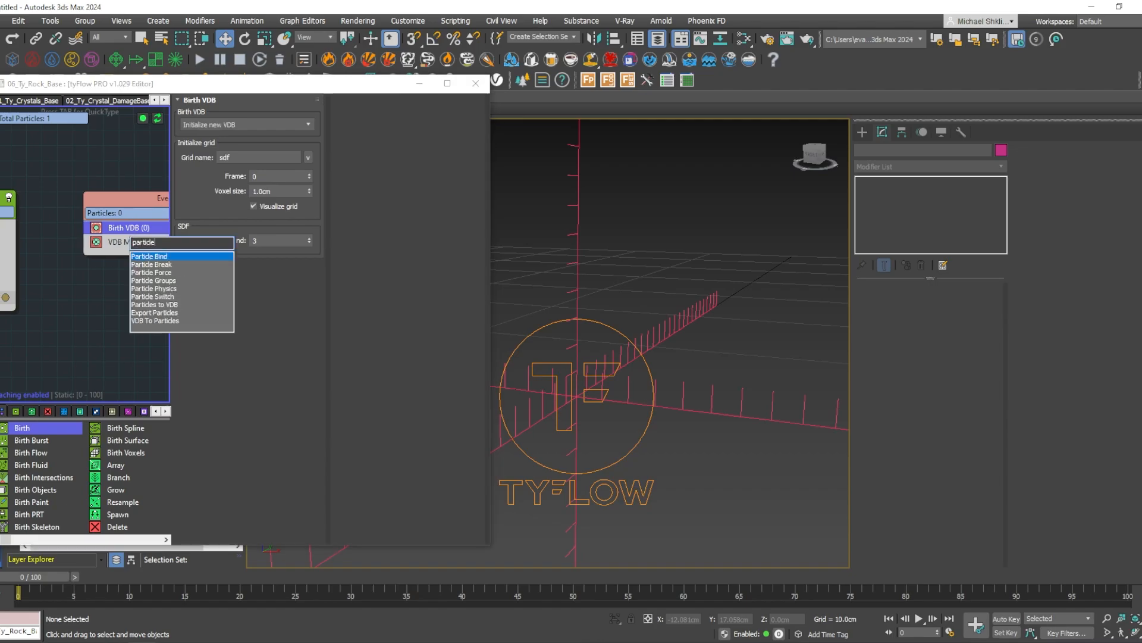
pyautogui.press('Down')
pyautogui.press('Down')
pyautogui.press('Down')
pyautogui.press('Down')
pyautogui.press('Down')
pyautogui.press('Down')
pyautogui.press('Return')
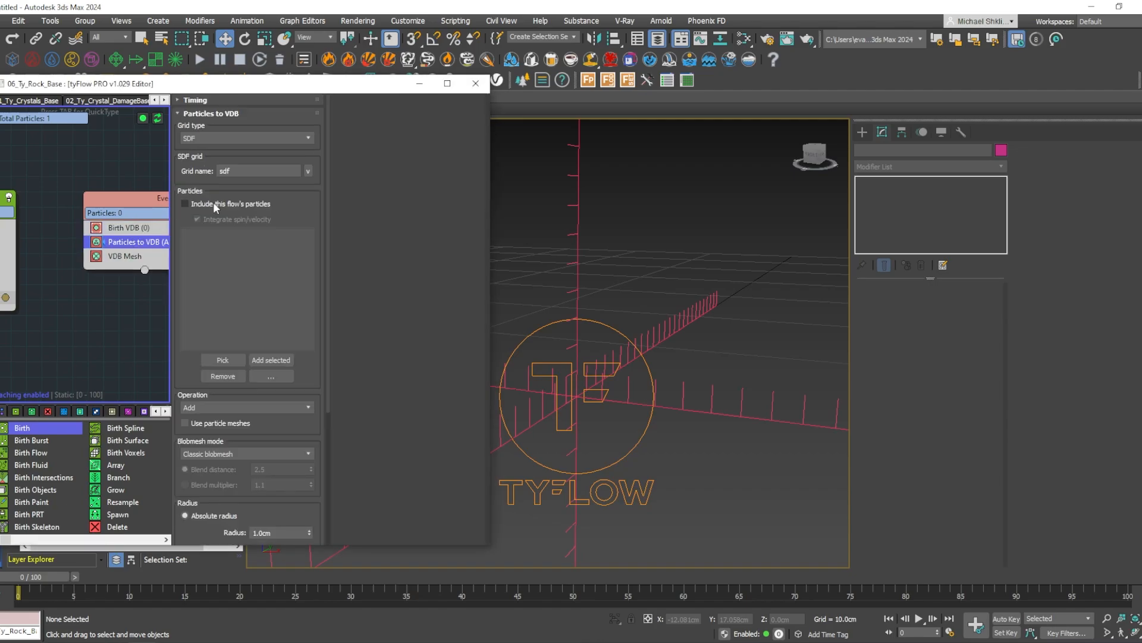
pyautogui.click(229, 203)
# Set the Birth VDB voxel size to 0.05 cm and examine the meshed rock up close.
pyautogui.moveTo(77, 308); pyautogui.dragTo(65, 307, button='middle')
pyautogui.click(113, 226)
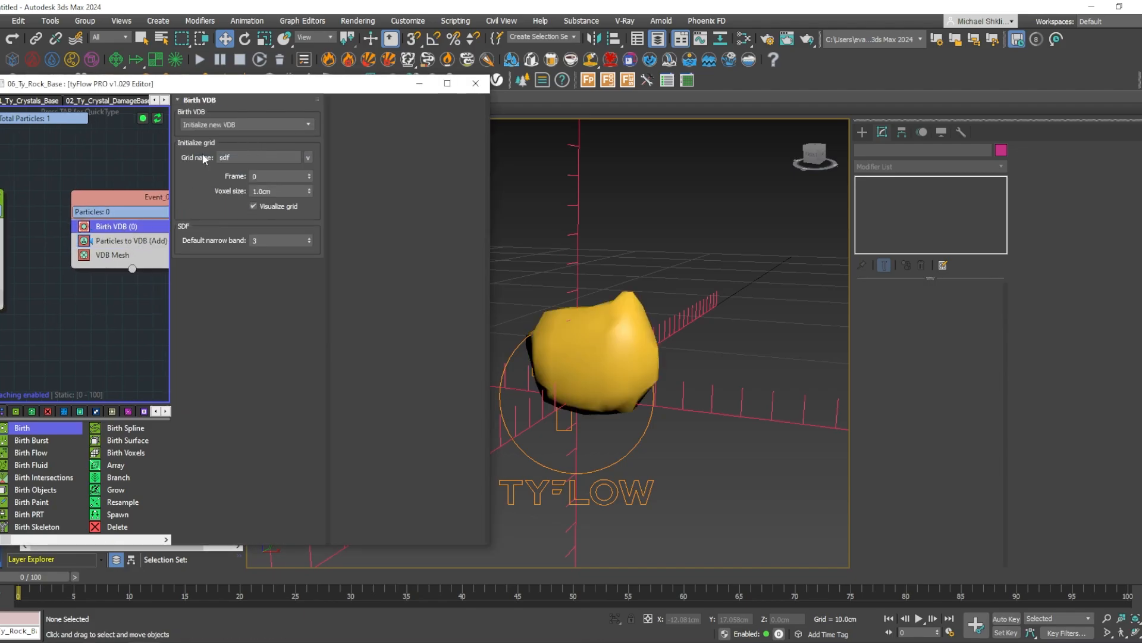
pyautogui.click(261, 192)
pyautogui.press('BackSpace')
pyautogui.write('5')
pyautogui.press('Return')
pyautogui.scroll(6, 631, 328)
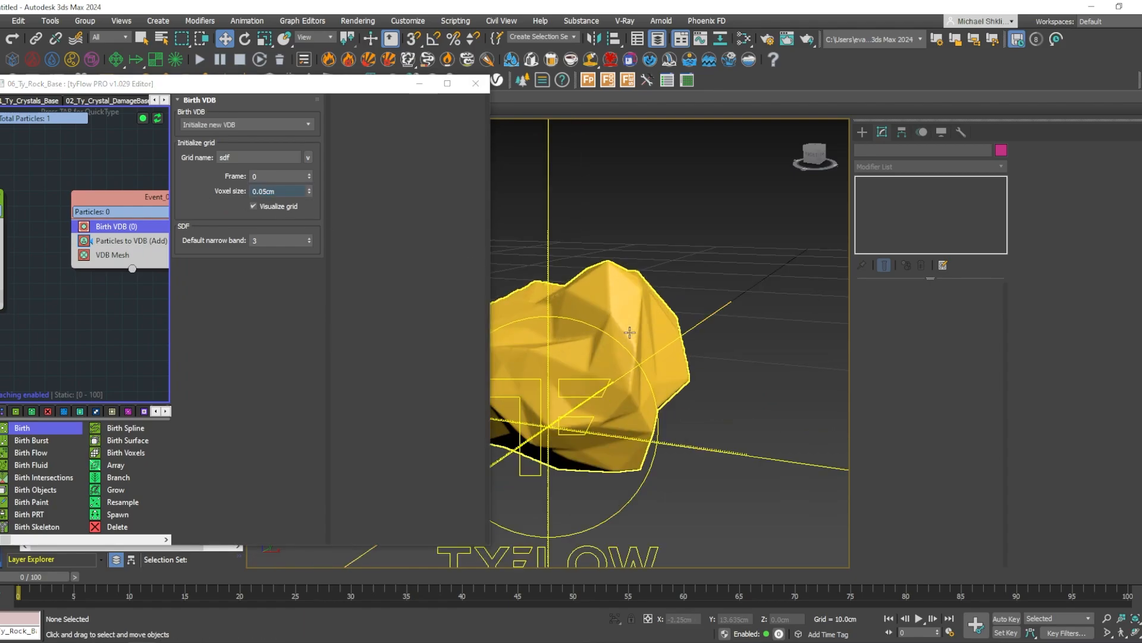
pyautogui.press('F4')
pyautogui.moveTo(610, 338)
pyautogui.mouseDown(button='middle')
pyautogui.moveTo(648, 291)
pyautogui.moveTo(645, 344)
pyautogui.moveTo(617, 319)
pyautogui.mouseUp(button='middle')
pyautogui.scroll(-4, 647, 293)
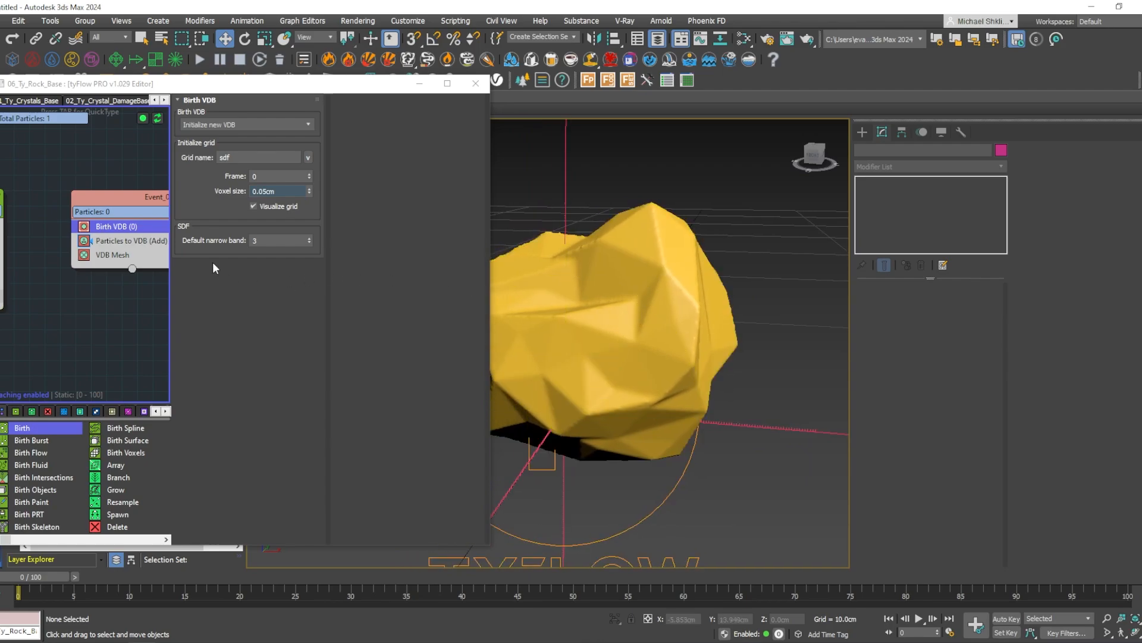
# Insert a VDB Solver operator between Particles to VDB and VDB Mesh in Event_002.
pyautogui.moveTo(121, 252); pyautogui.dragTo(115, 253, button='middle')
pyautogui.press('Tab')
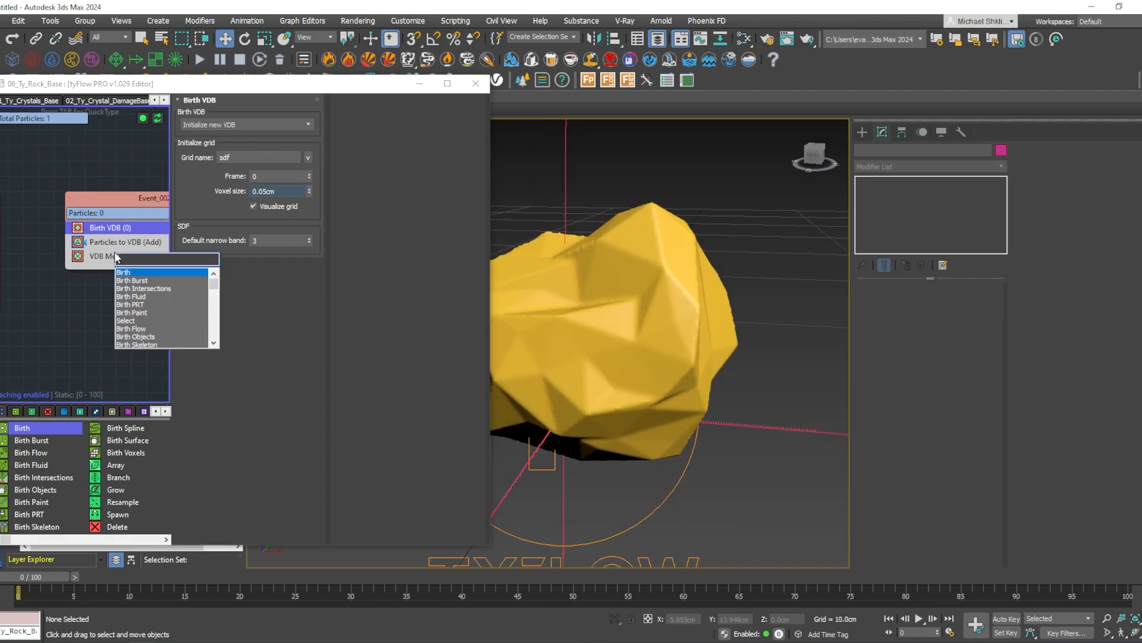
pyautogui.write('smooth')
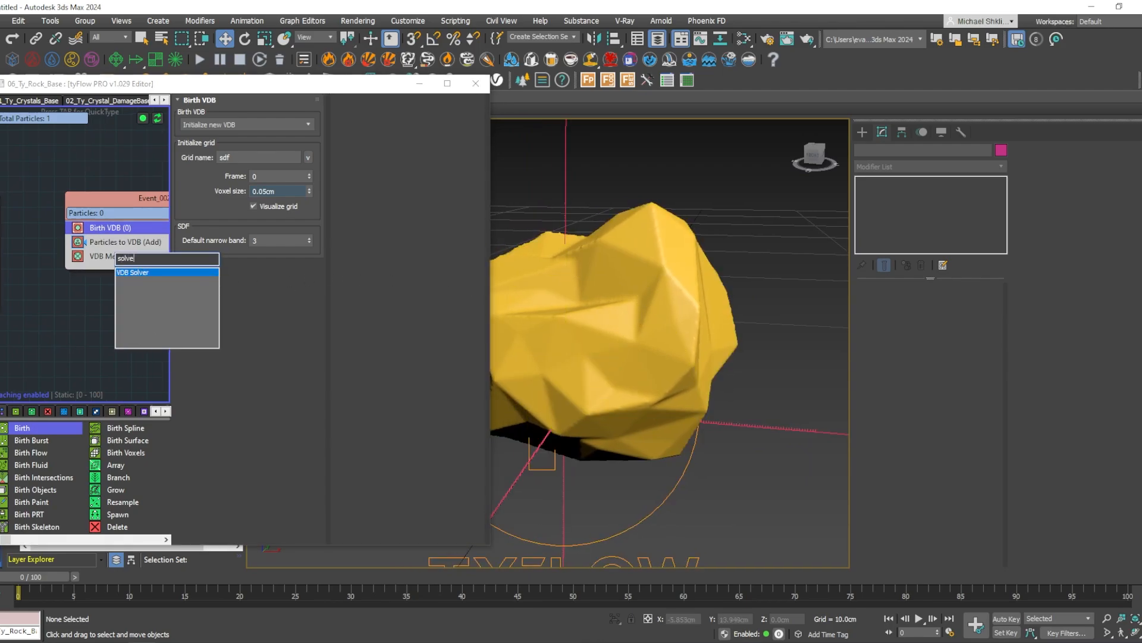
pyautogui.press('Return')
# Insert a VDB Modify operator between Particles to VDB and VDB Solver in Event_002.
pyautogui.press('Tab')
pyautogui.write('m')
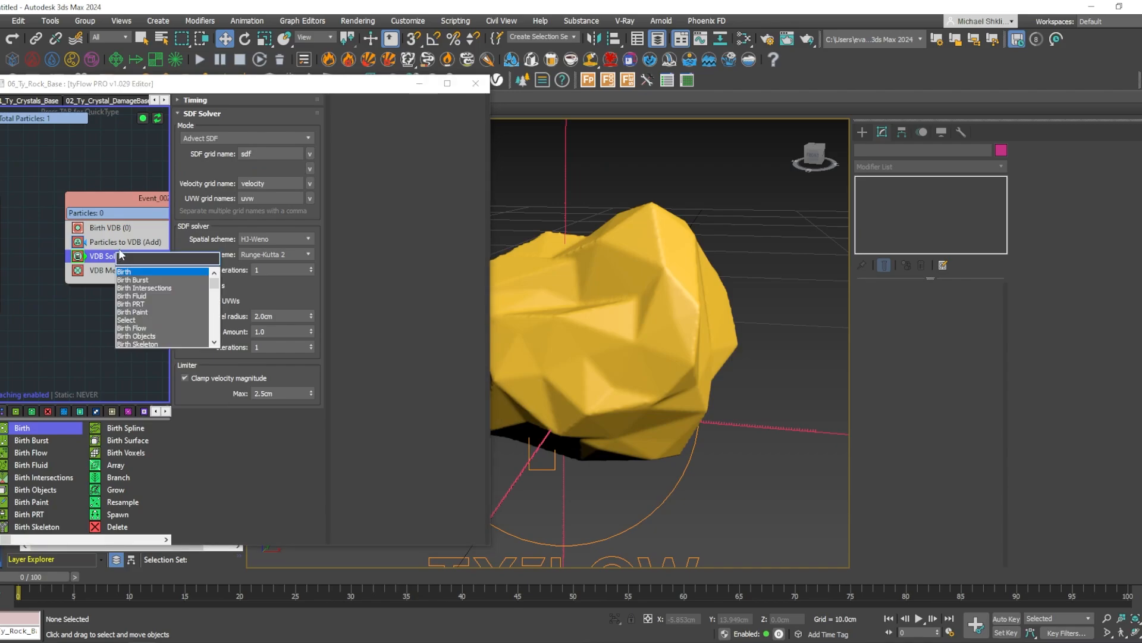
pyautogui.write('odif')
pyautogui.press('Down')
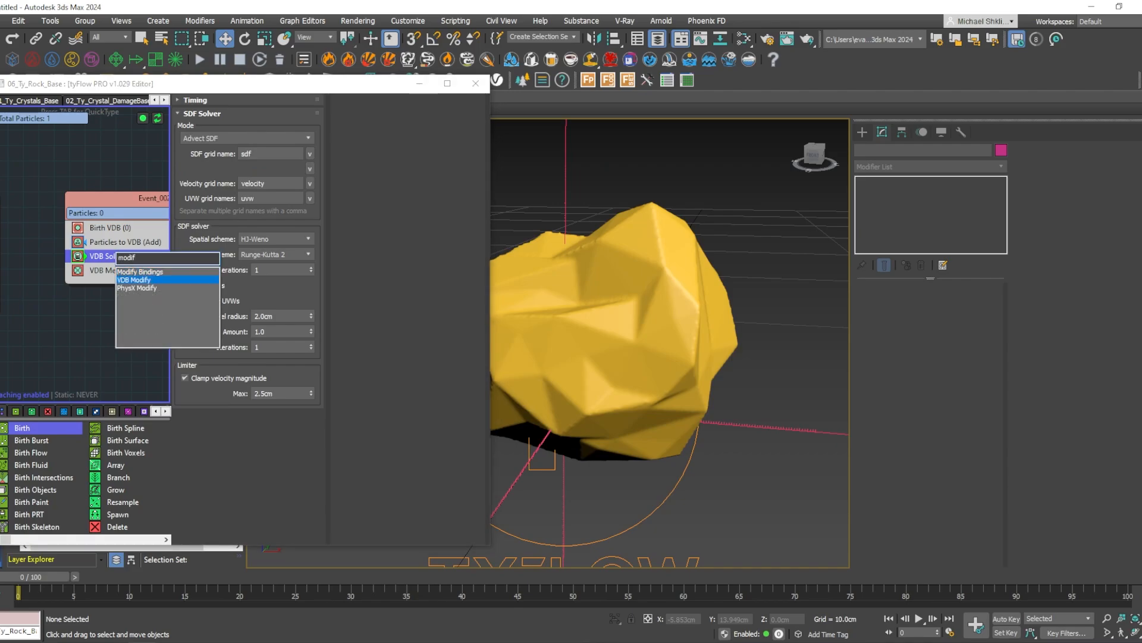
pyautogui.press('Down')
pyautogui.press('Up')
pyautogui.press('Return')
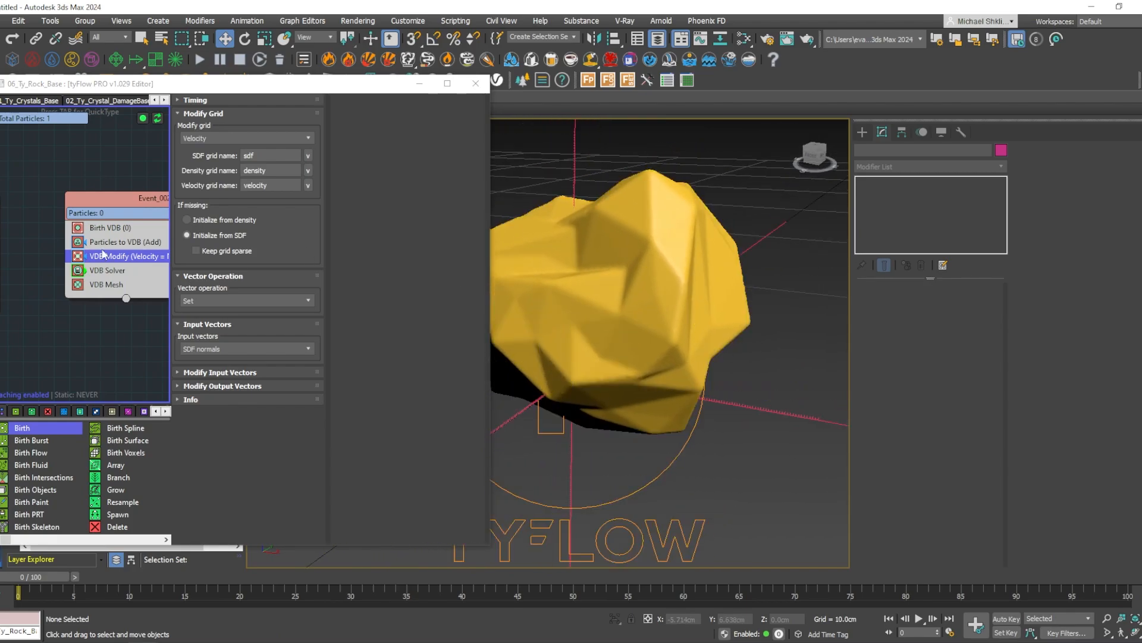
pyautogui.moveTo(145, 262); pyautogui.dragTo(102, 267, button='middle')
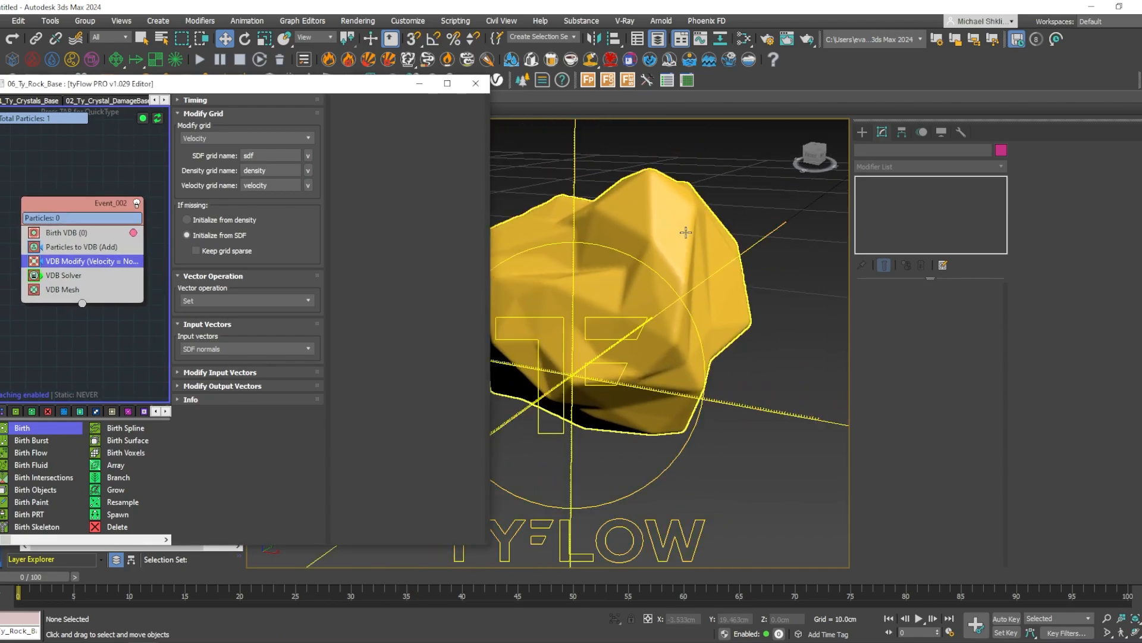
pyautogui.keyDown('alt'); pyautogui.moveTo(649, 184); pyautogui.dragTo(626, 237, button='middle'); pyautogui.keyUp('alt')
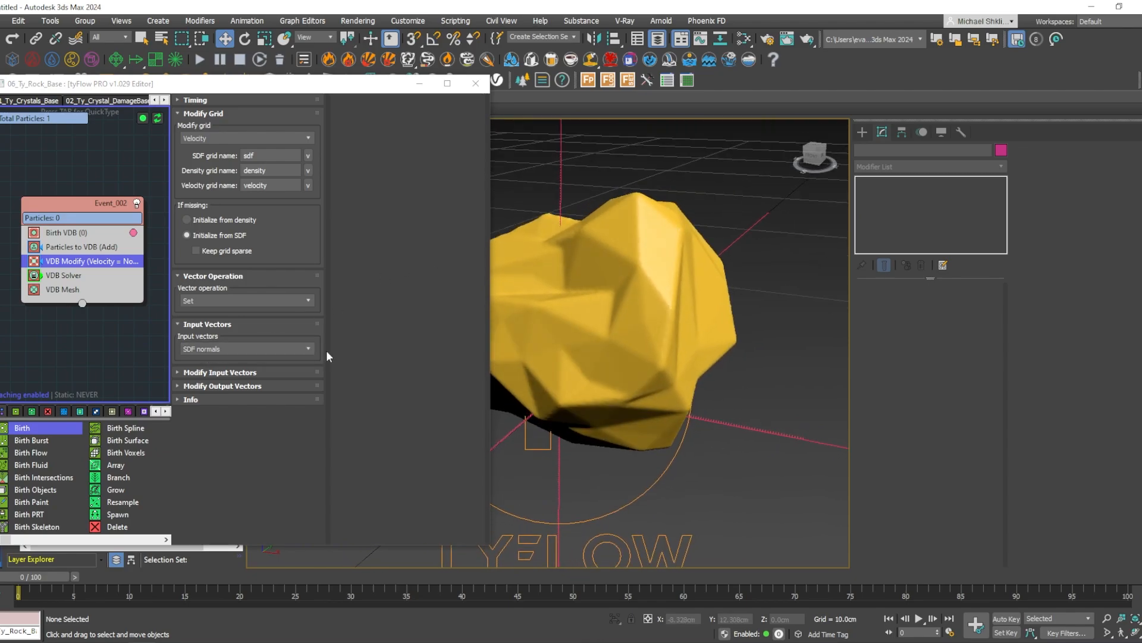
pyautogui.moveTo(58, 271); pyautogui.dragTo(66, 269, button='middle')
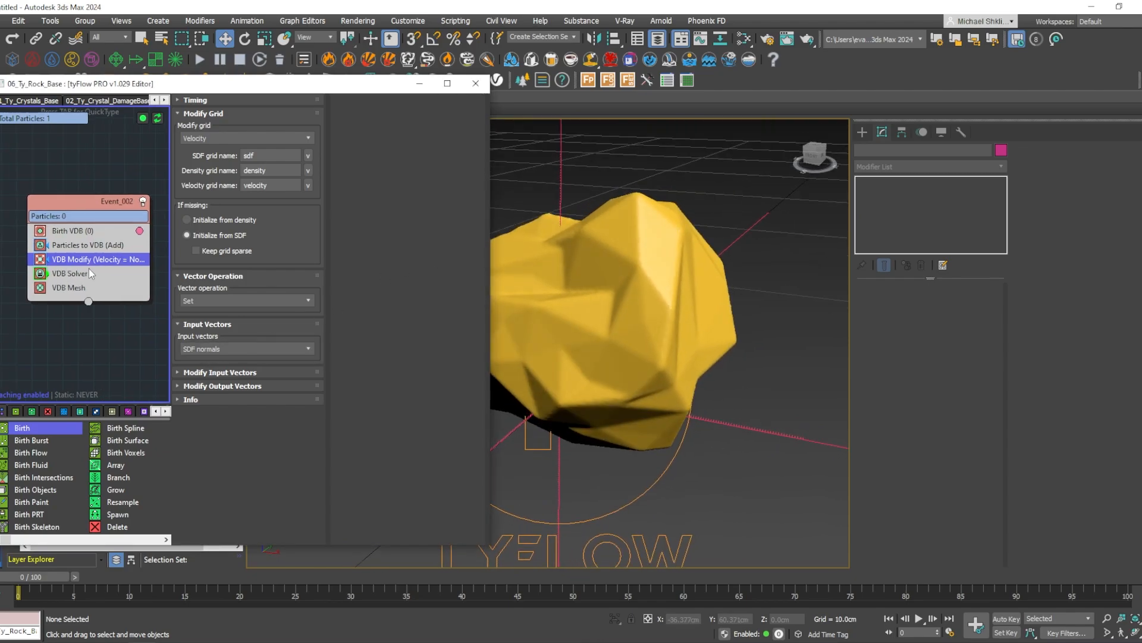
pyautogui.press('Tab')
pyautogui.write('modi')
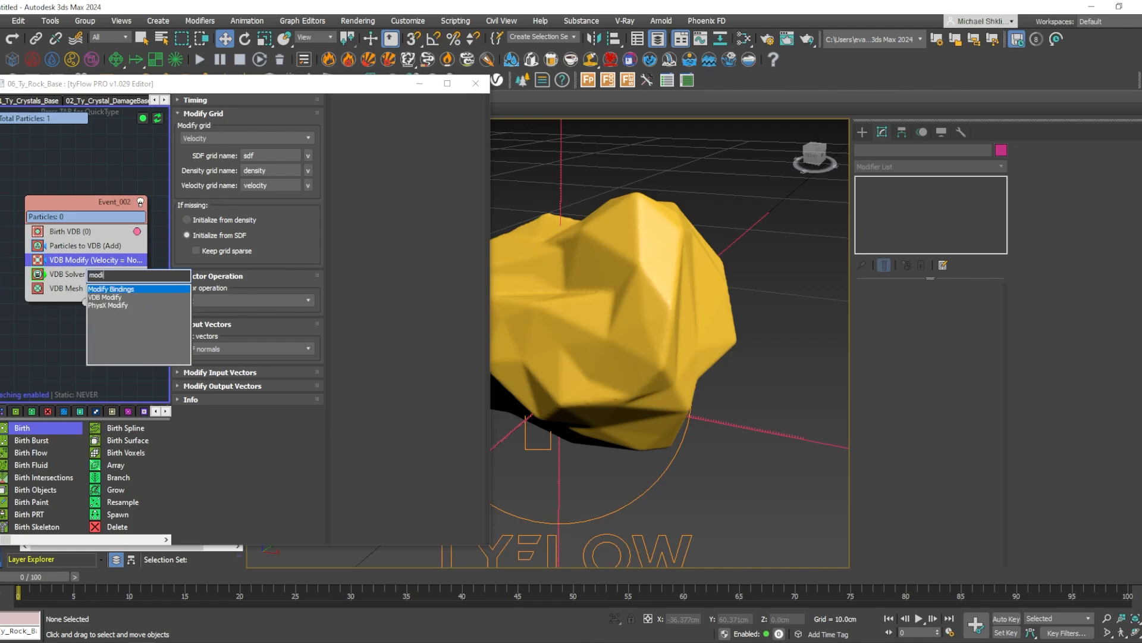
pyautogui.write('fy')
pyautogui.press('Return')
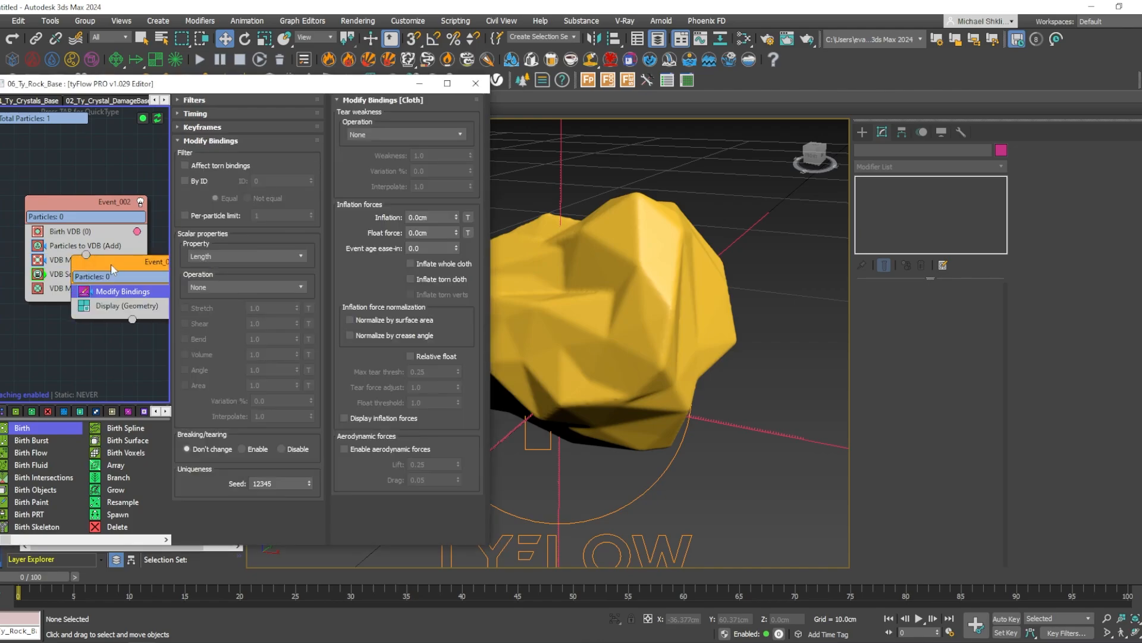
pyautogui.moveTo(111, 265); pyautogui.dragTo(98, 289)
pyautogui.press('Delete')
# Duplicate the VDB Modify operator above VDB Solver, and set the copy's vector operation to Add and input vectors to Noise 3D.
pyautogui.moveTo(75, 269); pyautogui.dragTo(81, 269, button='middle')
pyautogui.moveTo(86, 264); pyautogui.dragTo(93, 275)
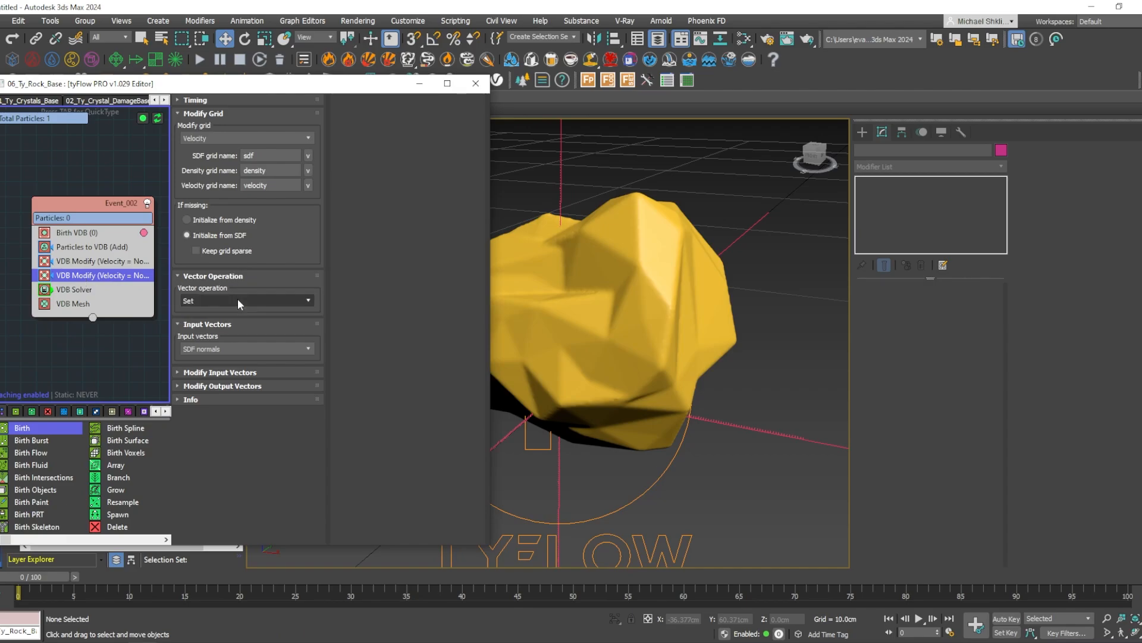
pyautogui.click(238, 301)
pyautogui.click(254, 313)
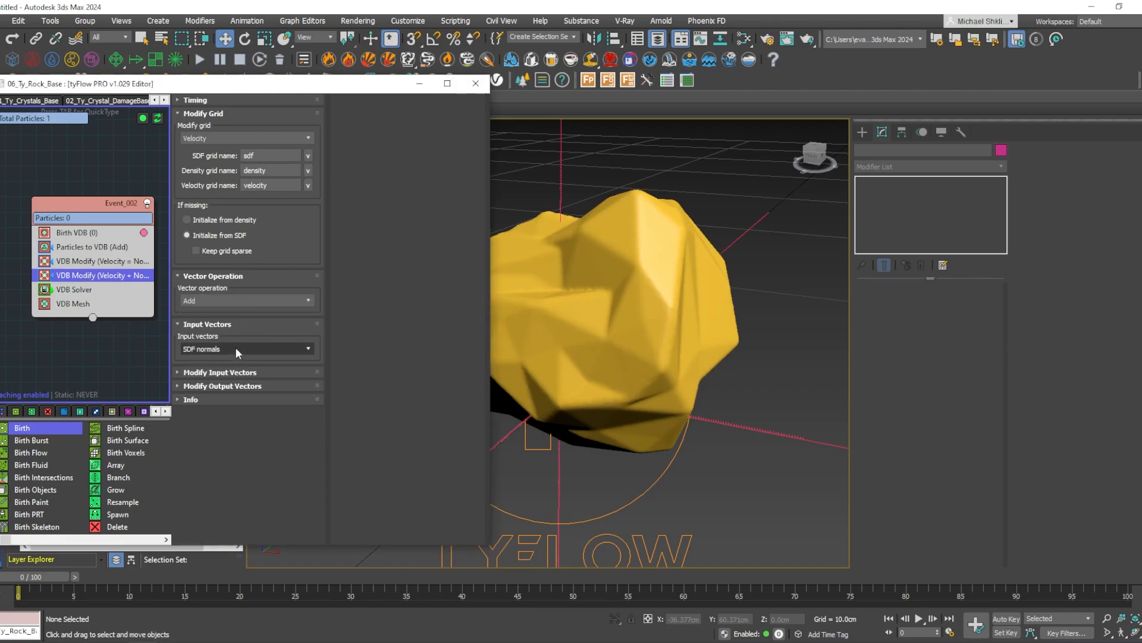
pyautogui.click(236, 347)
pyautogui.click(371, 341)
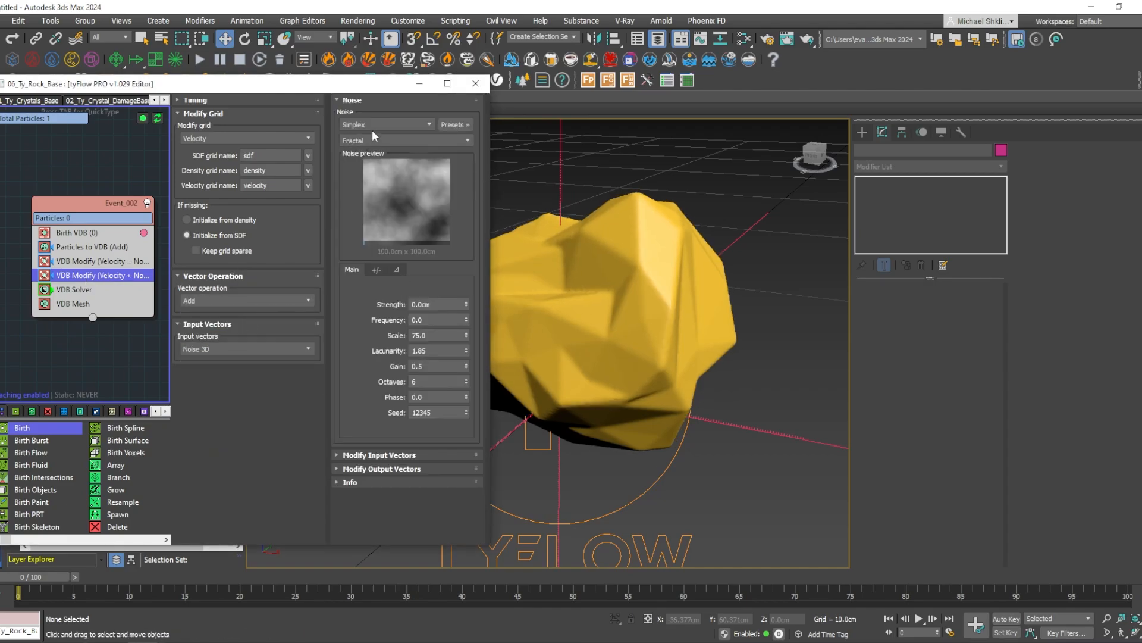
# Set the added VDB Modify operator's noise to Cellular (value) with a strength of 20 cm and a scale of 2.
pyautogui.click(373, 130)
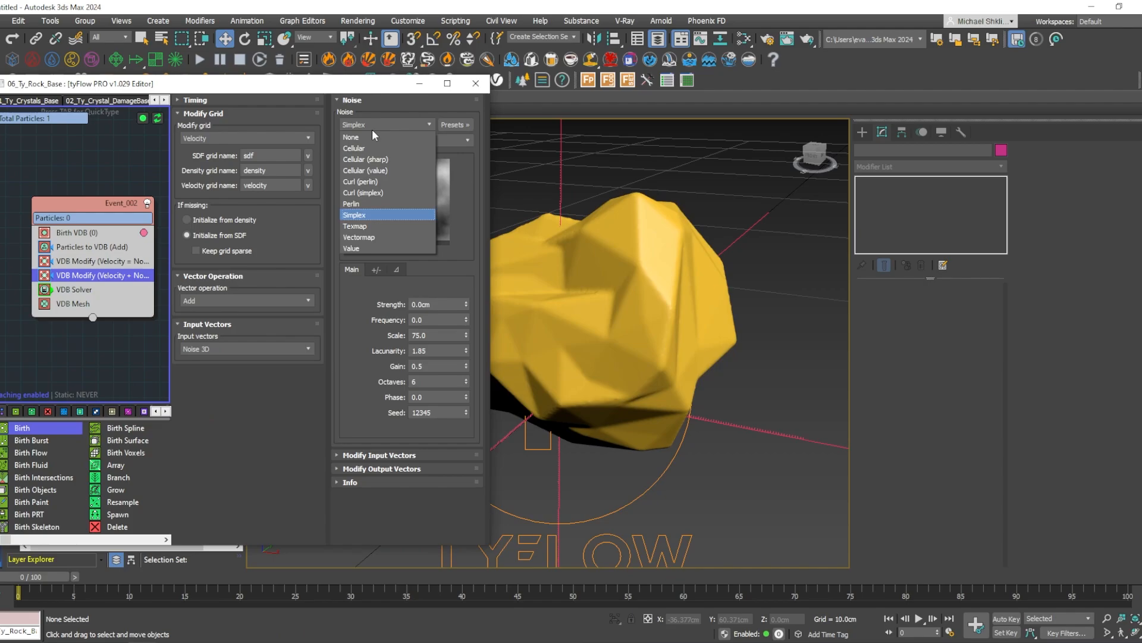
pyautogui.click(385, 171)
pyautogui.click(428, 297)
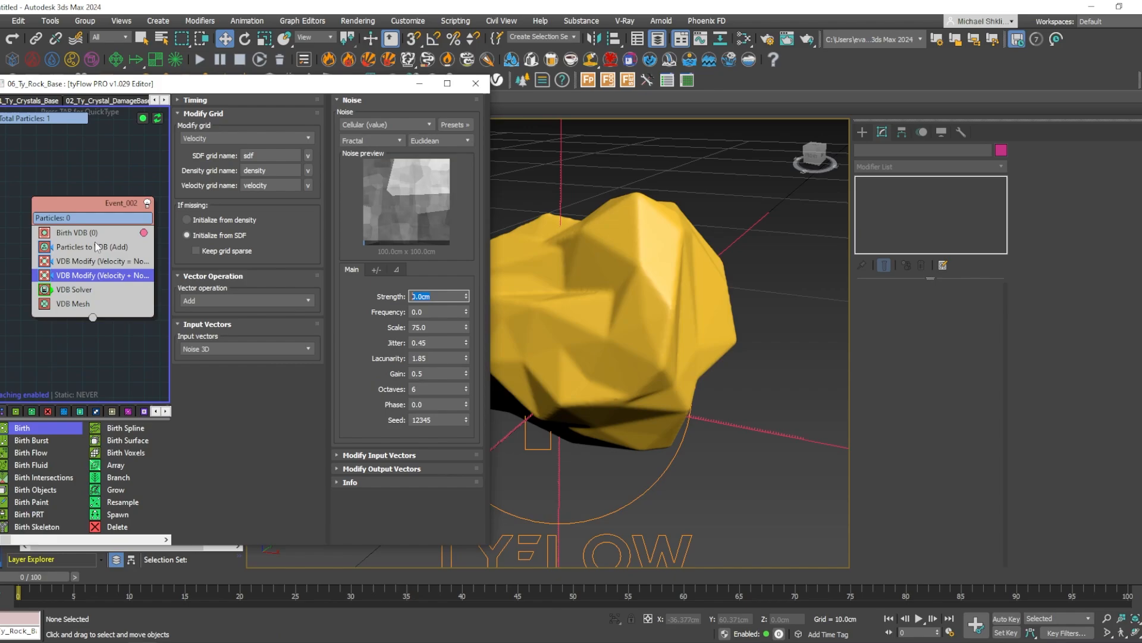
pyautogui.write('20')
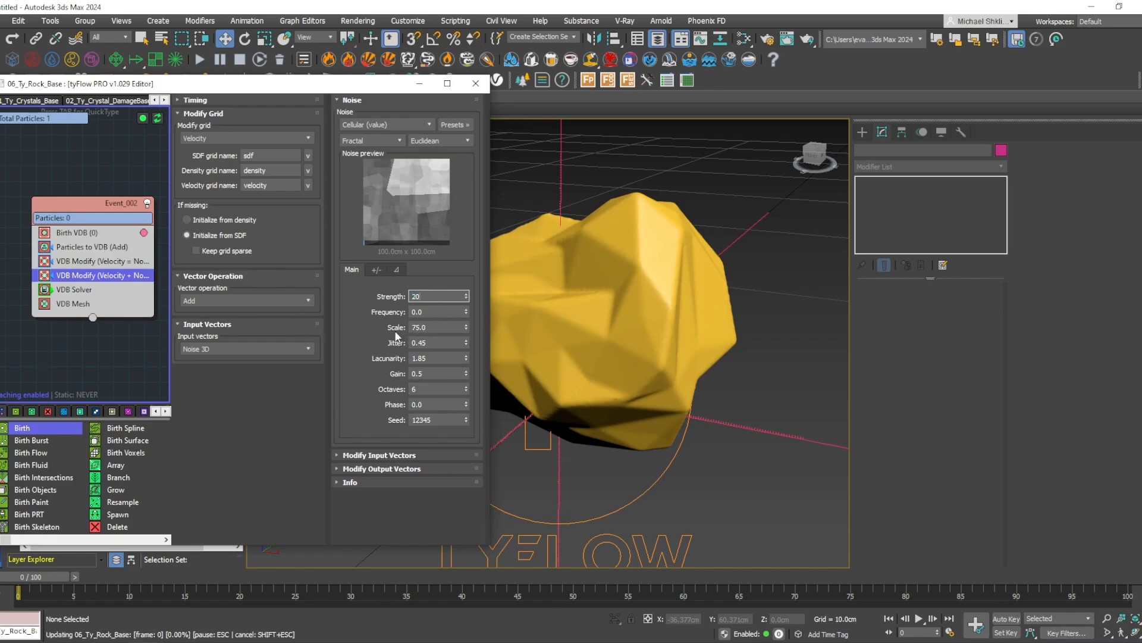
pyautogui.press('Return')
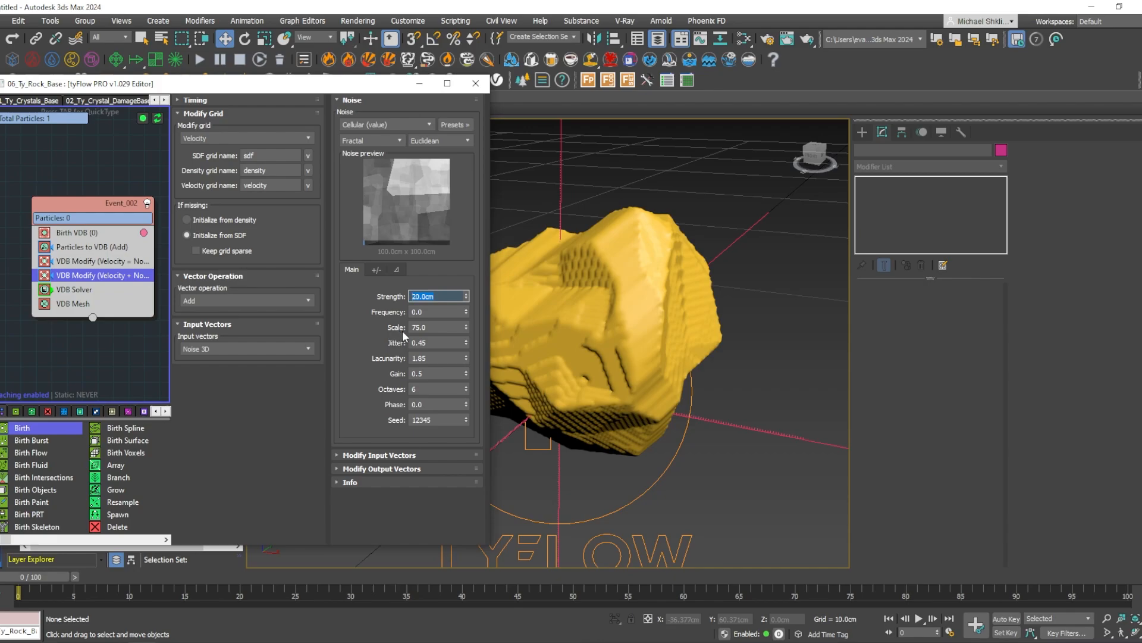
pyautogui.doubleClick(443, 328)
pyautogui.write('2')
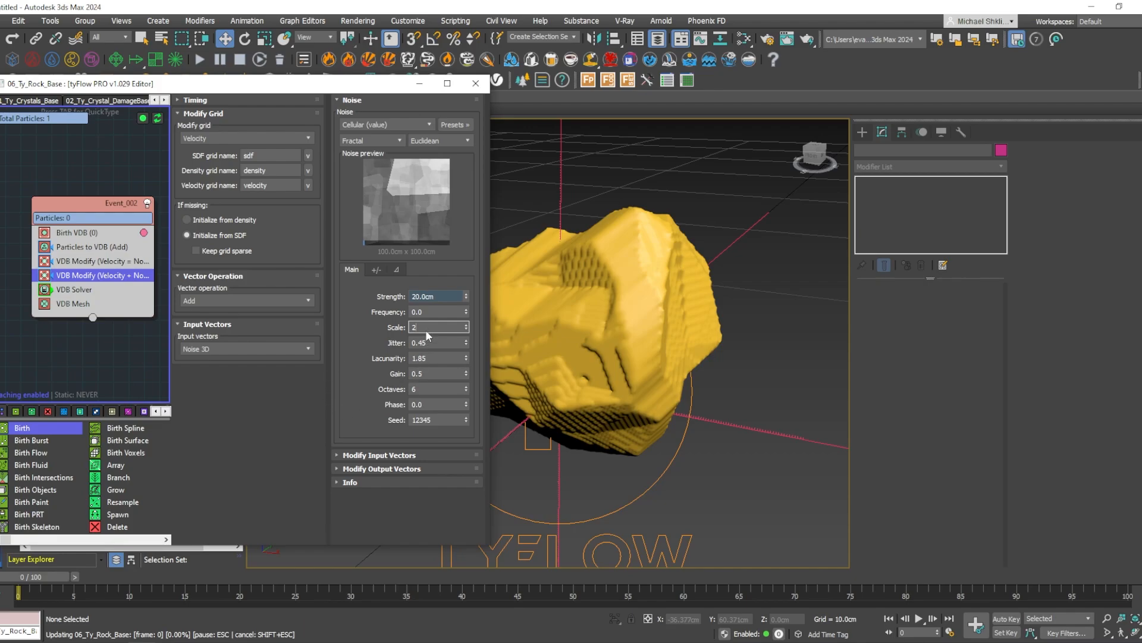
pyautogui.press('Return')
# Set the cellular noise input scale to 0.2 cm in X, 0.2 cm in Y and 5 cm in Z.
pyautogui.click(376, 269)
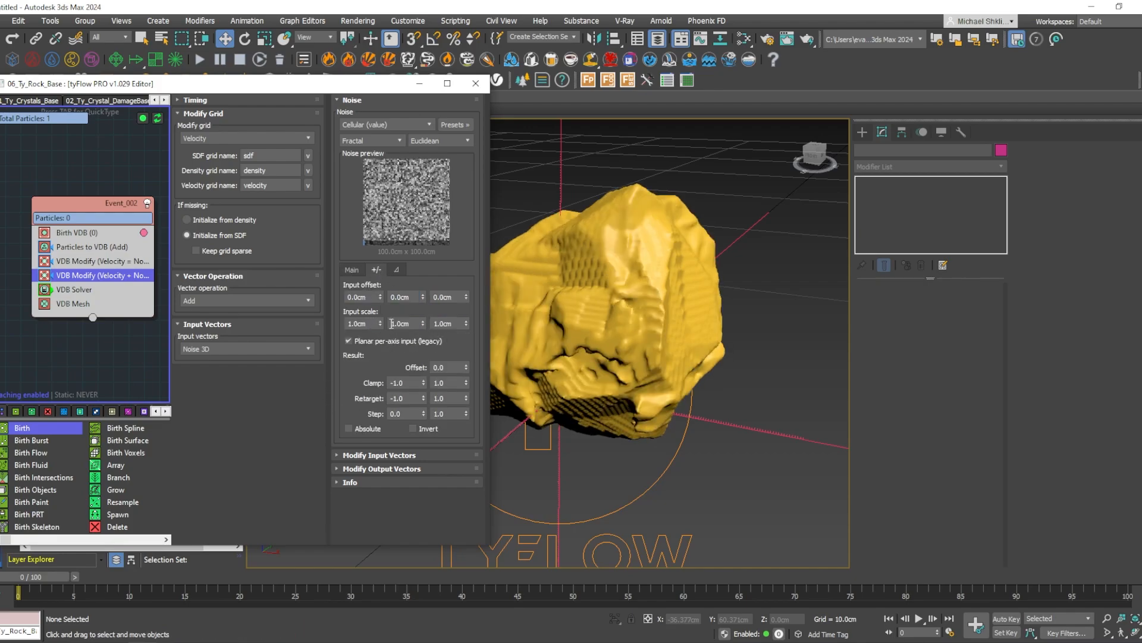
pyautogui.click(358, 323)
pyautogui.write('.2')
pyautogui.click(408, 323)
pyautogui.write('.2')
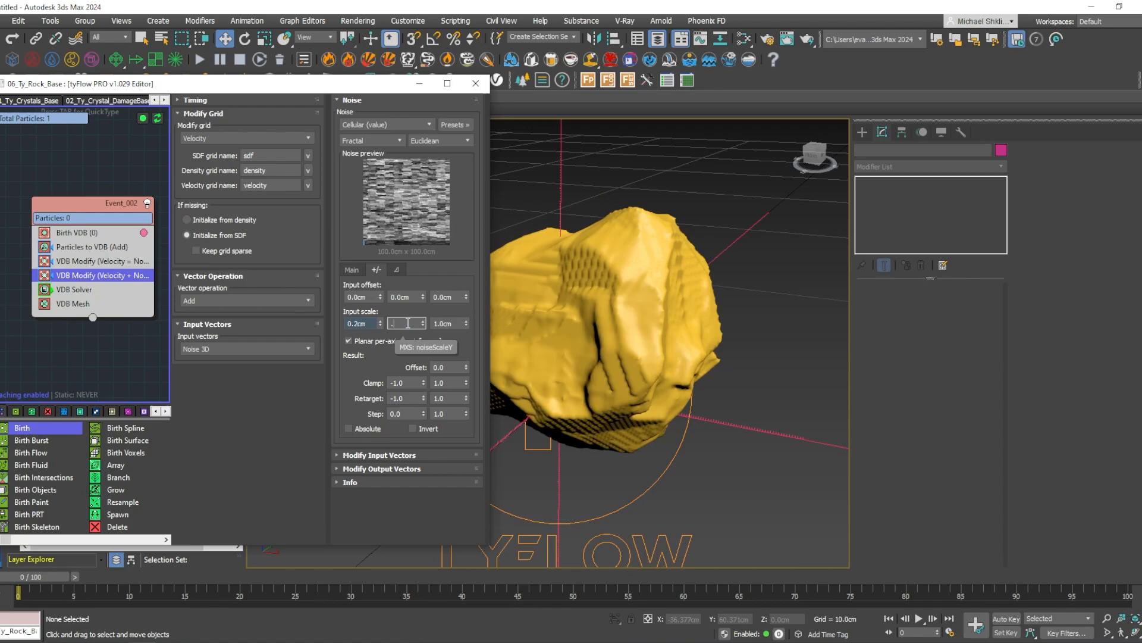
pyautogui.click(459, 323)
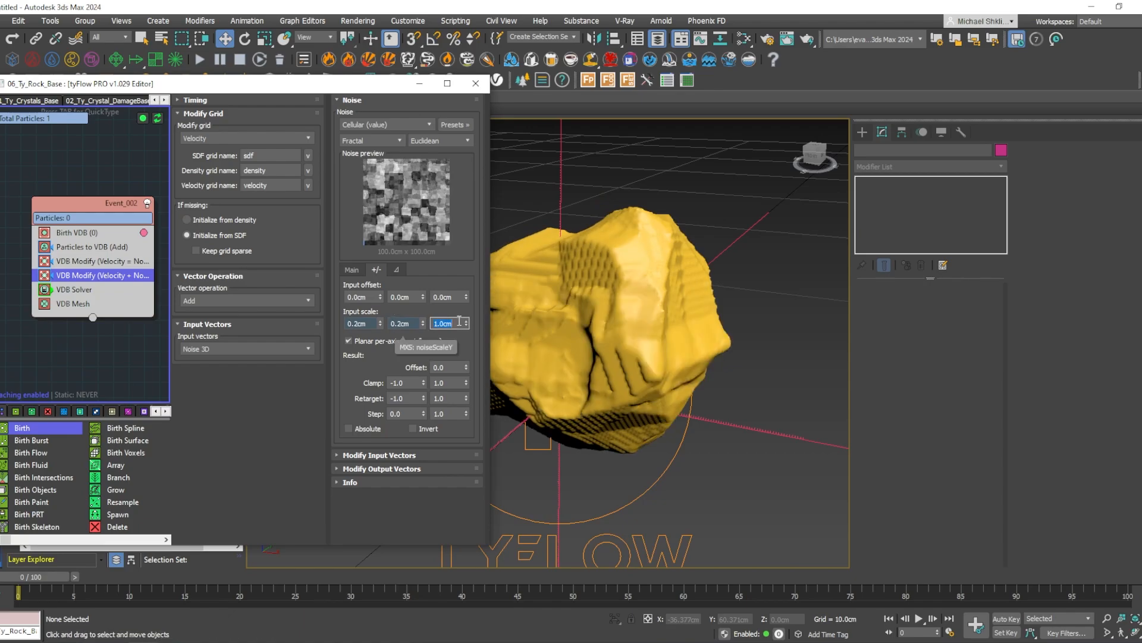
pyautogui.write('5')
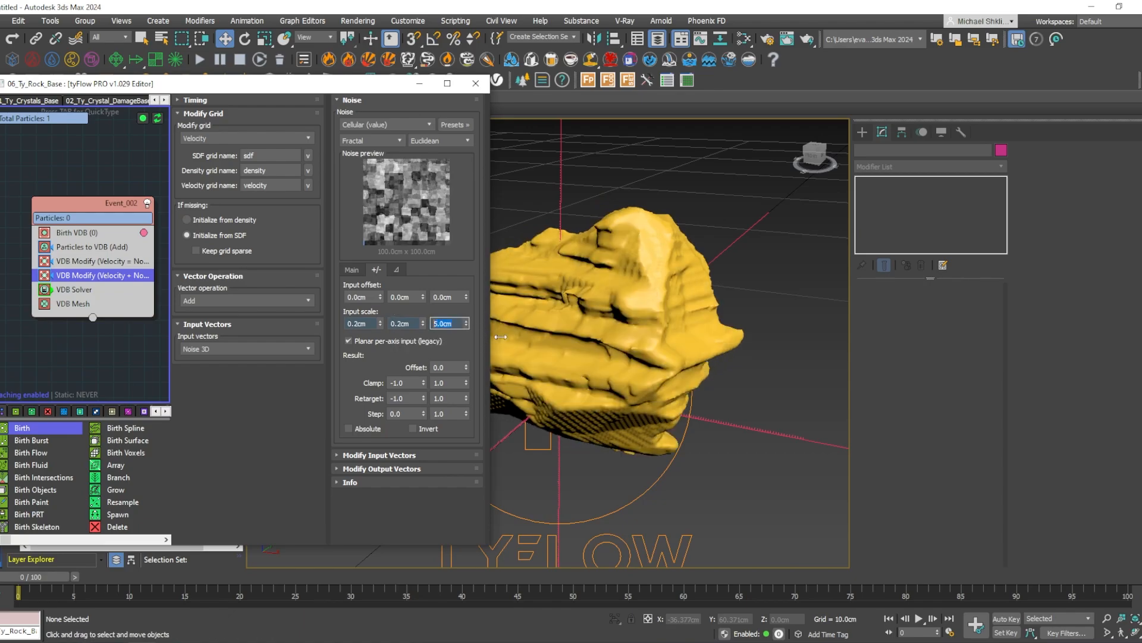
# Examine the layered cellular detail on the rock mesh up close and from several angles.
pyautogui.keyDown('alt'); pyautogui.moveTo(601, 324); pyautogui.dragTo(624, 355, button='middle'); pyautogui.keyUp('alt')
pyautogui.scroll(-5, 696, 354)
pyautogui.scroll(3, 612, 351)
pyautogui.click(622, 356)
pyautogui.press('z')
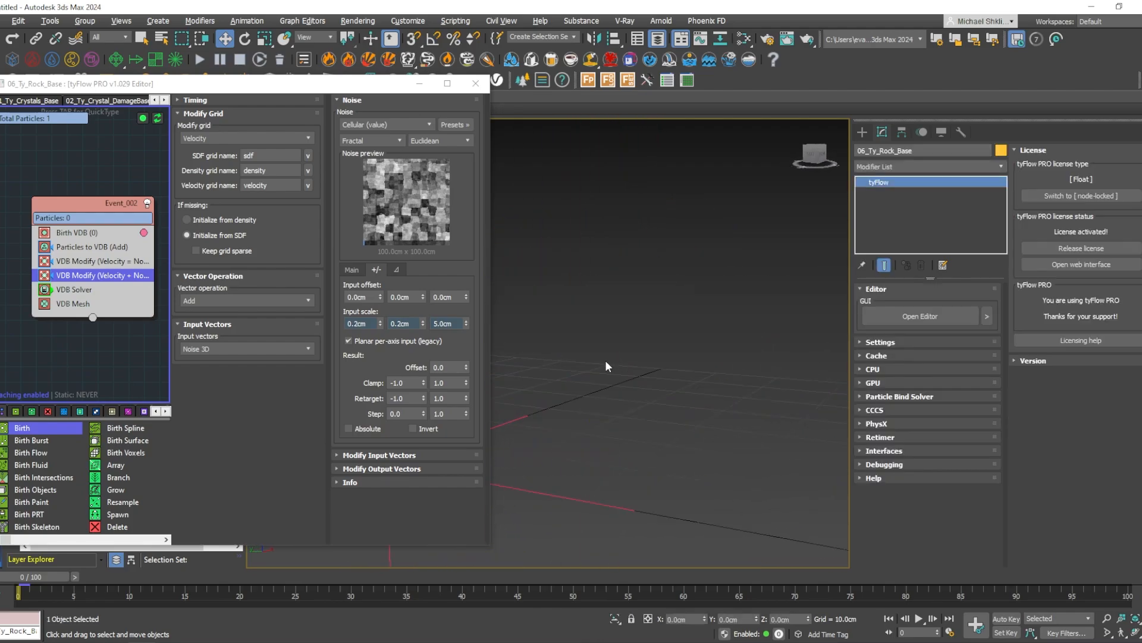
pyautogui.click(579, 398)
pyautogui.scroll(-4, 571, 404)
pyautogui.scroll(5, 578, 396)
pyautogui.moveTo(515, 433); pyautogui.dragTo(699, 383, button='middle')
pyautogui.click(699, 383)
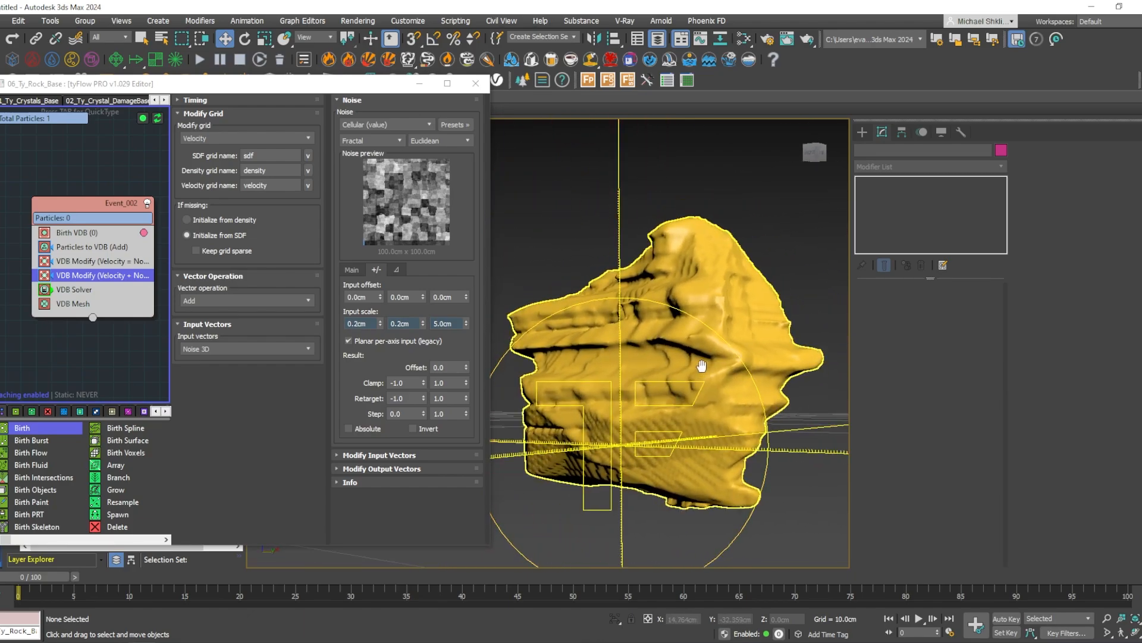
pyautogui.scroll(3, 549, 335)
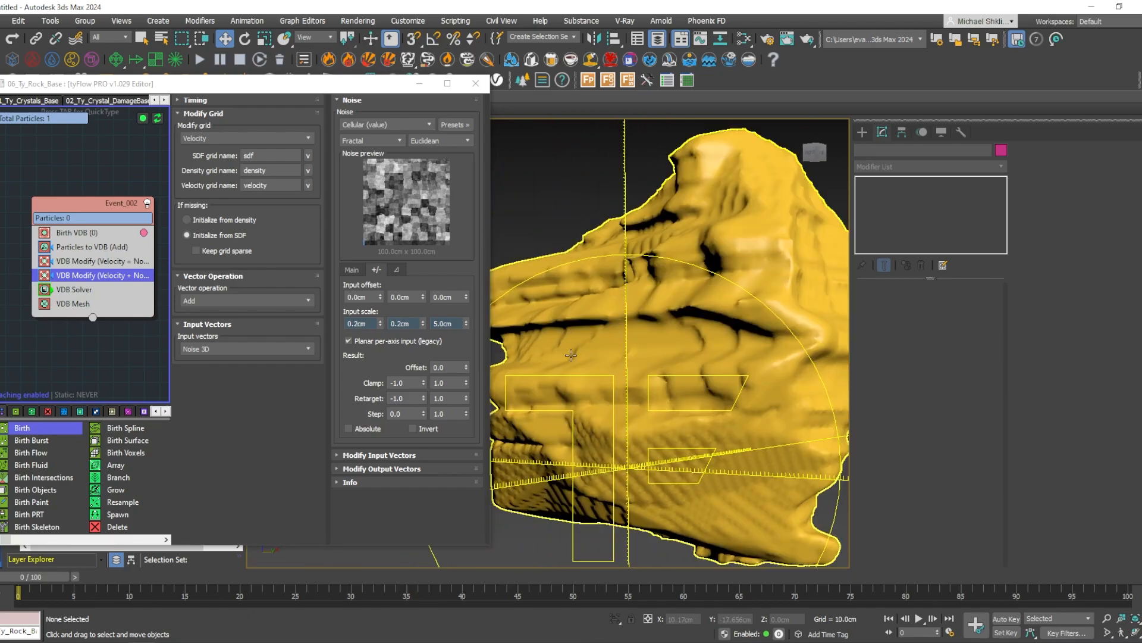
pyautogui.keyDown('alt'); pyautogui.moveTo(571, 355); pyautogui.dragTo(587, 320, button='middle'); pyautogui.keyUp('alt')
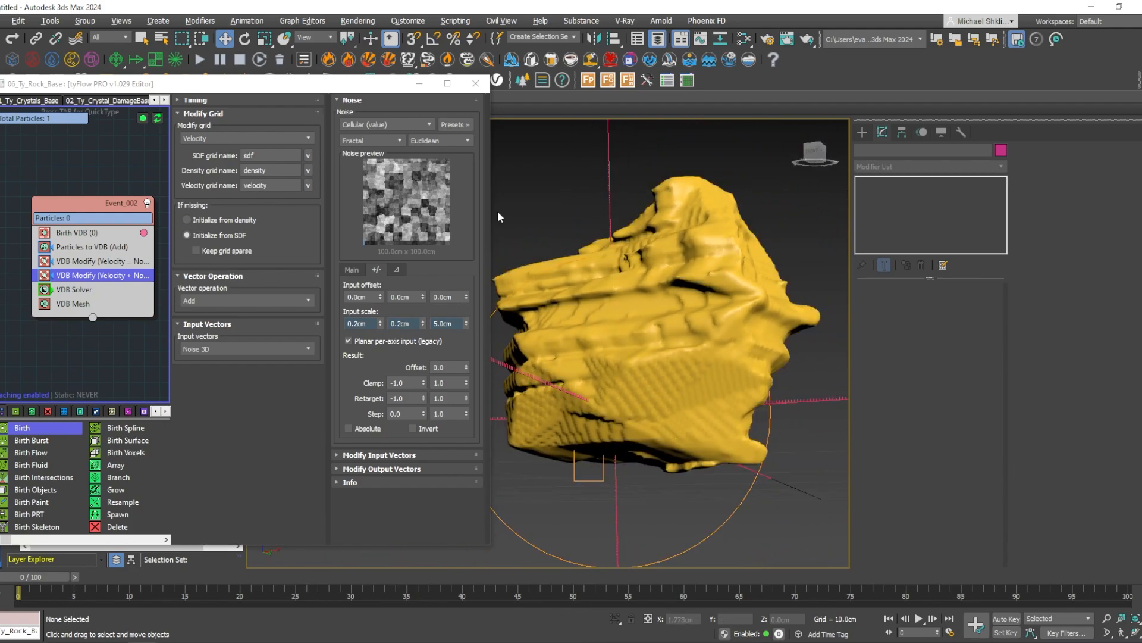
pyautogui.moveTo(357, 85); pyautogui.dragTo(356, 109)
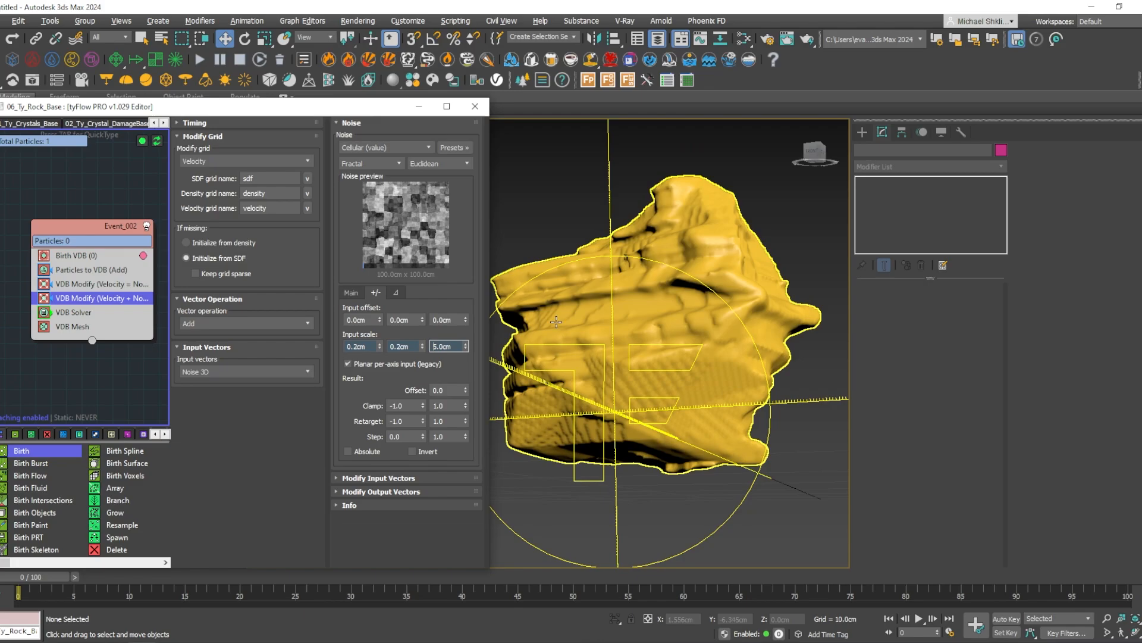
pyautogui.keyDown('alt'); pyautogui.moveTo(575, 315); pyautogui.dragTo(622, 336, button='middle'); pyautogui.keyUp('alt')
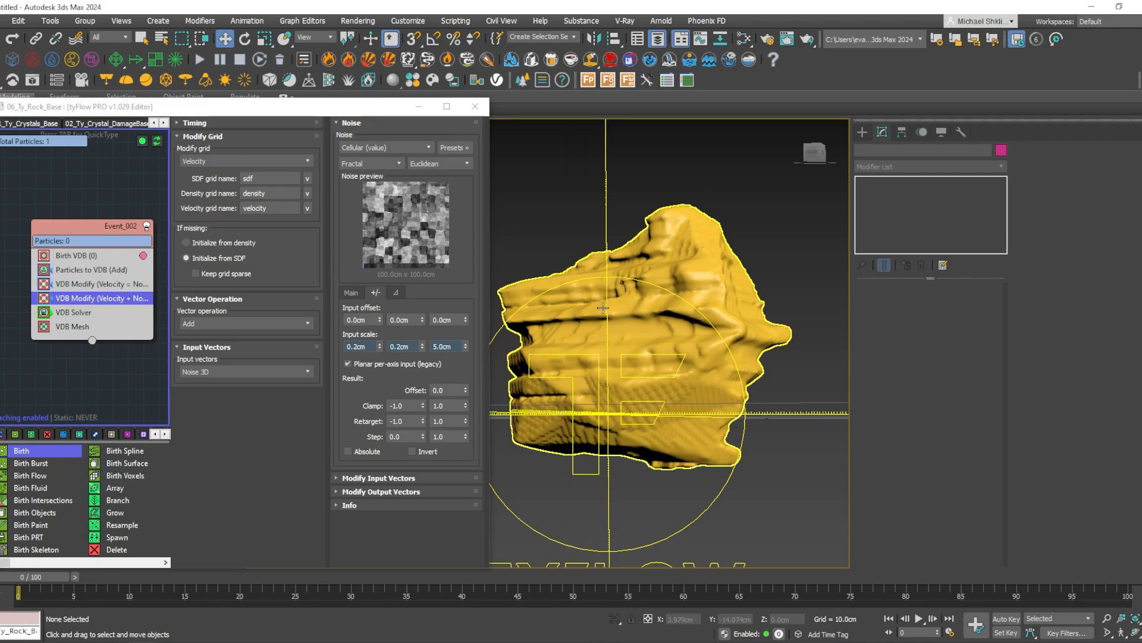
# Set the Birth VDB voxel size to 0.09 cm and check the rebuilt rock.
pyautogui.click(143, 251)
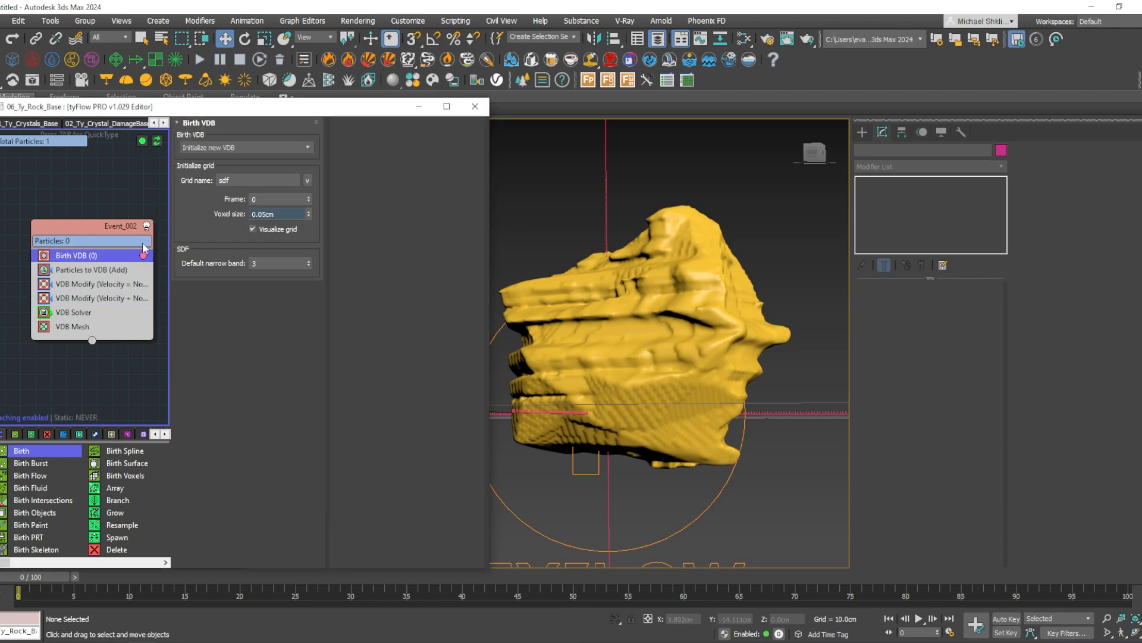
pyautogui.doubleClick(262, 214)
pyautogui.write('0.09')
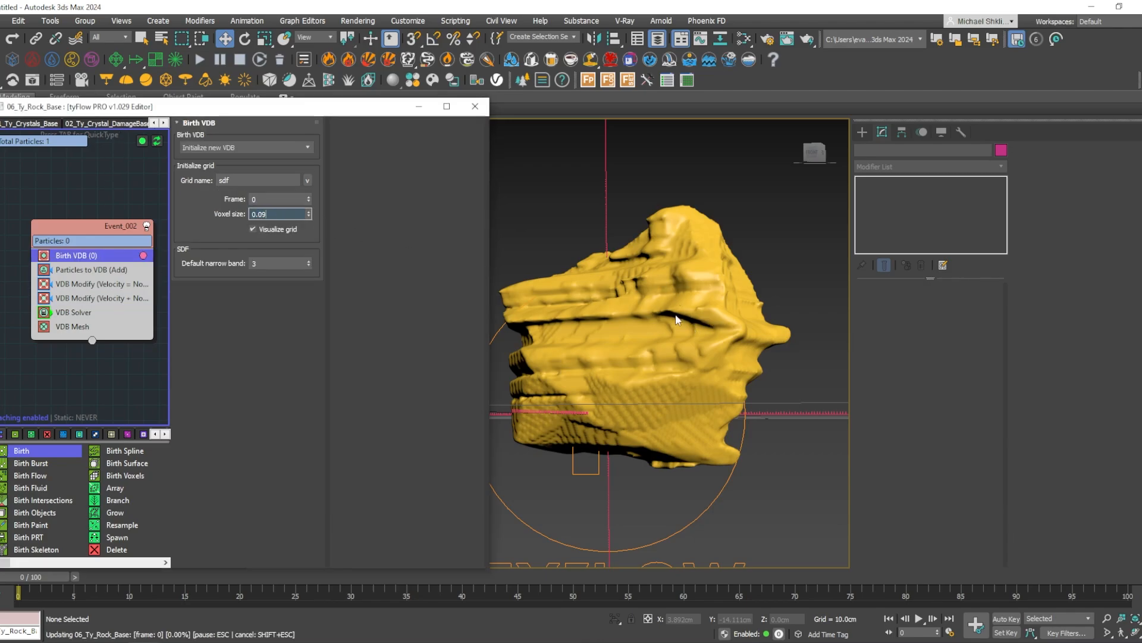
pyautogui.moveTo(670, 320)
pyautogui.mouseDown(button='middle')
pyautogui.moveTo(661, 329)
pyautogui.moveTo(678, 322)
pyautogui.mouseUp(button='middle')
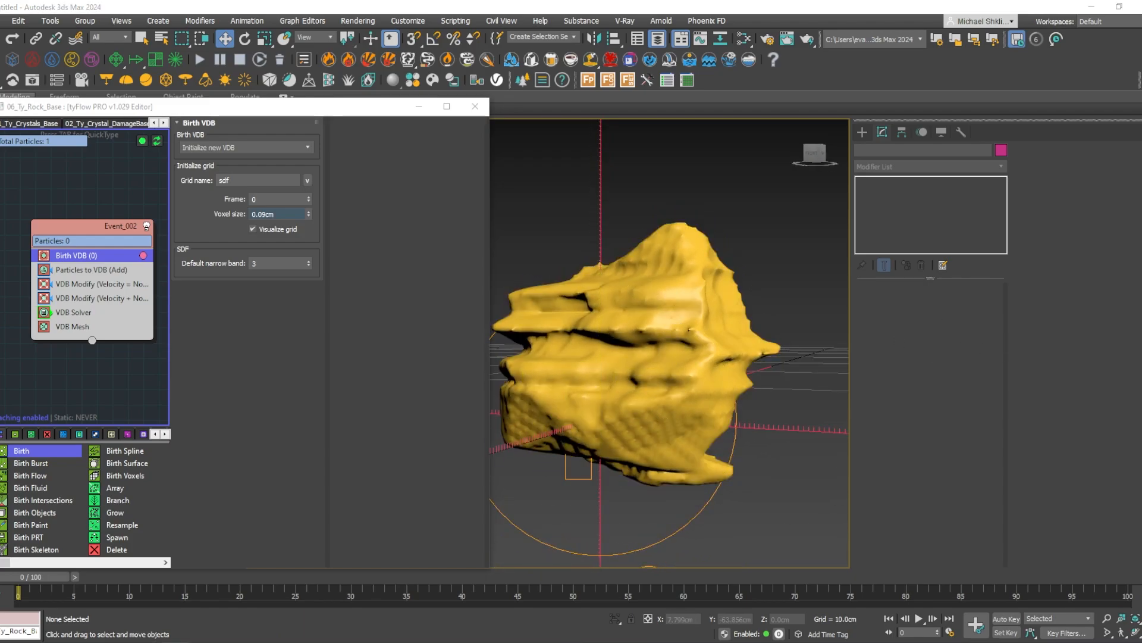
# Insert a third VDB Modify operator directly above VDB Solver in Event_002.
pyautogui.moveTo(117, 322); pyautogui.dragTo(118, 316)
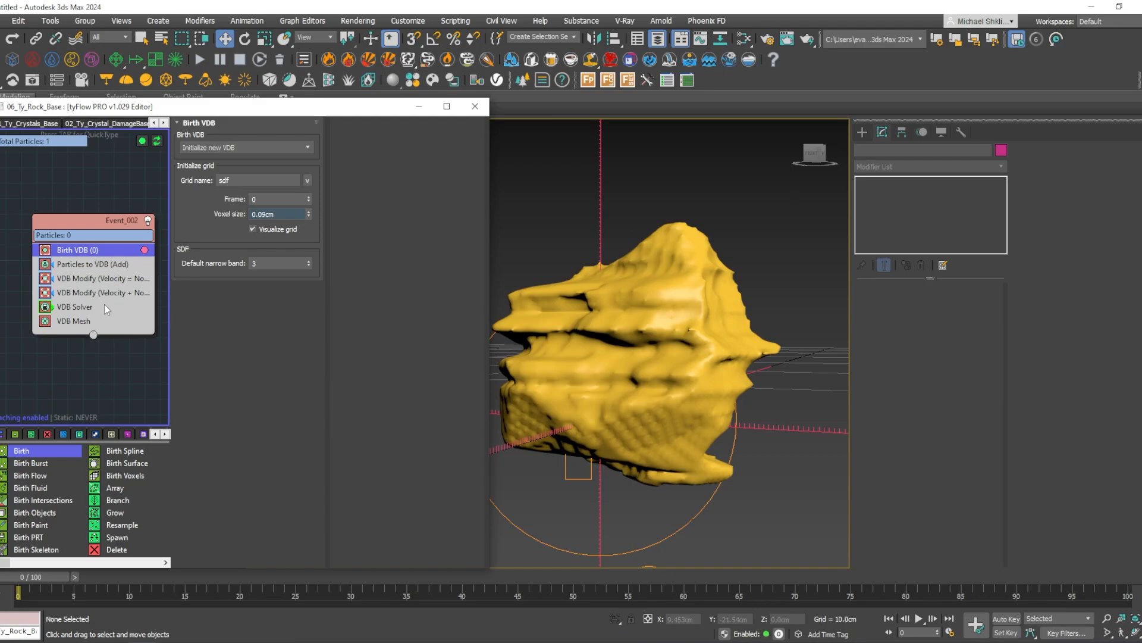
pyautogui.press('Tab')
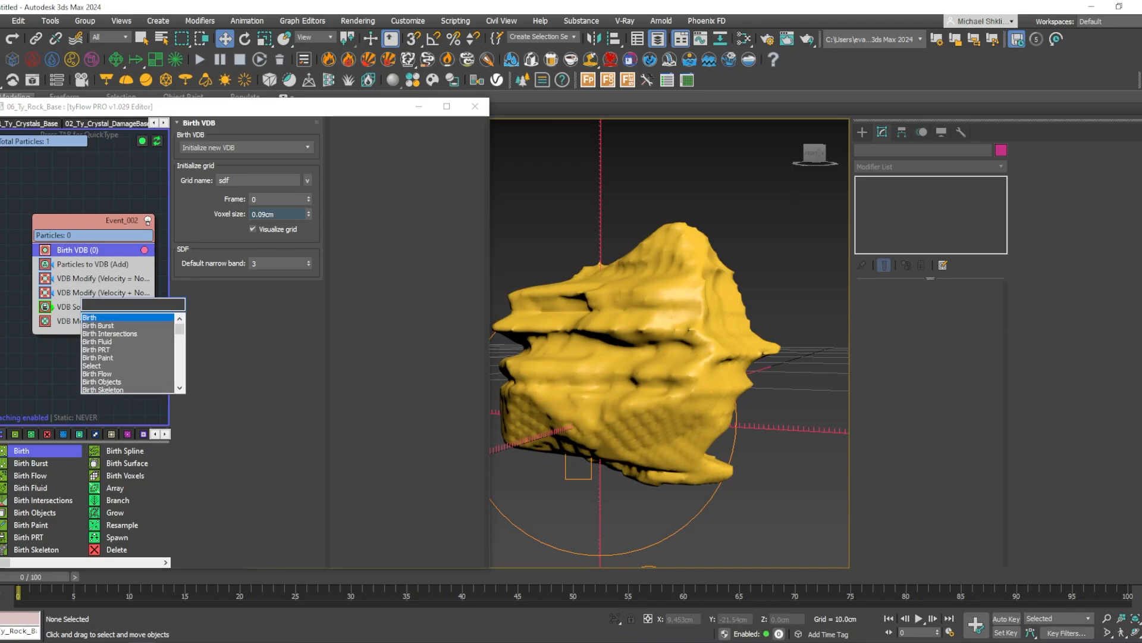
pyautogui.write('modify')
pyautogui.press('Down')
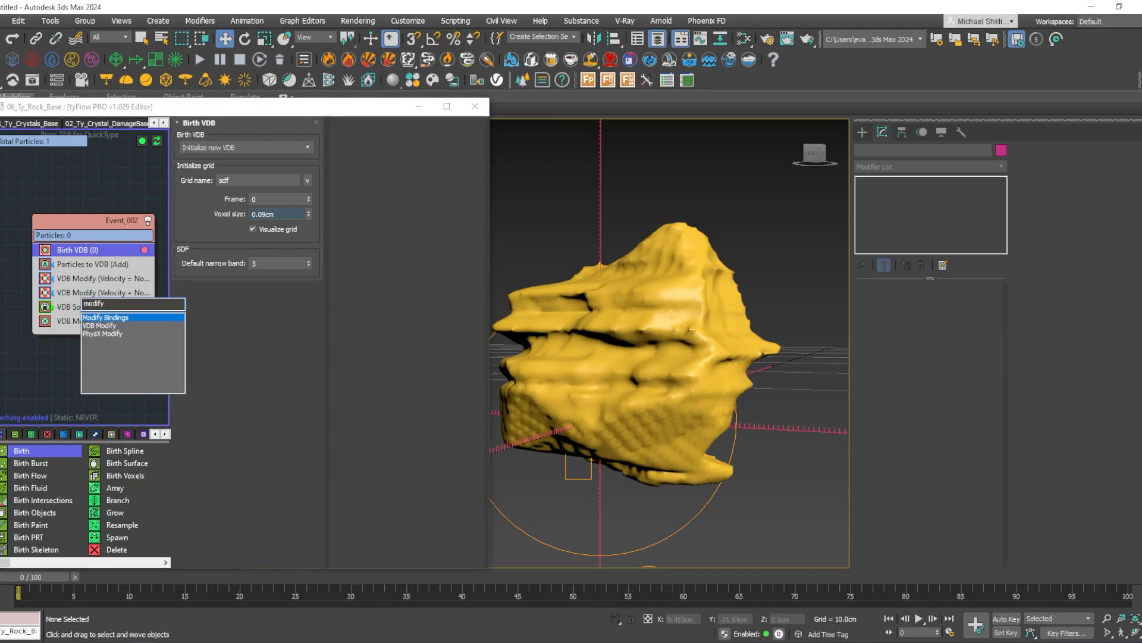
pyautogui.press('Return')
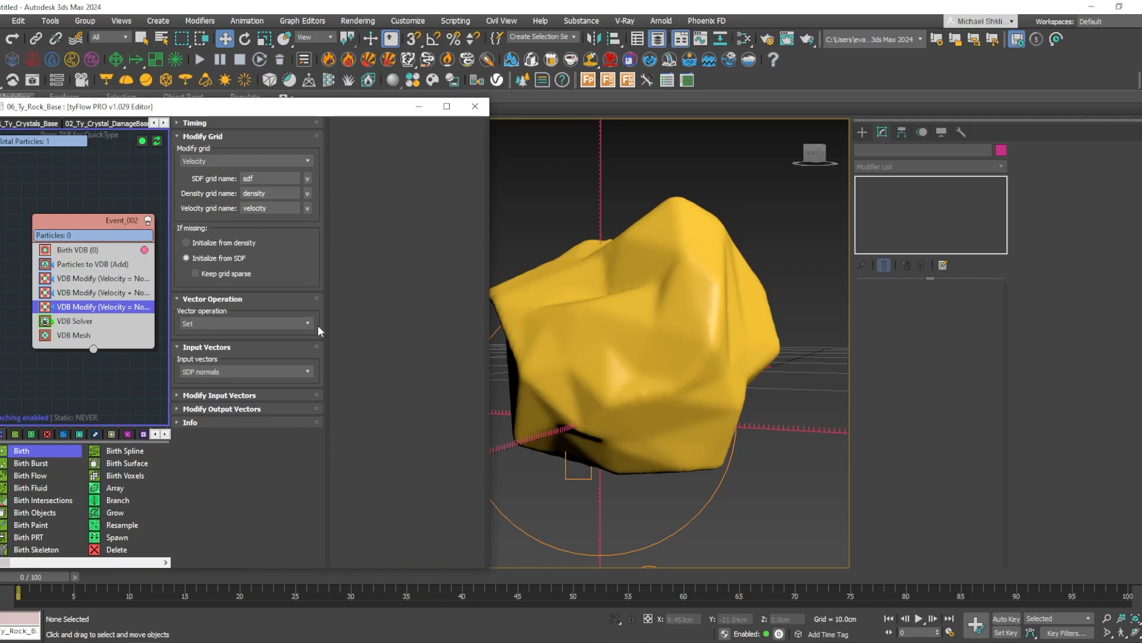
# Set the third VDB Modify operator's vector operation to Add, with Noise 3D input vectors of noise type Curl (simplex).
pyautogui.click(258, 325)
pyautogui.click(251, 335)
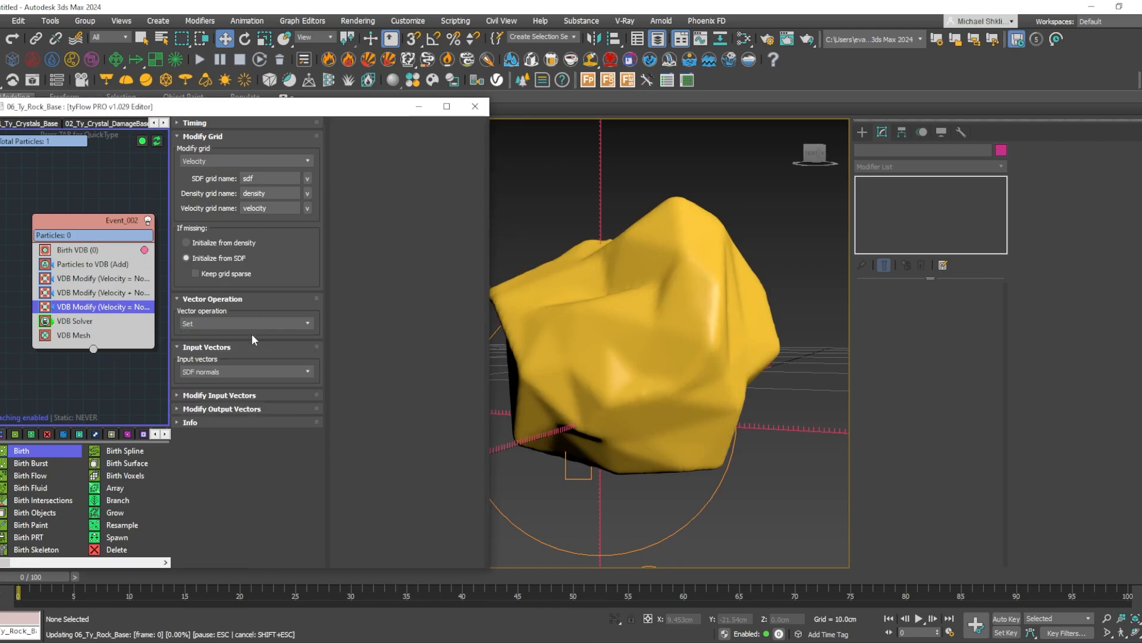
pyautogui.click(256, 372)
pyautogui.click(244, 406)
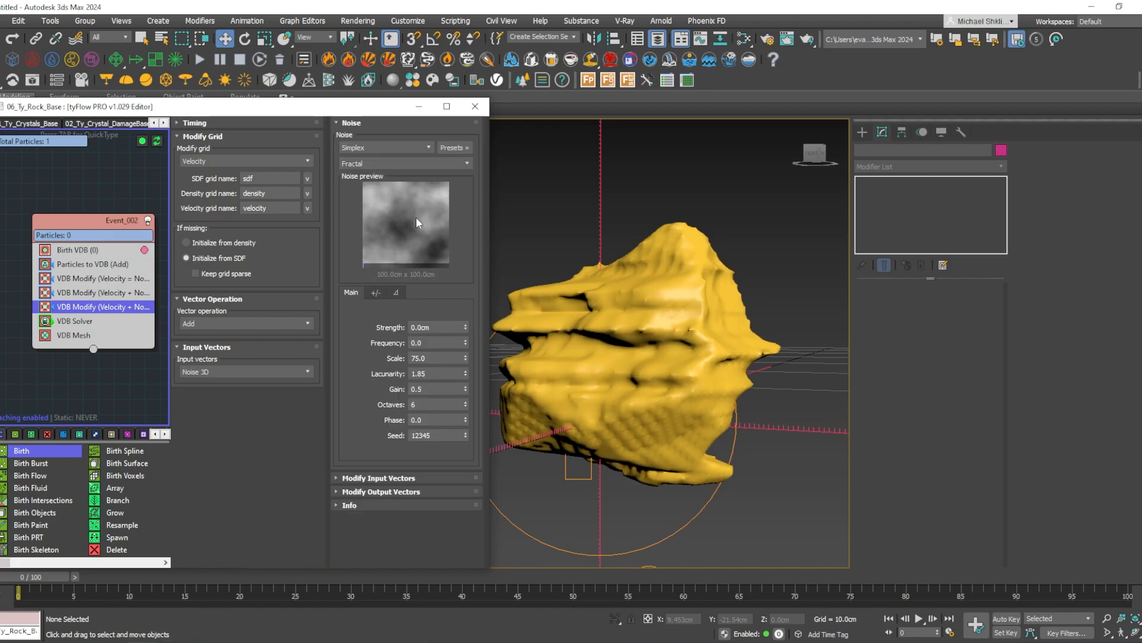
pyautogui.click(370, 148)
pyautogui.click(370, 218)
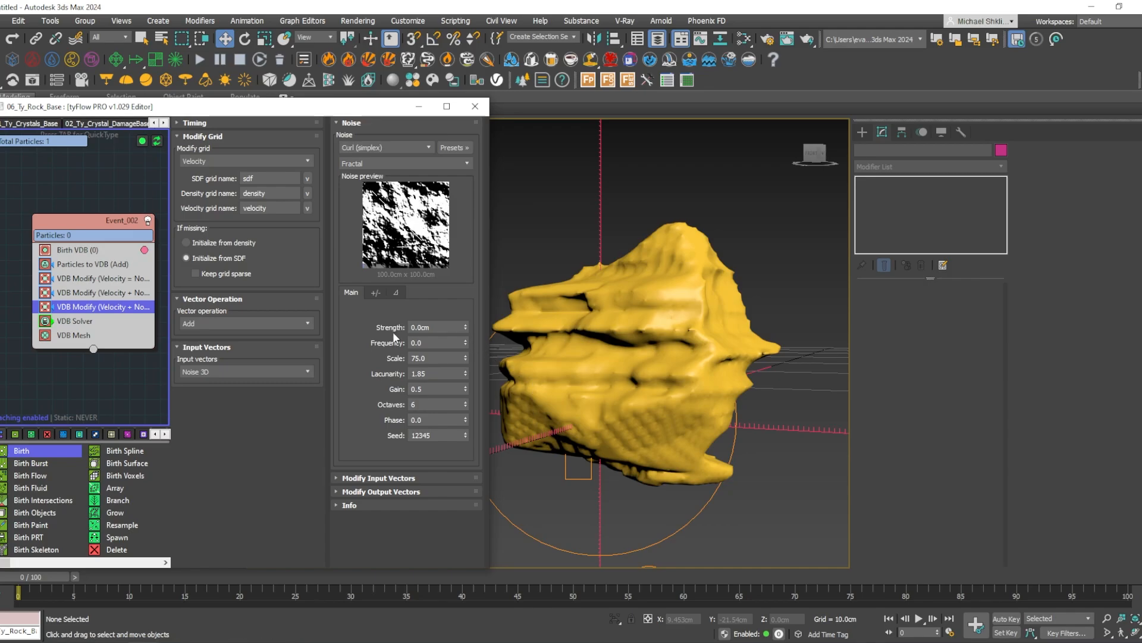
# Set the curl noise strength to 100 cm and its scale to 2.
pyautogui.doubleClick(419, 327)
pyautogui.write('100')
pyautogui.press('Return')
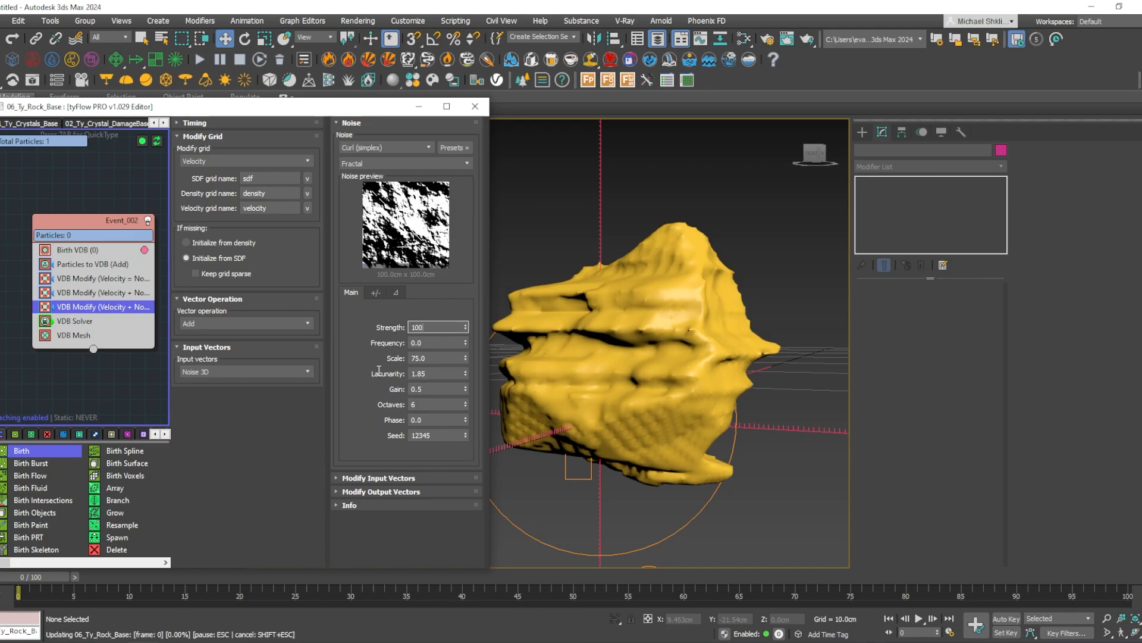
pyautogui.doubleClick(429, 358)
pyautogui.write('2')
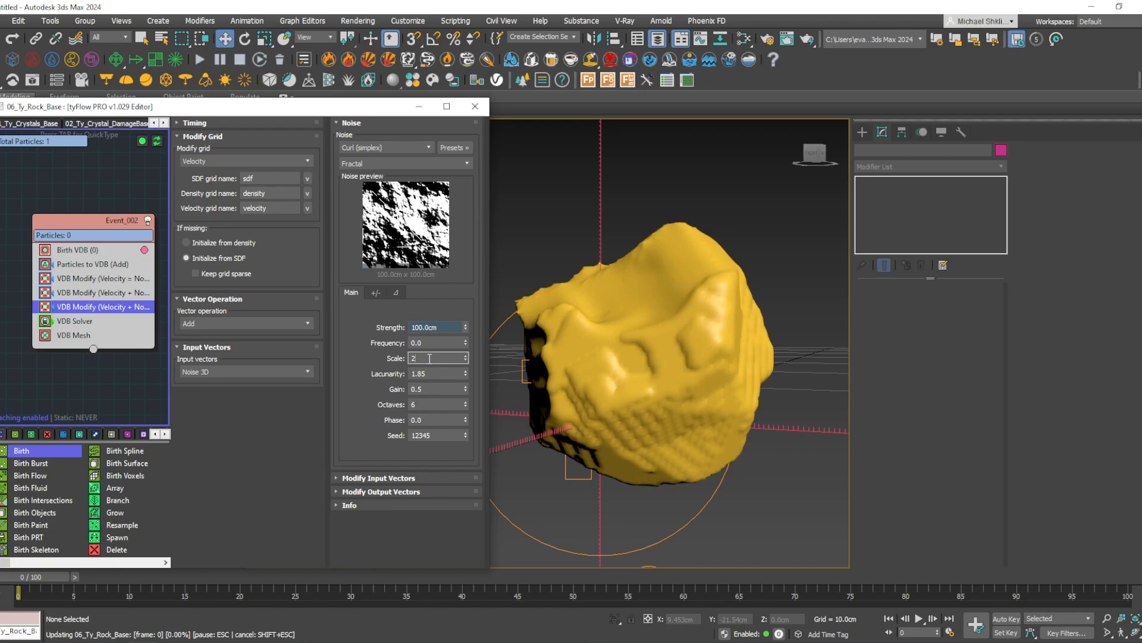
pyautogui.press('Return')
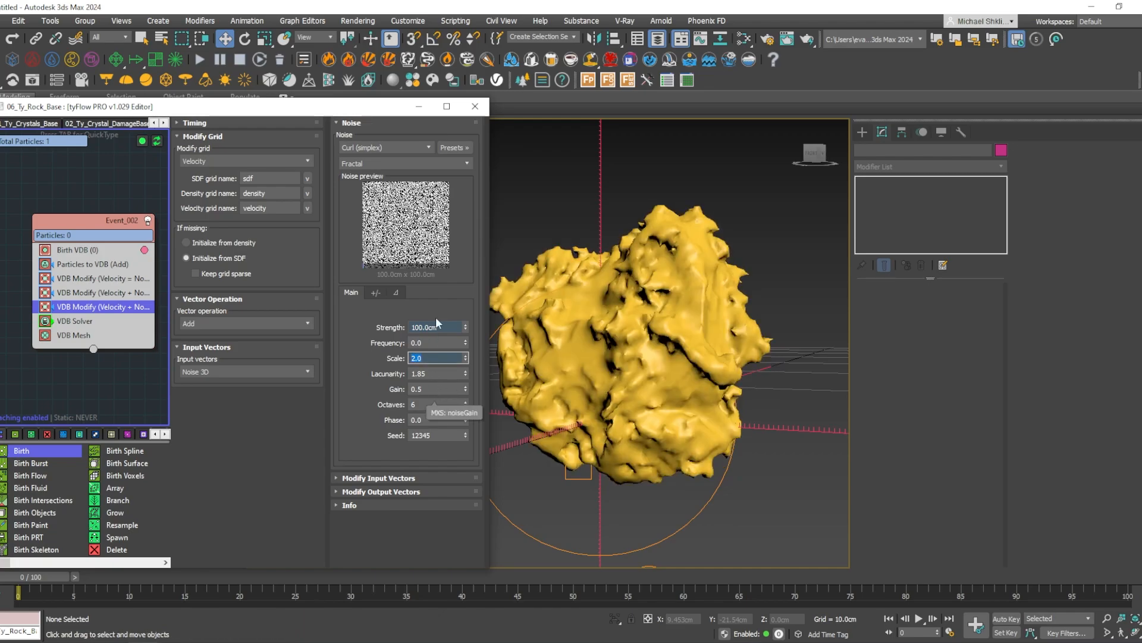
# Try a curl noise scale of 5, and settle on a scale of 4.
pyautogui.write('5')
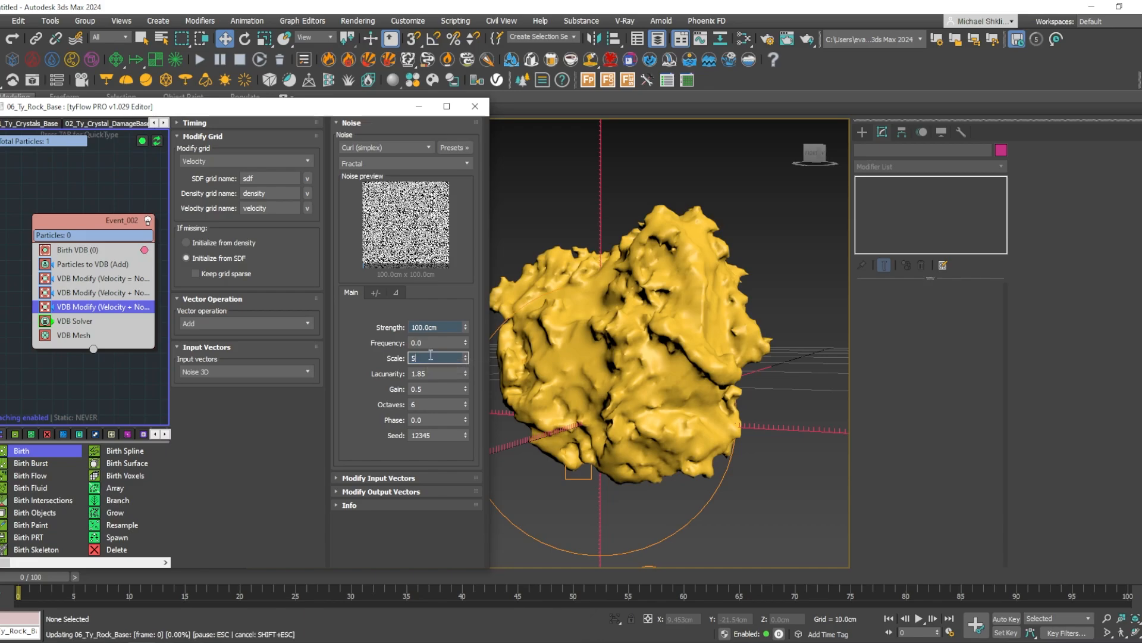
pyautogui.press('Return')
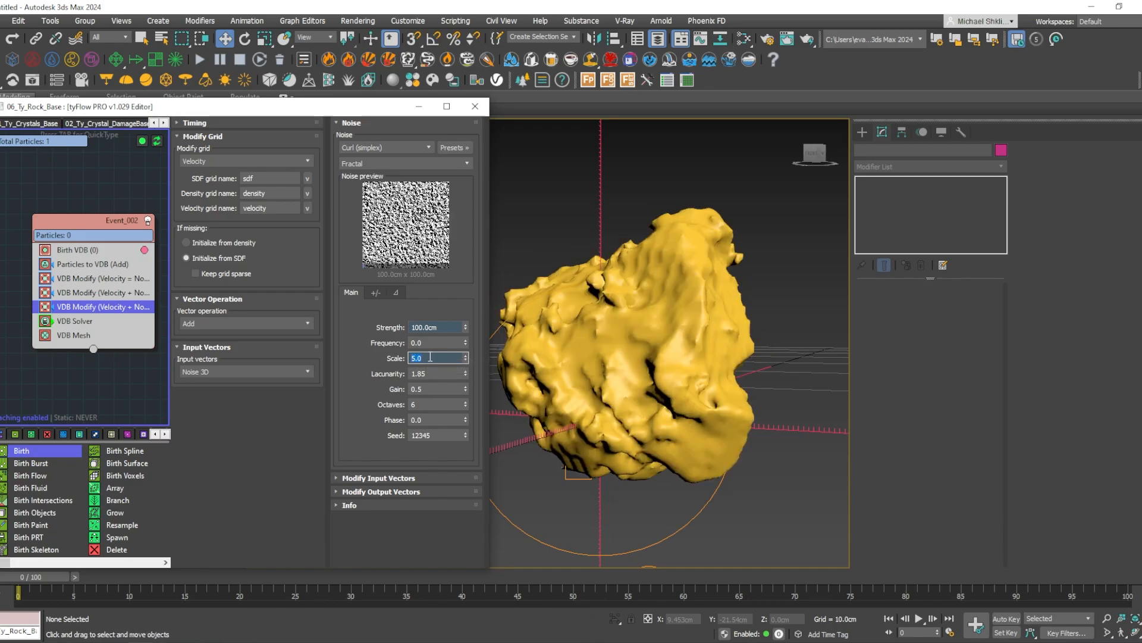
pyautogui.write('4')
pyautogui.press('Return')
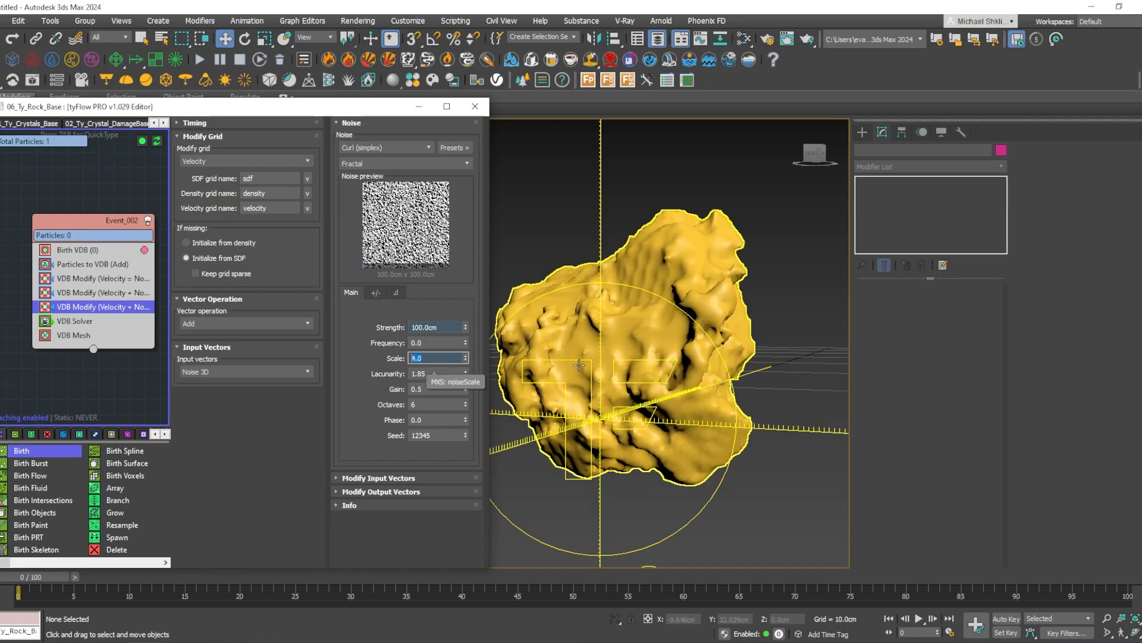
# Compare the rock with the curl noise VDB Modify operator disabled and enabled, viewing it from different angles.
pyautogui.keyDown('alt'); pyautogui.moveTo(580, 348); pyautogui.dragTo(325, 313, button='middle'); pyautogui.keyUp('alt')
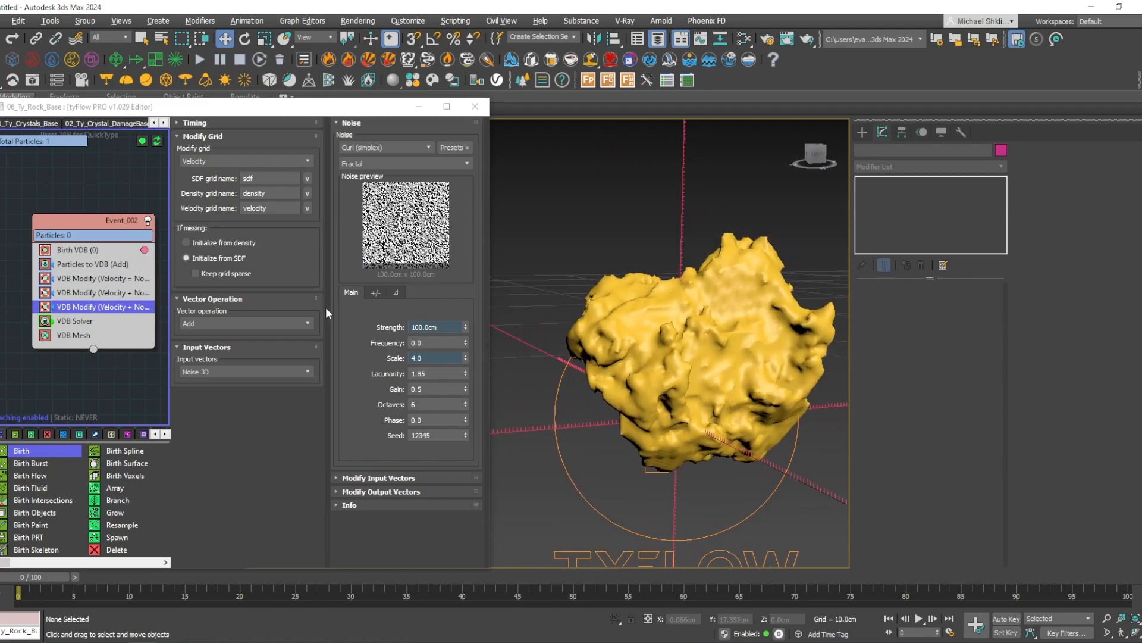
pyautogui.click(45, 307)
pyautogui.click(45, 307)
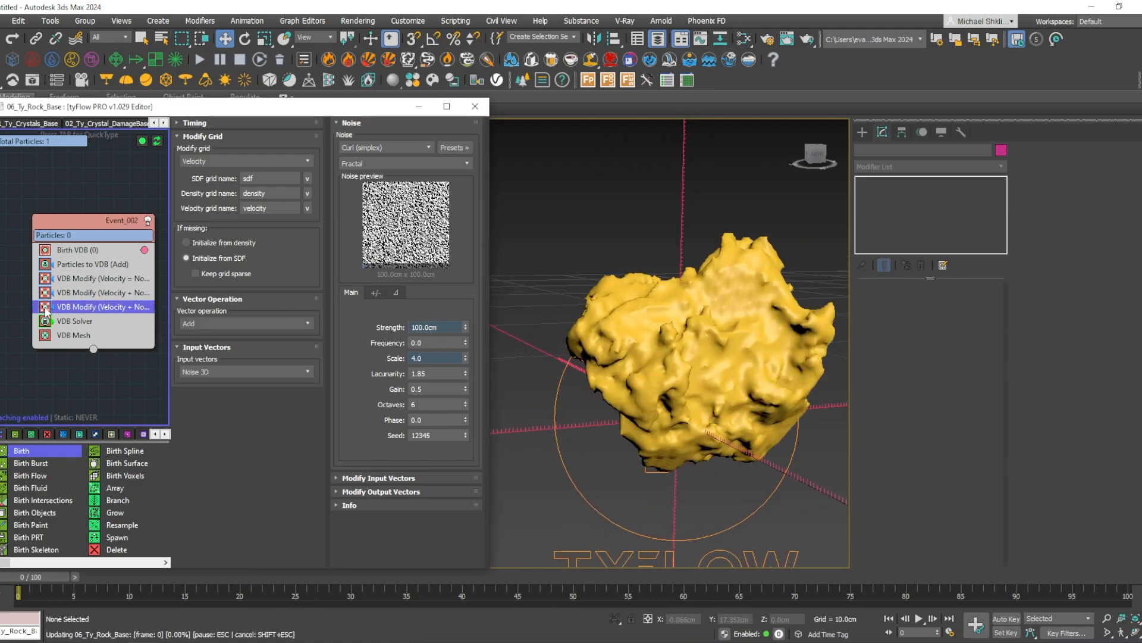
pyautogui.click(45, 308)
pyautogui.click(45, 308)
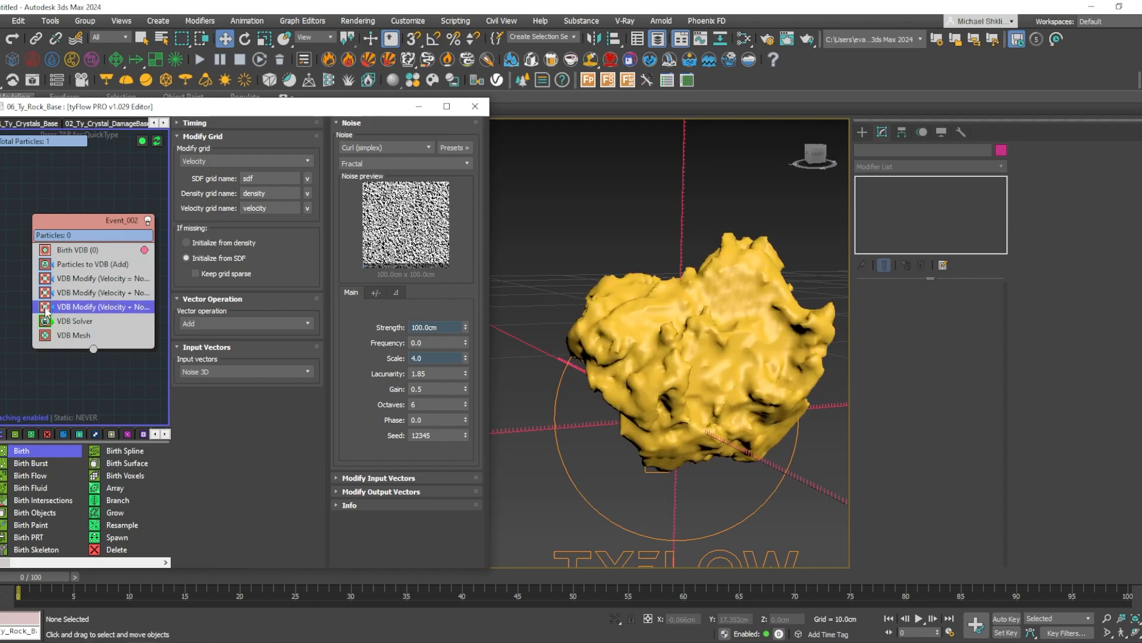
pyautogui.keyDown('alt'); pyautogui.moveTo(643, 393); pyautogui.dragTo(601, 409, button='middle'); pyautogui.keyUp('alt')
# Try a voxel size of 0.04 cm for the Birth VDB operator.
pyautogui.moveTo(103, 278); pyautogui.dragTo(97, 275, button='middle')
pyautogui.click(87, 249)
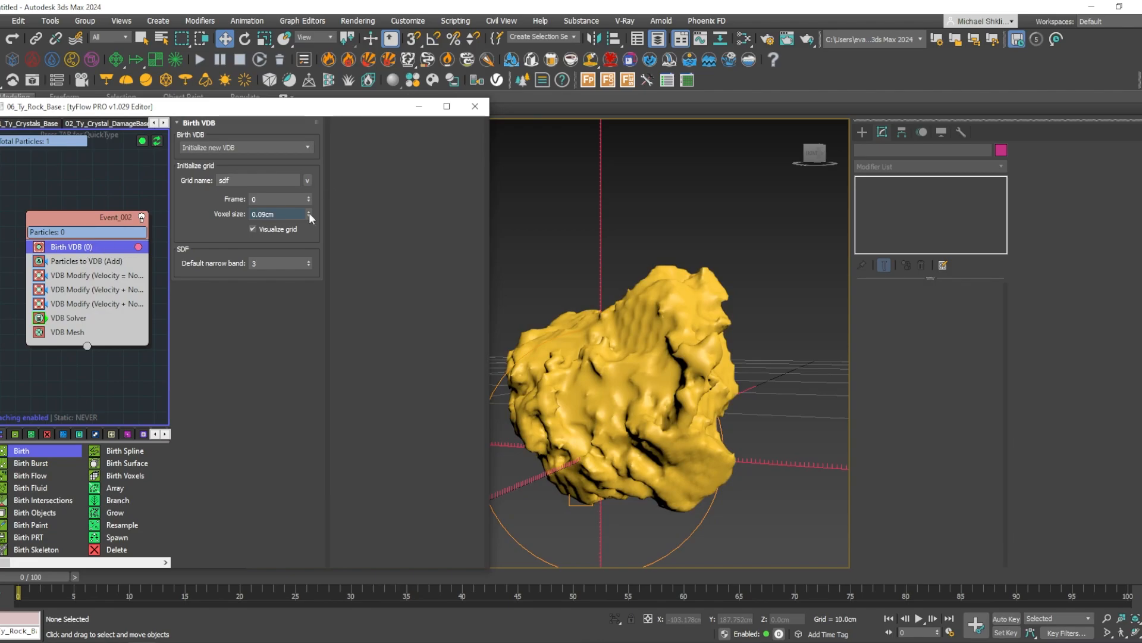
pyautogui.doubleClick(264, 213)
pyautogui.write('0.04')
pyautogui.press('Return')
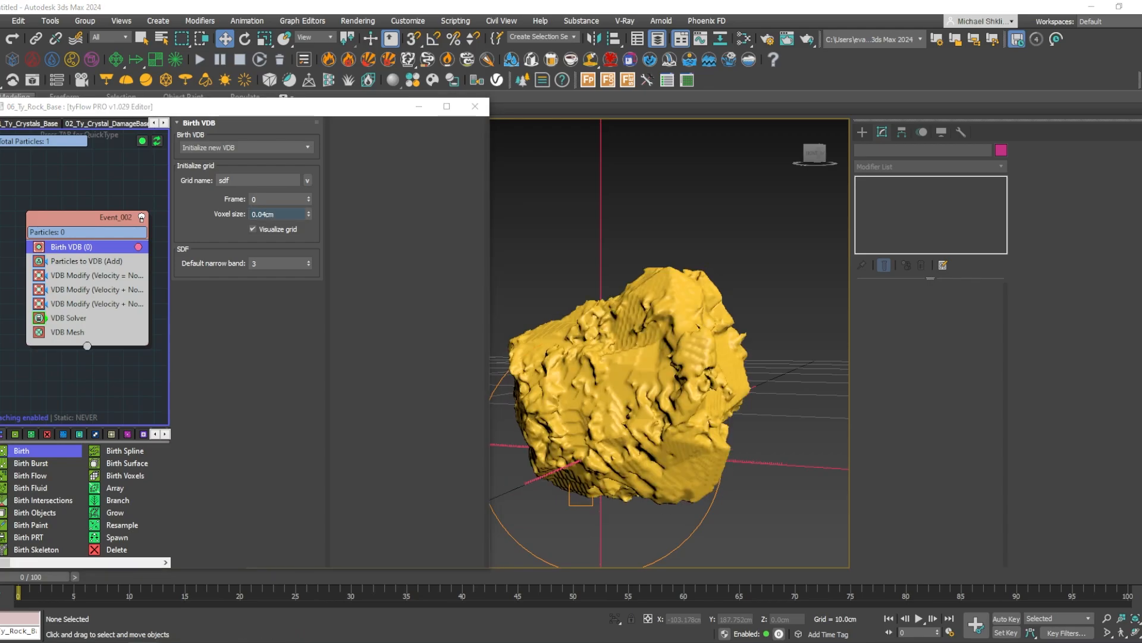
# Check the rock's mesh density with edged faces shown and set the Birth VDB voxel size to 0.05 cm.
pyautogui.scroll(6, 669, 392)
pyautogui.press('F4')
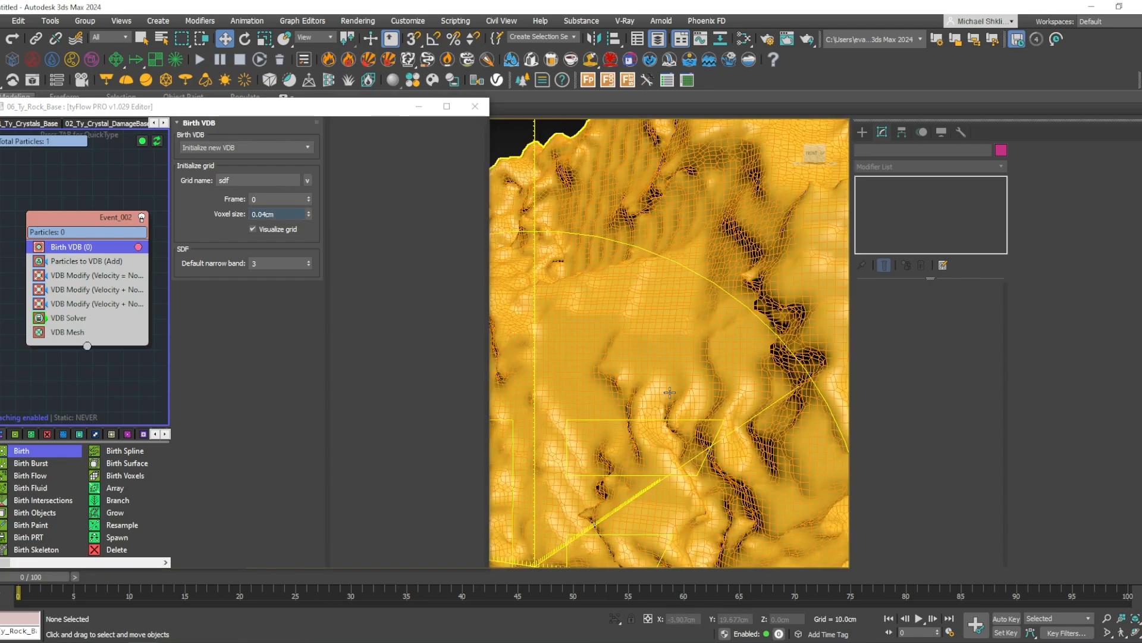
pyautogui.scroll(-7, 669, 393)
pyautogui.press('F4')
pyautogui.scroll(3, 652, 355)
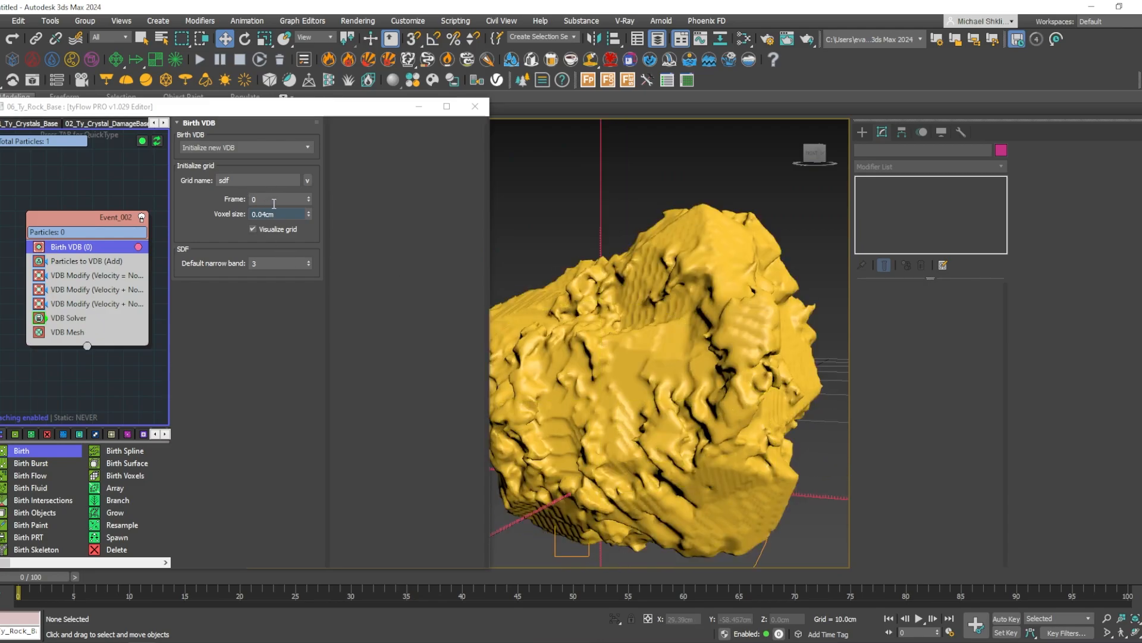
pyautogui.write('0.05')
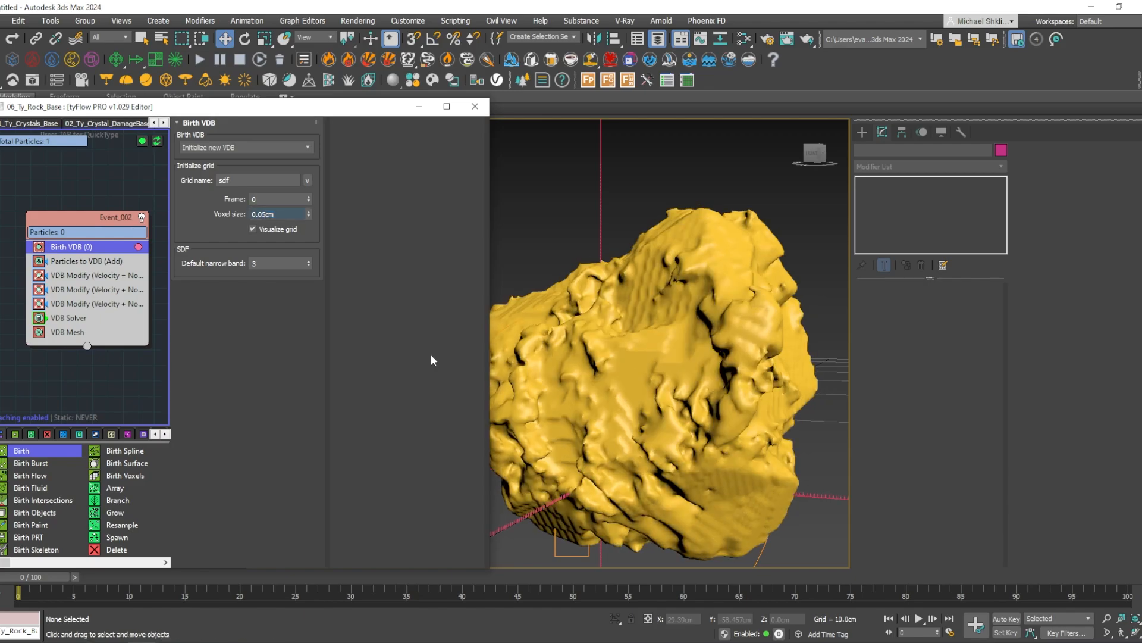
# Hide the 06_Ty_Rock_Base flow and create a new tyFlow object at the grid origin named 07_Ty_Rock_AO.
pyautogui.click(475, 106)
pyautogui.click(45, 219)
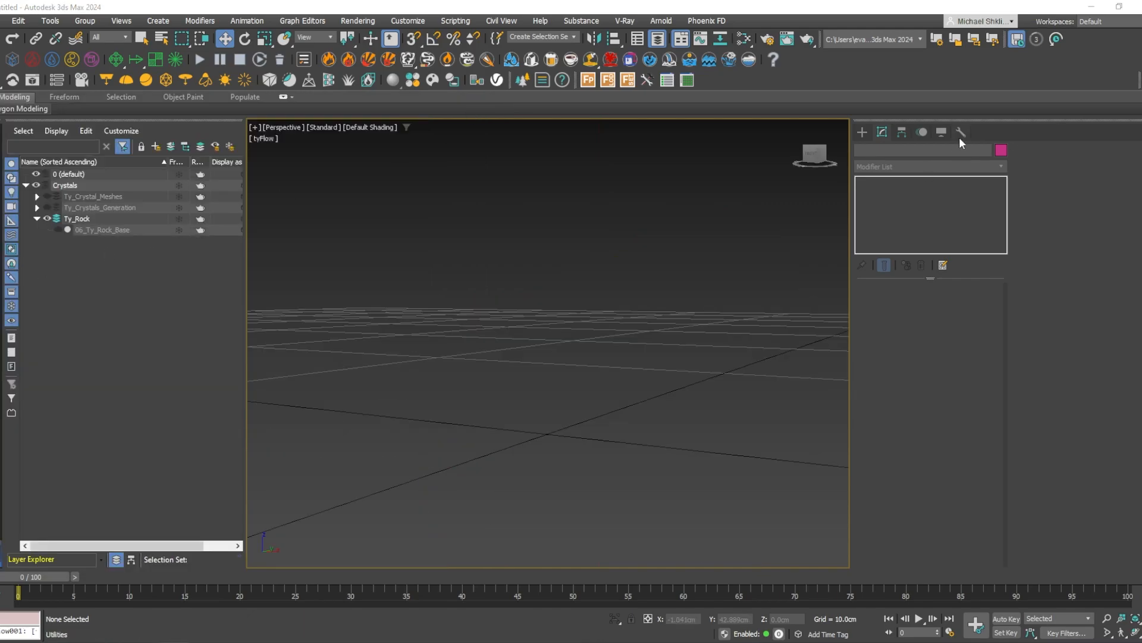
pyautogui.click(862, 131)
pyautogui.click(887, 173)
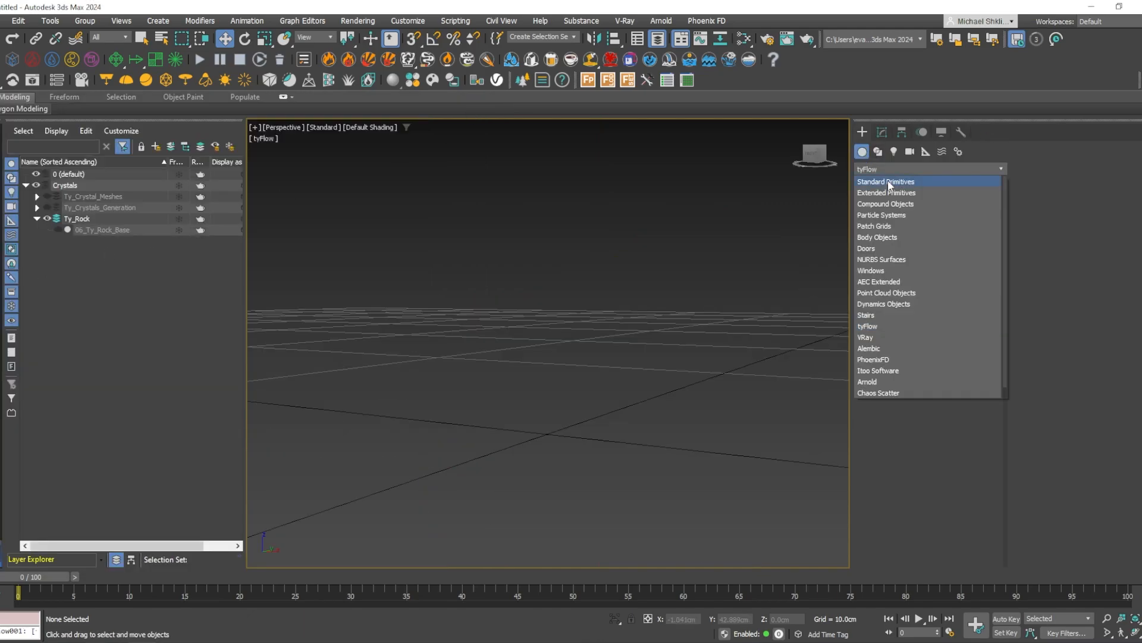
pyautogui.click(888, 180)
pyautogui.click(966, 289)
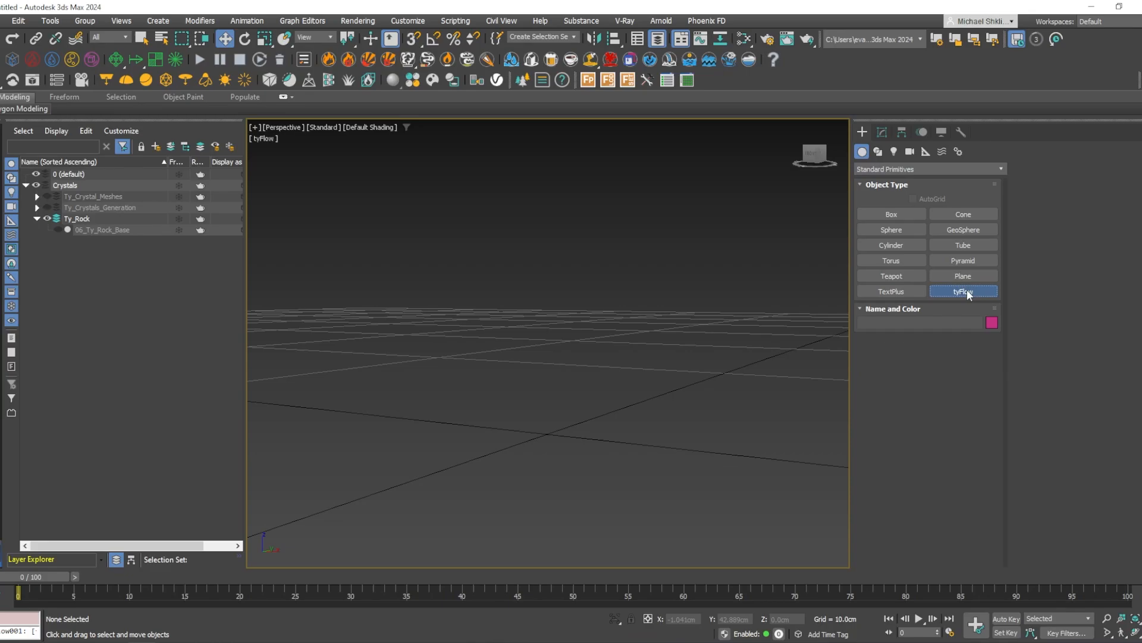
pyautogui.click(545, 434)
pyautogui.click(895, 323)
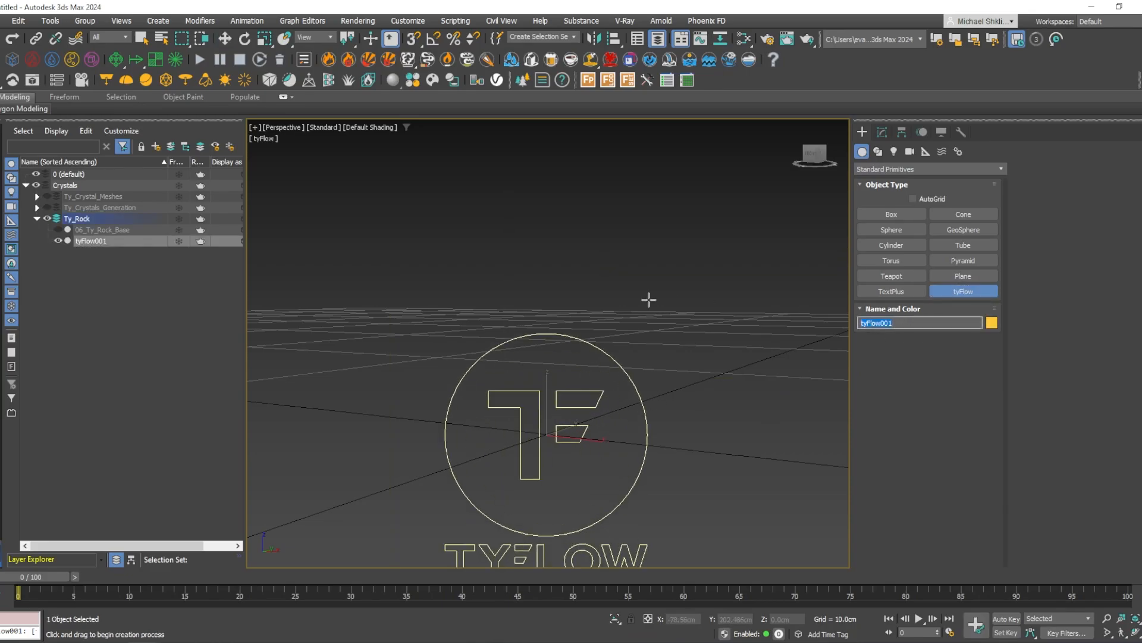
pyautogui.write('07_Ty_Rock_AO')
pyautogui.press('Return')
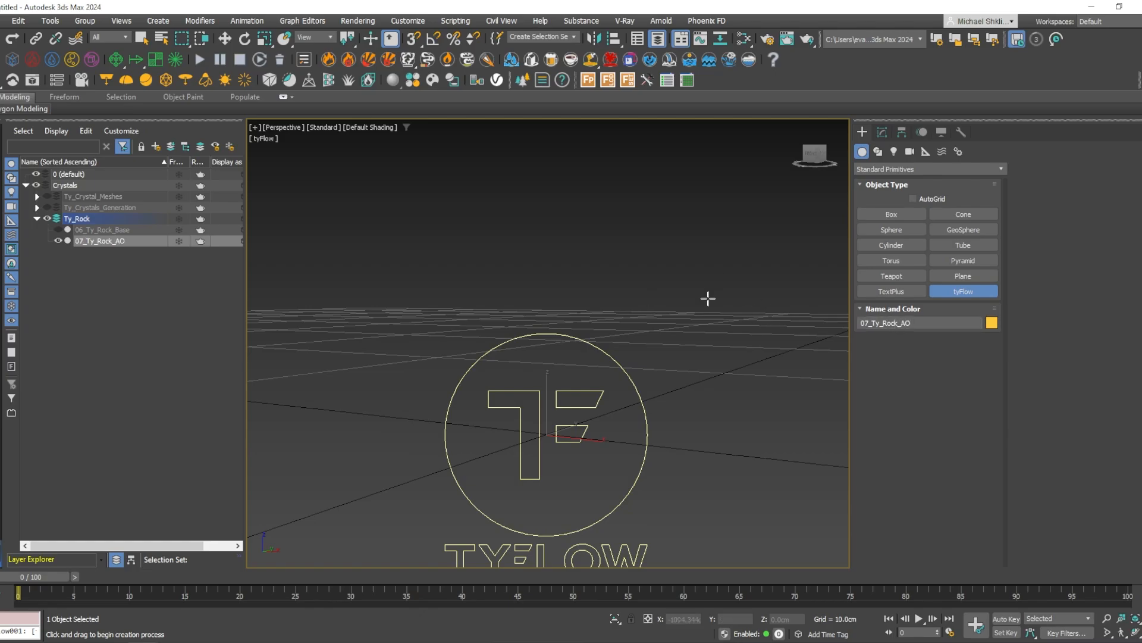
# Add a Birth Objects operator to the 07_Ty_Rock_AO flow with 06_Ty_Rock_Base as its source object.
pyautogui.press('w')
pyautogui.click(881, 135)
pyautogui.click(946, 309)
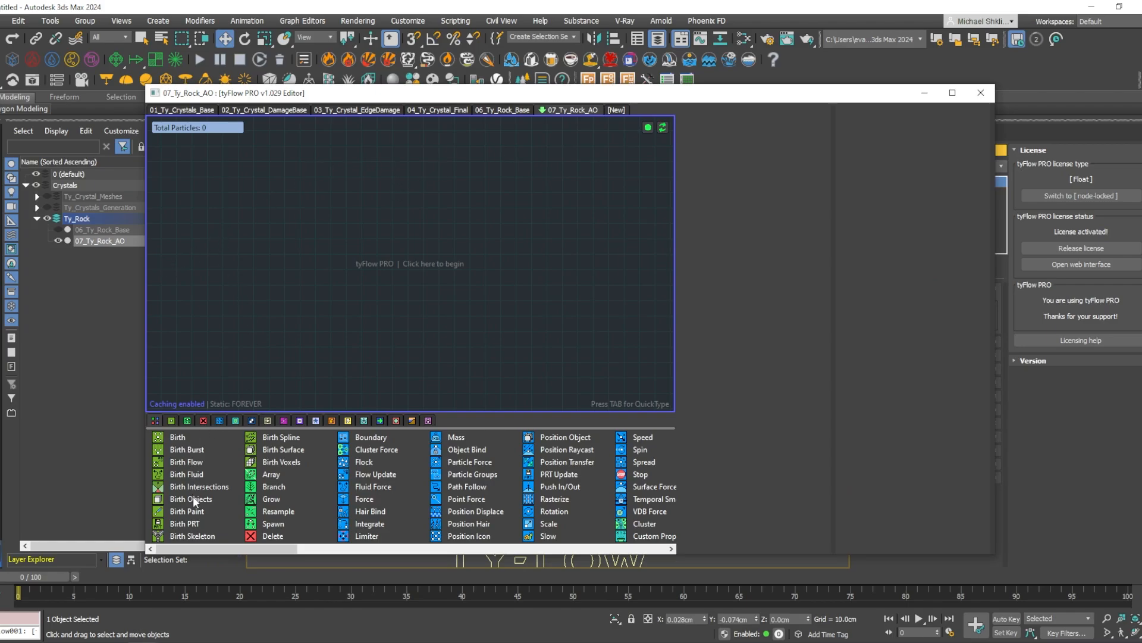
pyautogui.moveTo(193, 500); pyautogui.dragTo(305, 256)
pyautogui.click(729, 259)
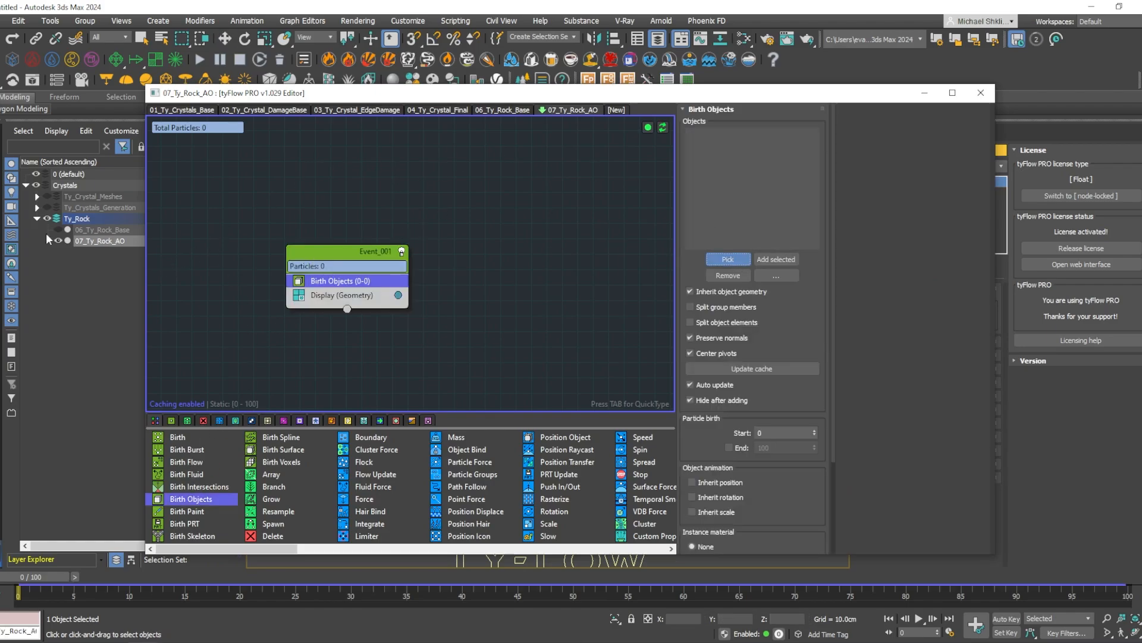
pyautogui.click(112, 229)
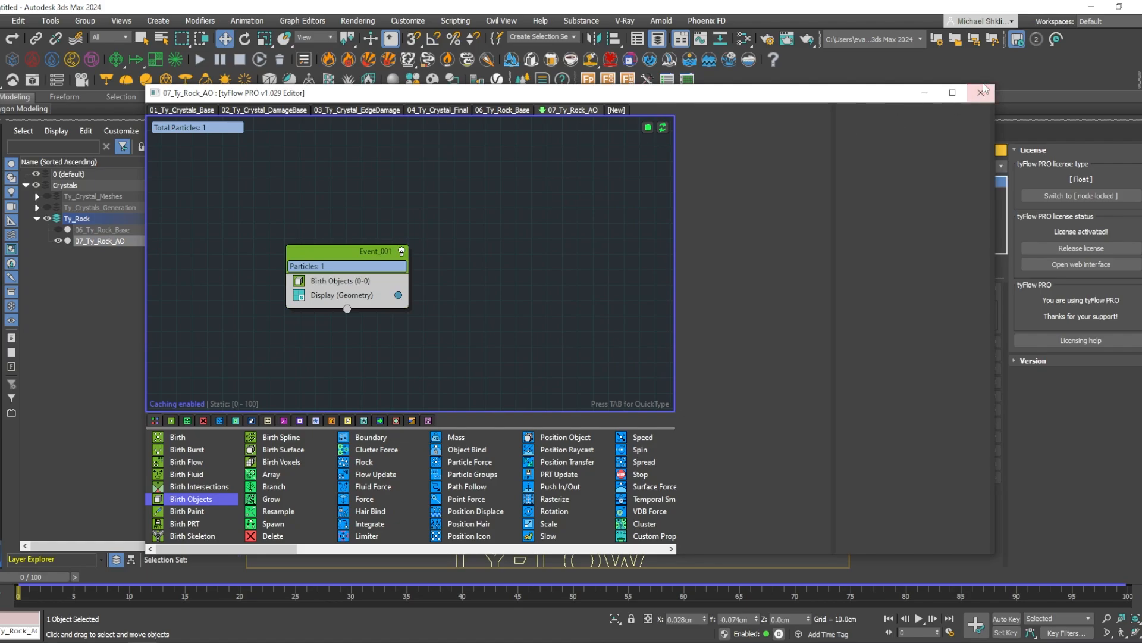
pyautogui.click(981, 93)
pyautogui.keyDown('alt'); pyautogui.moveTo(620, 319); pyautogui.dragTo(566, 377, button='middle'); pyautogui.keyUp('alt')
# Add a Mesh operator below Birth Objects in the 07_Ty_Rock_AO event and turn off its Render only option.
pyautogui.click(920, 316)
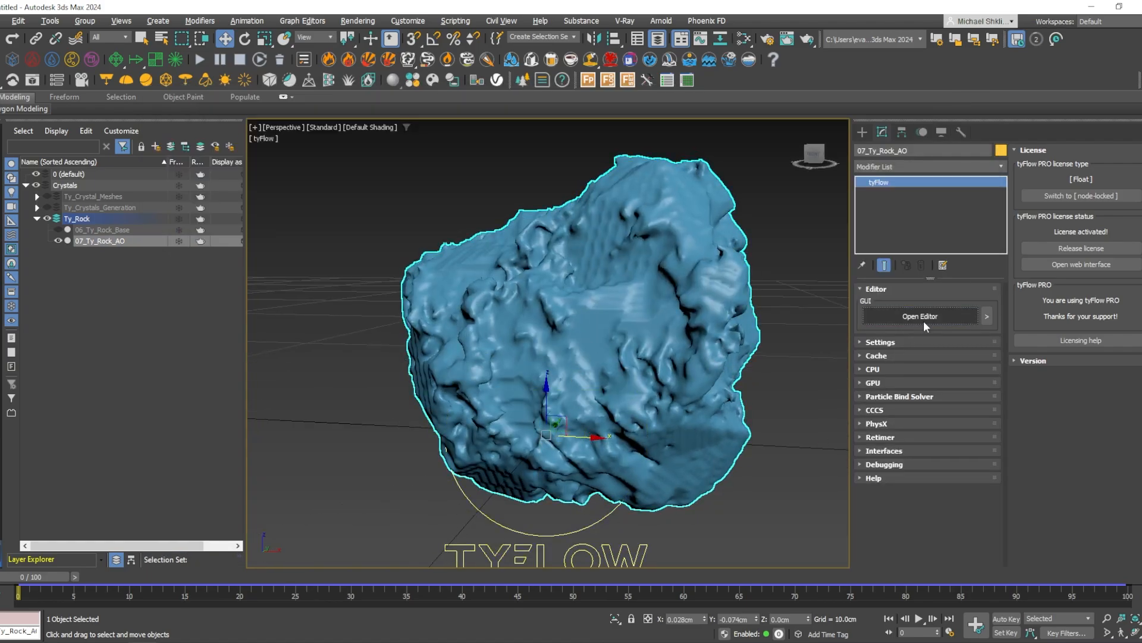
pyautogui.press('Tab')
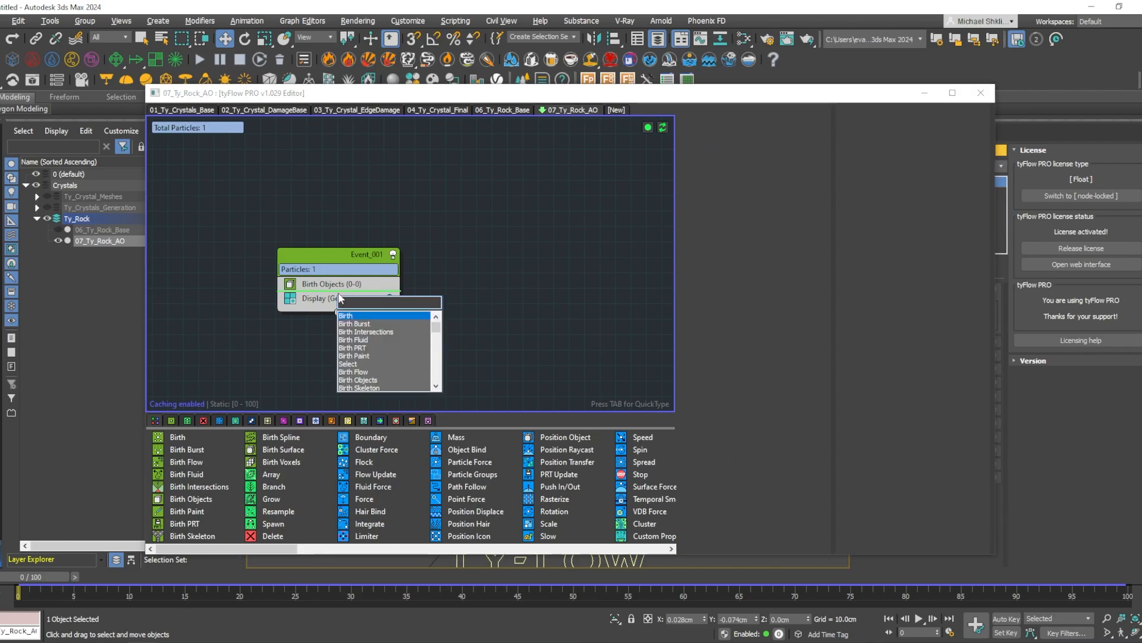
pyautogui.write('mesh')
pyautogui.press('Return')
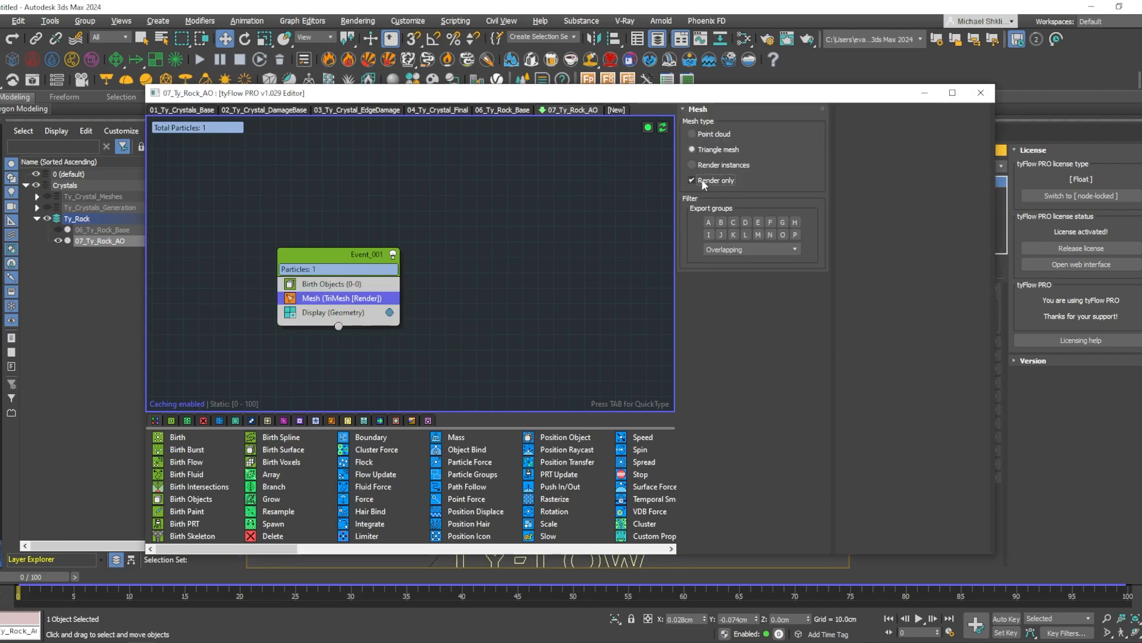
pyautogui.click(568, 251)
pyautogui.click(981, 93)
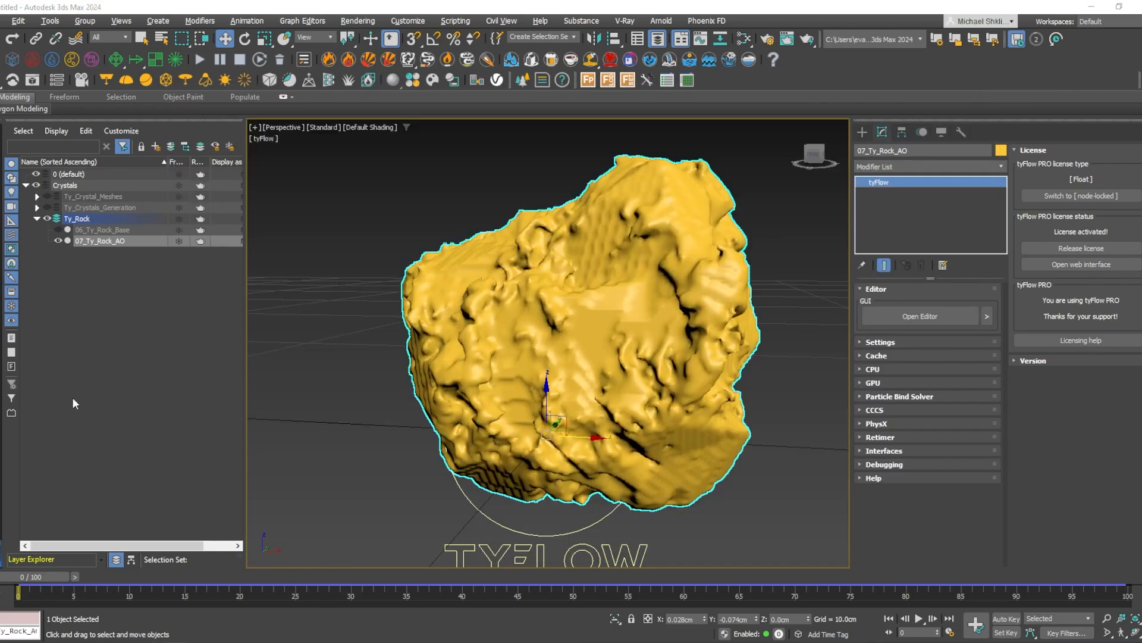
# Add a tySelect modifier to 07_Ty_Rock_AO.
pyautogui.click(73, 403)
pyautogui.click(54, 242)
pyautogui.click(924, 166)
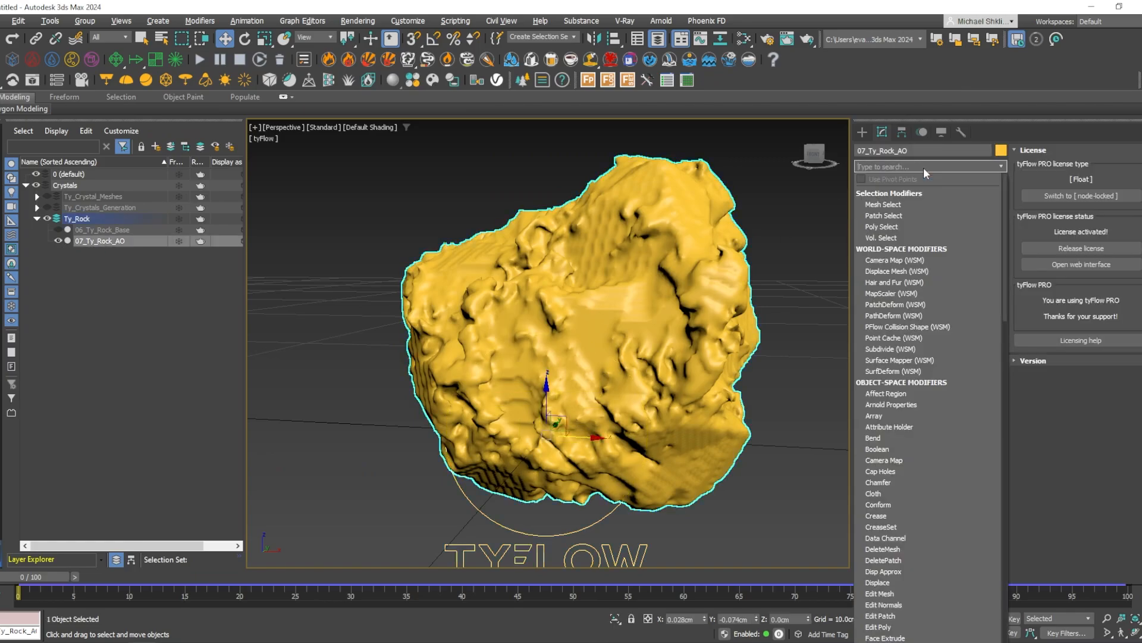
pyautogui.write('ty')
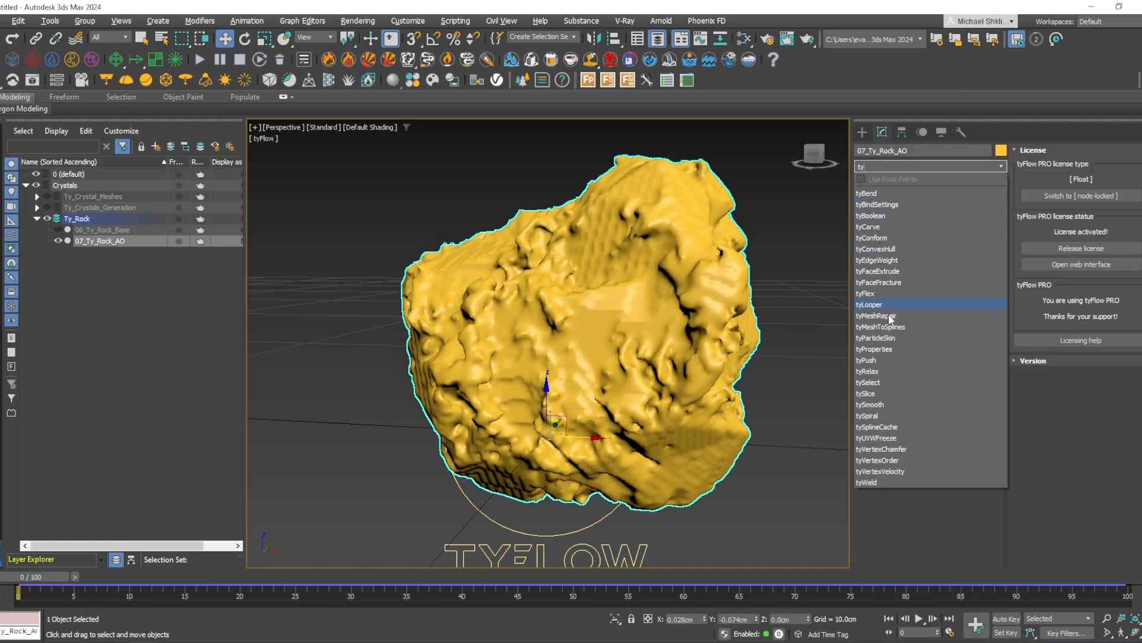
pyautogui.click(883, 383)
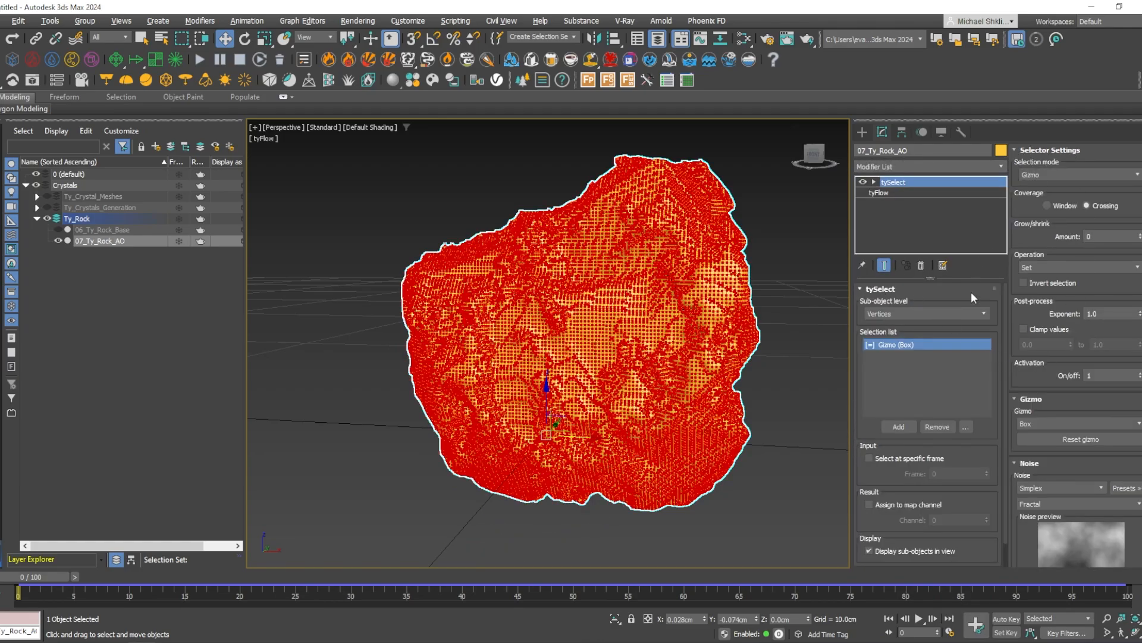
# Try the Occluded elements selection mode in tySelect with an accuracy of 10.
pyautogui.click(1066, 175)
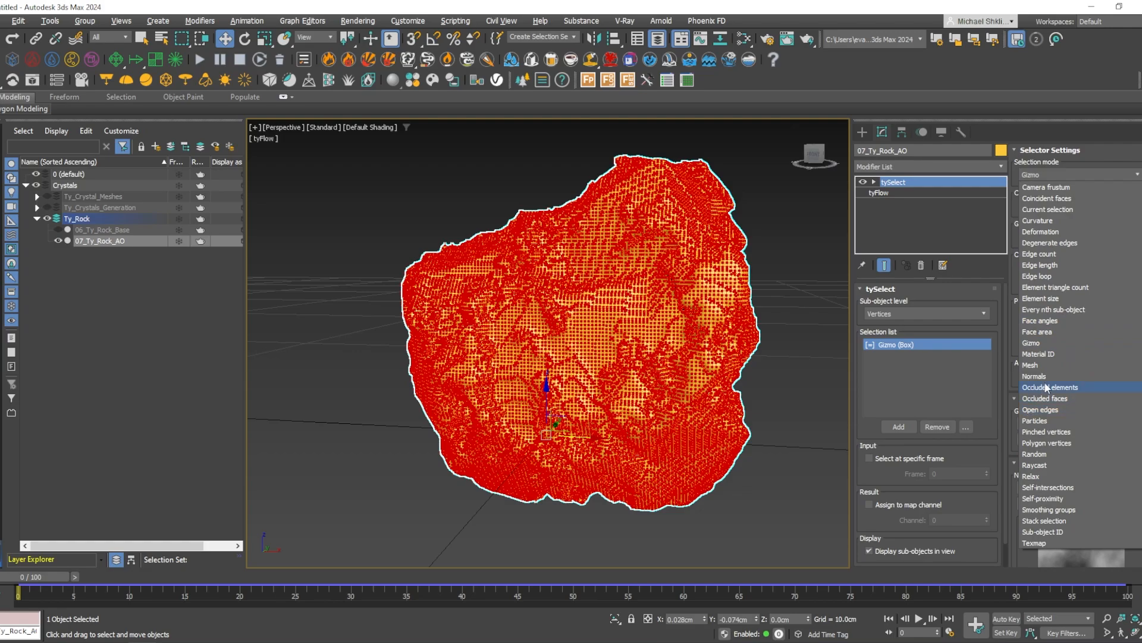
pyautogui.click(1059, 390)
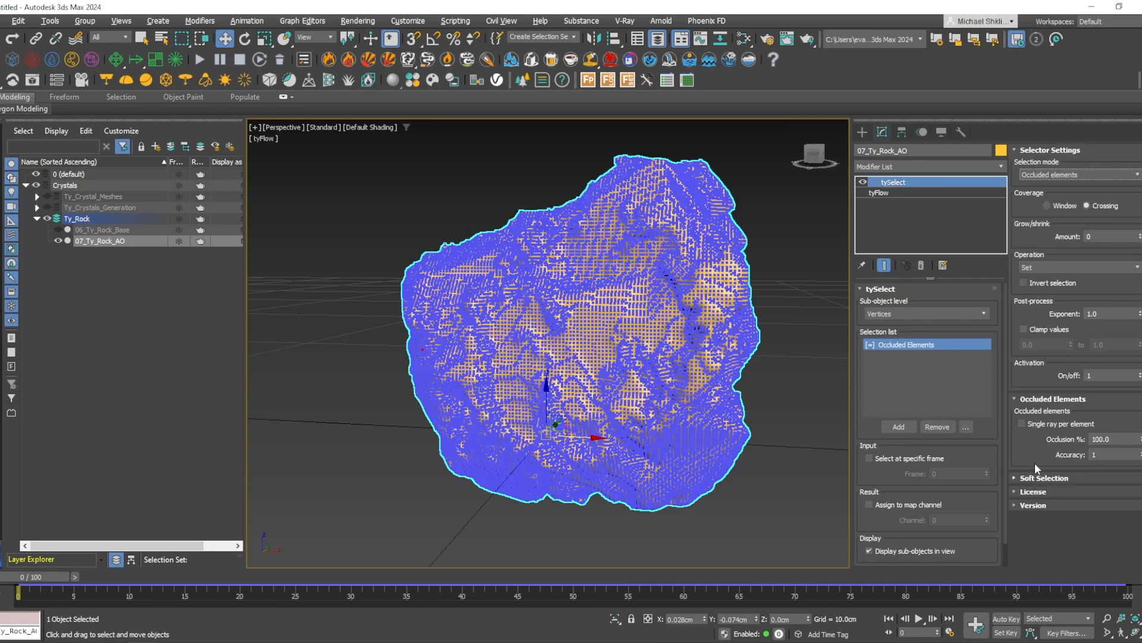
pyautogui.moveTo(1100, 454); pyautogui.dragTo(1002, 444)
pyautogui.write('10')
pyautogui.press('Return')
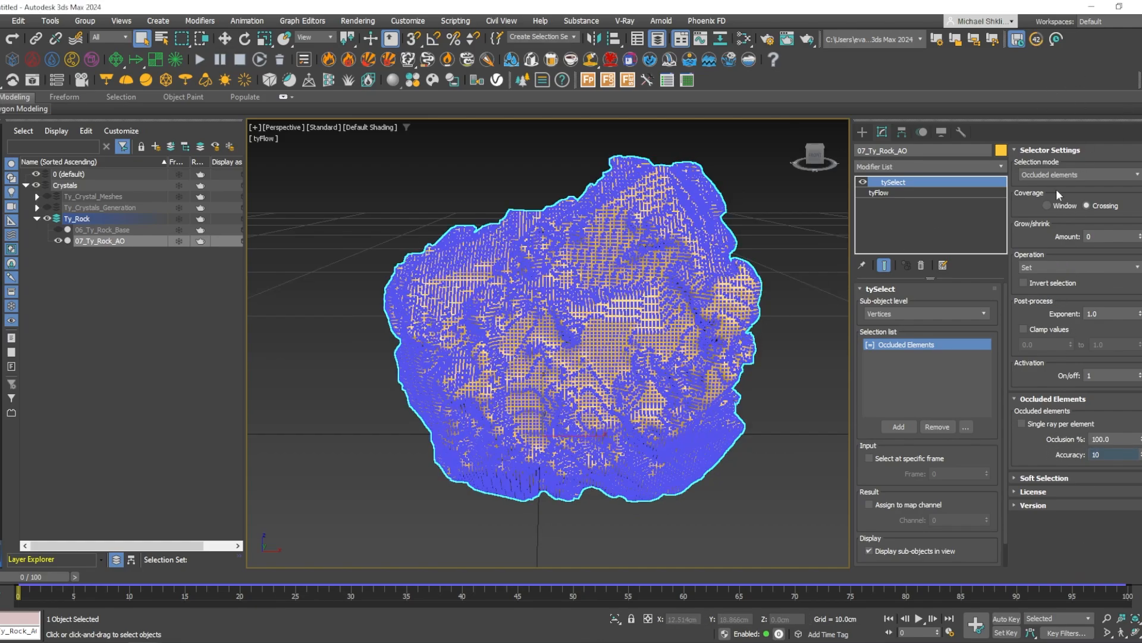
# Switch the tySelect selection mode to Occluded faces with an accuracy of 10.
pyautogui.click(1059, 172)
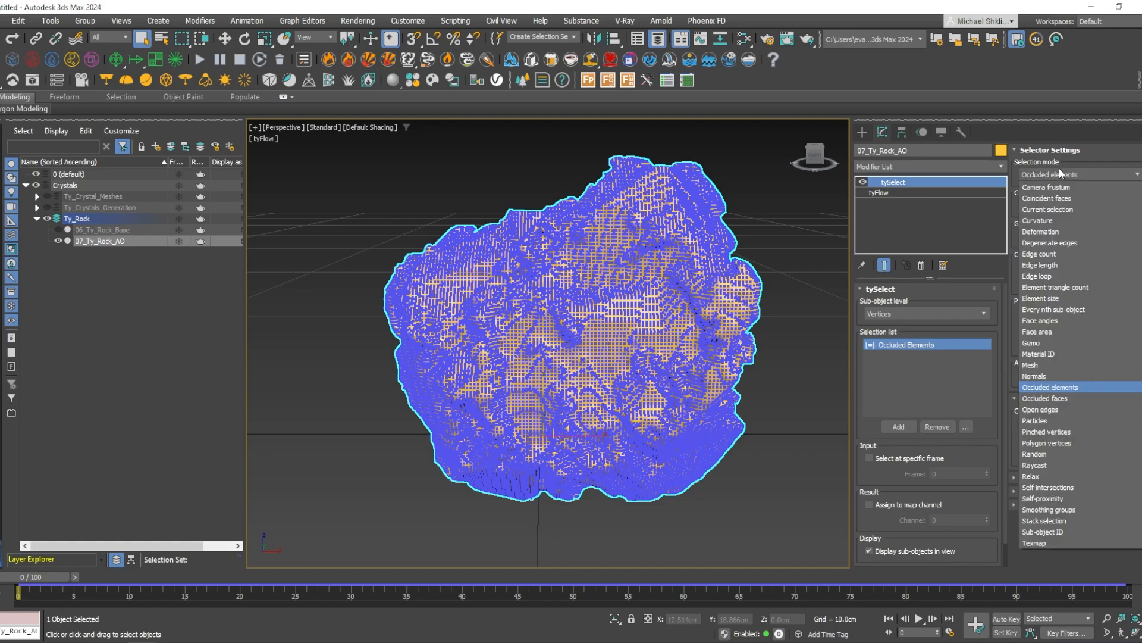
pyautogui.click(1074, 399)
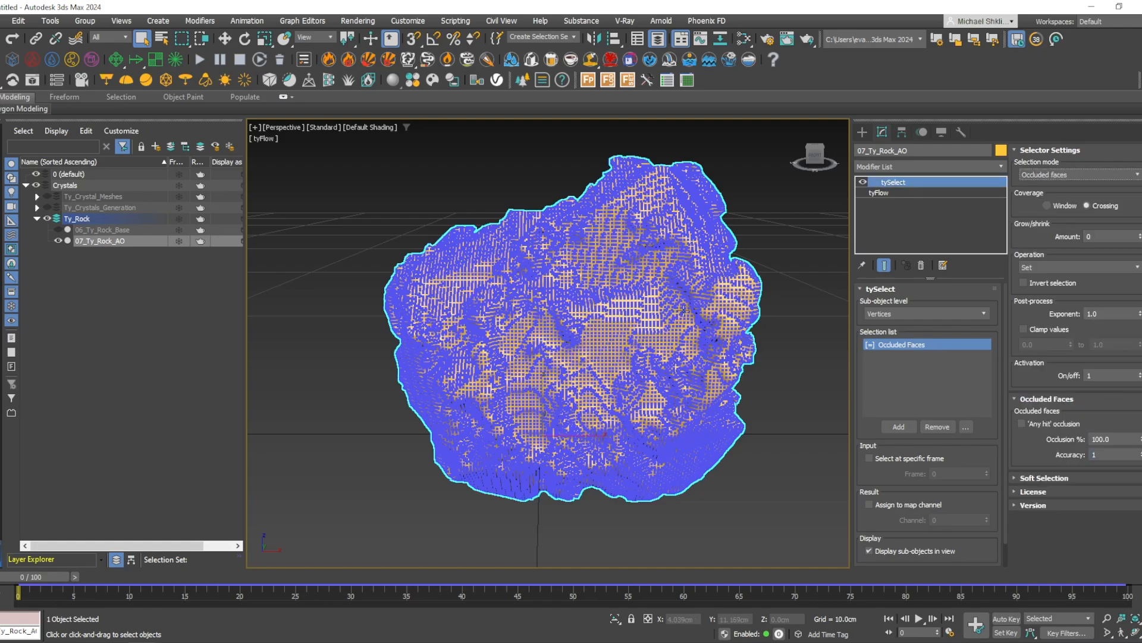
pyautogui.click(1104, 451)
pyautogui.write('0')
pyautogui.press('Return')
pyautogui.moveTo(698, 337); pyautogui.dragTo(696, 337, button='middle')
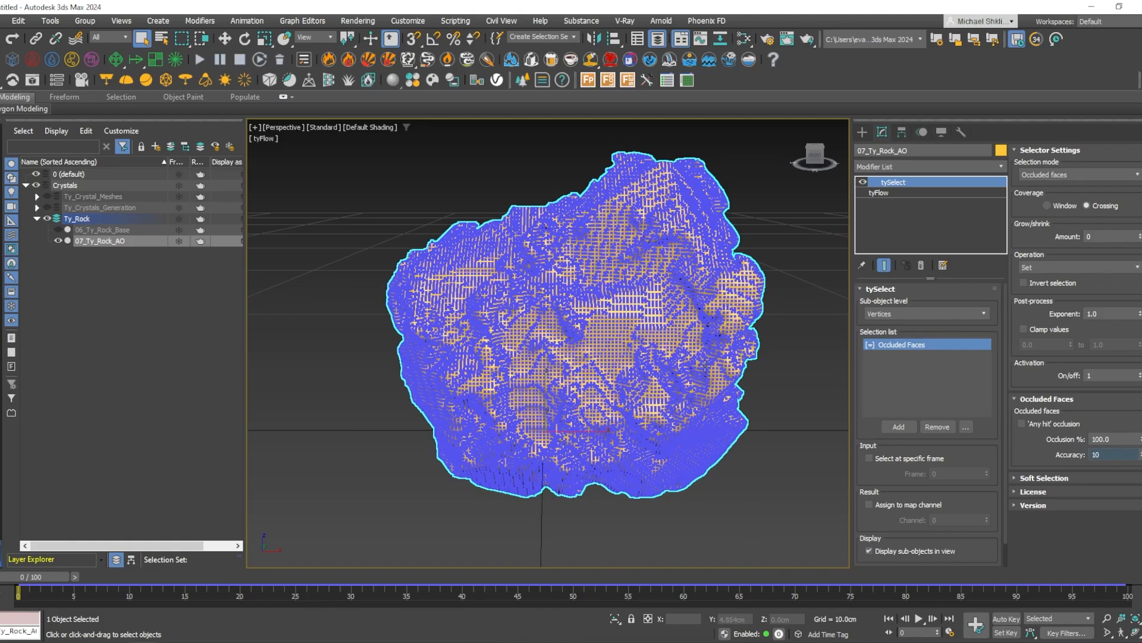
# Try an accuracy of 50 for the occluded faces, then enable 'Any hit' occlusion with an accuracy of 10.
pyautogui.keyDown('alt'); pyautogui.moveTo(550, 335); pyautogui.dragTo(785, 293, button='middle'); pyautogui.keyUp('alt')
pyautogui.doubleClick(1118, 454)
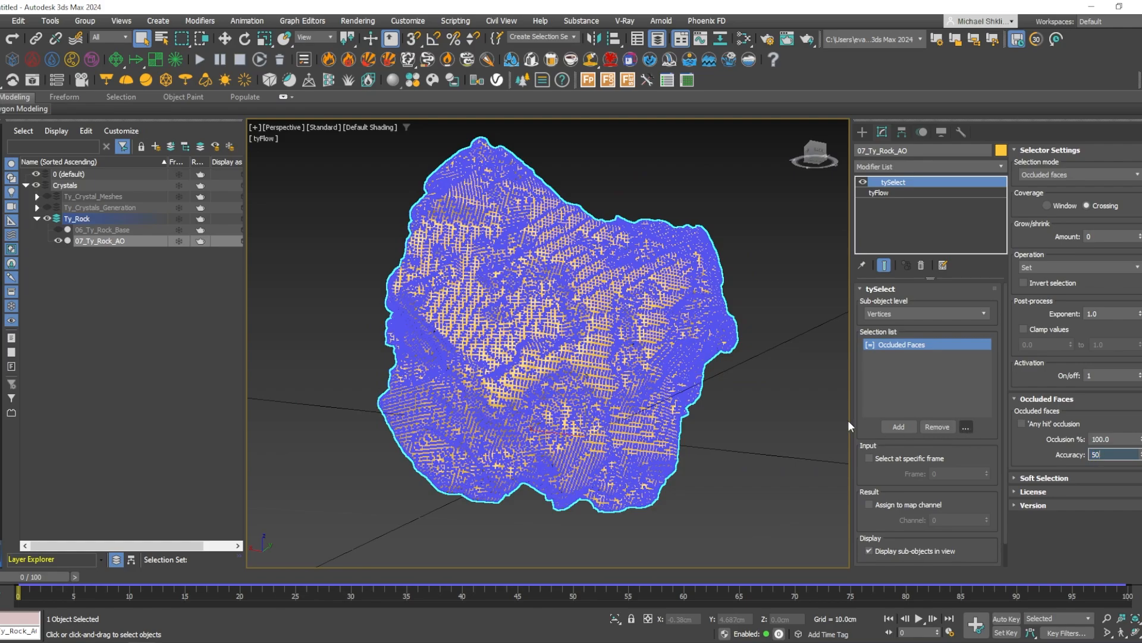
pyautogui.click(1043, 424)
pyautogui.keyDown('alt'); pyautogui.moveTo(506, 339); pyautogui.dragTo(693, 384, button='middle'); pyautogui.keyUp('alt')
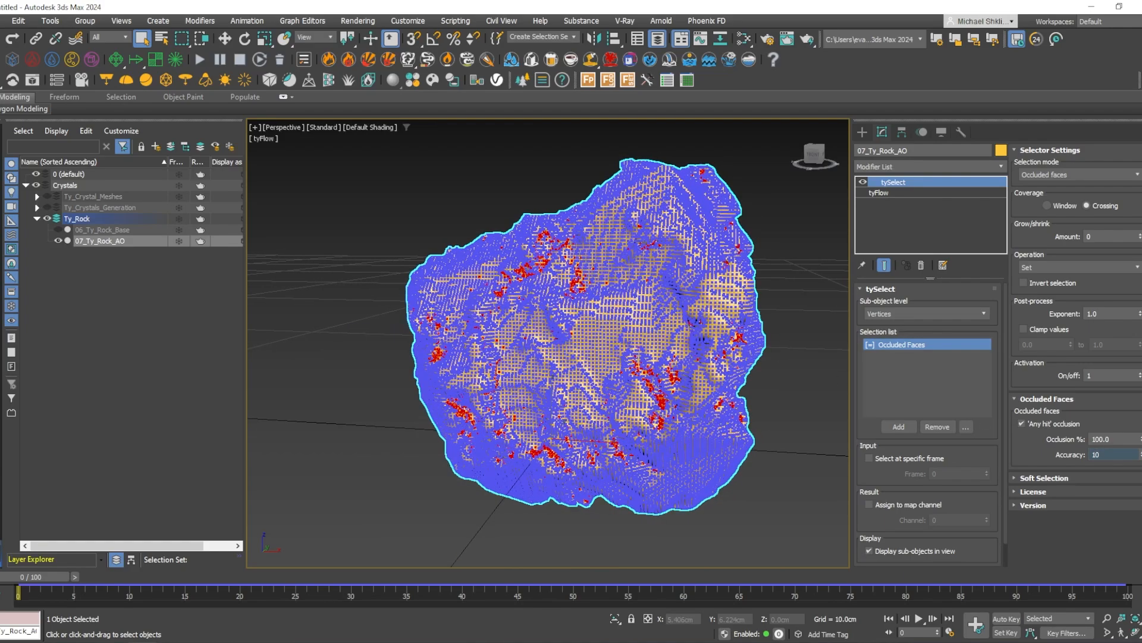
# Enable soft selection for the occluded faces with a distance of 0.25 cm and deselect the rock.
pyautogui.click(1040, 477)
pyautogui.click(1021, 354)
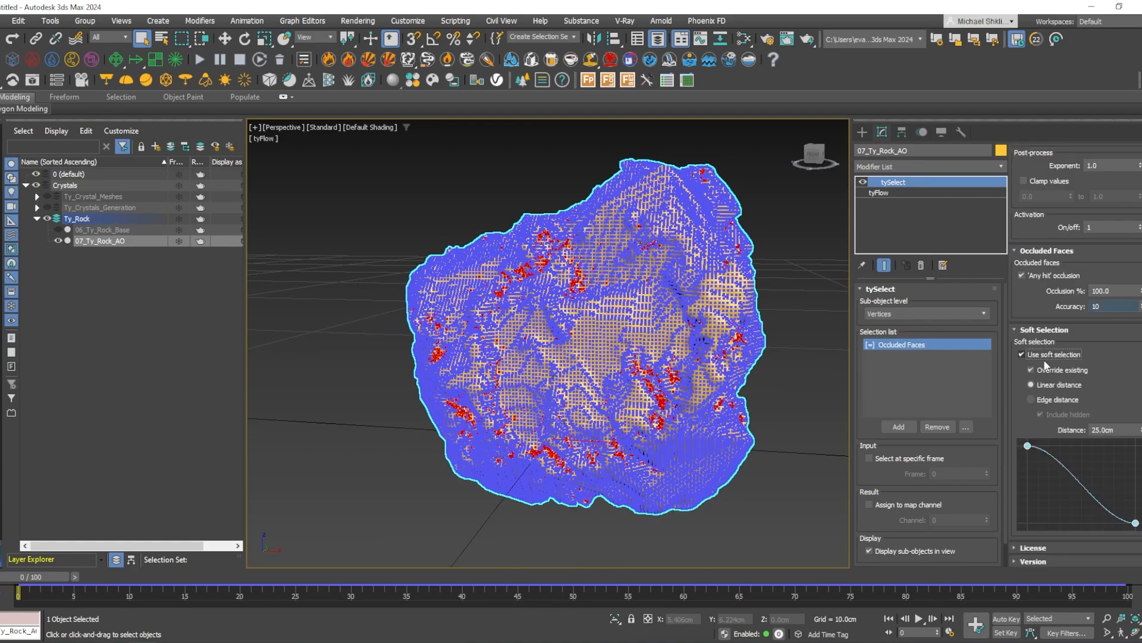
pyautogui.doubleClick(1112, 430)
pyautogui.write('.25')
pyautogui.press('Return')
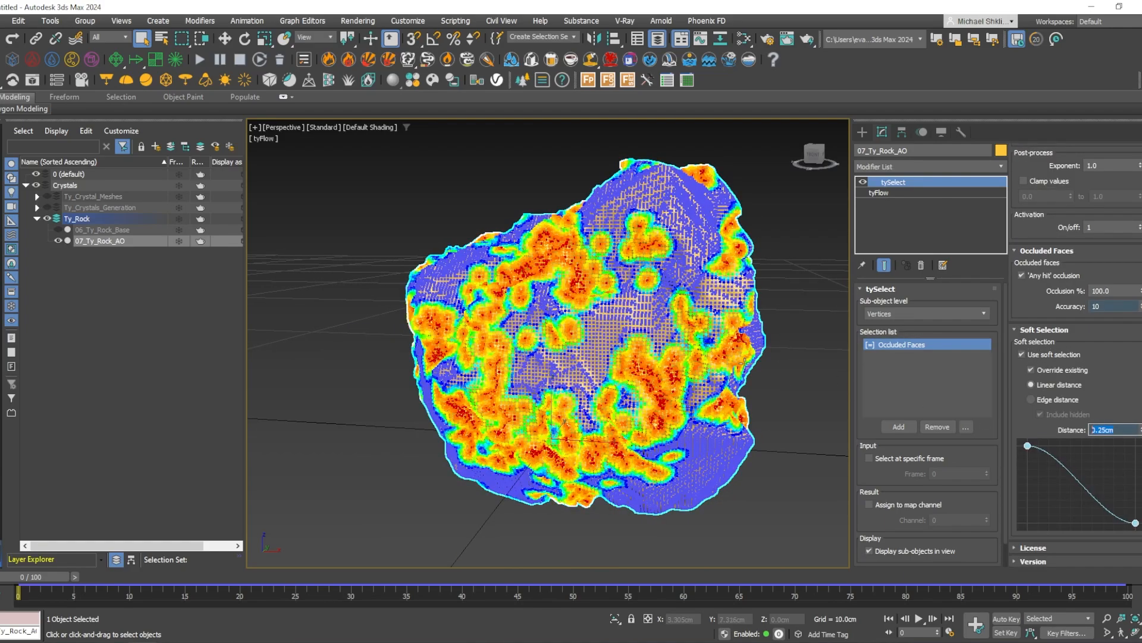
pyautogui.keyDown('alt'); pyautogui.moveTo(744, 361); pyautogui.dragTo(778, 277, button='middle'); pyautogui.keyUp('alt')
pyautogui.click(778, 272)
pyautogui.click(661, 321)
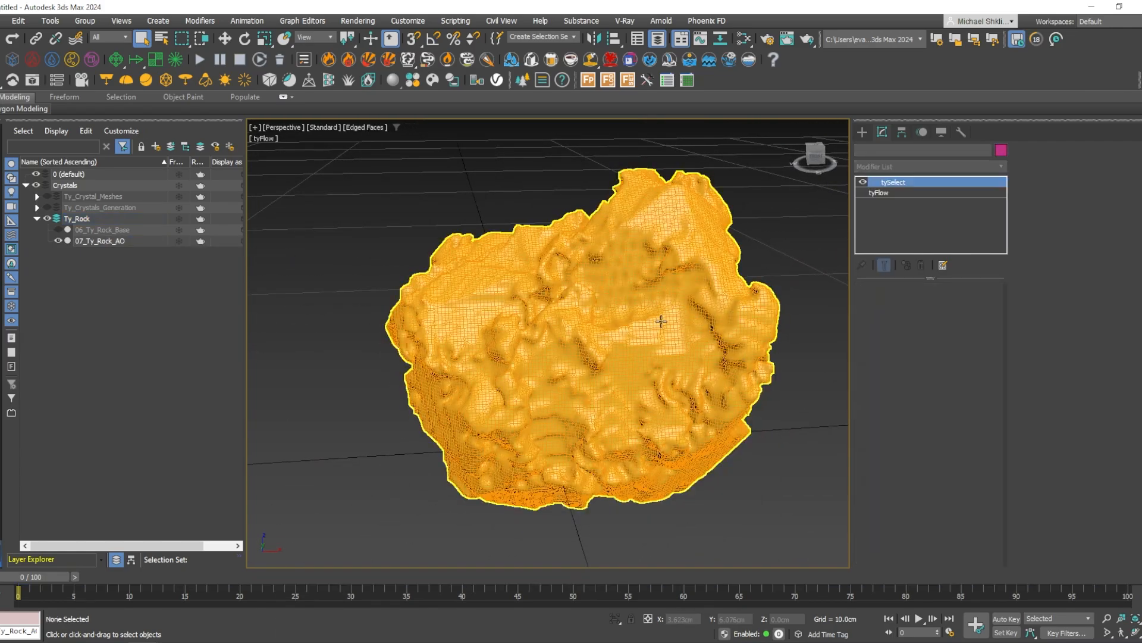
pyautogui.moveTo(663, 322)
pyautogui.keyDown('alt'); pyautogui.mouseDown(button='middle')
pyautogui.moveTo(649, 316)
pyautogui.moveTo(676, 311)
pyautogui.mouseUp(button='middle'); pyautogui.keyUp('alt')
pyautogui.click(771, 269)
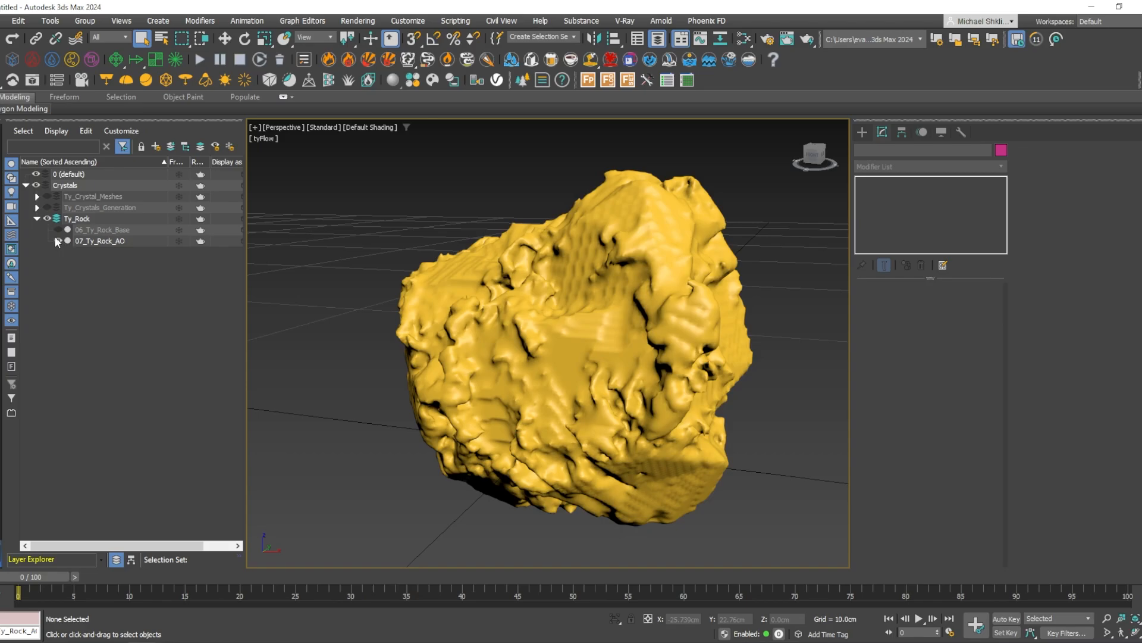
# Hide the Ty_Rock layer and create a new layer named Ty_Crystals_Scatter nested under the Crystals layer.
pyautogui.click(36, 218)
pyautogui.click(47, 218)
pyautogui.click(156, 146)
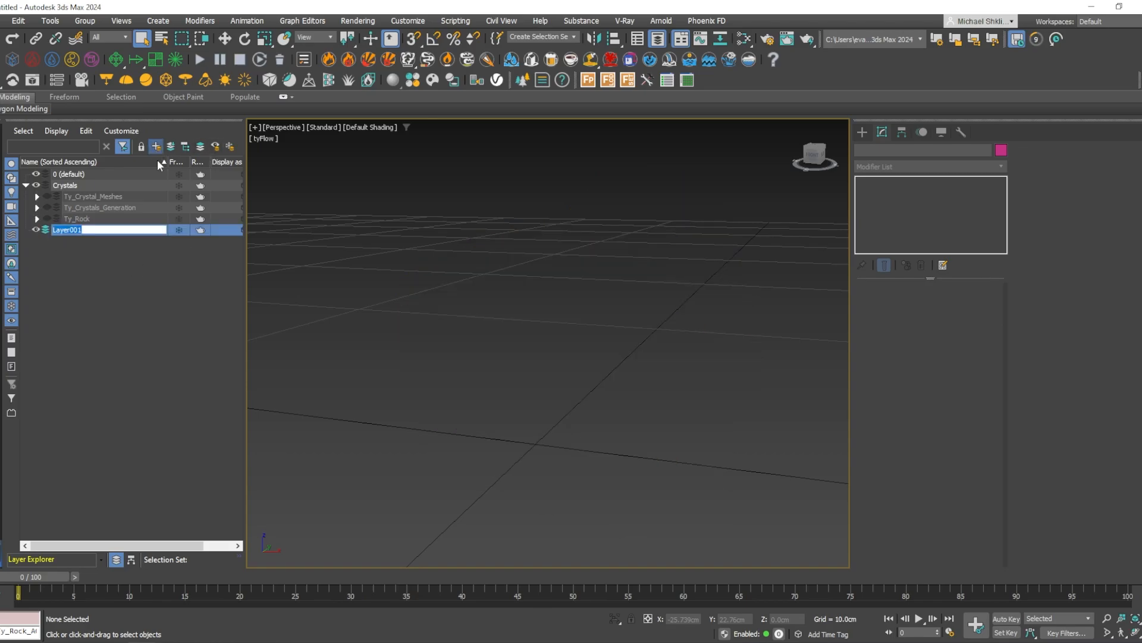
pyautogui.write('Ty_Crustals_Scatter')
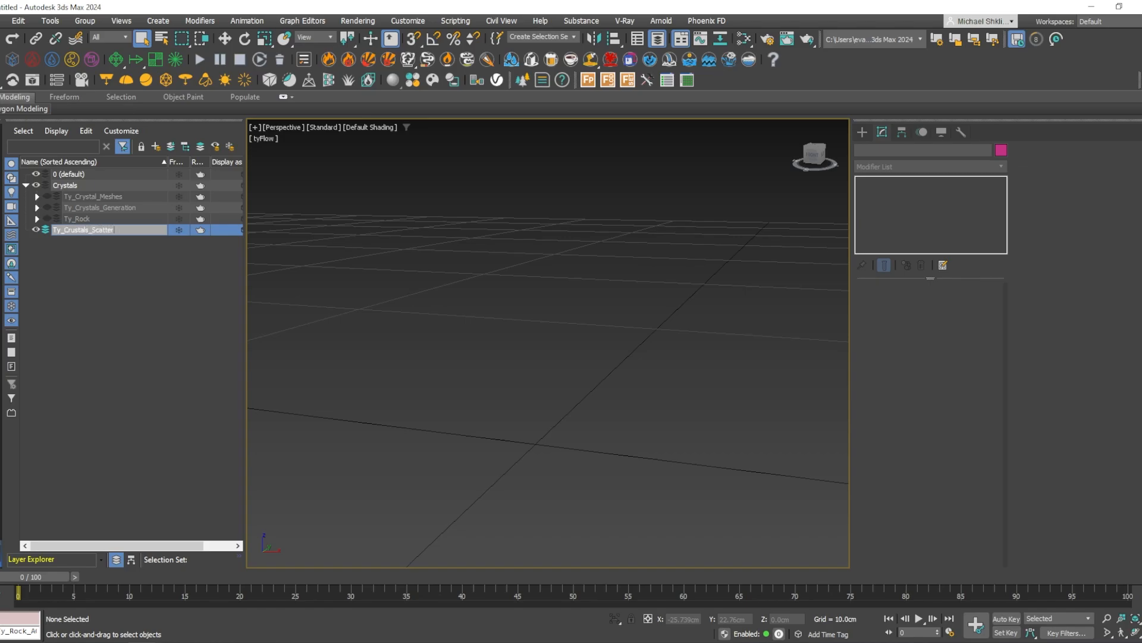
pyautogui.press('Return')
pyautogui.moveTo(73, 230); pyautogui.dragTo(91, 189)
# Create a tyFlow object at the grid origin in the Ty_Crystals_Scatter layer and name it 08_Ty_Crystals_Vig.
pyautogui.click(862, 132)
pyautogui.click(964, 291)
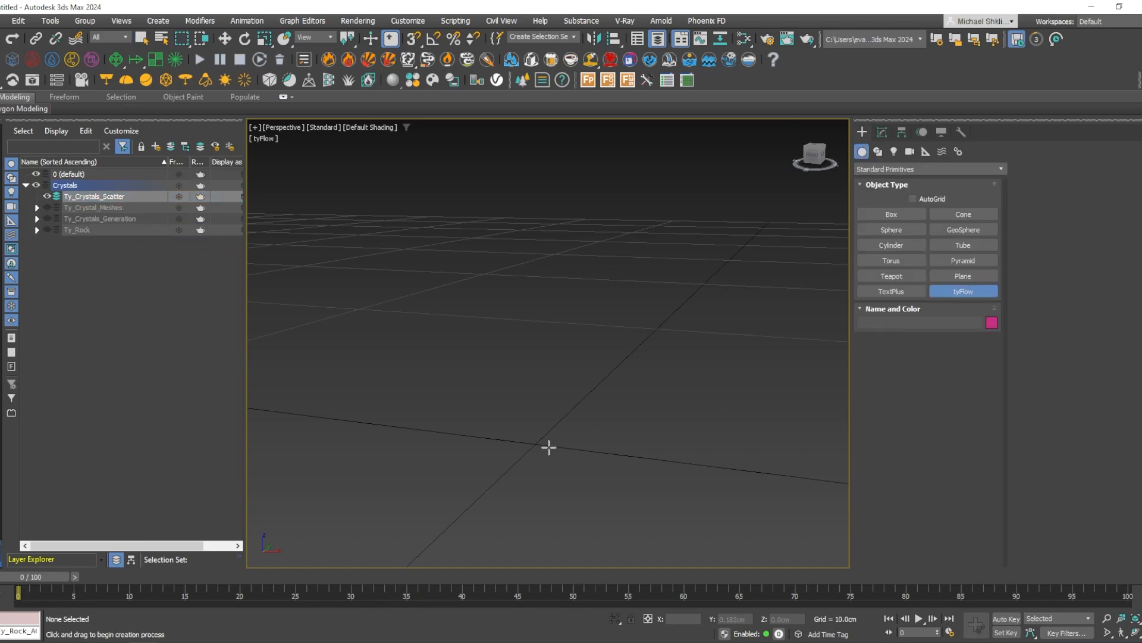
pyautogui.moveTo(535, 443); pyautogui.dragTo(599, 413)
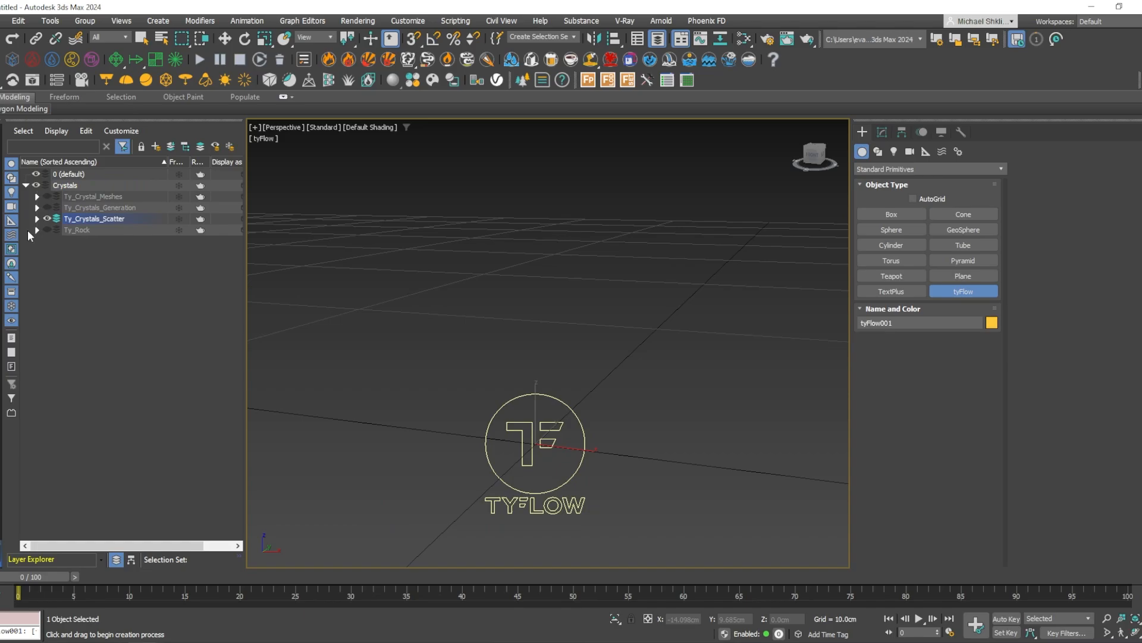
pyautogui.click(36, 230)
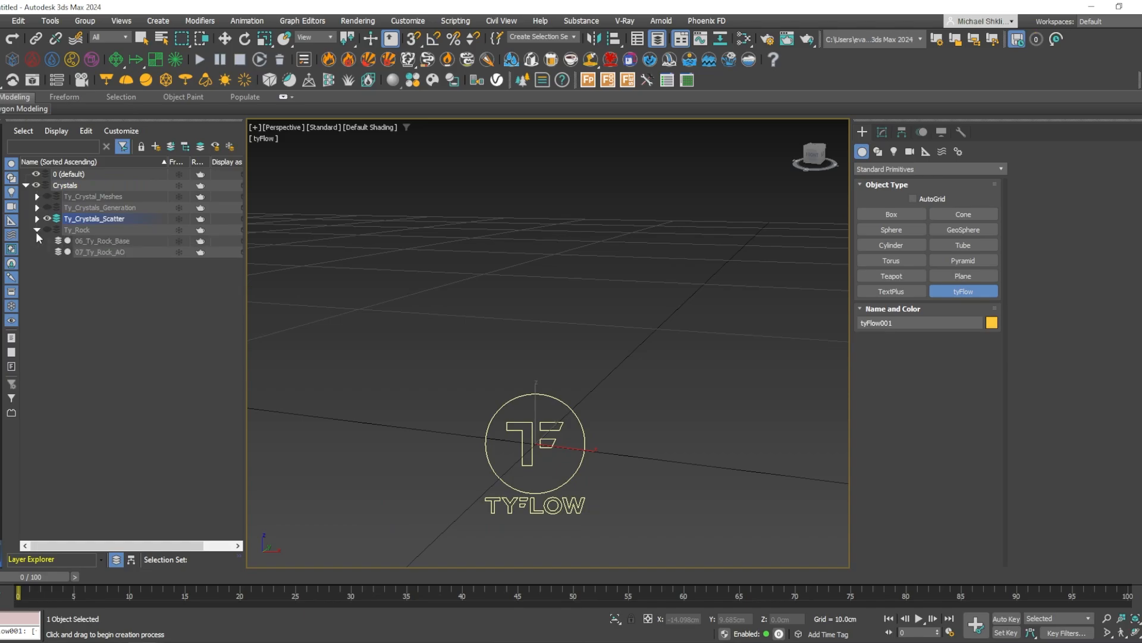
pyautogui.doubleClick(913, 322)
pyautogui.write('08_Ty_Crystals_Vig')
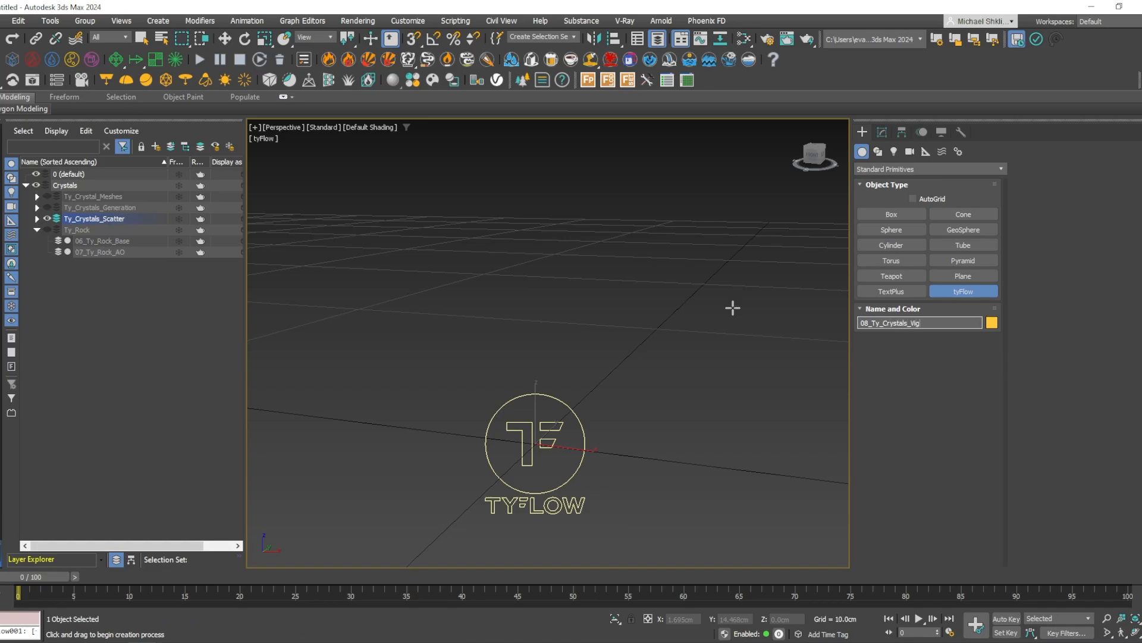
pyautogui.press('Return')
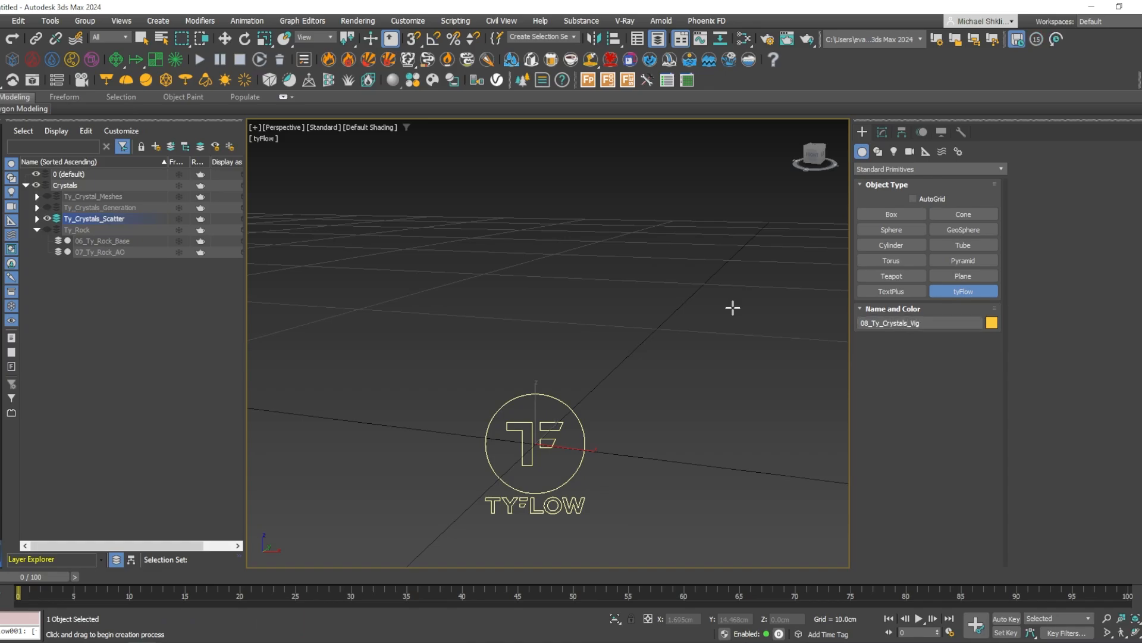
pyautogui.rightClick(607, 345)
# Open the flow's editor and create an event with a Birth operator emitting 2000 total particles with the end frame at 0.
pyautogui.click(882, 132)
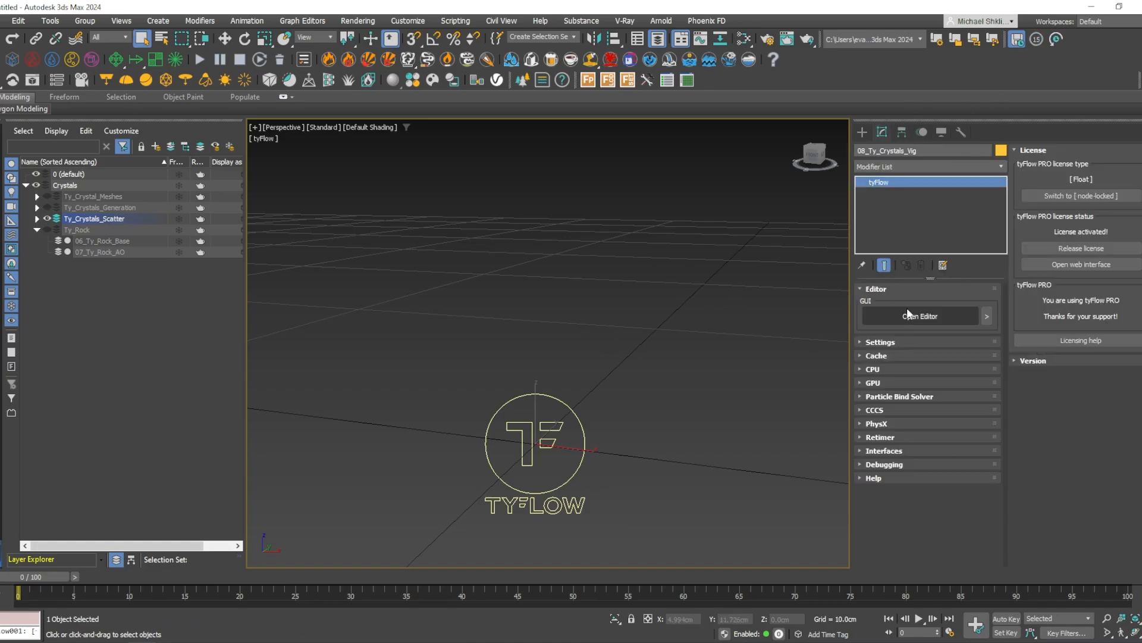
pyautogui.click(907, 308)
pyautogui.moveTo(177, 437); pyautogui.dragTo(441, 209)
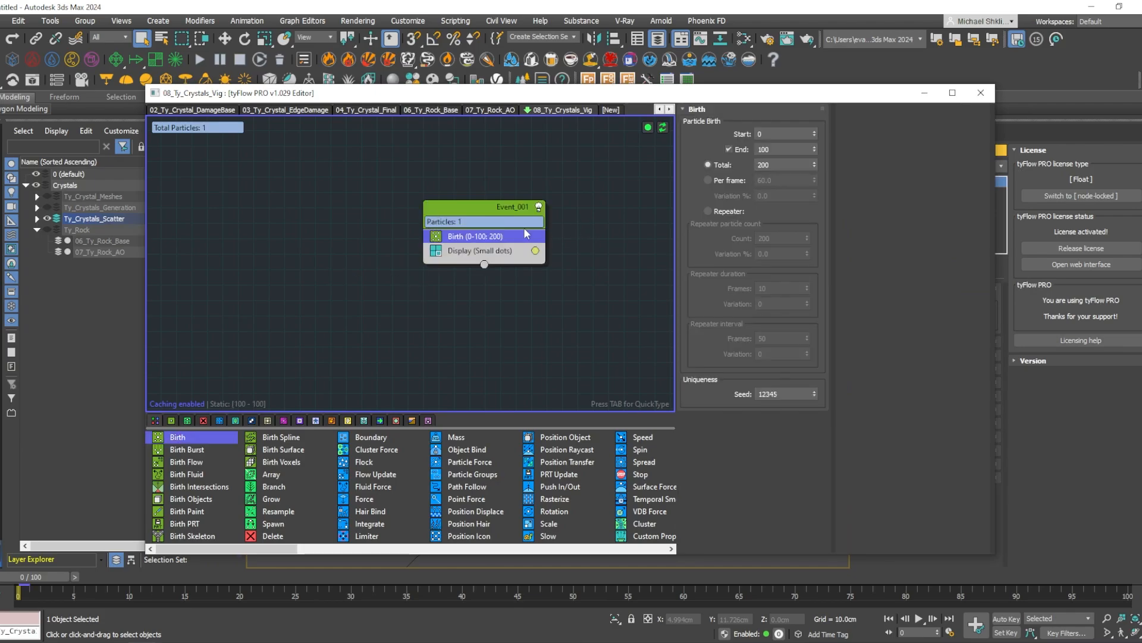
pyautogui.click(783, 169)
pyautogui.write('0')
pyautogui.press('Return')
pyautogui.moveTo(587, 233); pyautogui.dragTo(576, 235, button='middle')
pyautogui.moveTo(460, 247); pyautogui.dragTo(462, 247, button='middle')
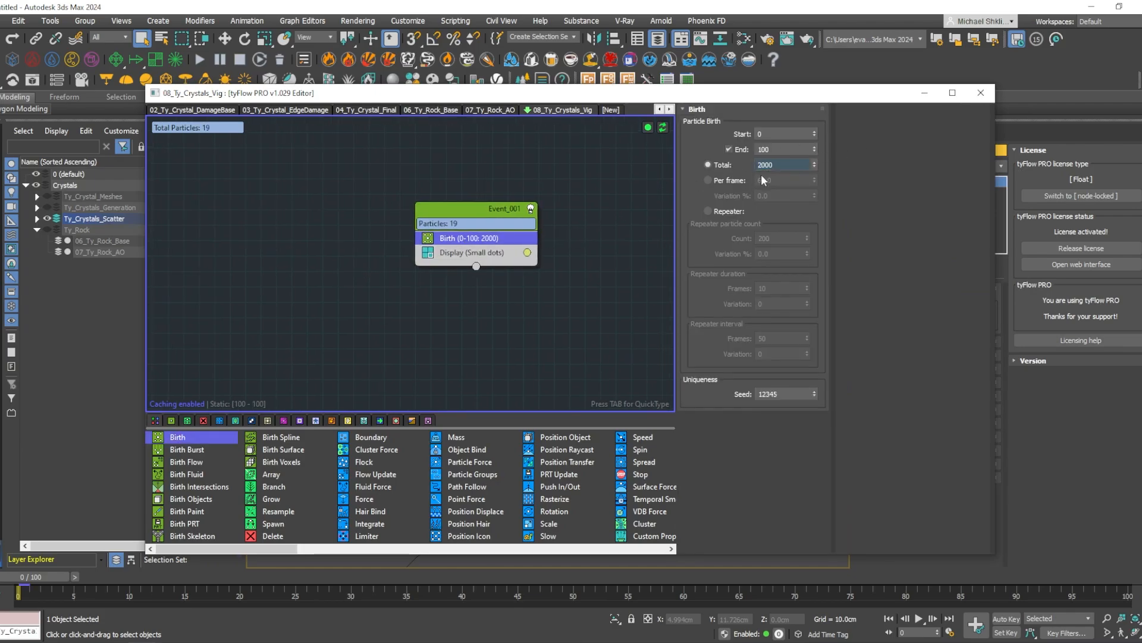
pyautogui.rightClick(814, 149)
pyautogui.click(519, 191)
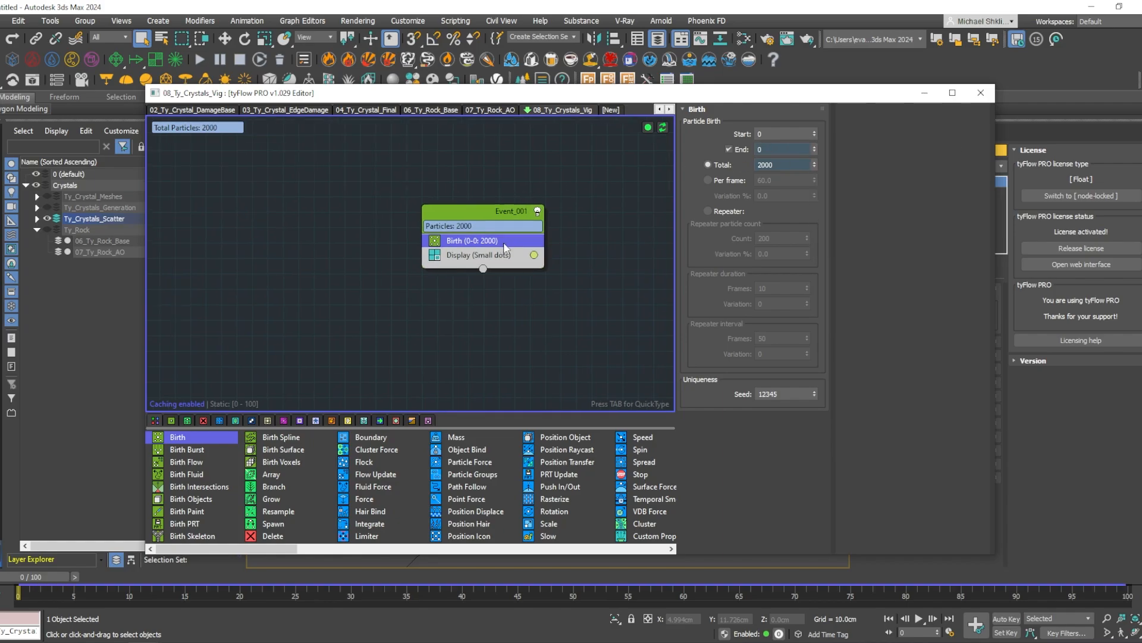
# Add a Position Object operator to the event below the Birth operator.
pyautogui.press('Tab')
pyautogui.write('poa')
pyautogui.press('BackSpace')
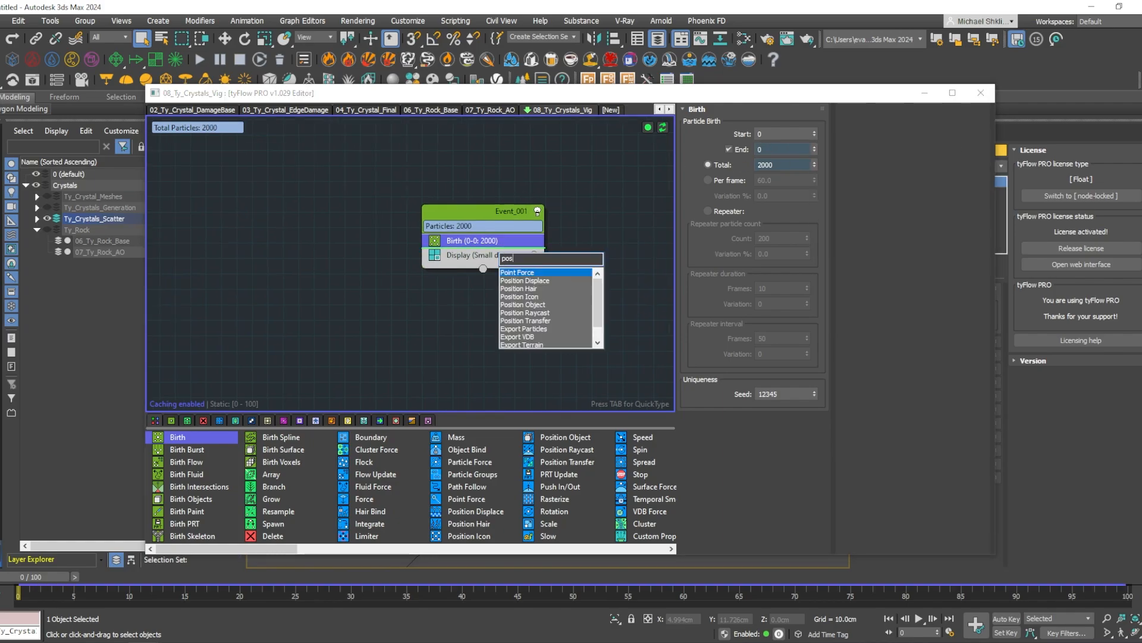
pyautogui.write('si')
pyautogui.press('Down')
pyautogui.press('Down')
pyautogui.press('Down')
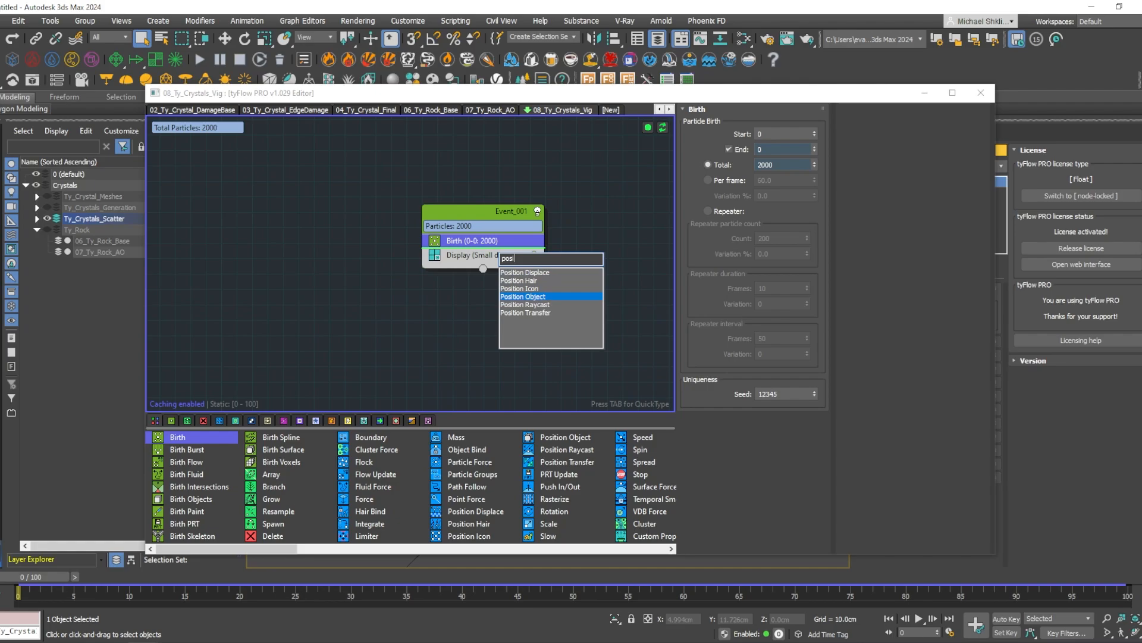
pyautogui.press('Return')
# Assign 07_Ty_Rock_AO as the position object and set its location mode to Selected vertices (random).
pyautogui.click(728, 286)
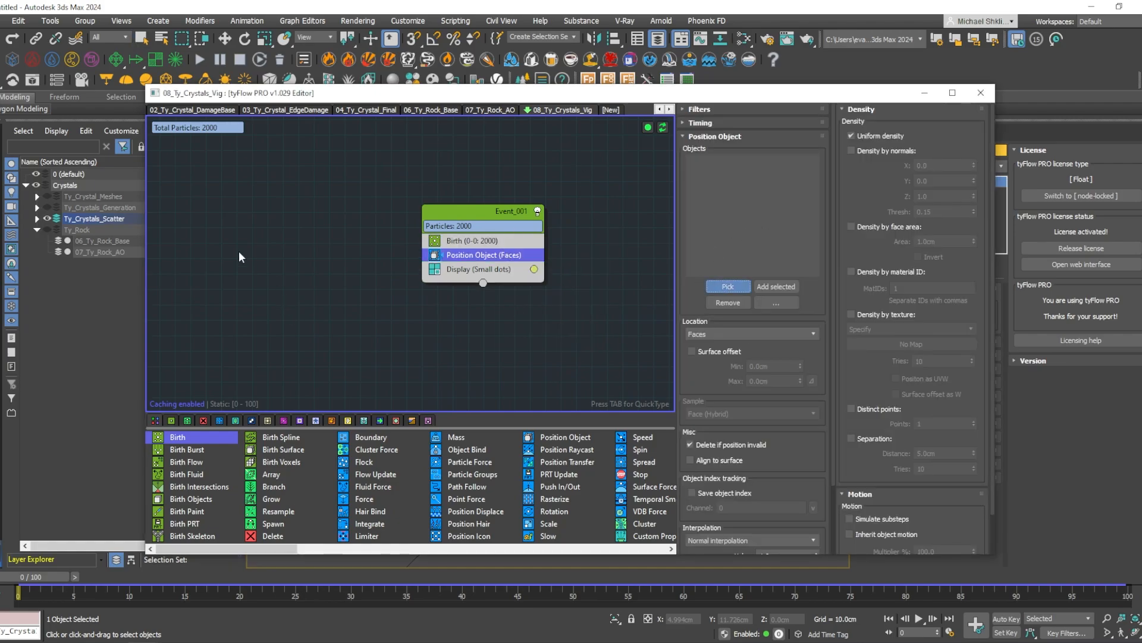
pyautogui.click(98, 252)
pyautogui.click(729, 334)
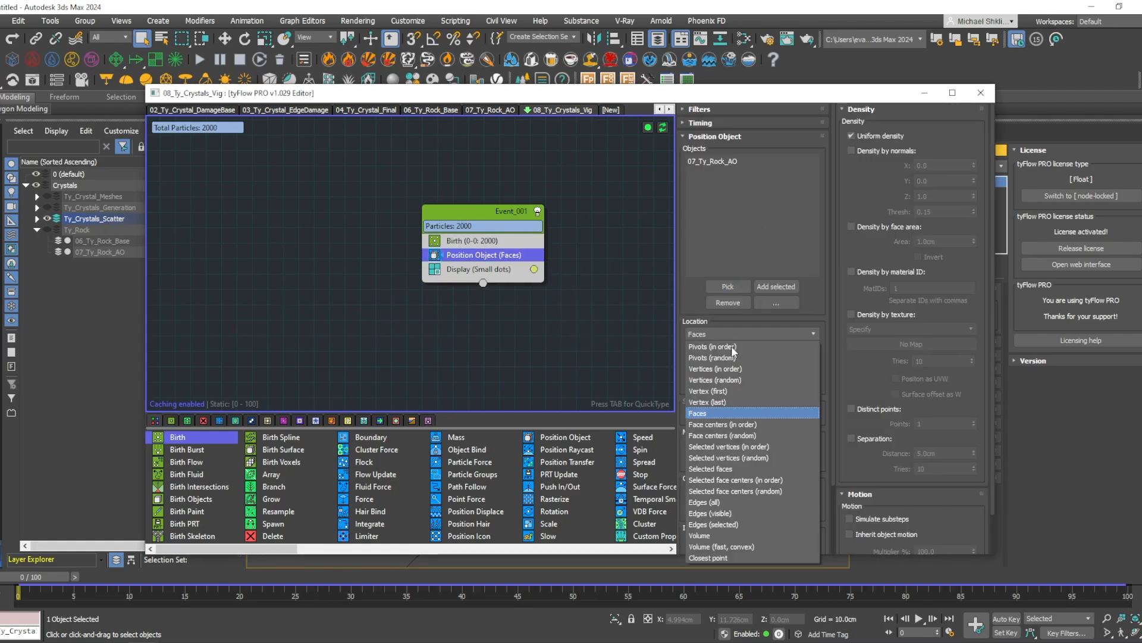
pyautogui.click(748, 462)
pyautogui.moveTo(473, 283); pyautogui.dragTo(482, 282)
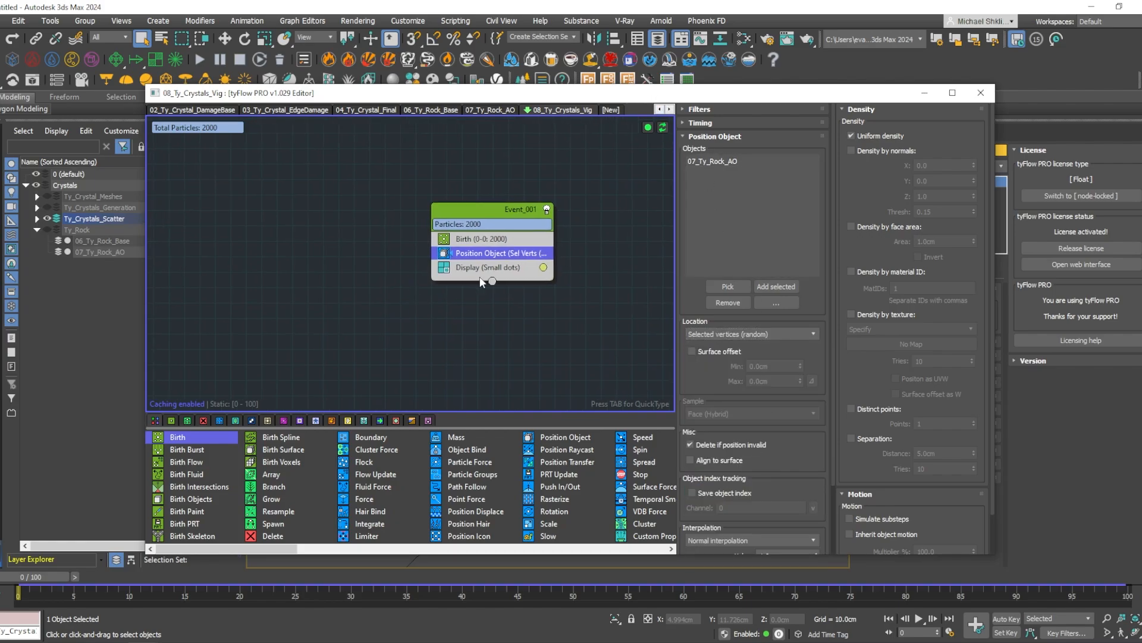
# Add a Shape operator to the event and use all seven meshes from the Ty_Crystal_Meshes layer as its shapes.
pyautogui.moveTo(488, 265); pyautogui.dragTo(488, 268, button='middle')
pyautogui.press('Tab')
pyautogui.write('shape')
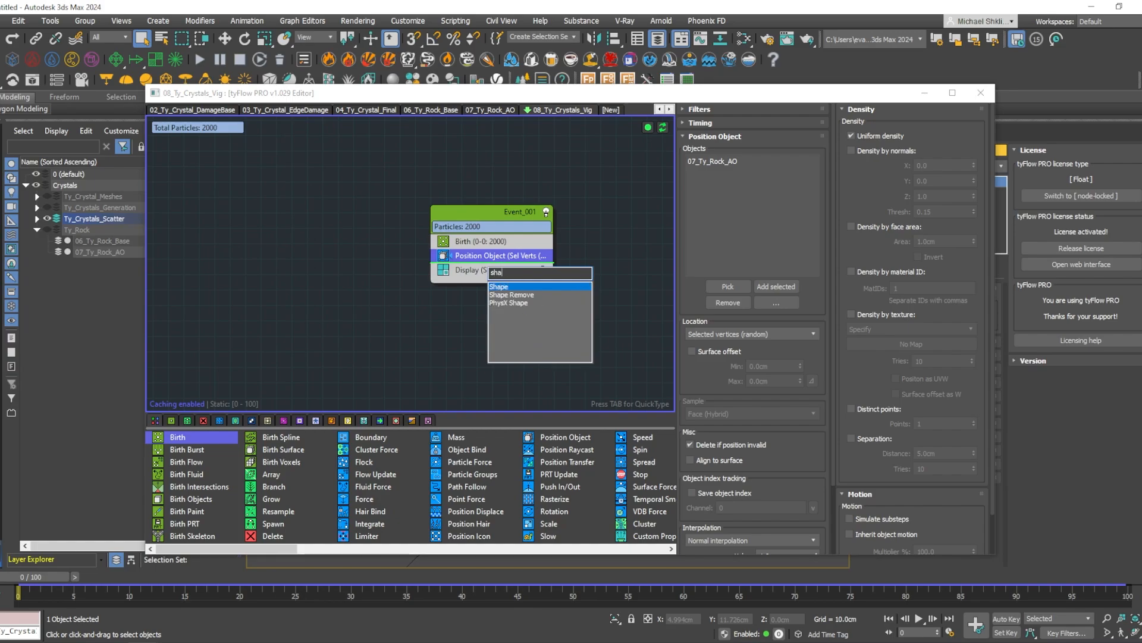
pyautogui.press('Return')
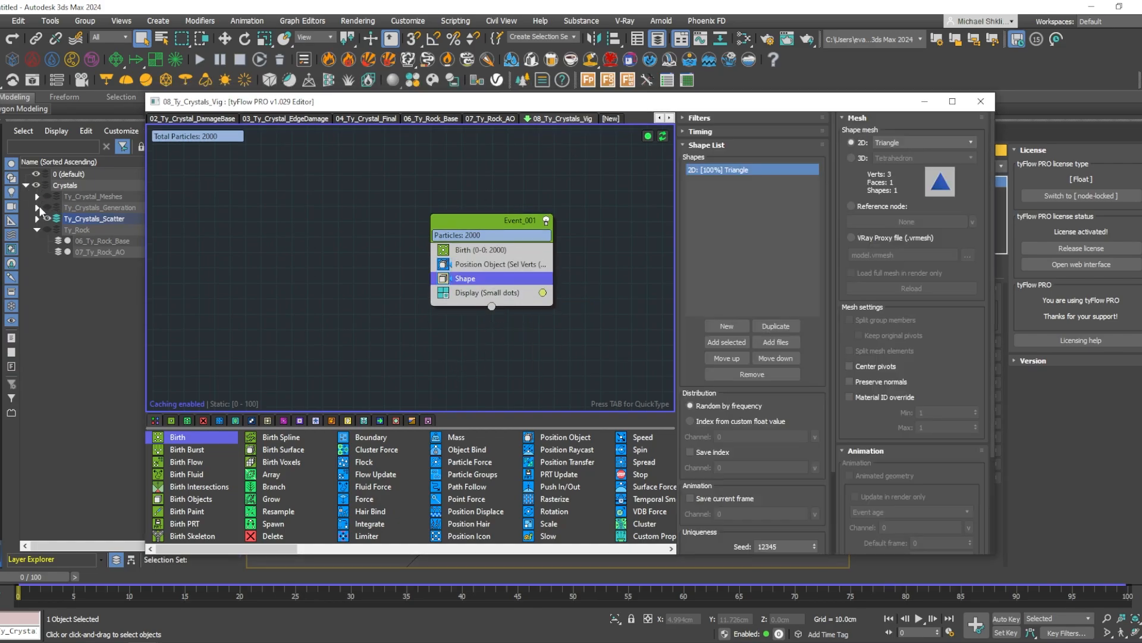
pyautogui.click(37, 197)
pyautogui.click(89, 197)
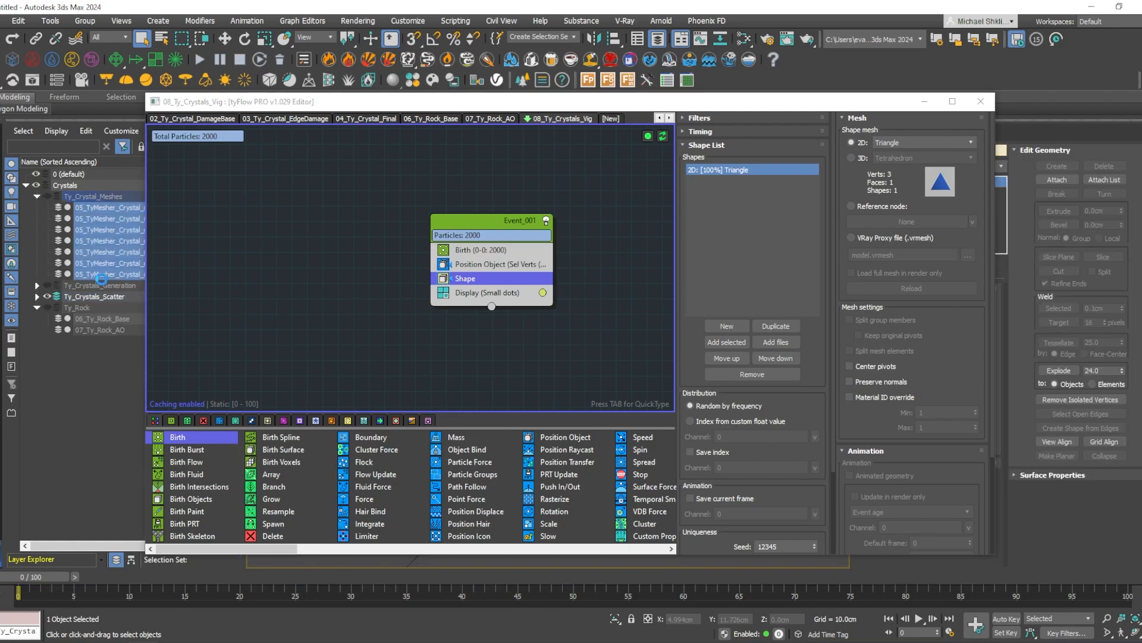
pyautogui.click(727, 343)
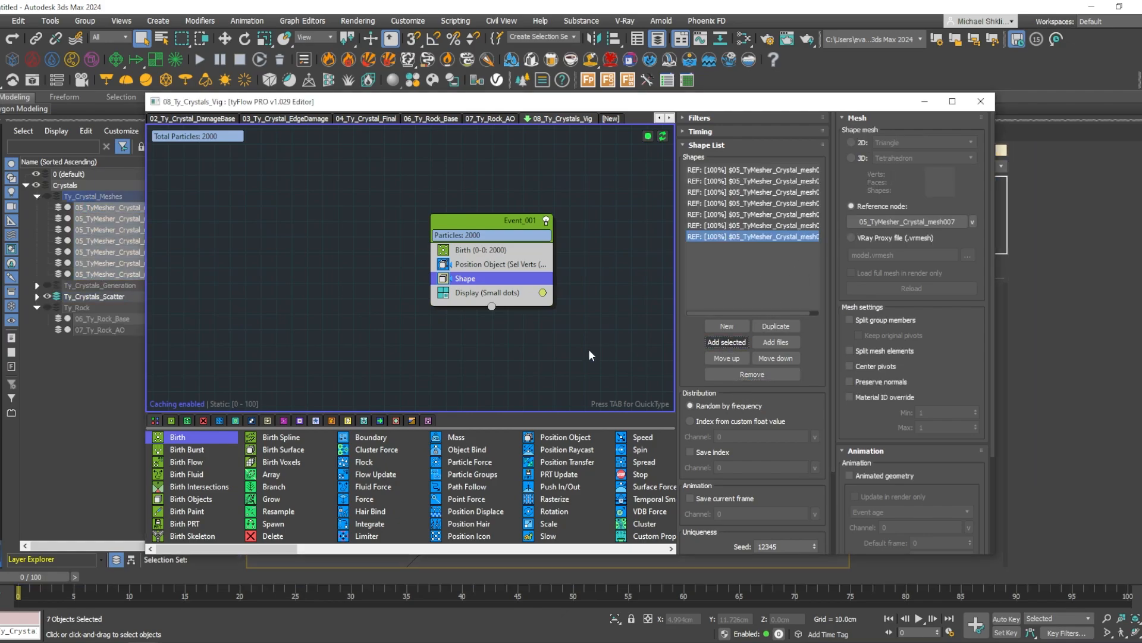
# Set the event's Display operator to Geometry, narrow and move the editor window off the viewport, and deselect the crystal meshes.
pyautogui.click(477, 292)
pyautogui.click(753, 142)
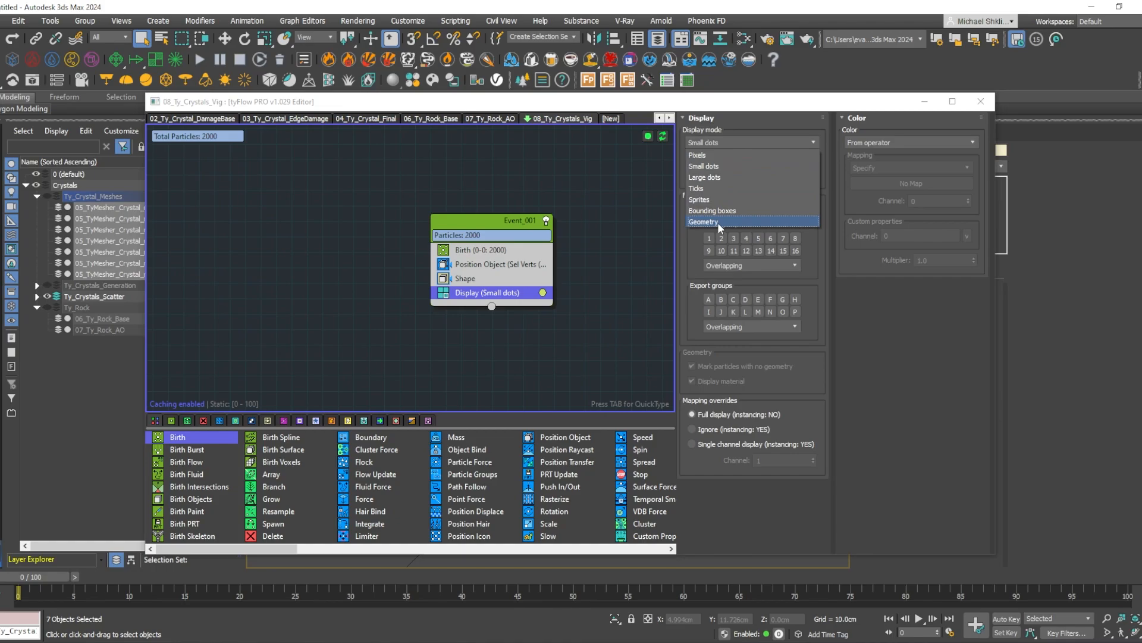
pyautogui.click(704, 222)
pyautogui.click(455, 173)
pyautogui.moveTo(998, 294); pyautogui.dragTo(579, 277)
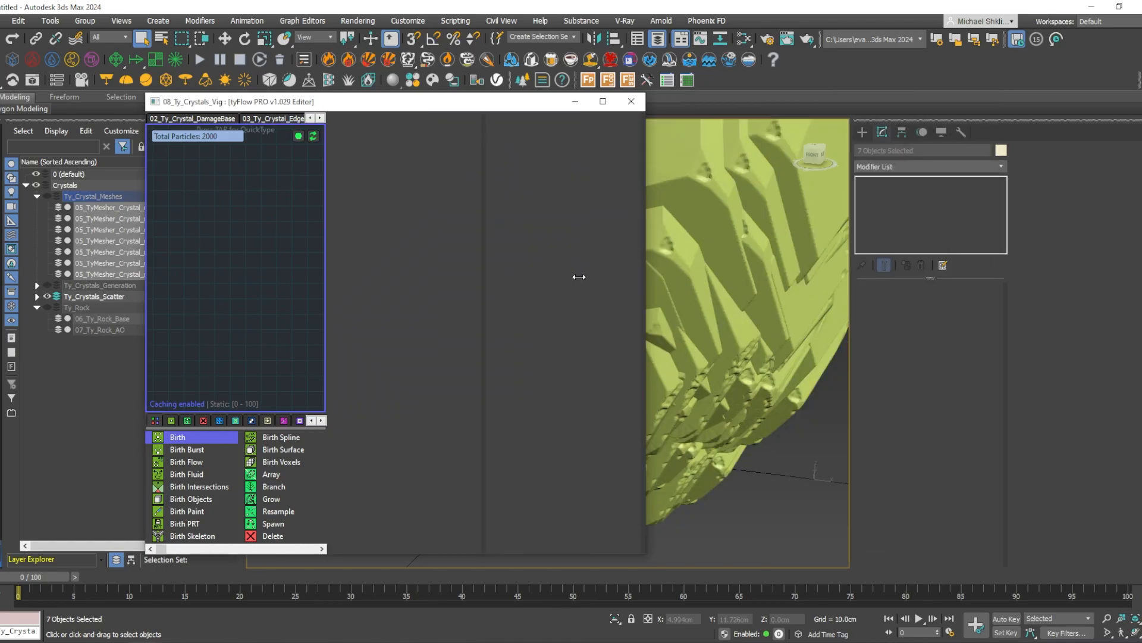
pyautogui.moveTo(499, 107); pyautogui.dragTo(299, 121)
pyautogui.scroll(-6, 643, 245)
pyautogui.keyDown('alt'); pyautogui.moveTo(643, 245); pyautogui.dragTo(634, 280, button='middle'); pyautogui.keyUp('alt')
pyautogui.click(743, 270)
pyautogui.moveTo(182, 115); pyautogui.dragTo(278, 78)
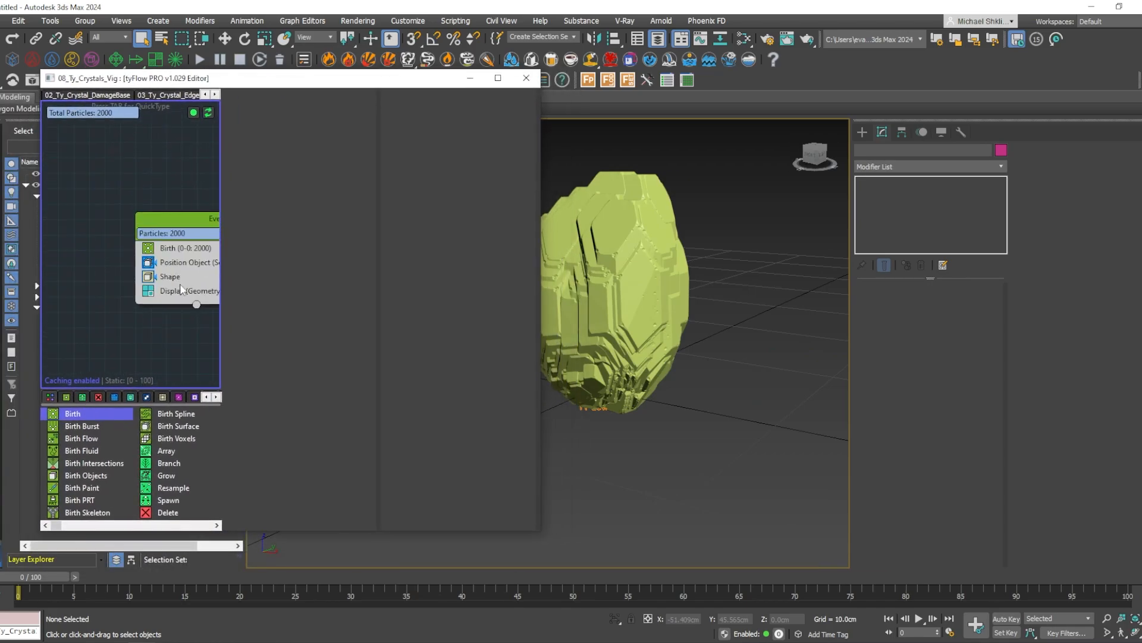
# Add a Scale operator after the Shape operator and set the particle scale to 20% on all axes.
pyautogui.press('Tab')
pyautogui.write('scale')
pyautogui.press('Return')
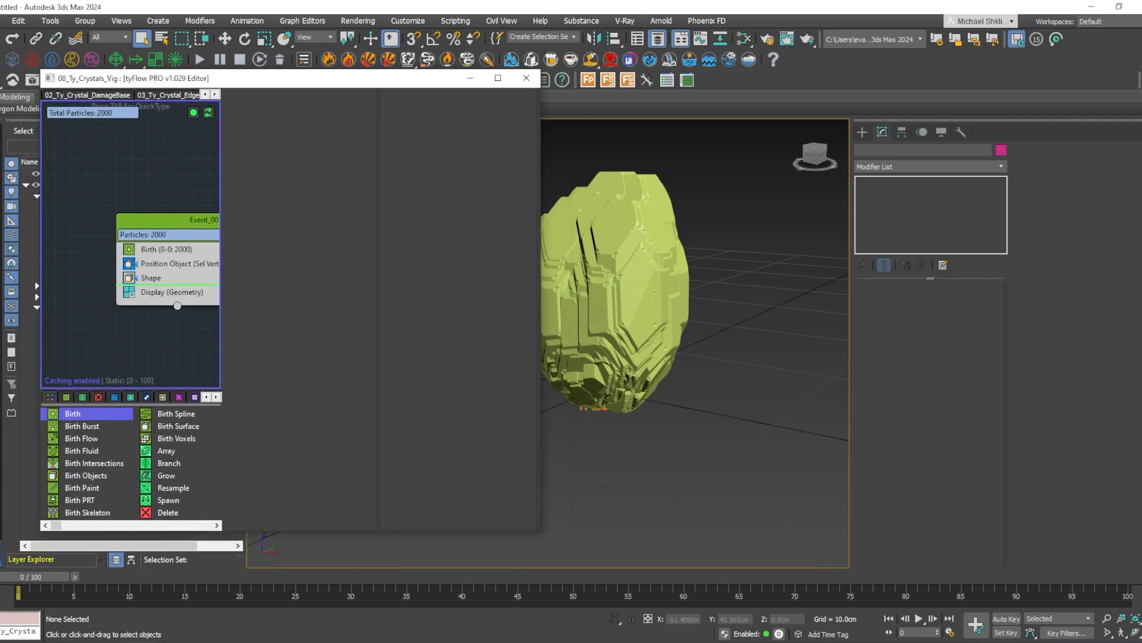
pyautogui.doubleClick(334, 187)
pyautogui.write('20')
pyautogui.press('Return')
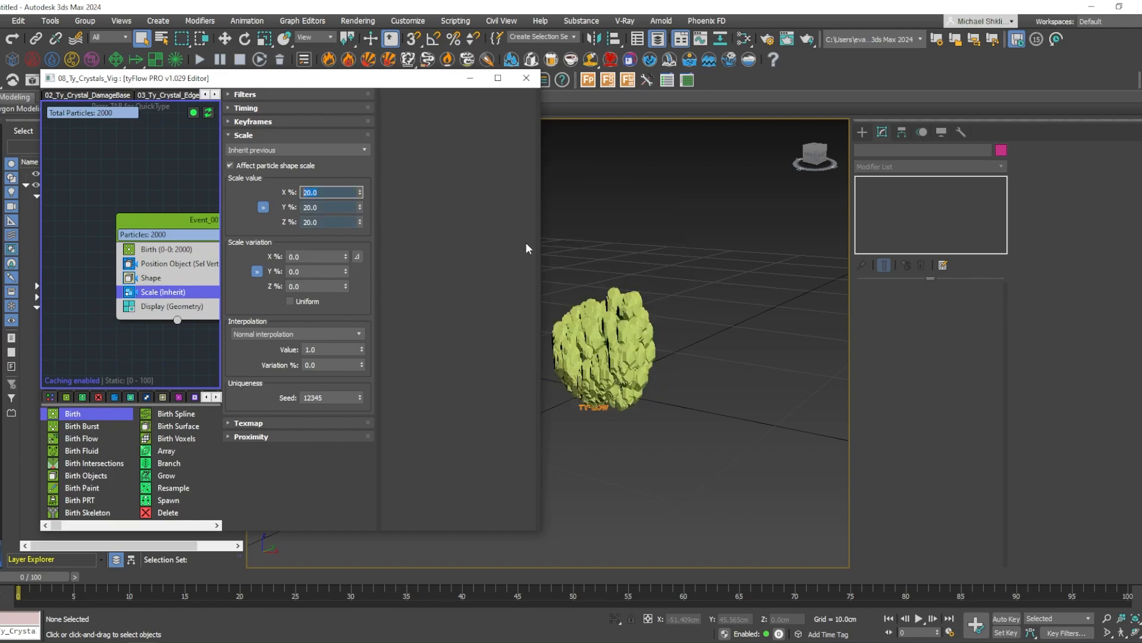
# Try a particle scale of 10% and set it back to 20%.
pyautogui.write('10')
pyautogui.press('Return')
pyautogui.write('20')
pyautogui.press('Return')
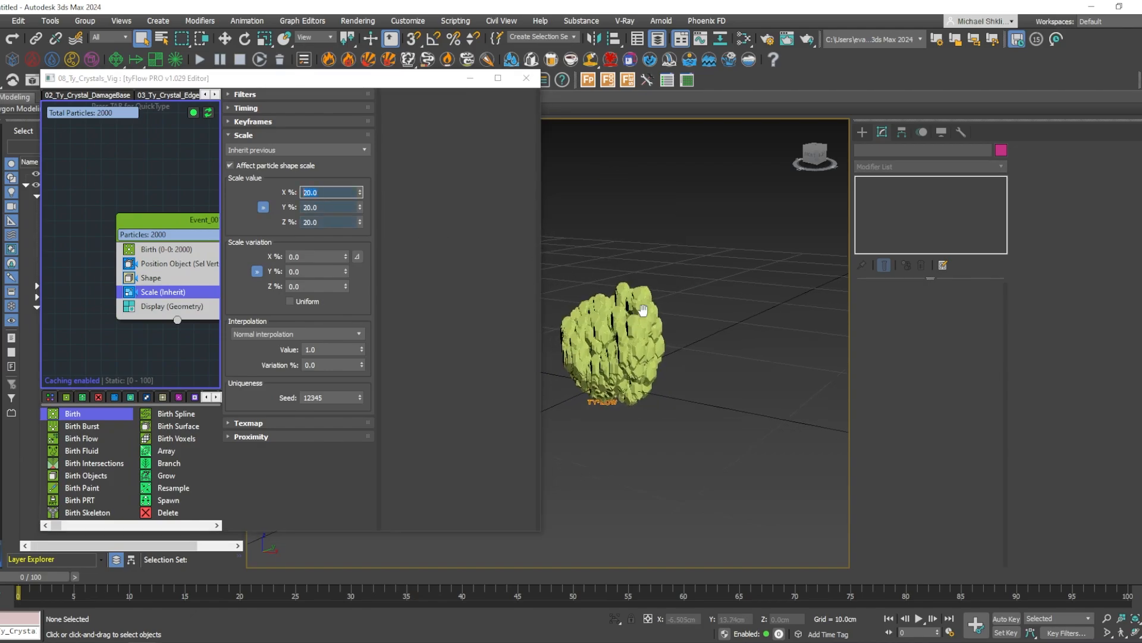
# Close the flow editor and unhide the Ty_Rock layer to check the scattered crystals against the rock.
pyautogui.scroll(6, 641, 316)
pyautogui.keyDown('alt'); pyautogui.moveTo(640, 321); pyautogui.dragTo(653, 343, button='middle'); pyautogui.keyUp('alt')
pyautogui.click(526, 78)
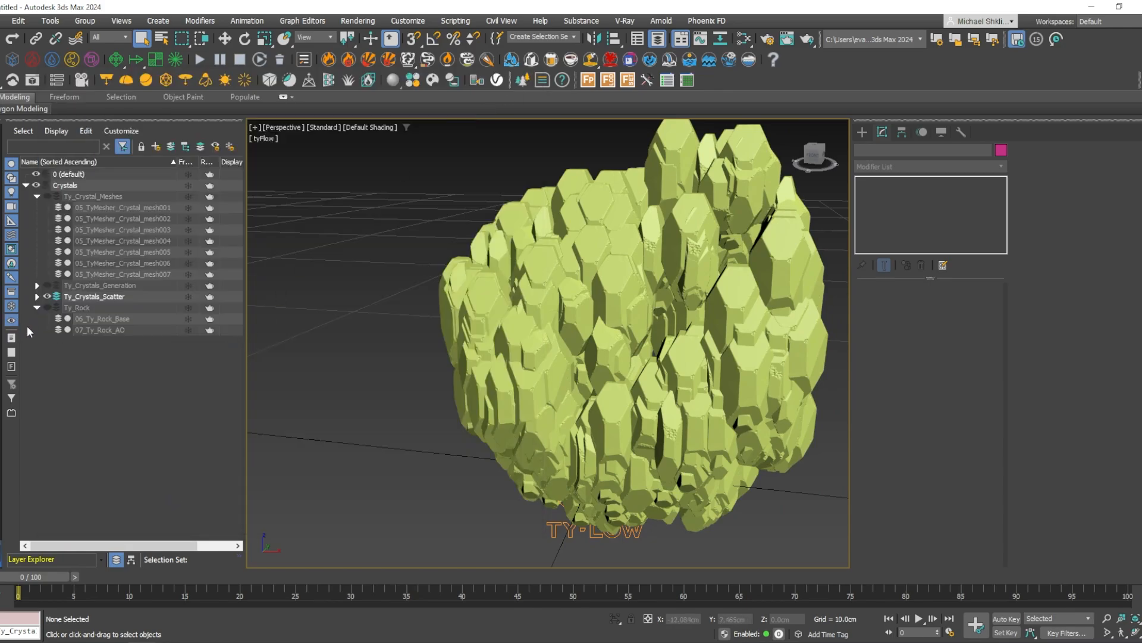
pyautogui.click(47, 307)
pyautogui.keyDown('alt'); pyautogui.moveTo(640, 371); pyautogui.dragTo(401, 306, button='middle'); pyautogui.keyUp('alt')
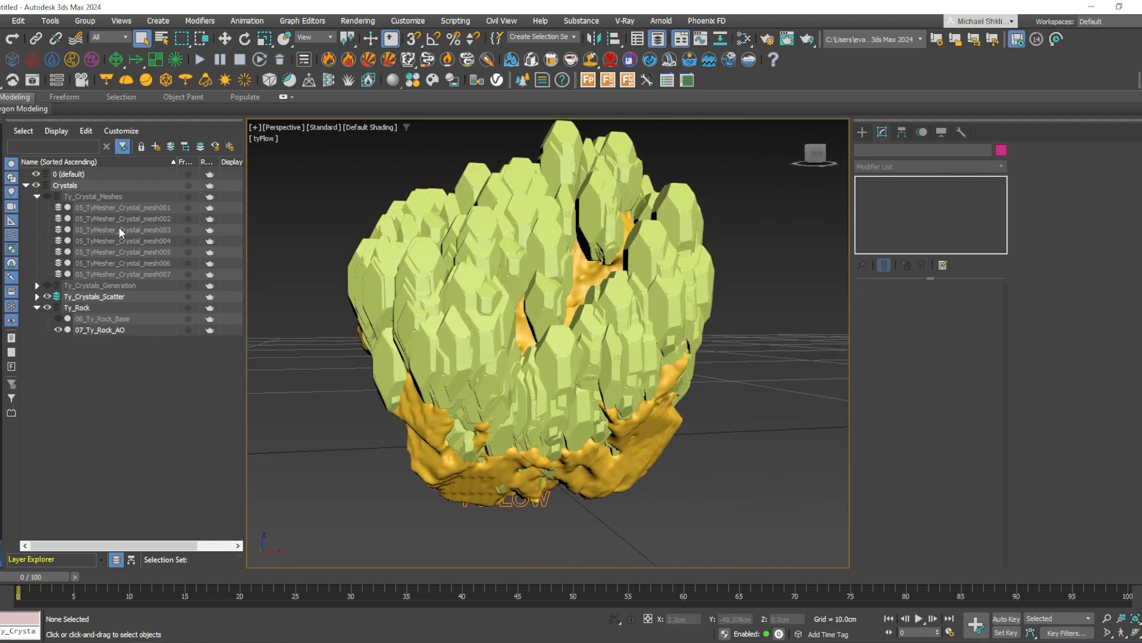
# Hide the Ty_Rock and Ty_Crystals_Scatter layers, show Ty_Crystal_Meshes, and select all seven crystal meshes.
pyautogui.click(89, 208)
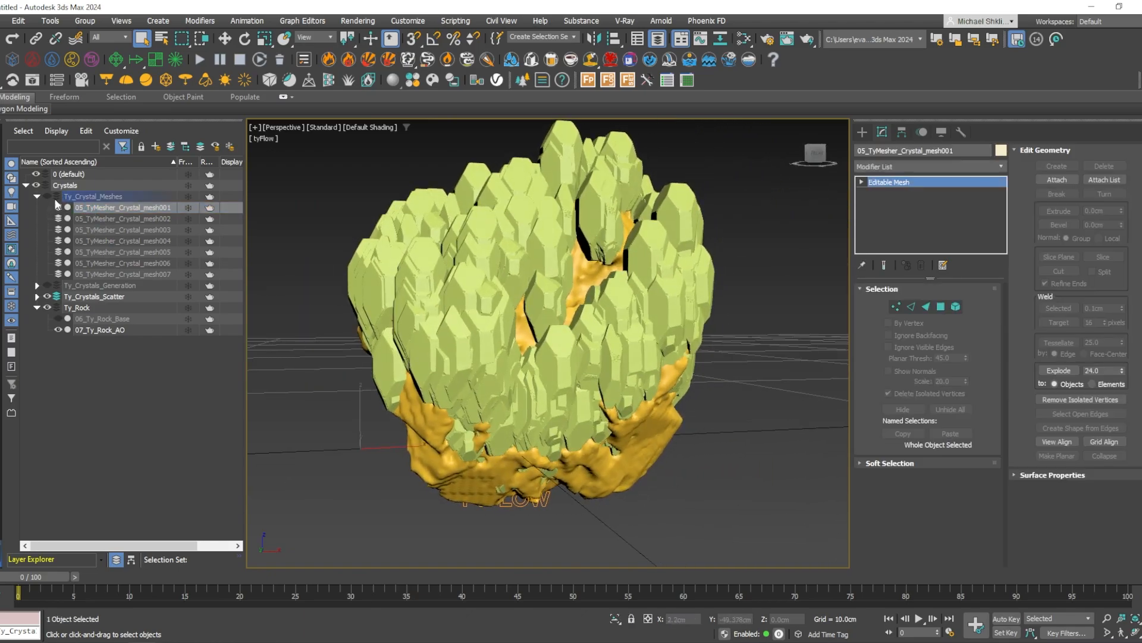
pyautogui.click(47, 307)
pyautogui.click(47, 296)
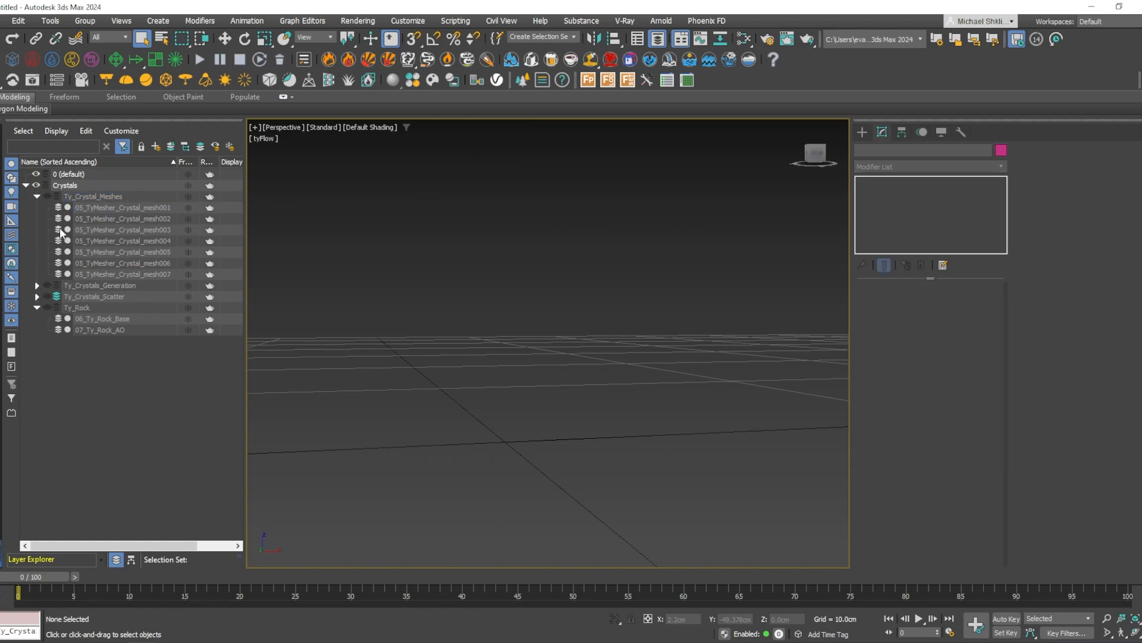
pyautogui.click(47, 196)
pyautogui.click(141, 208)
pyautogui.keyDown('shift'); pyautogui.click(127, 274); pyautogui.keyUp('shift')
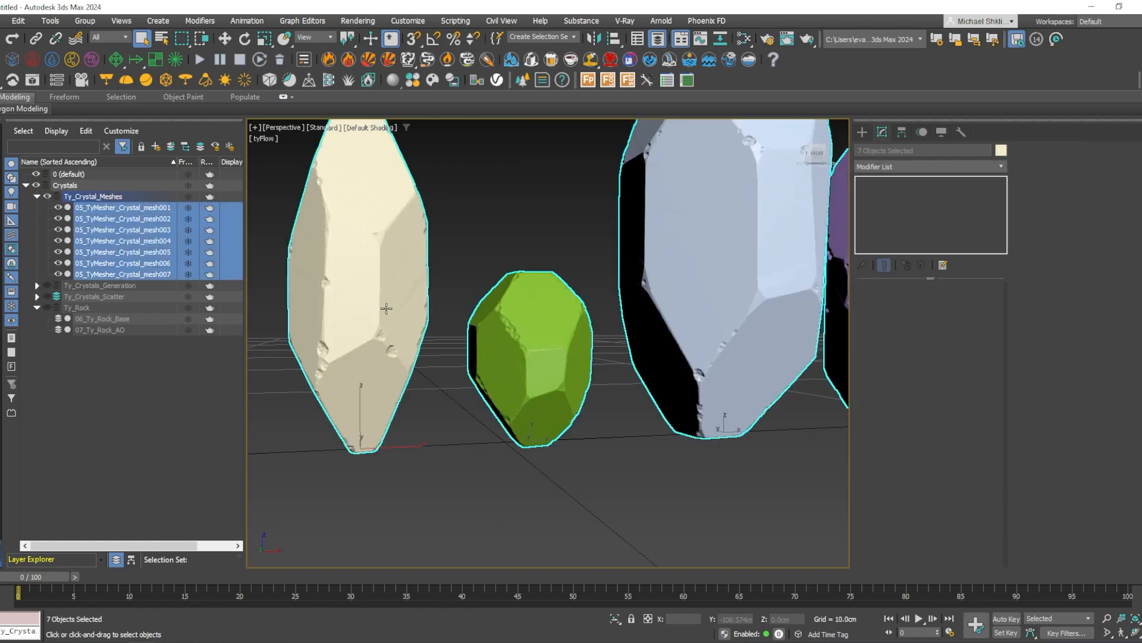
# Center the pivots of the selected crystal meshes to their objects, leave pivot editing, and deselect them.
pyautogui.click(901, 132)
pyautogui.click(910, 217)
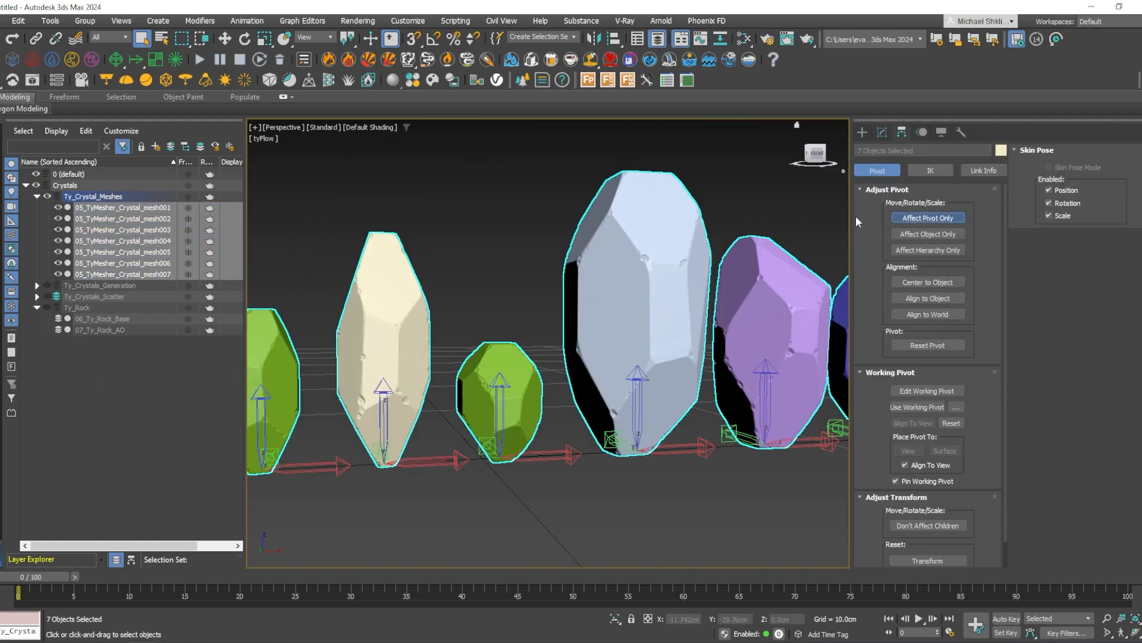
pyautogui.click(952, 283)
pyautogui.press('z')
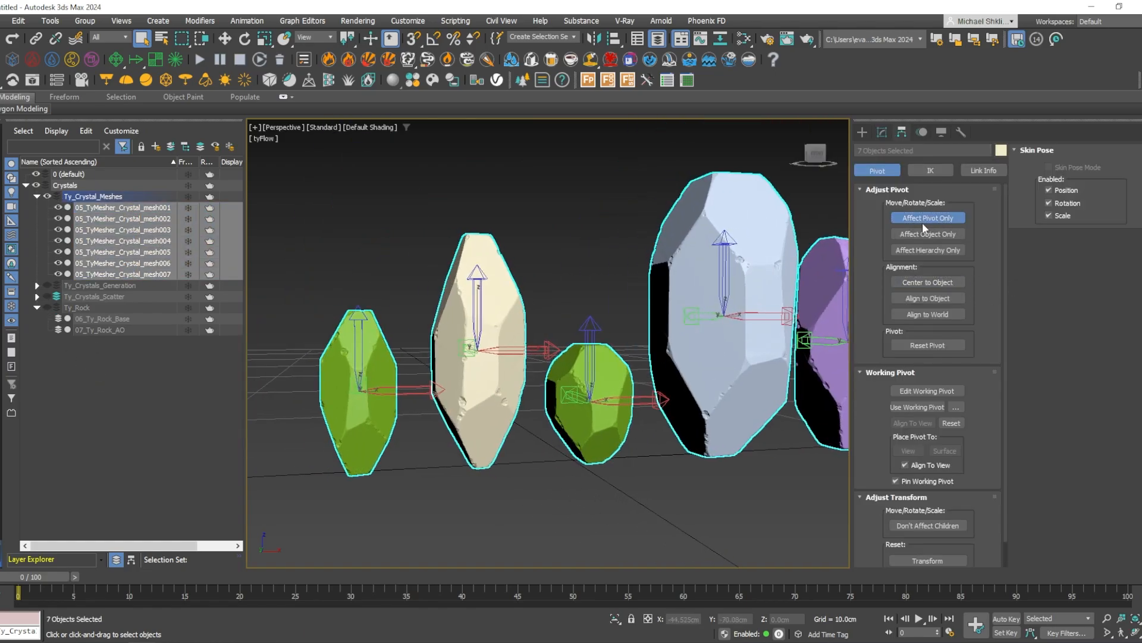
pyautogui.click(926, 220)
pyautogui.click(862, 132)
pyautogui.click(585, 194)
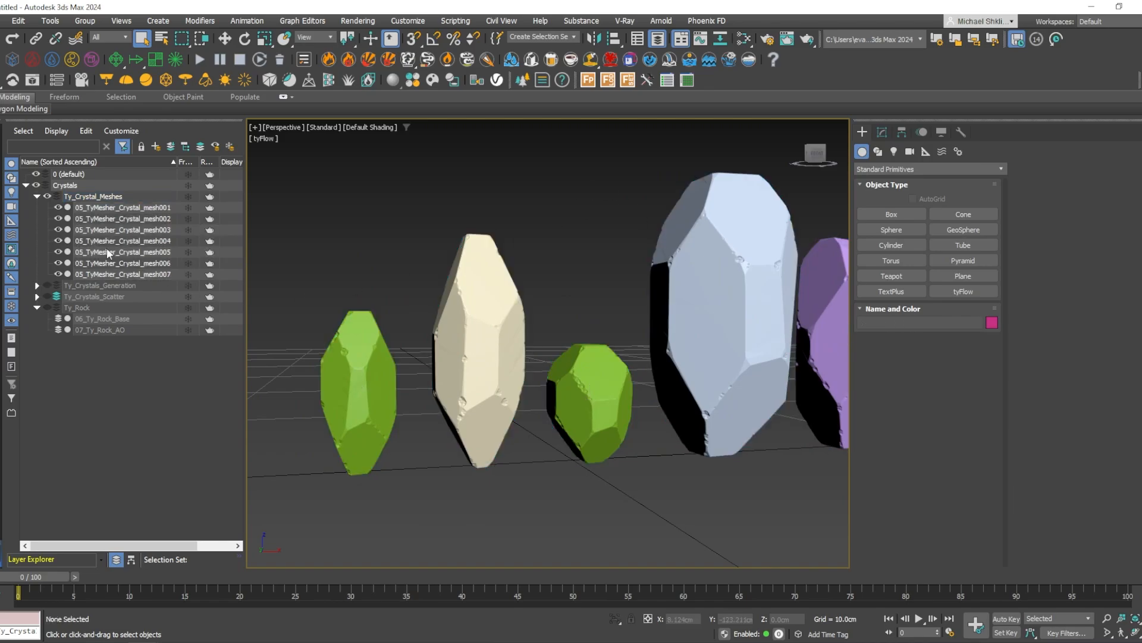
# Hide and collapse the Ty_Crystal_Meshes layer, show Ty_Crystals_Scatter and Ty_Rock again, and inspect the scattered crystals from several angles.
pyautogui.click(47, 196)
pyautogui.click(37, 197)
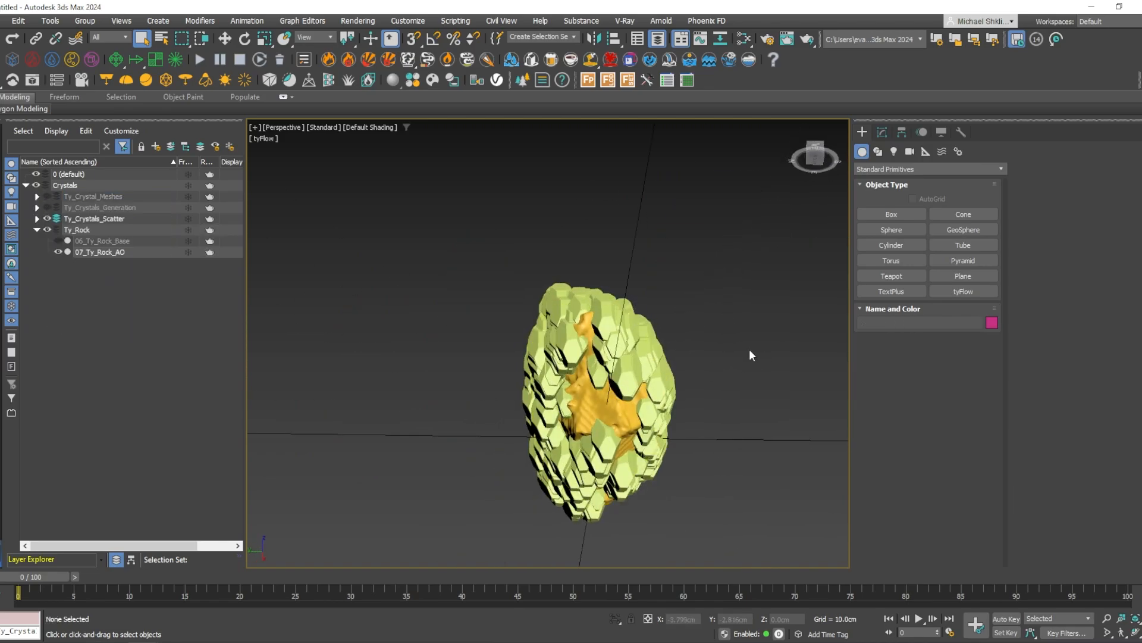
pyautogui.keyDown('alt'); pyautogui.moveTo(749, 351); pyautogui.dragTo(695, 385, button='middle'); pyautogui.keyUp('alt')
pyautogui.moveTo(644, 331)
pyautogui.keyDown('alt'); pyautogui.mouseDown(button='middle')
pyautogui.moveTo(636, 364)
pyautogui.moveTo(645, 329)
pyautogui.mouseUp(button='middle'); pyautogui.keyUp('alt')
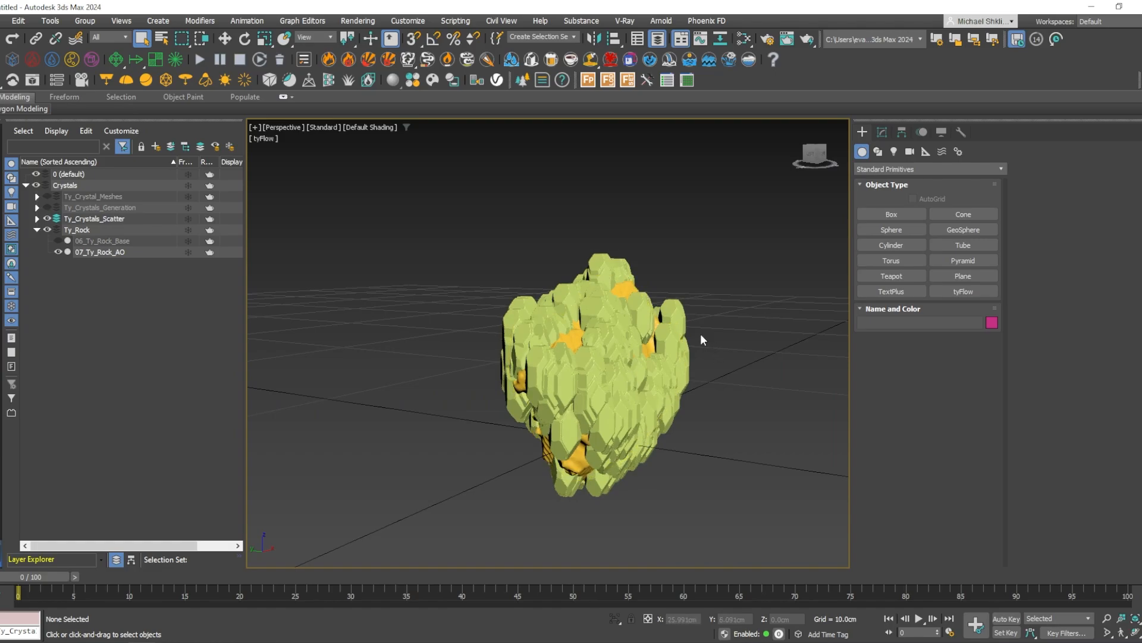
pyautogui.keyDown('alt'); pyautogui.moveTo(701, 340); pyautogui.dragTo(632, 310, button='middle'); pyautogui.keyUp('alt')
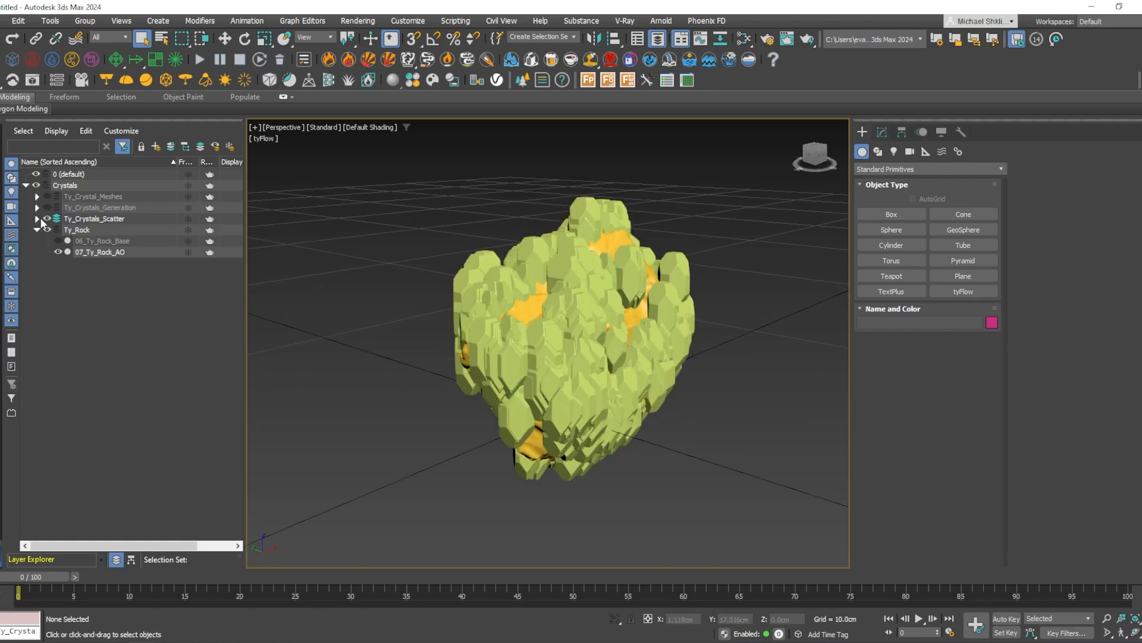
# Open the 08_Ty_Crystals_Vig flow for editing and add a Random 3D Rotation operator between its Scale and Display operators.
pyautogui.click(37, 218)
pyautogui.click(89, 229)
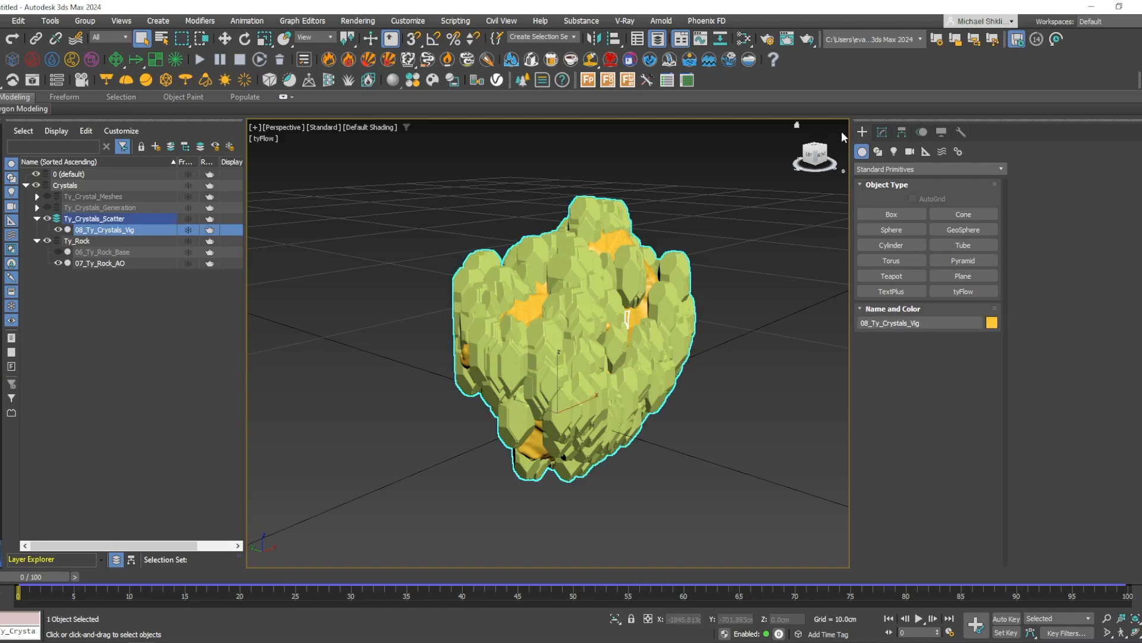
pyautogui.click(882, 132)
pyautogui.click(924, 317)
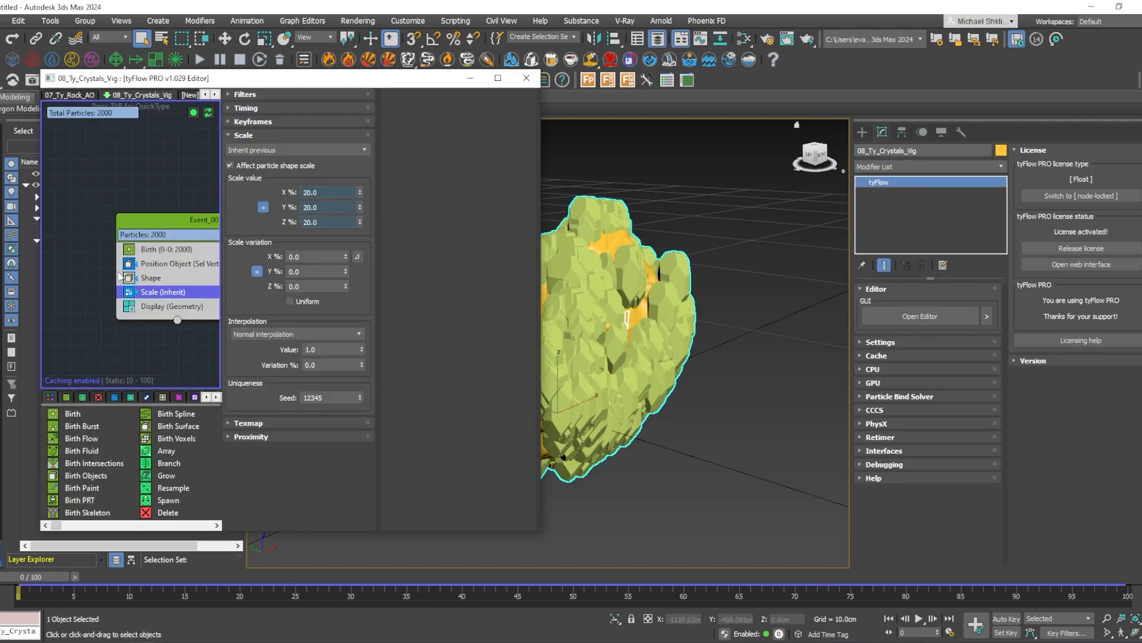
pyautogui.press('Tab')
pyautogui.write('r')
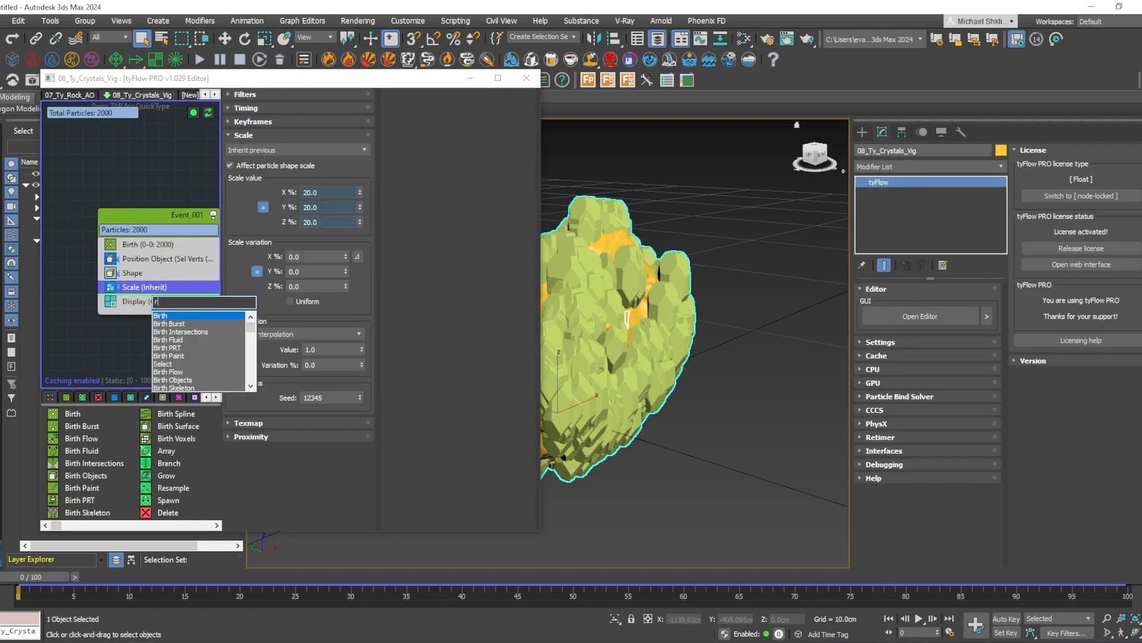
pyautogui.write('ota')
pyautogui.press('Return')
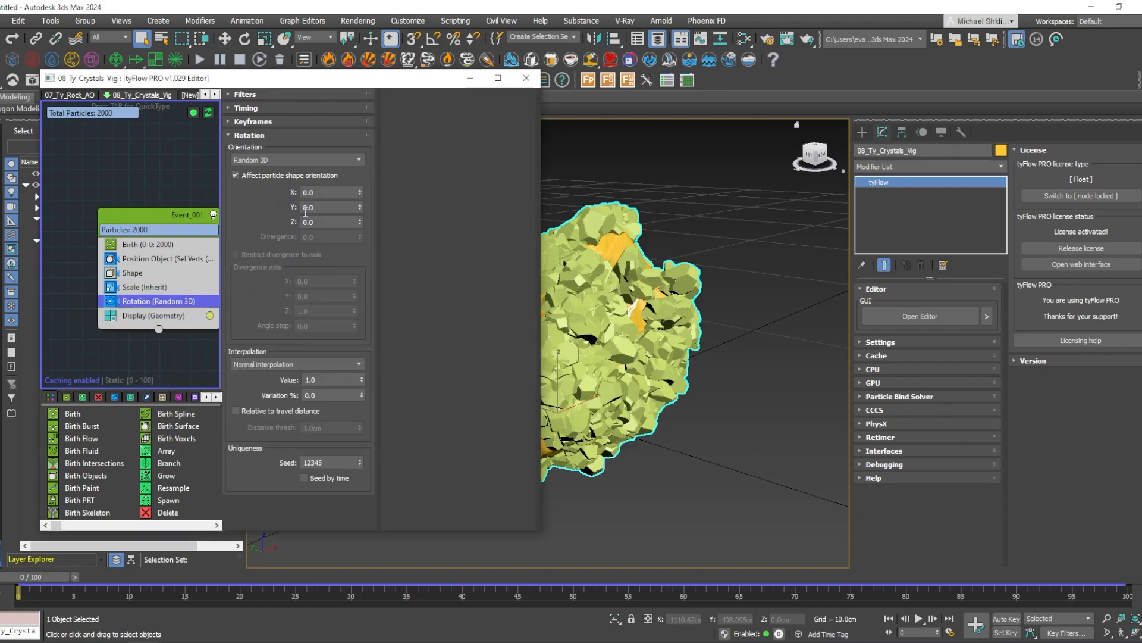
pyautogui.moveTo(633, 305); pyautogui.dragTo(833, 316, button='middle')
# Enable Separation in the crystal flow's Position Object operator and set its distance to 1.5 cm.
pyautogui.moveTo(145, 262); pyautogui.dragTo(127, 265, button='middle')
pyautogui.click(127, 263)
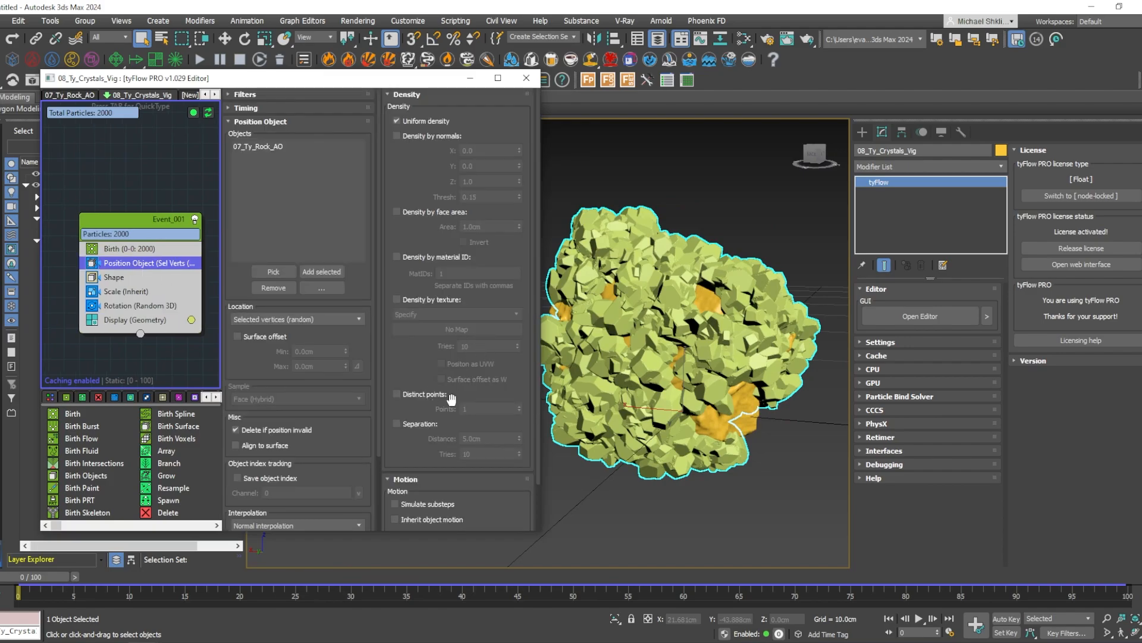
pyautogui.click(420, 423)
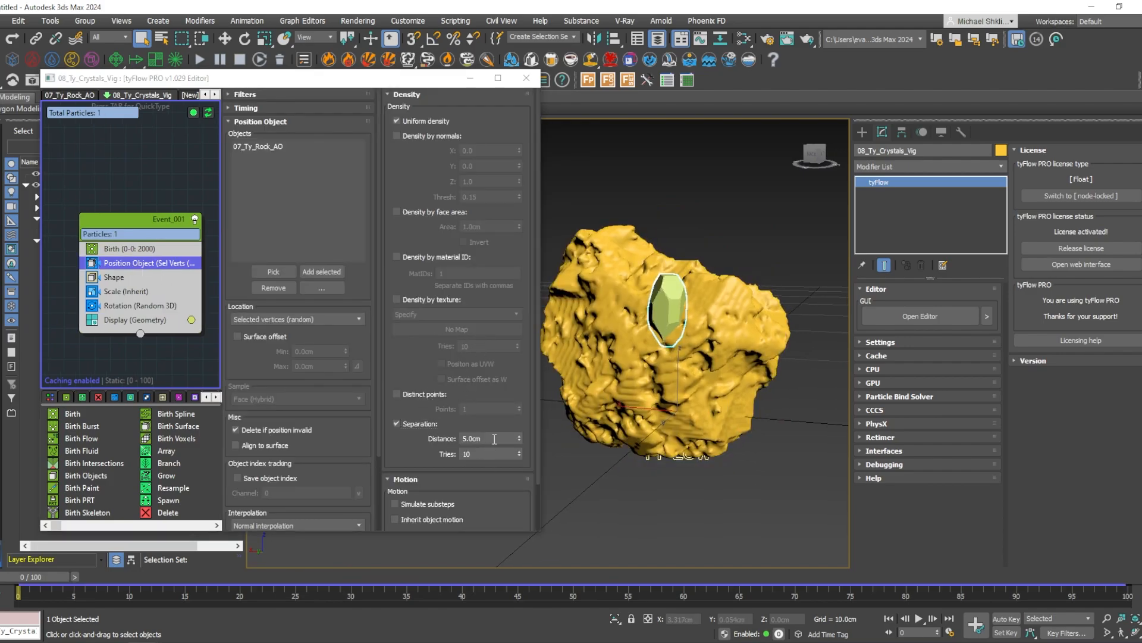
pyautogui.doubleClick(494, 438)
pyautogui.write('2')
pyautogui.press('Return')
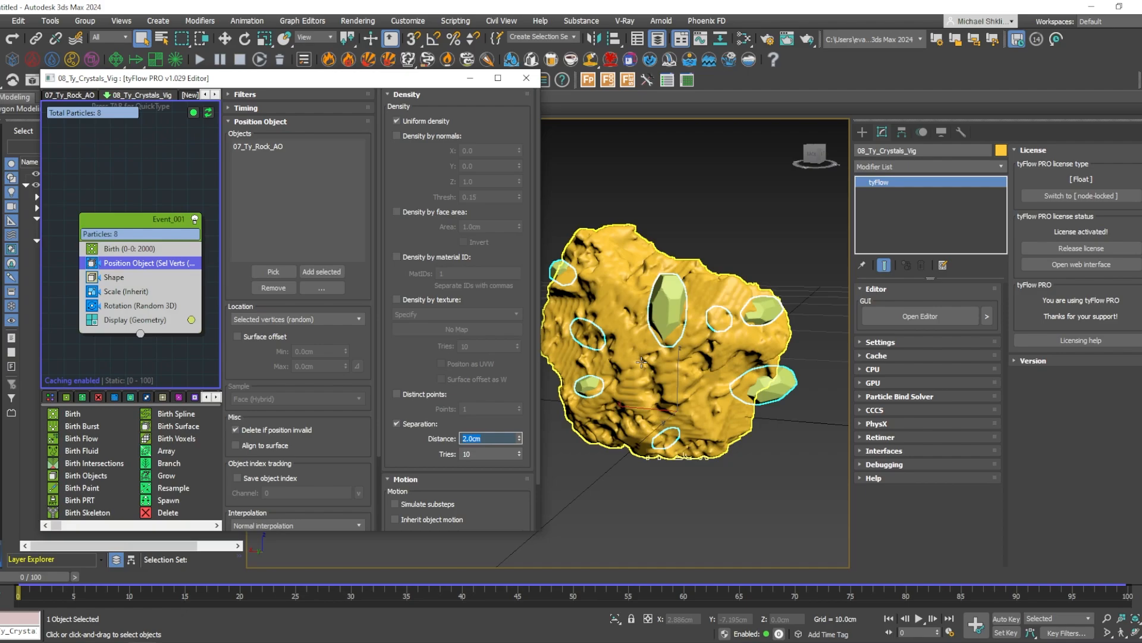
pyautogui.write('1.5')
pyautogui.press('Return')
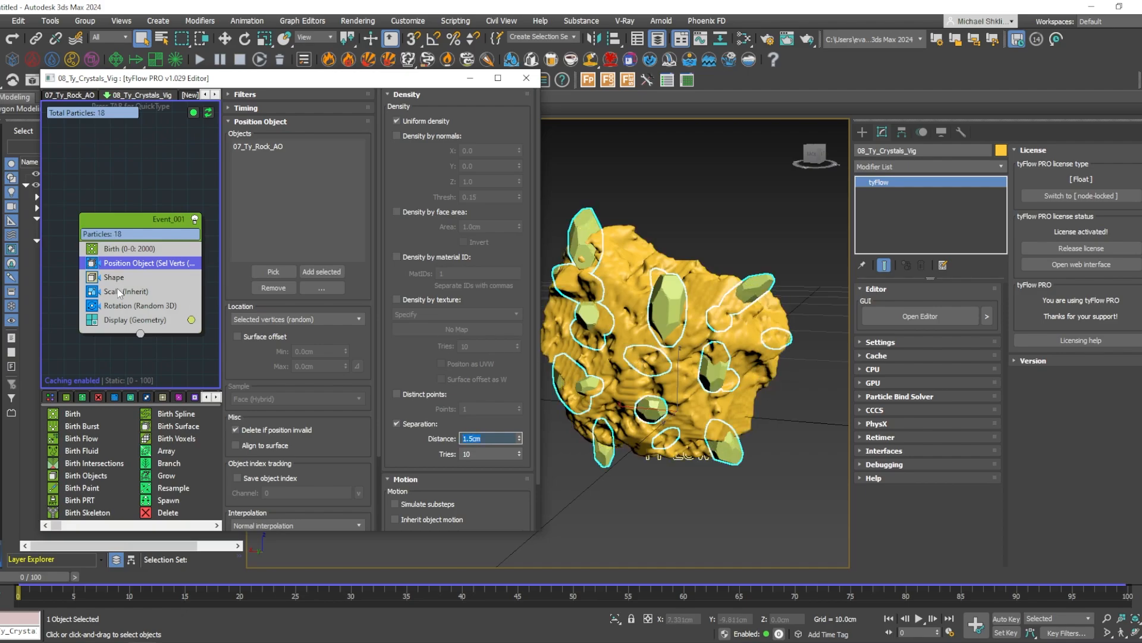
# Set the Scale operator's scale value to 40% on all three axes.
pyautogui.click(122, 291)
pyautogui.doubleClick(335, 192)
pyautogui.write('60')
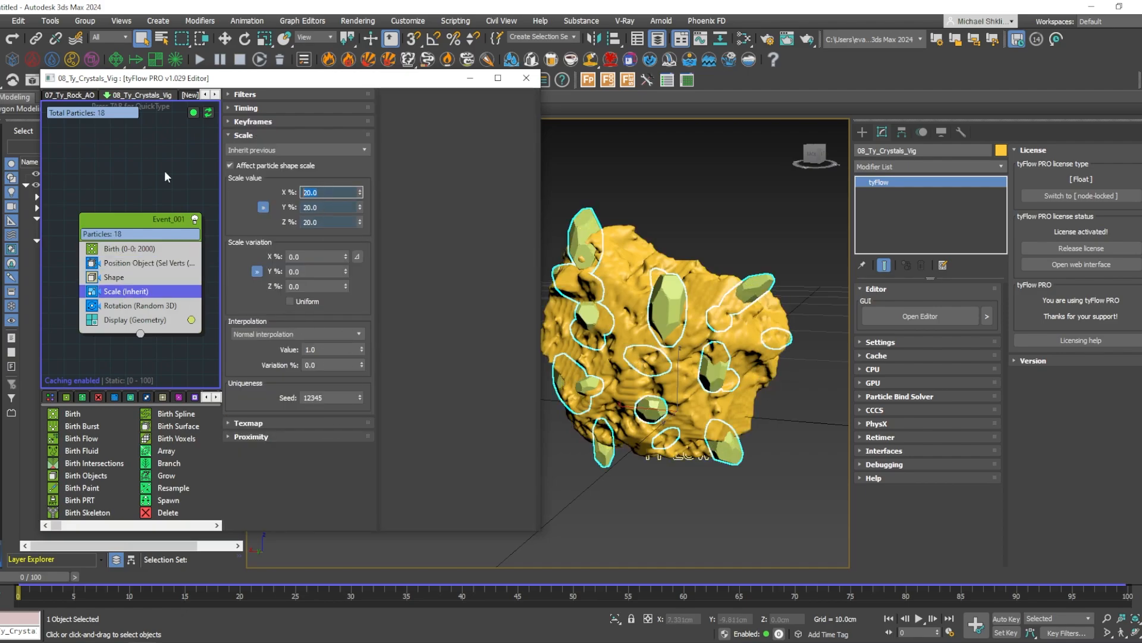
pyautogui.press('Return')
pyautogui.write('50')
pyautogui.press('Return')
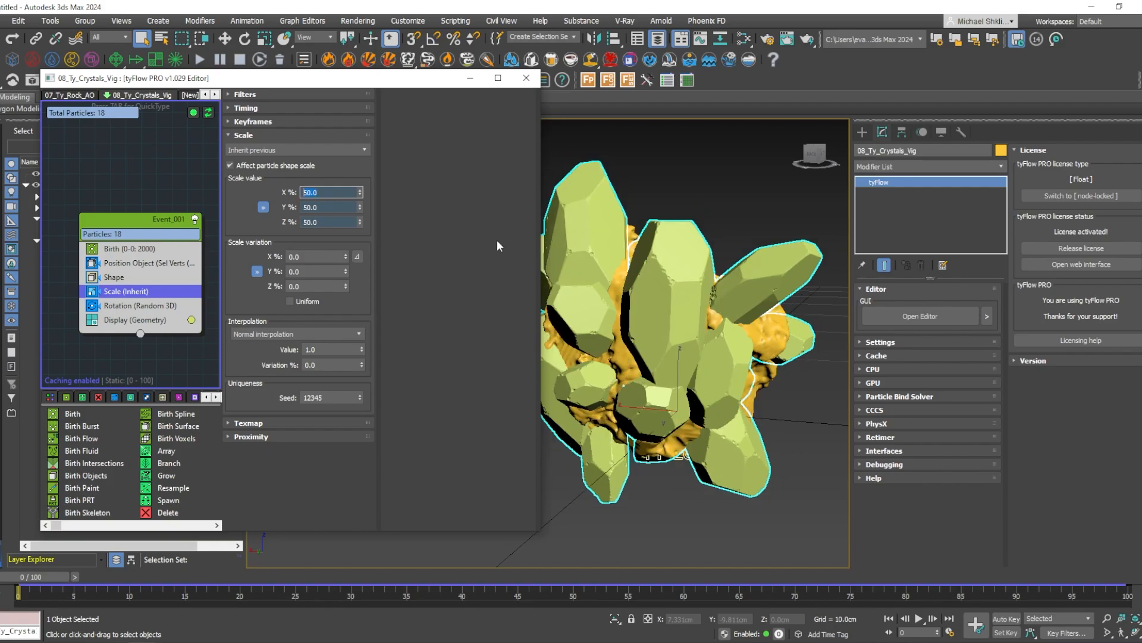
pyautogui.write('40')
pyautogui.press('Return')
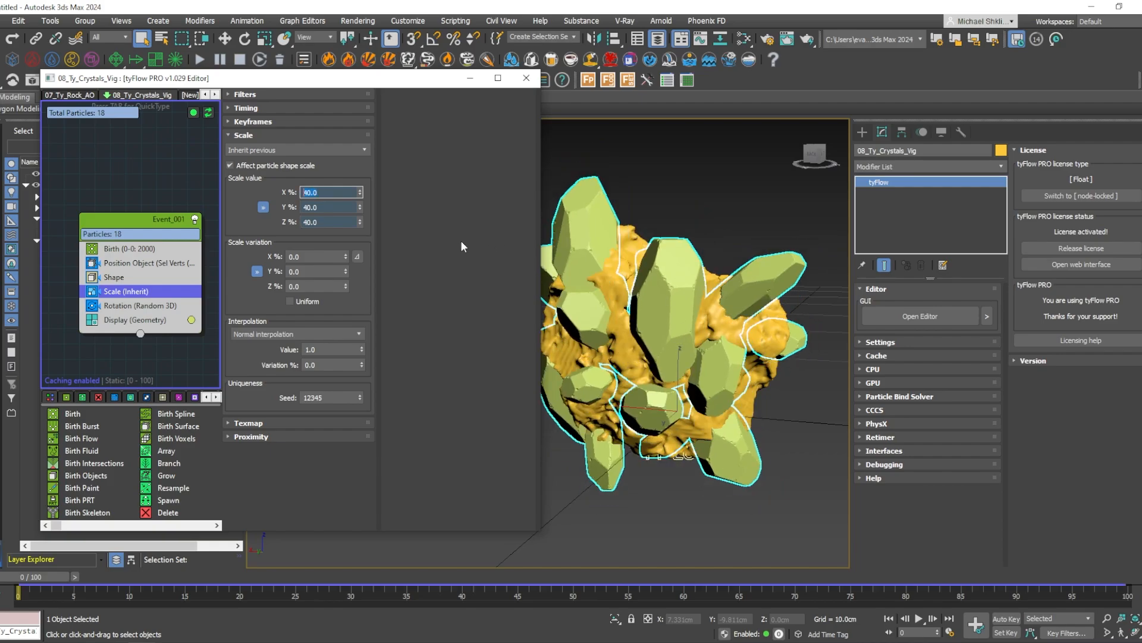
# Set the Scale operator's variation to 50% on all axes and deselect the flow object.
pyautogui.doubleClick(312, 257)
pyautogui.write('50')
pyautogui.press('Return')
pyautogui.moveTo(702, 334)
pyautogui.keyDown('alt'); pyautogui.mouseDown(button='middle')
pyautogui.moveTo(748, 344)
pyautogui.moveTo(689, 329)
pyautogui.mouseUp(button='middle'); pyautogui.keyUp('alt')
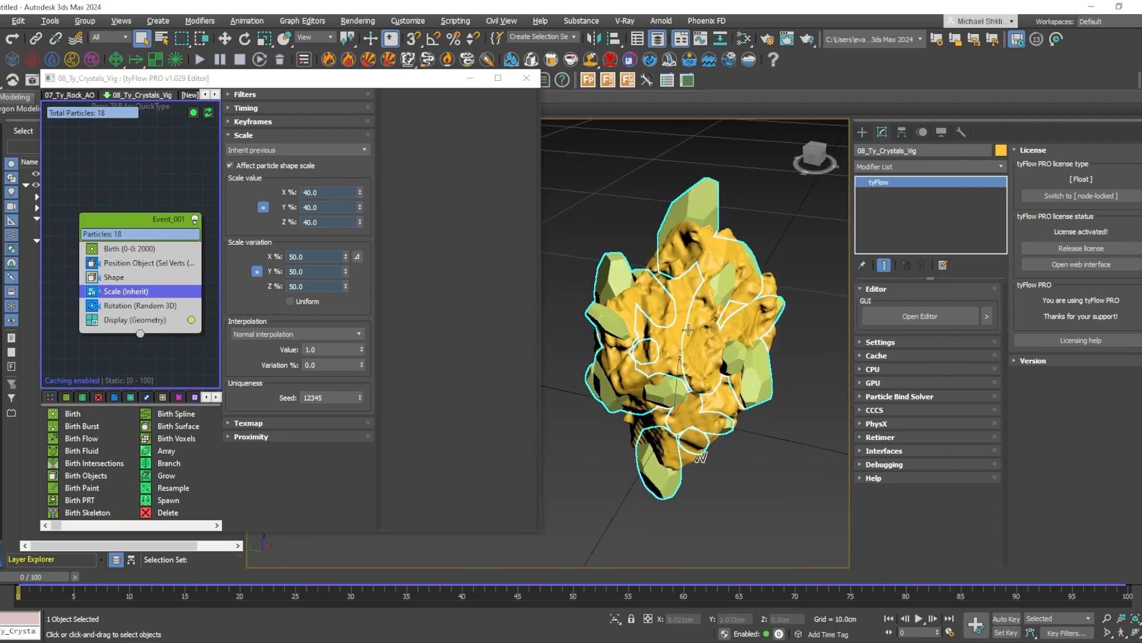
pyautogui.click(601, 460)
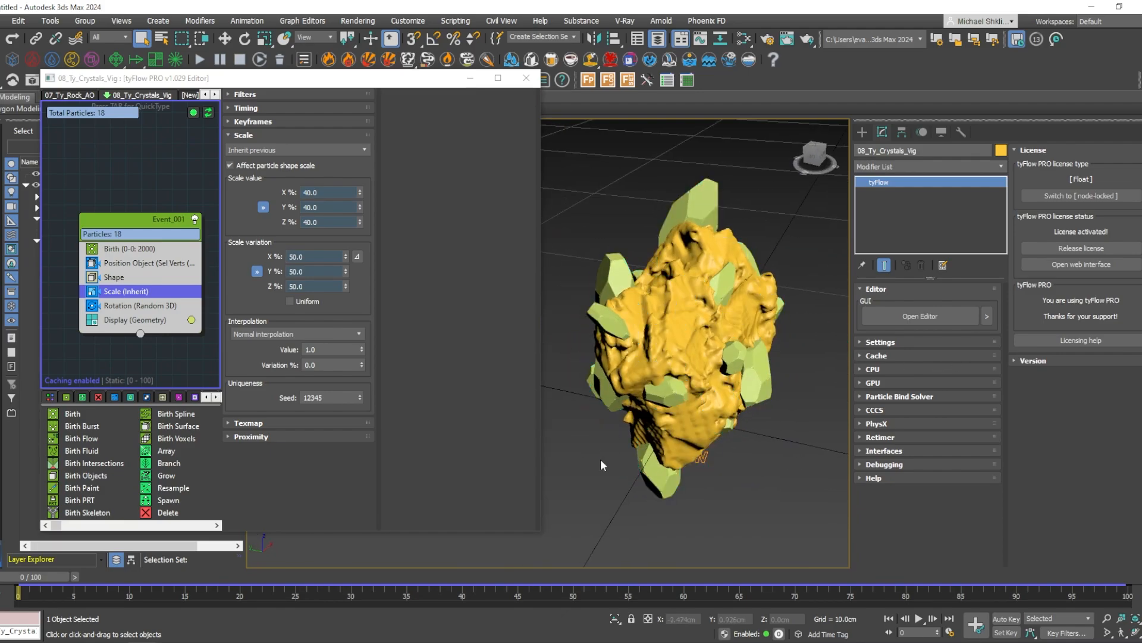
# Set the Shape operator's seed to 12348 to redistribute the crystal shapes, and check the result around the rock.
pyautogui.click(123, 276)
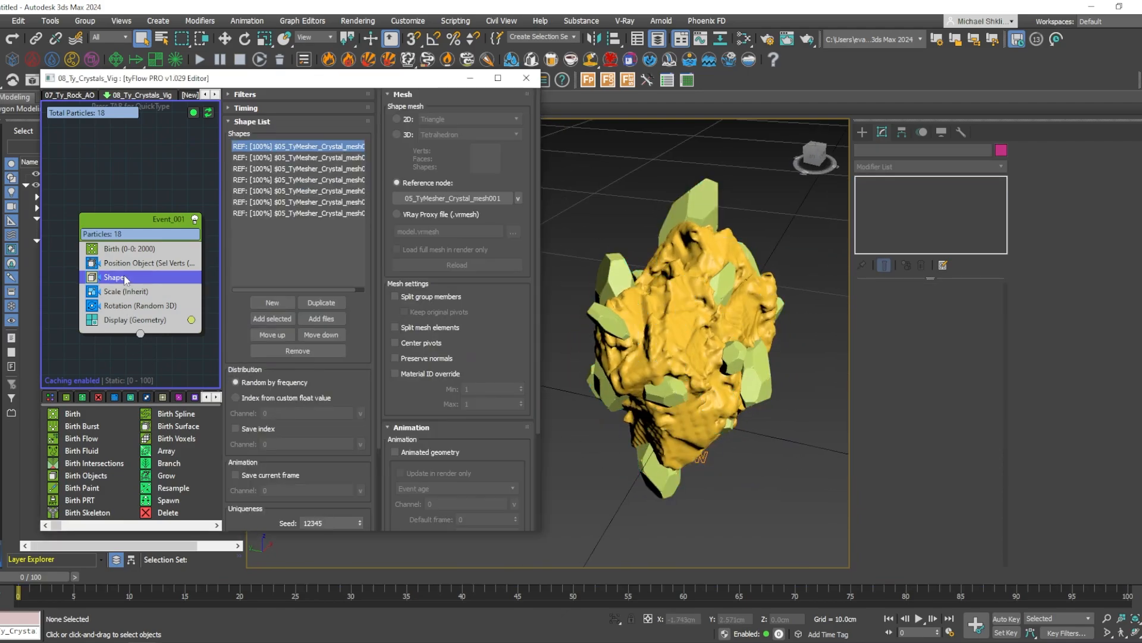
pyautogui.click(361, 520)
pyautogui.click(361, 520)
pyautogui.click(361, 520)
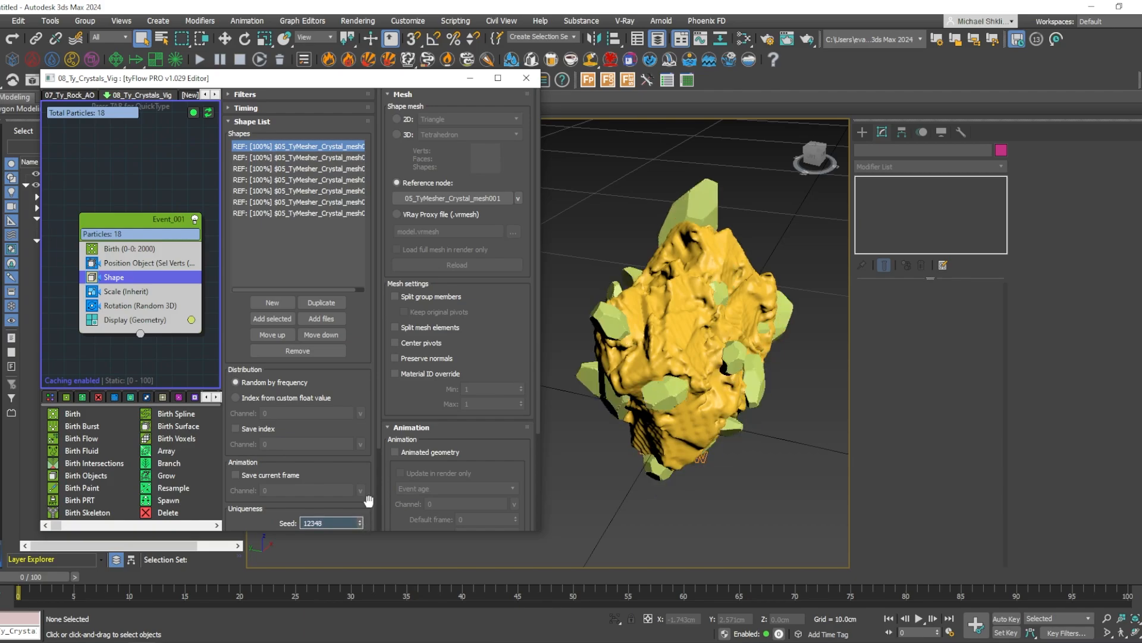
pyautogui.keyDown('alt'); pyautogui.moveTo(650, 352); pyautogui.dragTo(707, 336, button='middle'); pyautogui.keyUp('alt')
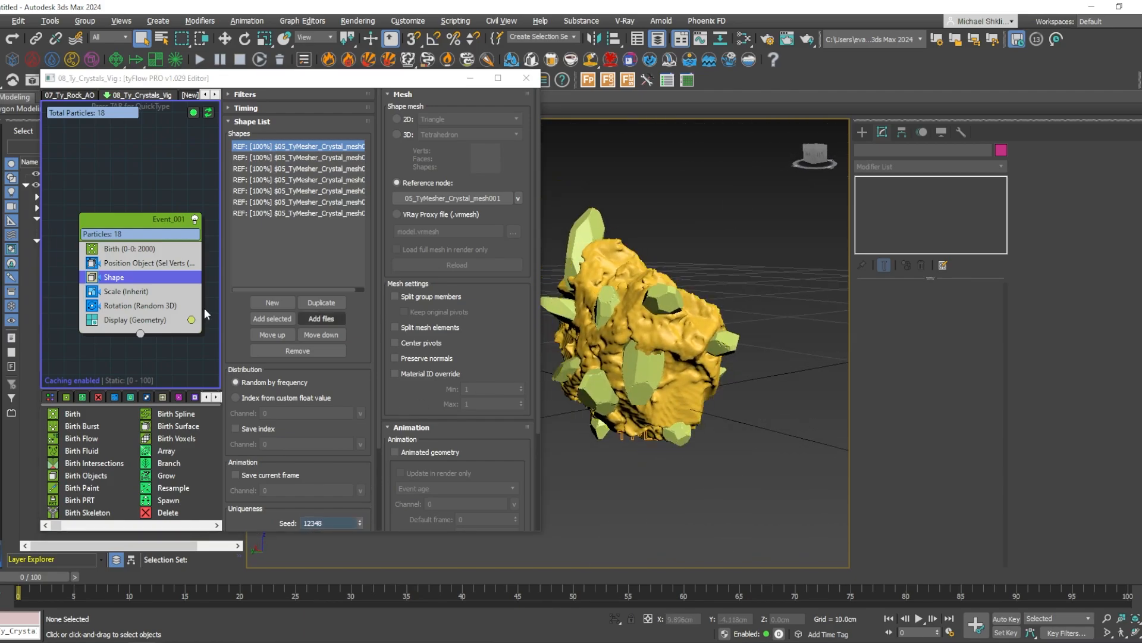
# Randomize the crystal flow's seeds, inspect the new scatter on the rock, and close the flow editor with nothing selected.
pyautogui.rightClick(110, 355)
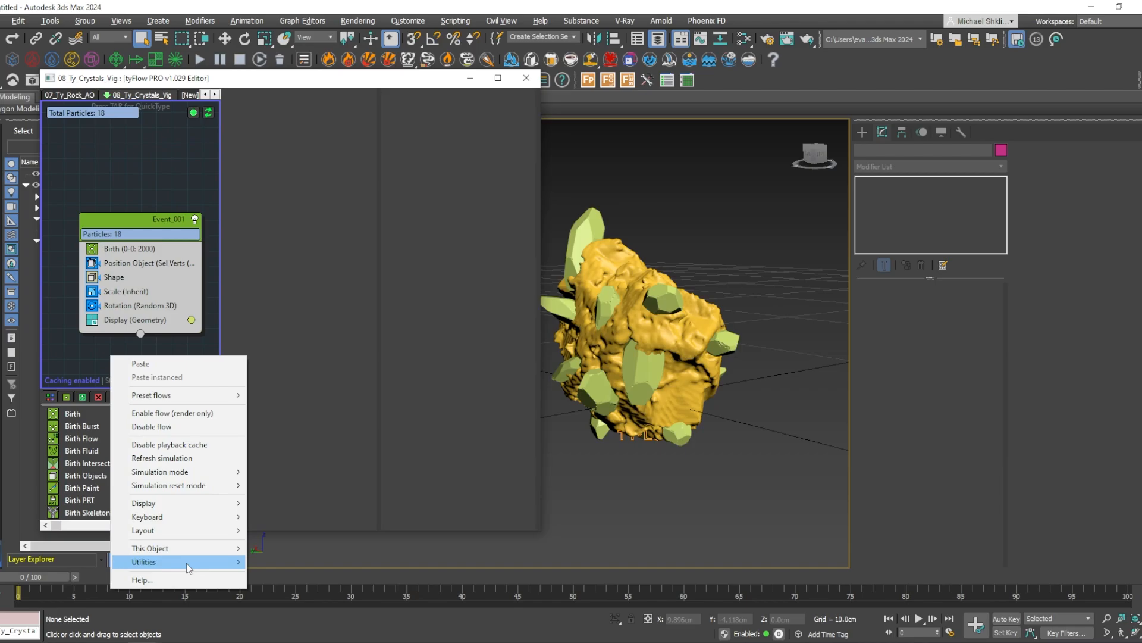
pyautogui.moveTo(189, 562)
pyautogui.click(315, 503)
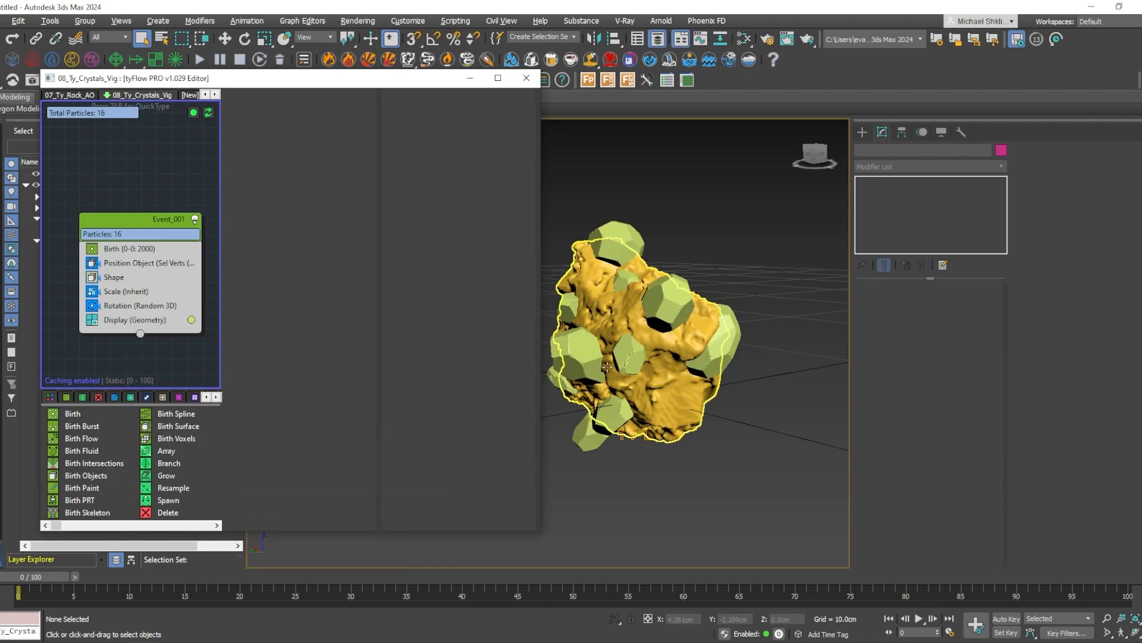
pyautogui.keyDown('alt'); pyautogui.moveTo(651, 352); pyautogui.dragTo(744, 356, button='middle'); pyautogui.keyUp('alt')
pyautogui.click(585, 348)
pyautogui.press('z')
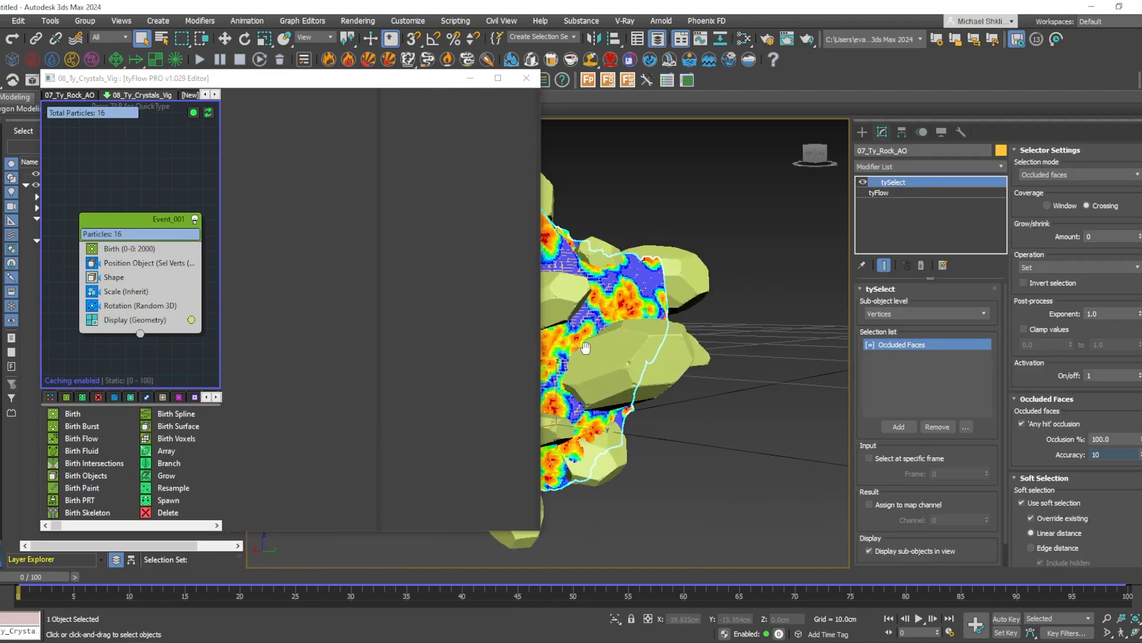
pyautogui.moveTo(586, 349); pyautogui.dragTo(833, 380, button='middle')
pyautogui.click(777, 477)
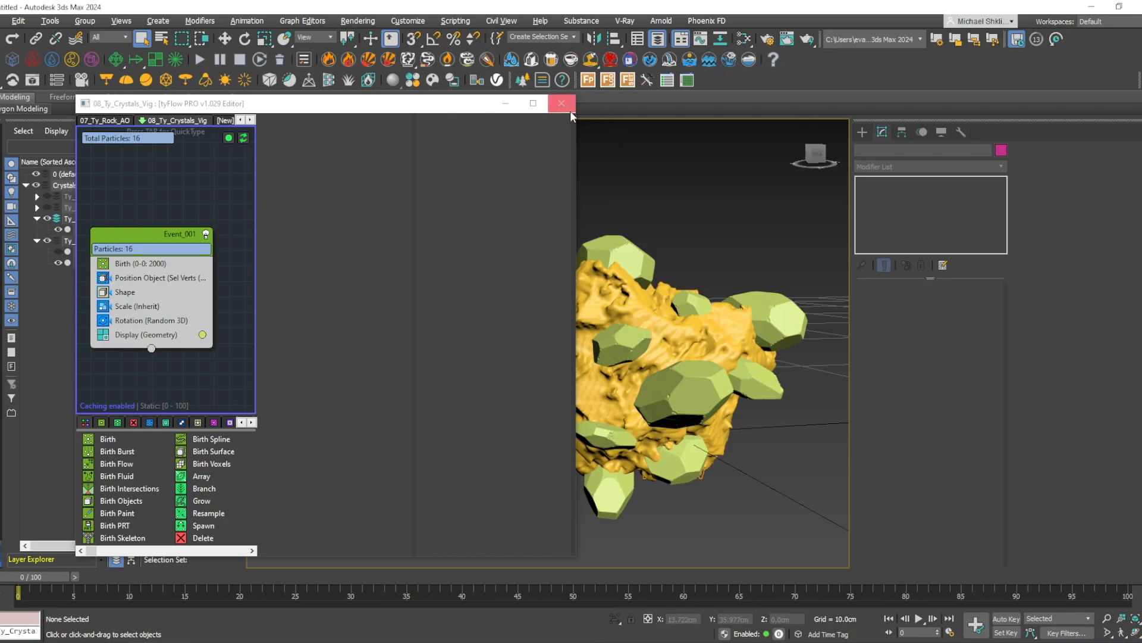
pyautogui.click(561, 103)
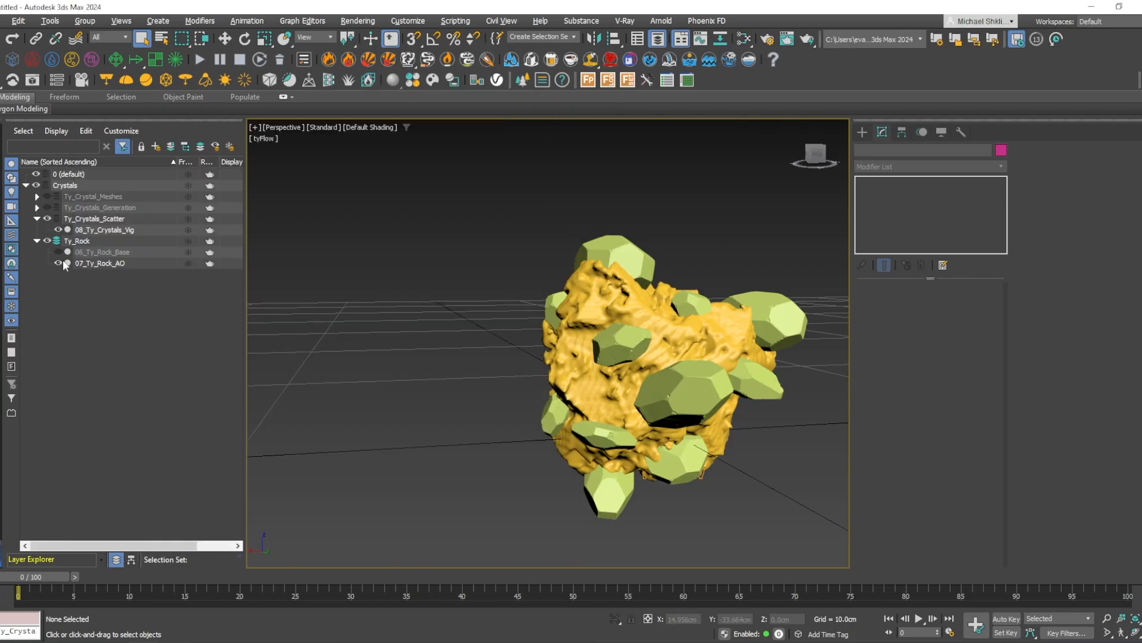
# Hide 07_Ty_Rock_AO and create a new tyFlow object in the Ty_Rock layer named 09_Ty_Rock_Final.
pyautogui.click(58, 263)
pyautogui.click(862, 131)
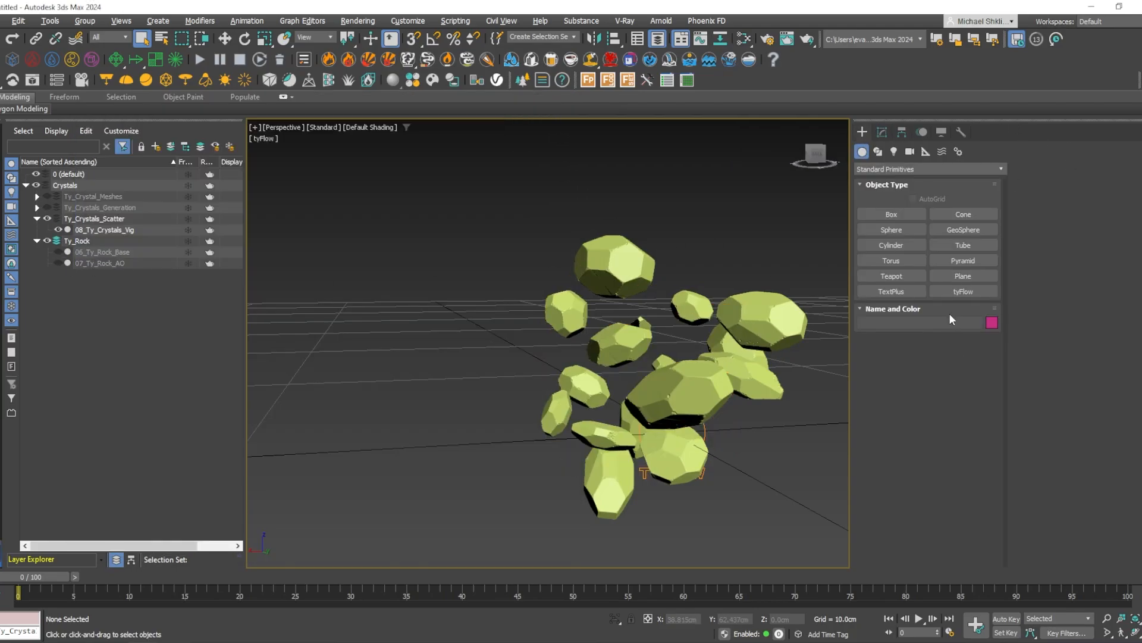
pyautogui.click(963, 290)
pyautogui.moveTo(668, 433); pyautogui.dragTo(670, 300)
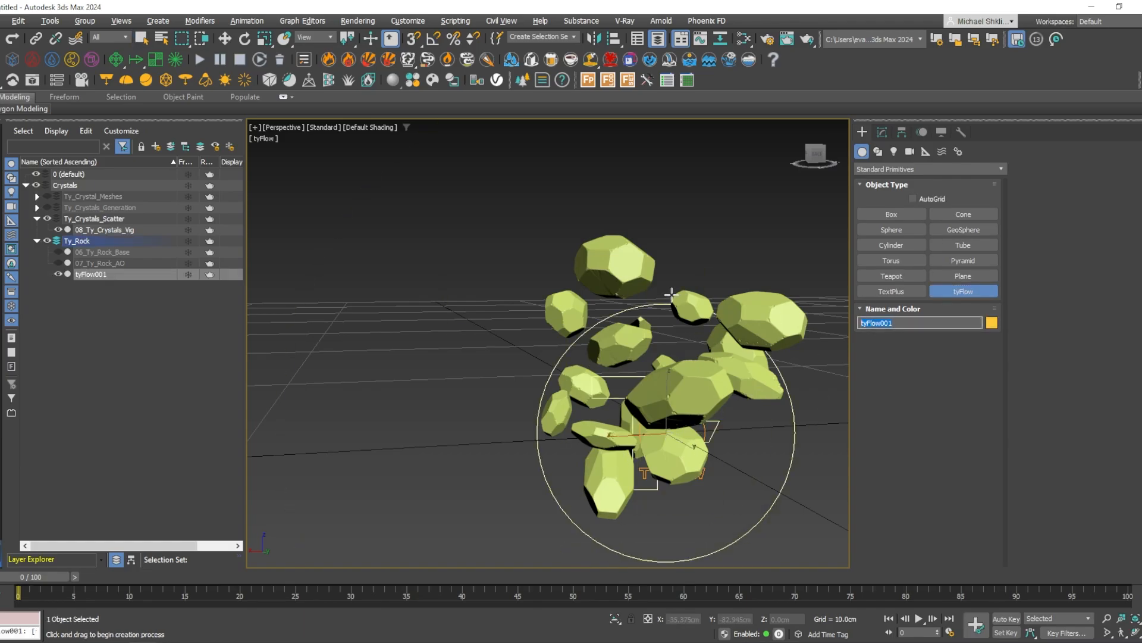
pyautogui.write('09_Ty_Rock_Final')
pyautogui.press('Return')
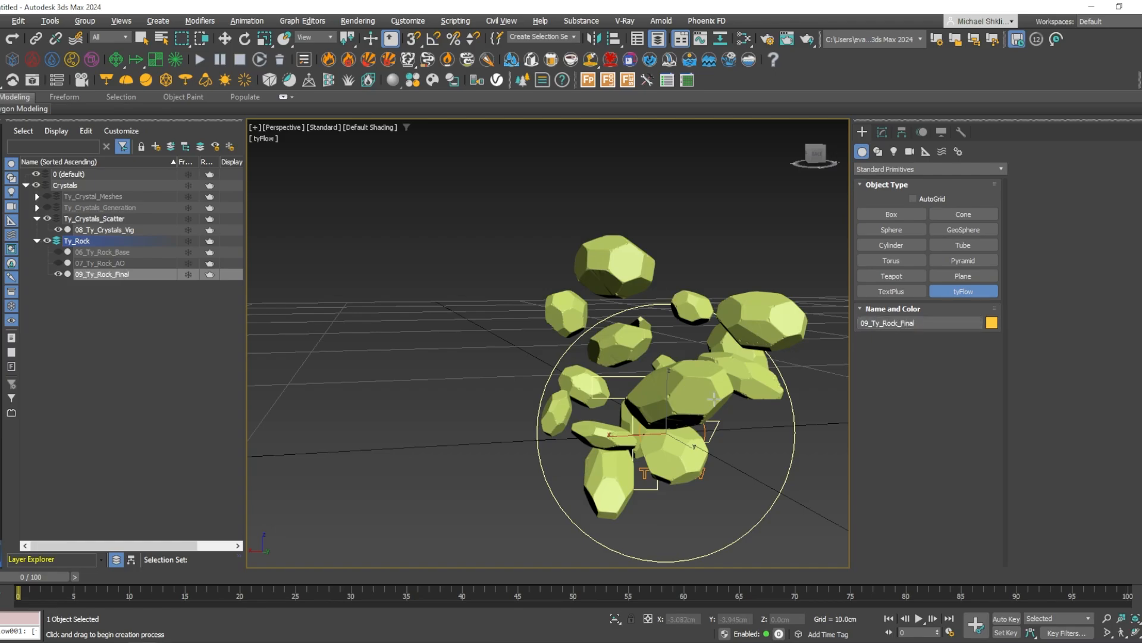
# Open the 09_Ty_Rock_Final flow and start it with a Birth VDB operator with a voxel size of 0.05 cm.
pyautogui.click(882, 132)
pyautogui.click(913, 317)
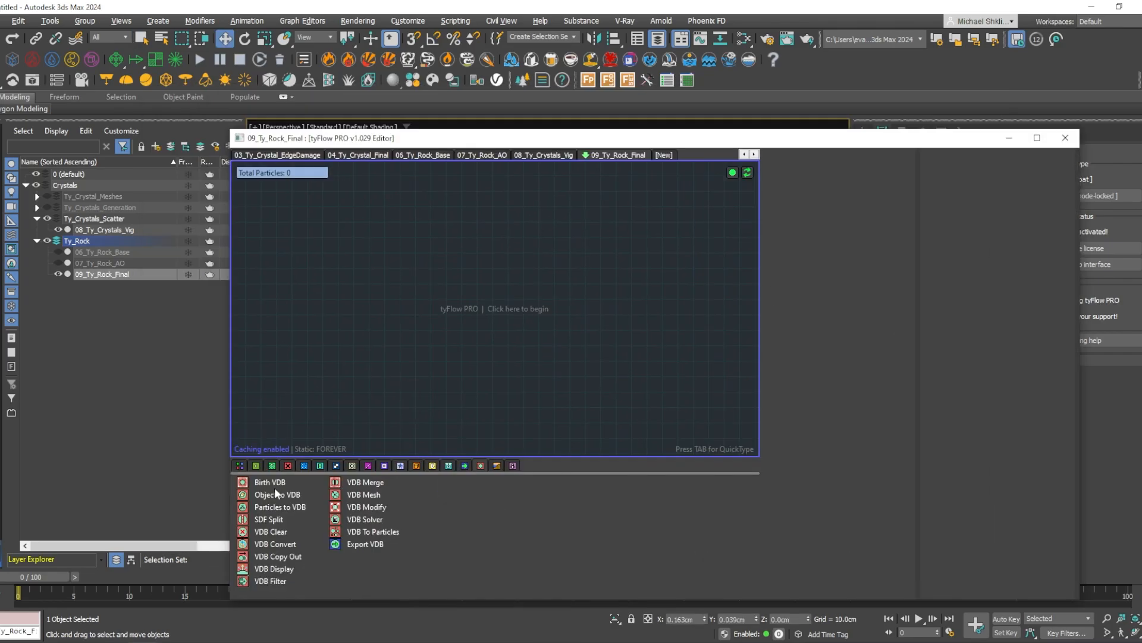
pyautogui.moveTo(274, 487); pyautogui.dragTo(491, 226)
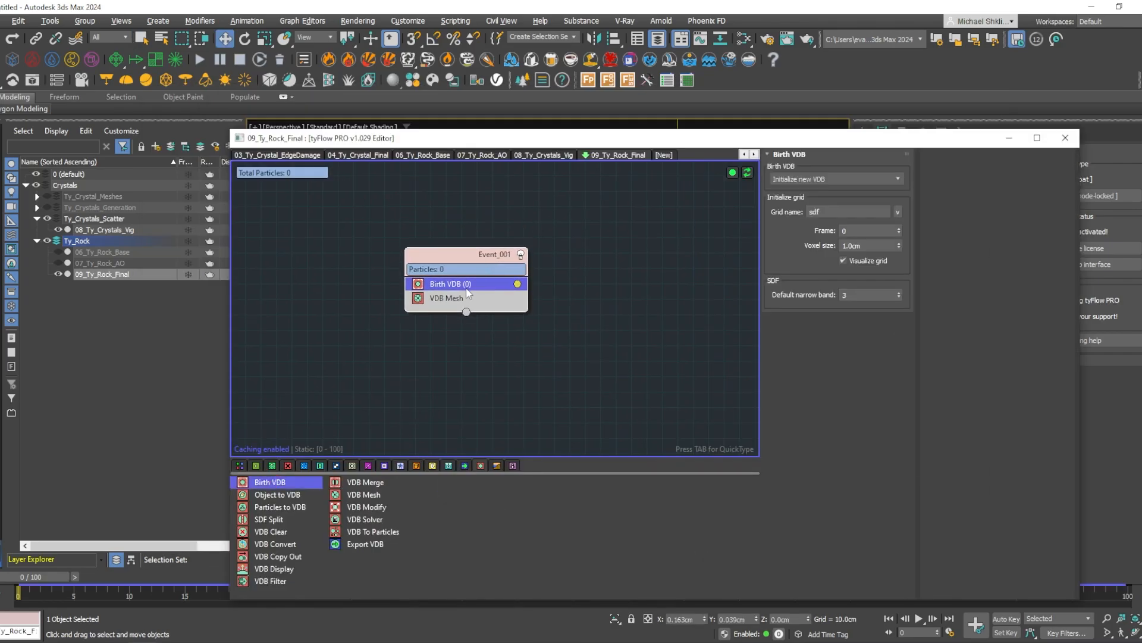
pyautogui.doubleClick(859, 245)
pyautogui.write('0.05')
pyautogui.press('Return')
# Insert an Object to VDB operator between Birth VDB and VDB Mesh and assign 07_Ty_Rock_AO as its source object.
pyautogui.press('Tab')
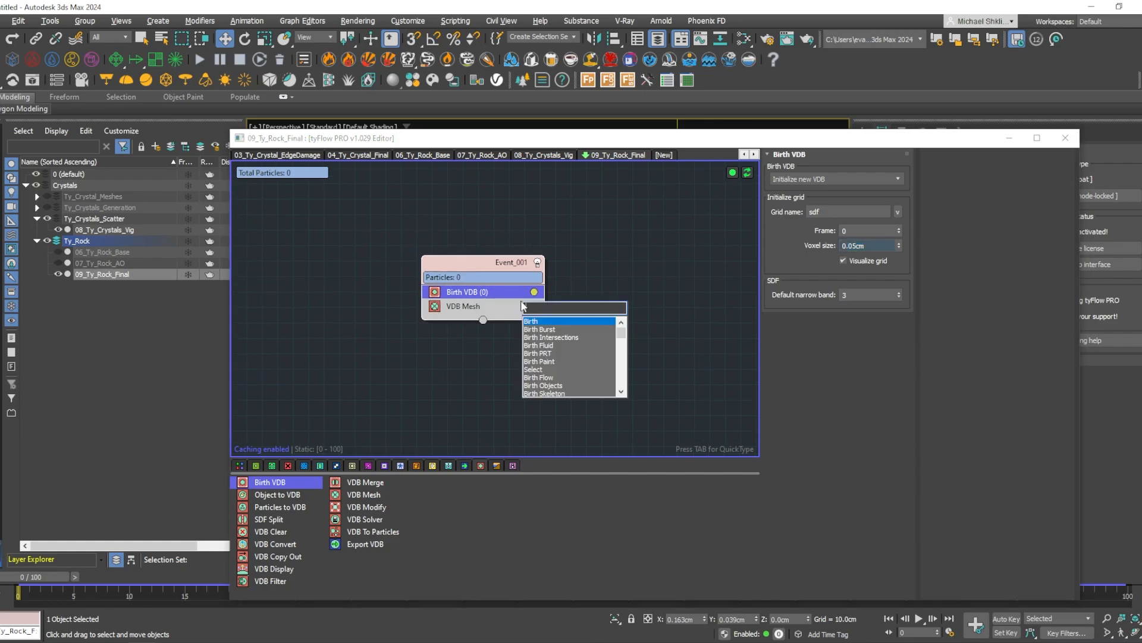
pyautogui.write('object')
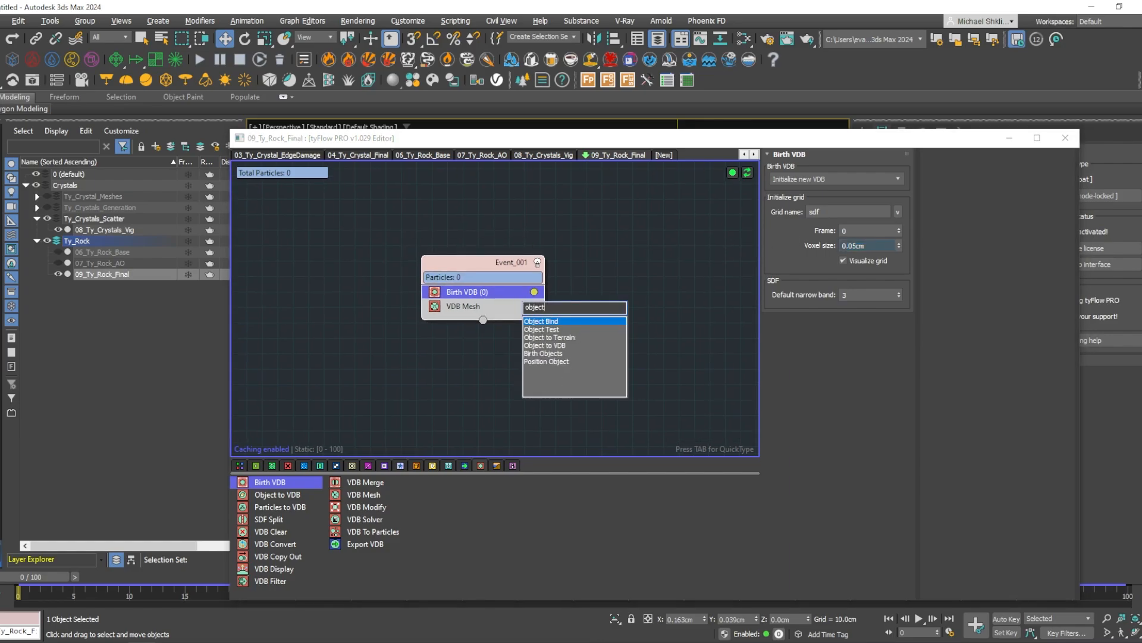
pyautogui.press('Down')
pyautogui.press('Down')
pyautogui.press('Down')
pyautogui.press('Down')
pyautogui.press('Up')
pyautogui.press('Return')
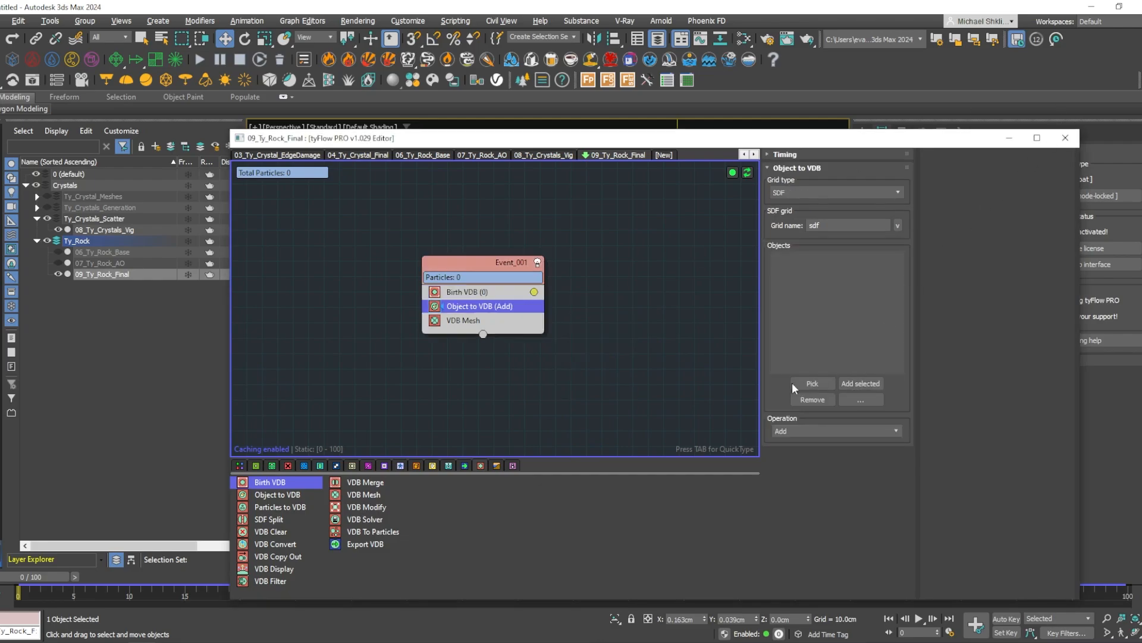
pyautogui.click(811, 383)
pyautogui.click(105, 263)
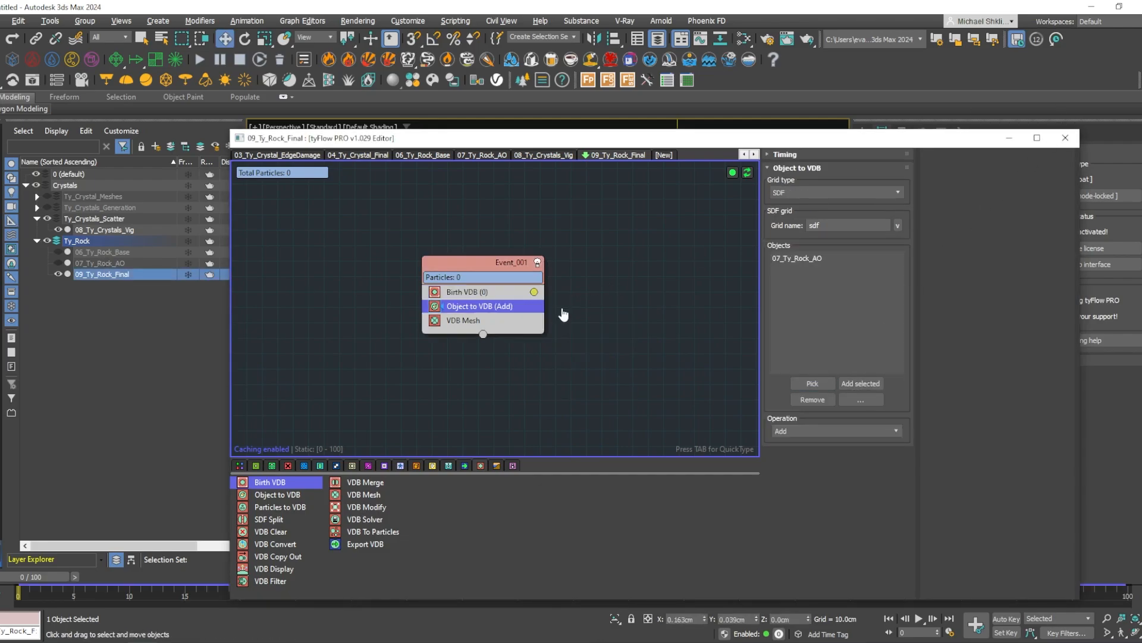
# Move the VDB Mesh operator out of Event_001 into a separate event below it.
pyautogui.moveTo(632, 314); pyautogui.dragTo(649, 337)
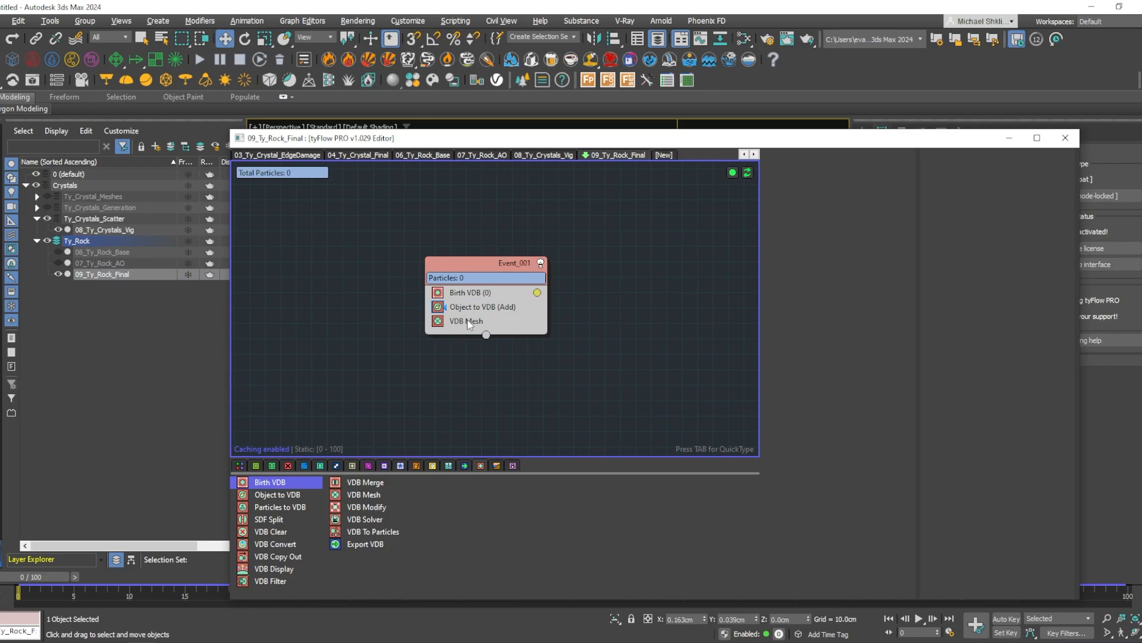
pyautogui.moveTo(469, 325); pyautogui.dragTo(604, 402)
pyautogui.click(602, 304)
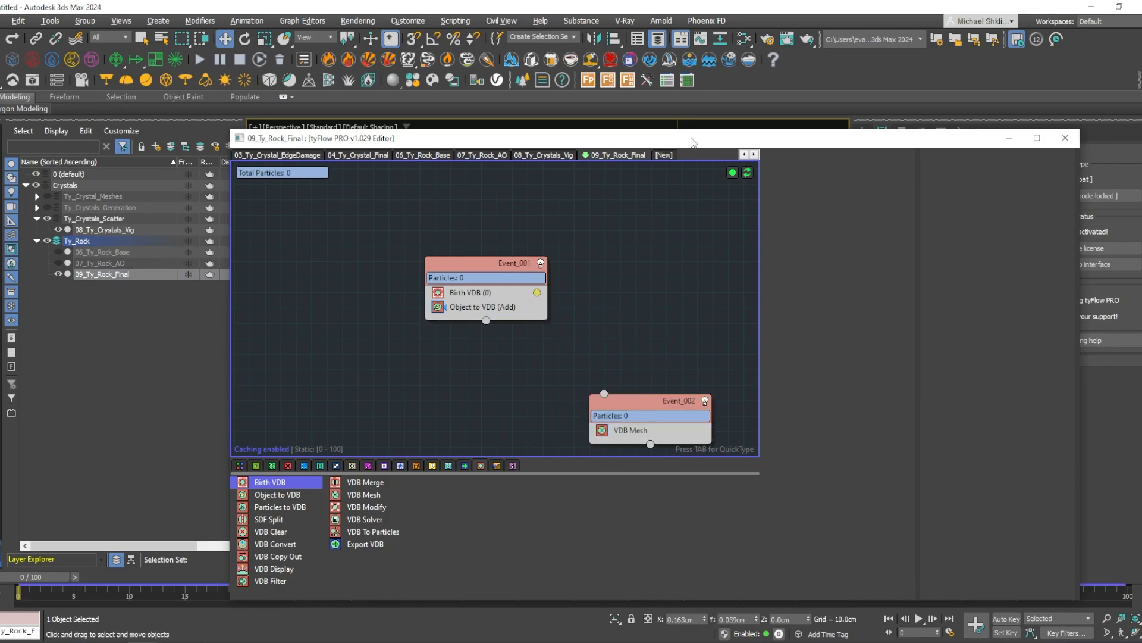
# Add a new event beside Event_001 that starts with a Birth VDB operator.
pyautogui.moveTo(692, 142); pyautogui.dragTo(608, 379)
pyautogui.click(321, 273)
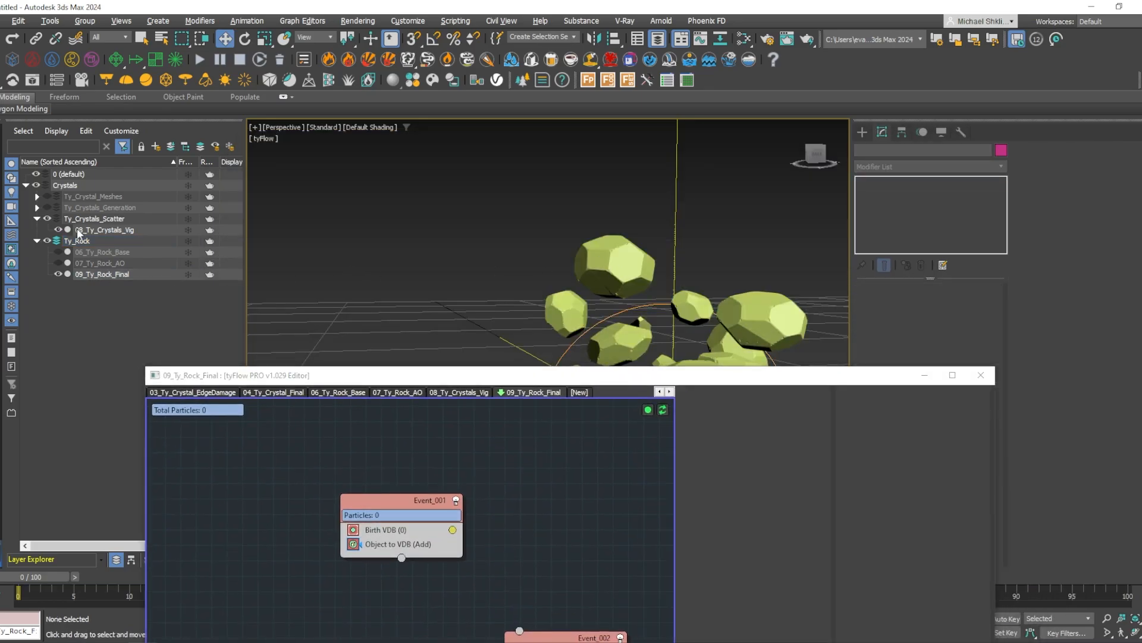
pyautogui.click(95, 229)
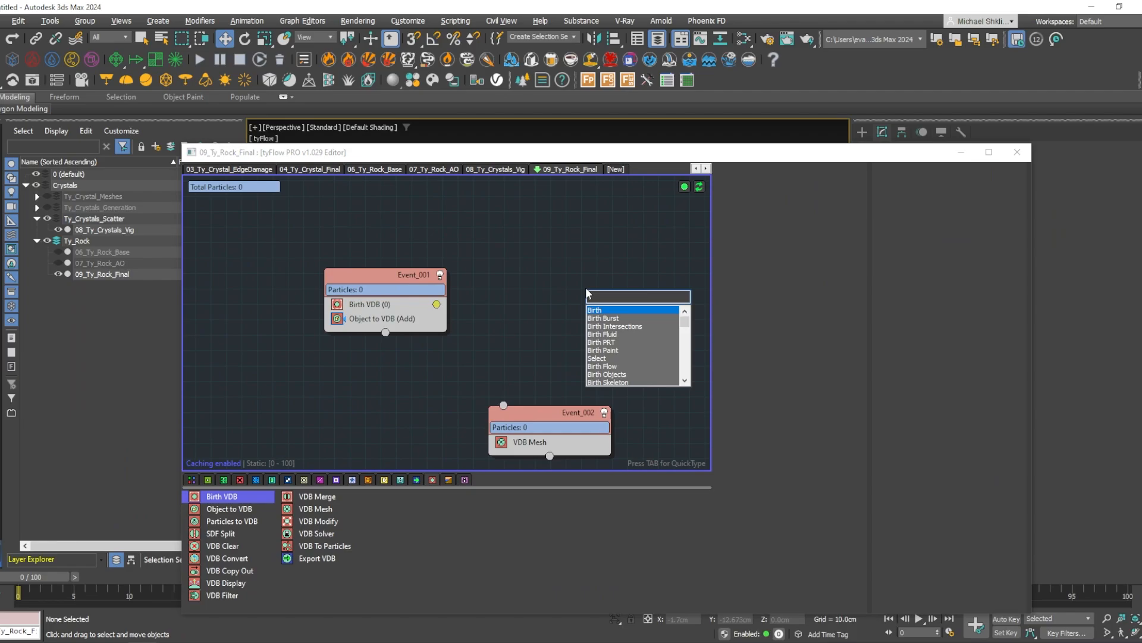
pyautogui.write('birth VDB')
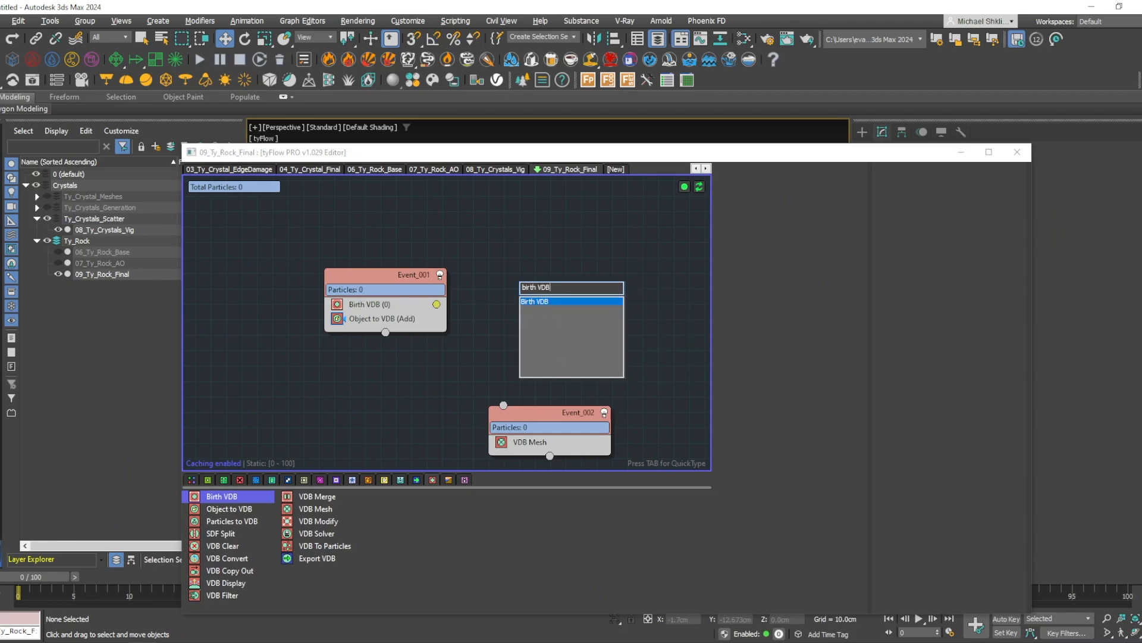
pyautogui.press('Return')
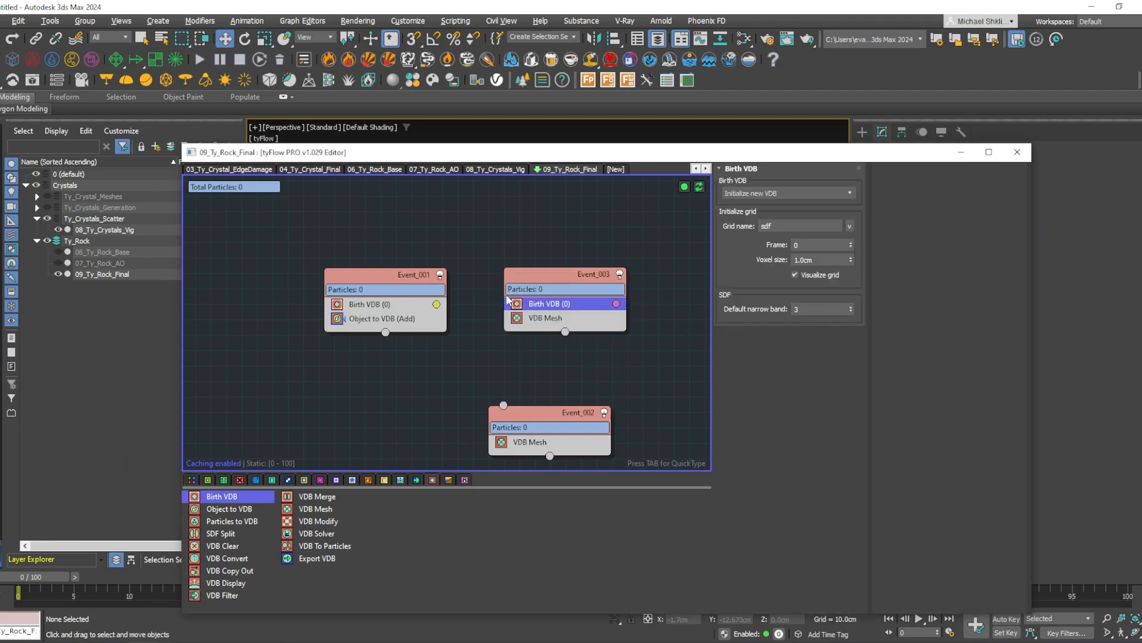
# Insert a Particles to VDB operator after Birth VDB in Event_003 and pick 08_Ty_Crystals_Vig as its particle source.
pyautogui.press('Tab')
pyautogui.write('partickle')
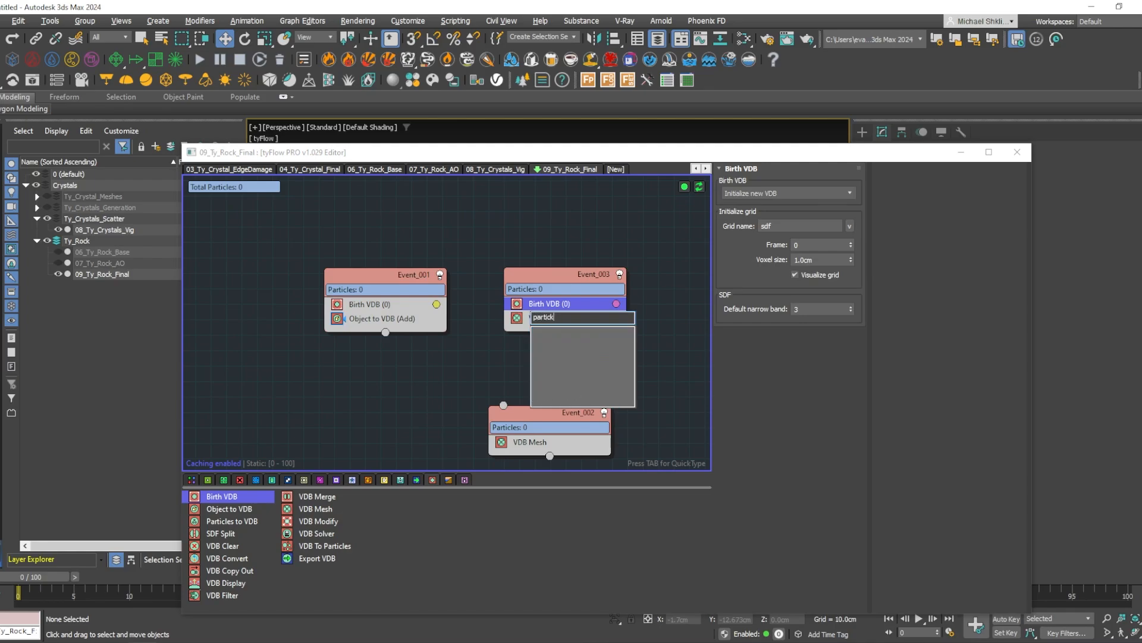
pyautogui.press('BackSpace')
pyautogui.press('Down')
pyautogui.press('Down')
pyautogui.press('Down')
pyautogui.press('Down')
pyautogui.press('Down')
pyautogui.press('Down')
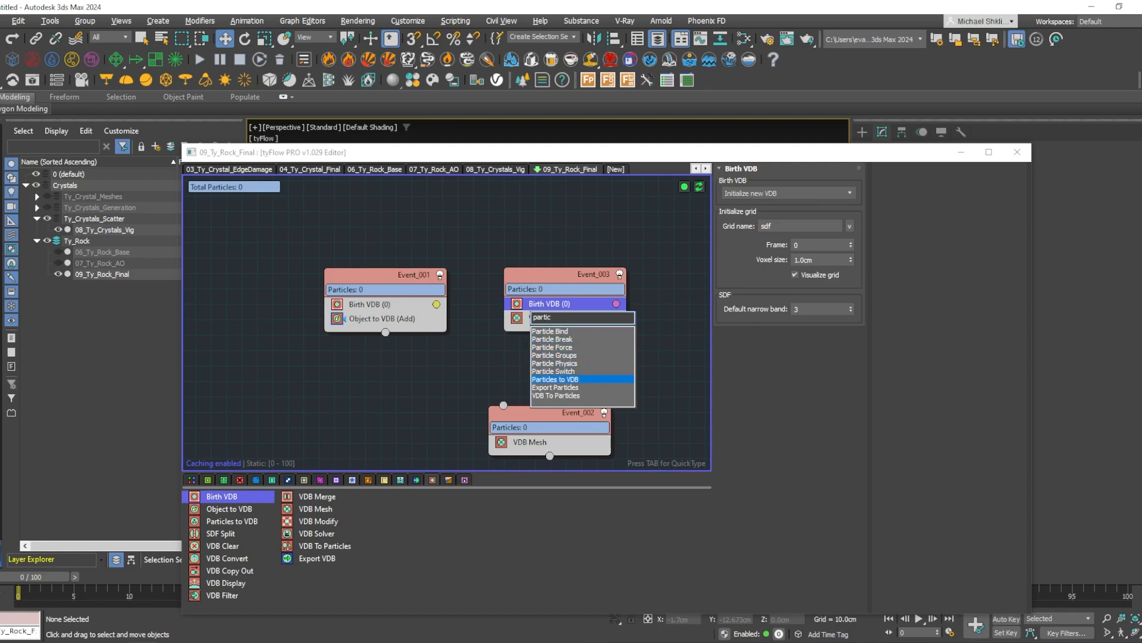
pyautogui.press('Return')
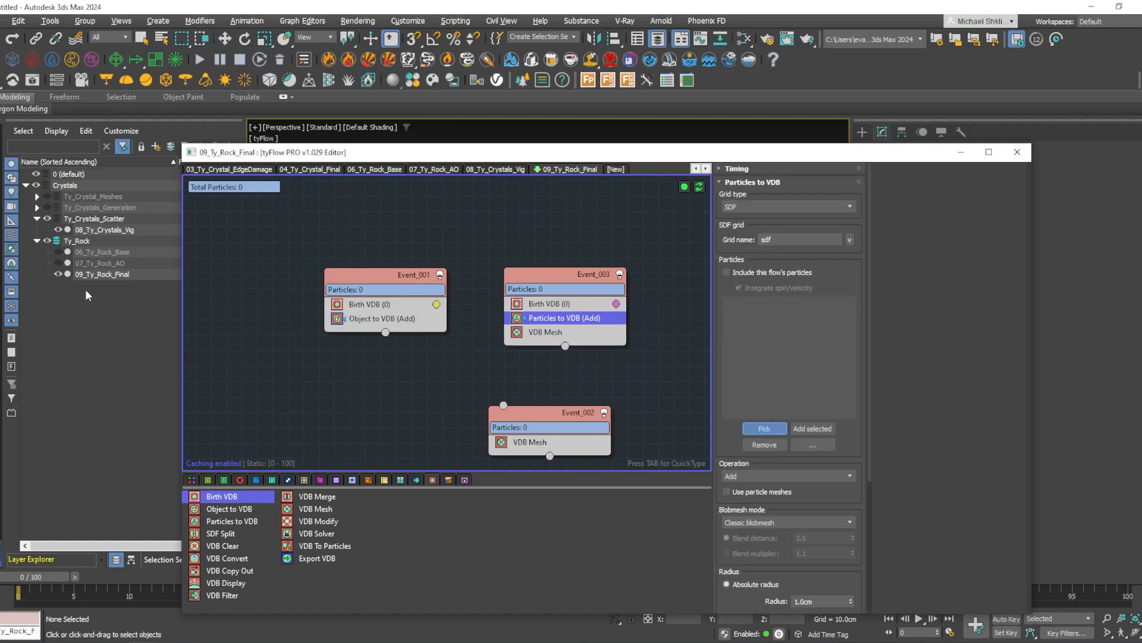
pyautogui.click(109, 231)
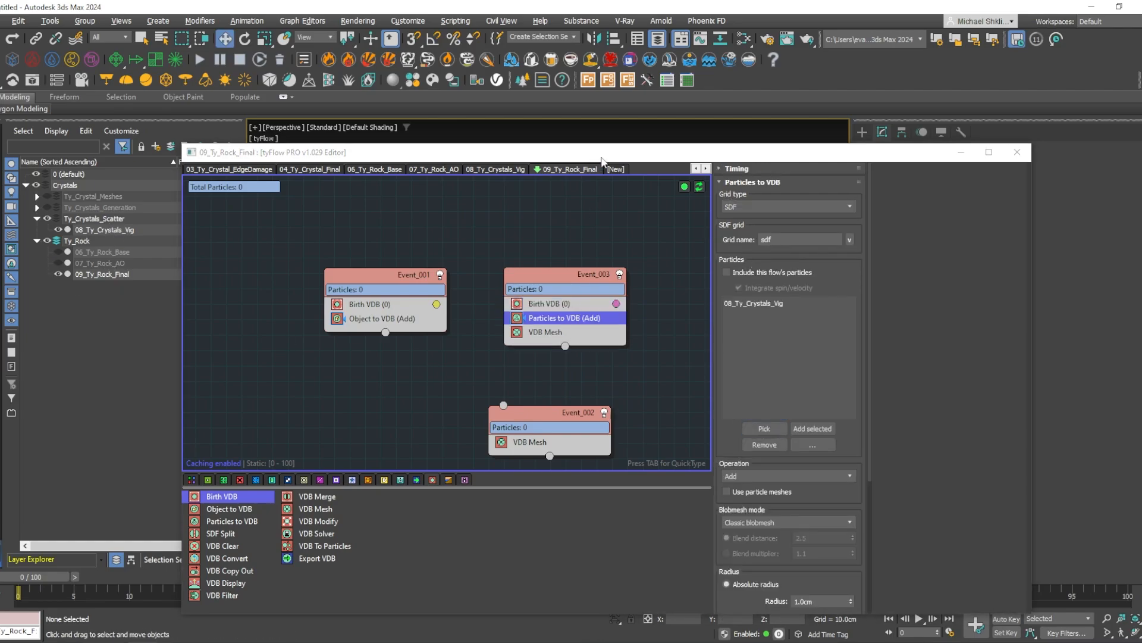
# Rename the 08_Ty_Crystals_Vig object to 08_Ty_Crystals_Big.
pyautogui.moveTo(602, 156); pyautogui.dragTo(588, 402)
pyautogui.click(95, 230)
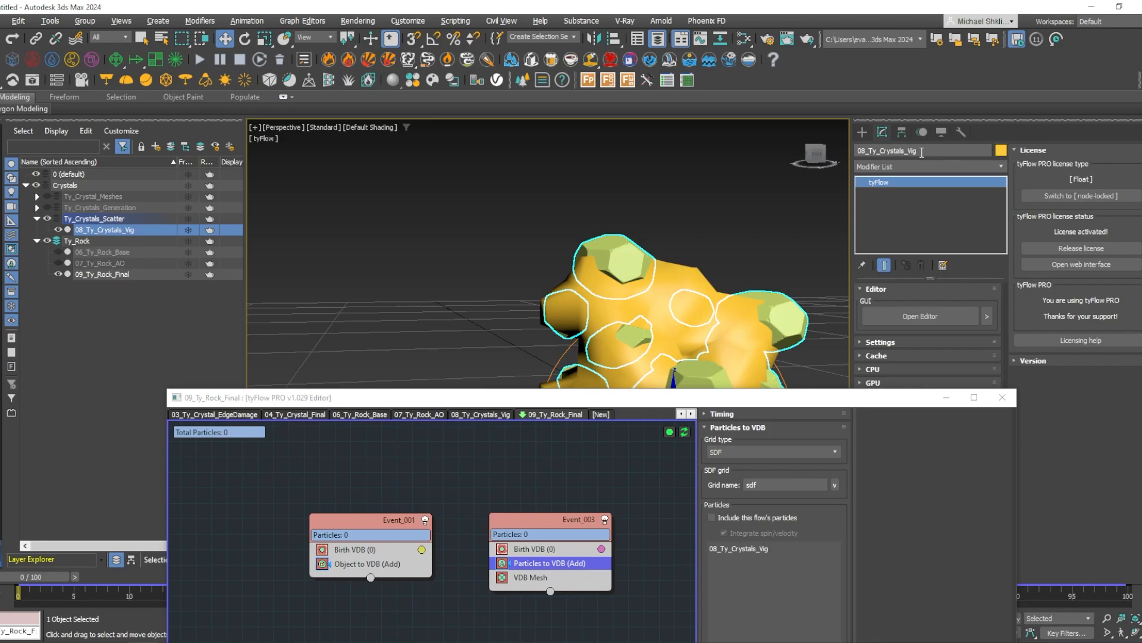
pyautogui.moveTo(907, 151); pyautogui.dragTo(971, 156)
pyautogui.write('Big')
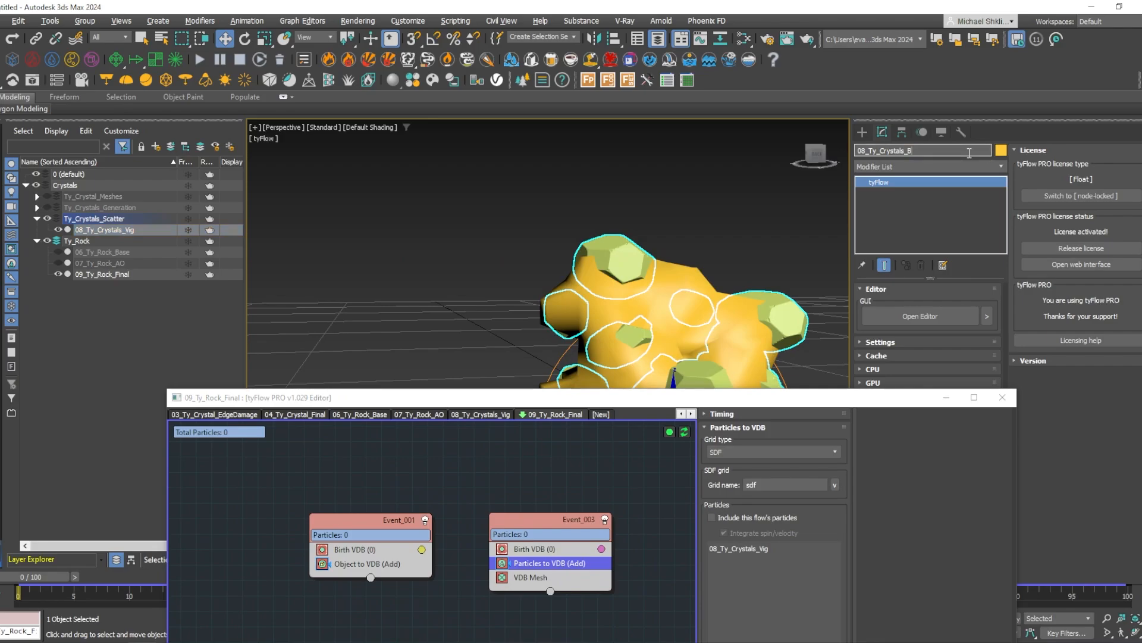
pyautogui.press('Return')
pyautogui.click(737, 243)
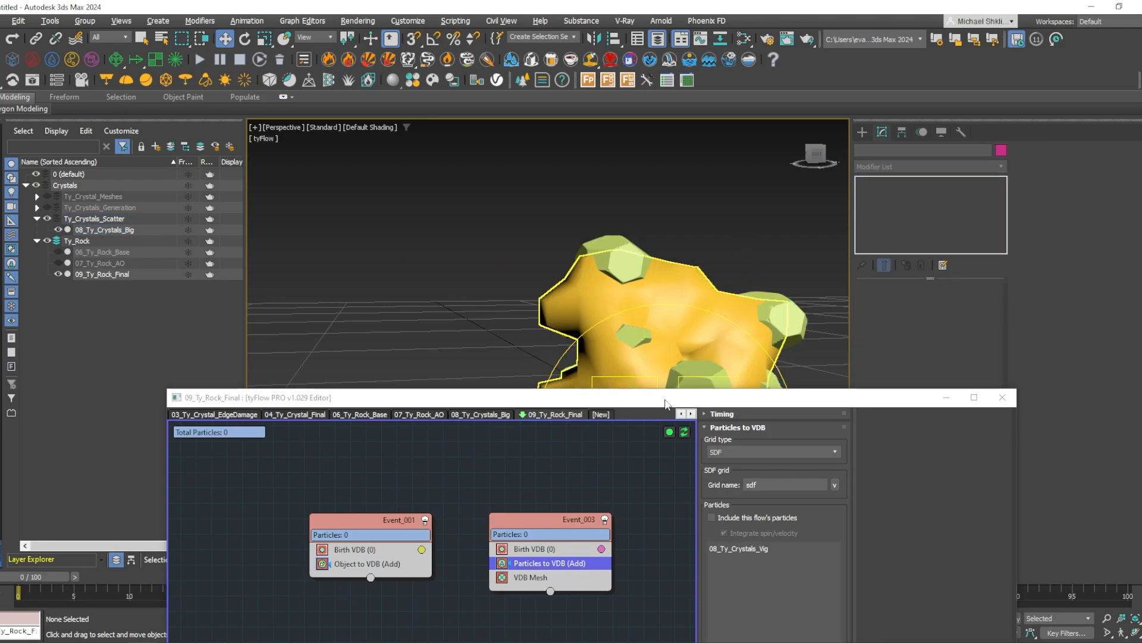
# Delete the VDB Mesh operator from Event_003 and set its Birth VDB voxel size to 0.05 cm.
pyautogui.moveTo(665, 395); pyautogui.dragTo(626, 93)
pyautogui.click(513, 277)
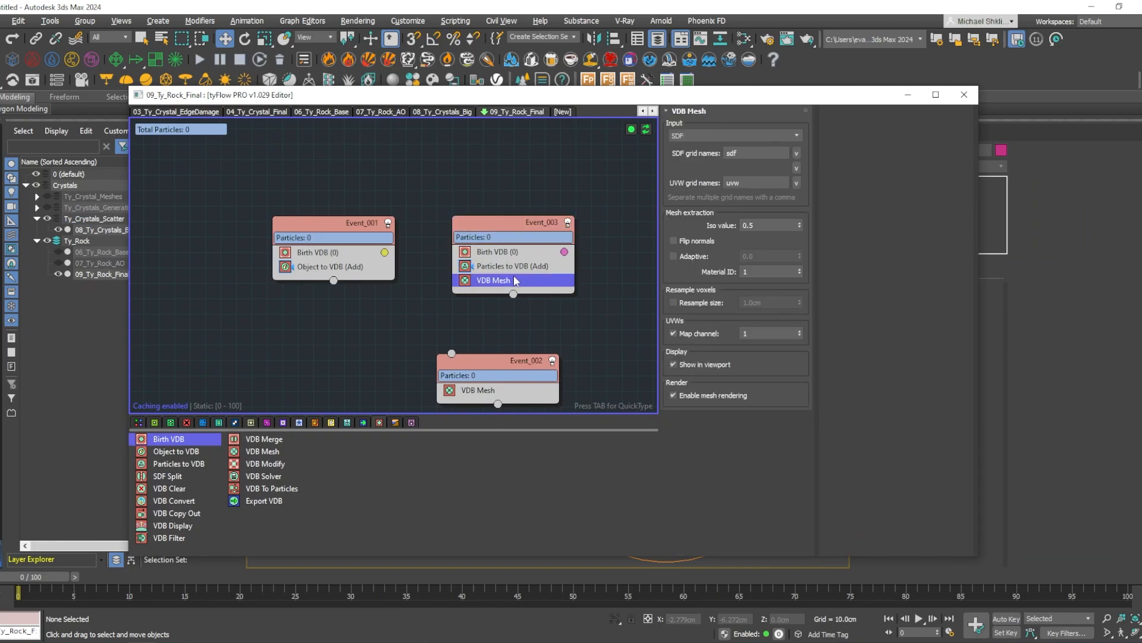
pyautogui.press('Delete')
pyautogui.moveTo(779, 203); pyautogui.dragTo(653, 194)
pyautogui.write('0.05')
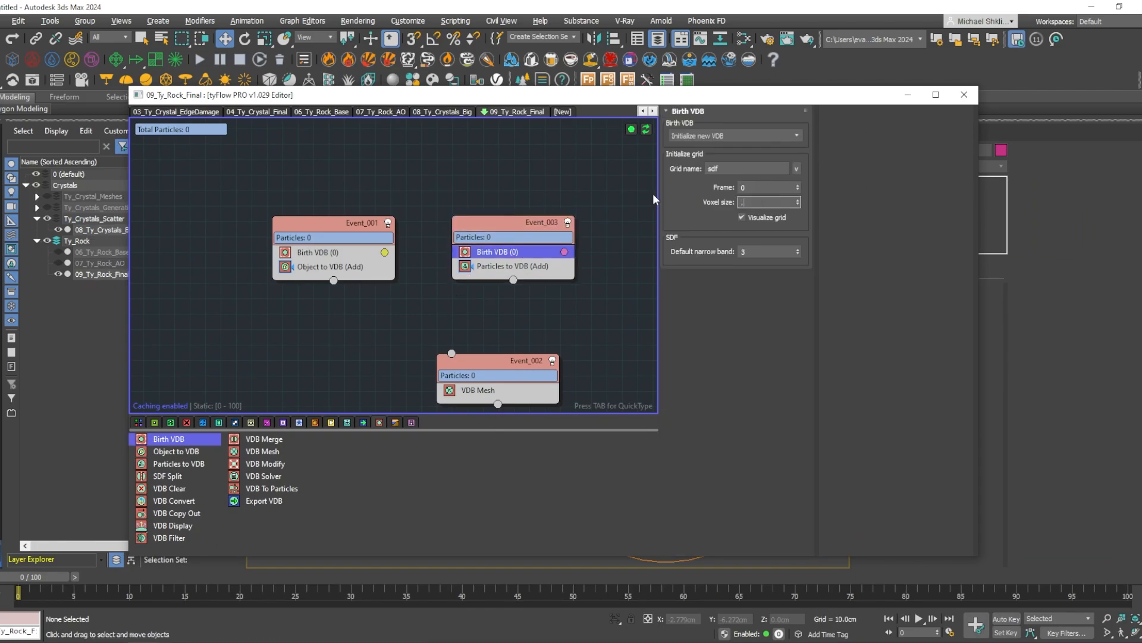
pyautogui.press('Return')
# Reposition Event_002 beneath the two birth events and set Event_003's evaluation priority to 2.
pyautogui.moveTo(538, 264); pyautogui.dragTo(564, 227, button='middle')
pyautogui.moveTo(516, 342); pyautogui.dragTo(490, 334)
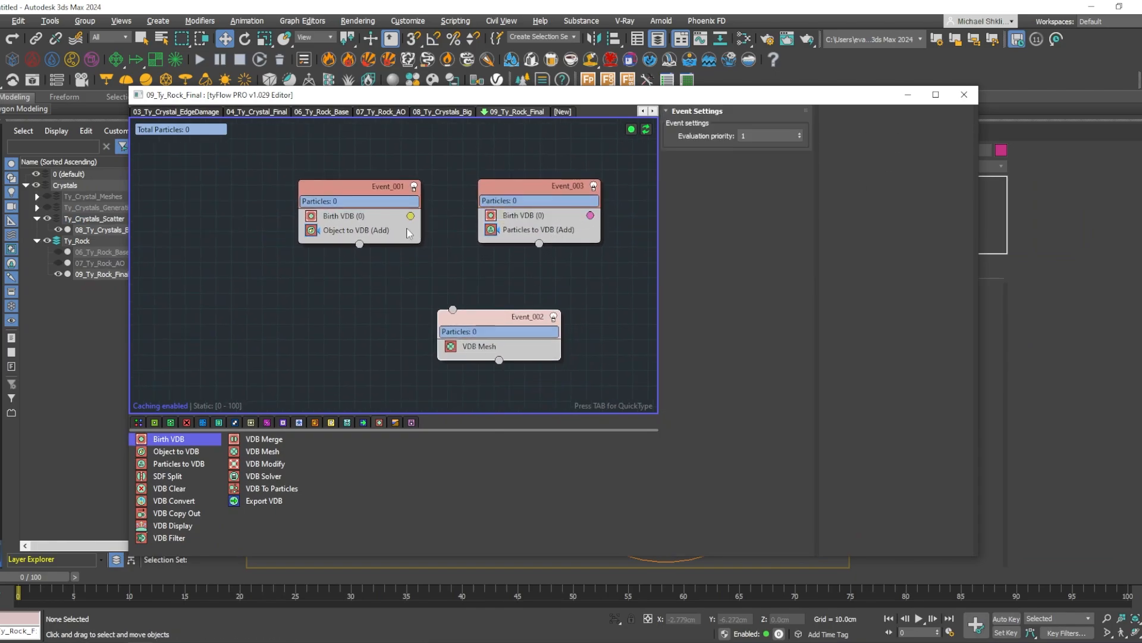
pyautogui.click(373, 249)
pyautogui.click(559, 209)
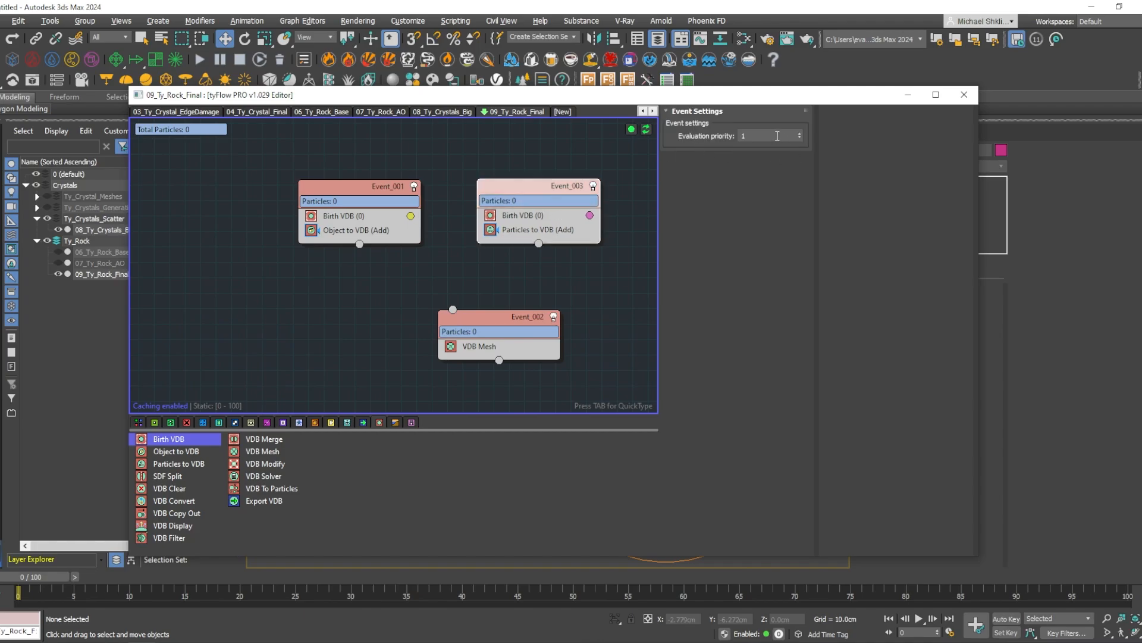
pyautogui.moveTo(777, 136); pyautogui.dragTo(666, 140)
pyautogui.write('2')
# Route Event_001 and Event_003 into Event_002 with VDB Copy Out operators, setting the Event_003 one to Subtract.
pyautogui.moveTo(541, 244); pyautogui.dragTo(554, 235, button='middle')
pyautogui.moveTo(372, 235); pyautogui.dragTo(542, 250)
pyautogui.click(723, 312)
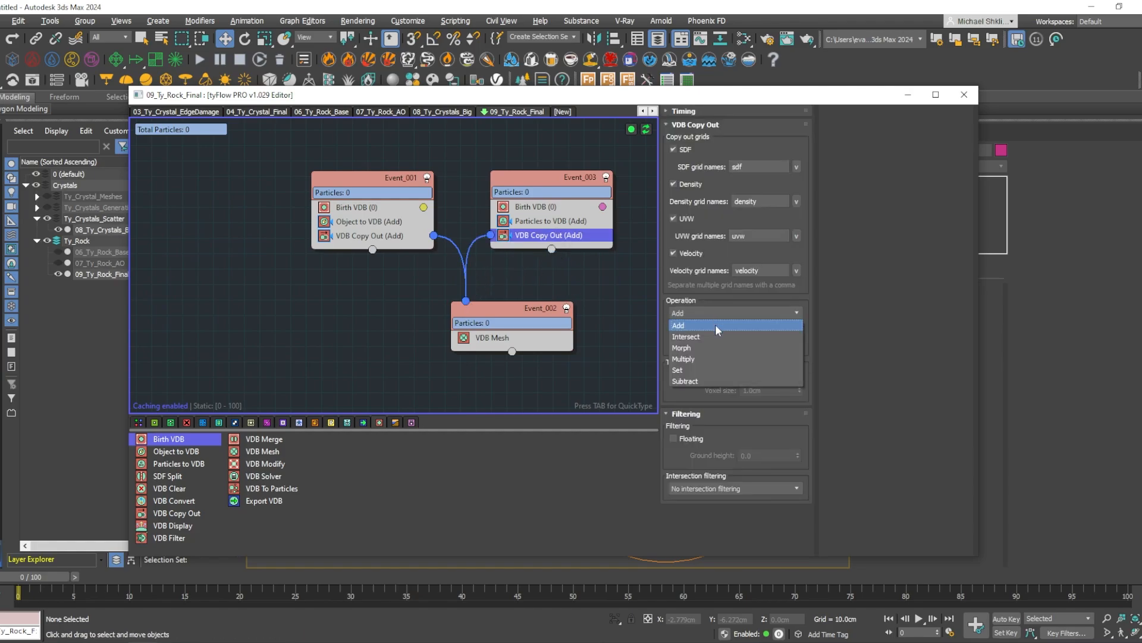
pyautogui.click(705, 381)
pyautogui.moveTo(709, 94); pyautogui.dragTo(680, 411)
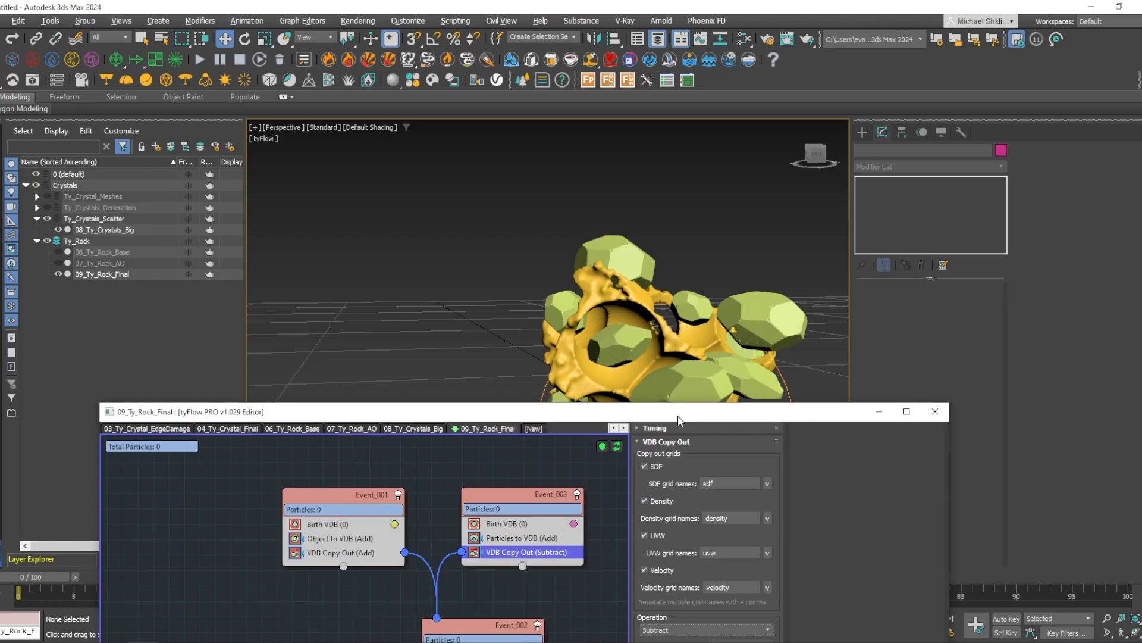
pyautogui.keyDown('alt'); pyautogui.moveTo(691, 286); pyautogui.dragTo(645, 220, button='middle'); pyautogui.keyUp('alt')
pyautogui.moveTo(646, 220); pyautogui.dragTo(649, 266, button='middle')
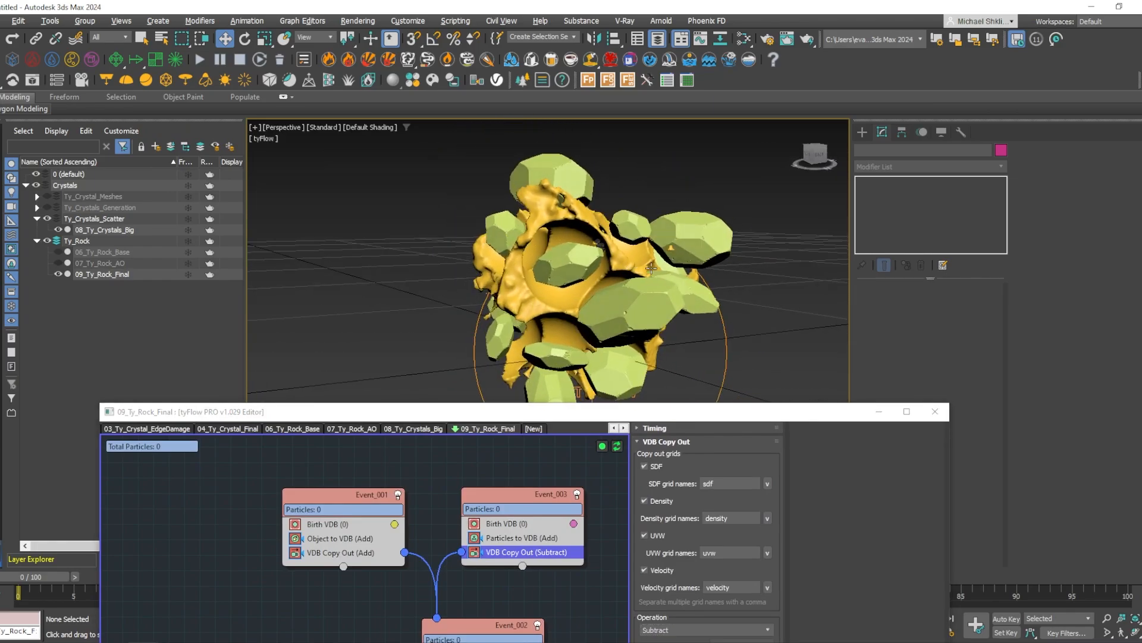
# Enable Use particle meshes on the Particles to VDB operator in Event_003.
pyautogui.click(532, 525)
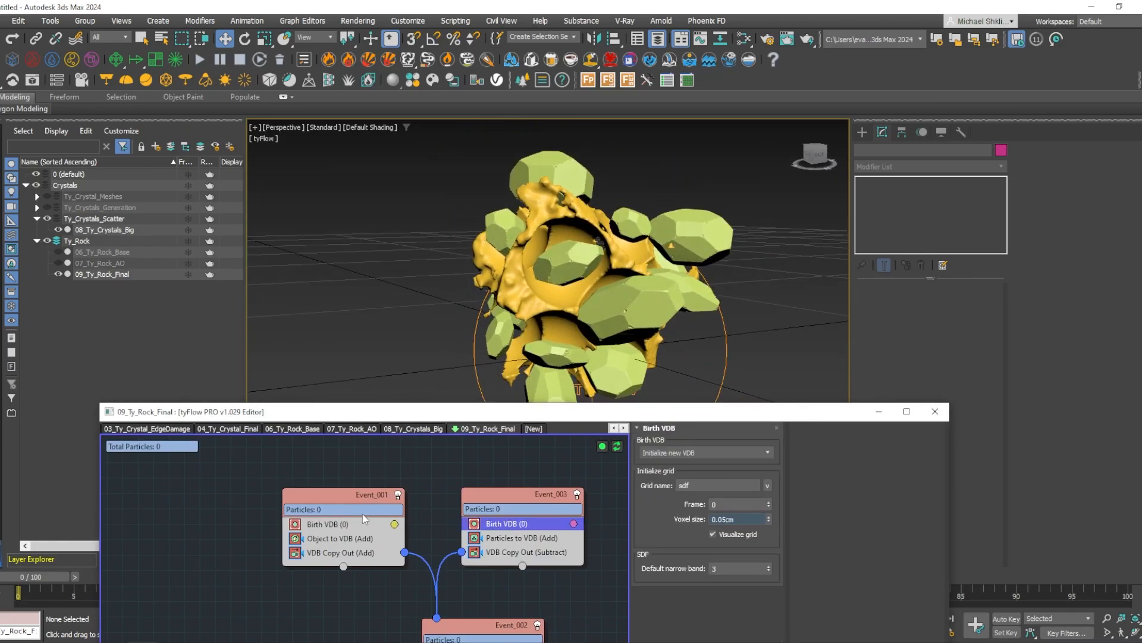
pyautogui.click(359, 525)
pyautogui.click(519, 538)
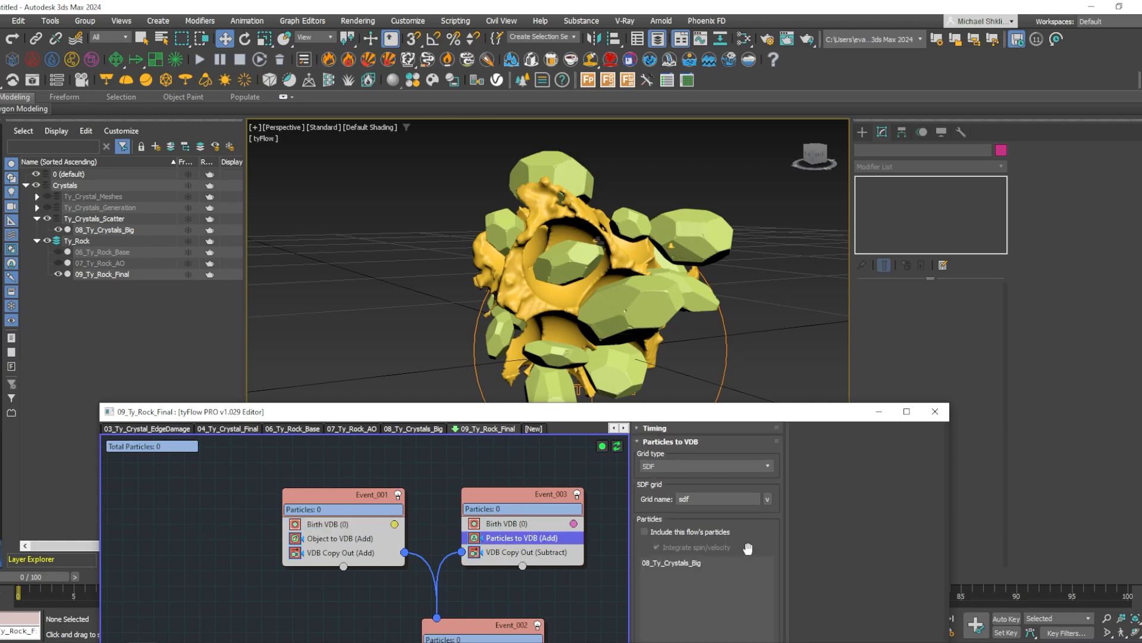
pyautogui.moveTo(721, 418); pyautogui.dragTo(557, 188)
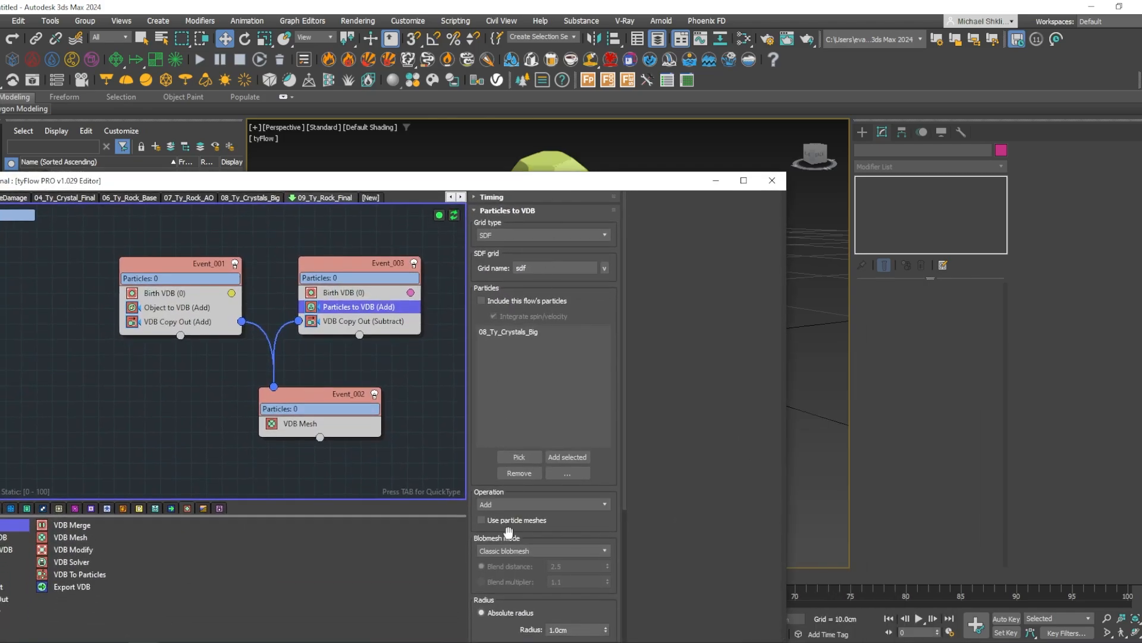
pyautogui.moveTo(560, 189); pyautogui.dragTo(639, 433)
# Examine the crystal-shaped cavities carved in the rock, hiding and re-showing 08_Ty_Crystals_Big to compare.
pyautogui.scroll(6, 523, 238)
pyautogui.keyDown('alt'); pyautogui.moveTo(523, 285); pyautogui.dragTo(559, 212, button='middle'); pyautogui.keyUp('alt')
pyautogui.scroll(-5, 601, 184)
pyautogui.scroll(5, 571, 191)
pyautogui.moveTo(379, 244); pyautogui.dragTo(377, 259, button='middle')
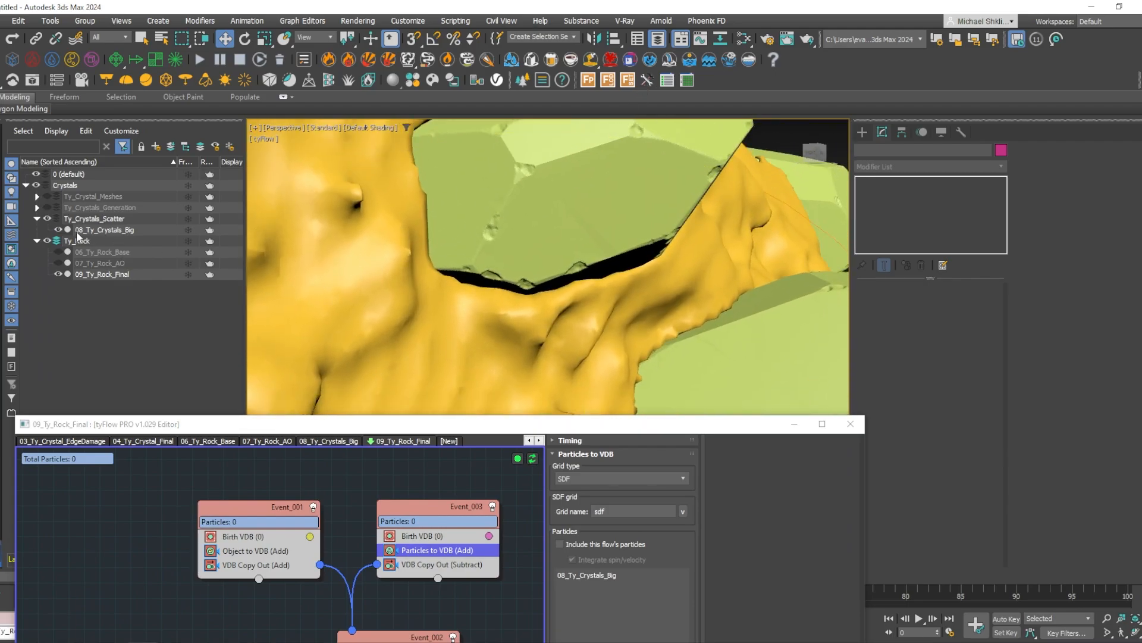
pyautogui.click(58, 229)
pyautogui.moveTo(573, 208); pyautogui.dragTo(598, 270, button='middle')
pyautogui.scroll(-5, 550, 271)
pyautogui.scroll(8, 587, 324)
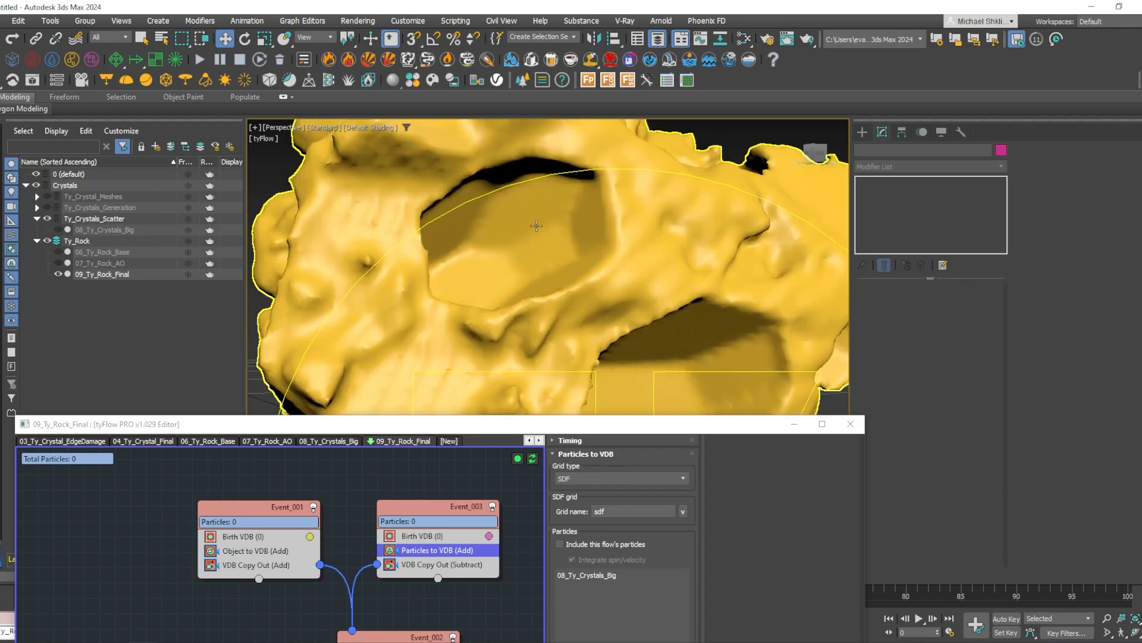
pyautogui.click(58, 229)
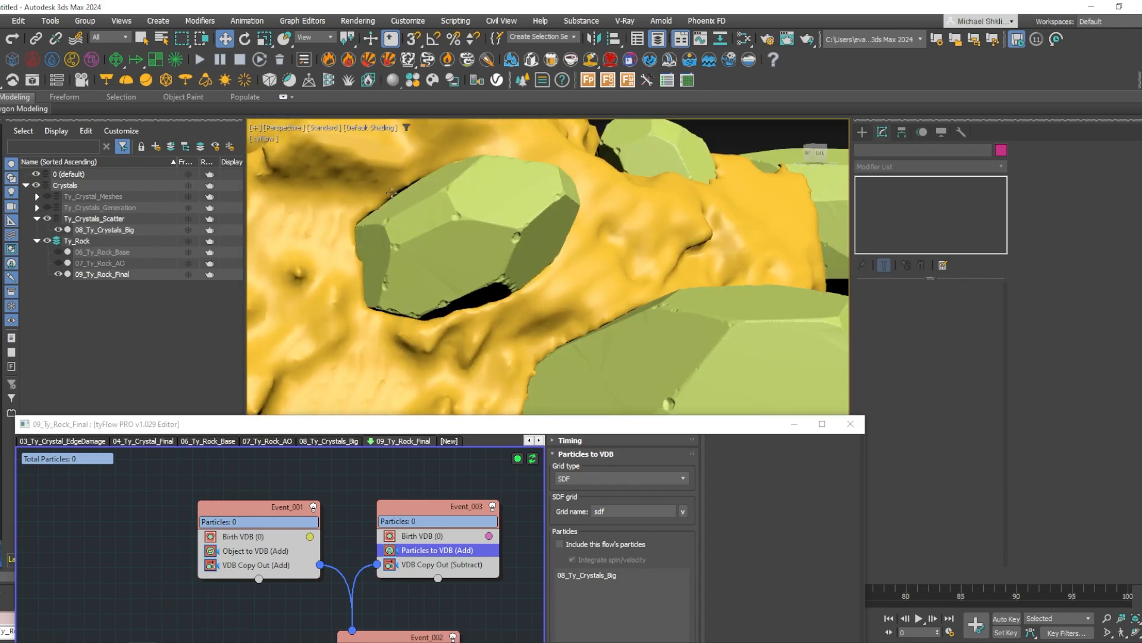
# Examine the rock mesh up close and from a distance, including its inside and the gaps around the crystals.
pyautogui.scroll(6, 419, 206)
pyautogui.scroll(4, 418, 206)
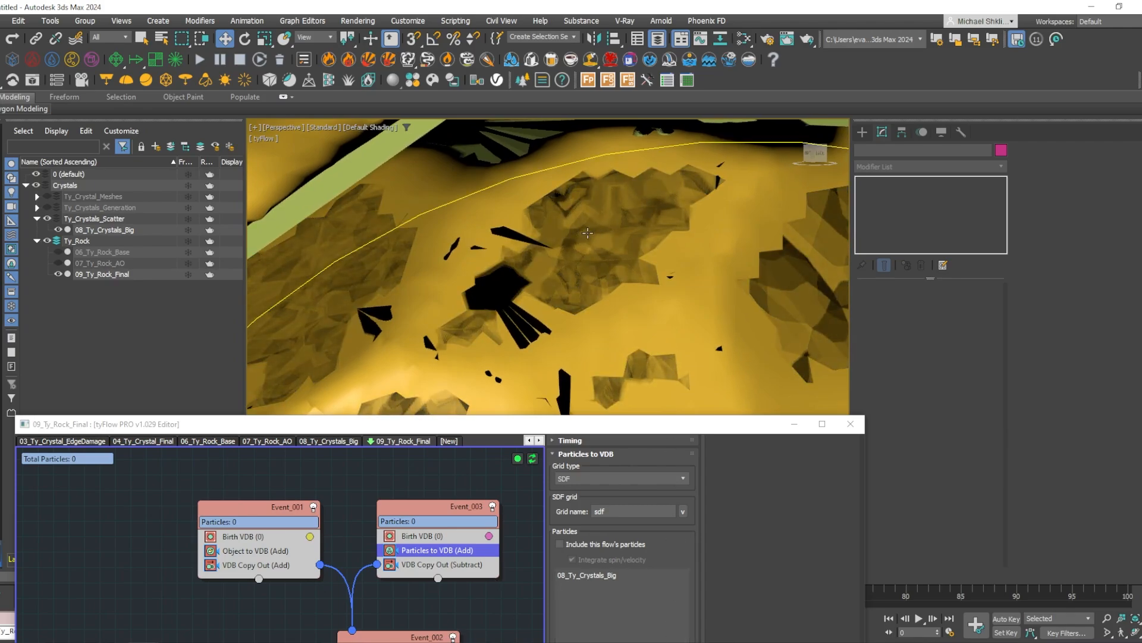
pyautogui.scroll(5, 521, 178)
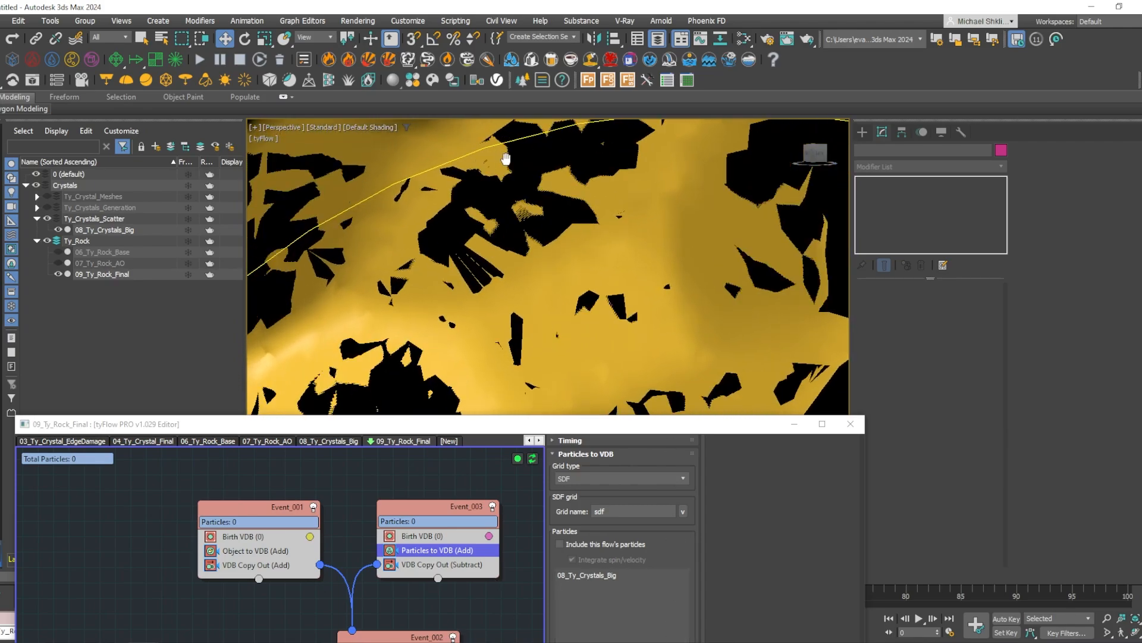
pyautogui.scroll(-7, 522, 178)
pyautogui.scroll(6, 521, 177)
pyautogui.scroll(-10, 522, 178)
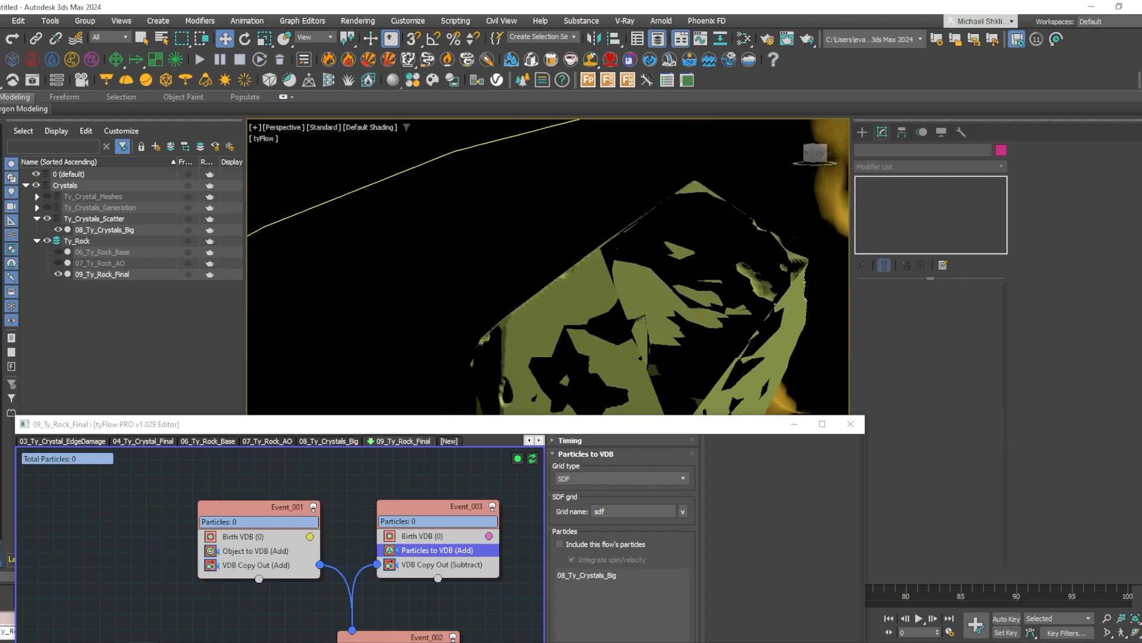
pyautogui.scroll(10, 521, 178)
pyautogui.keyDown('alt'); pyautogui.moveTo(521, 178); pyautogui.dragTo(520, 282, button='middle'); pyautogui.keyUp('alt')
pyautogui.scroll(3, 519, 282)
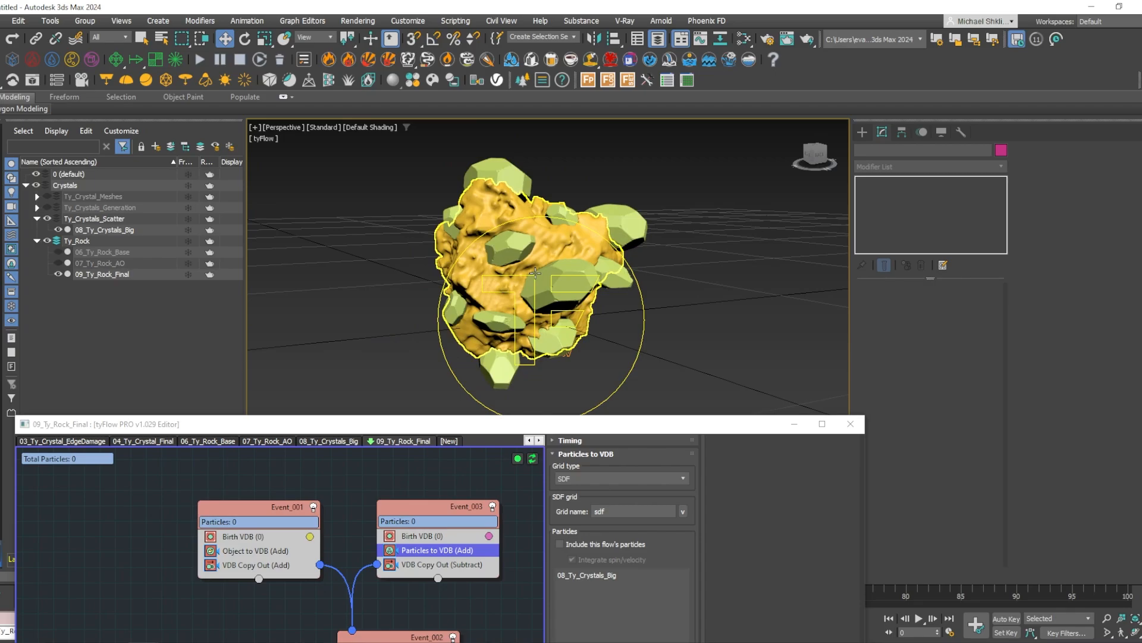
pyautogui.scroll(5, 581, 244)
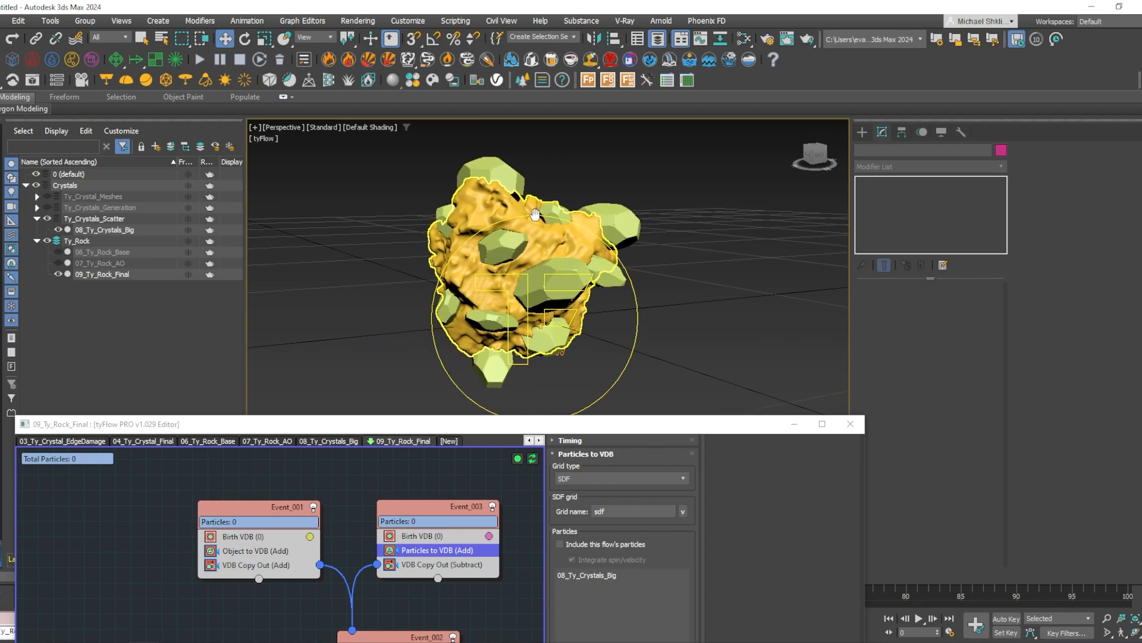
pyautogui.scroll(-2, 541, 247)
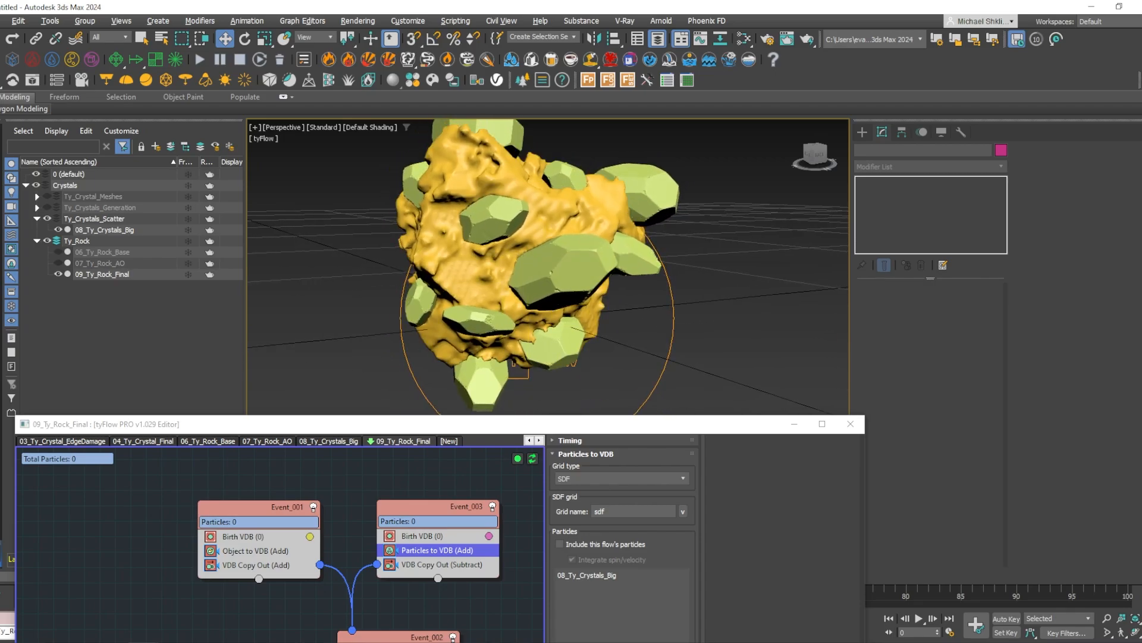
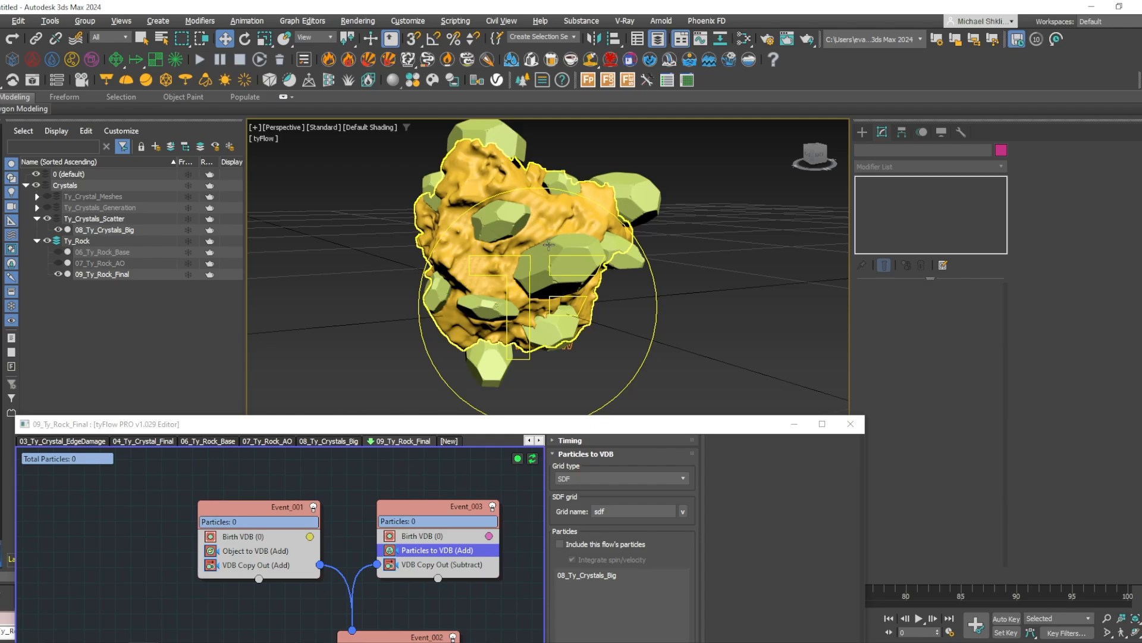
# Insert a VDB Solver operator between Particles to VDB and VDB Copy Out in Event_003.
pyautogui.moveTo(417, 424); pyautogui.dragTo(450, 205)
pyautogui.press('Tab')
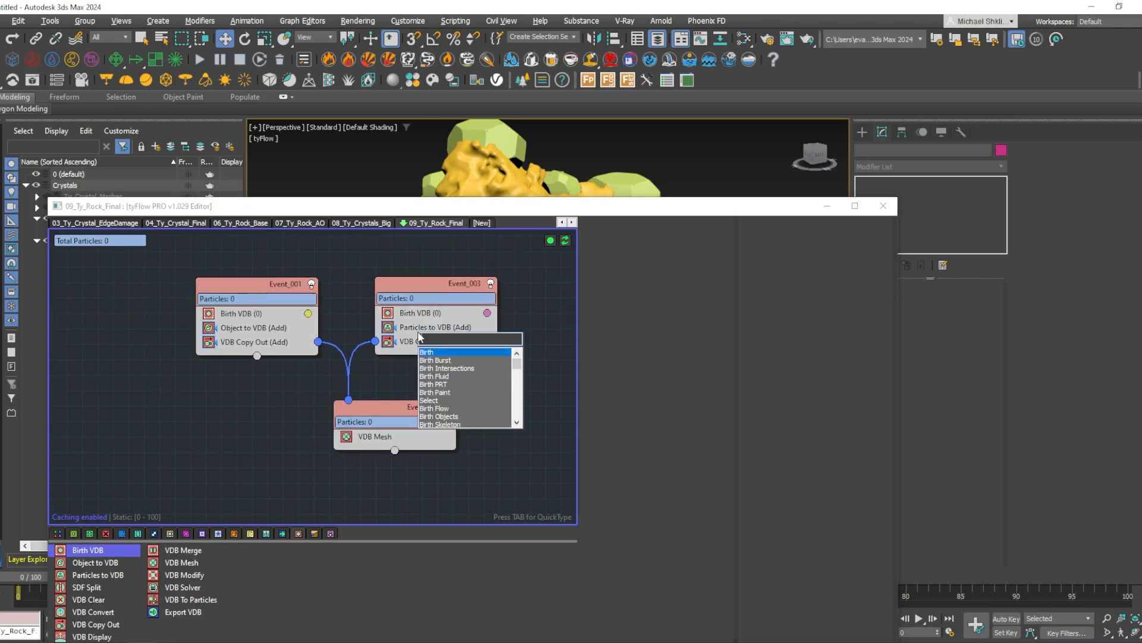
pyautogui.write('solver')
pyautogui.press('Return')
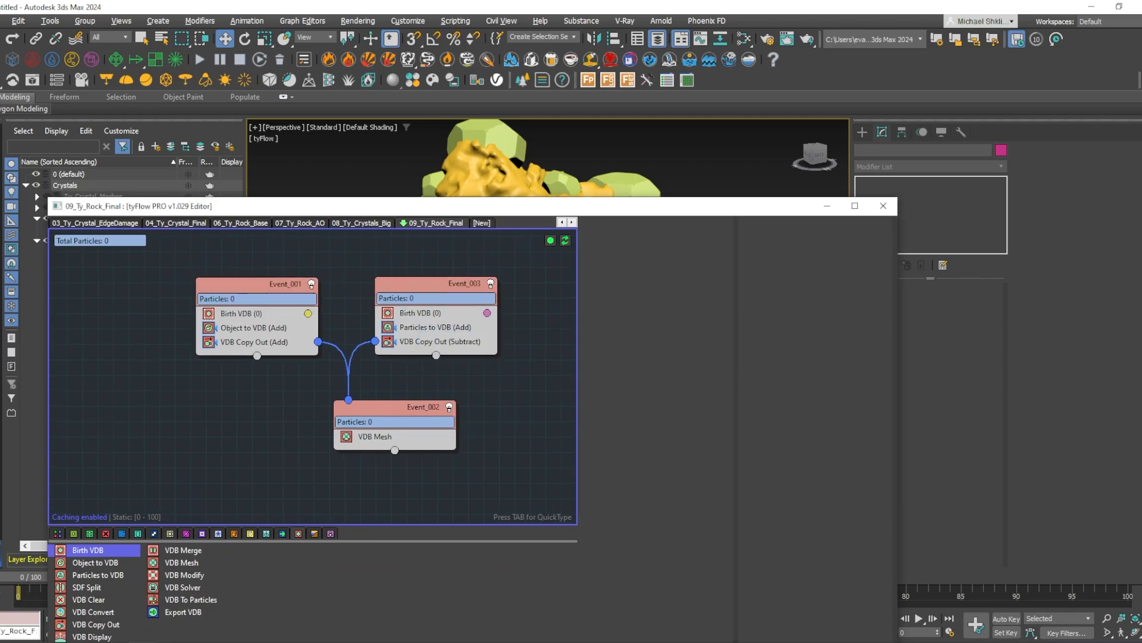
# Insert a VDB Modify operator between Particles to VDB and VDB Solver in Event_003.
pyautogui.press('Tab')
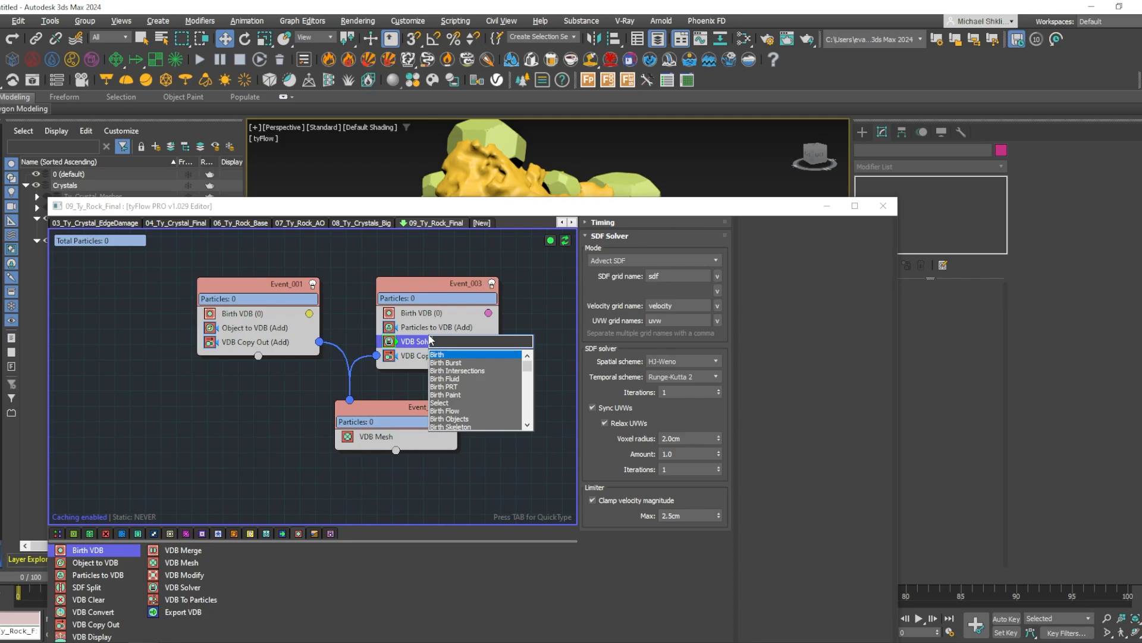
pyautogui.write('vdb mo')
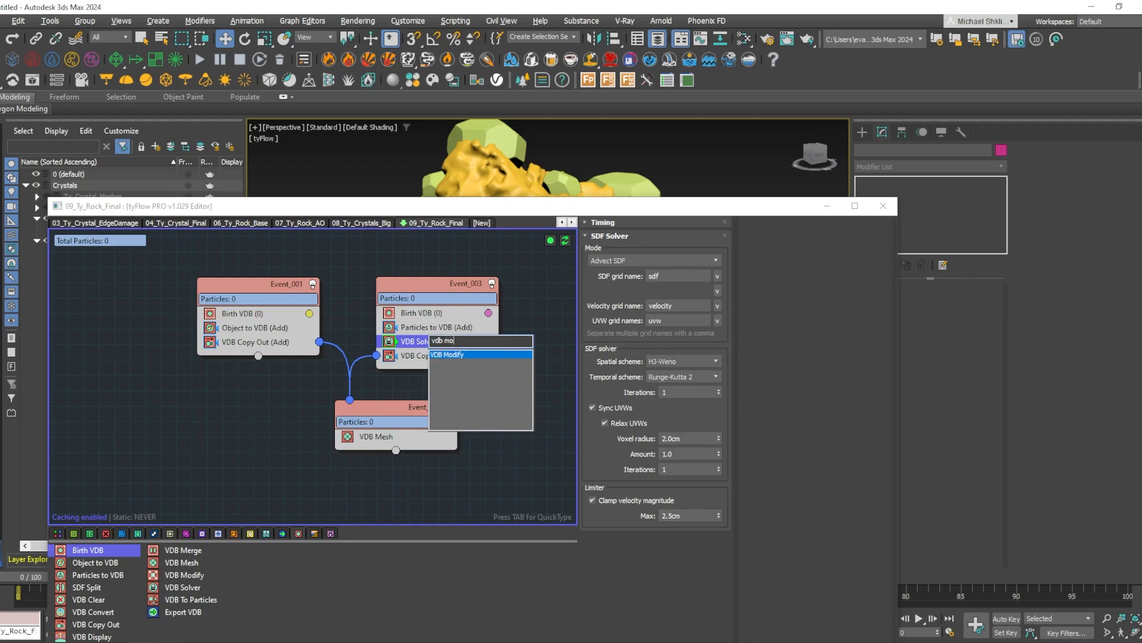
pyautogui.write('d')
pyautogui.press('Return')
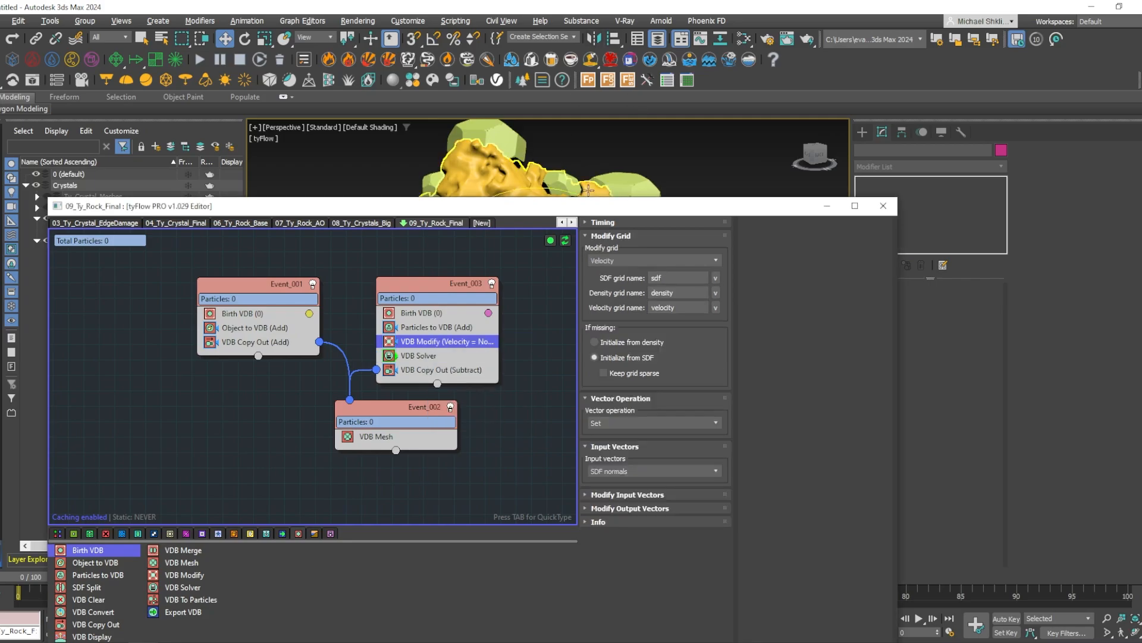
# Inspect the crystal cavity's edge in wireframe and move VDB Mesh above VDB Copy Out in Event_003 to preview the crystals' VDB mesh.
pyautogui.moveTo(585, 212); pyautogui.dragTo(527, 327)
pyautogui.scroll(5, 579, 183)
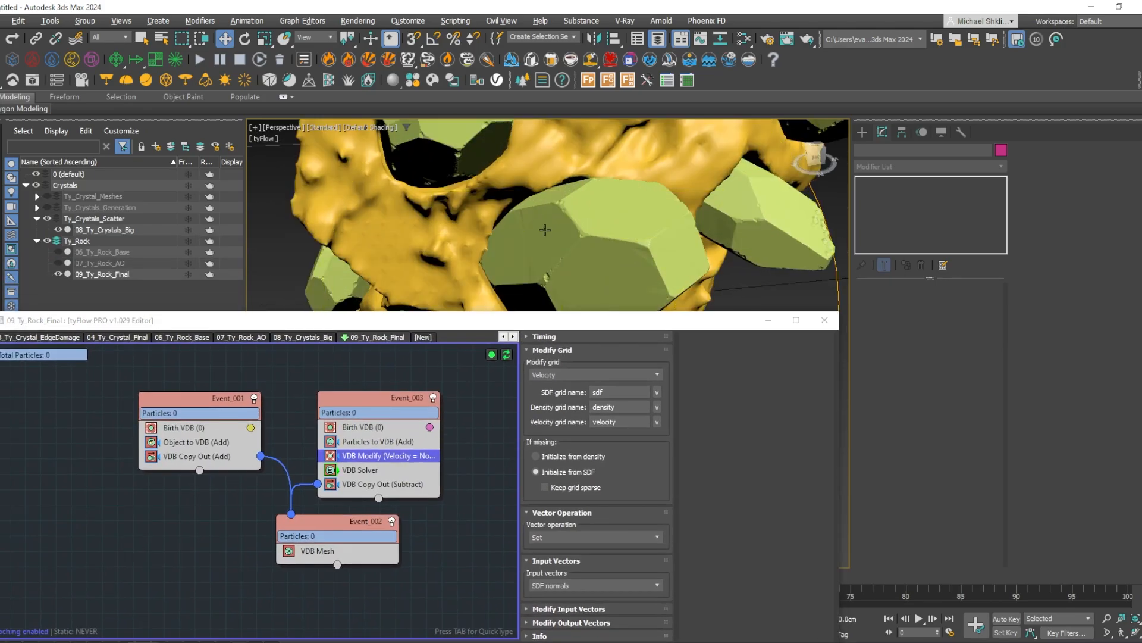
pyautogui.scroll(3, 535, 195)
pyautogui.press('F4')
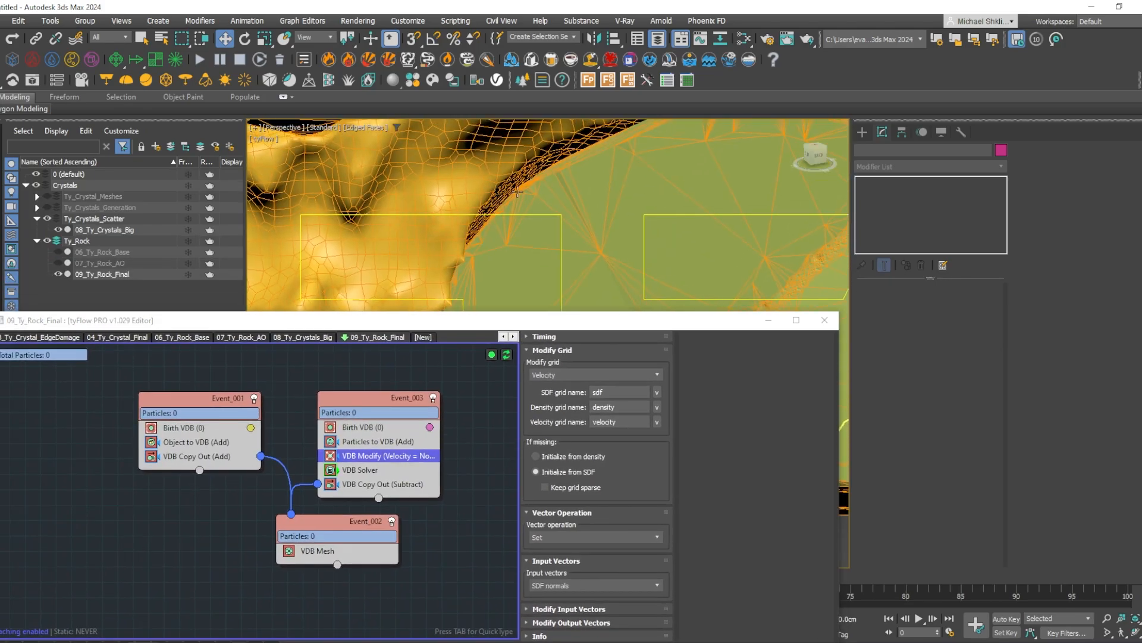
pyautogui.scroll(2, 509, 195)
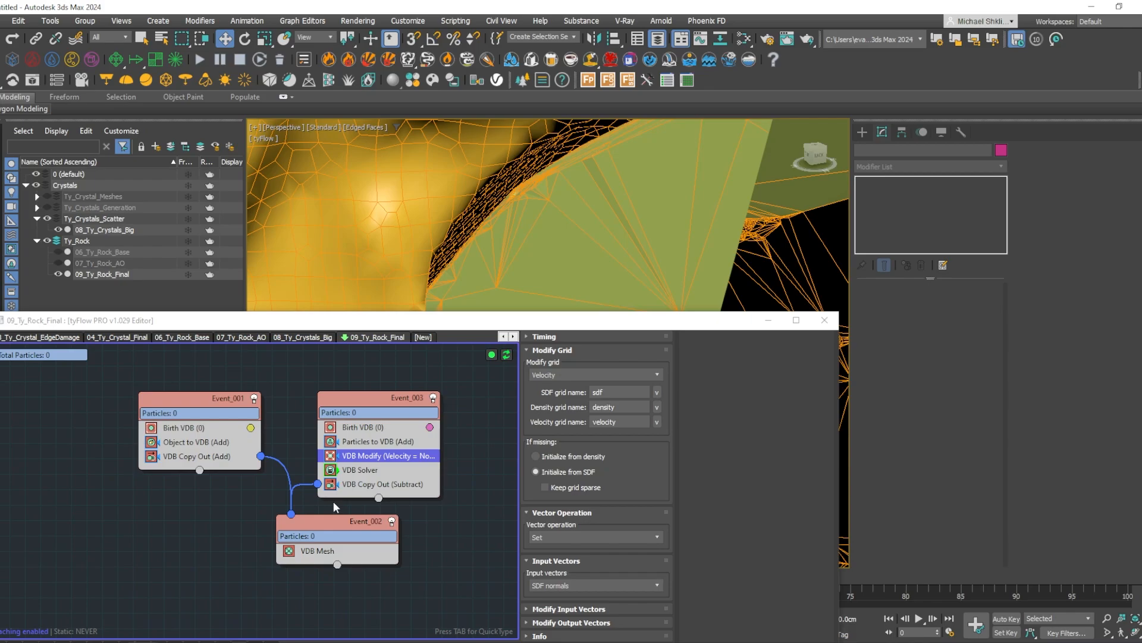
pyautogui.click(315, 551)
pyautogui.moveTo(314, 551); pyautogui.dragTo(392, 483)
pyautogui.press('F4')
pyautogui.scroll(-6, 536, 172)
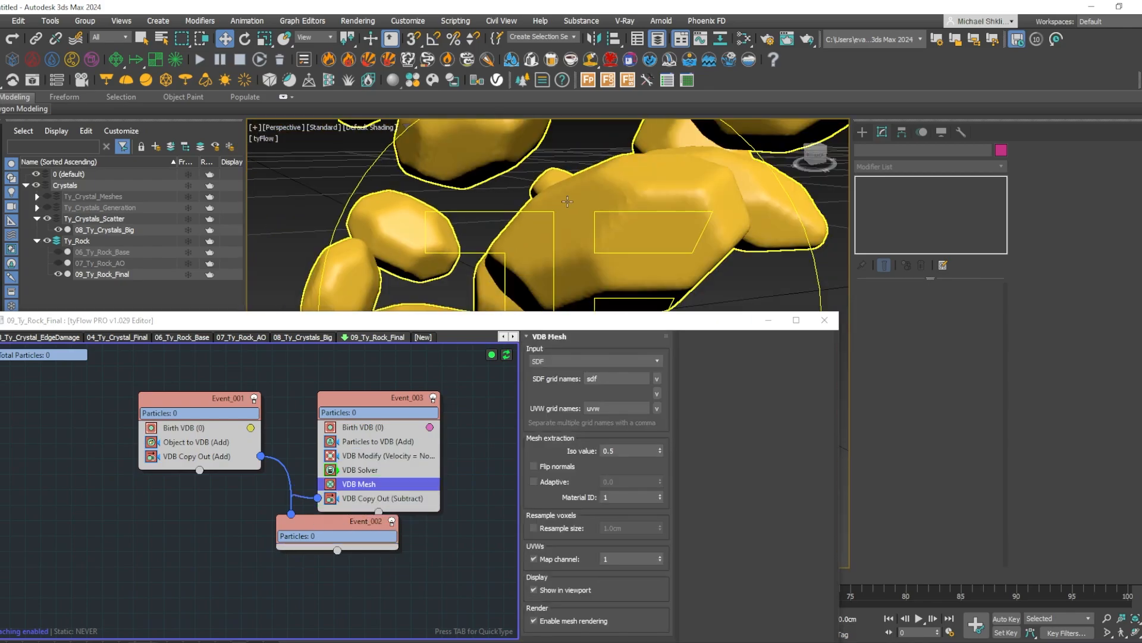
pyautogui.scroll(-3, 556, 182)
pyautogui.scroll(10, 537, 188)
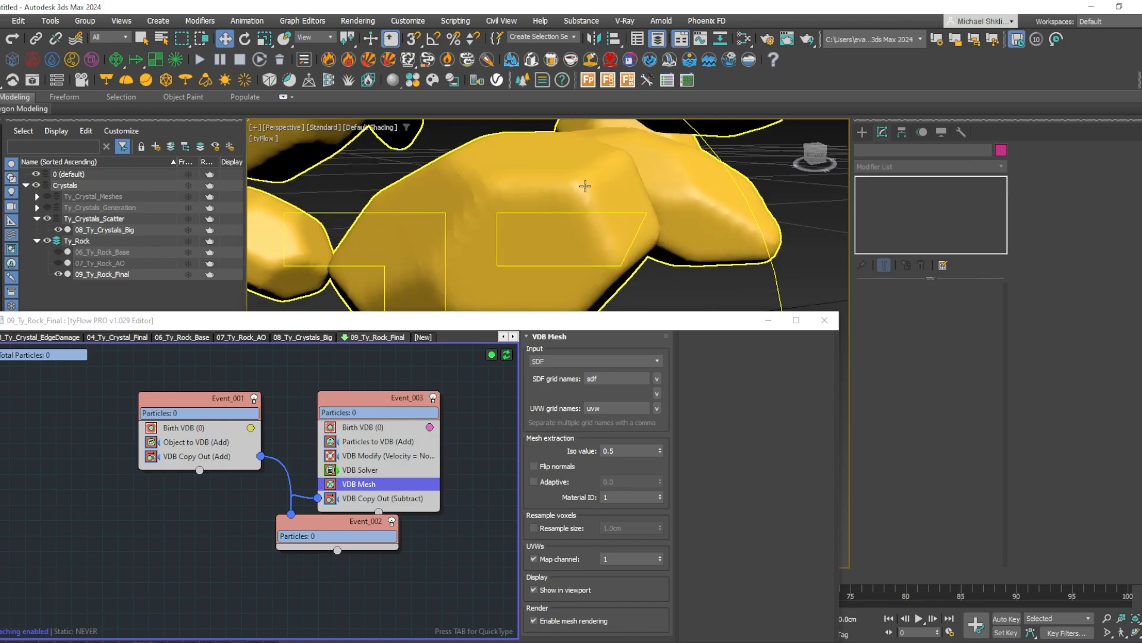
pyautogui.keyDown('alt'); pyautogui.moveTo(537, 188); pyautogui.dragTo(544, 199, button='middle'); pyautogui.keyUp('alt')
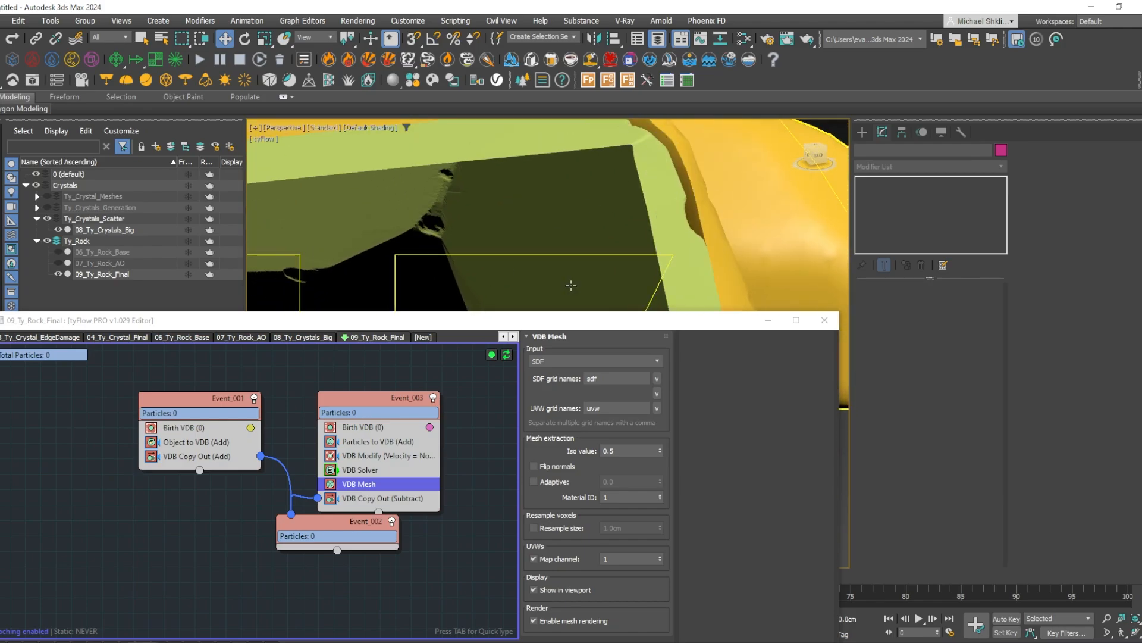
pyautogui.scroll(-5, 570, 285)
# Set the input vectors' Multiplier to 0.5 in Event_003's VDB Modify operator.
pyautogui.click(369, 456)
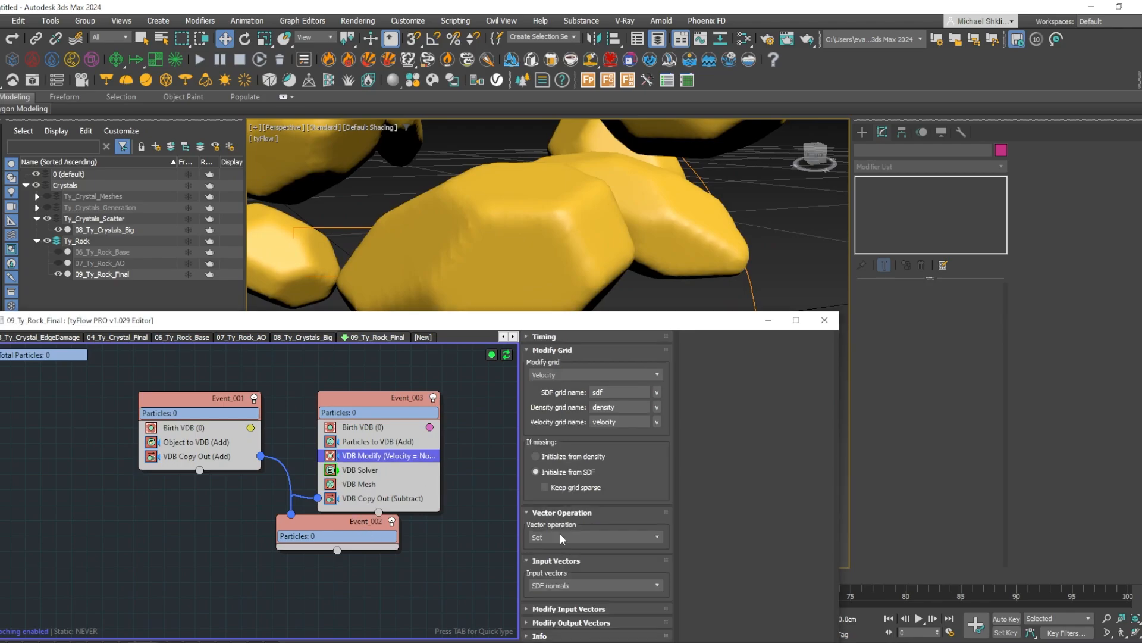
pyautogui.click(563, 609)
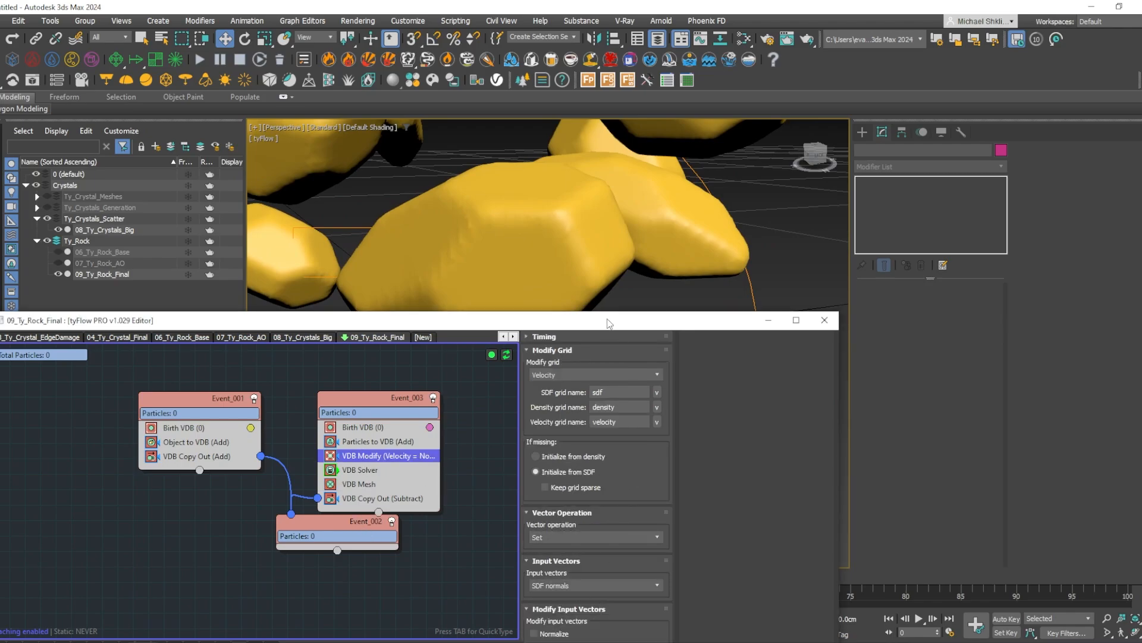
pyautogui.moveTo(608, 323); pyautogui.dragTo(562, 122)
pyautogui.doubleClick(578, 495)
pyautogui.write('.5')
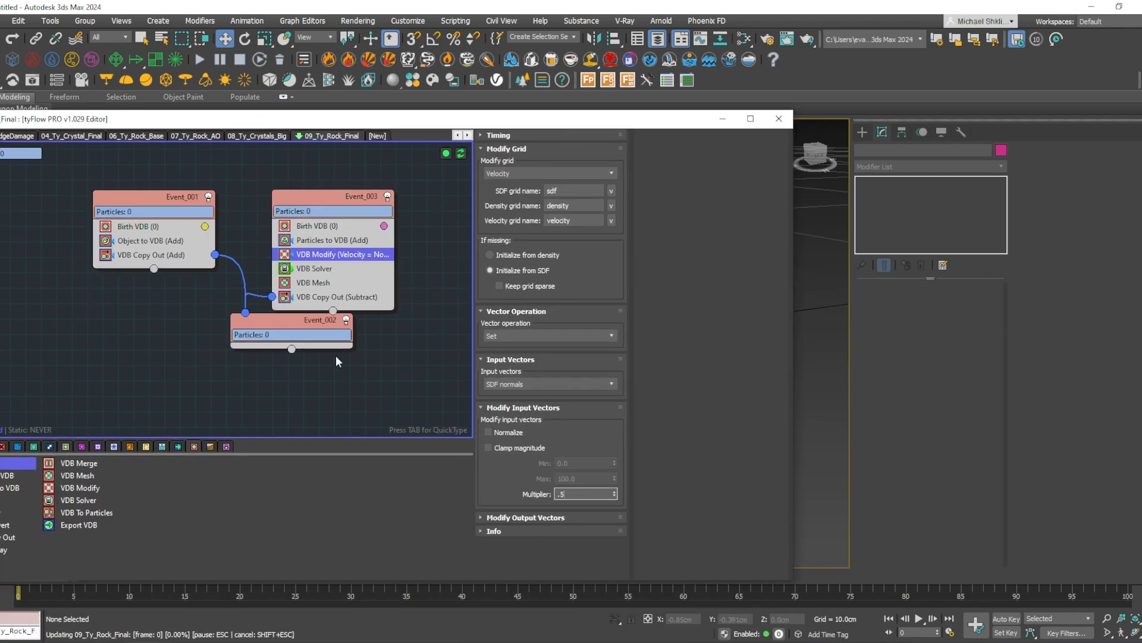
pyautogui.moveTo(350, 320); pyautogui.dragTo(360, 329, button='middle')
pyautogui.moveTo(455, 118); pyautogui.dragTo(501, 413)
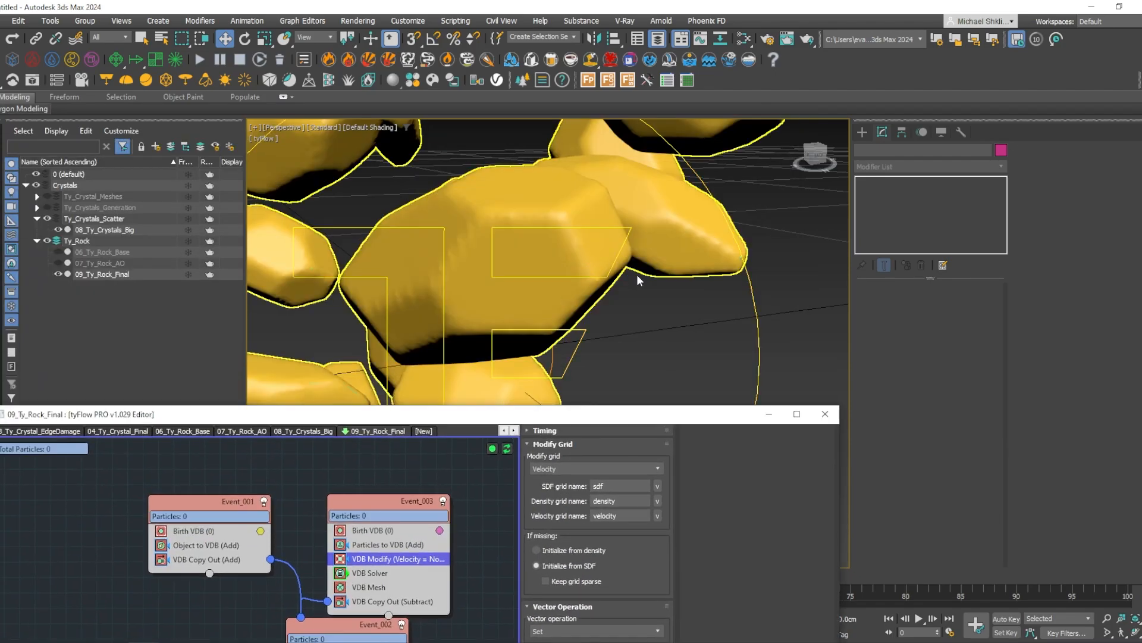
# Move the VDB Mesh operator from Event_003 back into Event_002.
pyautogui.scroll(-4, 349, 291)
pyautogui.moveTo(381, 535); pyautogui.dragTo(391, 597)
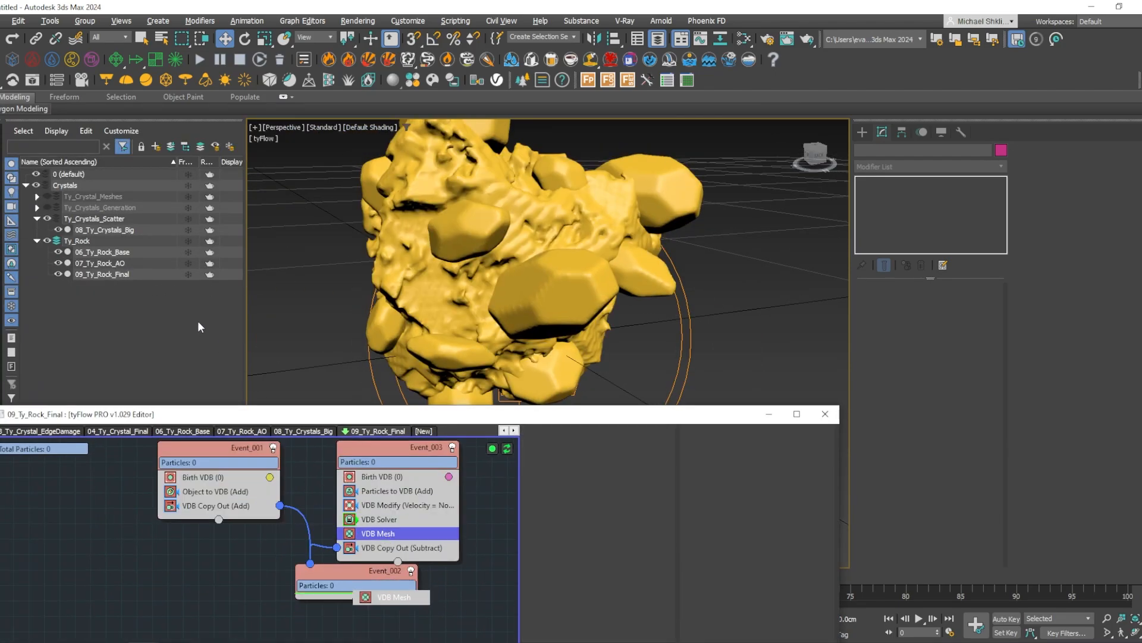
pyautogui.moveTo(81, 415); pyautogui.dragTo(99, 279)
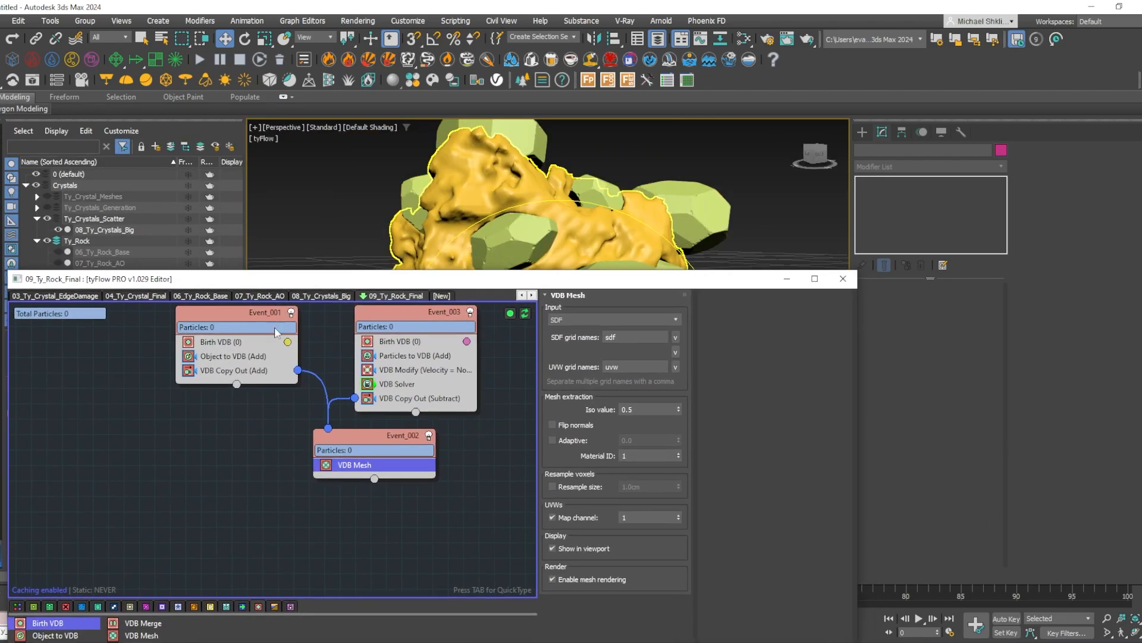
# Set the voxel size to 0.04 cm in the Birth VDB operators of Event_001 and Event_003.
pyautogui.click(229, 343)
pyautogui.doubleClick(636, 387)
pyautogui.write('0.04')
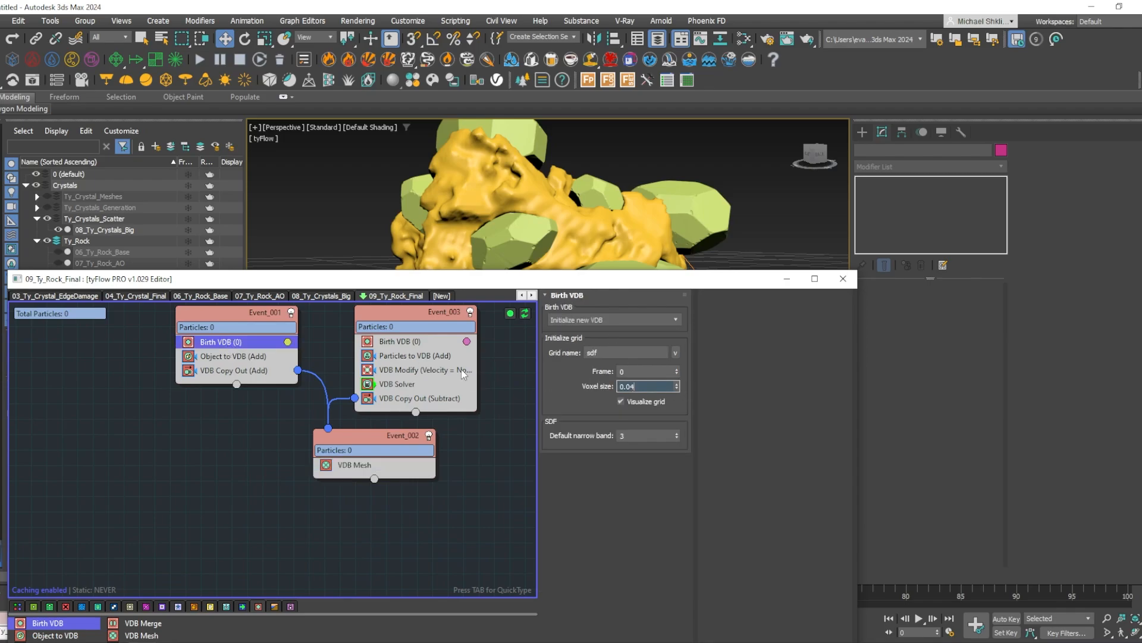
pyautogui.click(399, 344)
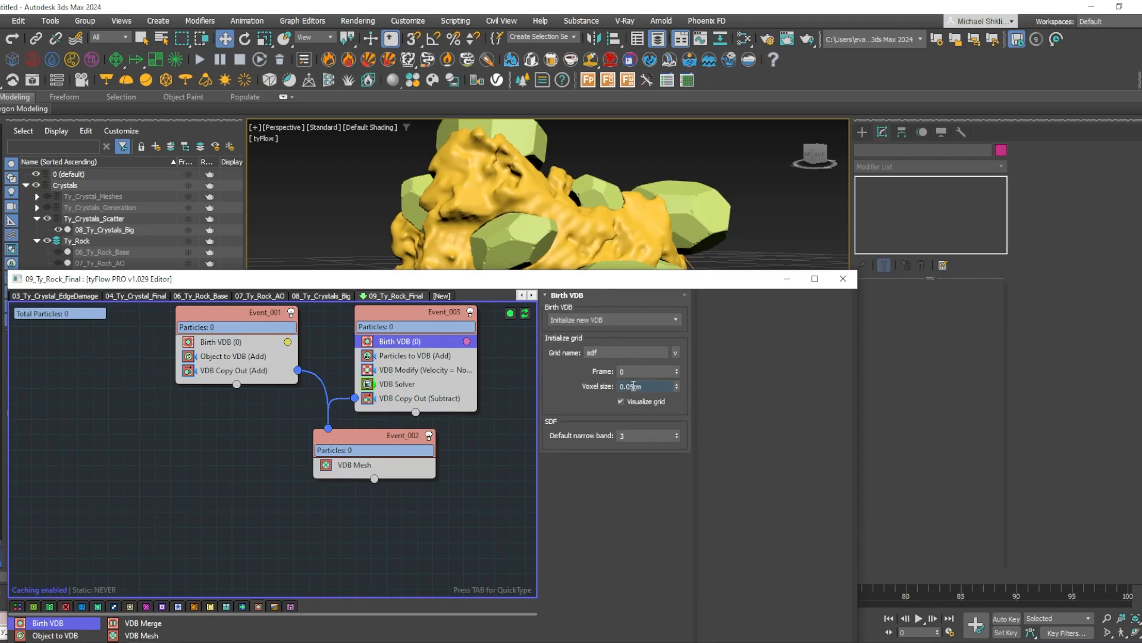
pyautogui.doubleClick(634, 386)
pyautogui.write('0.04')
pyautogui.press('Return')
# Examine the rock mesh around the crystals up close, including its wireframe, and close the flow editor.
pyautogui.scroll(6, 560, 123)
pyautogui.moveTo(560, 124)
pyautogui.keyDown('alt'); pyautogui.mouseDown(button='middle')
pyautogui.moveTo(562, 146)
pyautogui.moveTo(472, 168)
pyautogui.moveTo(370, 167)
pyautogui.mouseUp(button='middle'); pyautogui.keyUp('alt')
pyautogui.press('F4')
pyautogui.press('F4')
pyautogui.scroll(-10, 369, 167)
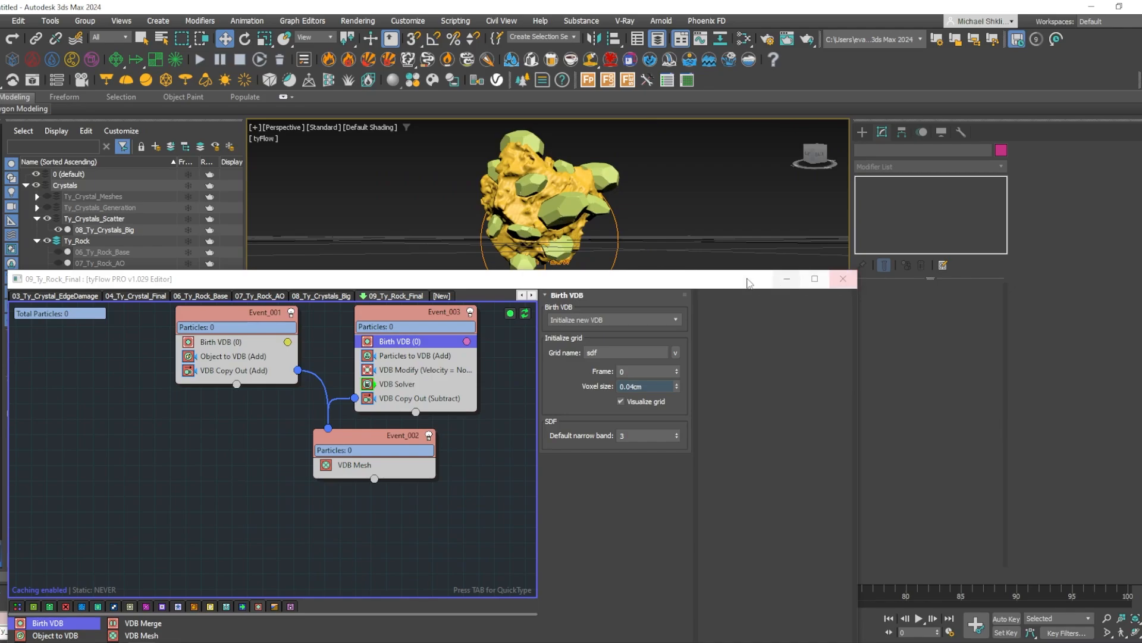
pyautogui.click(844, 278)
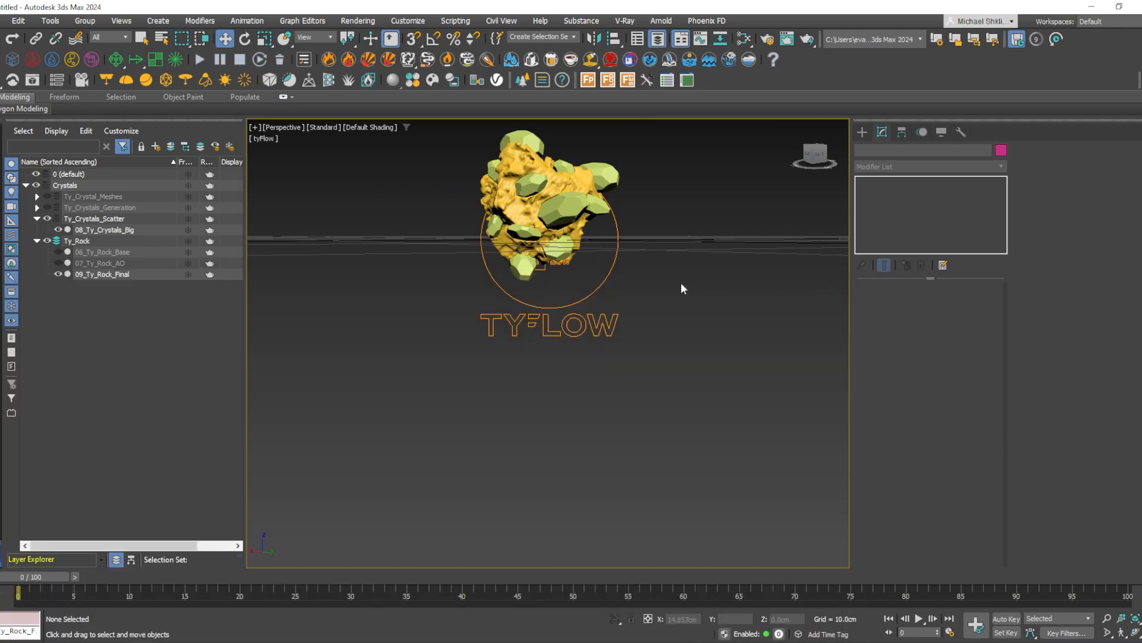
pyautogui.keyDown('alt'); pyautogui.moveTo(681, 284); pyautogui.dragTo(164, 331, button='middle'); pyautogui.keyUp('alt')
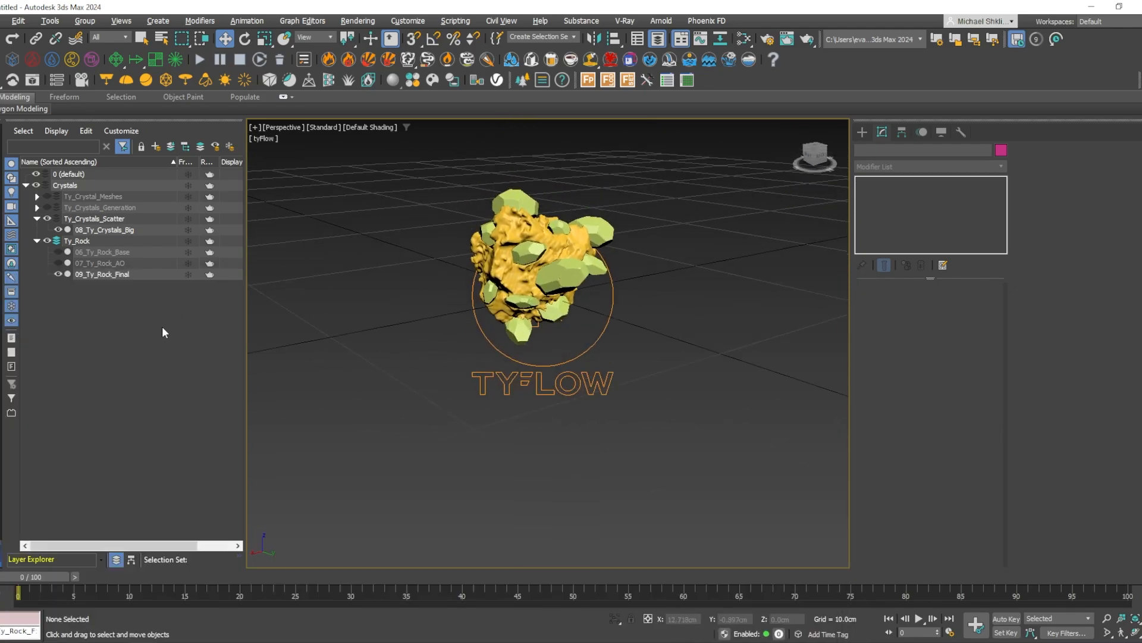
# Create a new tyFlow object at the rock and reset its X and Y positions to 0.
pyautogui.click(580, 349)
pyautogui.click(798, 265)
pyautogui.click(862, 131)
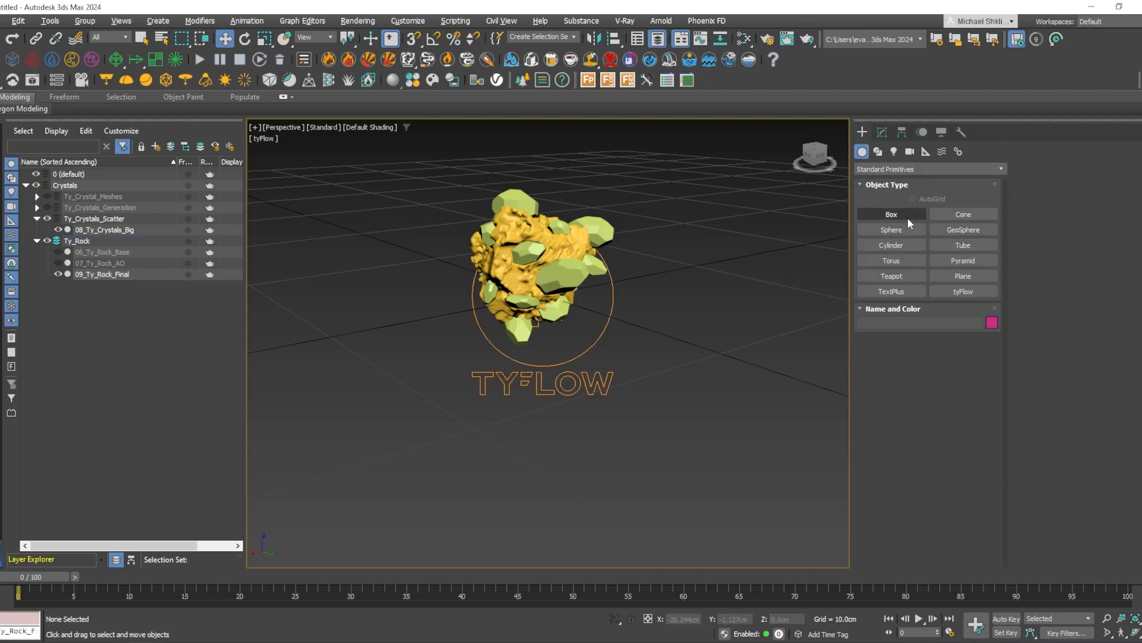
pyautogui.click(964, 291)
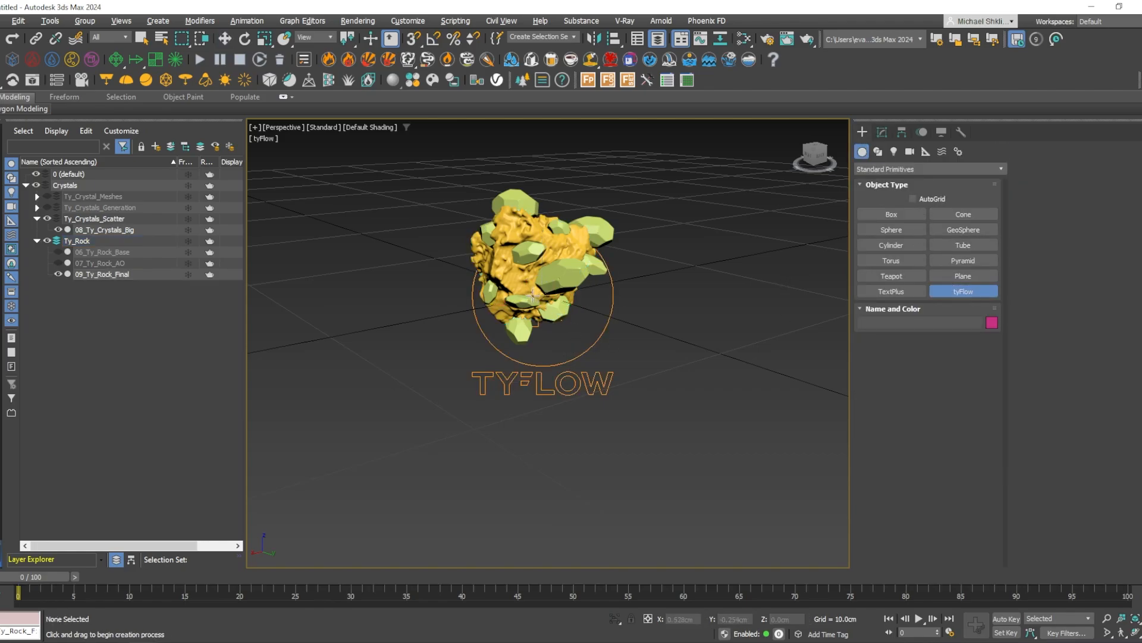
pyautogui.moveTo(536, 298); pyautogui.dragTo(545, 312)
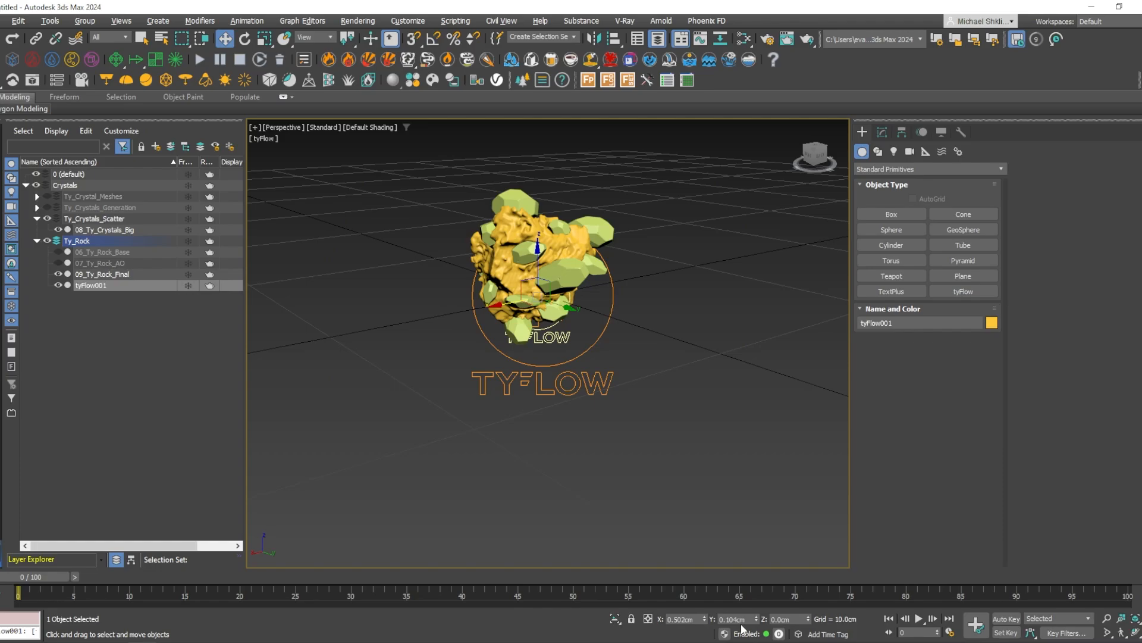
pyautogui.rightClick(704, 618)
pyautogui.rightClick(756, 618)
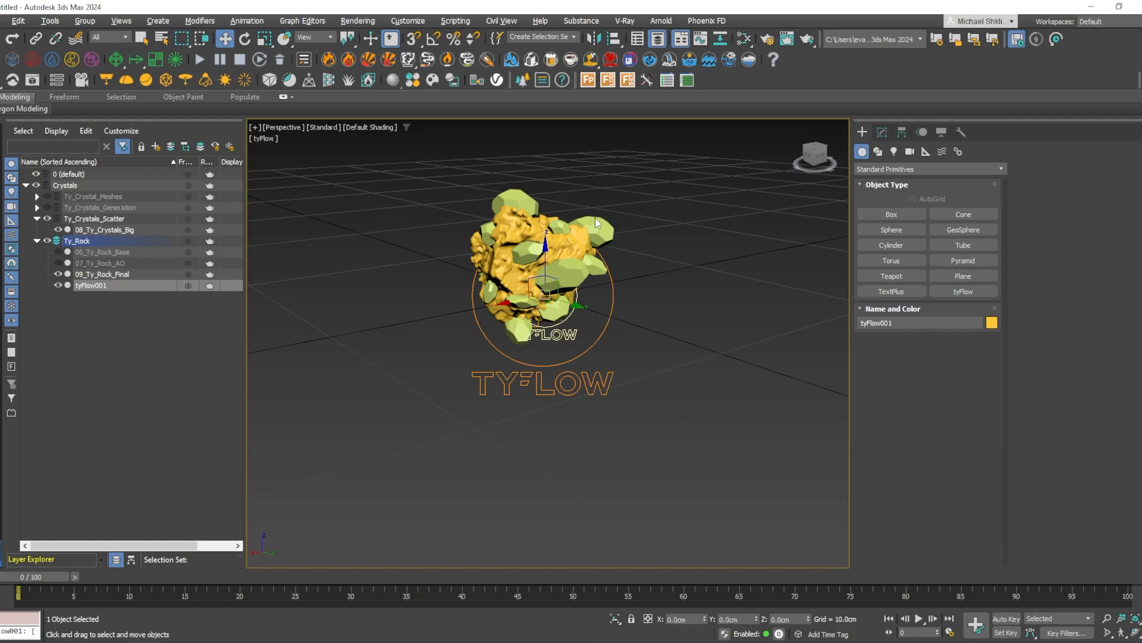
# Add a Birth event in the new flow's editor, with End at frame 0 and a Total of 5000 particles.
pyautogui.click(882, 132)
pyautogui.click(943, 322)
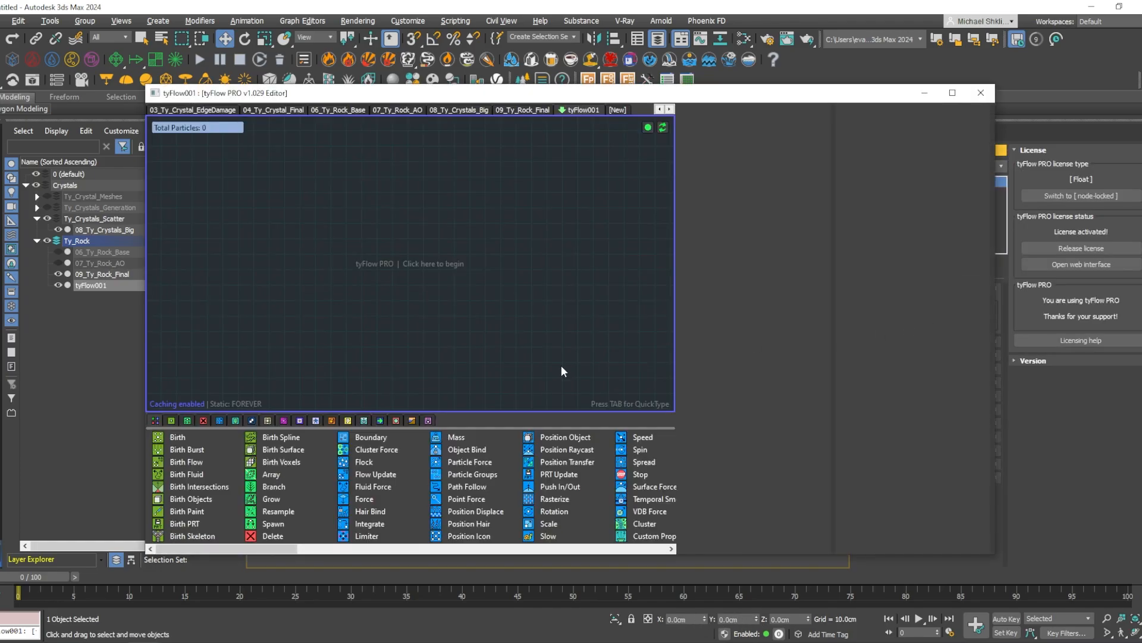
pyautogui.moveTo(190, 437); pyautogui.dragTo(529, 223)
pyautogui.doubleClick(798, 150)
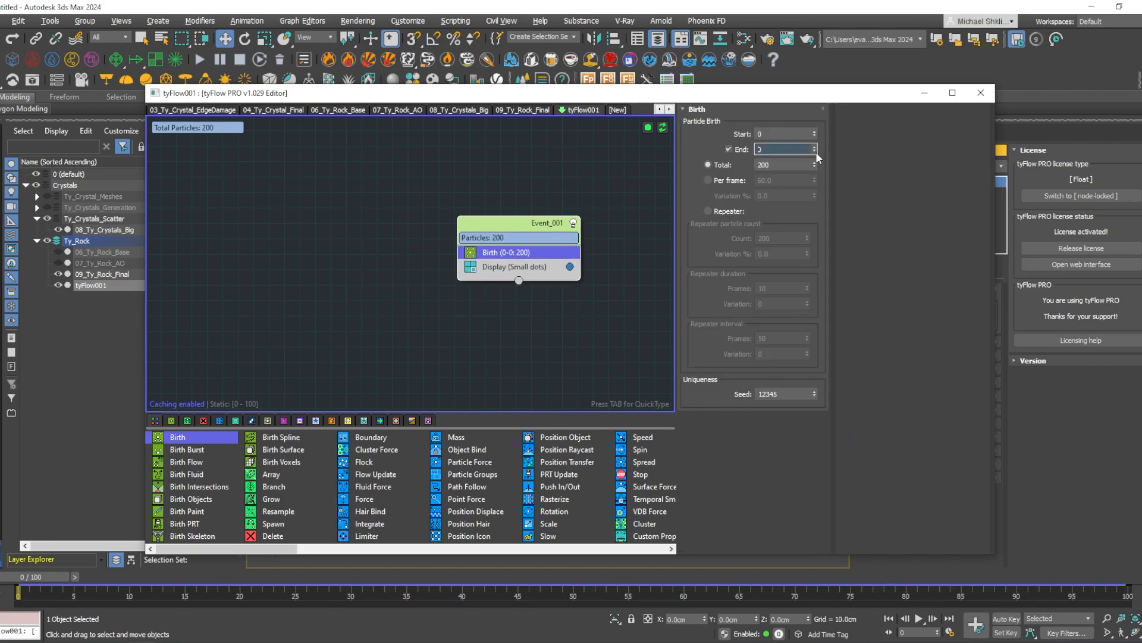
pyautogui.write('0')
pyautogui.press('Tab')
pyautogui.write('55000')
pyautogui.press('Return')
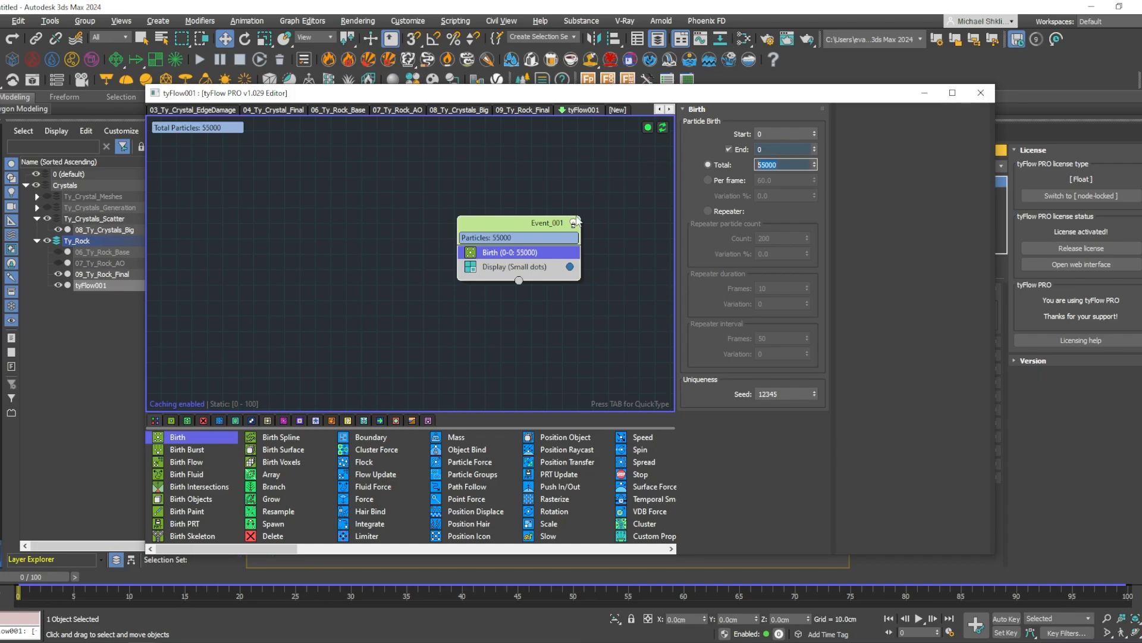
pyautogui.write('50')
# Insert a Shape operator between Birth and Display in Event_001.
pyautogui.click(500, 287)
pyautogui.press('Tab')
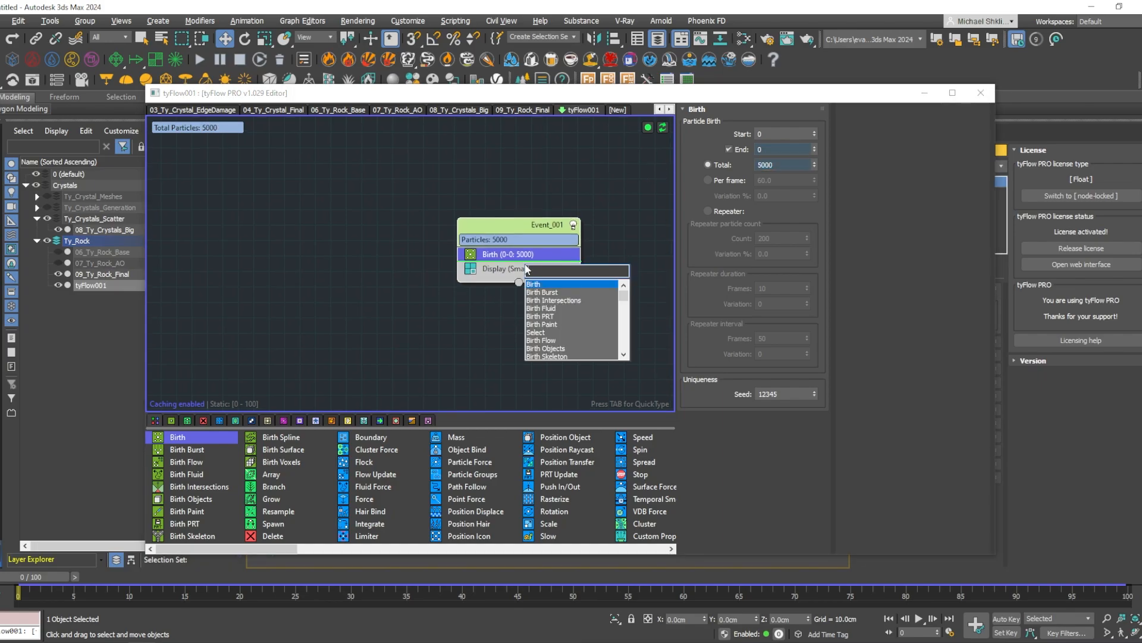
pyautogui.write('shape')
pyautogui.press('Return')
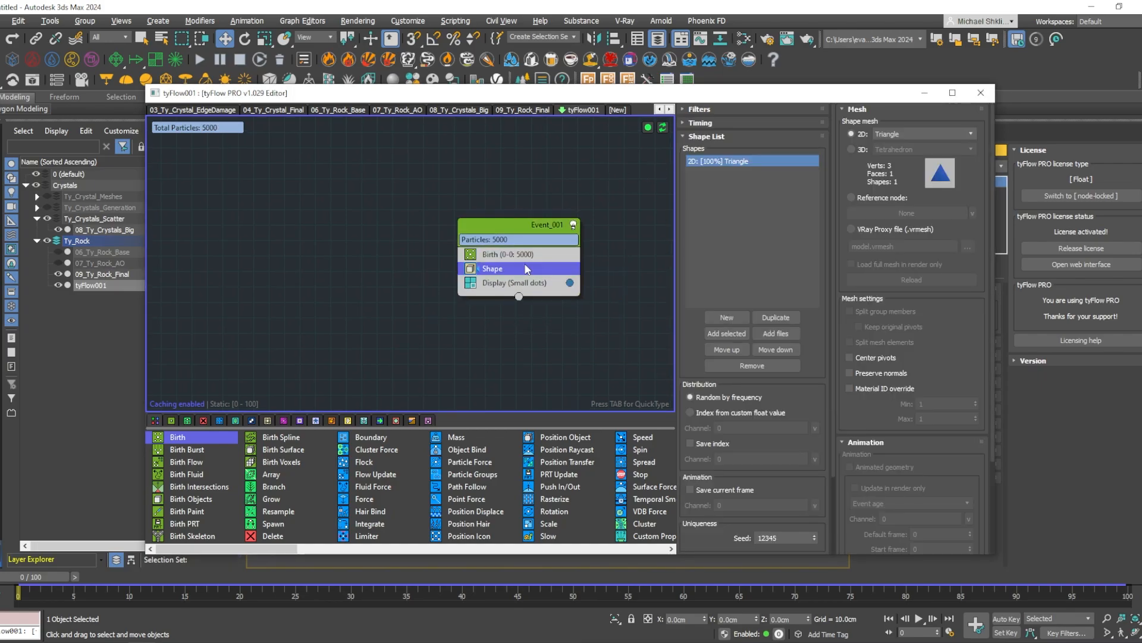
# Rename the new tyFlow object to 010_Ty_Scatter_Small.
pyautogui.moveTo(495, 97); pyautogui.dragTo(380, 441)
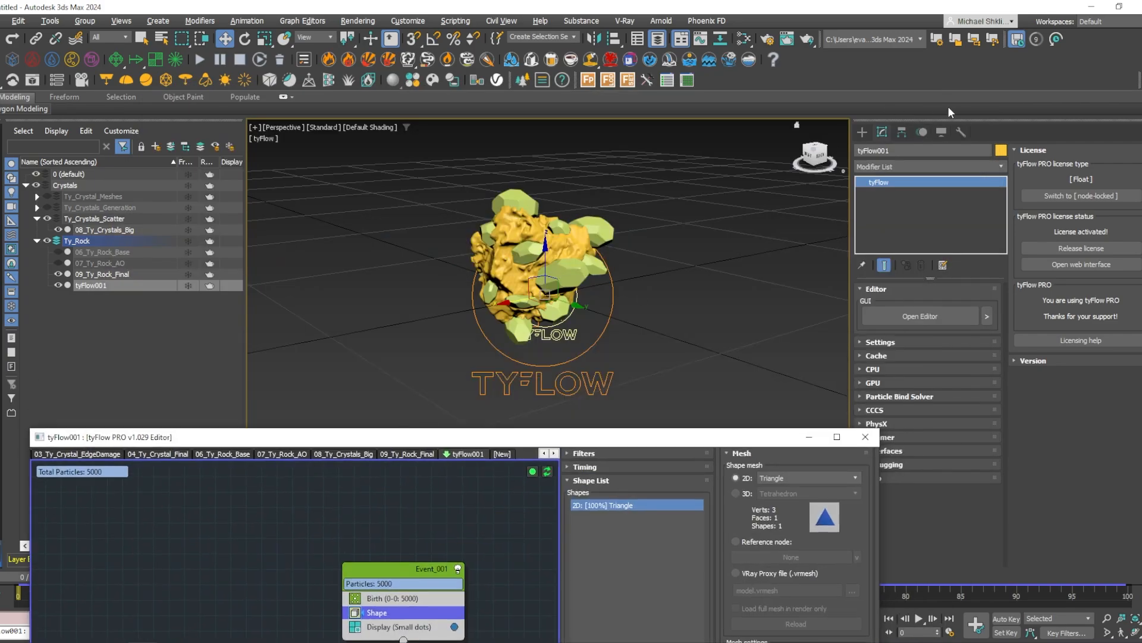
pyautogui.write('10_Ty_Scatter_Small')
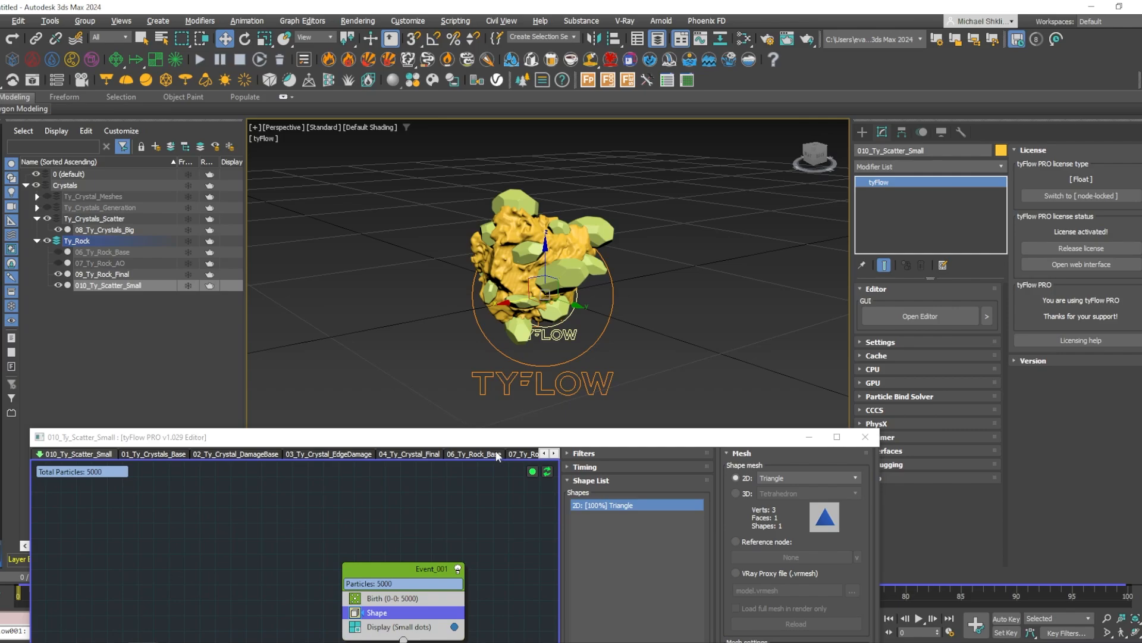
pyautogui.moveTo(508, 441); pyautogui.dragTo(585, 105)
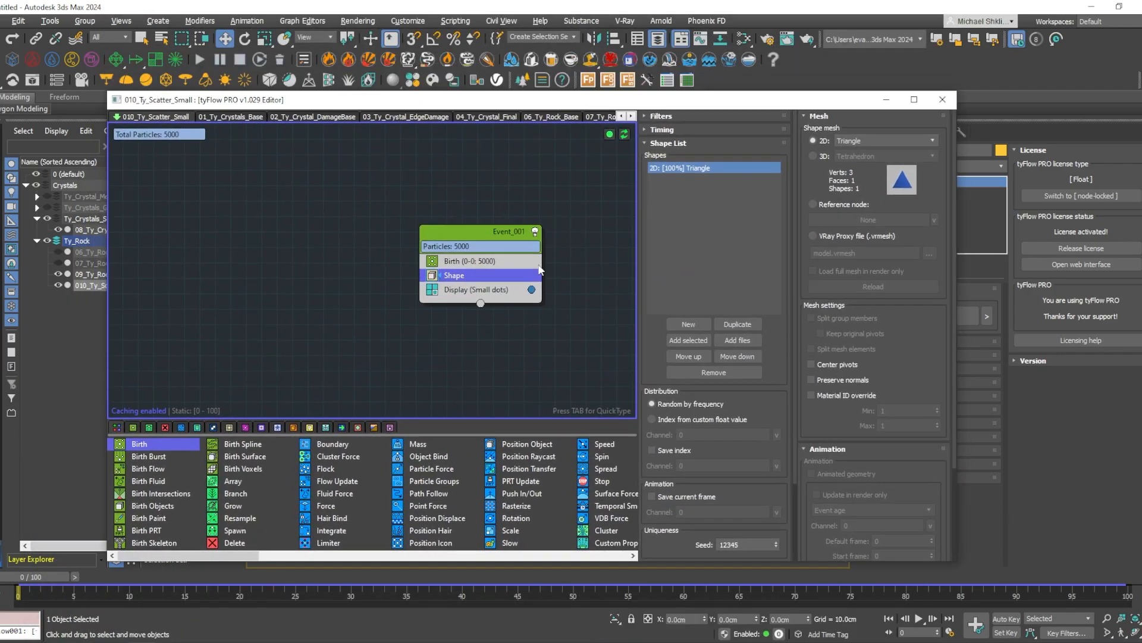
# Insert a Position Object operator below Shape in Event_001.
pyautogui.moveTo(502, 301); pyautogui.dragTo(506, 310)
pyautogui.press('Tab')
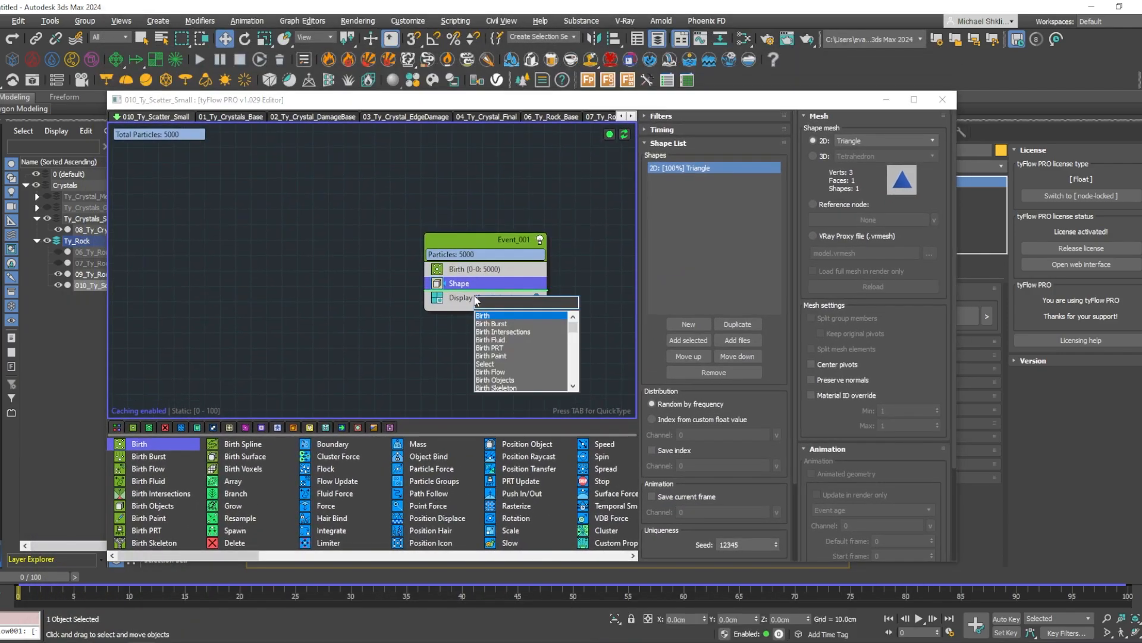
pyautogui.write('positi')
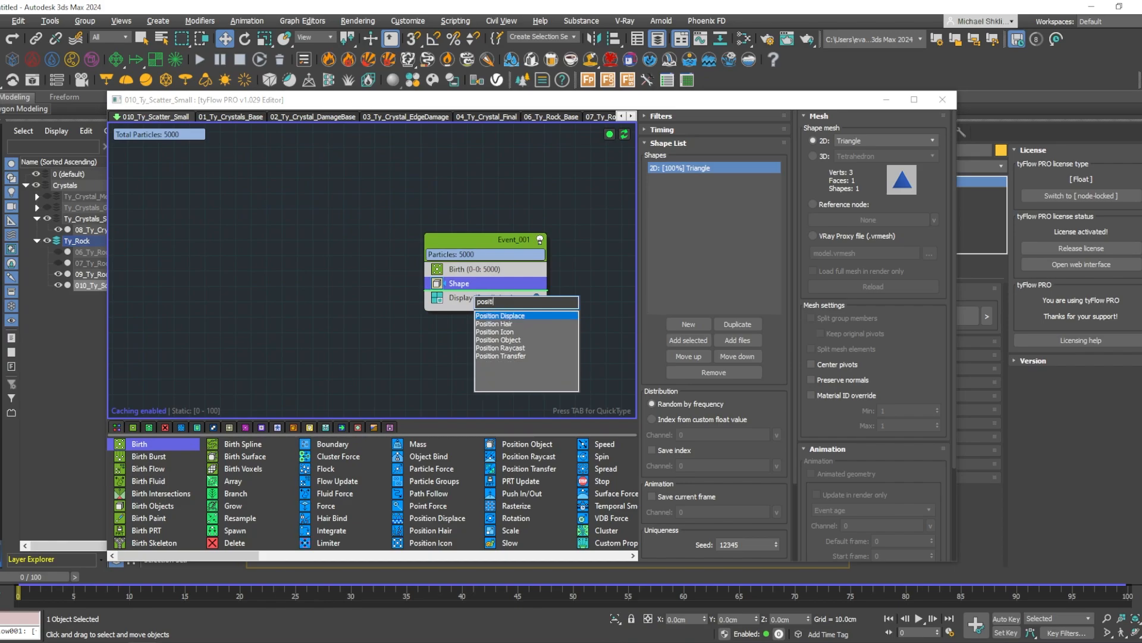
pyautogui.press('Down')
pyautogui.press('Down')
pyautogui.press('Down')
pyautogui.press('Return')
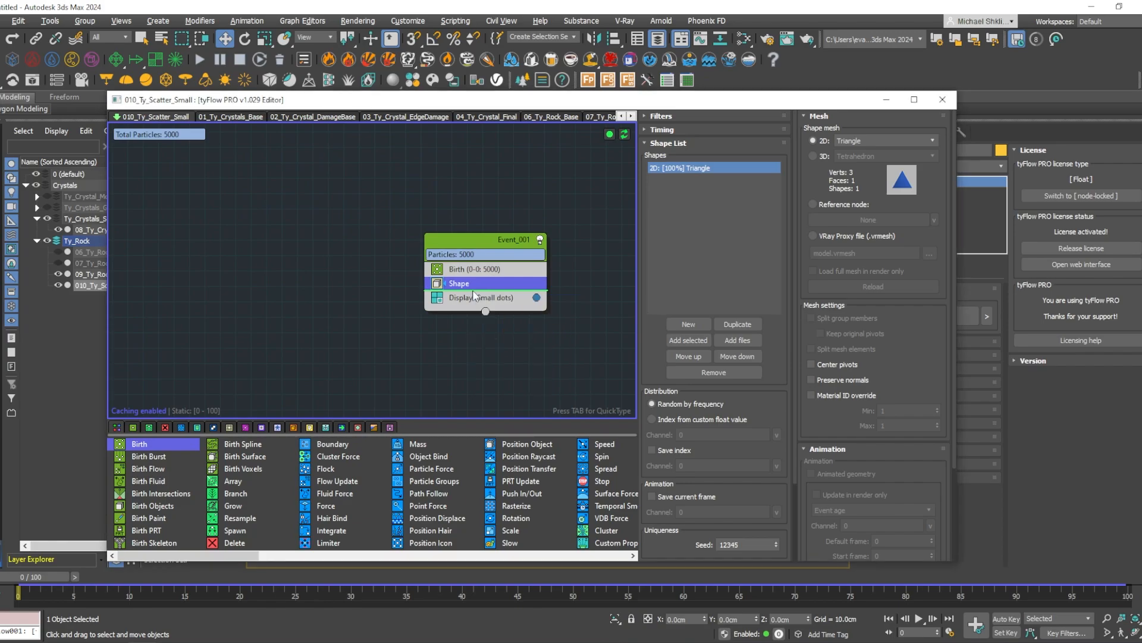
# Disable the Shape operator in Event_001 and pick 07_Ty_Rock_AO as the surface object for Position Object.
pyautogui.moveTo(471, 290); pyautogui.dragTo(474, 282)
pyautogui.click(438, 299)
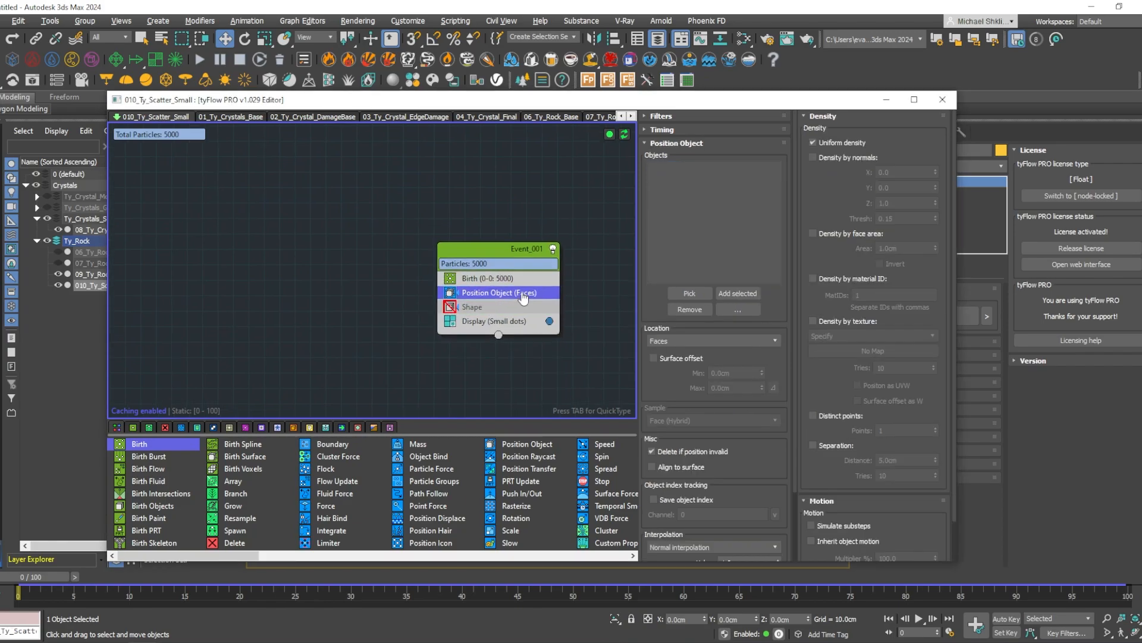
pyautogui.click(689, 292)
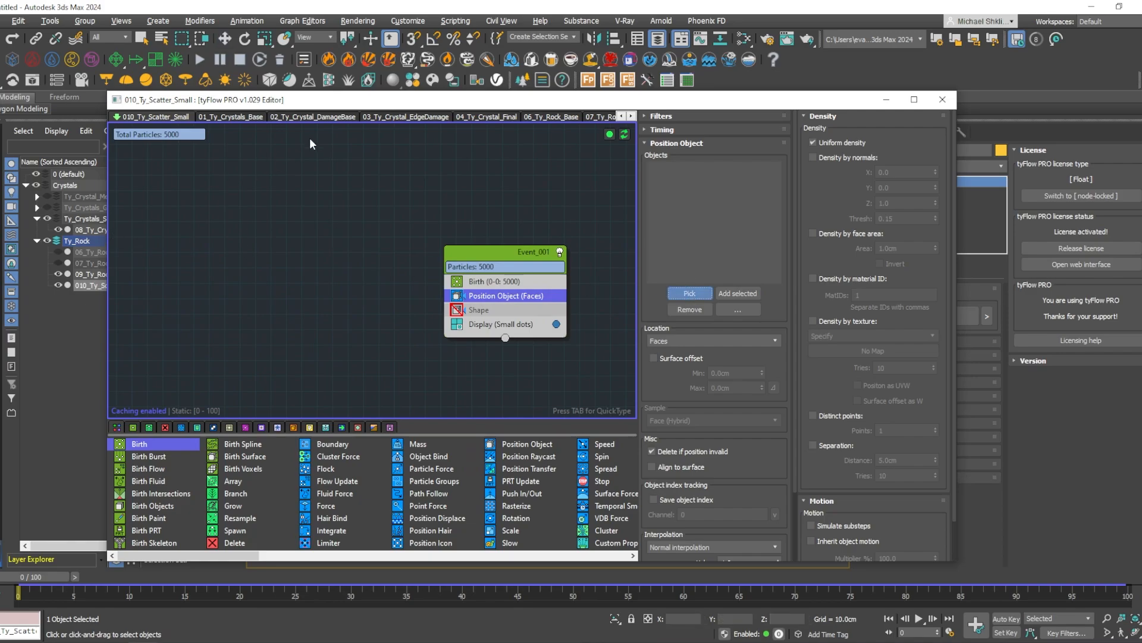
pyautogui.moveTo(337, 102); pyautogui.dragTo(405, 122)
pyautogui.click(98, 262)
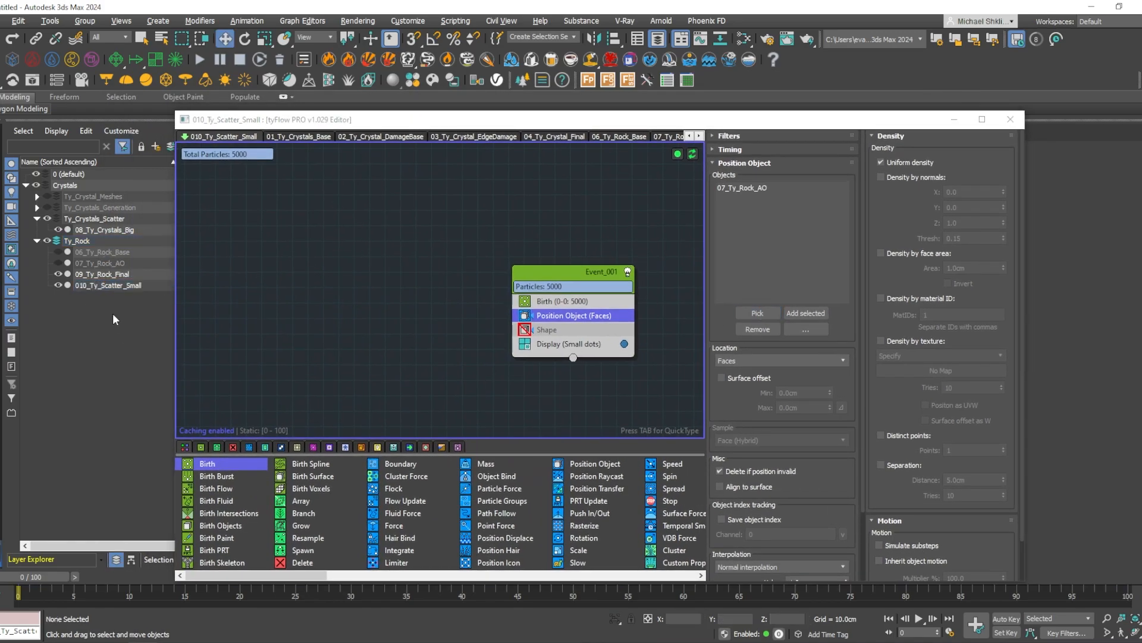
# Move 010_Ty_Scatter_Small from the Ty_Rock layer into the Ty_Crystals_Scatter layer.
pyautogui.moveTo(110, 286); pyautogui.dragTo(110, 225)
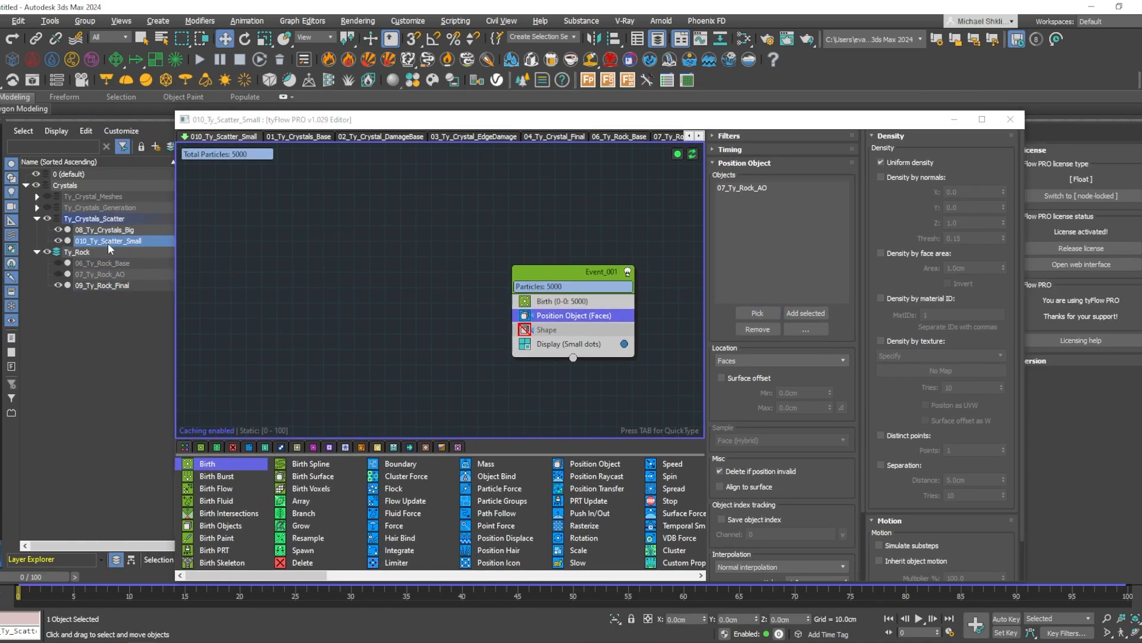
pyautogui.moveTo(717, 120); pyautogui.dragTo(541, 138)
pyautogui.moveTo(432, 337); pyautogui.dragTo(315, 292, button='middle')
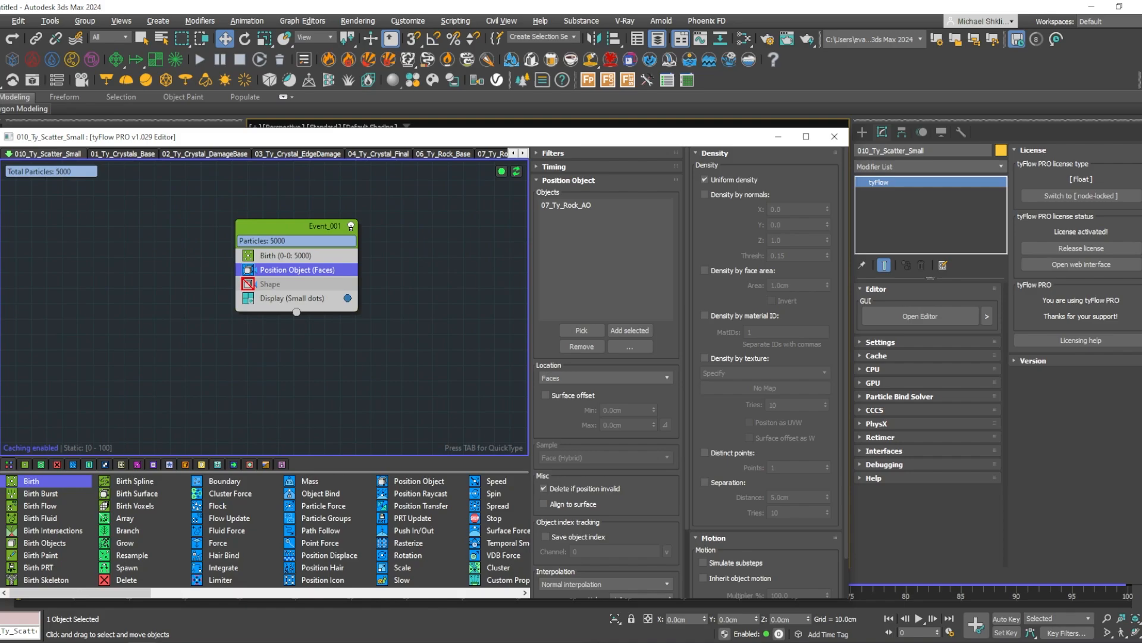
# Insert a Mesh operator before Display in the 08_Ty_Crystals_Big flow's Event_001, with Render only turned off.
pyautogui.moveTo(498, 136); pyautogui.dragTo(521, 349)
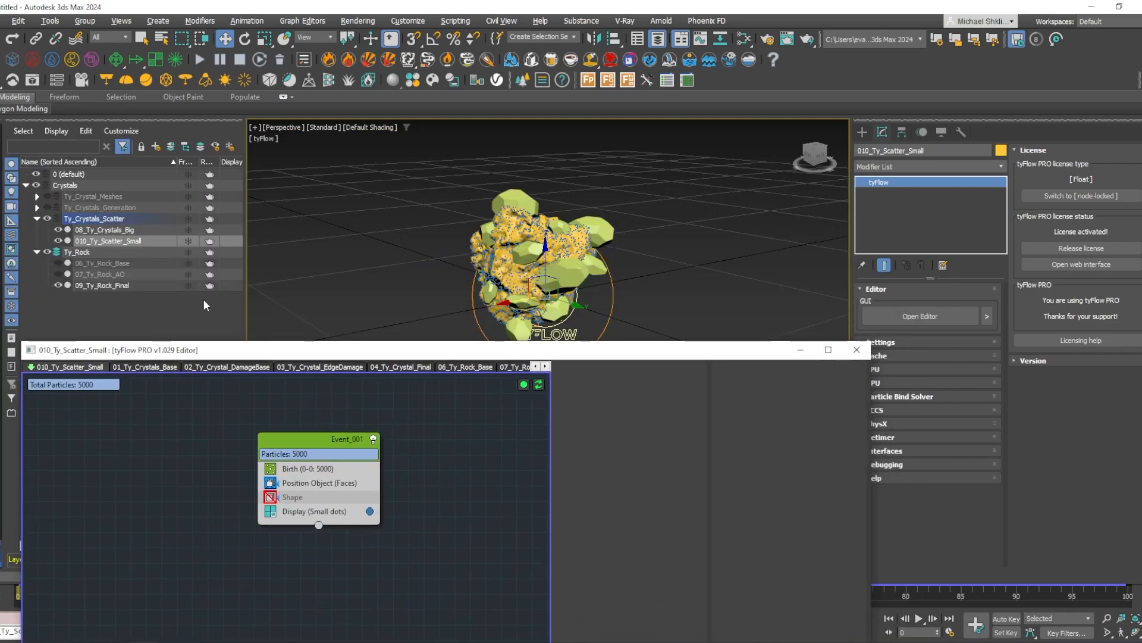
pyautogui.moveTo(356, 510); pyautogui.dragTo(314, 475, button='middle')
pyautogui.click(113, 229)
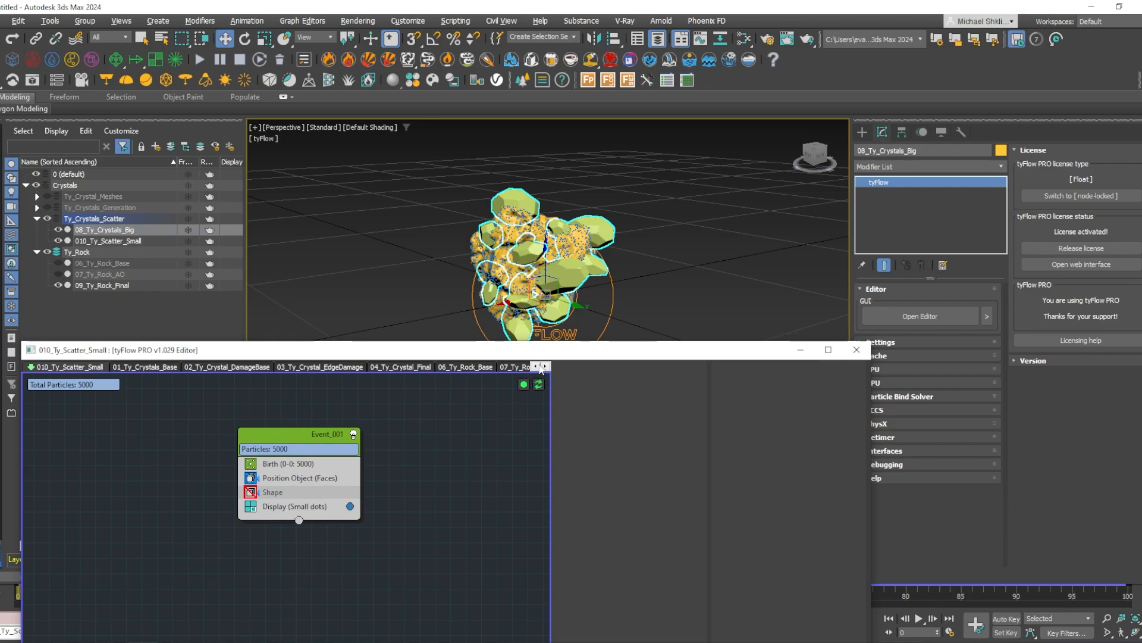
pyautogui.scroll(-3, 348, 367)
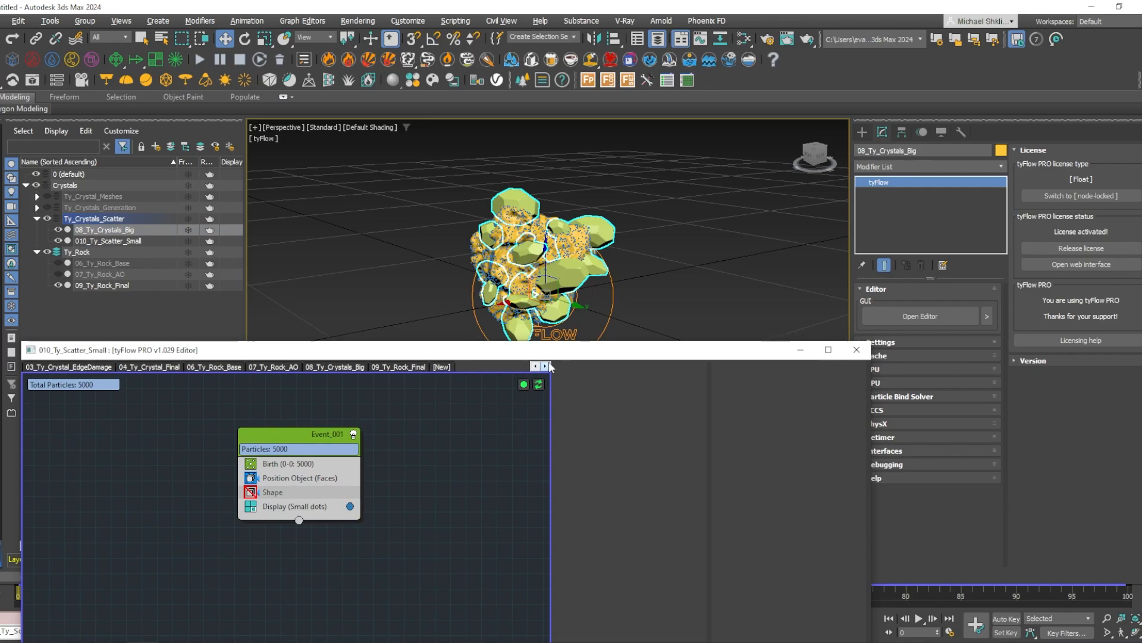
pyautogui.click(344, 367)
pyautogui.press('Tab')
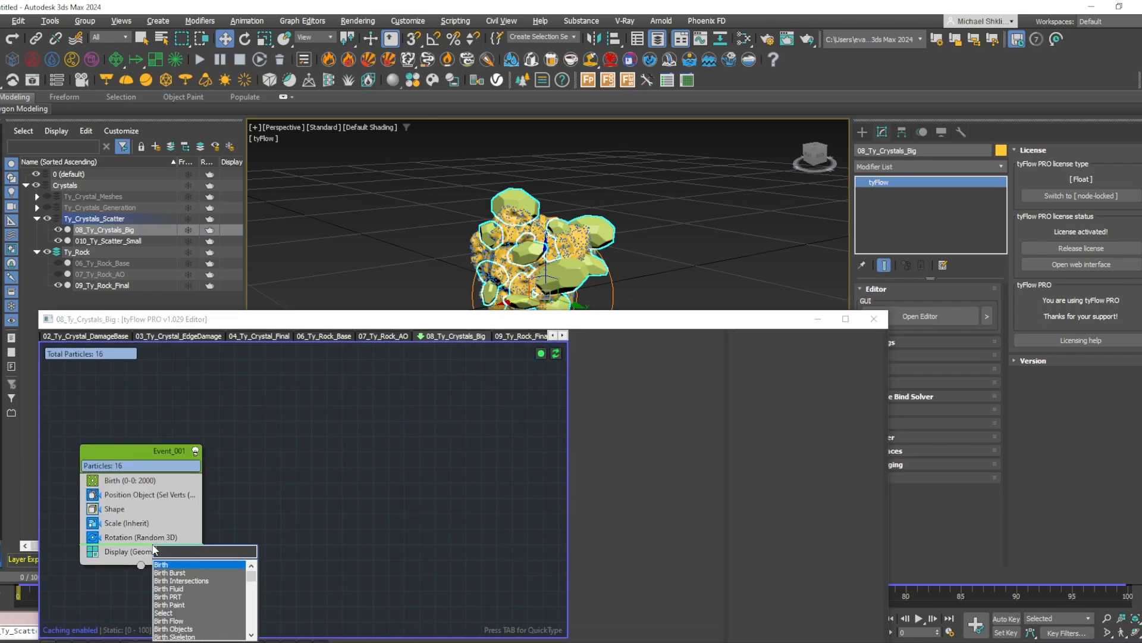
pyautogui.write('mesh')
pyautogui.press('Return')
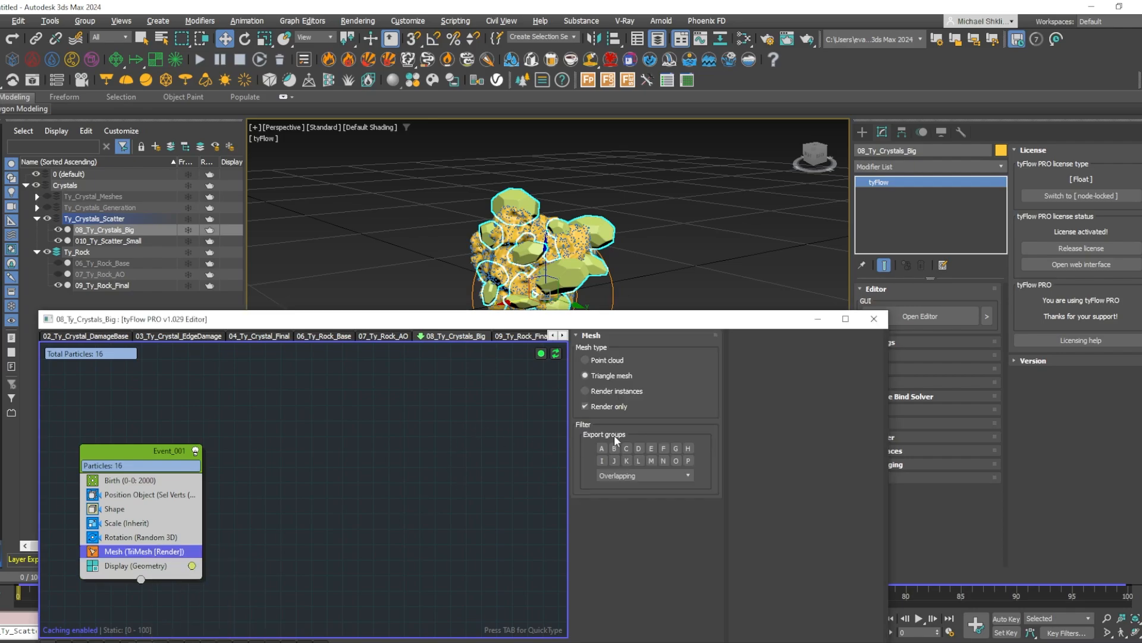
pyautogui.click(584, 405)
pyautogui.click(399, 421)
# Rename the 010_Ty_Scatter_Small object as 10_Ty_Scatter_Small.
pyautogui.click(563, 336)
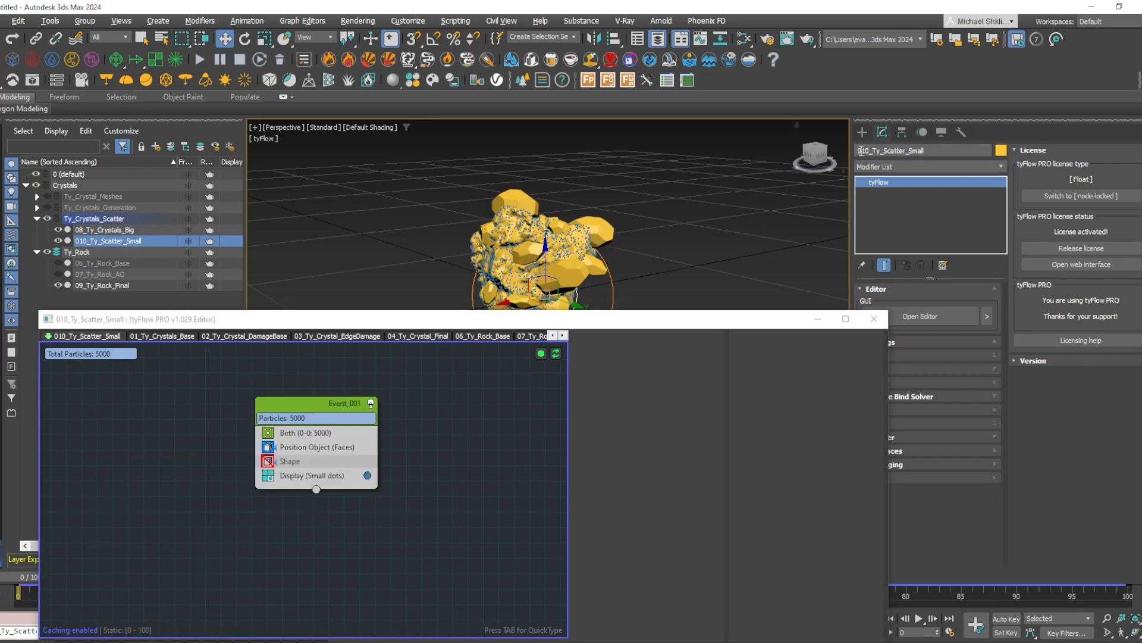
pyautogui.press('BackSpace')
pyautogui.press('Return')
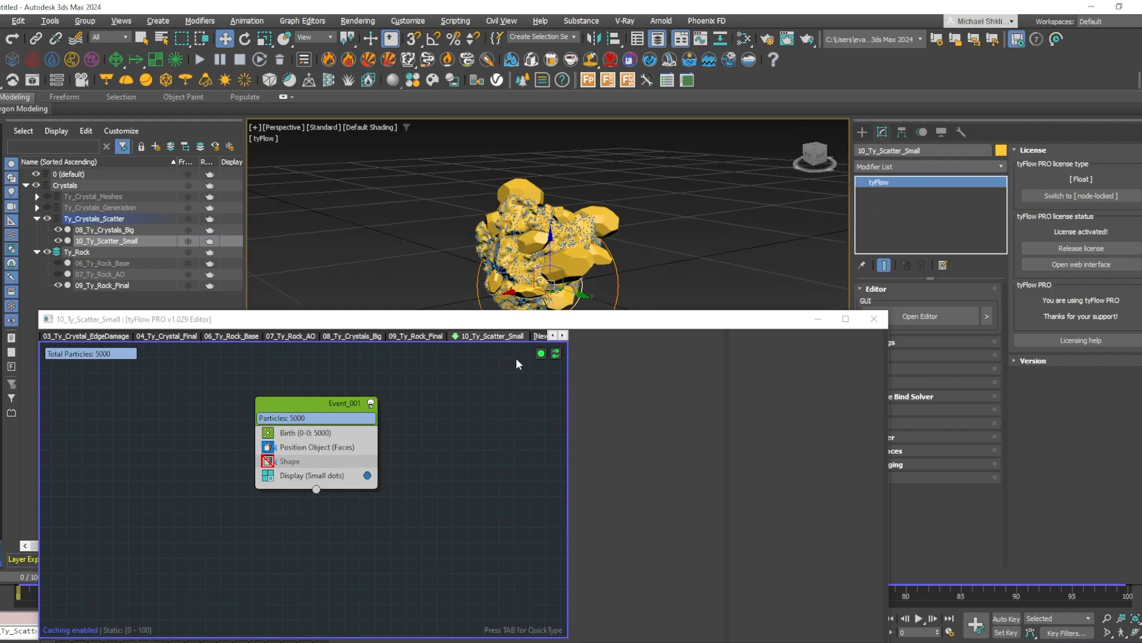
# Insert a Surface Test operator between Position Object and Shape in Event_001 of 10_Ty_Scatter_Small.
pyautogui.click(564, 336)
pyautogui.moveTo(424, 317); pyautogui.dragTo(420, 174)
pyautogui.press('Tab')
pyautogui.write('test')
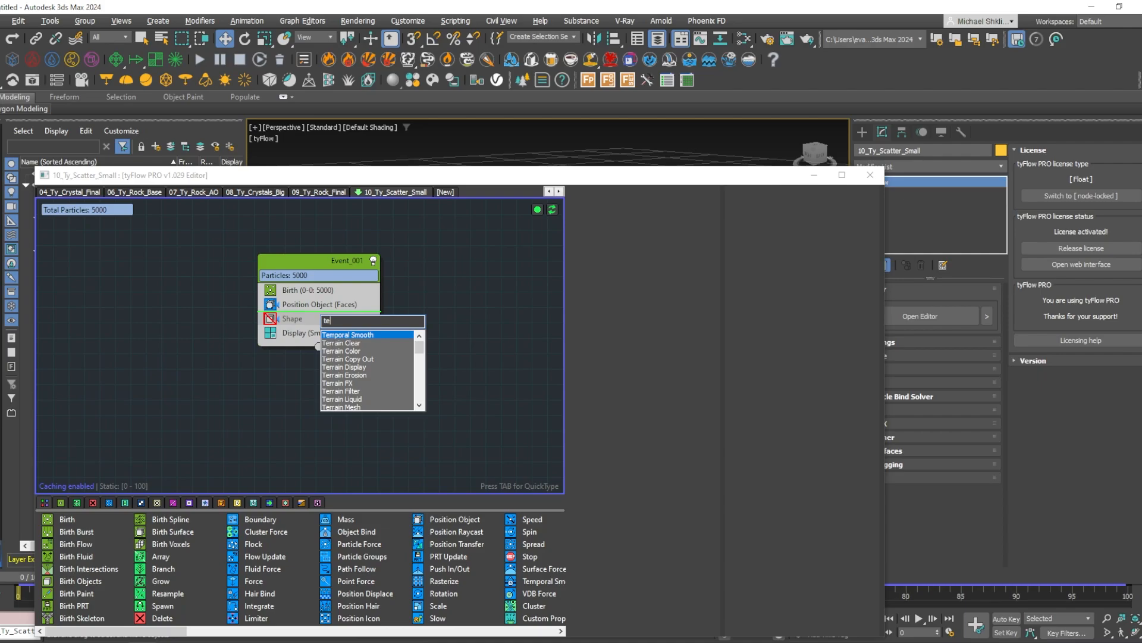
pyautogui.press('Down')
pyautogui.press('Down')
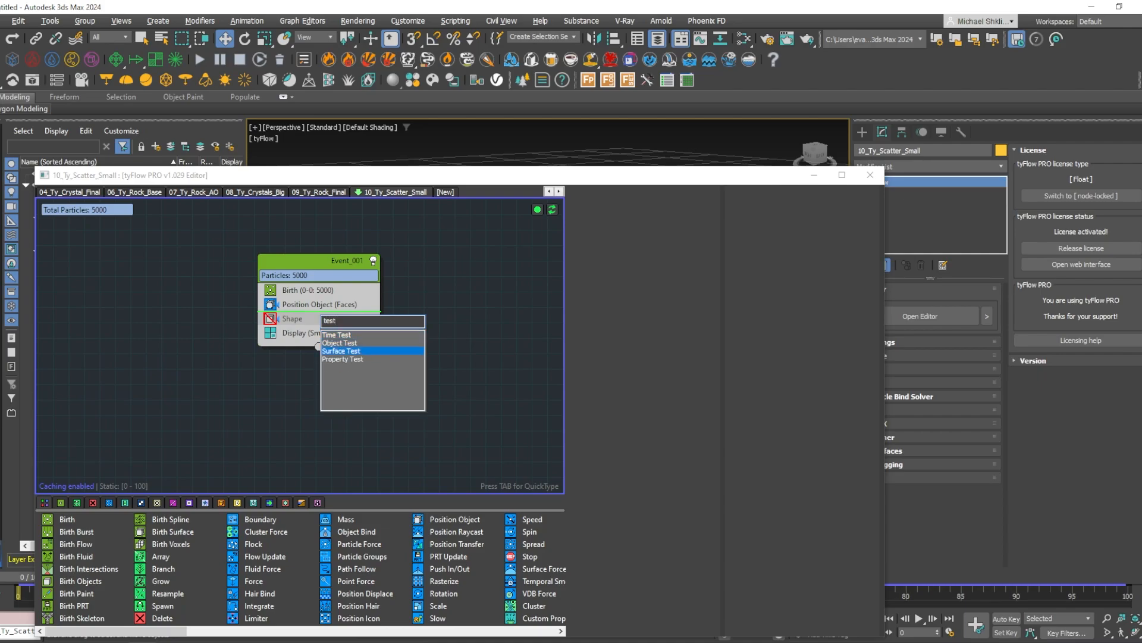
pyautogui.press('Return')
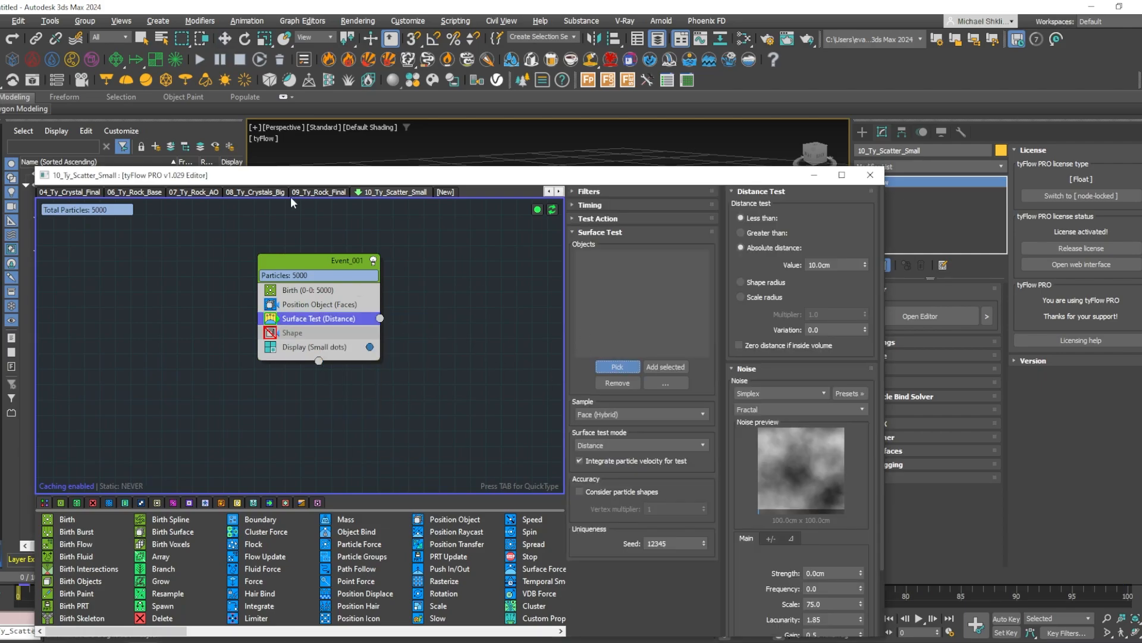
# Pick 08_Ty_Crystals_Big as the Surface Test's object and test for an absolute distance greater than 0.2 cm.
pyautogui.moveTo(292, 175); pyautogui.dragTo(290, 448)
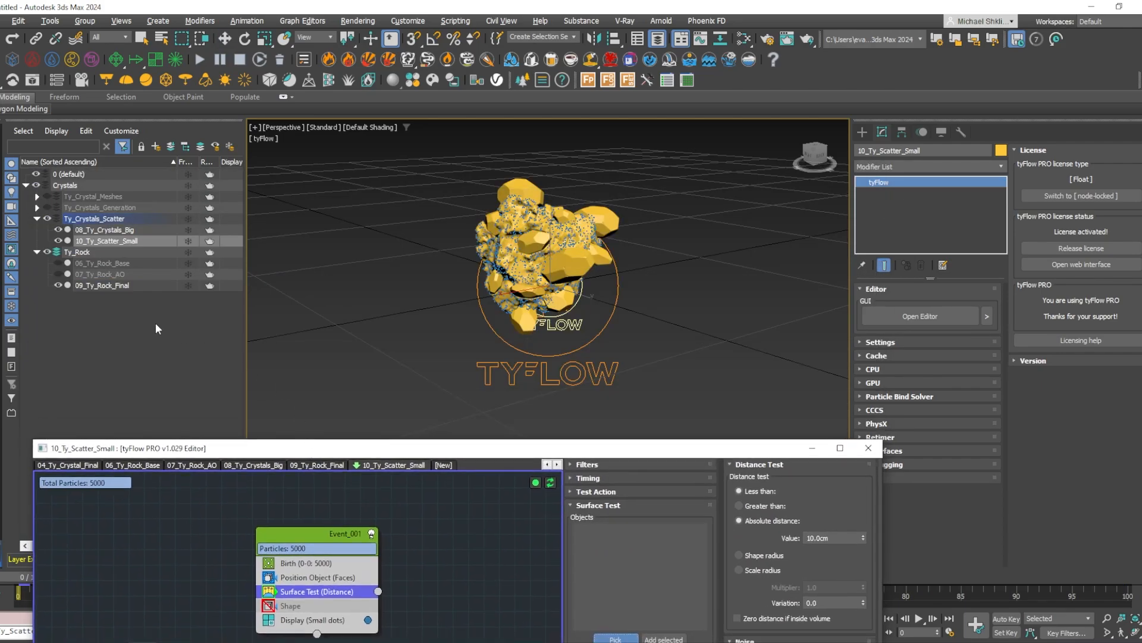
pyautogui.click(118, 231)
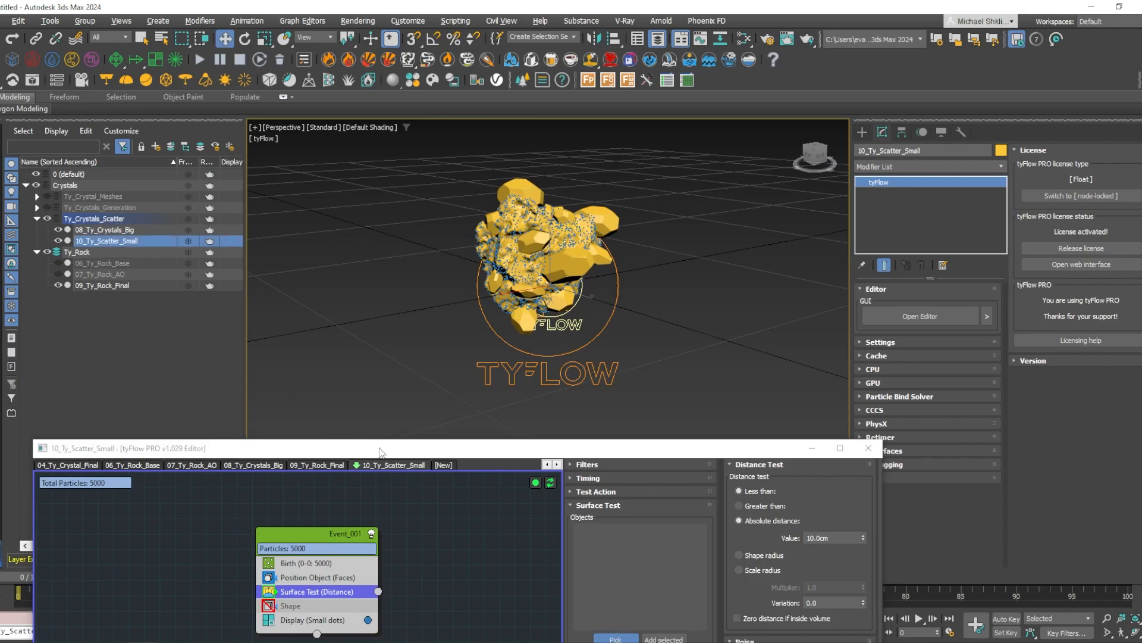
pyautogui.moveTo(405, 453); pyautogui.dragTo(353, 207)
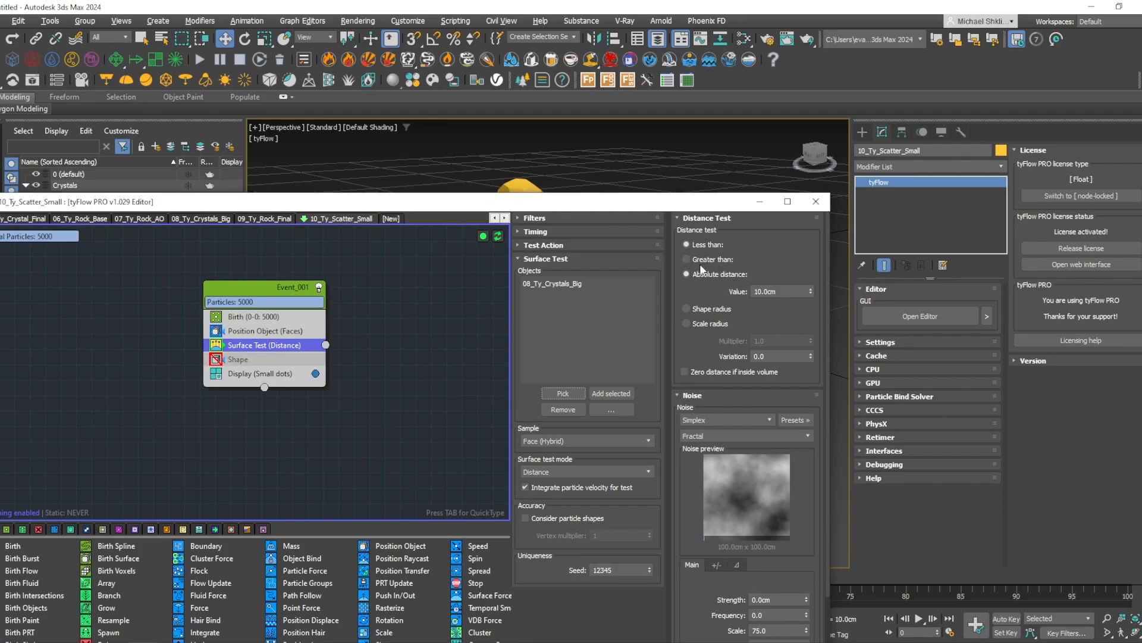
pyautogui.doubleClick(789, 290)
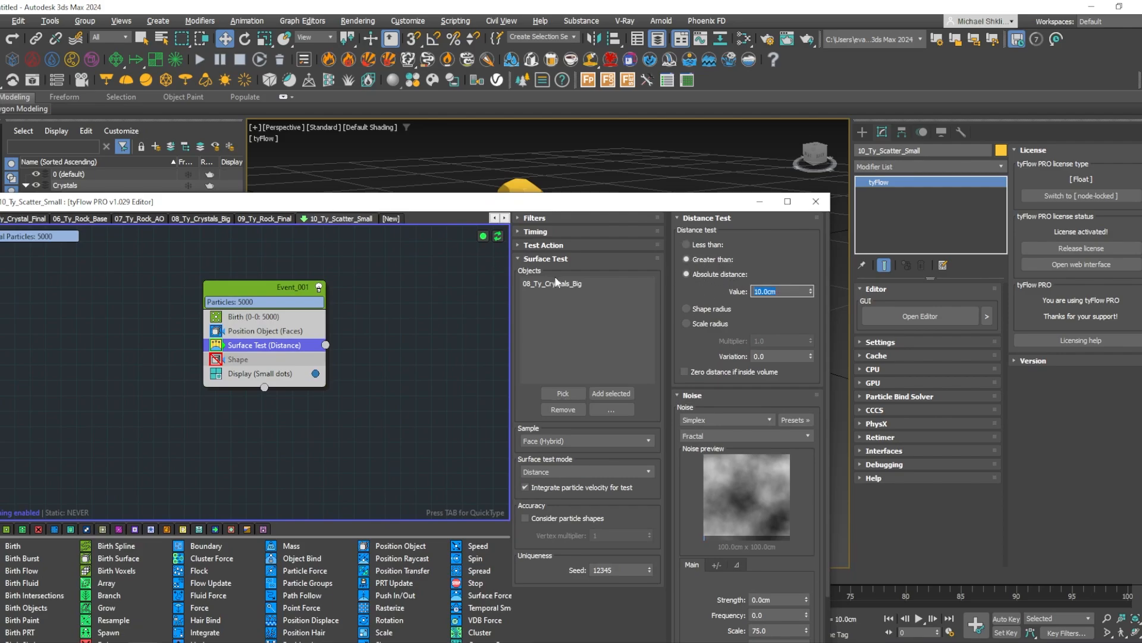
pyautogui.press('Return')
# Create a new event with a Delete operator and connect the Surface Test's output to it.
pyautogui.press('Tab')
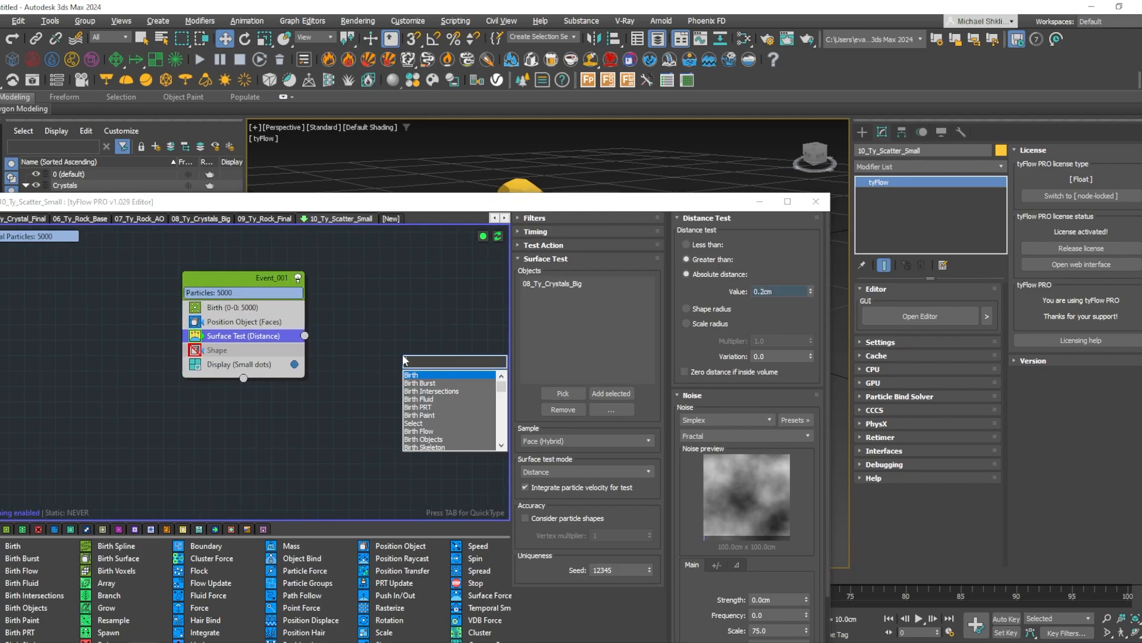
pyautogui.write('delete')
pyautogui.press('Return')
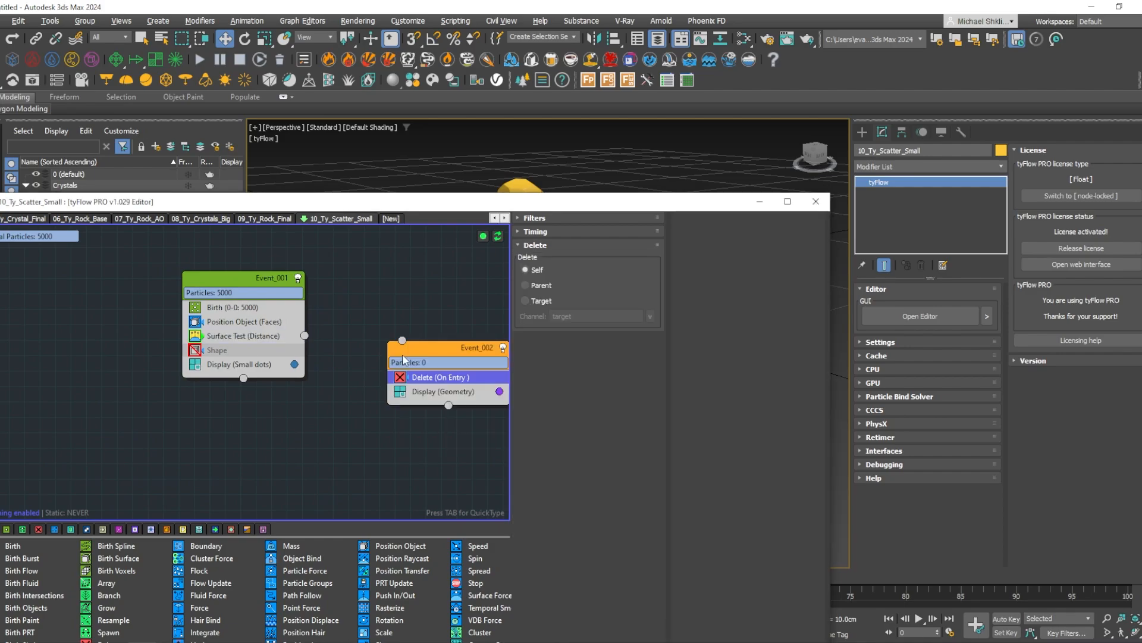
pyautogui.moveTo(313, 330); pyautogui.dragTo(307, 334)
pyautogui.moveTo(445, 352); pyautogui.dragTo(400, 372)
# Examine how the remaining particles are distributed on the rock around the big crystals.
pyautogui.moveTo(504, 208); pyautogui.dragTo(509, 316)
pyautogui.scroll(6, 530, 207)
pyautogui.scroll(-2, 530, 208)
pyautogui.keyDown('alt'); pyautogui.moveTo(531, 208); pyautogui.dragTo(398, 216, button='middle'); pyautogui.keyUp('alt')
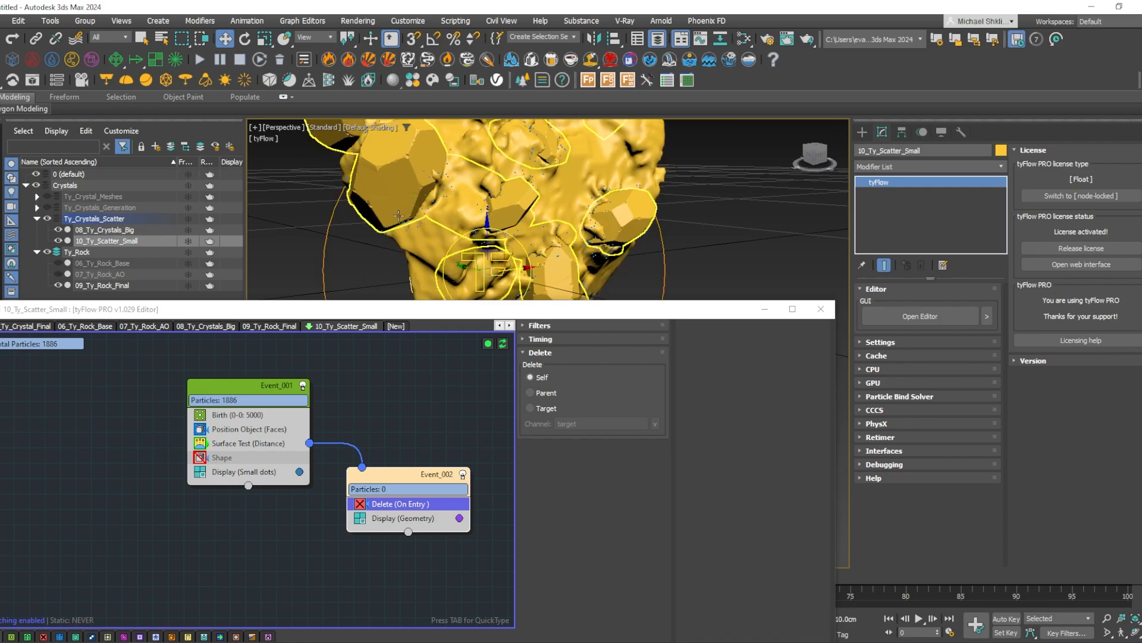
pyautogui.keyDown('alt'); pyautogui.moveTo(472, 202); pyautogui.dragTo(538, 203, button='middle'); pyautogui.keyUp('alt')
pyautogui.moveTo(365, 444); pyautogui.dragTo(374, 430, button='middle')
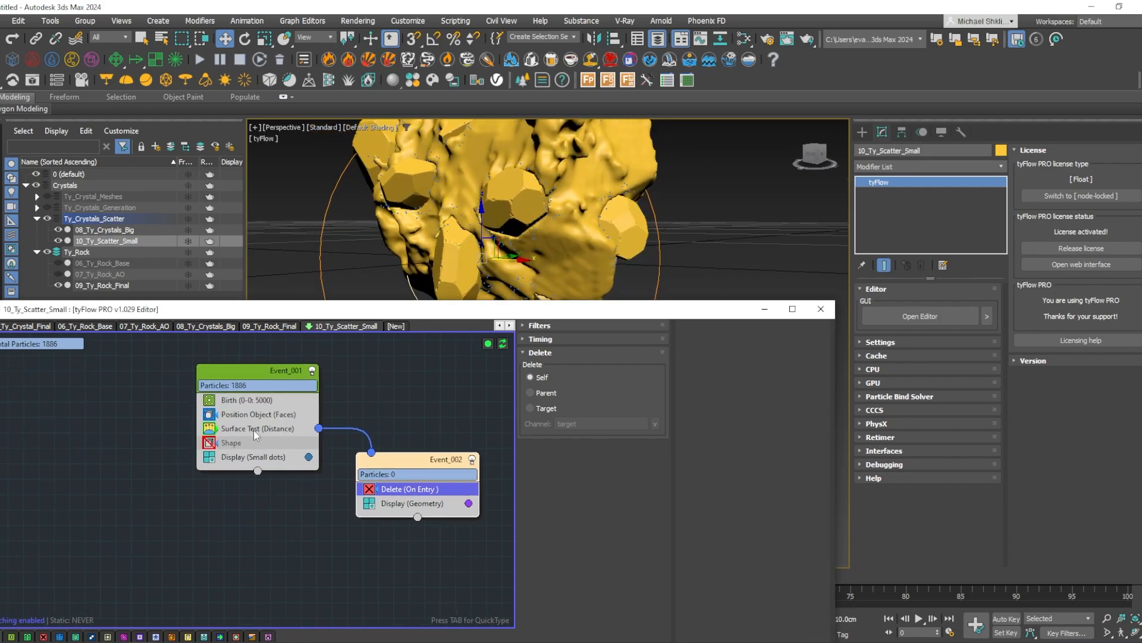
pyautogui.press('Tab')
pyautogui.keyDown('alt'); pyautogui.moveTo(685, 182); pyautogui.dragTo(661, 194, button='middle'); pyautogui.keyUp('alt')
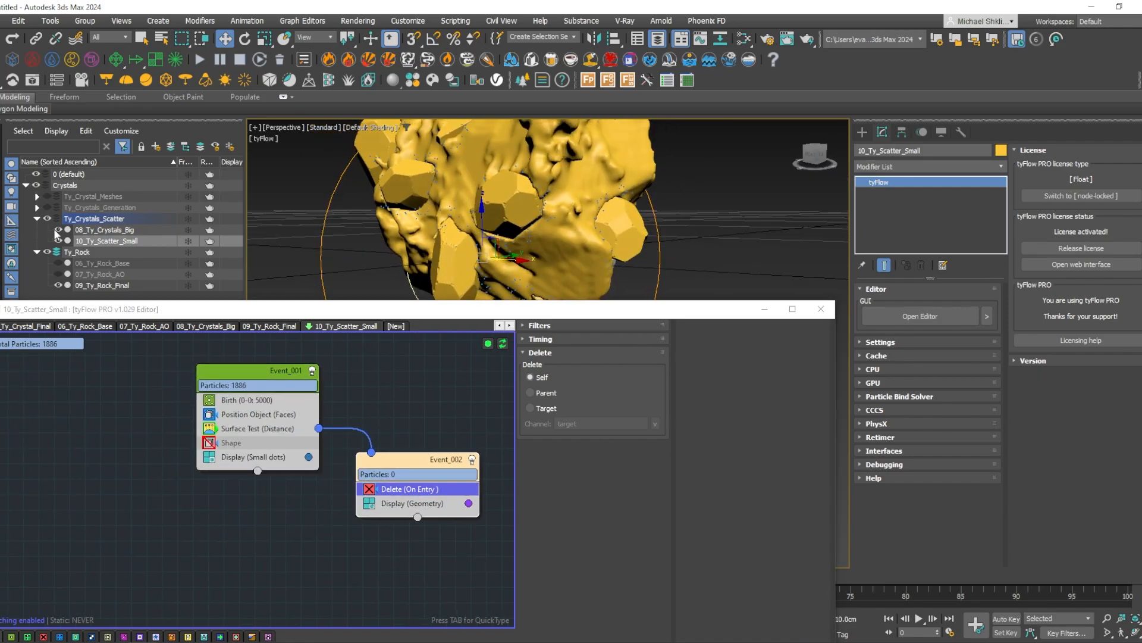
# Temporarily hide 08_Ty_Crystals_Big to inspect the particles inside the rock's cavities, and show it again.
pyautogui.click(58, 231)
pyautogui.scroll(10, 630, 204)
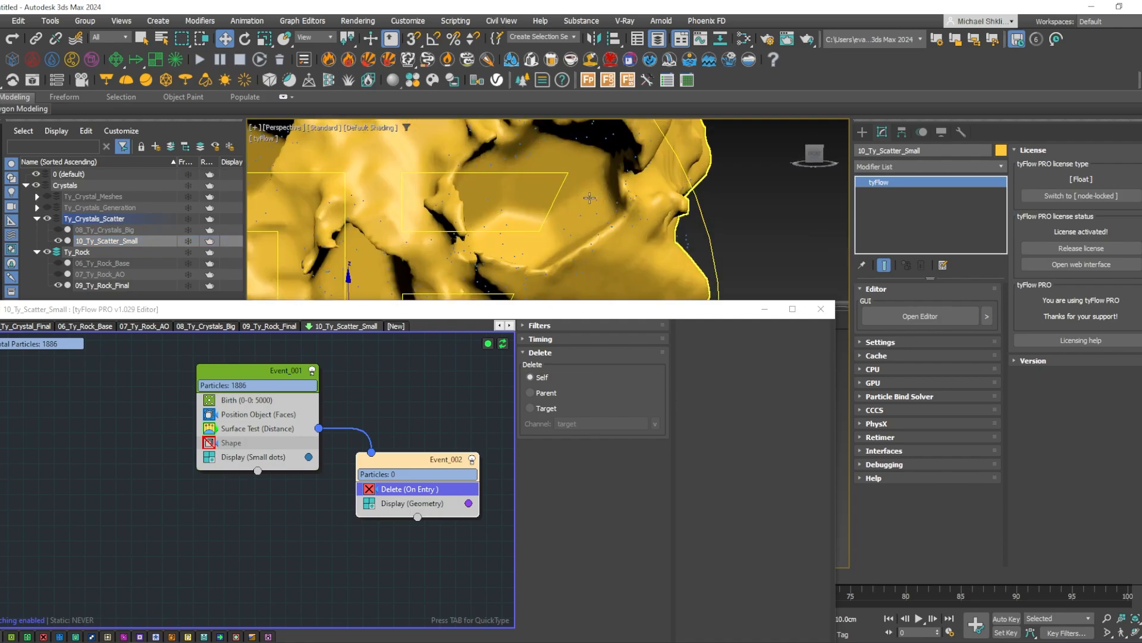
pyautogui.keyDown('alt'); pyautogui.moveTo(630, 204); pyautogui.dragTo(561, 157, button='middle'); pyautogui.keyUp('alt')
pyautogui.keyDown('alt'); pyautogui.moveTo(518, 198); pyautogui.dragTo(530, 200, button='middle'); pyautogui.keyUp('alt')
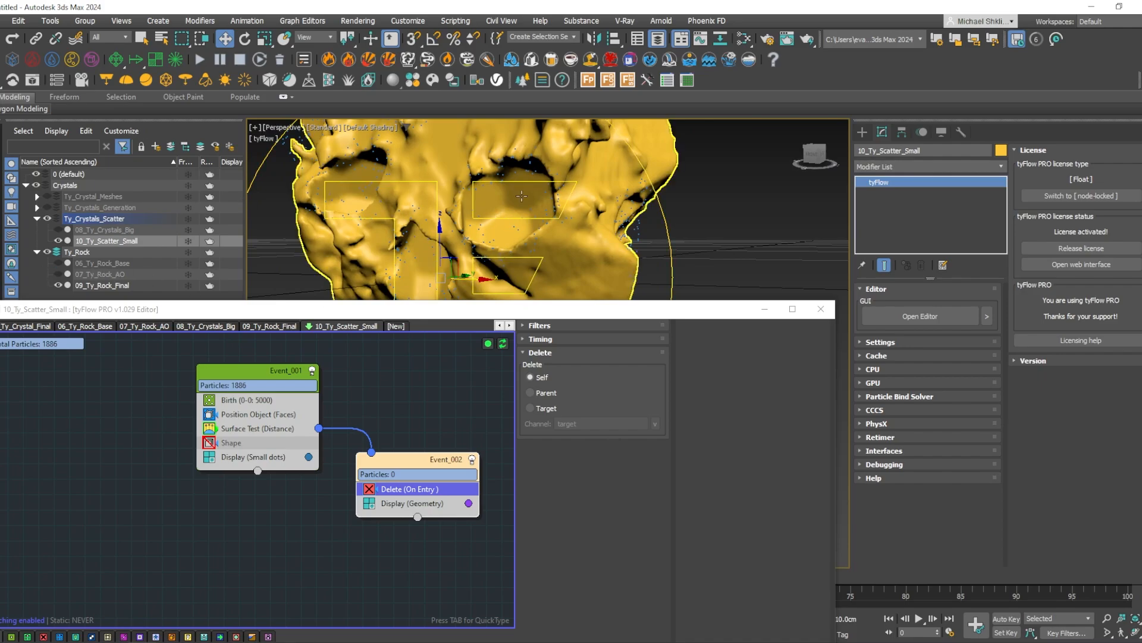
pyautogui.click(58, 229)
# Insert a second Surface Test operator below the first one in Event_001.
pyautogui.press('Tab')
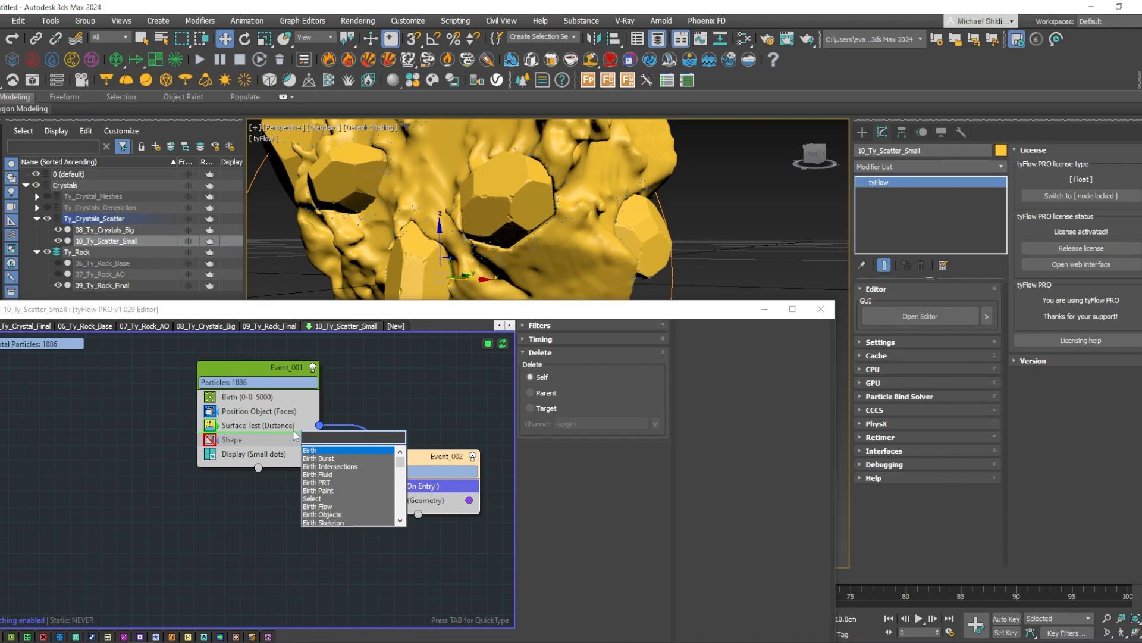
pyautogui.write('test')
pyautogui.press('Down')
pyautogui.press('Down')
pyautogui.press('Escape')
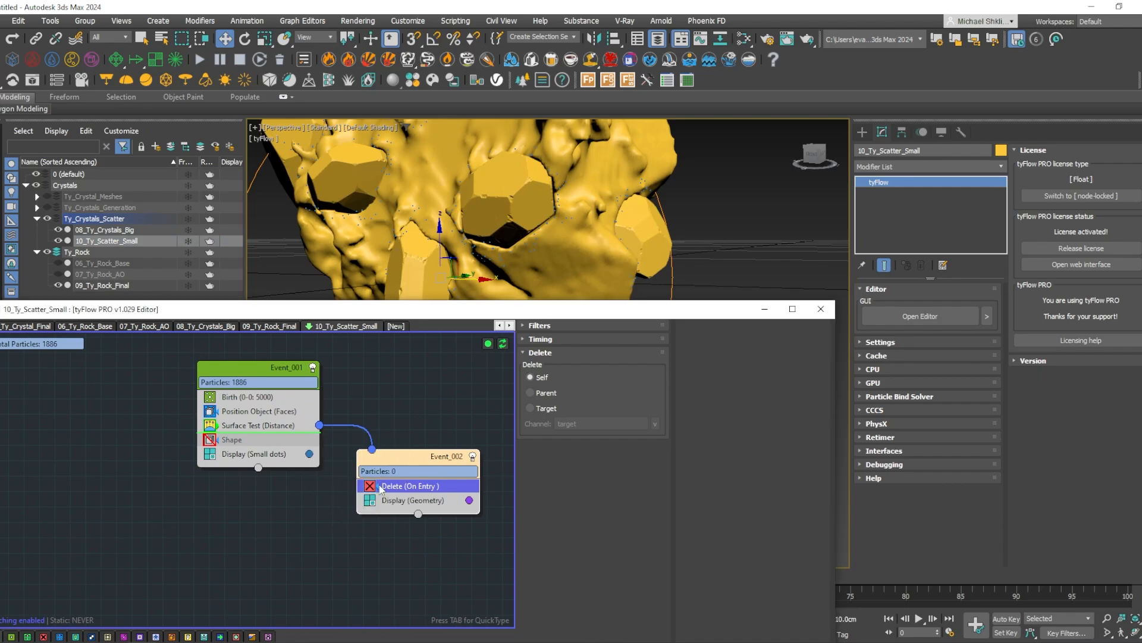
# Pick 08_Ty_Crystals_Big for the second Surface Test, with its mode set to Volume (inside) and Sample to Face.
pyautogui.click(559, 499)
pyautogui.click(106, 228)
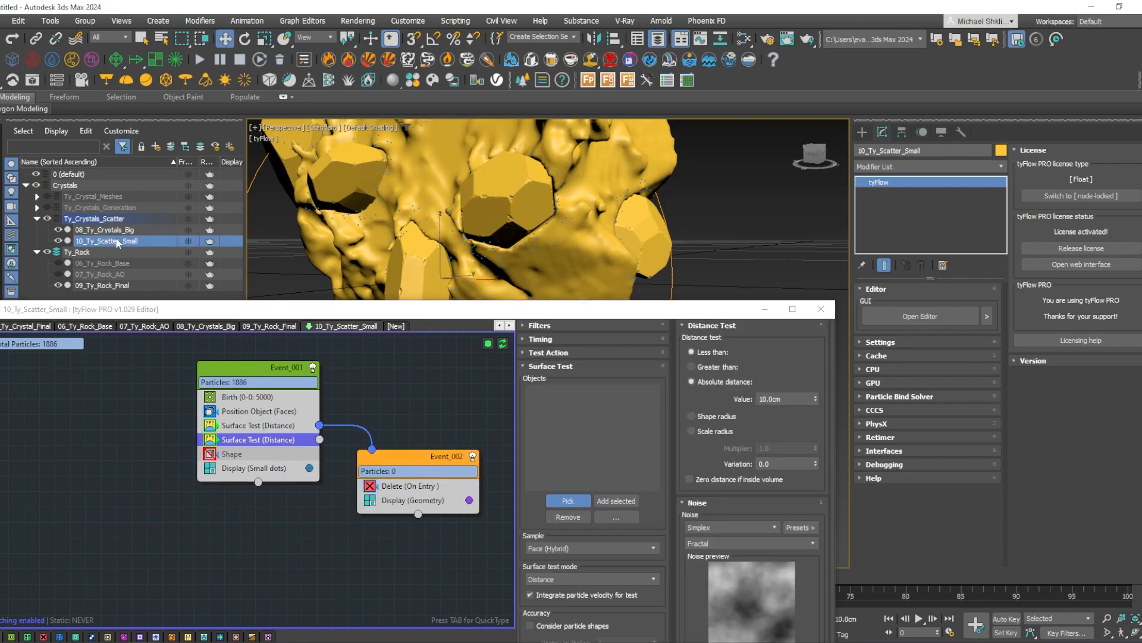
pyautogui.click(570, 548)
pyautogui.click(569, 551)
pyautogui.click(576, 579)
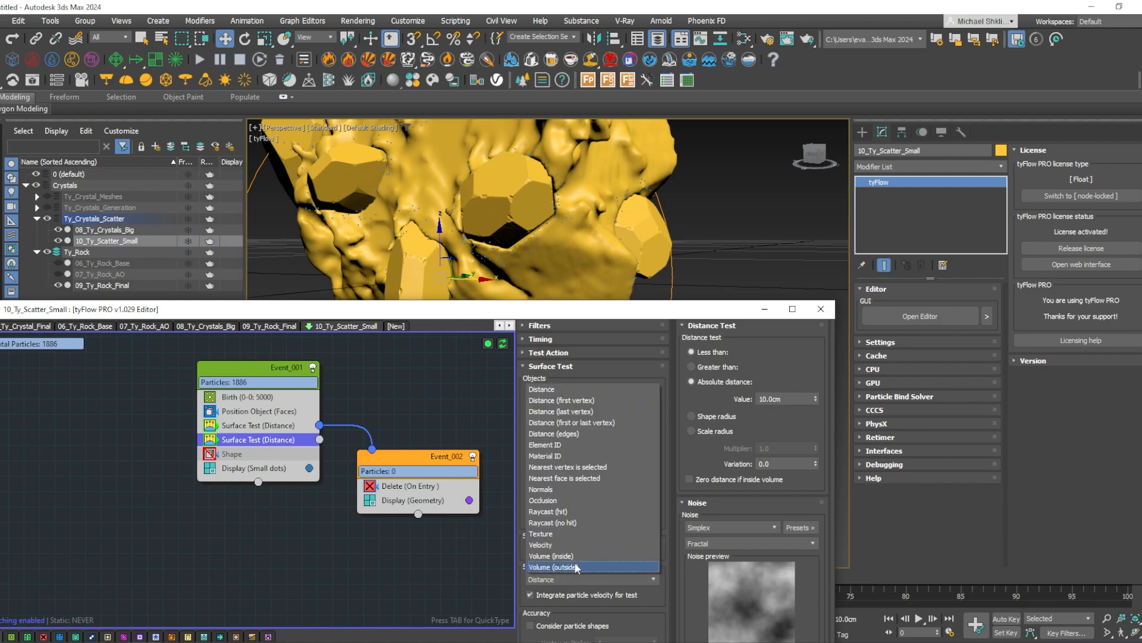
pyautogui.click(571, 554)
pyautogui.click(567, 552)
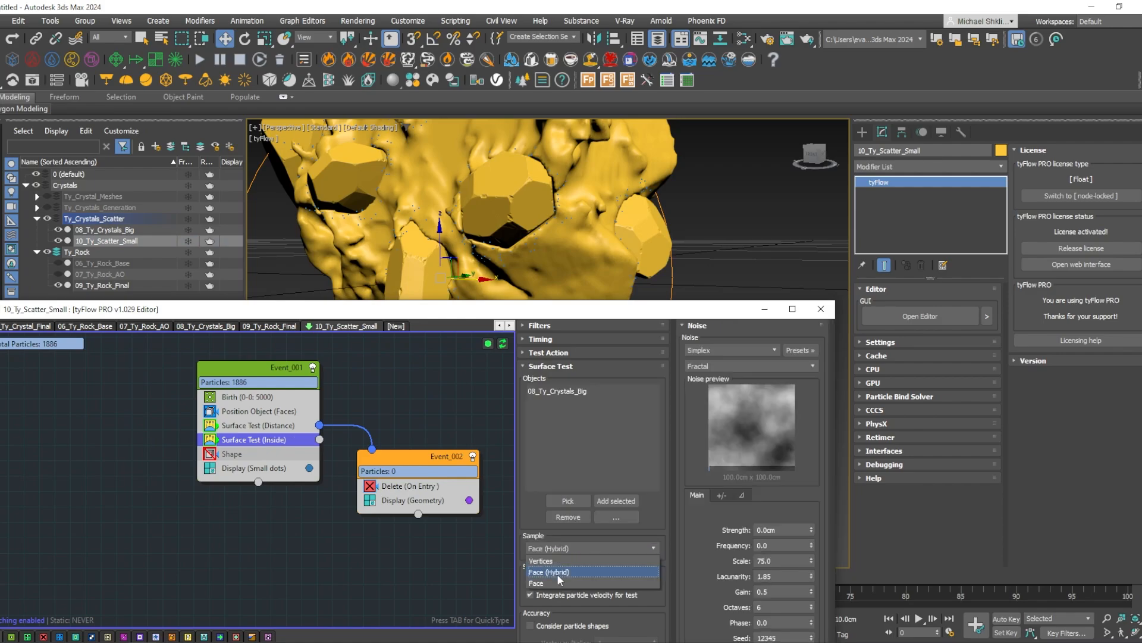
pyautogui.click(536, 582)
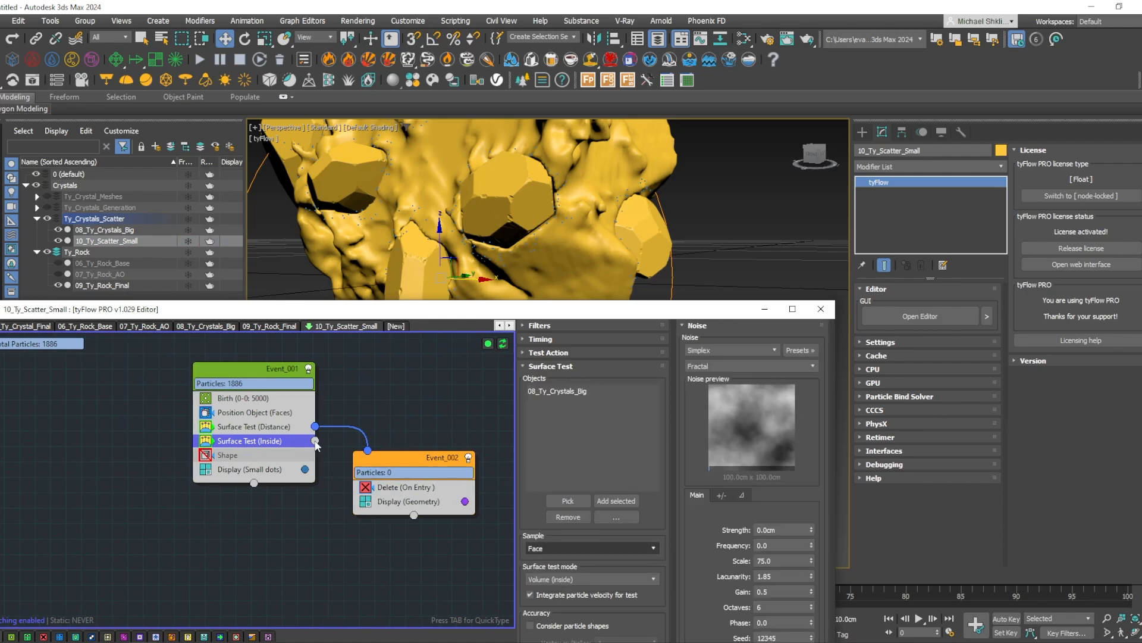
# Connect the second Surface Test's output to the Delete event, Event_002, and clear the selection.
pyautogui.moveTo(316, 440); pyautogui.dragTo(379, 458)
pyautogui.click(448, 394)
pyautogui.click(722, 208)
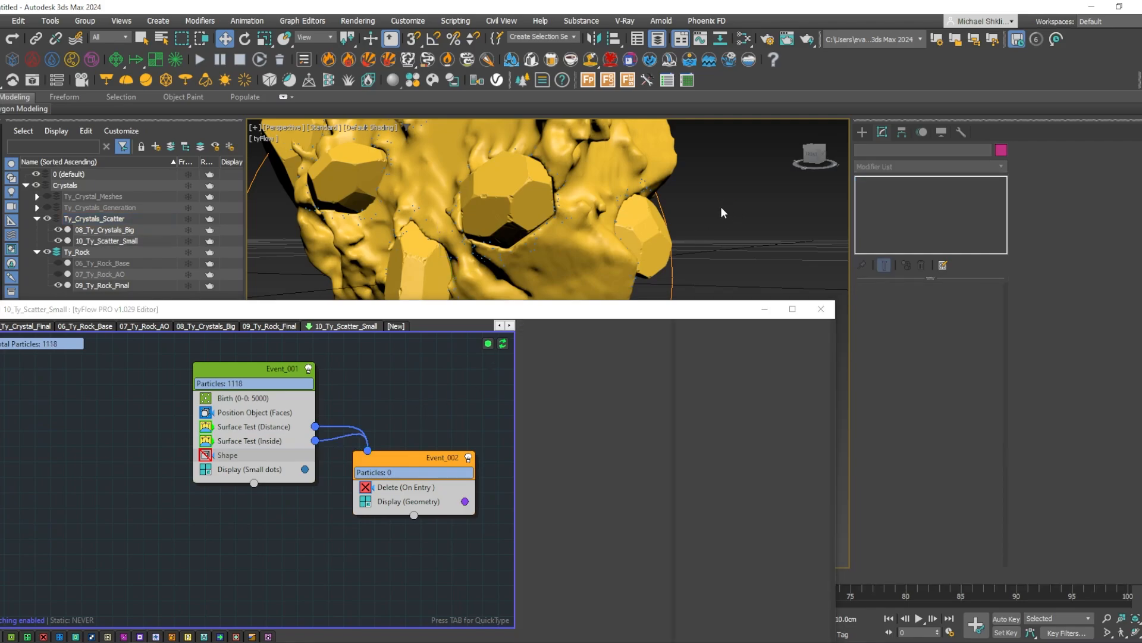
# Hide 08_Ty_Crystals_Big to check the particles left along the edges of the rock's cavities.
pyautogui.moveTo(432, 389); pyautogui.dragTo(443, 390, button='middle')
pyautogui.moveTo(271, 455); pyautogui.dragTo(280, 465, button='middle')
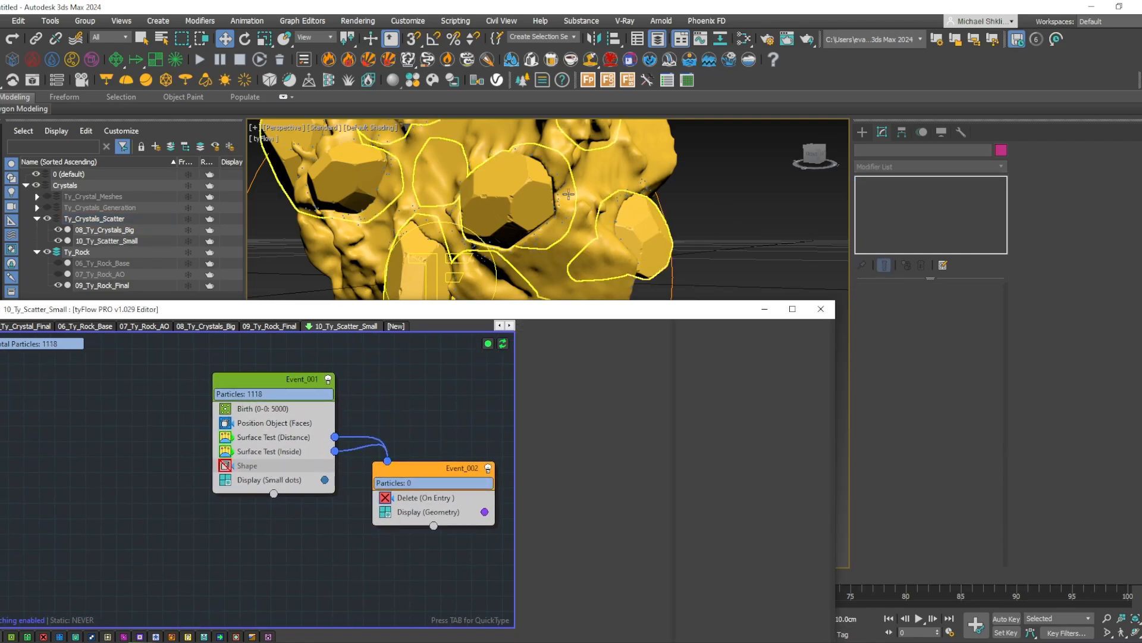
pyautogui.click(58, 230)
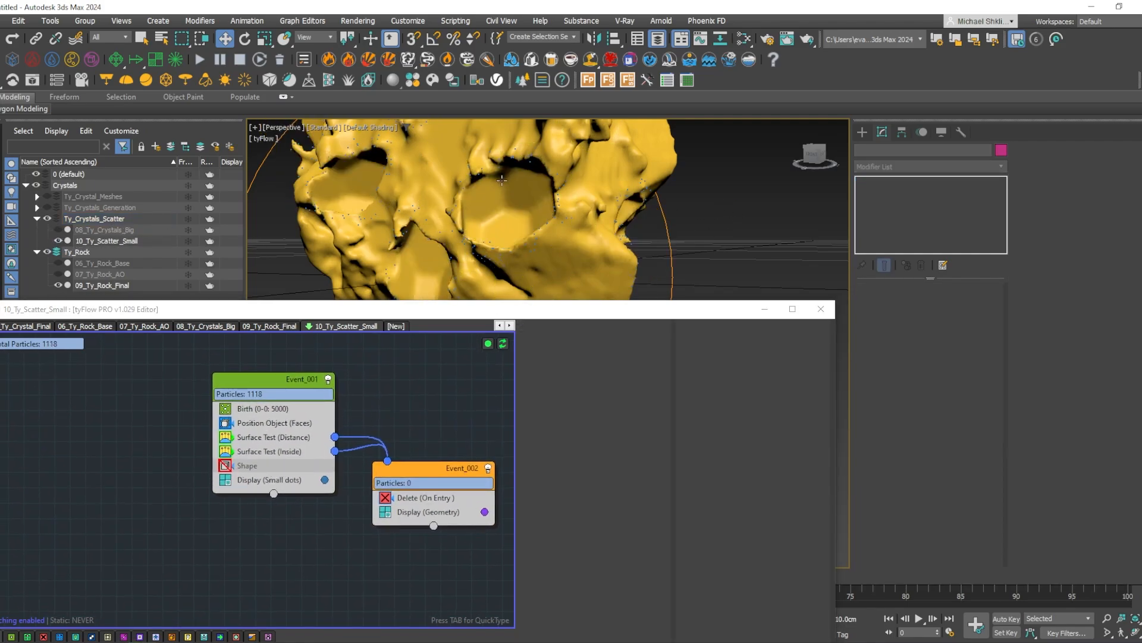
# Unhide 08_Ty_Crystals_Big in the Ty_Crystals_Scatter layer and check the particles around the big crystals.
pyautogui.keyDown('alt'); pyautogui.moveTo(501, 179); pyautogui.dragTo(532, 143, button='middle'); pyautogui.keyUp('alt')
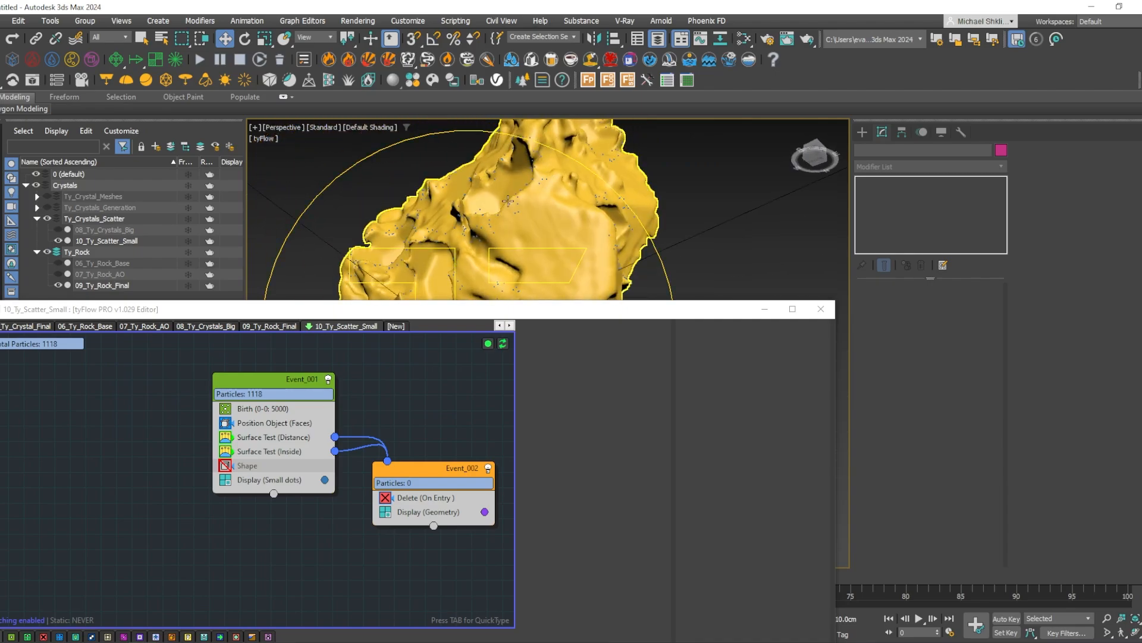
pyautogui.click(59, 230)
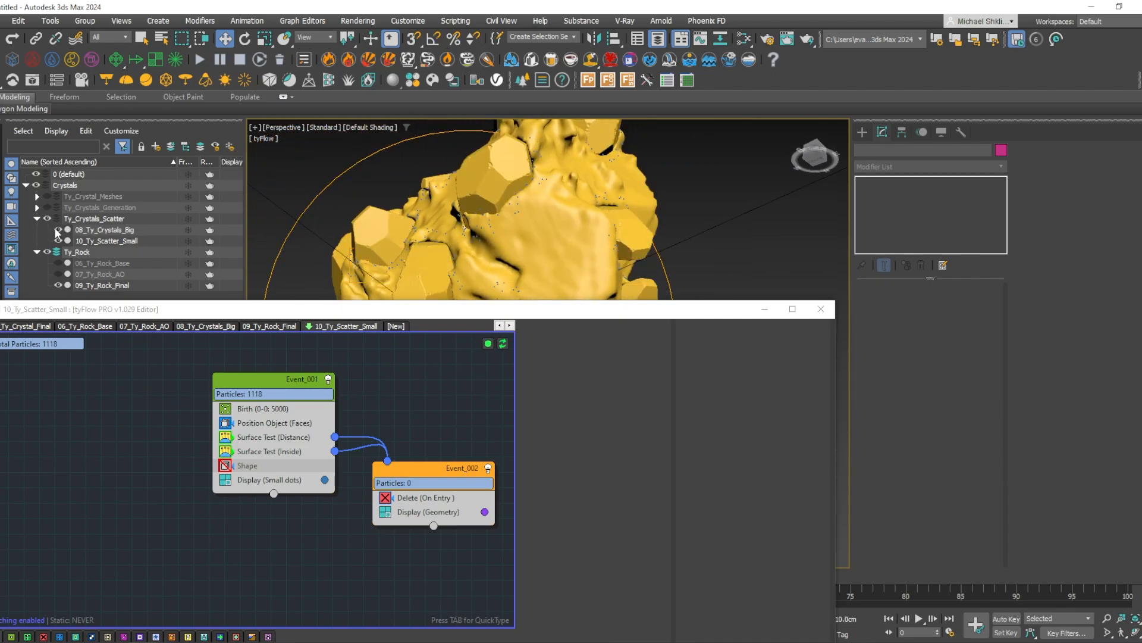
pyautogui.keyDown('alt'); pyautogui.moveTo(511, 184); pyautogui.dragTo(505, 212, button='middle'); pyautogui.keyUp('alt')
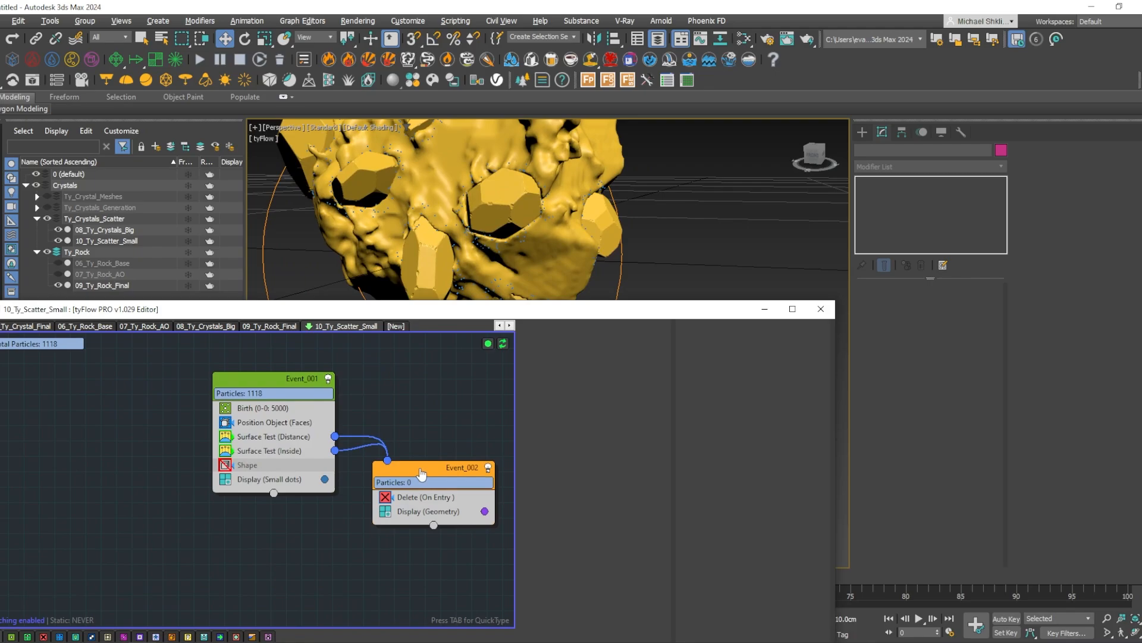
# Enable the Shape operator in Event_001 and replace its default Triangle with the crystal meshes 05_TyMesher_Crystal_mesh001 to mesh007.
pyautogui.moveTo(390, 470)
pyautogui.mouseDown(button='middle')
pyautogui.moveTo(362, 468)
pyautogui.moveTo(373, 468)
pyautogui.mouseUp(button='middle')
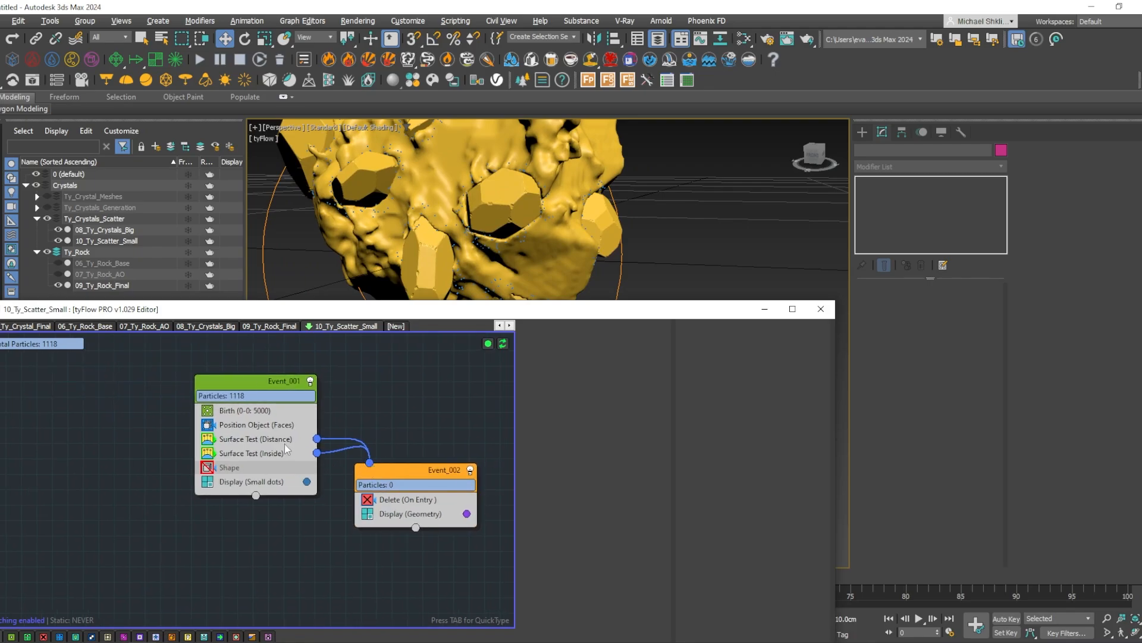
pyautogui.click(208, 470)
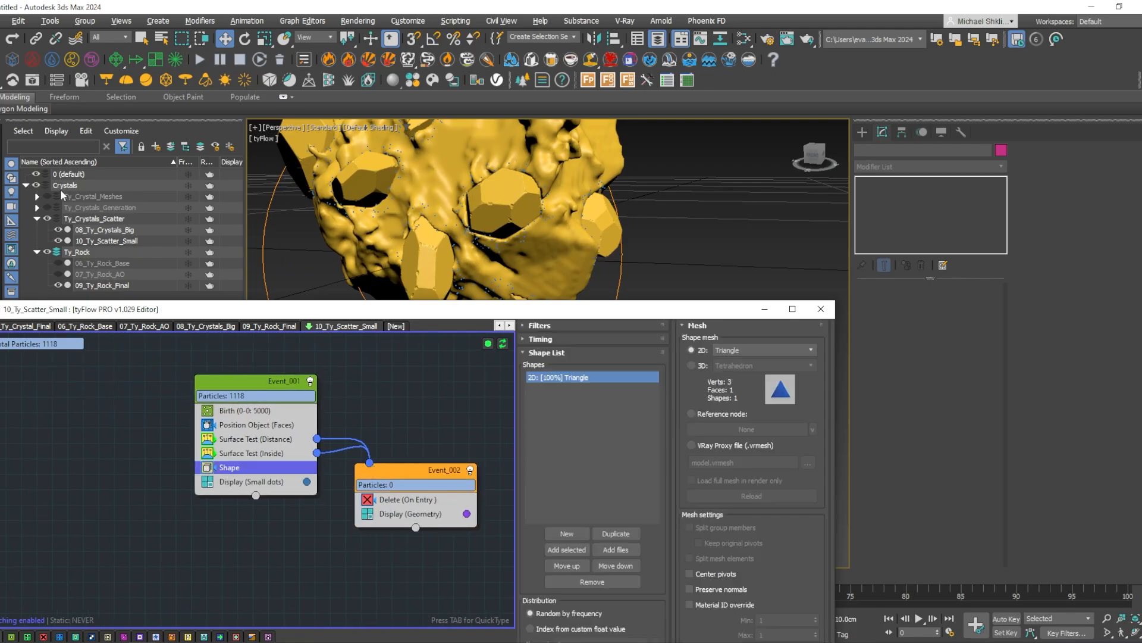
pyautogui.click(37, 218)
pyautogui.click(37, 196)
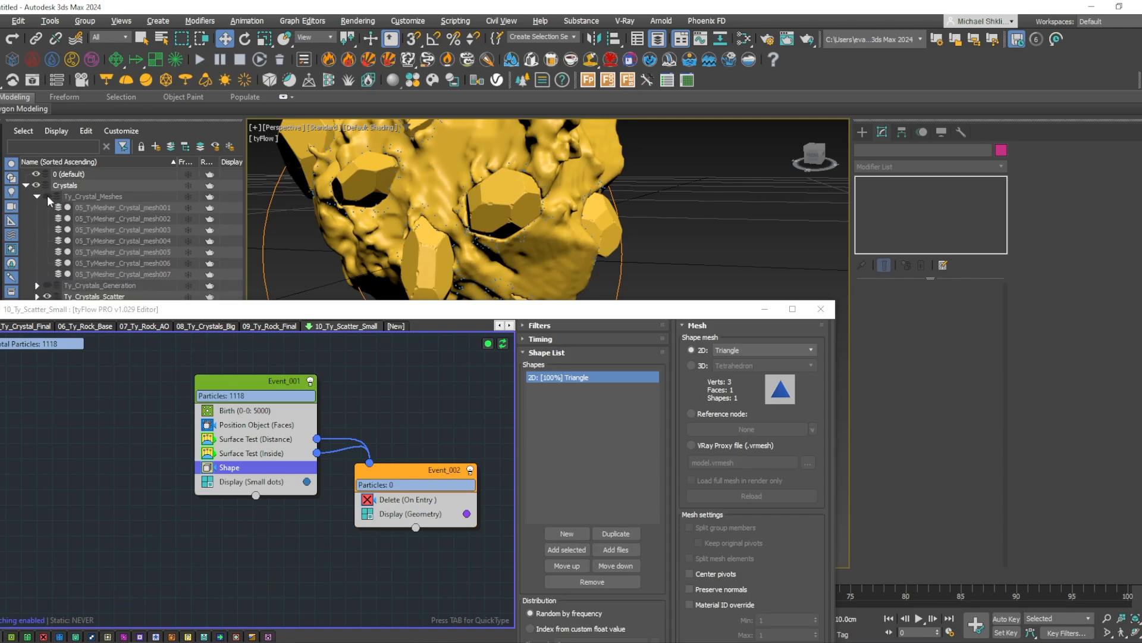
pyautogui.click(119, 208)
pyautogui.keyDown('shift'); pyautogui.click(127, 273); pyautogui.keyUp('shift')
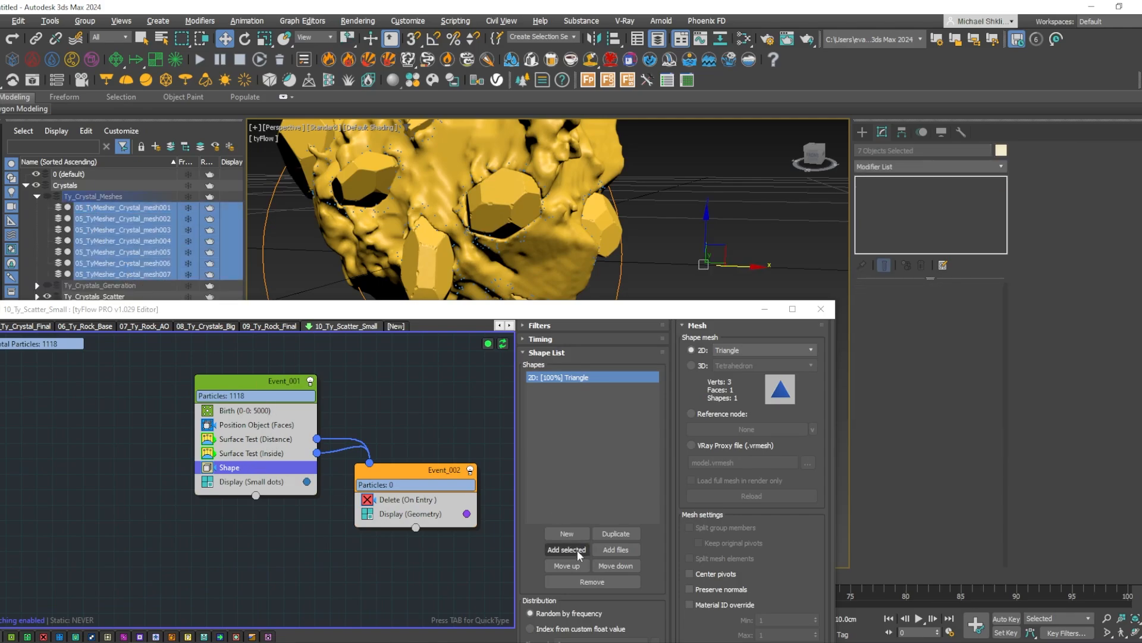
pyautogui.click(578, 582)
pyautogui.click(566, 549)
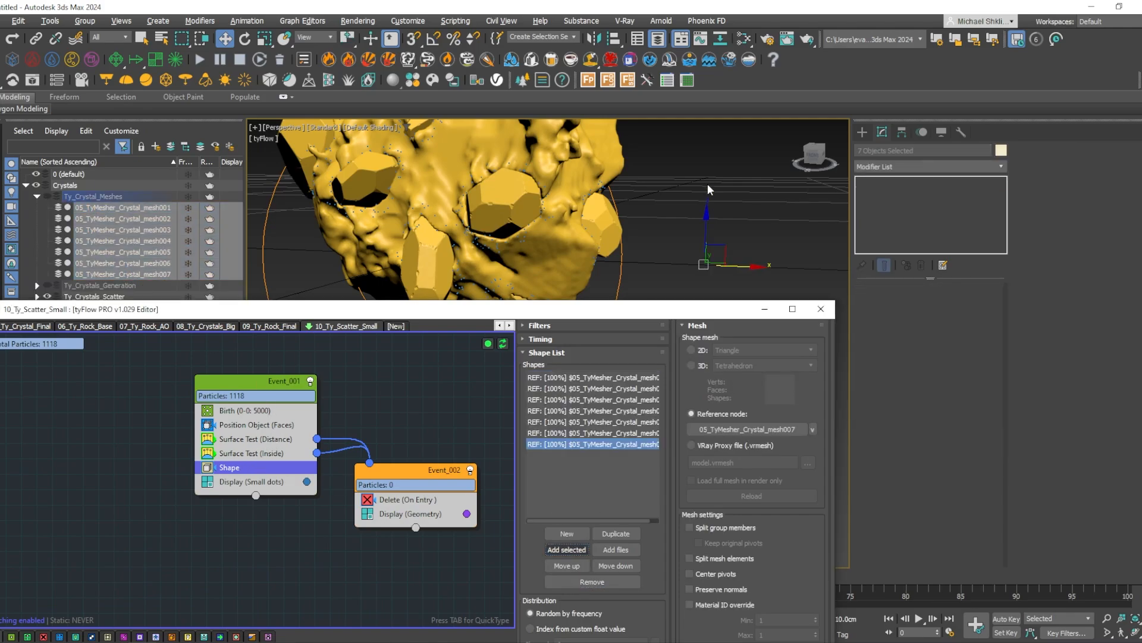
# Set the display mode of Event_001's Display operator to Geometry.
pyautogui.click(249, 482)
pyautogui.click(615, 351)
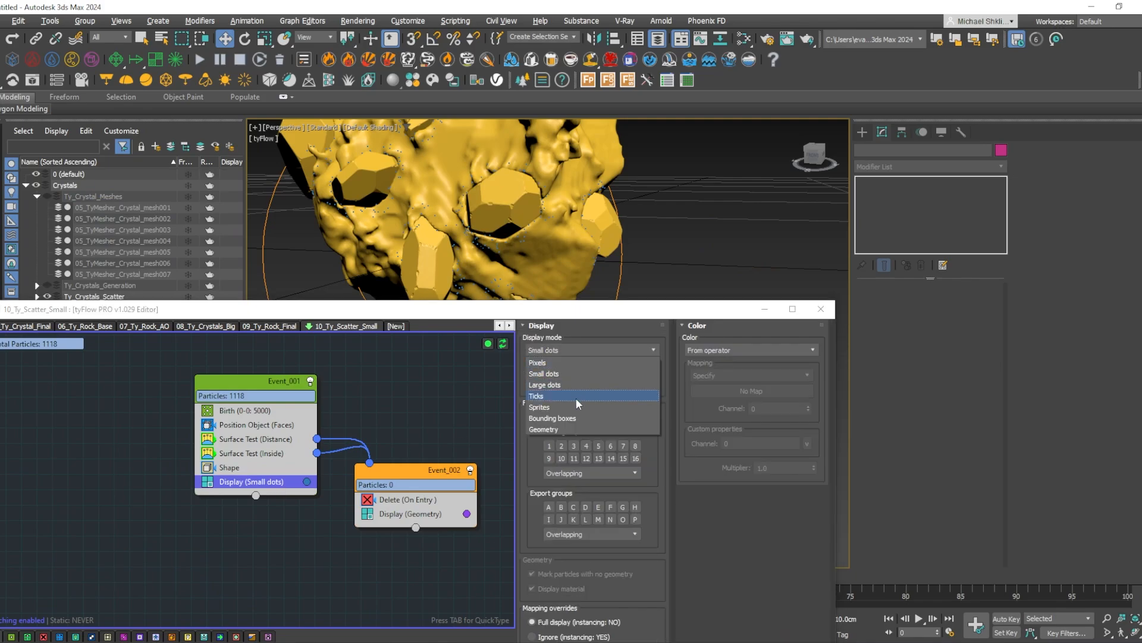
pyautogui.click(566, 428)
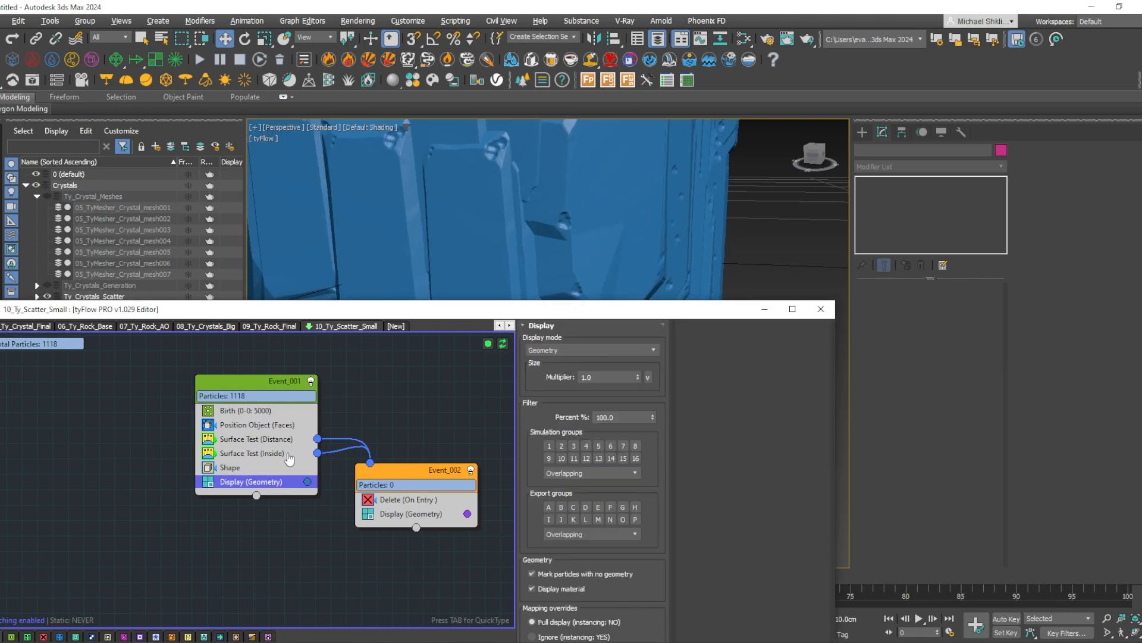
# Add a Scale operator below Shape in Event_001 with a scale value of 10 % on all axes.
pyautogui.press('Tab')
pyautogui.write('scale')
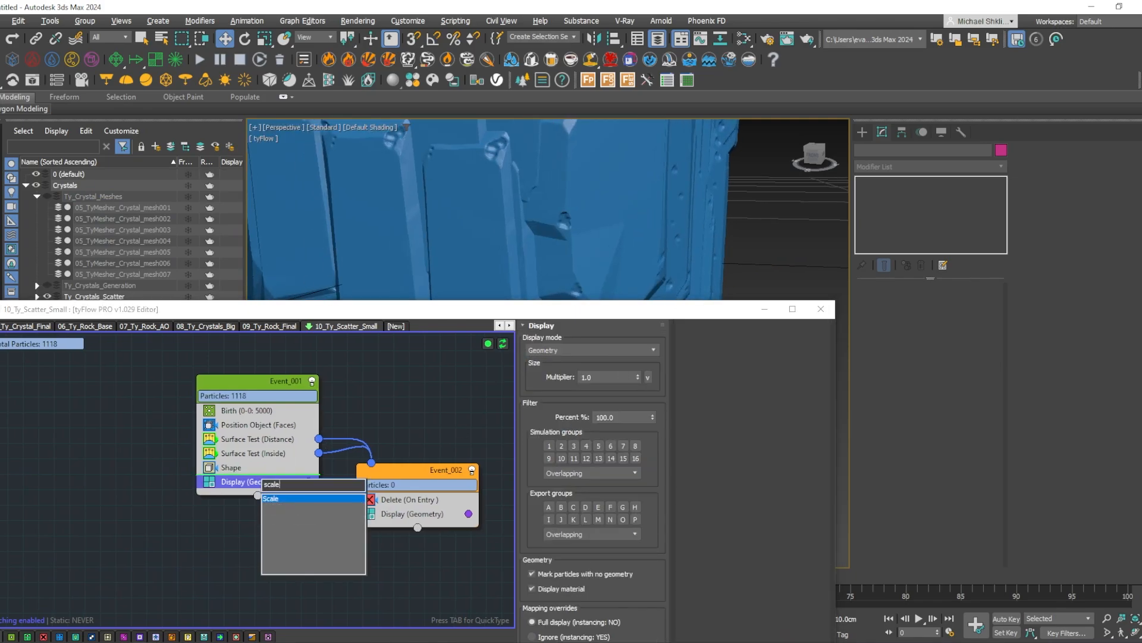
pyautogui.press('Return')
pyautogui.doubleClick(628, 423)
pyautogui.write('10')
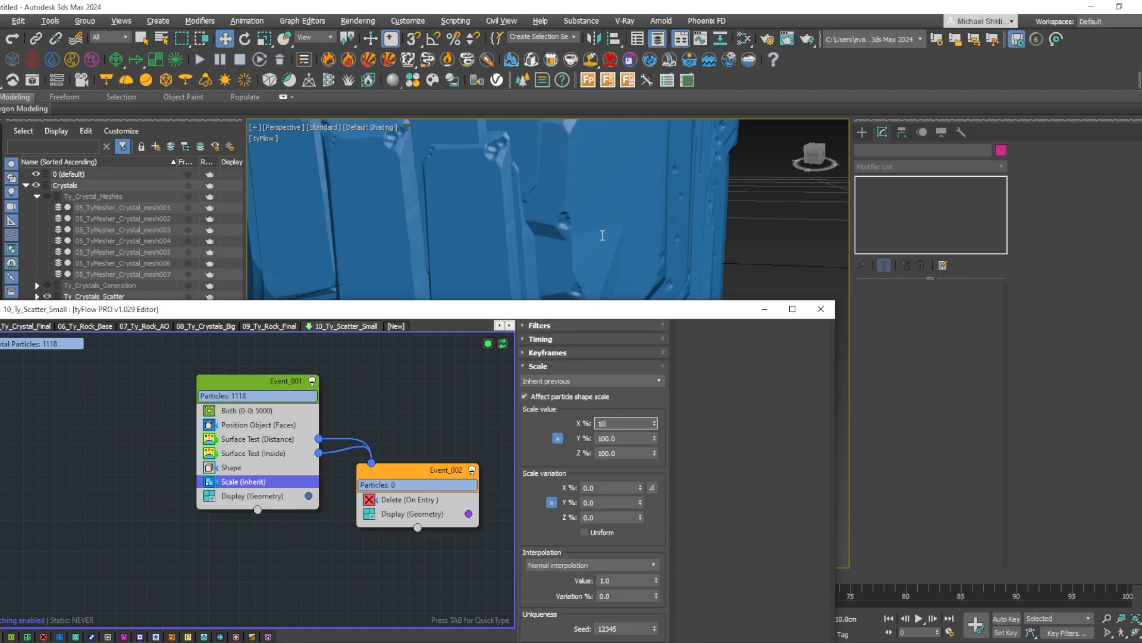
pyautogui.press('Return')
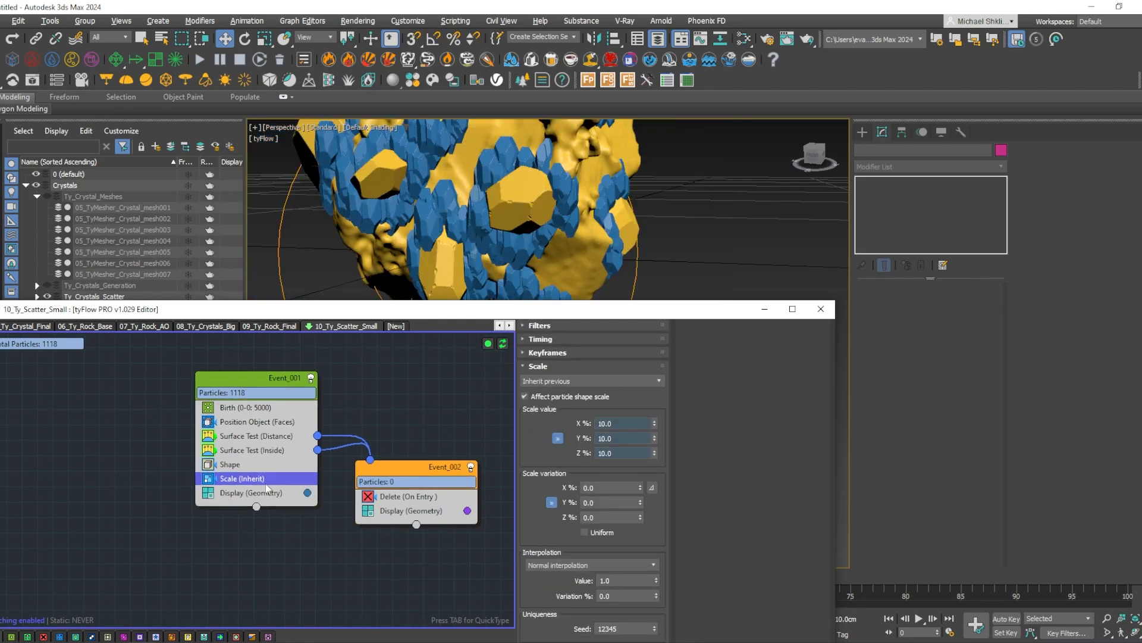
# Insert a Rotation operator between Scale and Display in Event_001.
pyautogui.press('Tab')
pyautogui.write('rota')
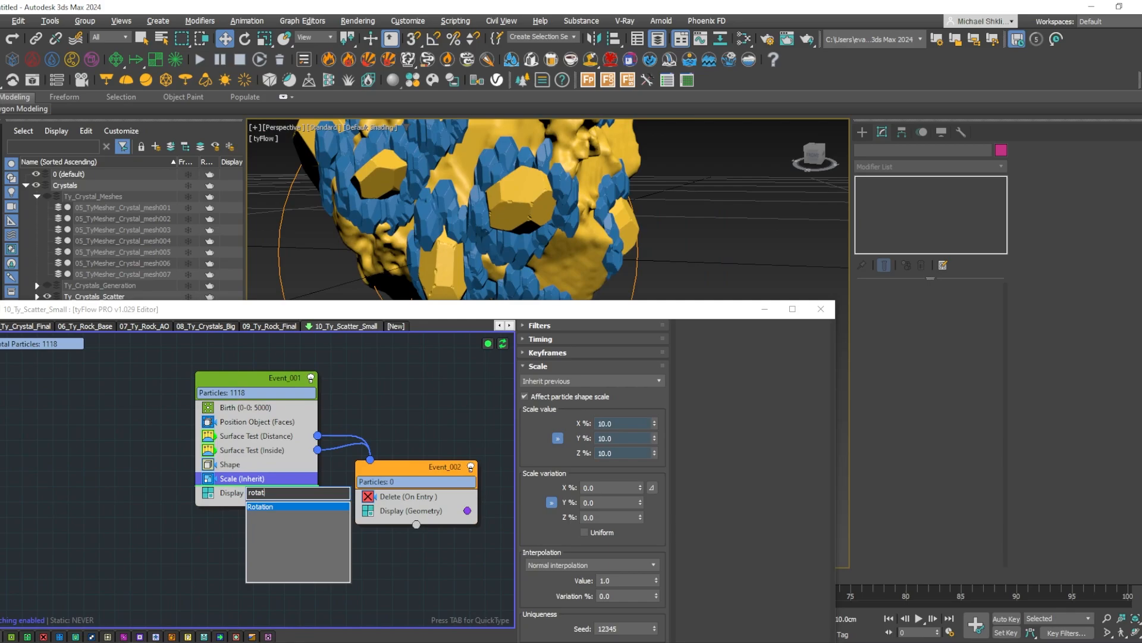
pyautogui.press('Return')
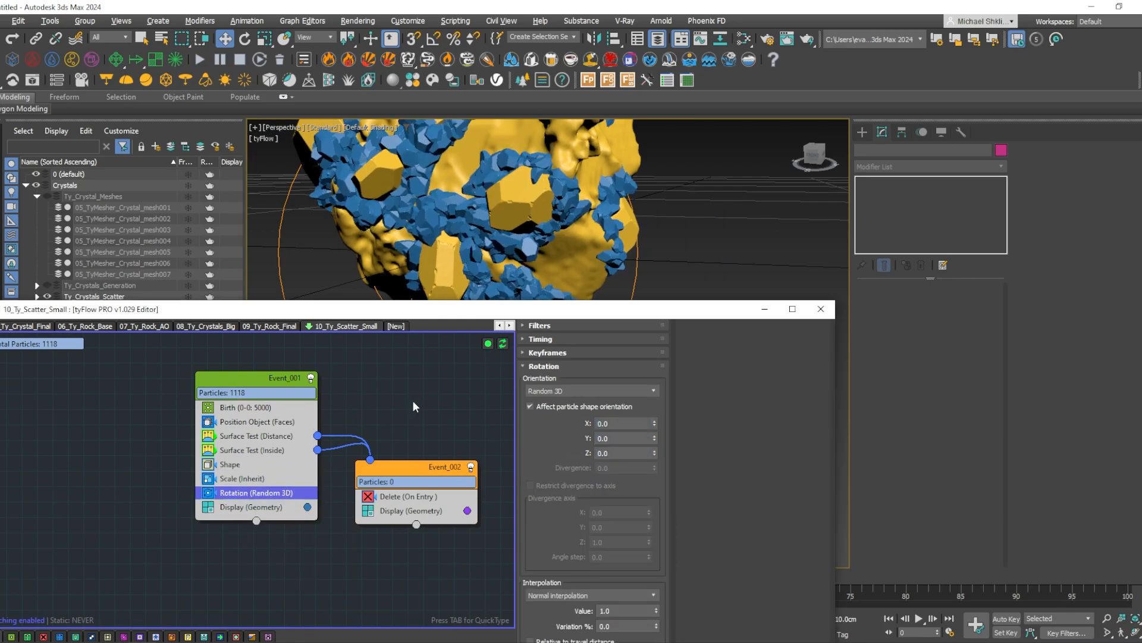
# Add a Fuse operator below Rotation in Event_001 and set its radius type to Shape radius.
pyautogui.moveTo(425, 400); pyautogui.dragTo(466, 403, button='middle')
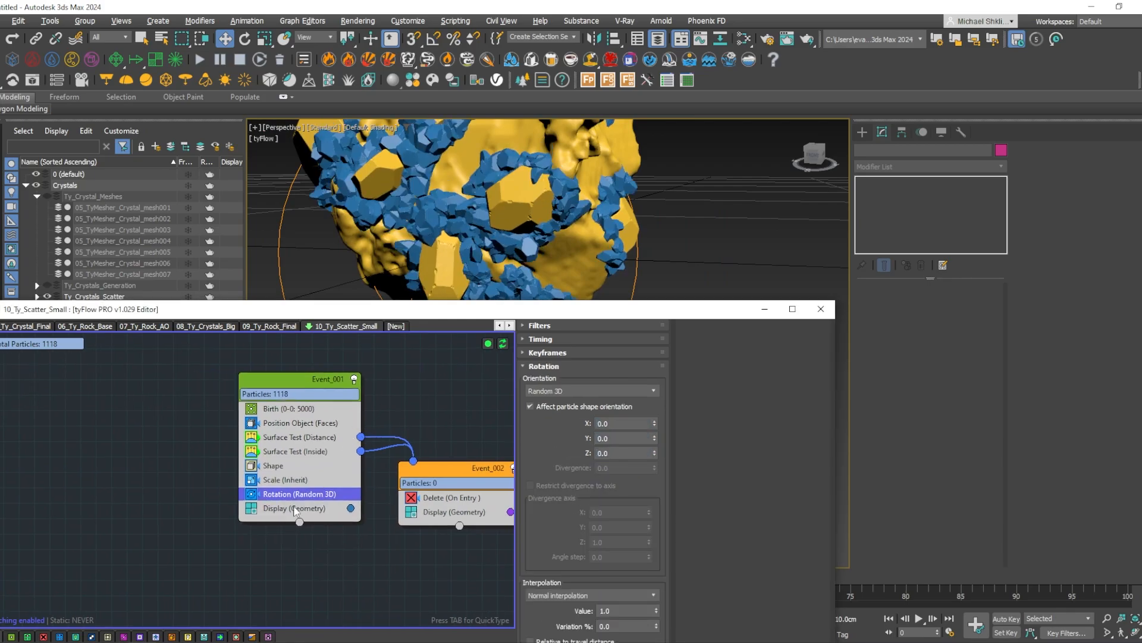
pyautogui.press('Tab')
pyautogui.write('fuse')
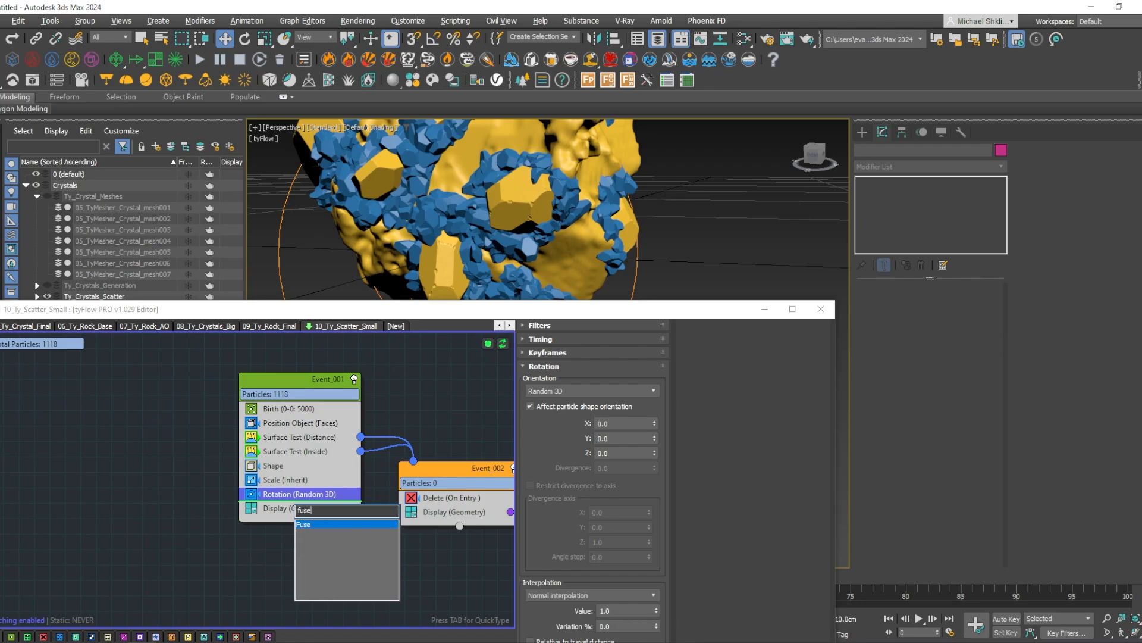
pyautogui.press('Return')
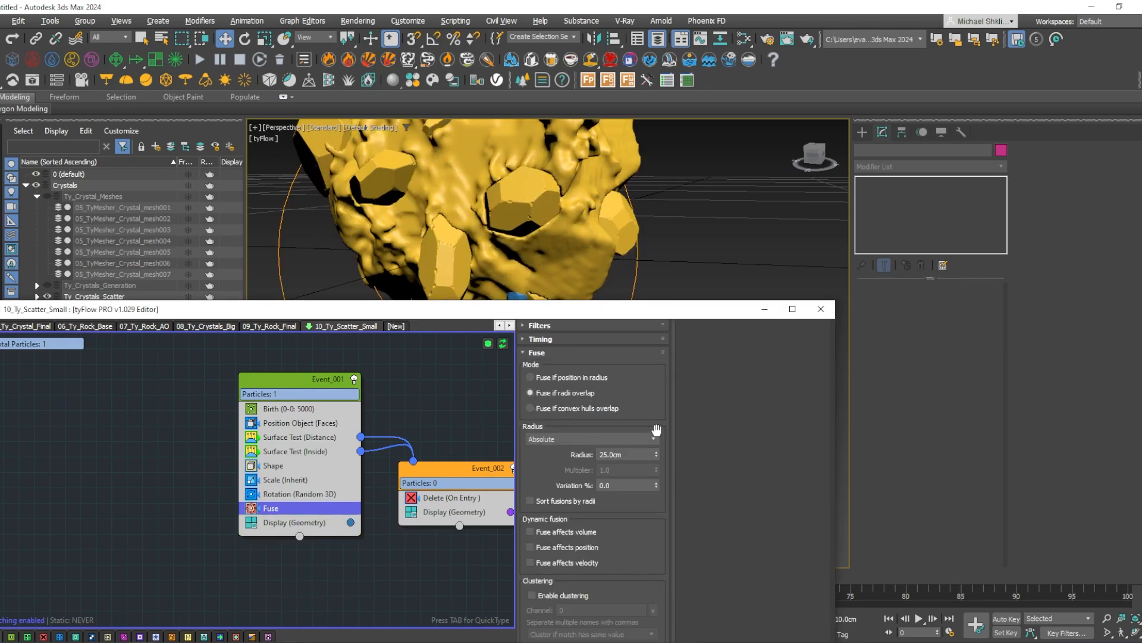
pyautogui.click(623, 439)
pyautogui.click(614, 455)
pyautogui.moveTo(616, 305); pyautogui.dragTo(616, 336)
pyautogui.scroll(-3, 566, 204)
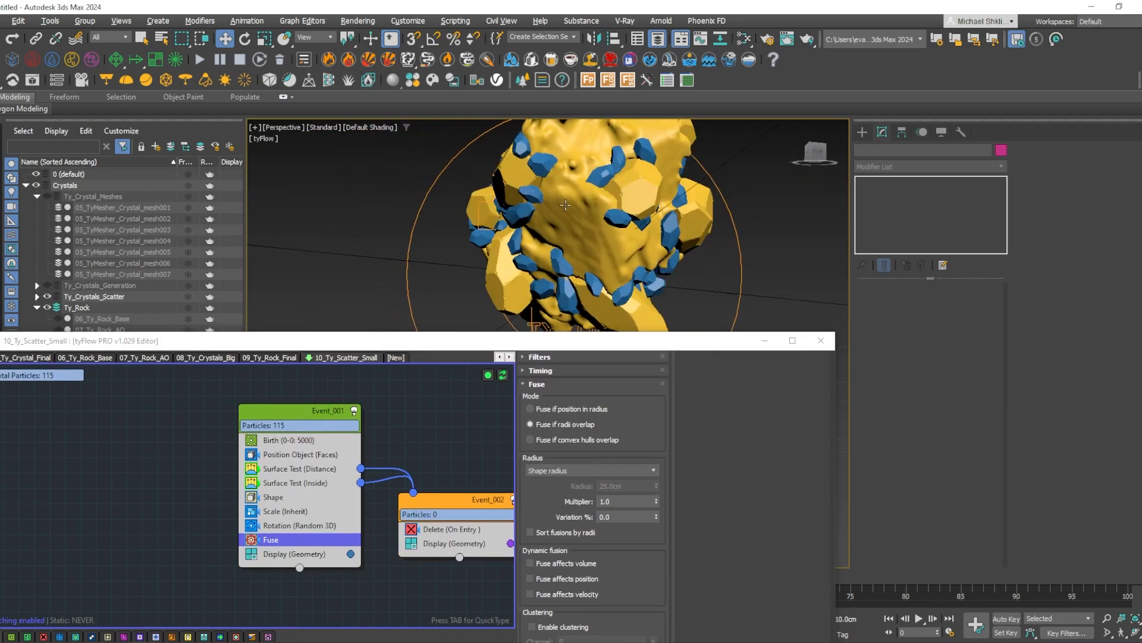
pyautogui.keyDown('alt'); pyautogui.moveTo(565, 204); pyautogui.dragTo(557, 284, button='middle'); pyautogui.keyUp('alt')
# Try scale values of 6 % and 8 % on all axes in Event_001's Scale operator.
pyautogui.moveTo(480, 344); pyautogui.dragTo(498, 273)
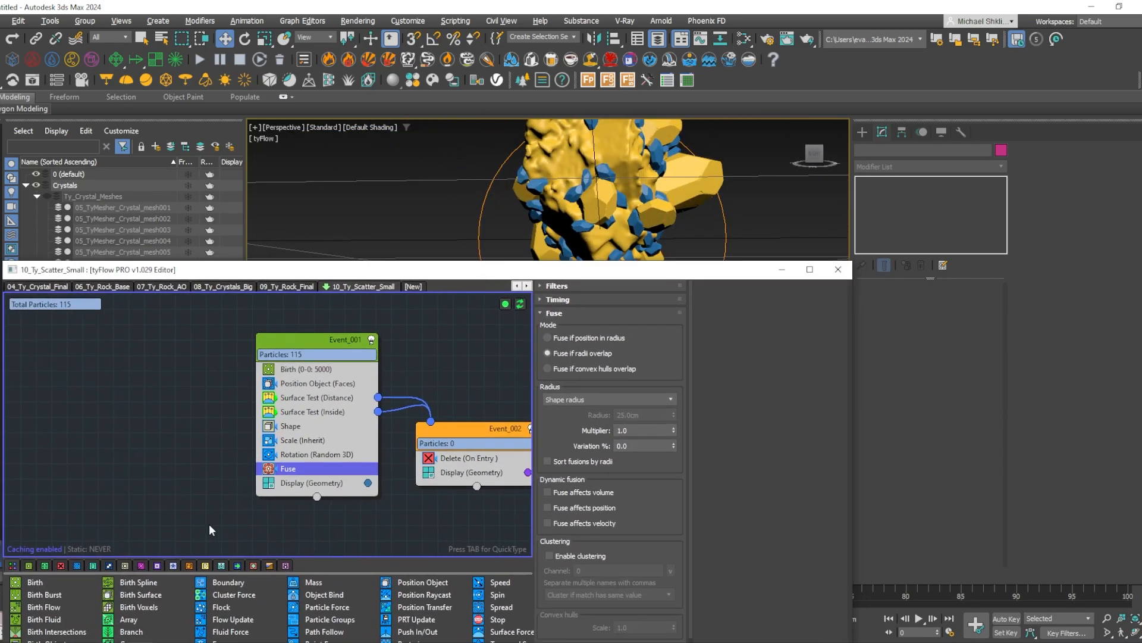
pyautogui.click(302, 441)
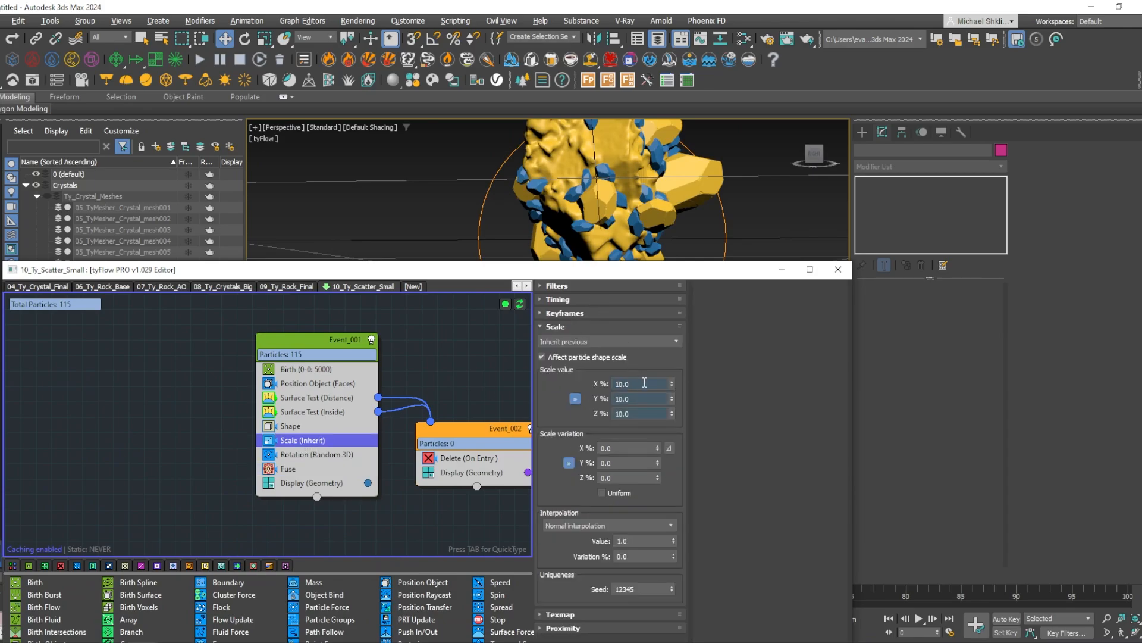
pyautogui.moveTo(645, 383); pyautogui.dragTo(529, 380)
pyautogui.write('6')
pyautogui.press('Return')
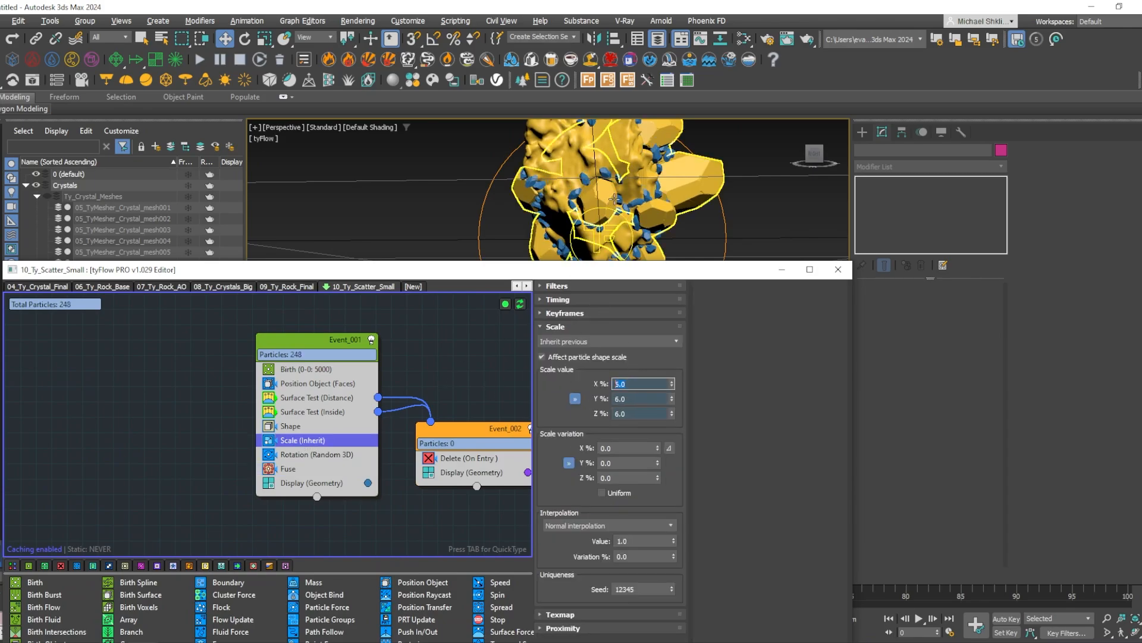
pyautogui.write('8')
pyautogui.press('Return')
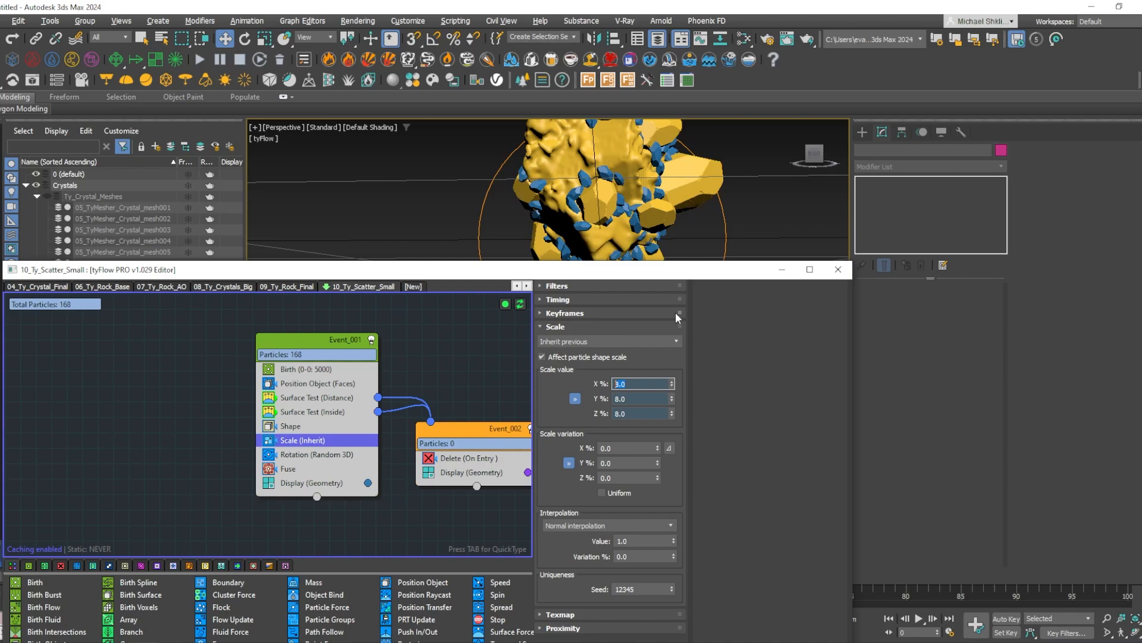
# Set the Scale operator's value to 5 % on all axes, with a Uniform scale variation of 50 %.
pyautogui.write('5')
pyautogui.doubleClick(614, 447)
pyautogui.write('50')
pyautogui.press('Return')
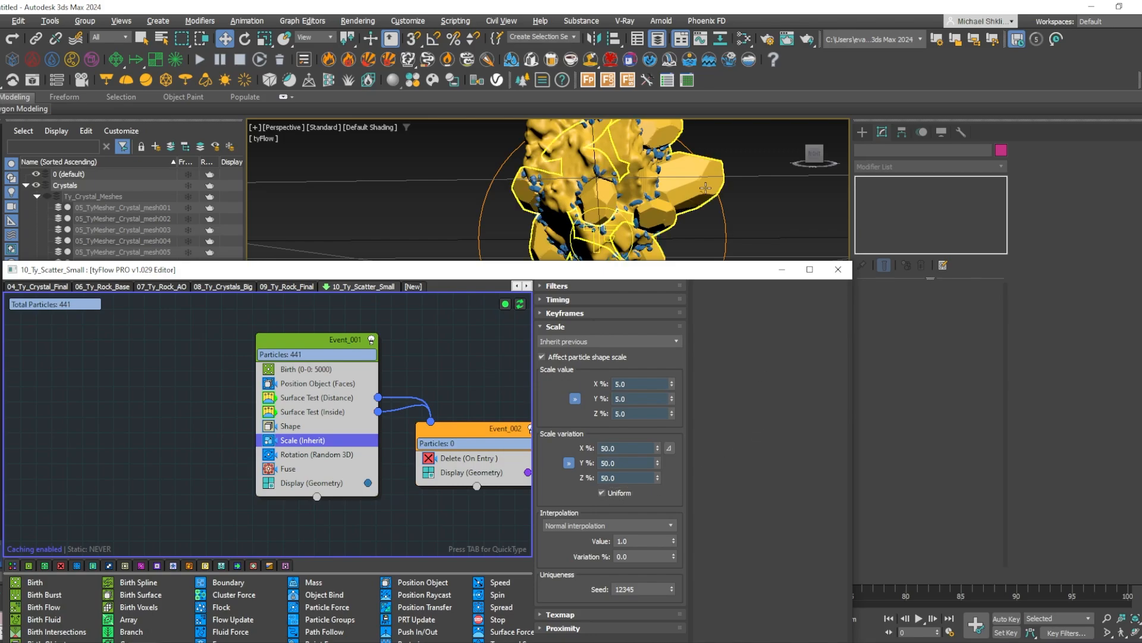
# Make the Surface Test (Inside) operator in Event_001 consider particle shapes.
pyautogui.keyDown('alt'); pyautogui.moveTo(619, 196); pyautogui.dragTo(579, 213, button='middle'); pyautogui.keyUp('alt')
pyautogui.scroll(3, 647, 195)
pyautogui.click(300, 412)
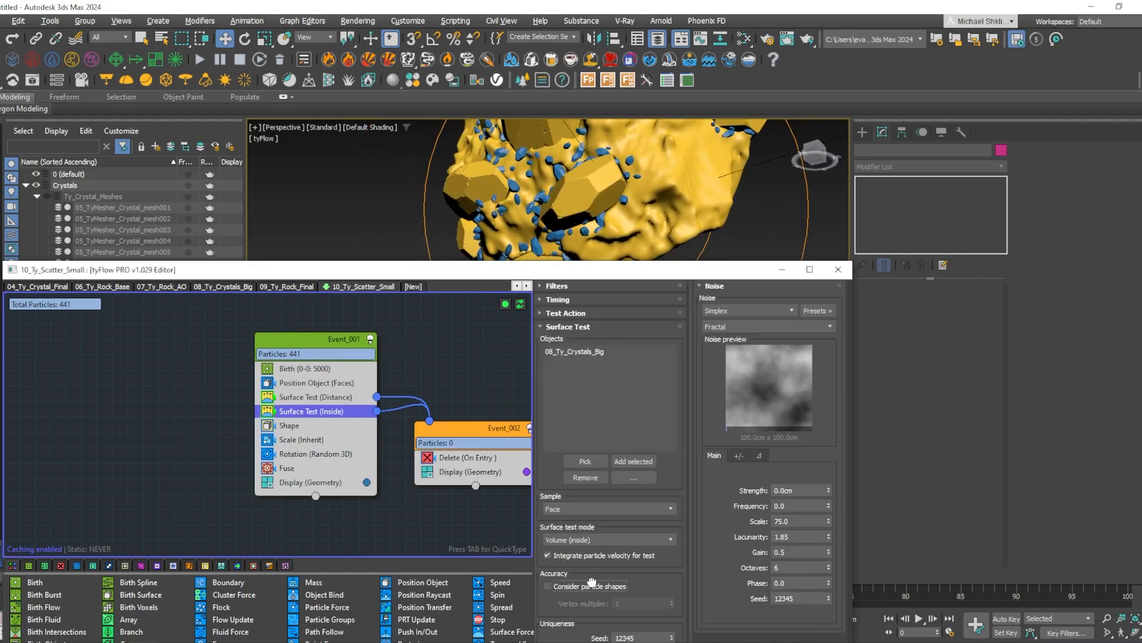
pyautogui.moveTo(633, 179); pyautogui.dragTo(632, 162, button='middle')
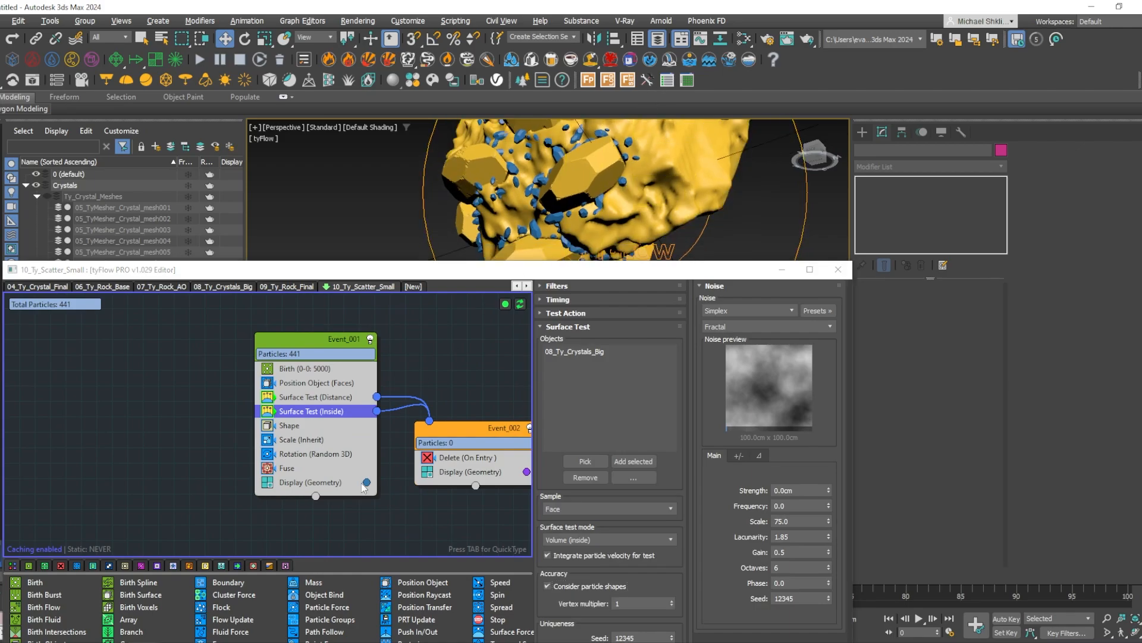
# Move the Surface Test (Inside) operator below Fuse in Event_001 and check the small crystals on the rock.
pyautogui.moveTo(284, 427); pyautogui.dragTo(440, 396)
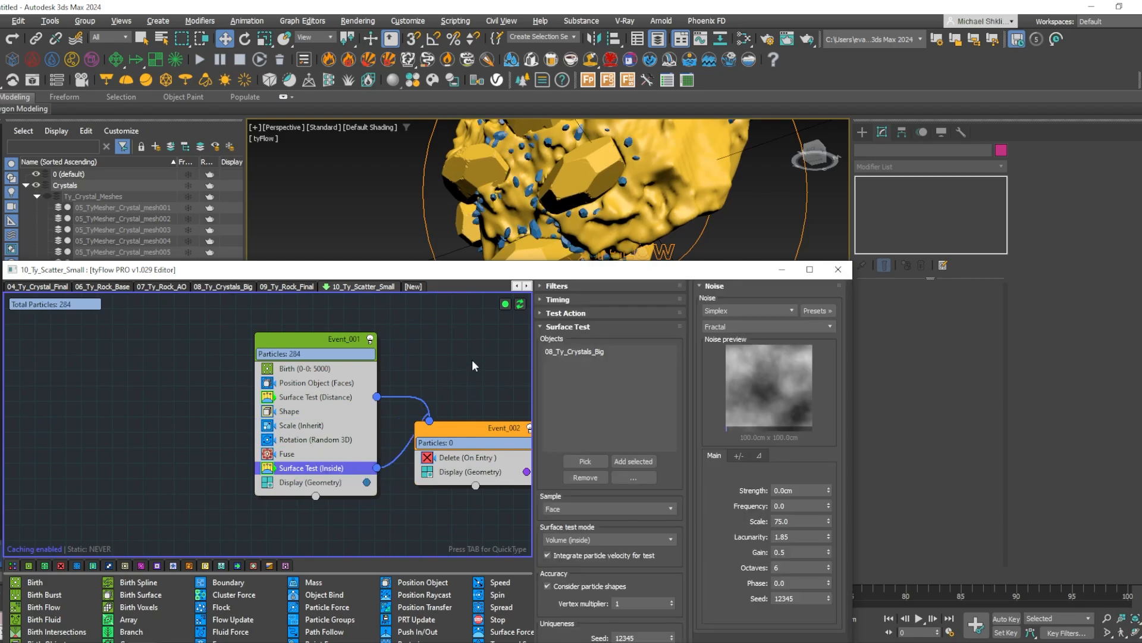
pyautogui.moveTo(474, 360); pyautogui.dragTo(466, 361, button='middle')
pyautogui.keyDown('alt'); pyautogui.moveTo(616, 132); pyautogui.dragTo(593, 183, button='middle'); pyautogui.keyUp('alt')
pyautogui.scroll(-4, 626, 169)
# Add a Mesh operator below Surface Test (Inside) in Event_001 and turn off its Render only option.
pyautogui.moveTo(330, 504); pyautogui.dragTo(318, 491, button='middle')
pyautogui.press('Tab')
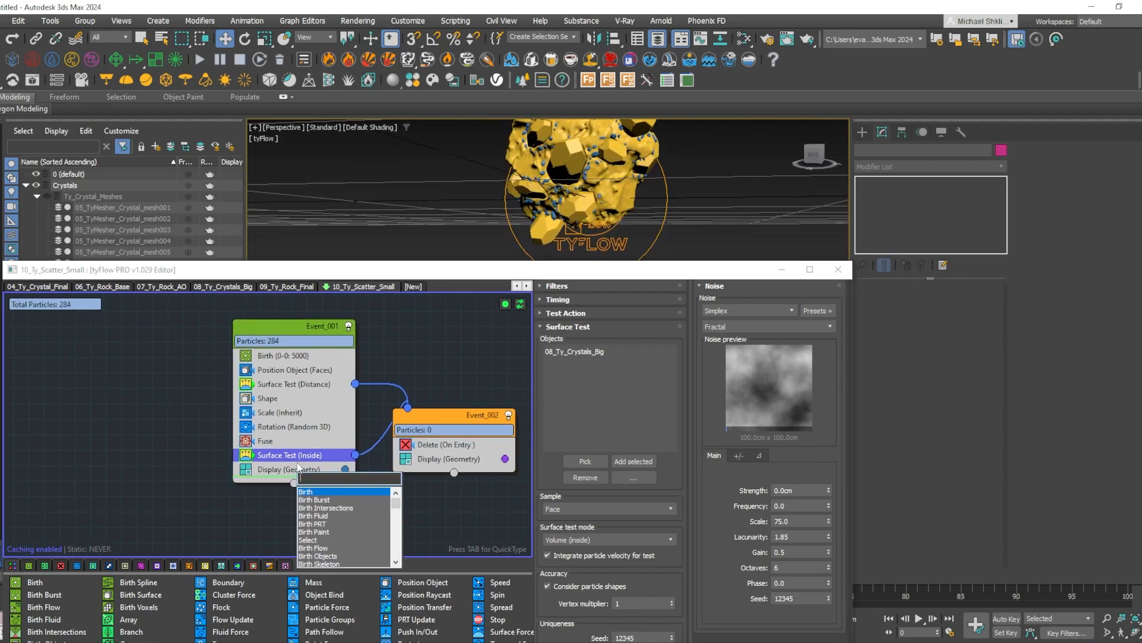
pyautogui.write('mesh')
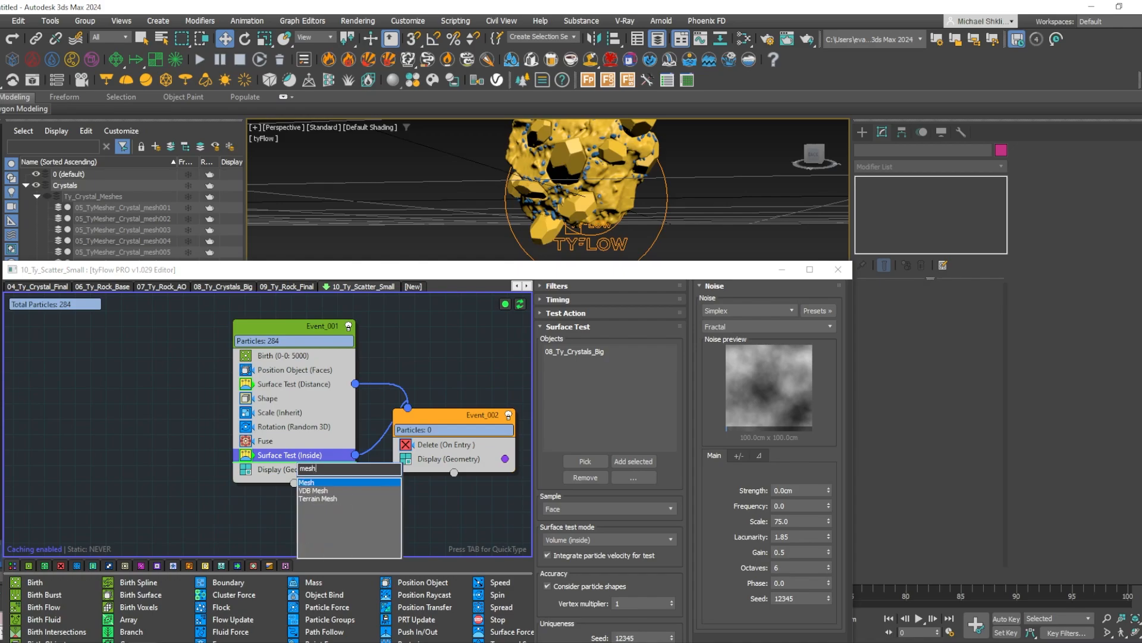
pyautogui.press('Return')
pyautogui.click(589, 356)
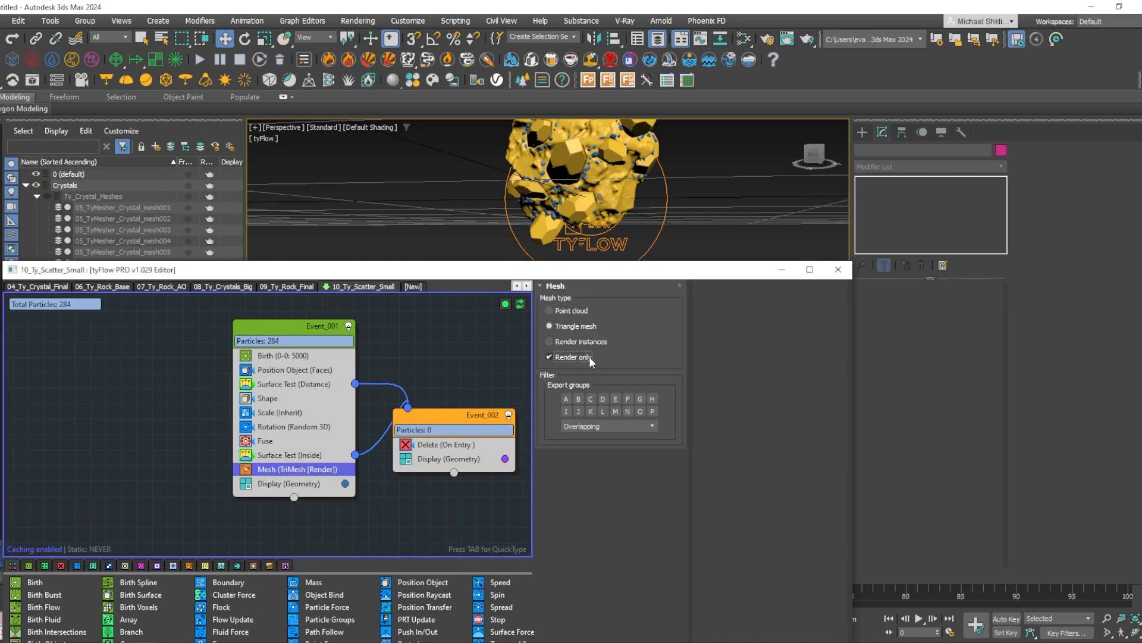
# Add 10_Ty_Scatter_Small to the particle sources of the Particles to VDB operator in Event_003 of 09_Ty_Rock_Final.
pyautogui.moveTo(576, 274); pyautogui.dragTo(565, 396)
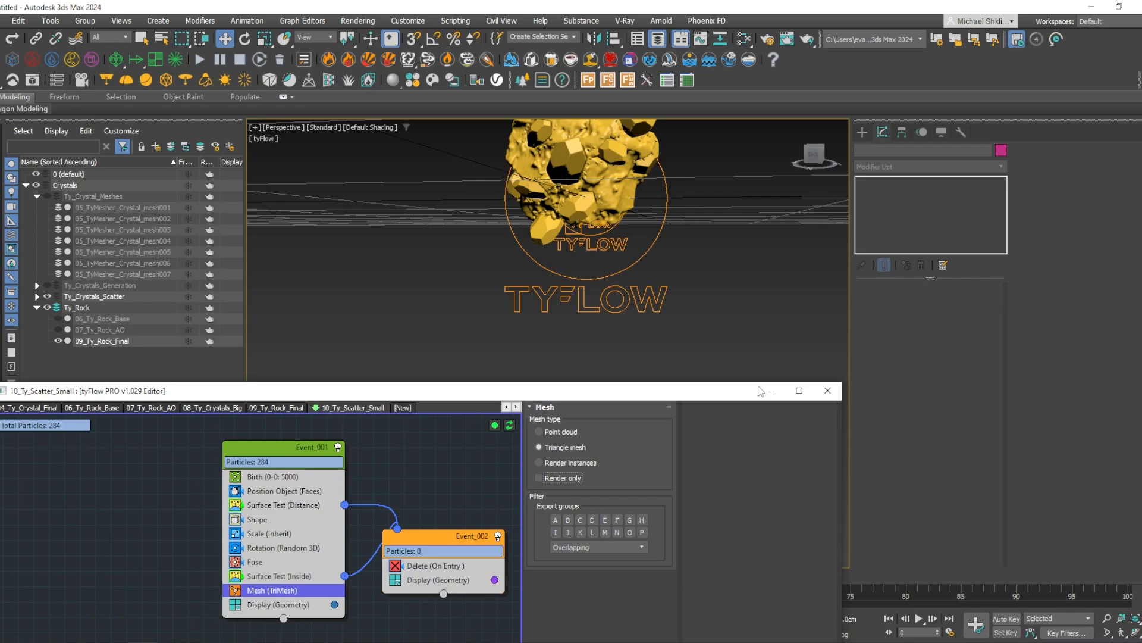
pyautogui.click(118, 341)
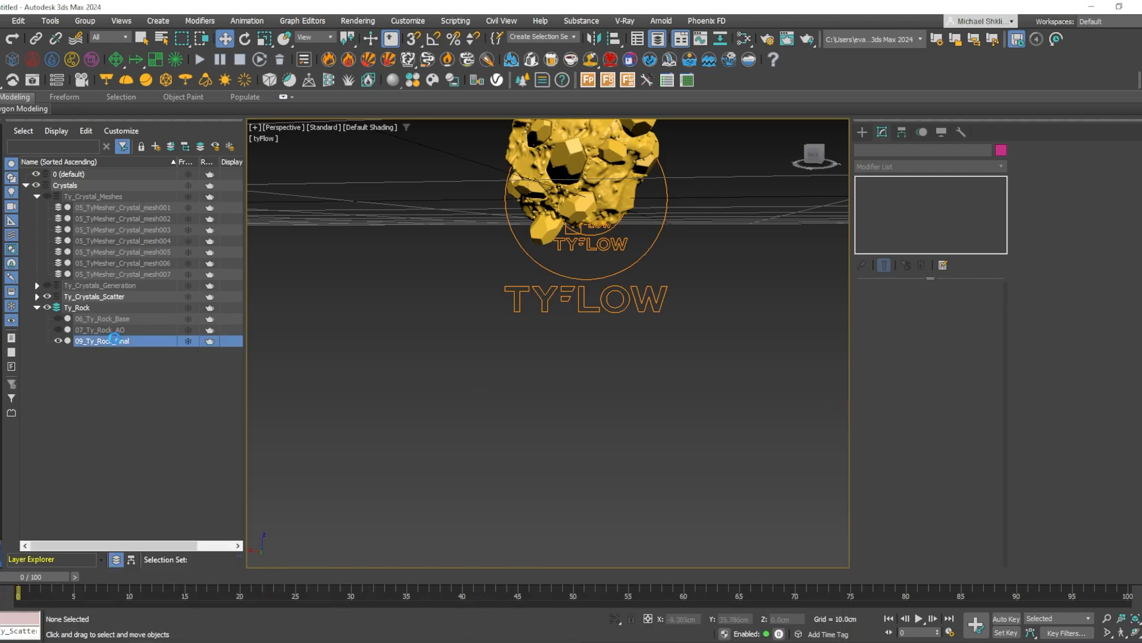
pyautogui.click(920, 316)
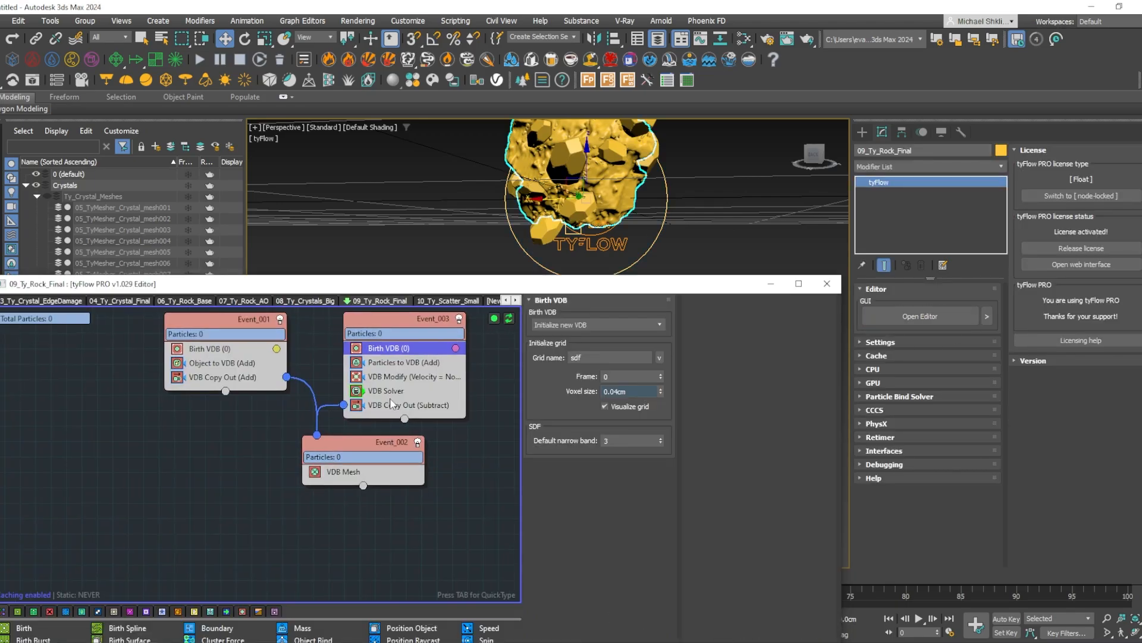
pyautogui.click(408, 378)
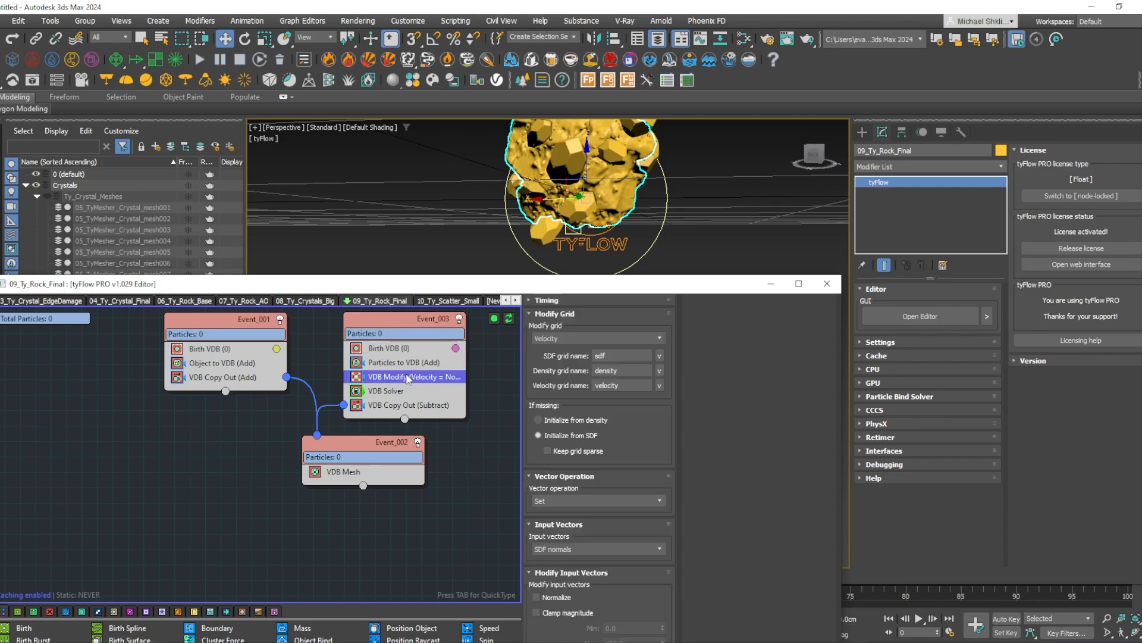
pyautogui.moveTo(525, 290); pyautogui.dragTo(560, 303)
pyautogui.click(439, 376)
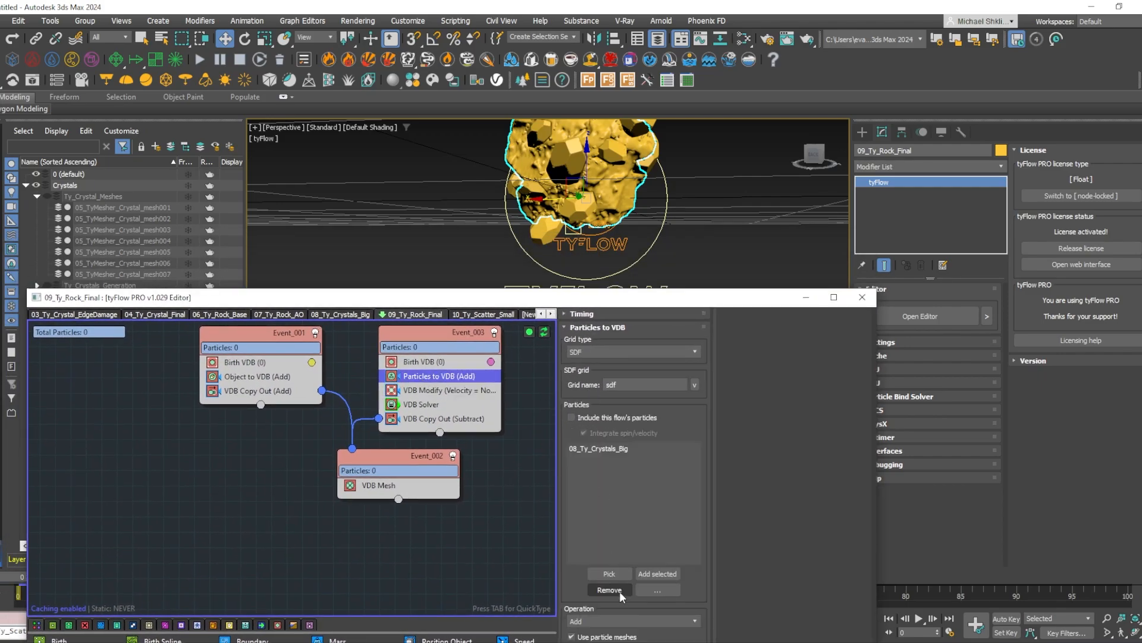
pyautogui.click(609, 573)
pyautogui.moveTo(168, 291); pyautogui.dragTo(161, 392)
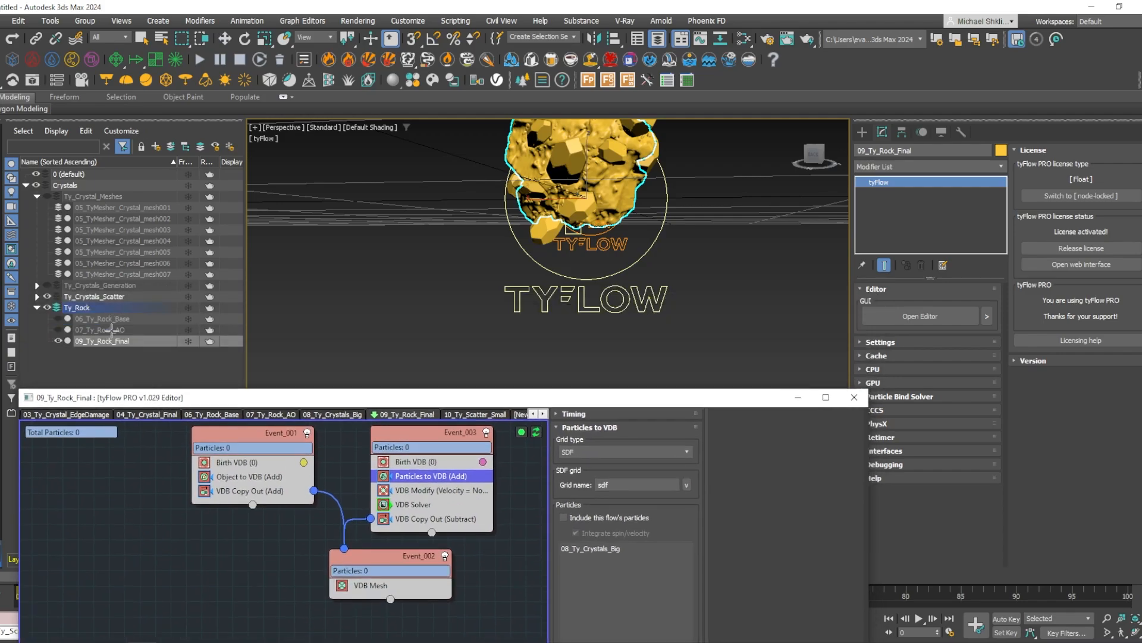
pyautogui.click(37, 297)
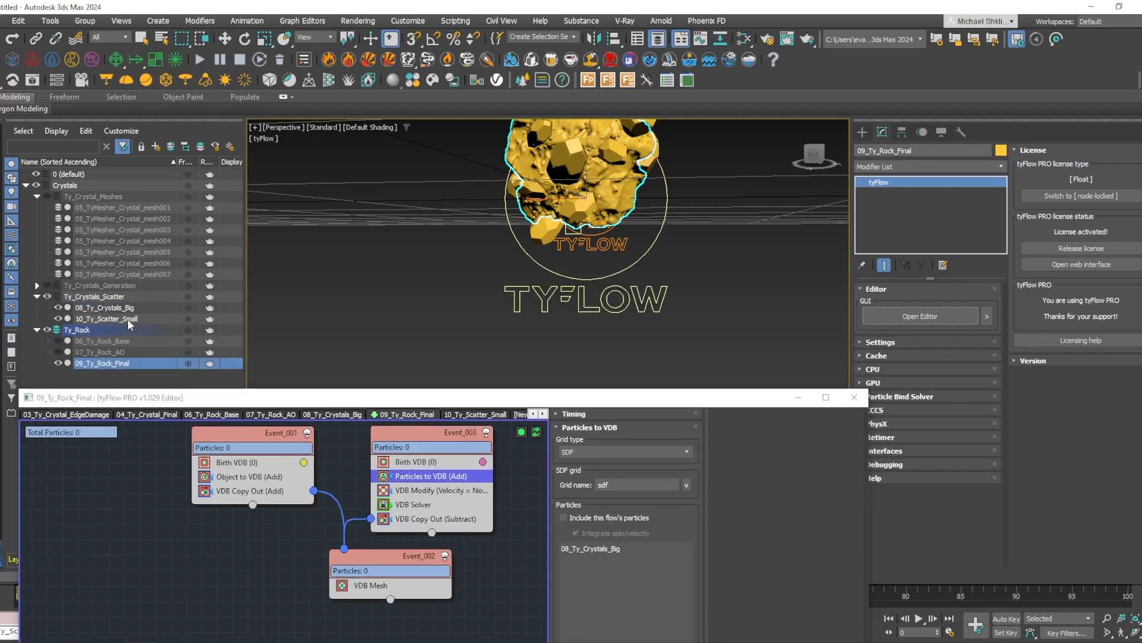
pyautogui.click(129, 324)
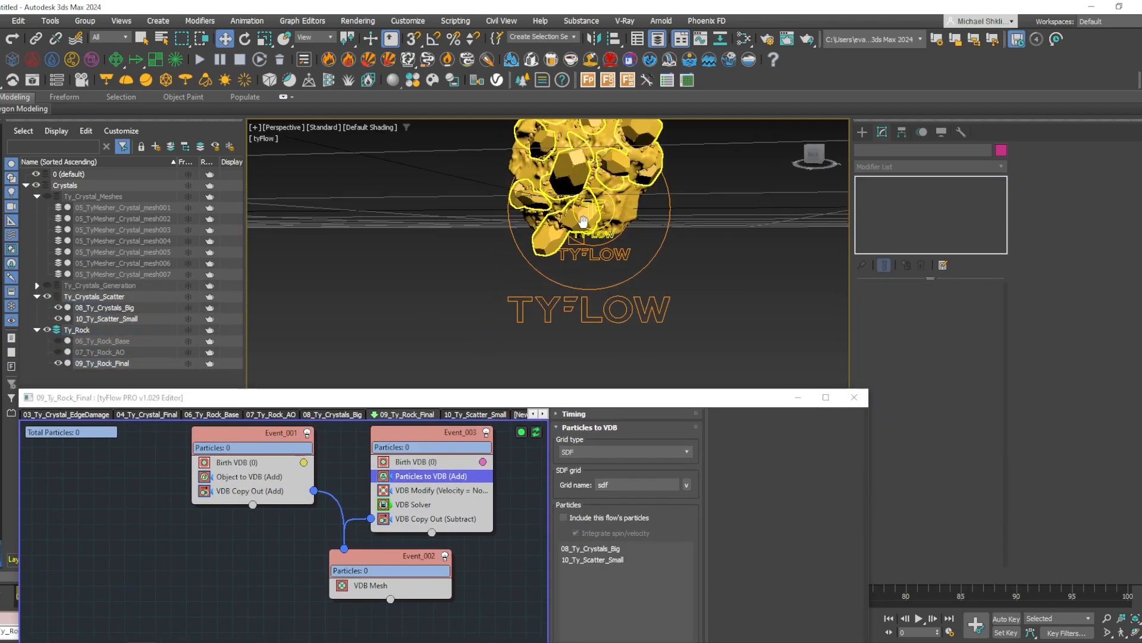
# Isolate 09_Ty_Rock_Final to inspect the cavities cut around the crystals, and bring the other flows back into view.
pyautogui.moveTo(583, 222); pyautogui.dragTo(583, 223, button='middle')
pyautogui.click(614, 217)
pyautogui.hotkey('alt', 'q')
pyautogui.click(745, 243)
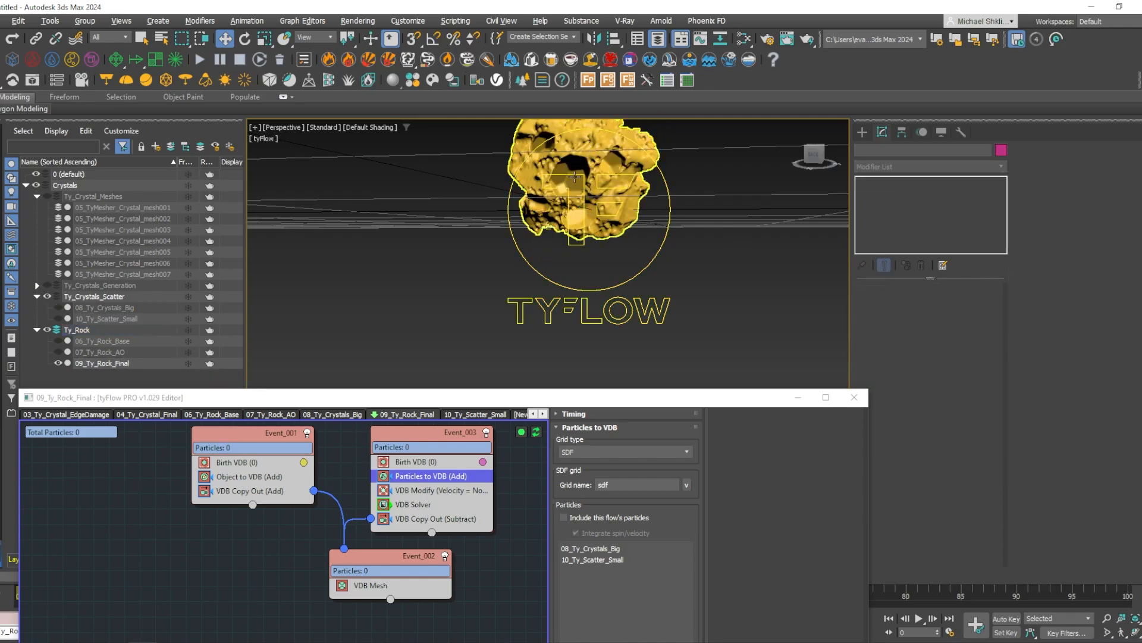
pyautogui.scroll(10, 589, 170)
pyautogui.hotkey('alt', 'q')
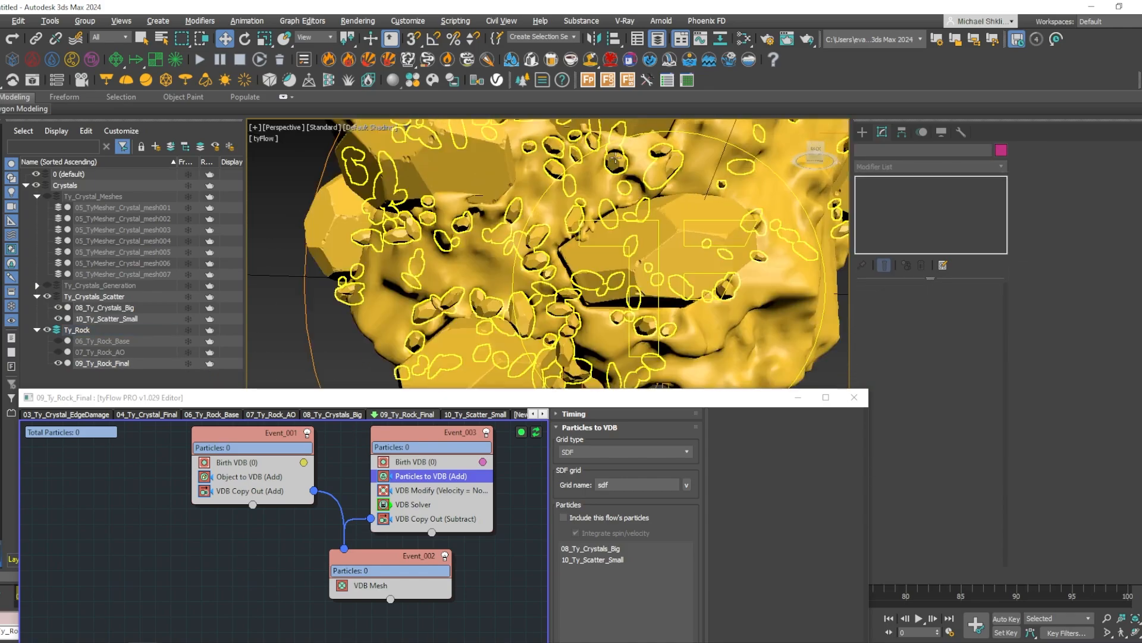
# Examine up close how the small crystals sit in the rock surface around the big crystals.
pyautogui.scroll(5, 616, 159)
pyautogui.keyDown('alt'); pyautogui.moveTo(618, 204); pyautogui.dragTo(608, 161, button='middle'); pyautogui.keyUp('alt')
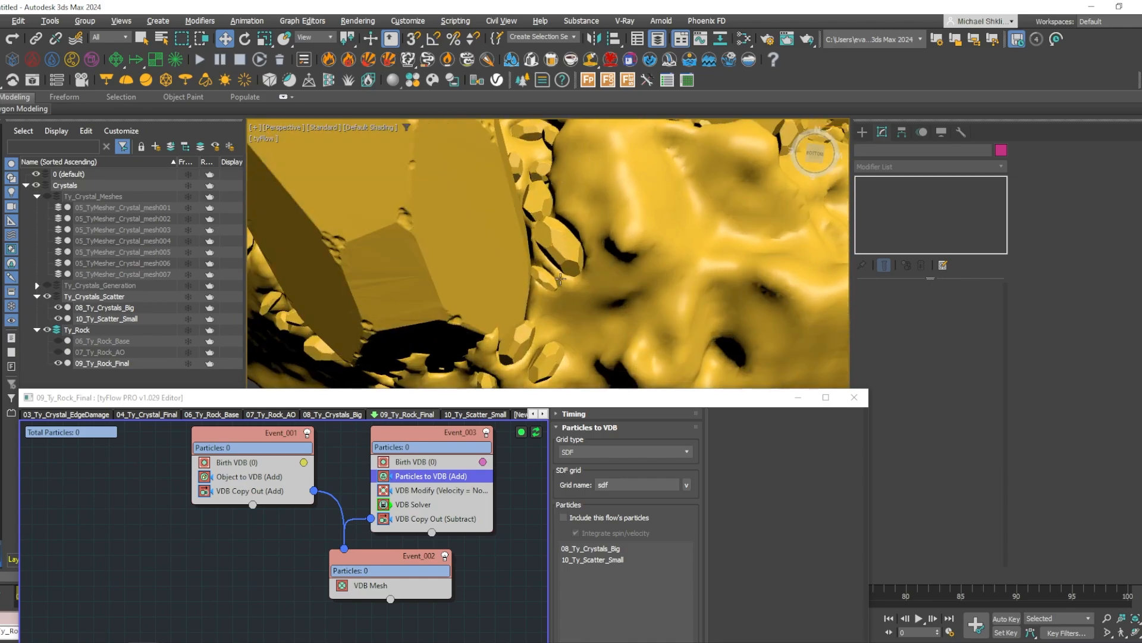
pyautogui.keyDown('alt'); pyautogui.moveTo(560, 279); pyautogui.dragTo(573, 193, button='middle'); pyautogui.keyUp('alt')
pyautogui.moveTo(642, 274)
pyautogui.keyDown('alt'); pyautogui.mouseDown(button='middle')
pyautogui.moveTo(649, 238)
pyautogui.moveTo(630, 262)
pyautogui.mouseUp(button='middle'); pyautogui.keyUp('alt')
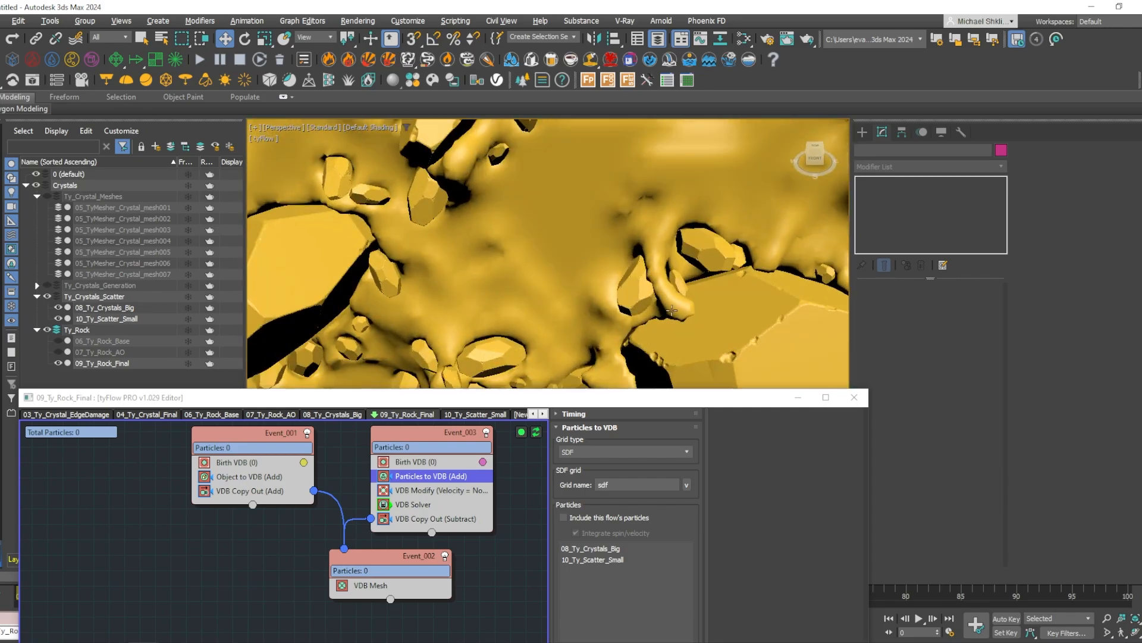
pyautogui.scroll(-5, 627, 258)
pyautogui.keyDown('alt'); pyautogui.moveTo(625, 208); pyautogui.dragTo(614, 262, button='middle'); pyautogui.keyUp('alt')
# Close the flow editor and inspect the complete rock with its big and small crystals from another angle.
pyautogui.click(854, 397)
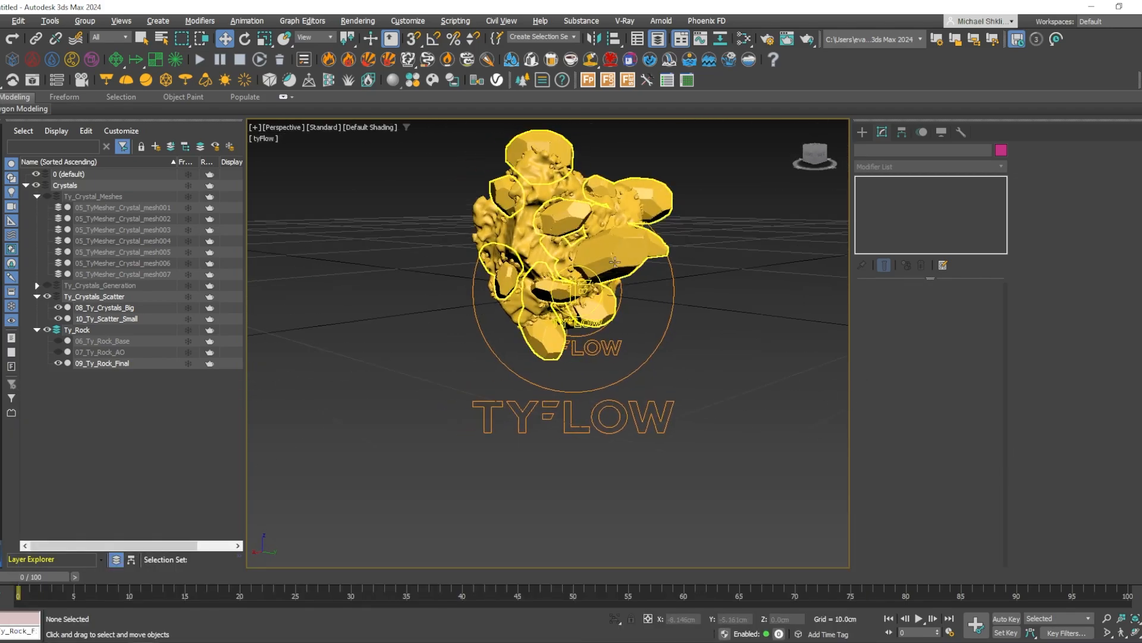
pyautogui.click(615, 262)
pyautogui.scroll(6, 580, 232)
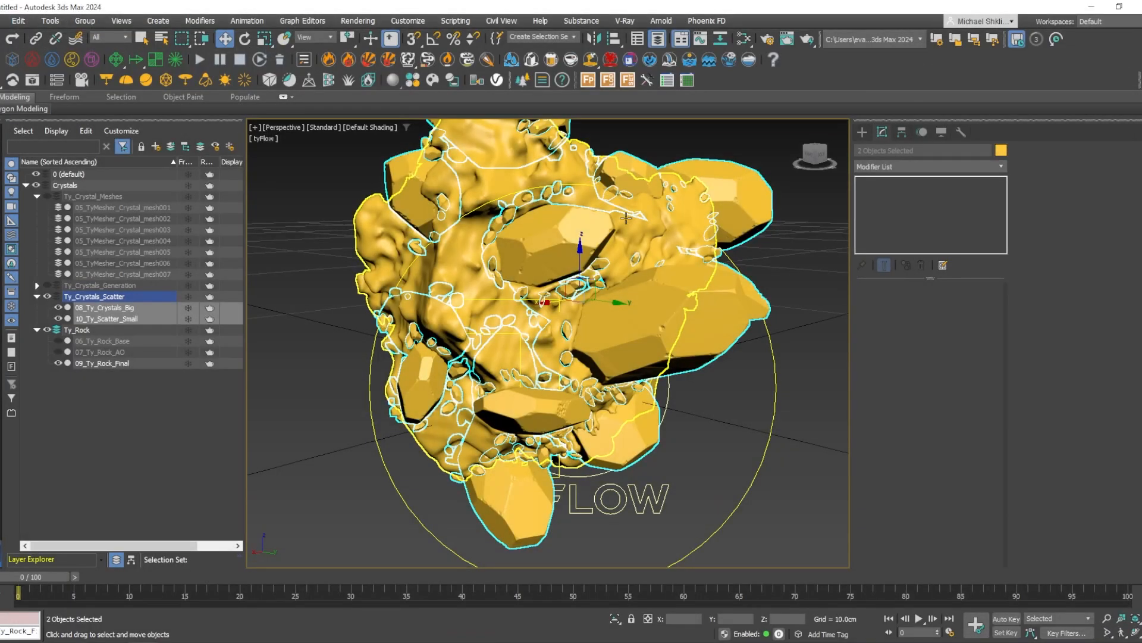
pyautogui.keyDown('alt'); pyautogui.moveTo(630, 226); pyautogui.dragTo(691, 279, button='middle'); pyautogui.keyUp('alt')
pyautogui.click(775, 256)
pyautogui.scroll(-5, 773, 256)
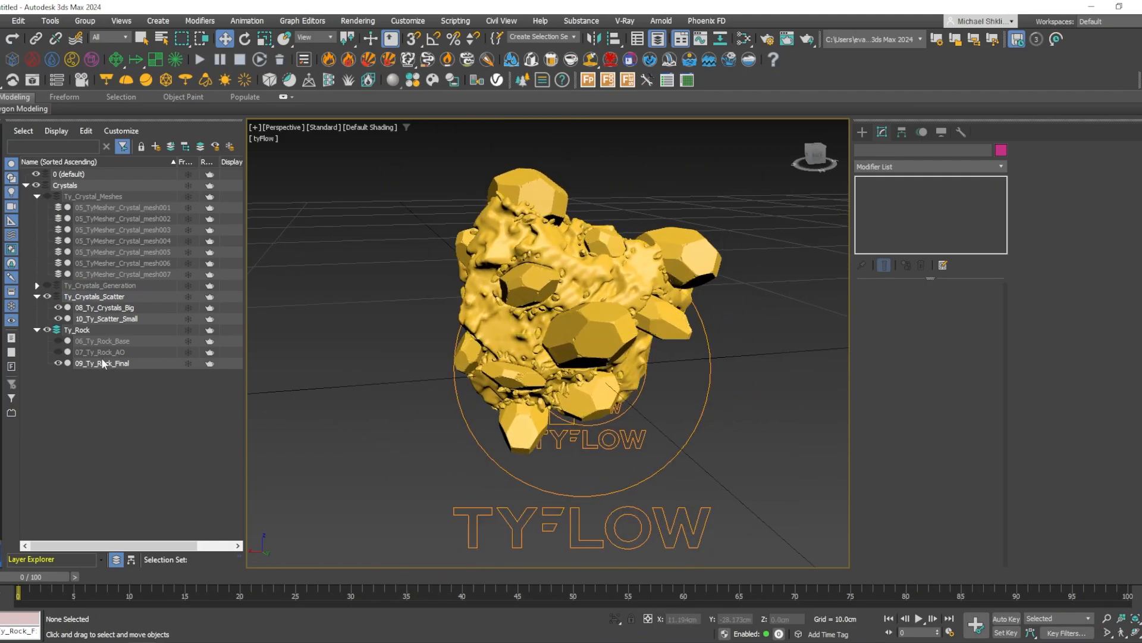
# Open the 06_Ty_Rock_Base flow in the editor and reseed all of its operators.
pyautogui.click(98, 309)
pyautogui.click(91, 341)
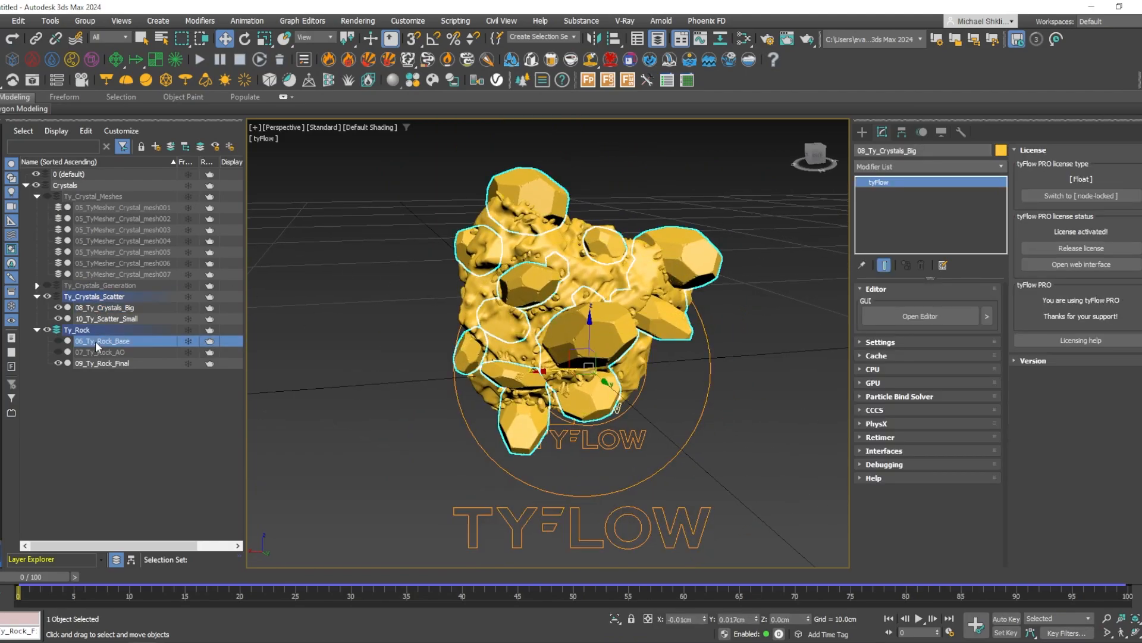
pyautogui.click(920, 315)
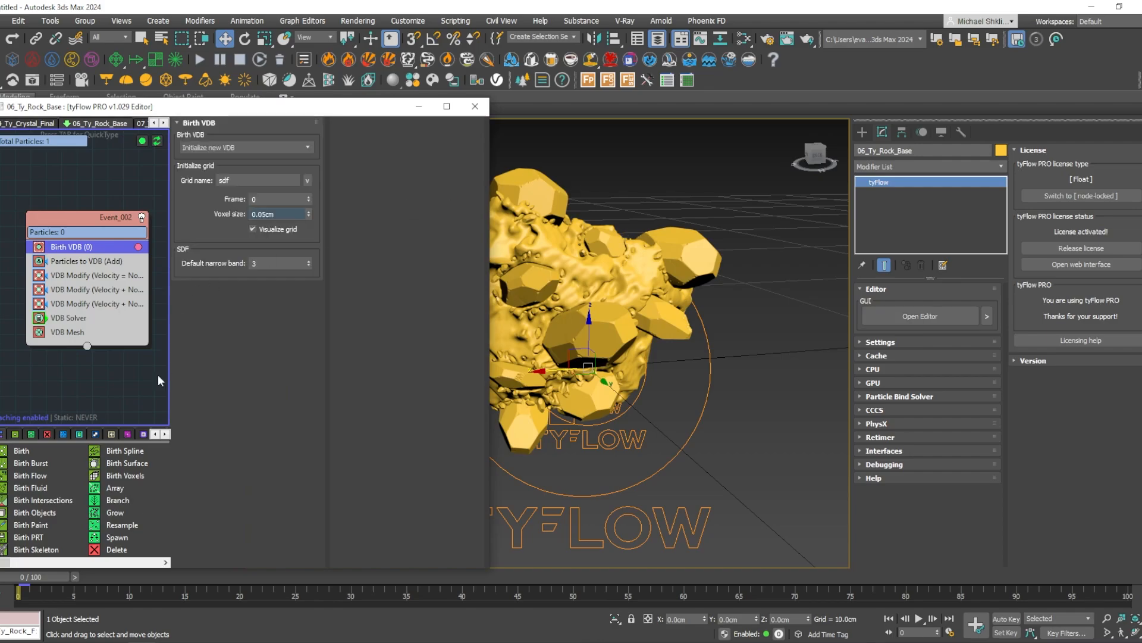
pyautogui.rightClick(59, 360)
pyautogui.moveTo(143, 566)
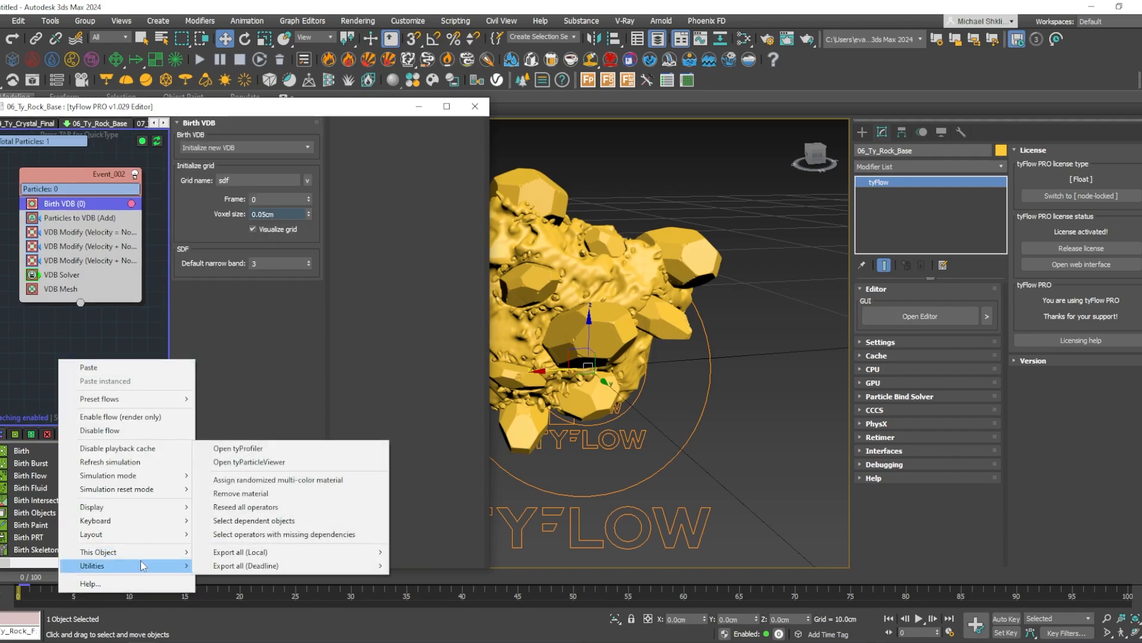
pyautogui.click(308, 506)
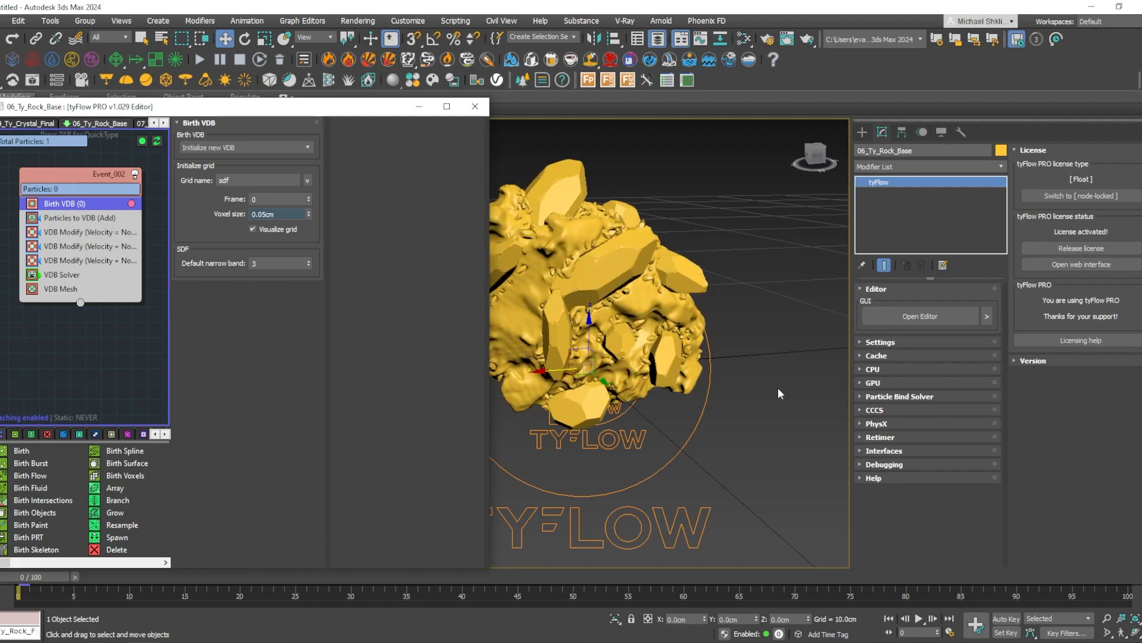
# Examine the reseeded rock and its crystals in the viewport, and review the utility commands of the 06_Ty_Rock_Base flow.
pyautogui.keyDown('alt'); pyautogui.moveTo(777, 387); pyautogui.dragTo(690, 316, button='middle'); pyautogui.keyUp('alt')
pyautogui.scroll(3, 678, 324)
pyautogui.scroll(-3, 673, 359)
pyautogui.click(538, 182)
pyautogui.rightClick(97, 361)
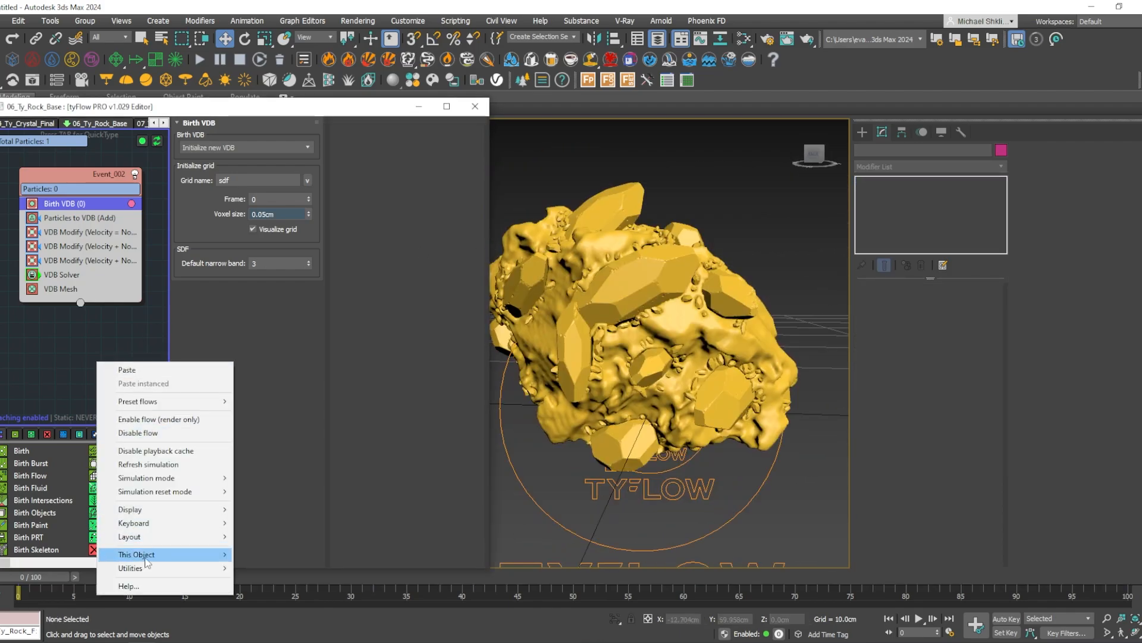
pyautogui.moveTo(146, 566)
pyautogui.click(398, 551)
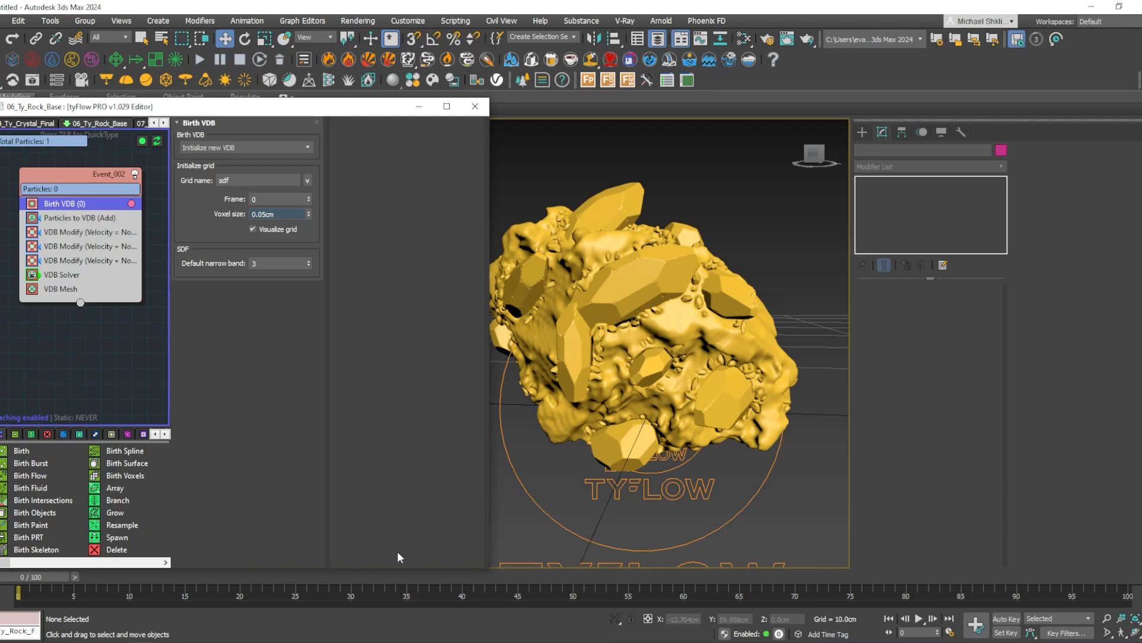